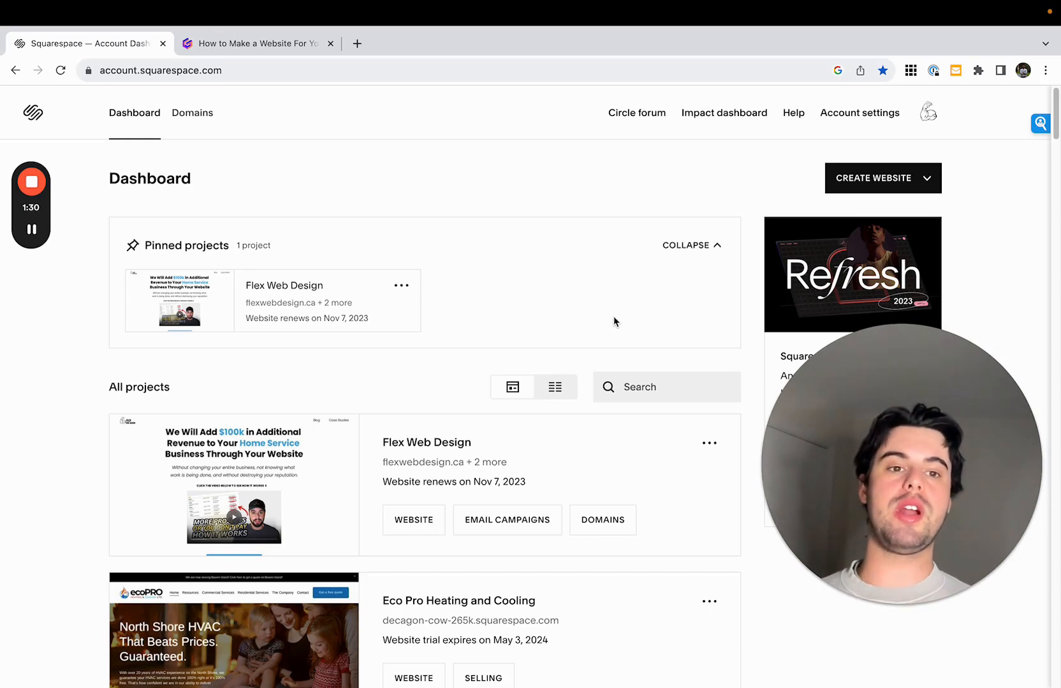
- Open the gallery of ready-made Squarespace templates for creating a new website
left_click(867, 183)
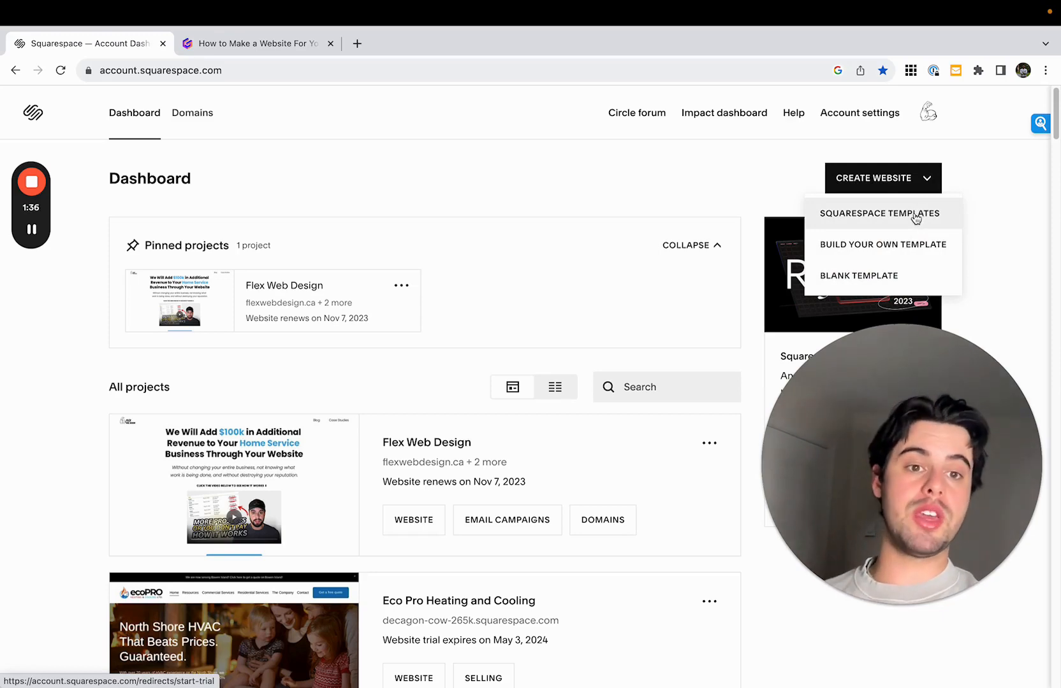
left_click(916, 217)
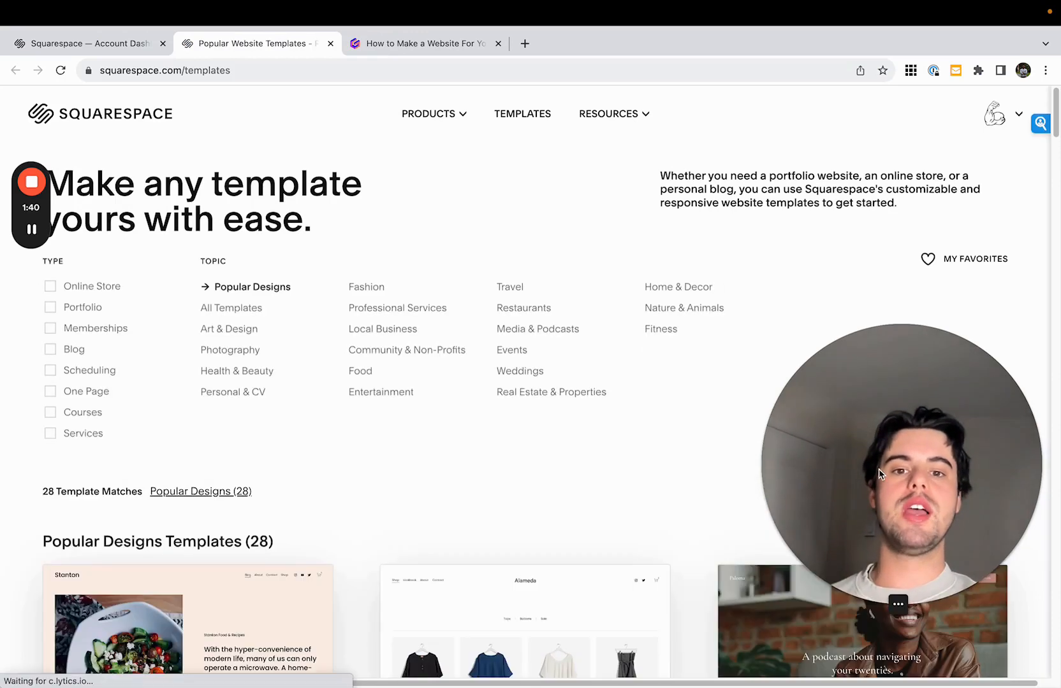
left_click_drag(902, 478, 906, 228)
scroll(745, 401, "down", 3)
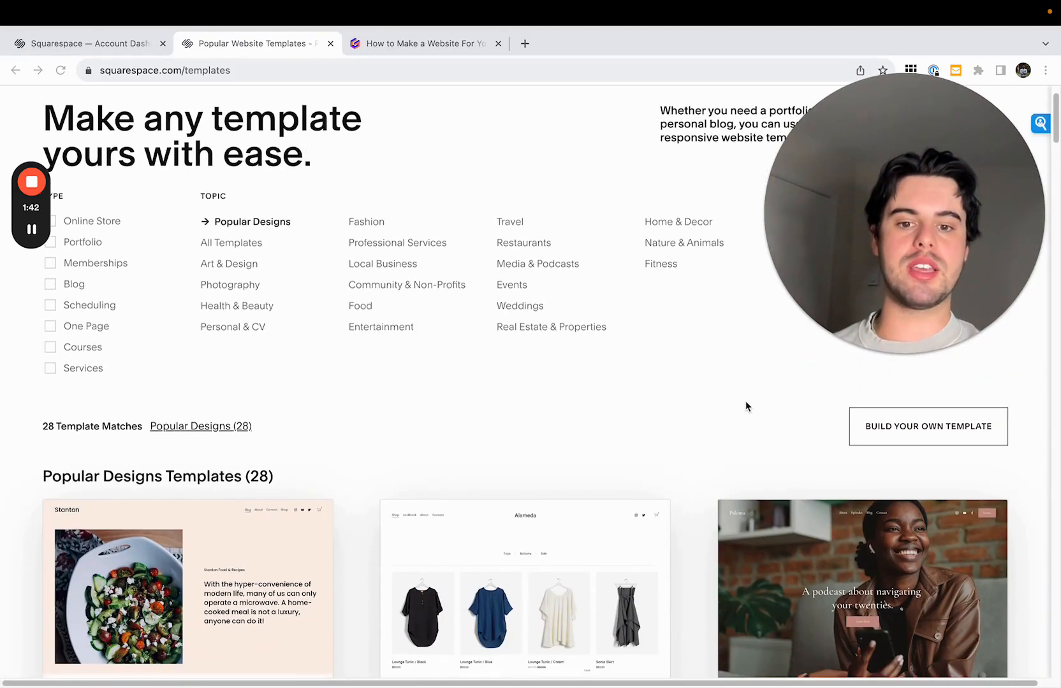
scroll(683, 385, "up", 2)
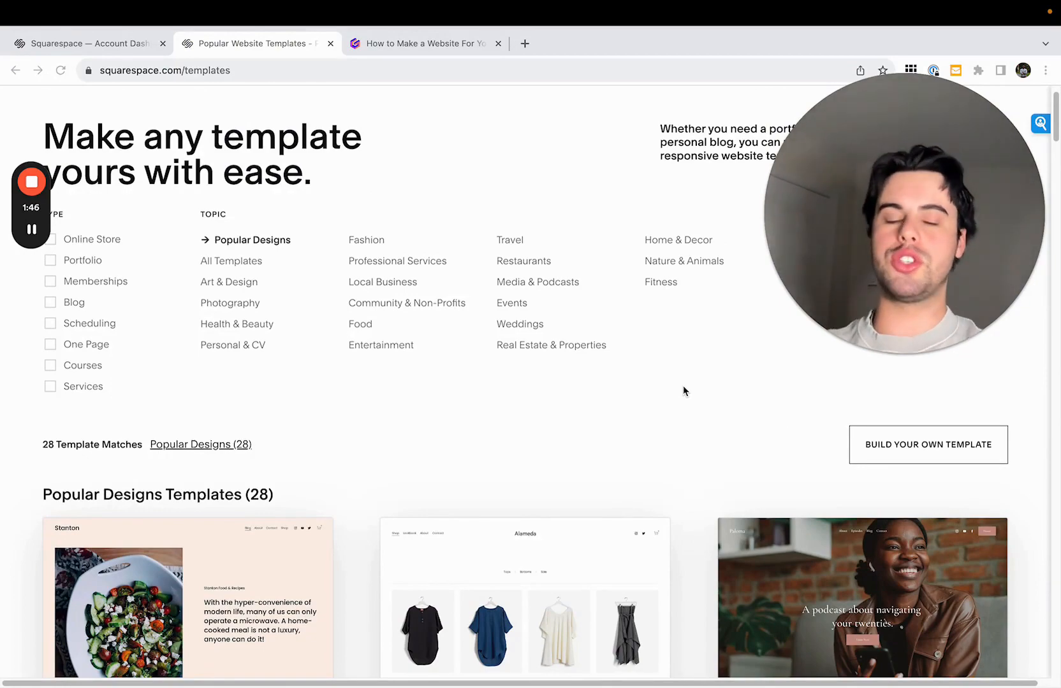
- Examine the Popular Designs templates down to the end of the list and return to the gallery's beginning
scroll(686, 449, "down", 5)
scroll(685, 448, "down", 12)
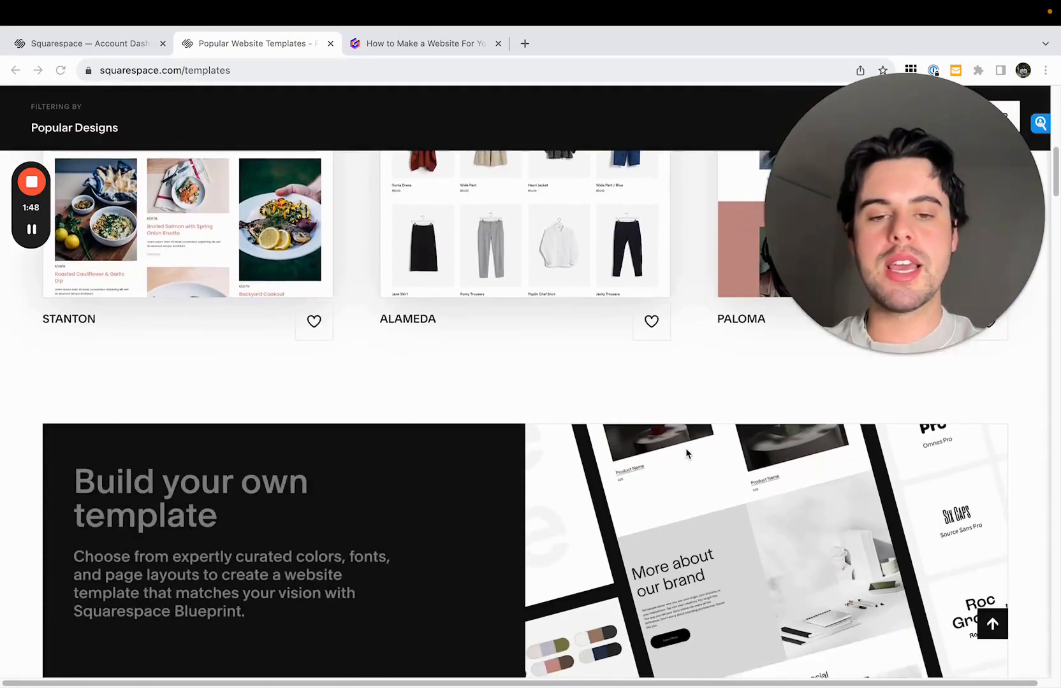
scroll(686, 453, "down", 7)
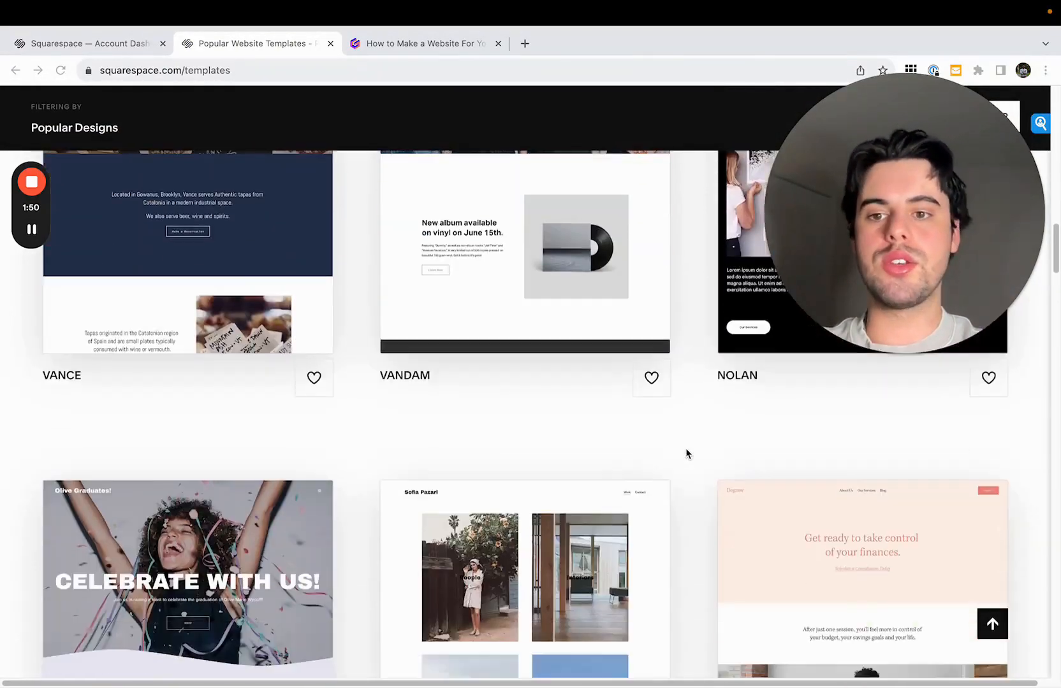
scroll(686, 471, "down", 9)
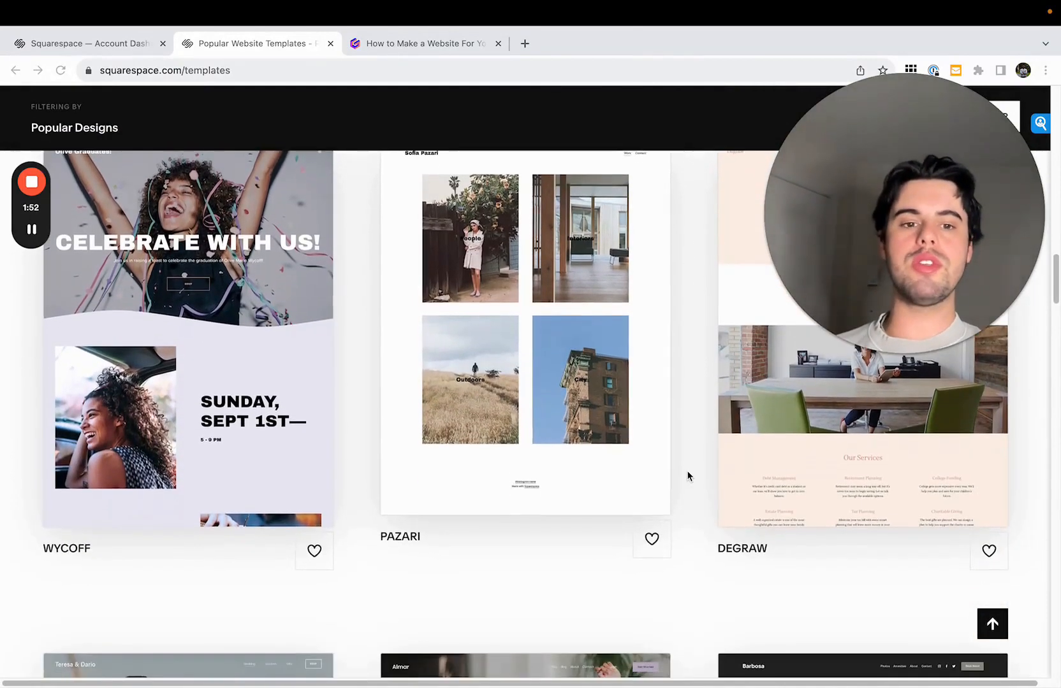
scroll(686, 471, "up", 1)
scroll(686, 475, "up", 2)
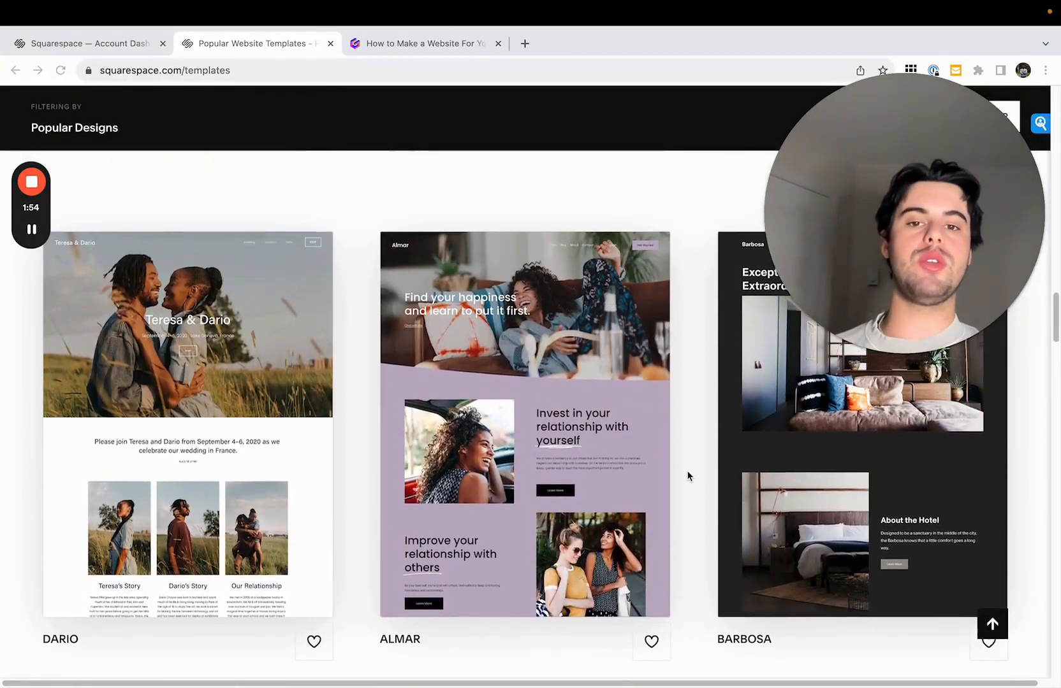
scroll(686, 475, "down", 1)
scroll(688, 475, "down", 2)
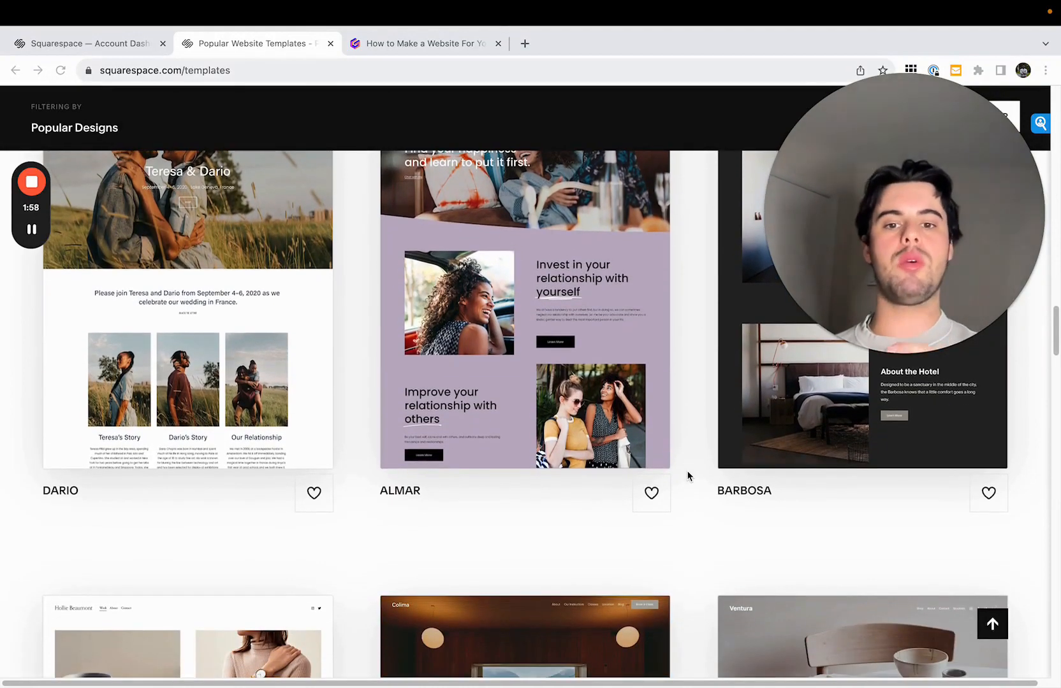
scroll(687, 475, "down", 6)
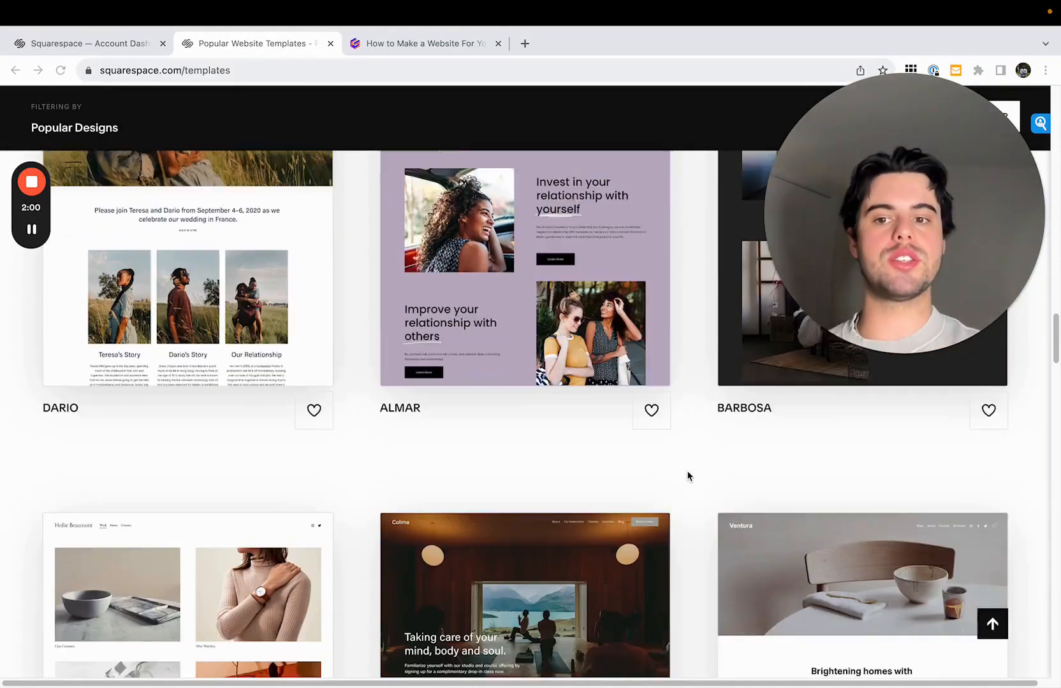
scroll(687, 475, "down", 2)
scroll(687, 475, "down", 2)
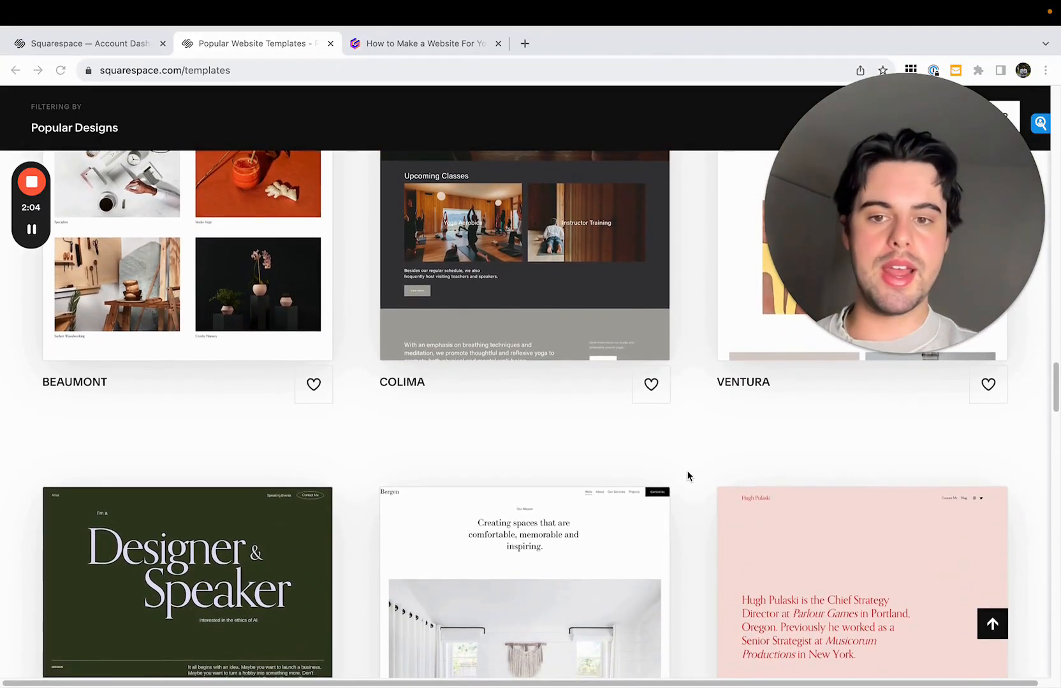
scroll(687, 475, "down", 3)
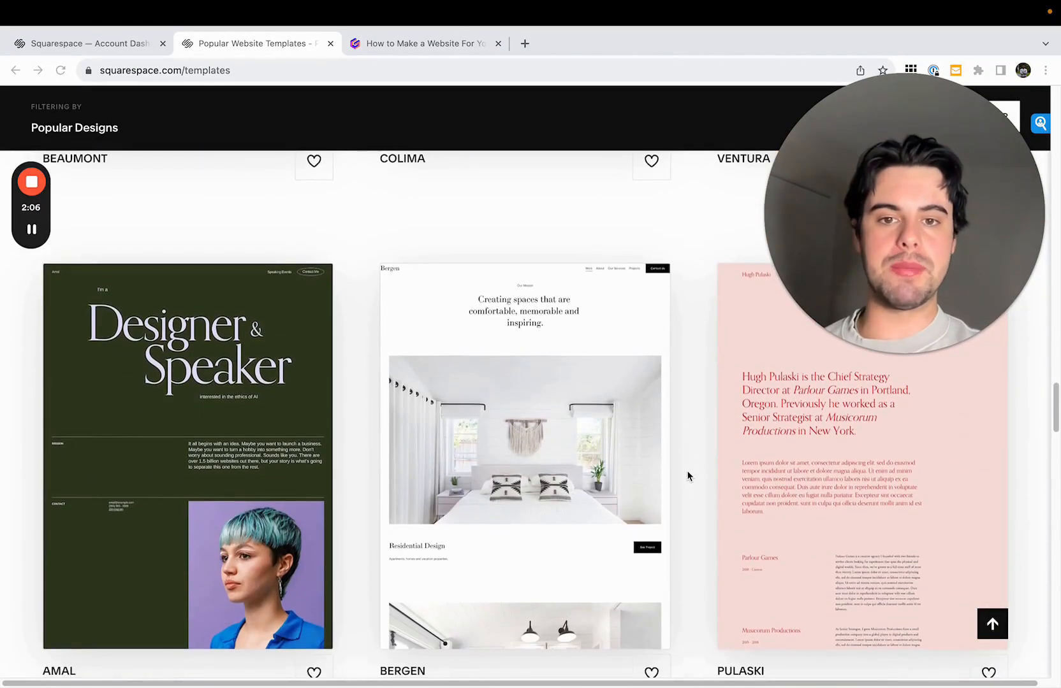
scroll(687, 475, "down", 15)
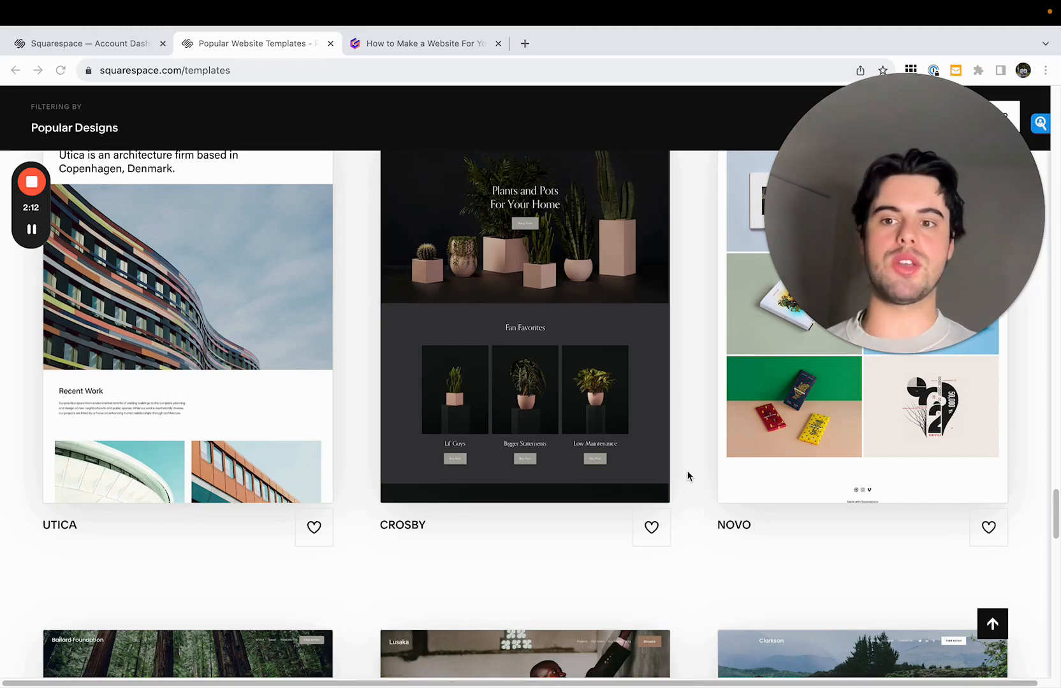
scroll(687, 475, "down", 5)
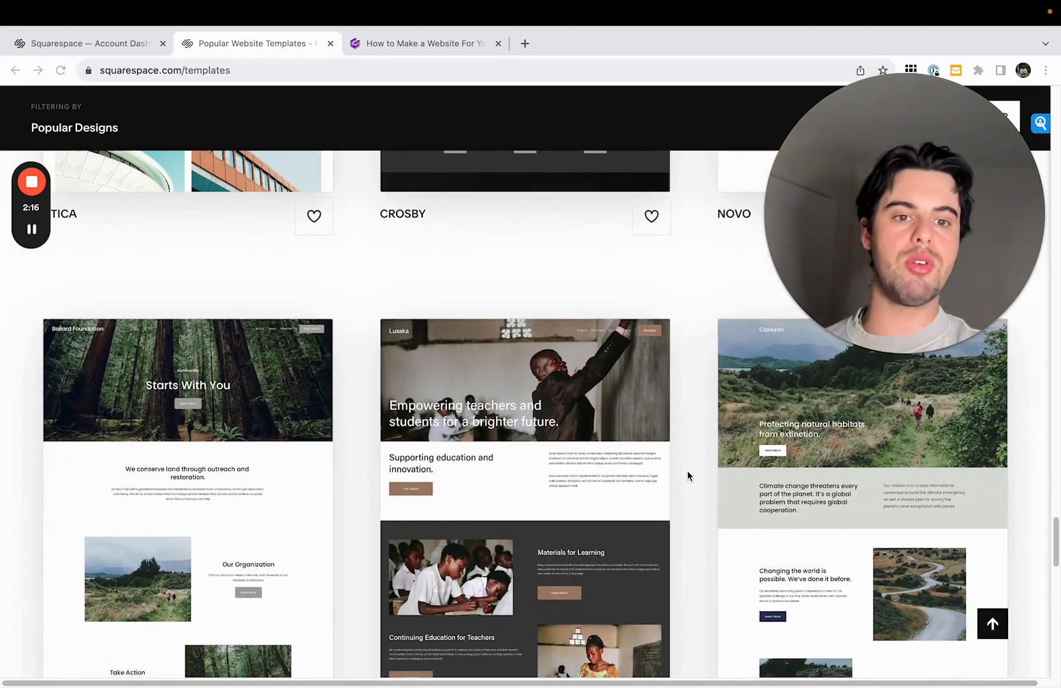
scroll(688, 475, "down", 2)
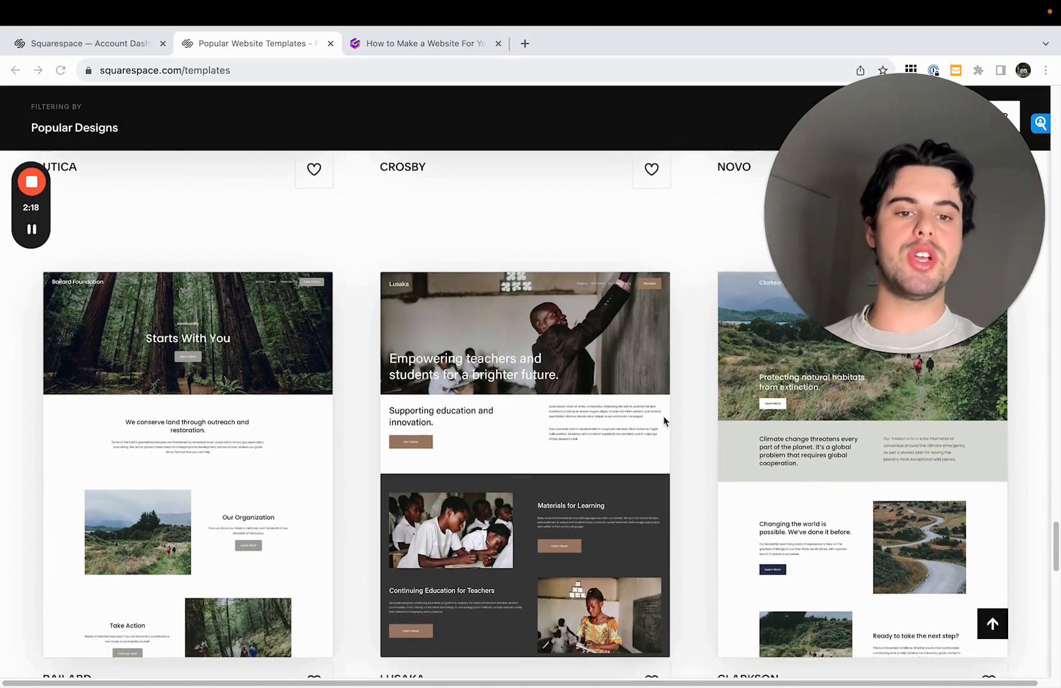
scroll(694, 489, "down", 1)
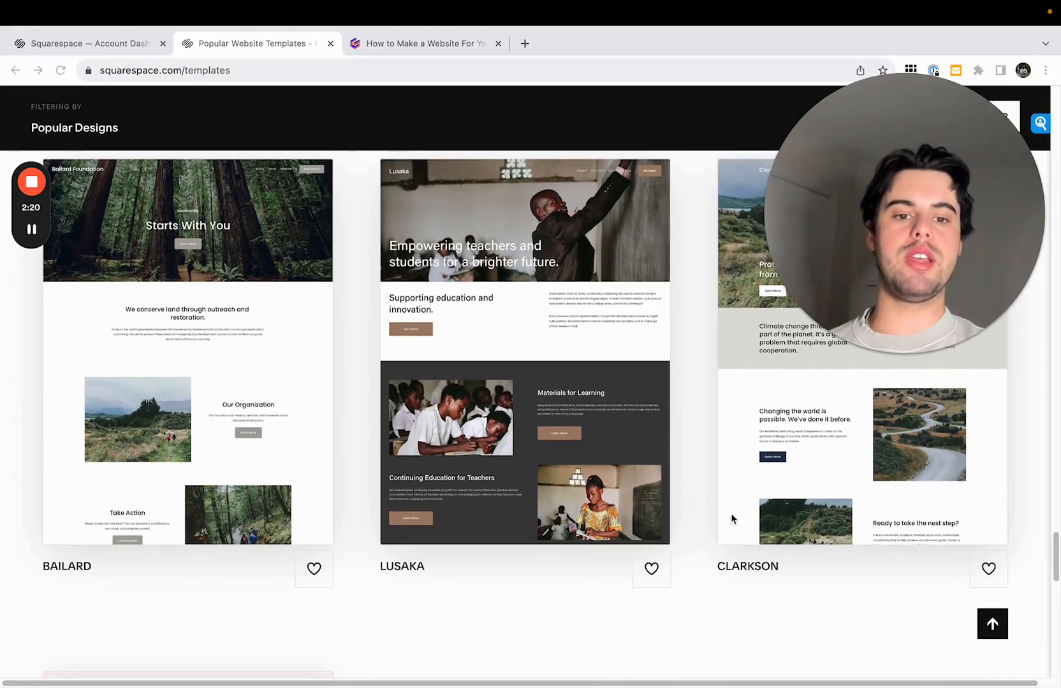
scroll(261, 392, "down", 4)
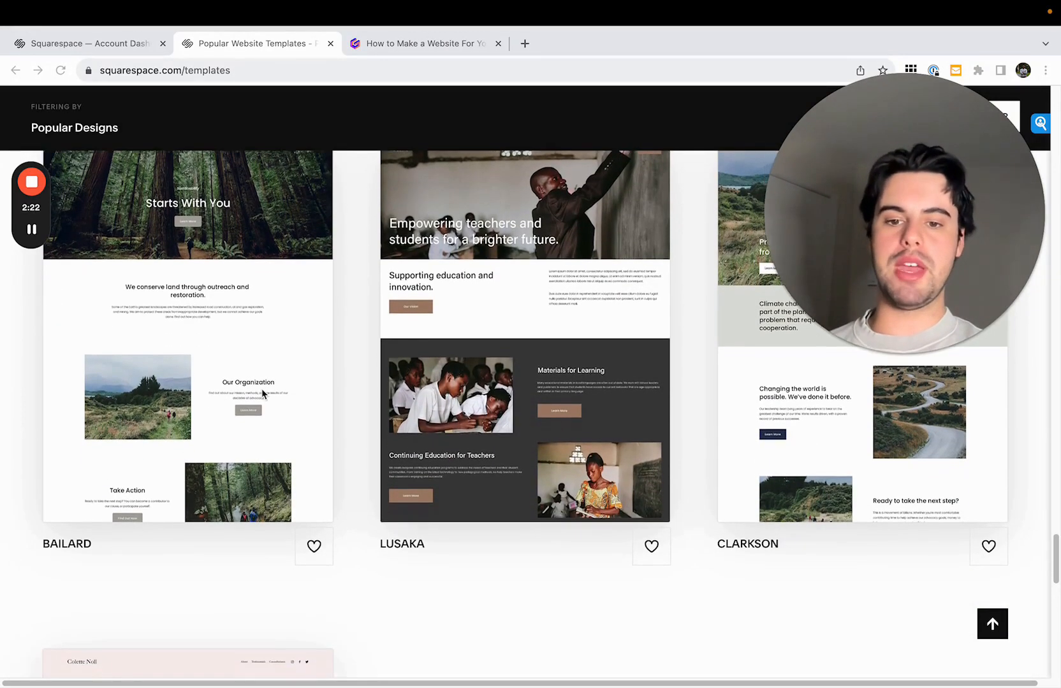
scroll(262, 394, "down", 5)
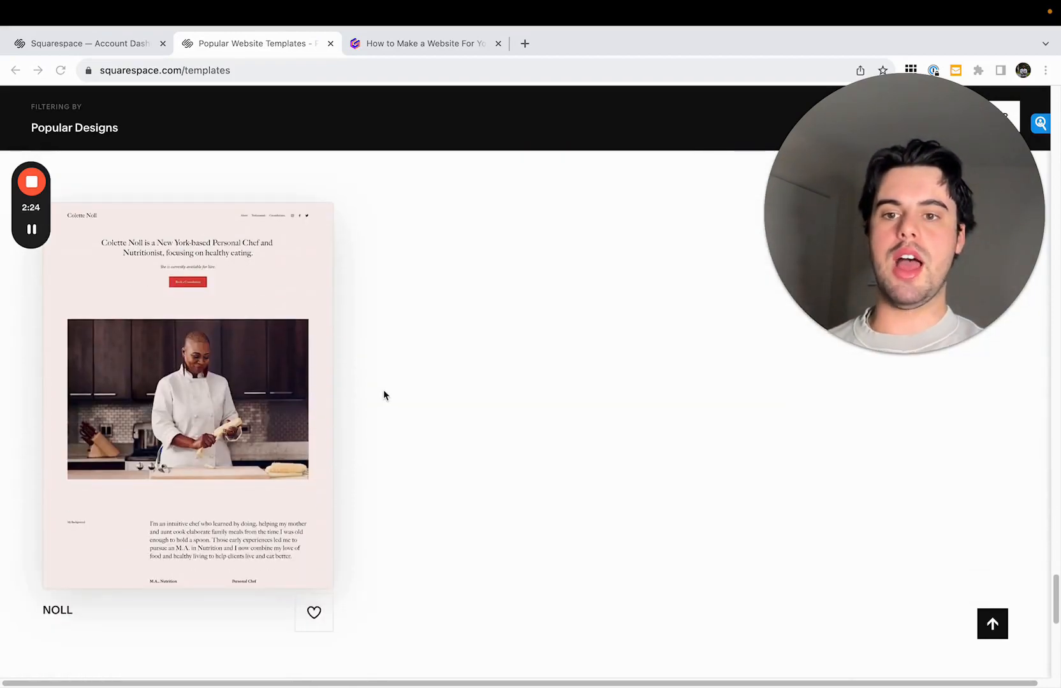
scroll(371, 396, "up", 20)
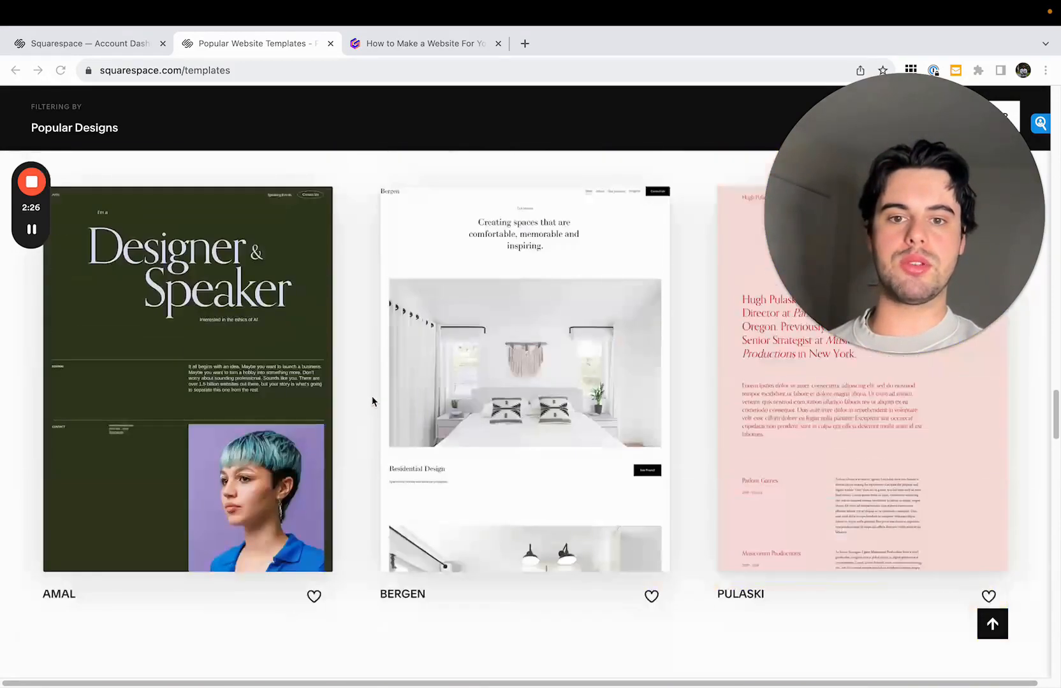
scroll(468, 392, "down", 20)
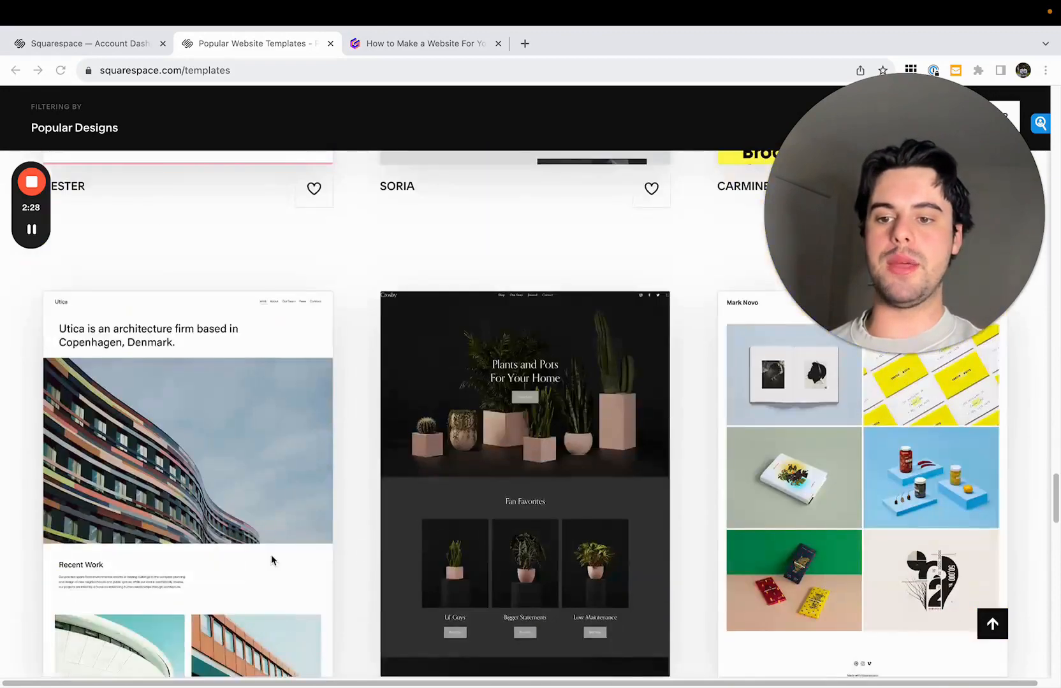
scroll(271, 555, "down", 1)
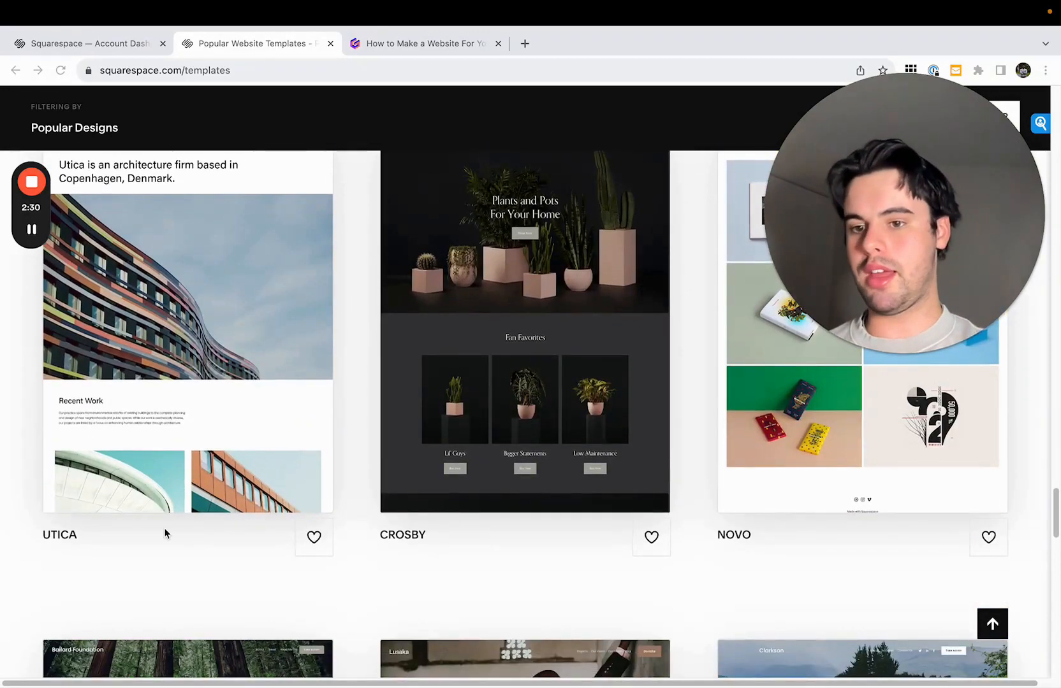
scroll(345, 528, "up", 20)
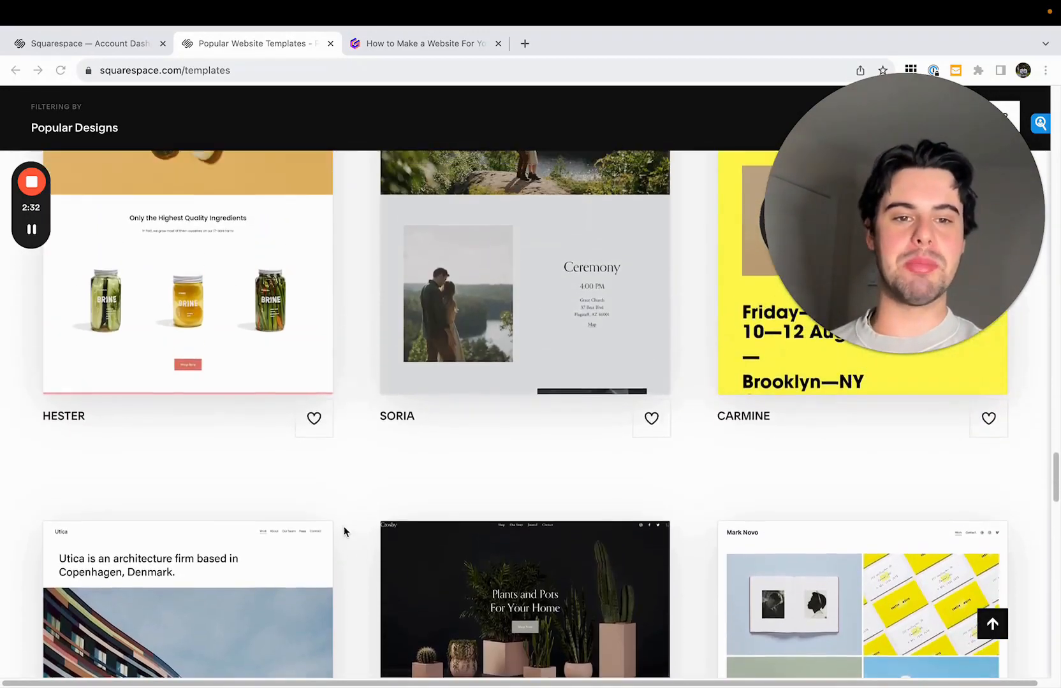
scroll(344, 530, "up", 20)
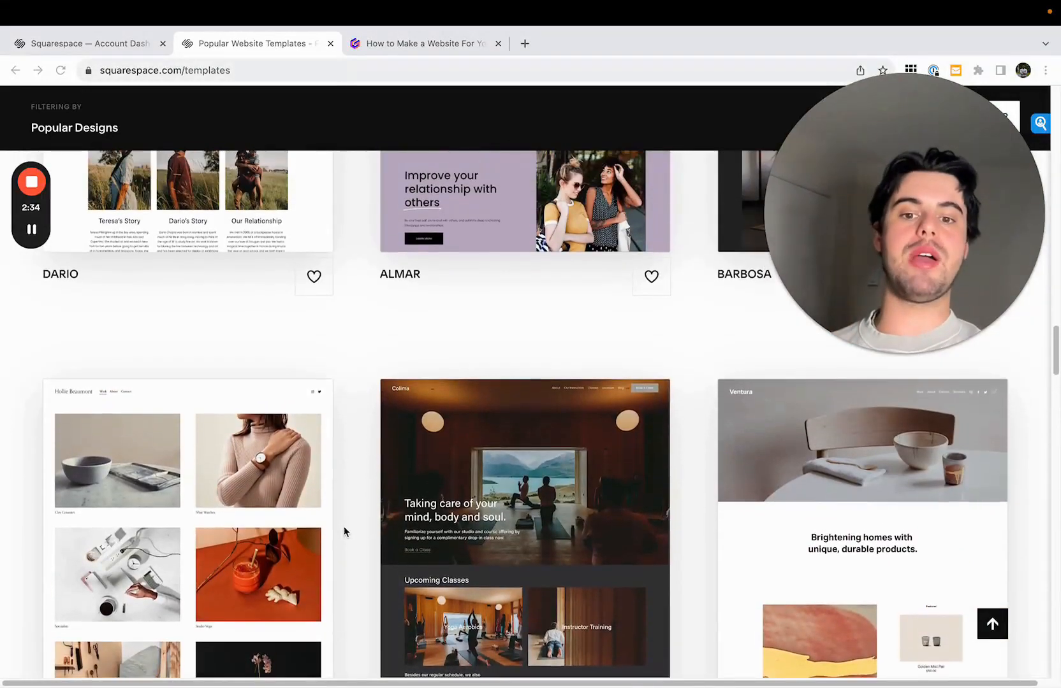
scroll(344, 528, "up", 20)
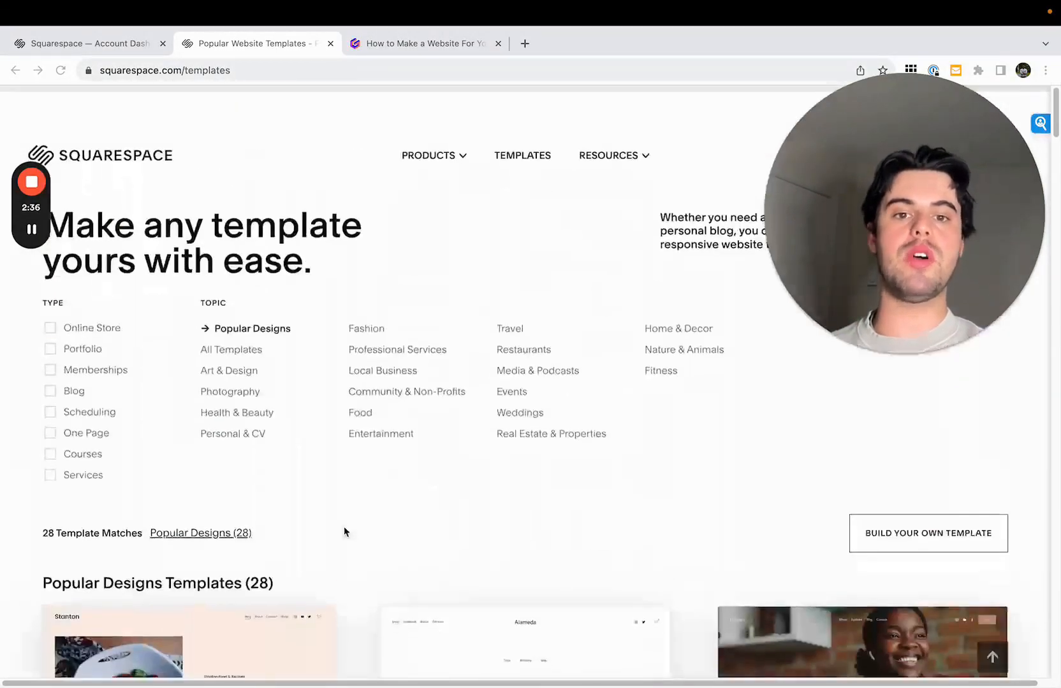
left_click_drag(822, 239, 969, 225)
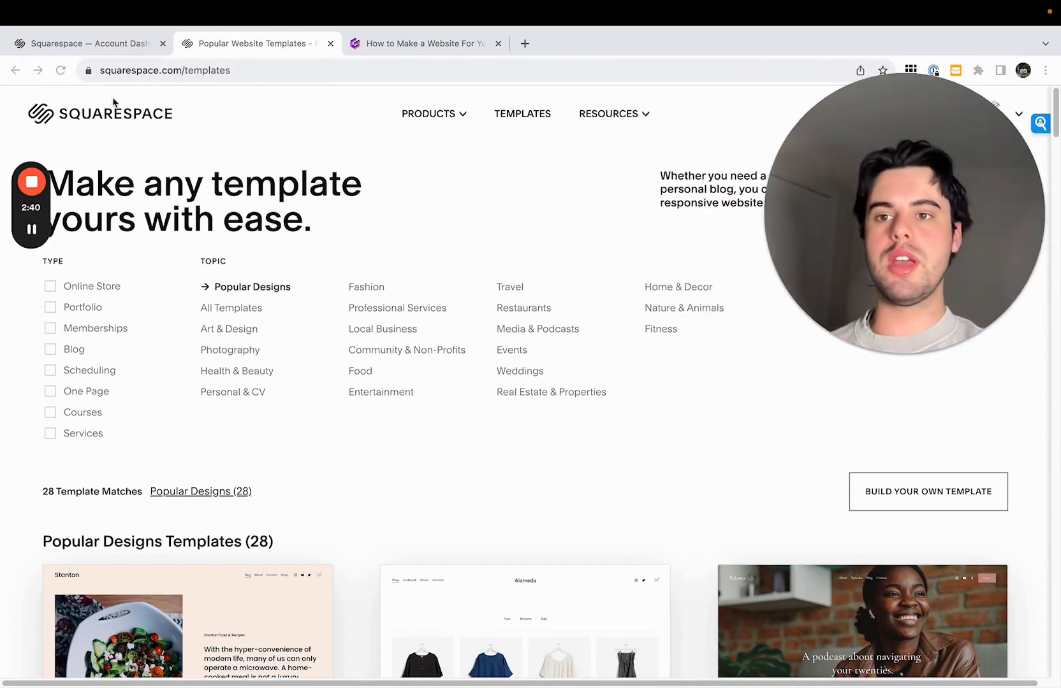
- Return to the account dashboard and create a new website from the blank template
left_click(134, 114)
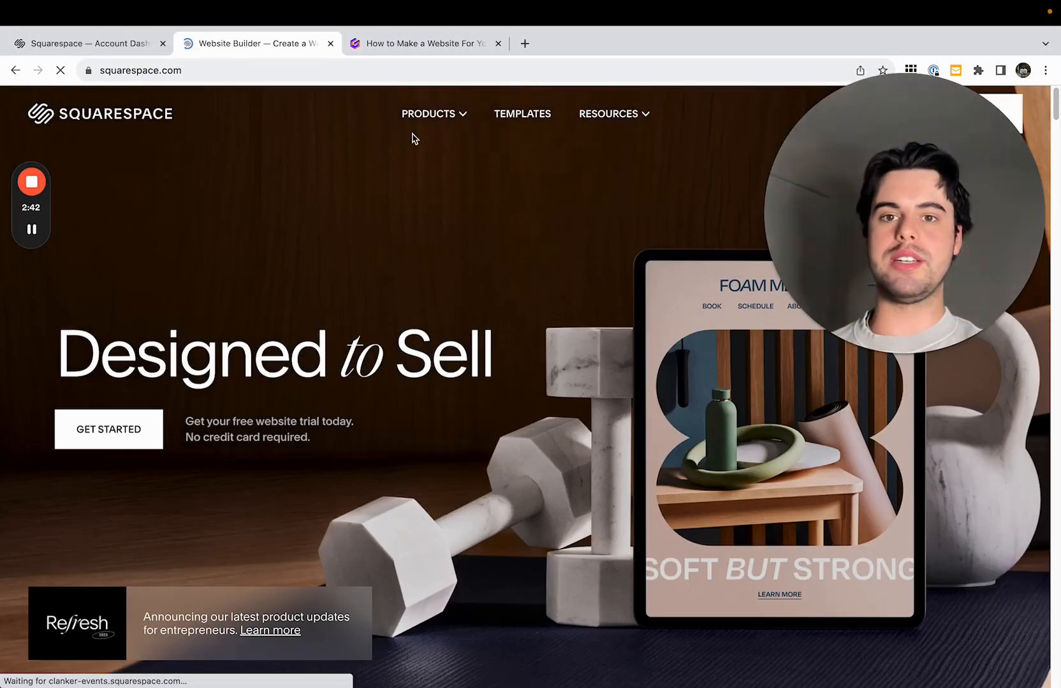
left_click(89, 43)
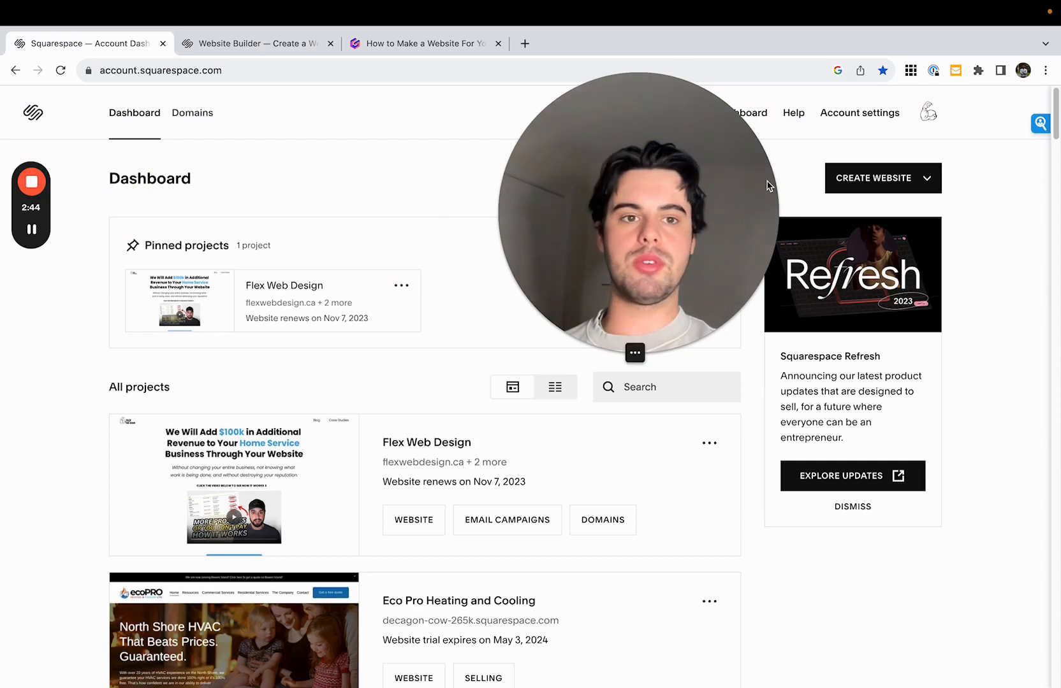
left_click(867, 186)
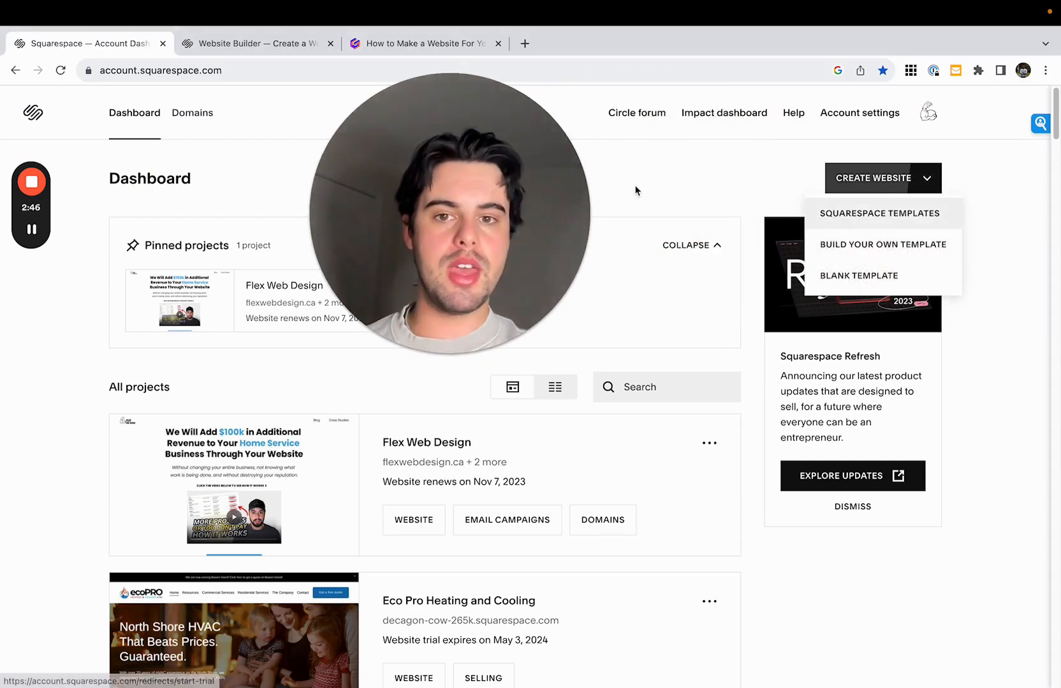
left_click_drag(431, 305, 137, 556)
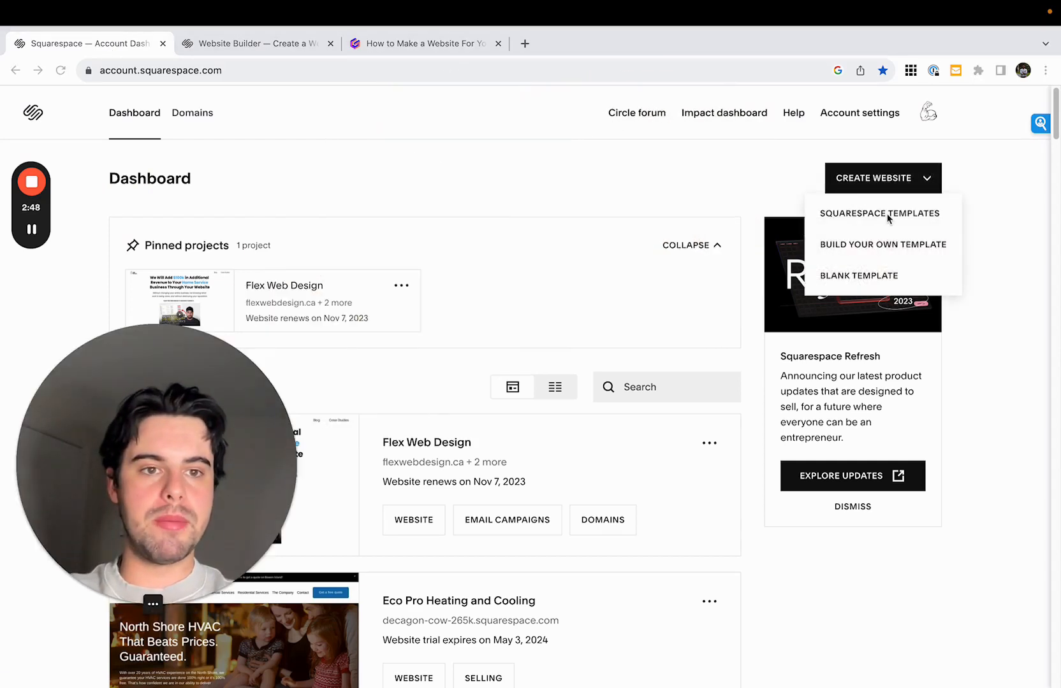
left_click(873, 276)
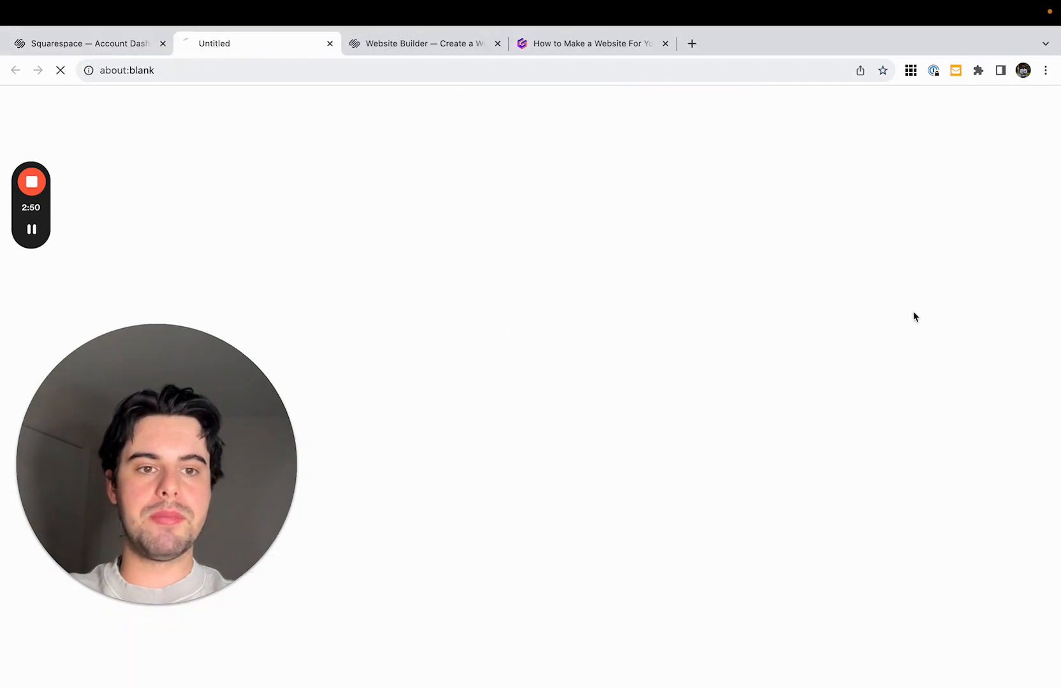
left_click_drag(229, 419, 943, 291)
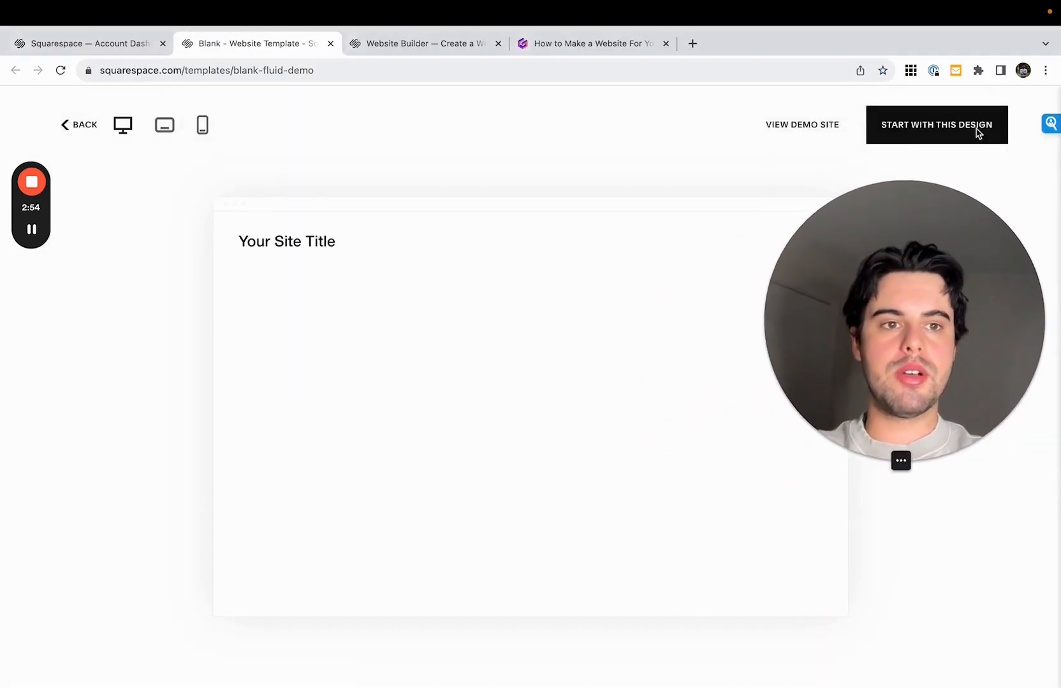
left_click(951, 126)
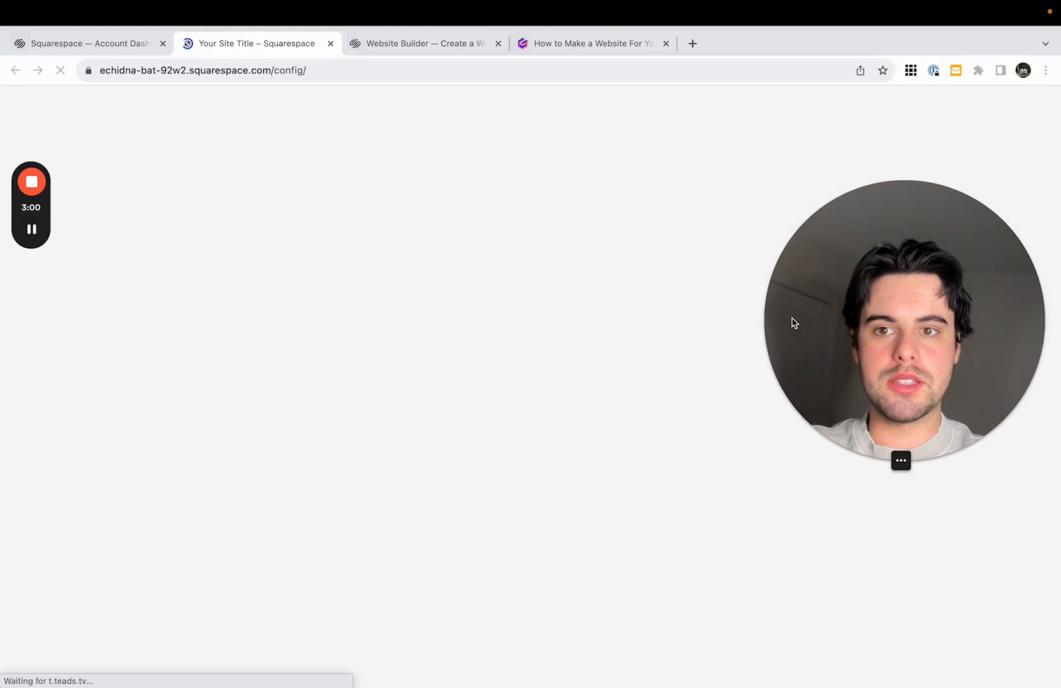
- Name the site Mighty Renos Vancouver, complete the four-part selling introduction and dismiss the invoicing announcement
left_click_drag(793, 322, 855, 134)
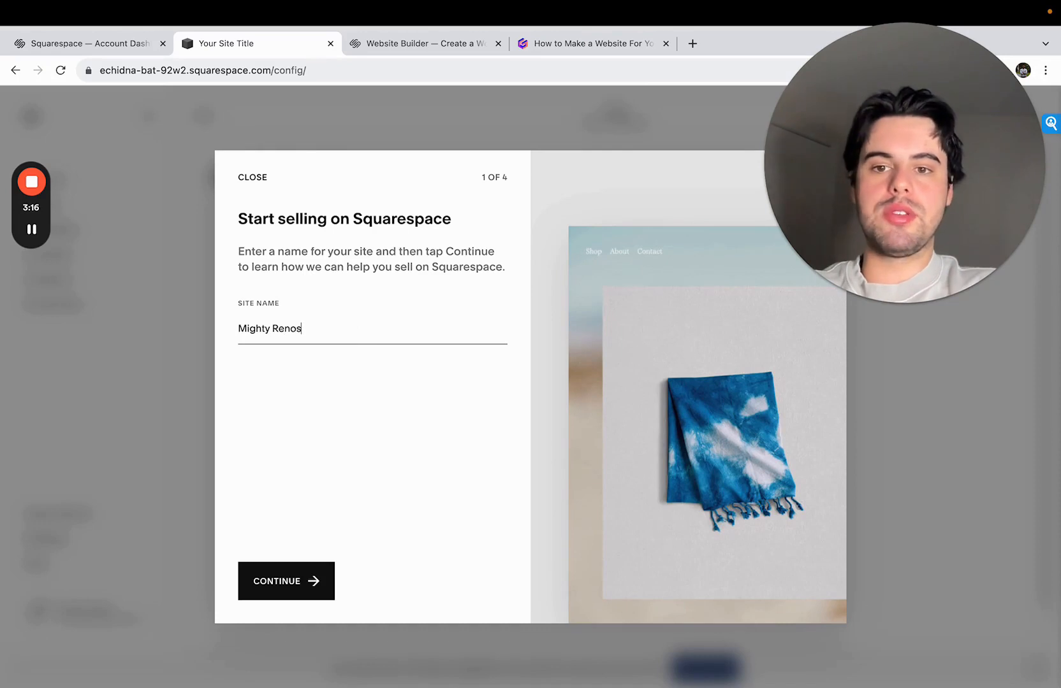
left_click(322, 577)
left_click(469, 584)
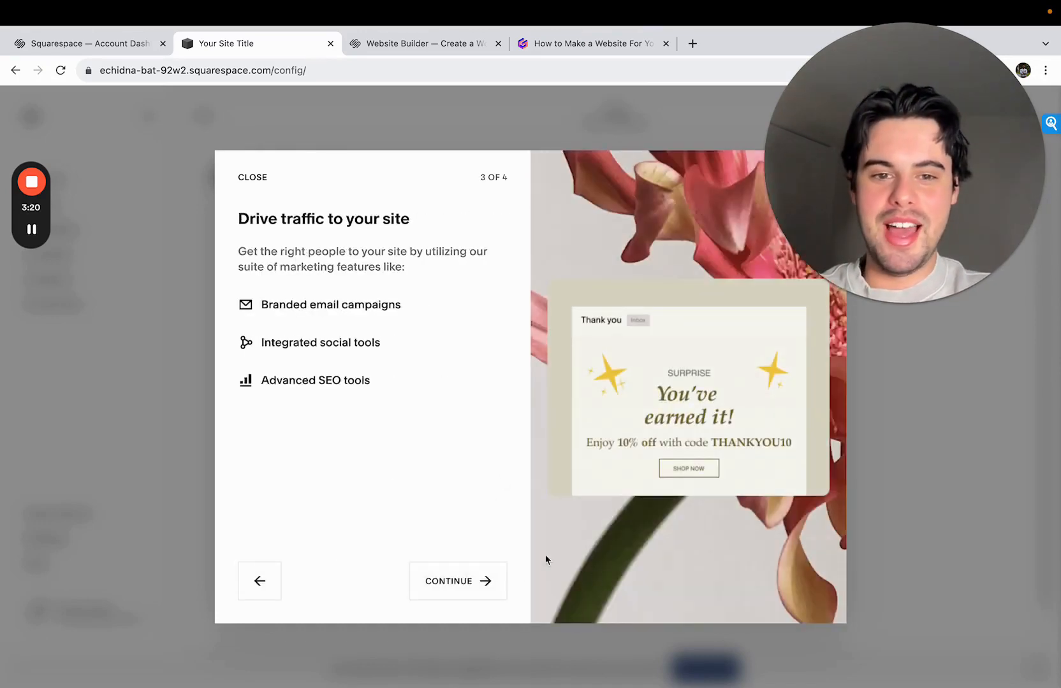
left_click(449, 577)
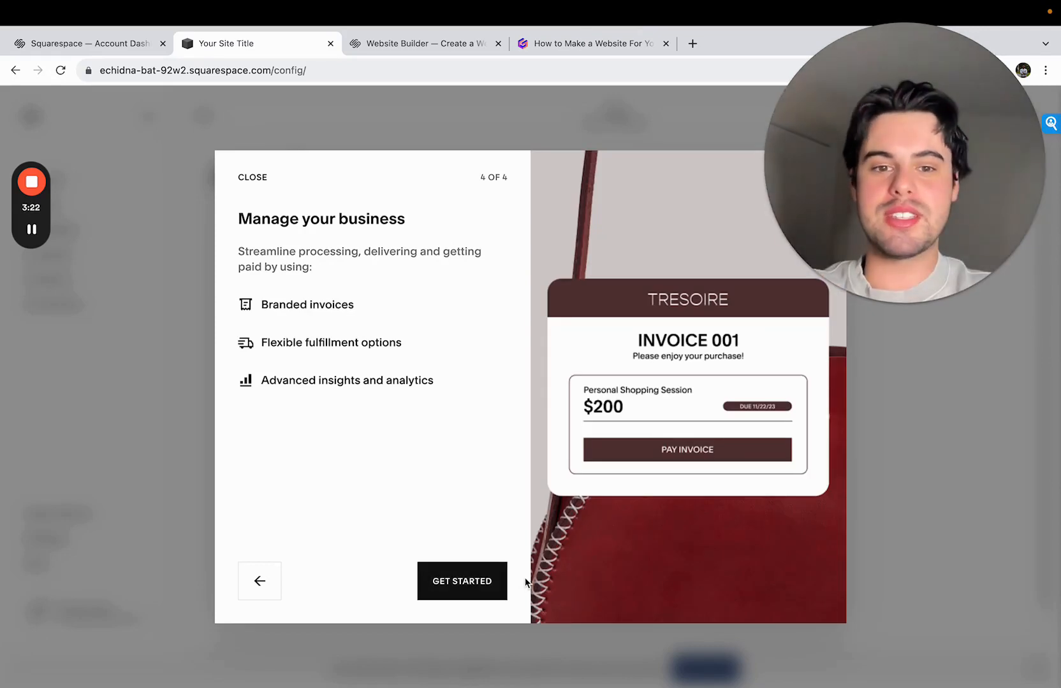
left_click(473, 593)
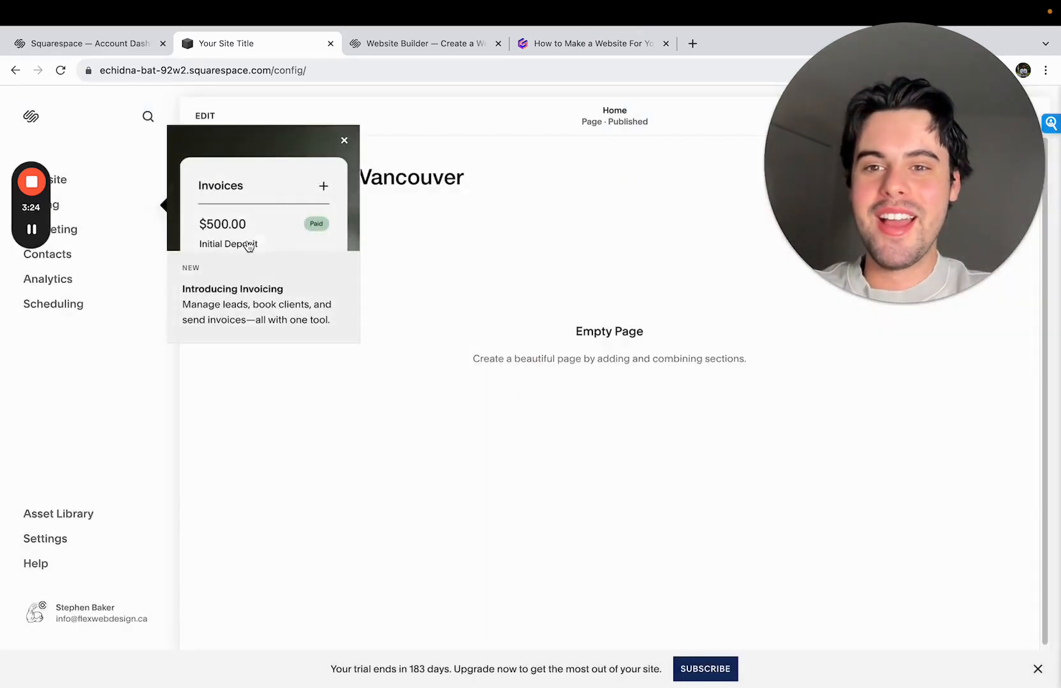
left_click(345, 140)
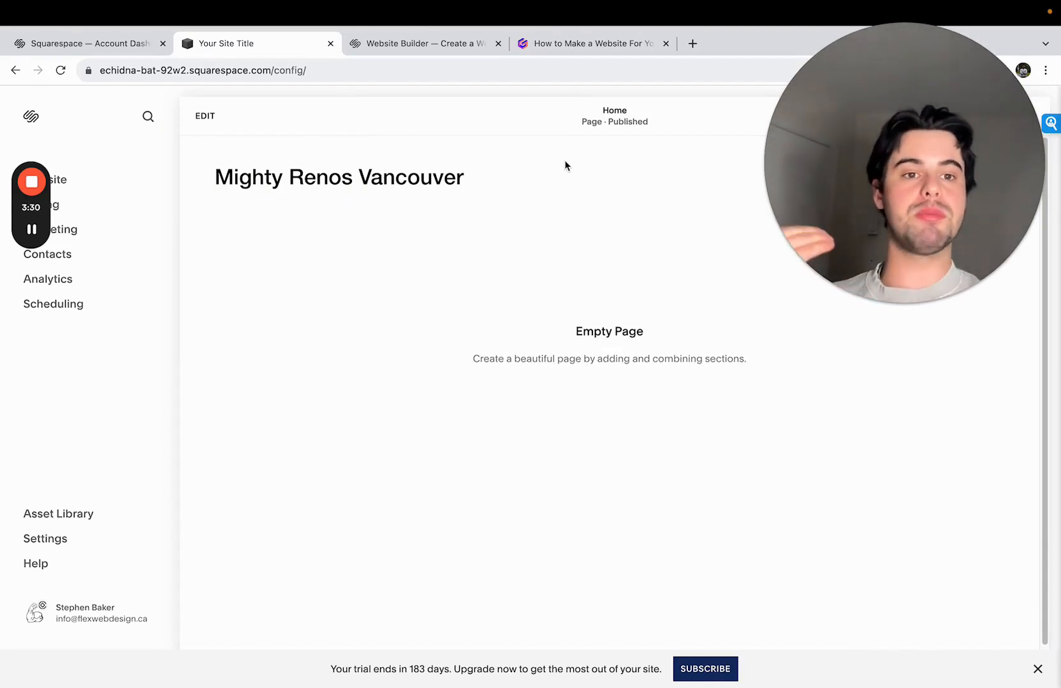
- Review the planning presentation's do's and don'ts and its list of required website sections, highlighting the intro section item
left_click(588, 47)
scroll(578, 274, "up", 5)
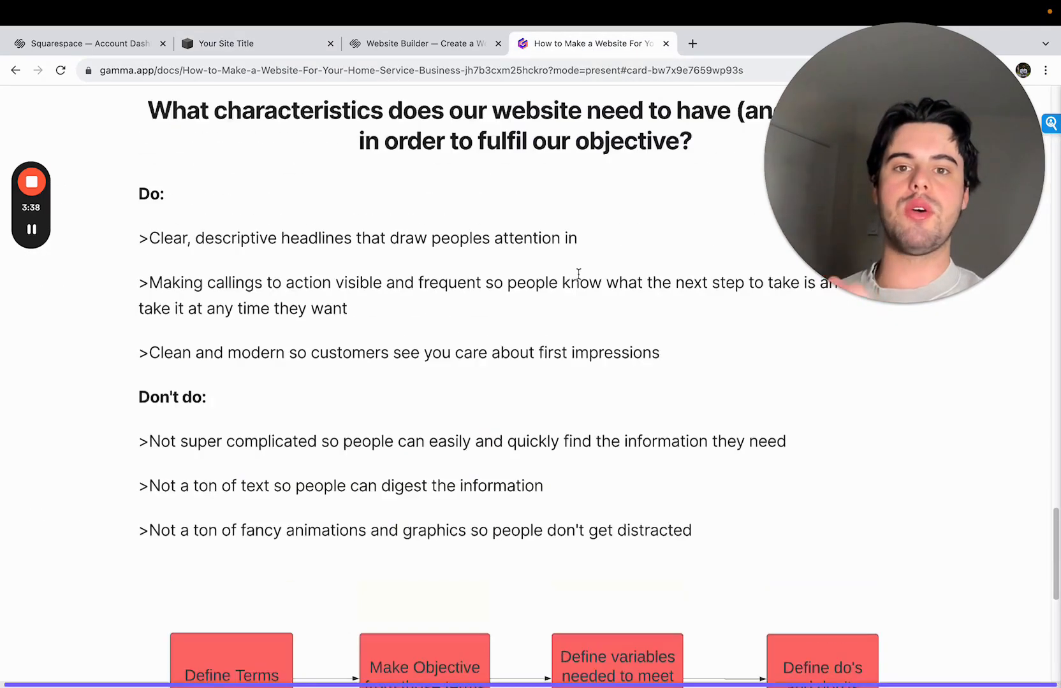
scroll(579, 274, "up", 10)
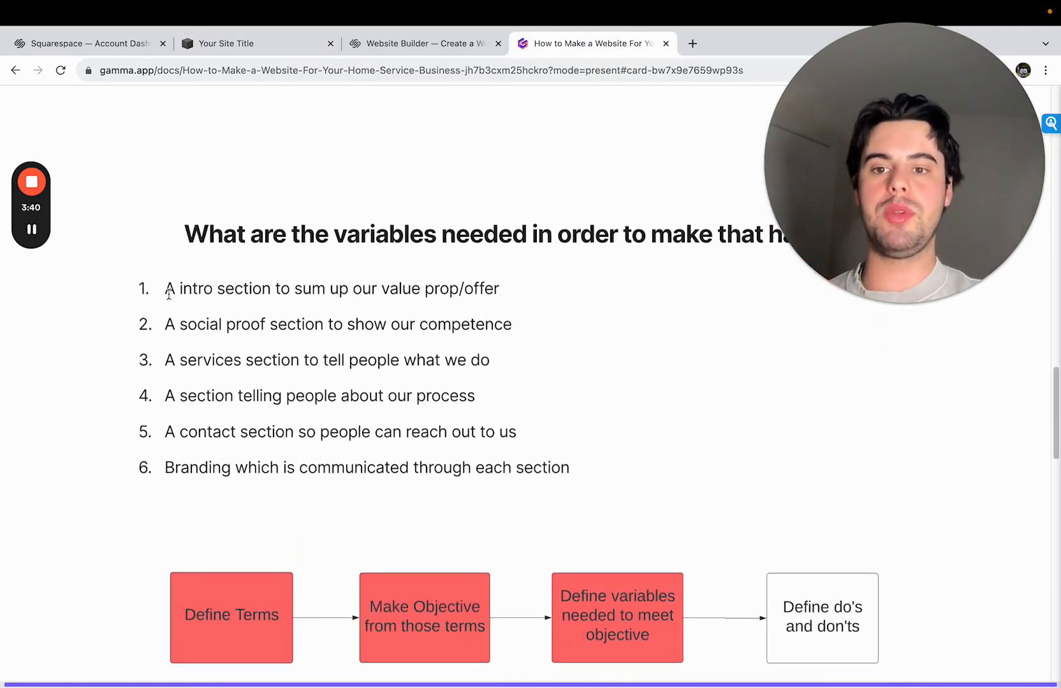
left_click_drag(166, 290, 508, 293)
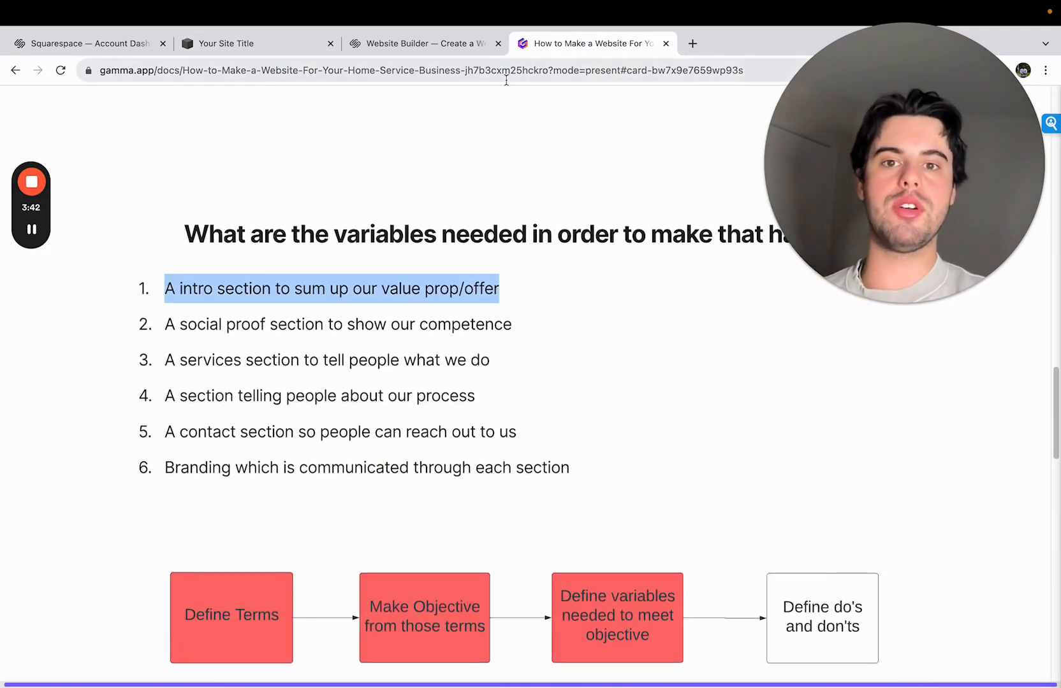
- Return to the new site, close the Website Builder browser tab and start editing the Home page
left_click(450, 45)
left_click(318, 44)
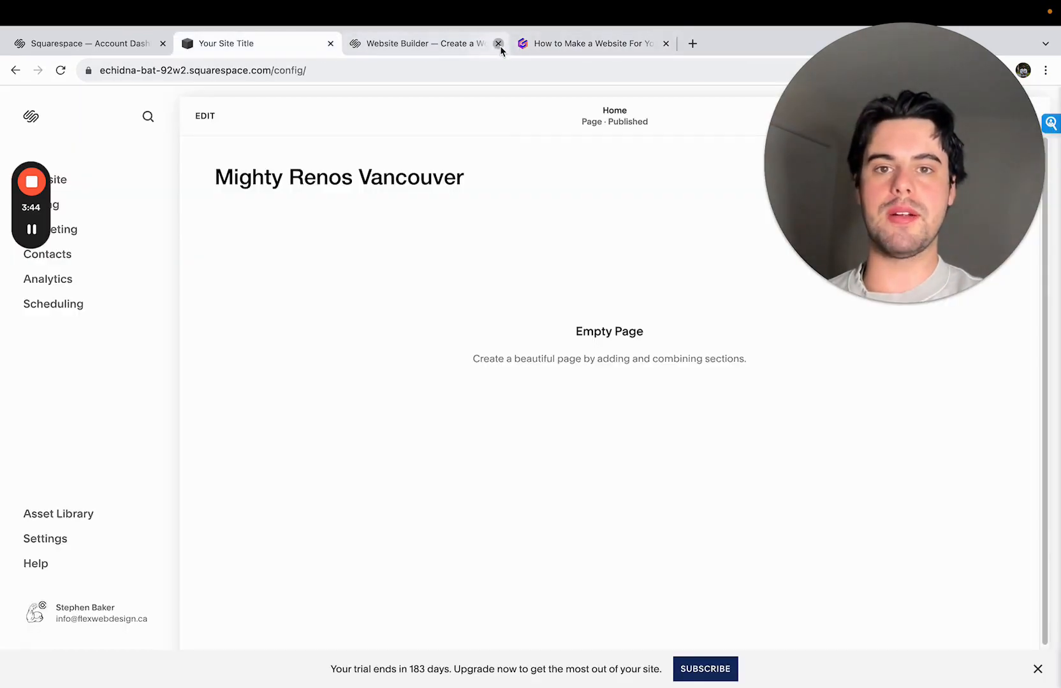
left_click(499, 45)
left_click_drag(805, 130, 331, 279)
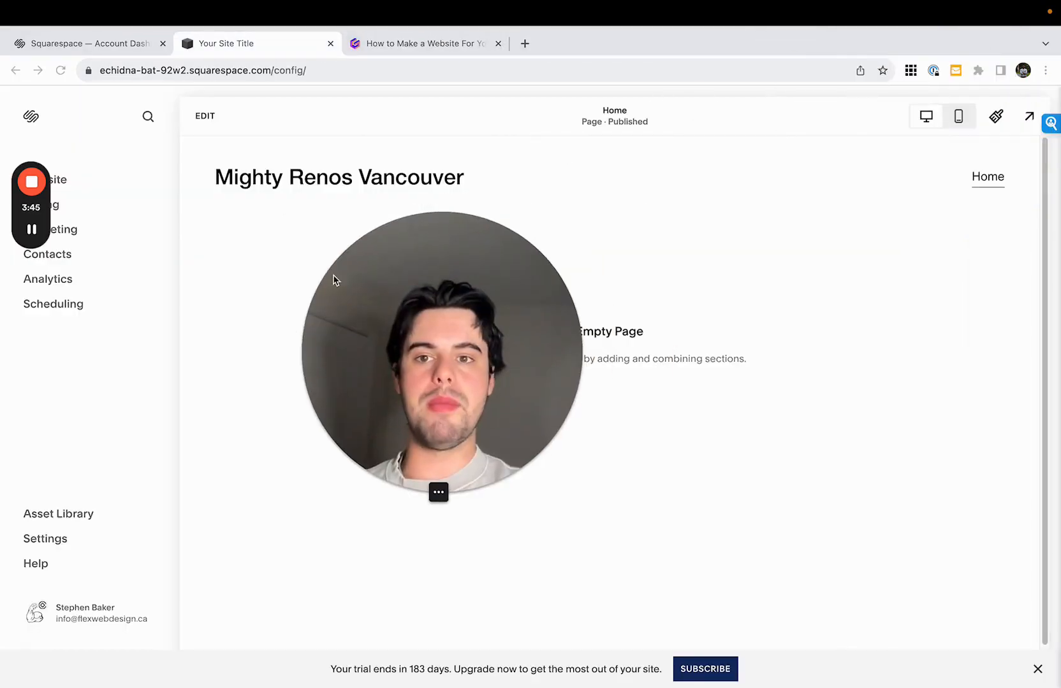
left_click(205, 117)
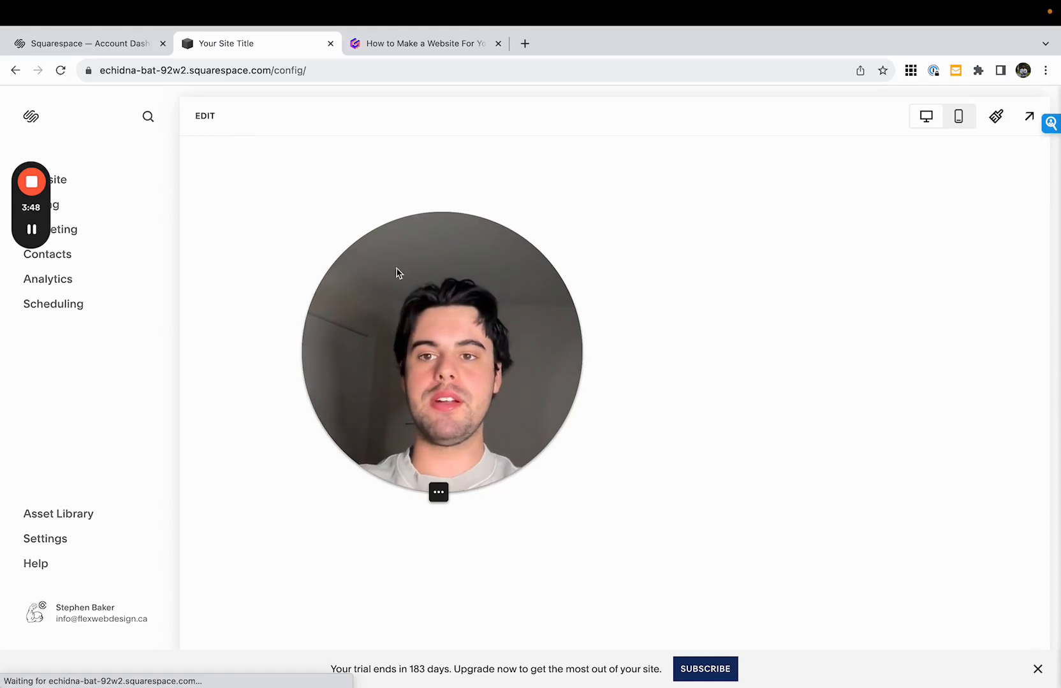
left_click_drag(421, 310, 775, 40)
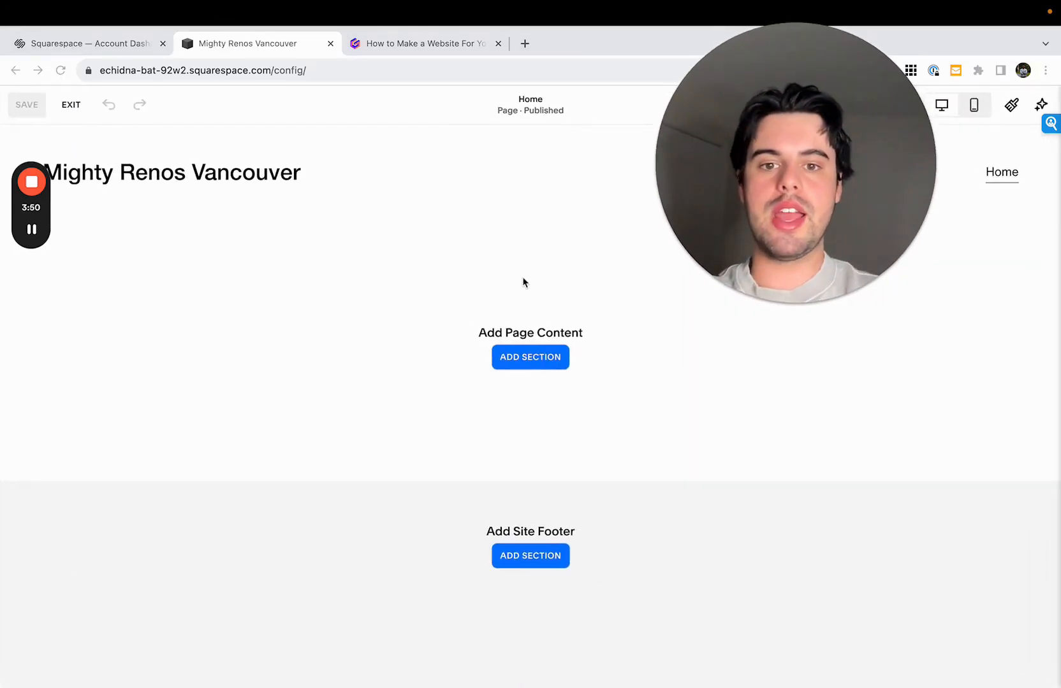
- Open the section library for the page content and examine the Intro, Contact, About, People and Products layouts
left_click(543, 359)
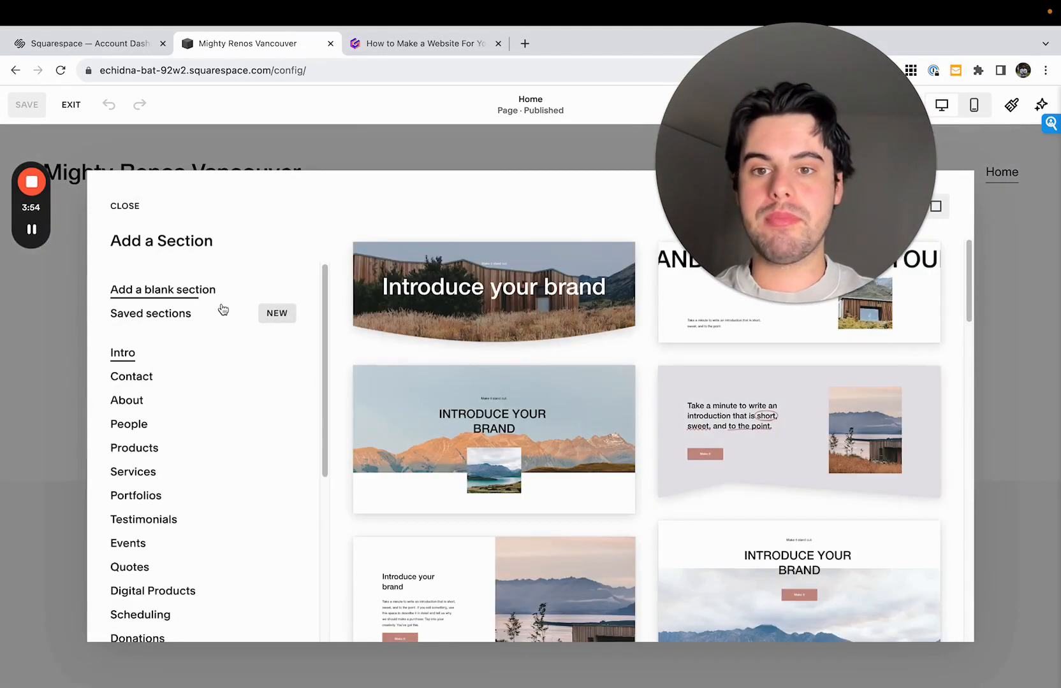
scroll(296, 344, "down", 3)
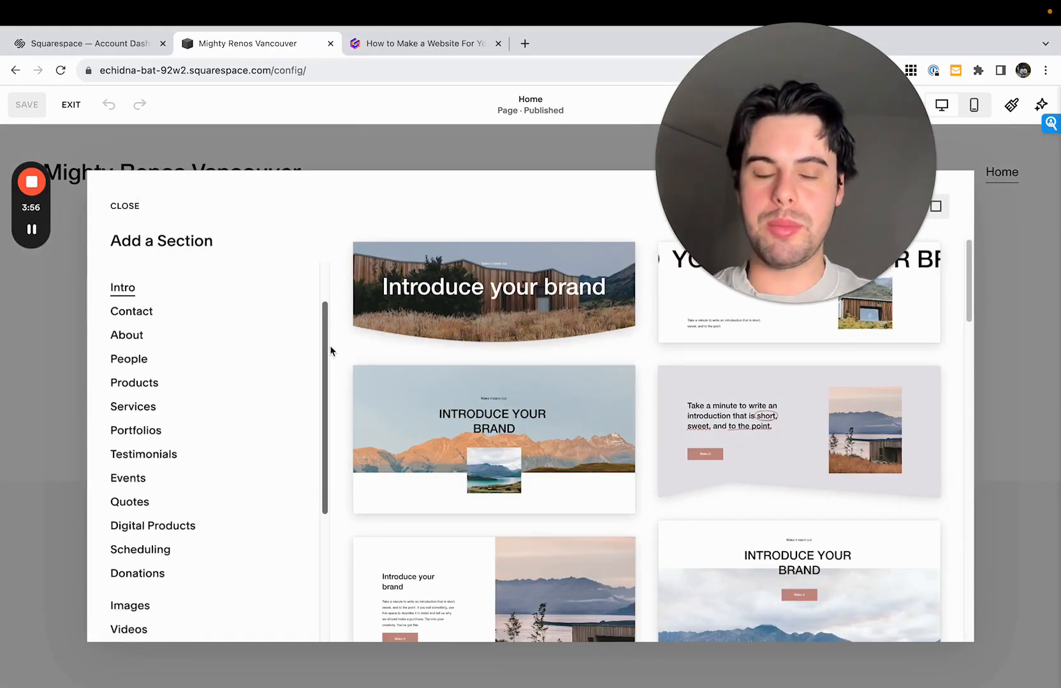
scroll(446, 395, "down", 1)
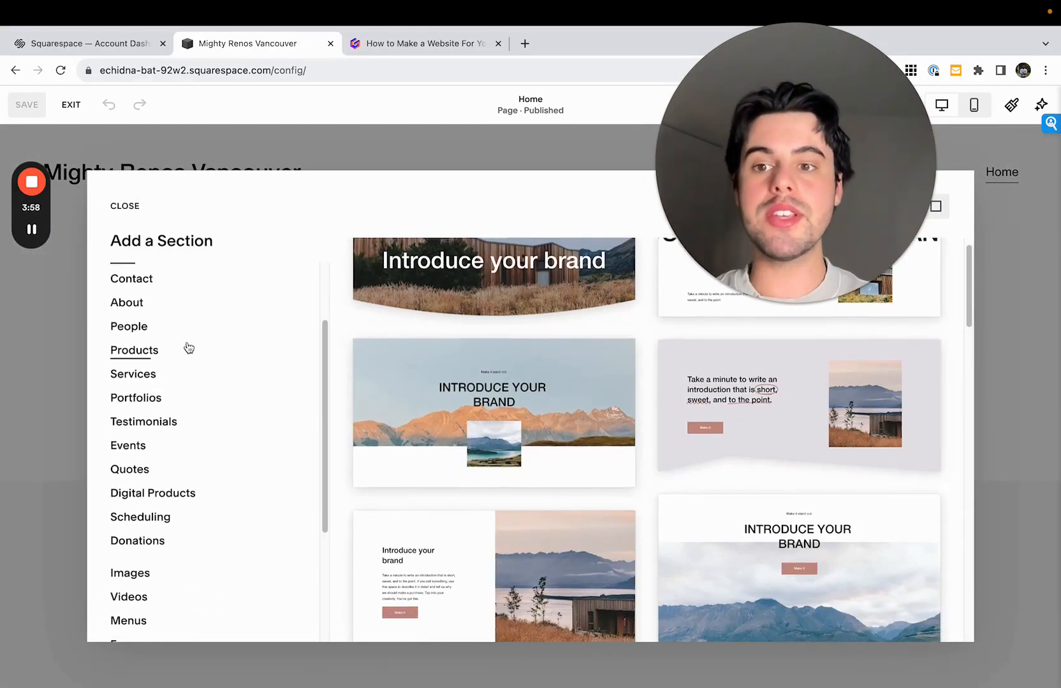
scroll(187, 348, "up", 3)
left_click(184, 381)
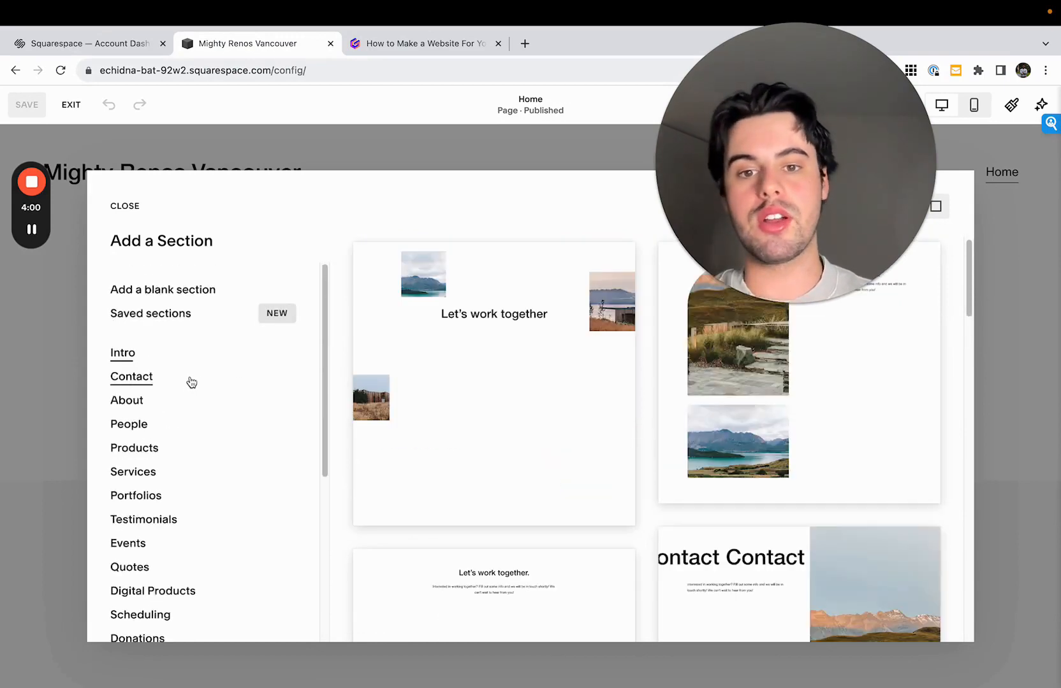
left_click(185, 405)
left_click(184, 425)
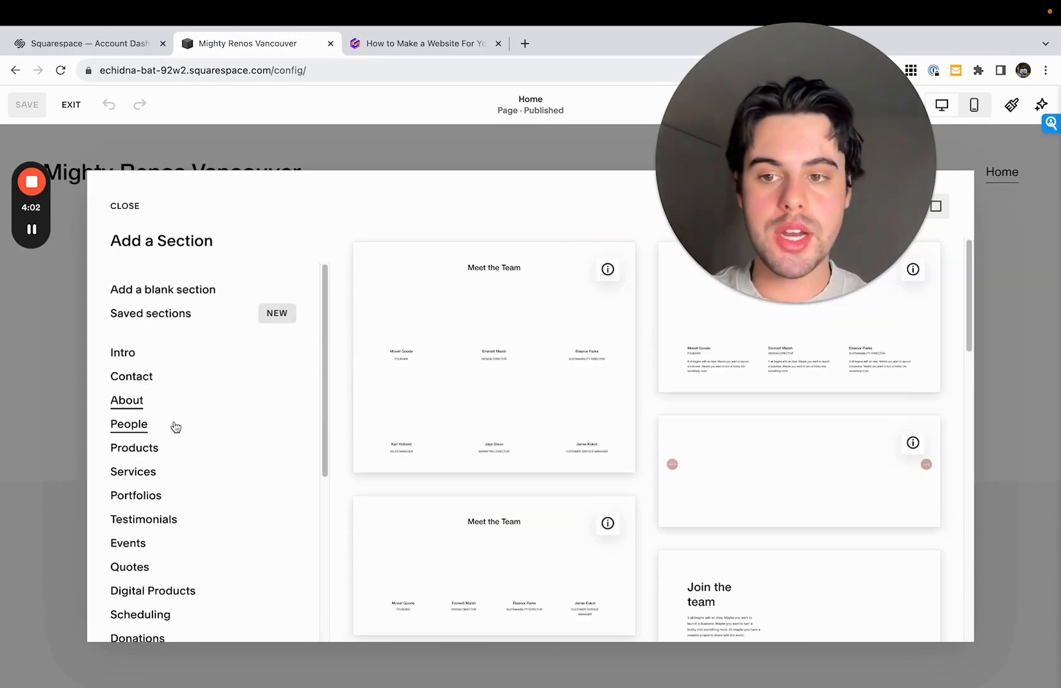
left_click(180, 449)
scroll(182, 500, "down", 5)
scroll(184, 378, "up", 5)
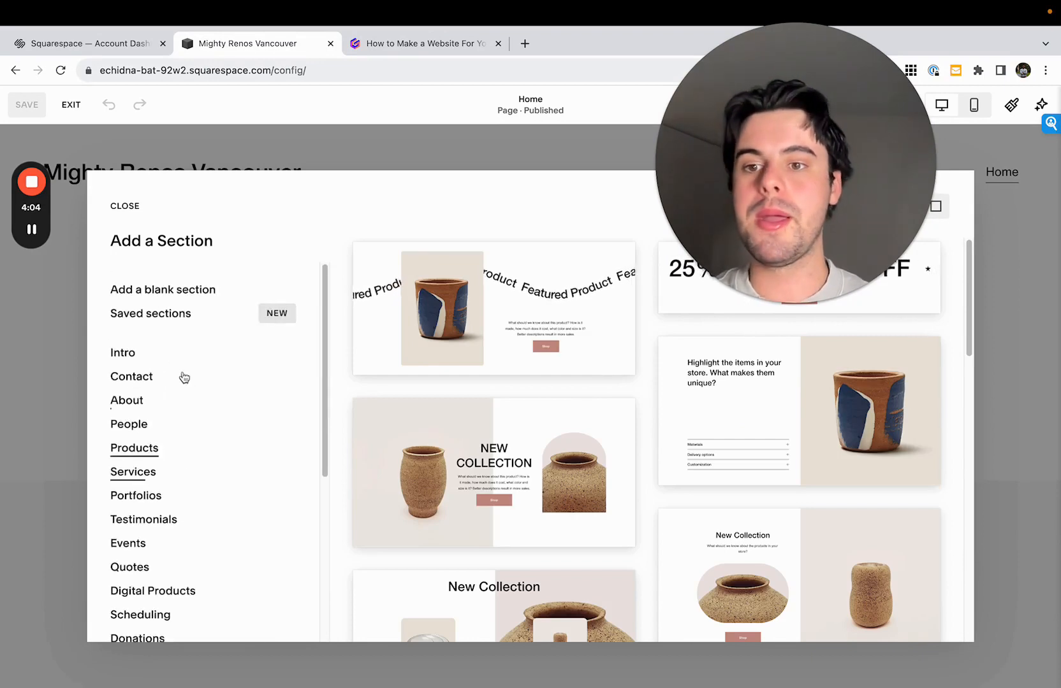
- Add the Intro section with a short introduction and a Make It button over the wooden house and stone steps photo
left_click(185, 353)
scroll(606, 413, "down", 5)
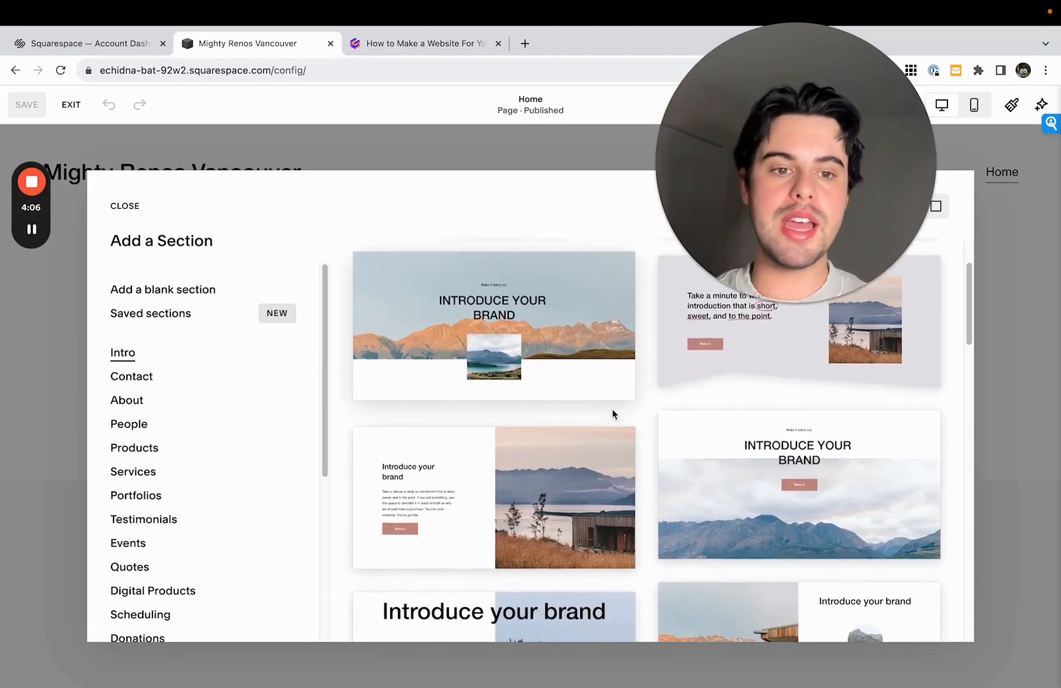
scroll(635, 418, "down", 3)
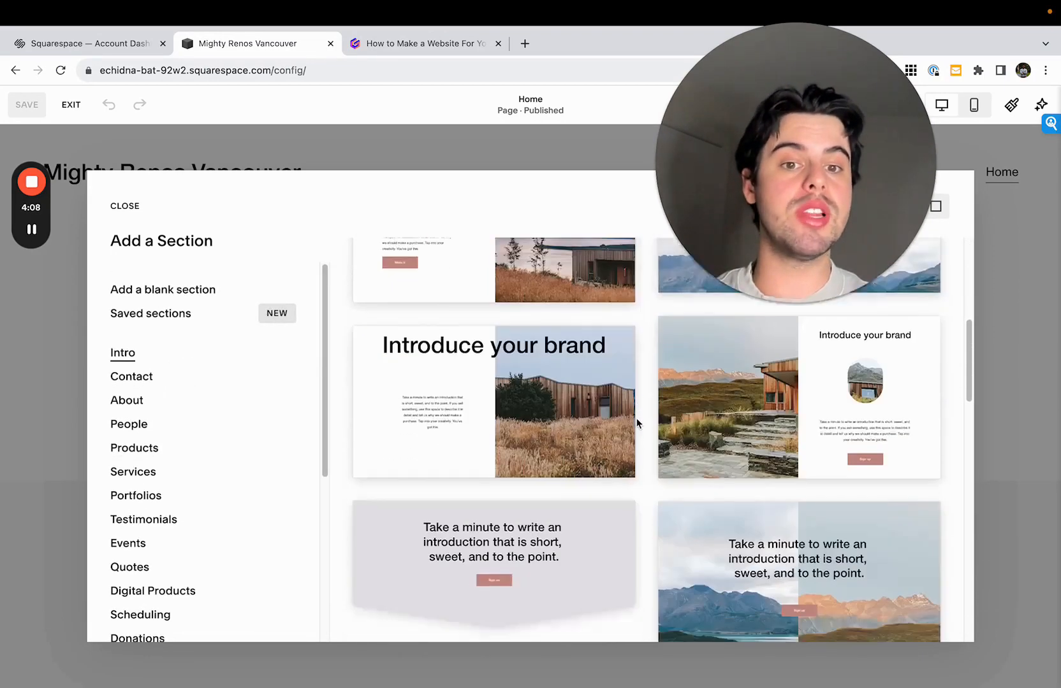
scroll(644, 432, "down", 10)
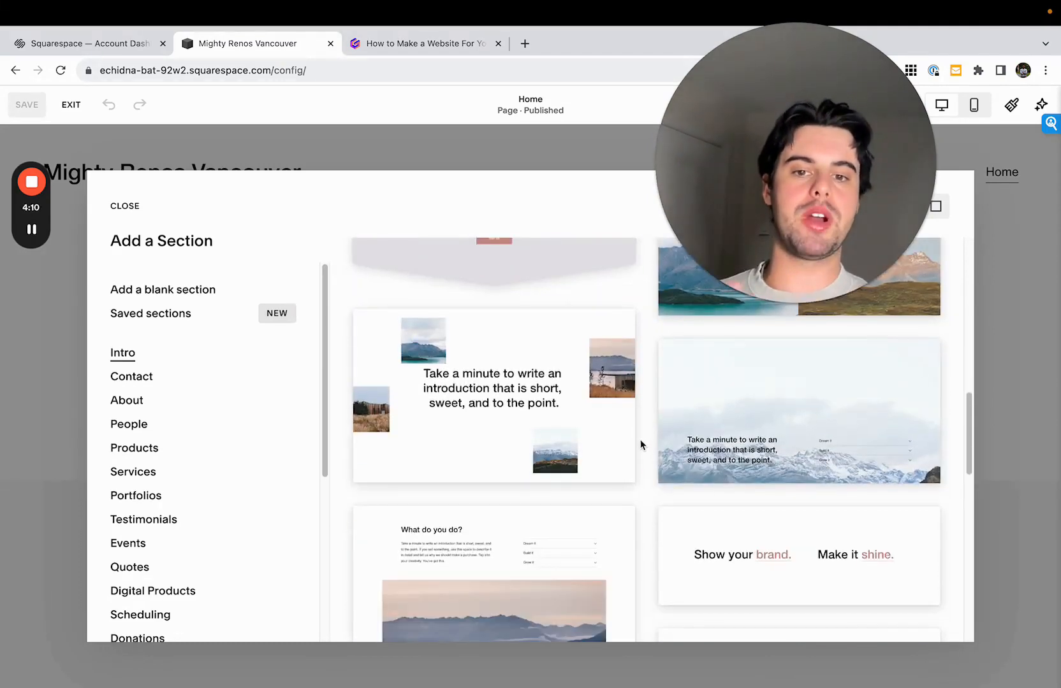
scroll(640, 445, "down", 10)
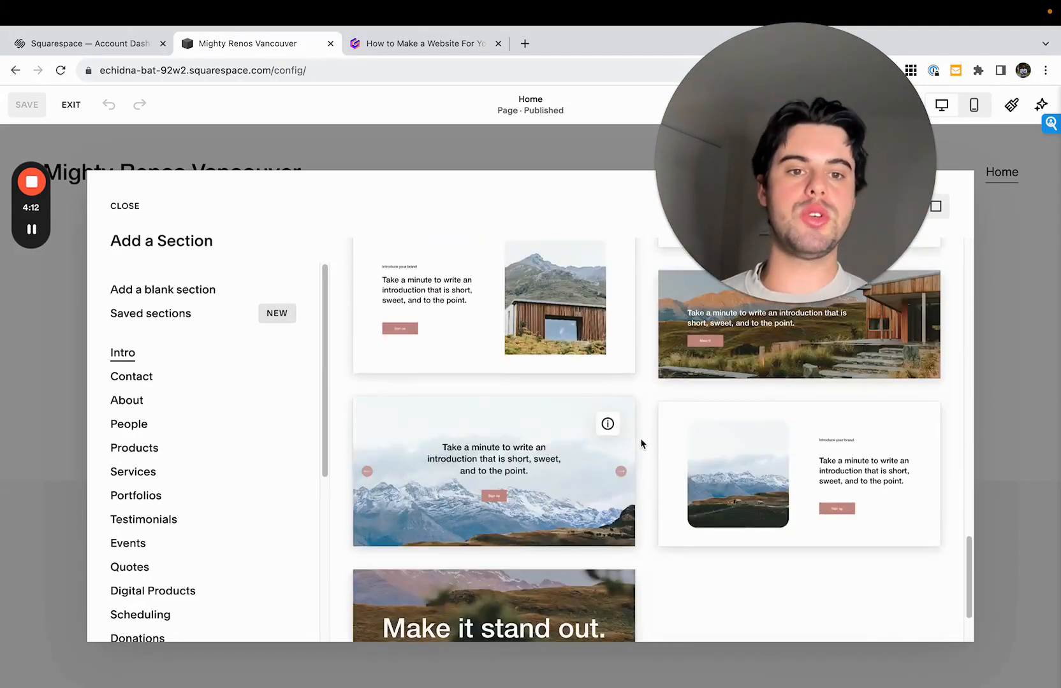
scroll(641, 435, "down", 3)
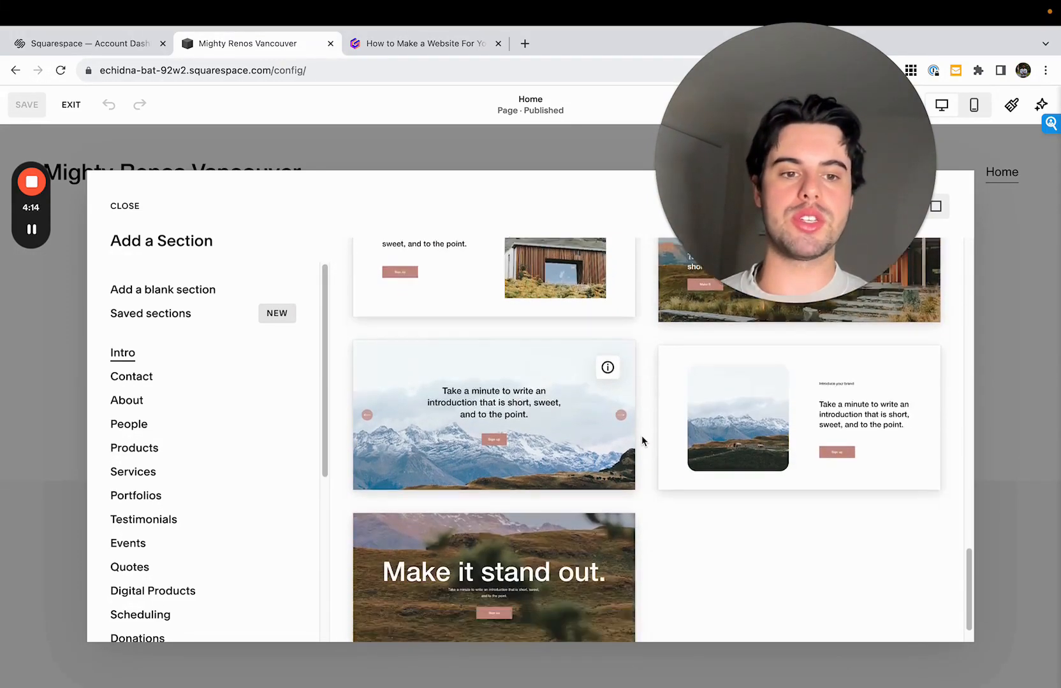
scroll(644, 439, "up", 3)
scroll(641, 447, "down", 3)
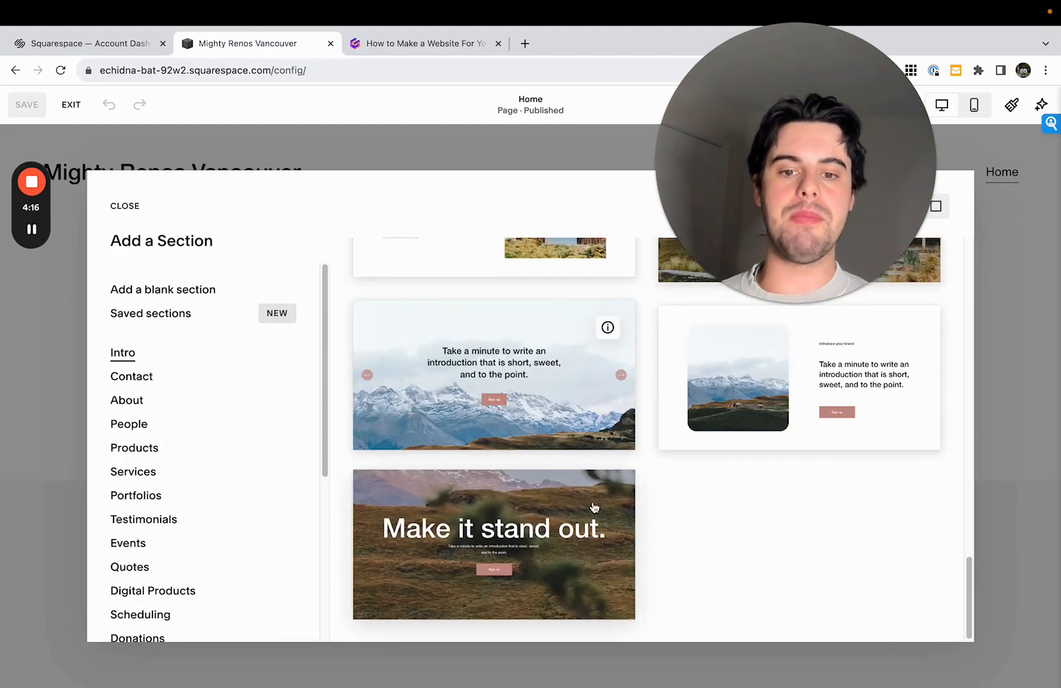
scroll(627, 464, "up", 5)
scroll(689, 527, "down", 2)
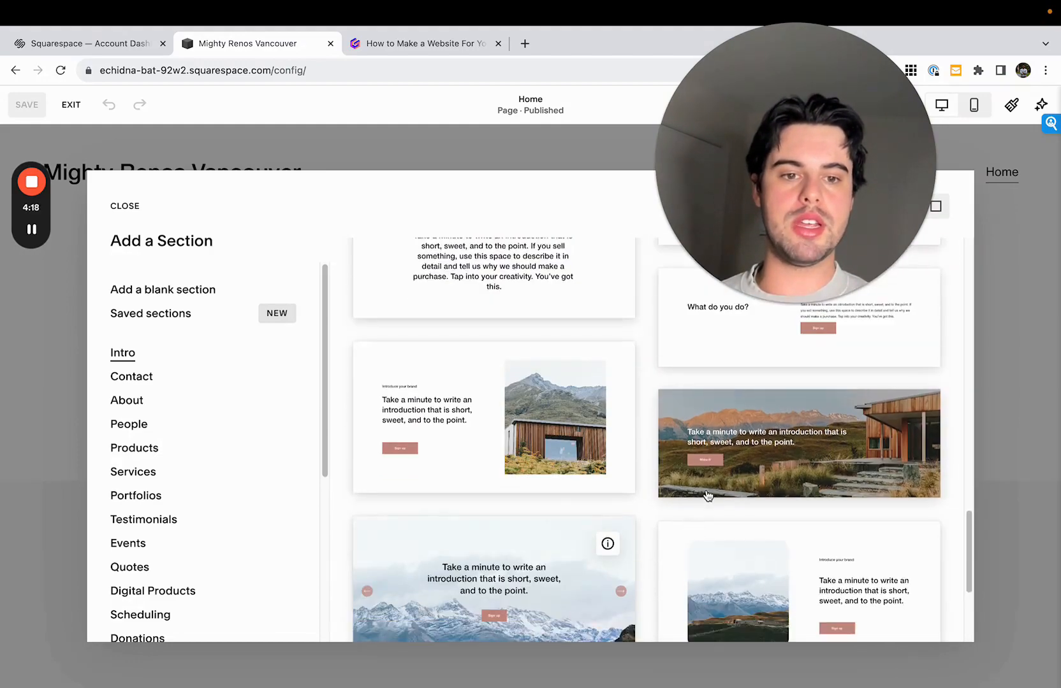
left_click(707, 494)
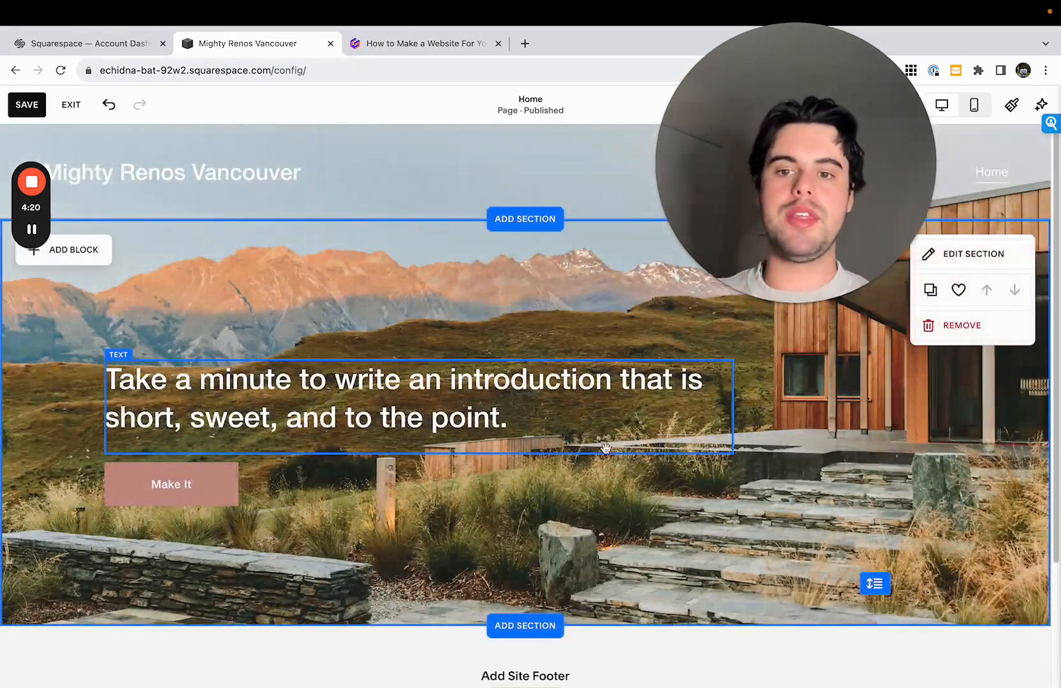
- Resize the intro section's height to 13 grid rows
mouse_move(884, 579)
left_mouse_down()
mouse_move(880, 603)
mouse_move(880, 566)
left_mouse_up()
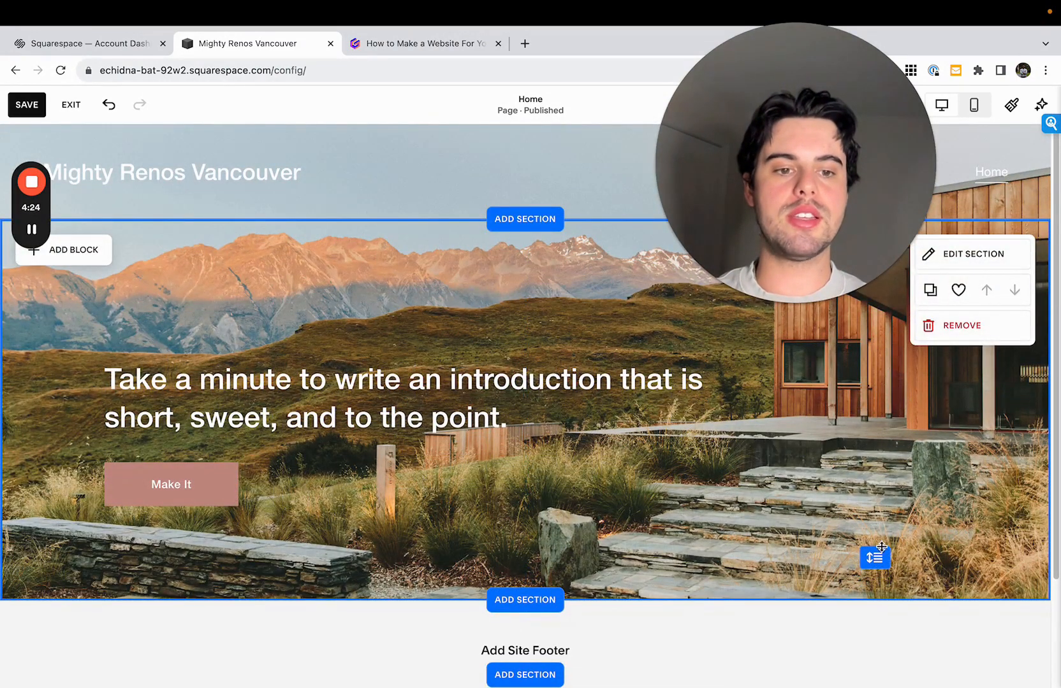
scroll(873, 557, "down", 1)
left_click_drag(873, 528, 873, 525)
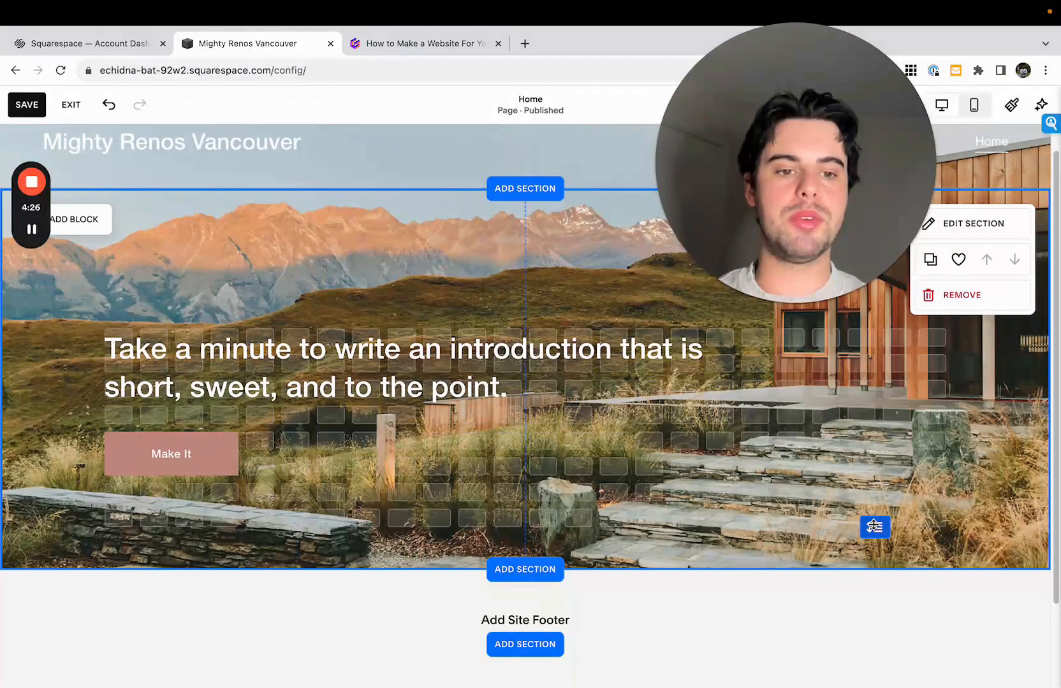
scroll(838, 486, "down", 3)
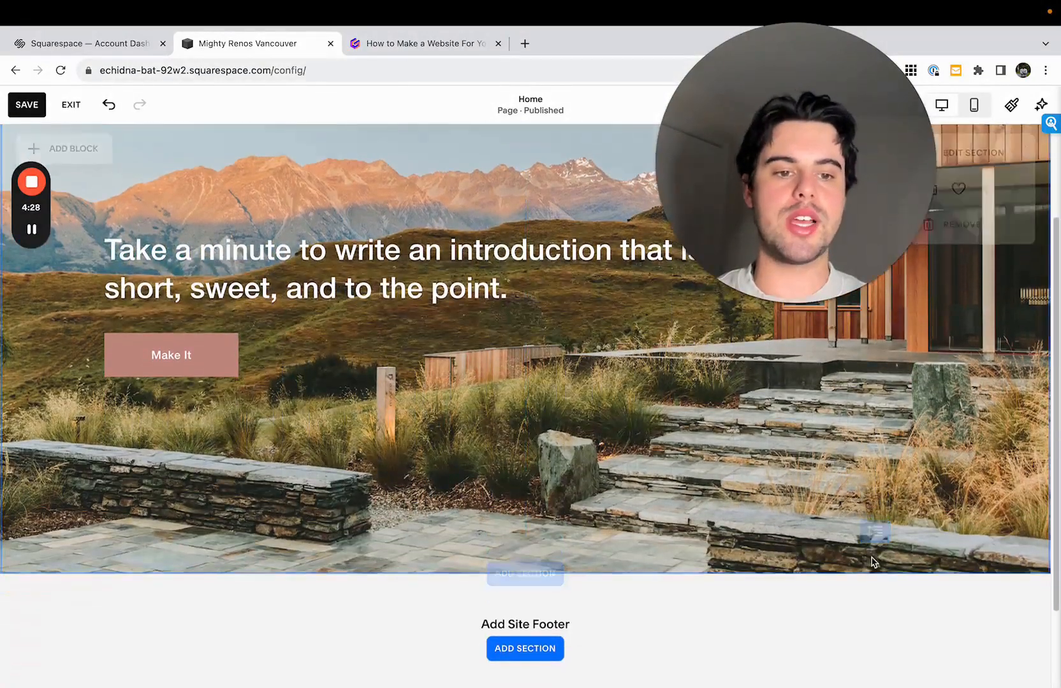
scroll(837, 485, "up", 4)
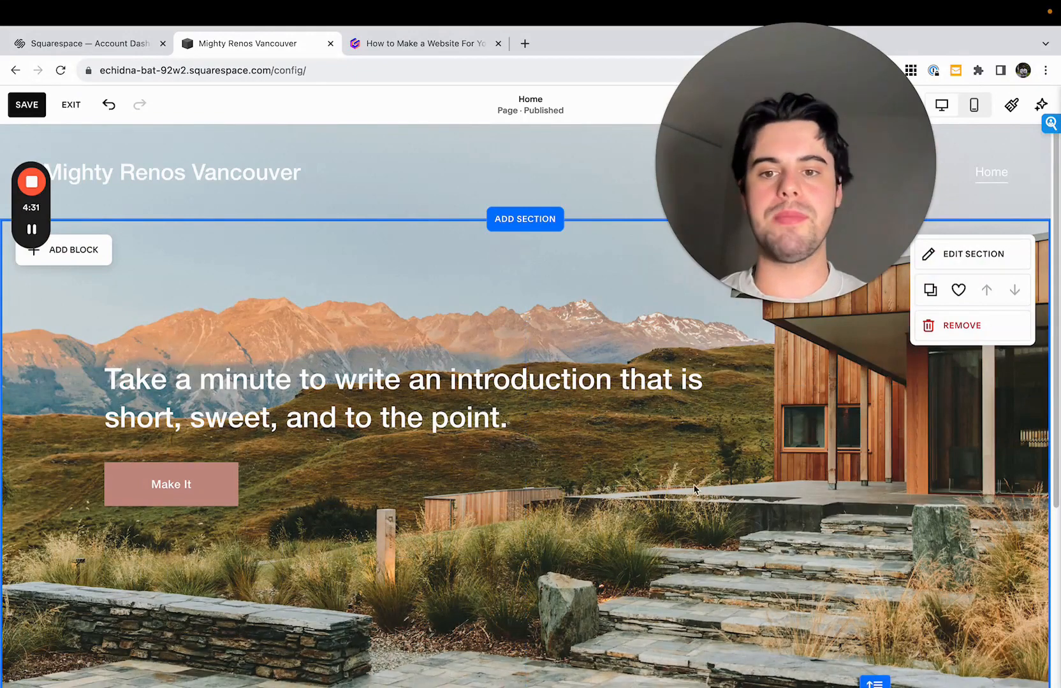
left_click(487, 371)
left_click(952, 372)
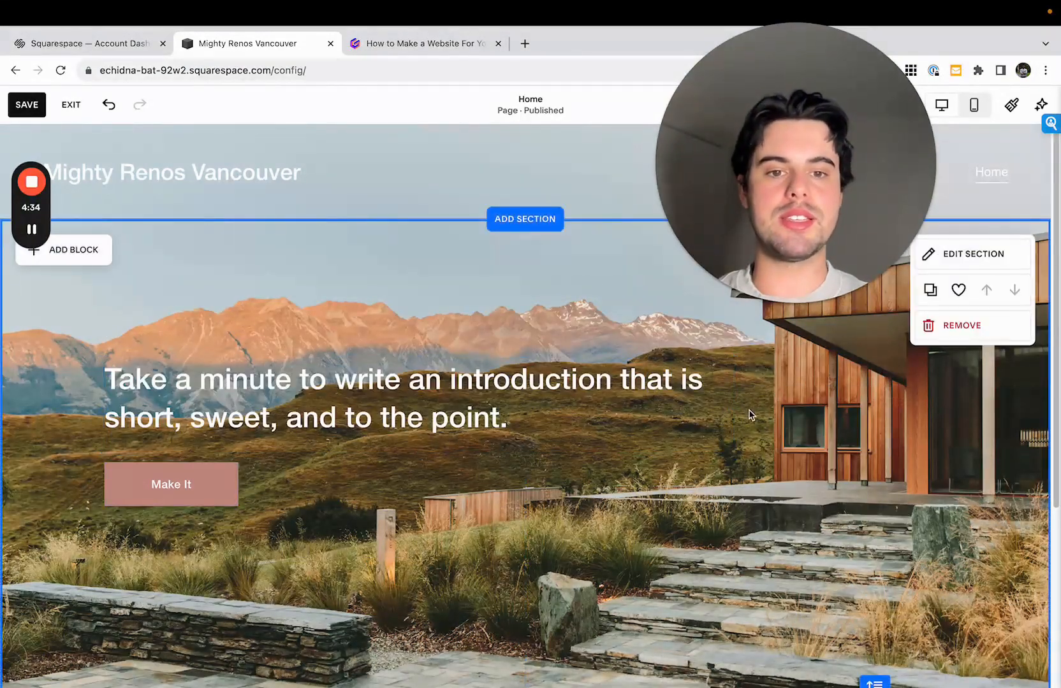
left_click(622, 385)
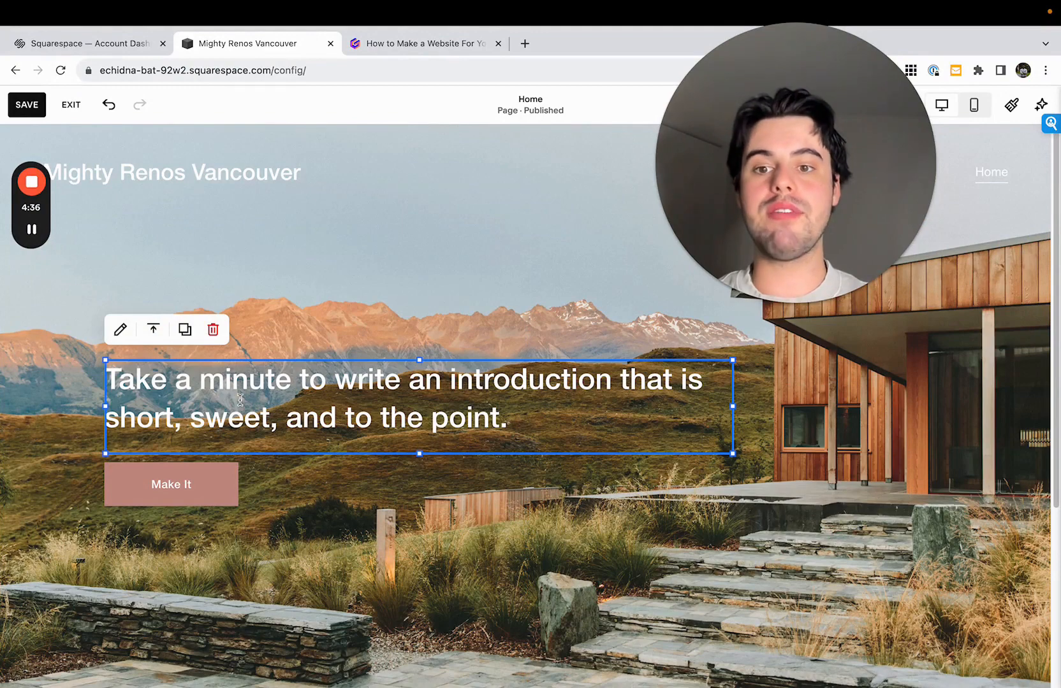
left_click(375, 382)
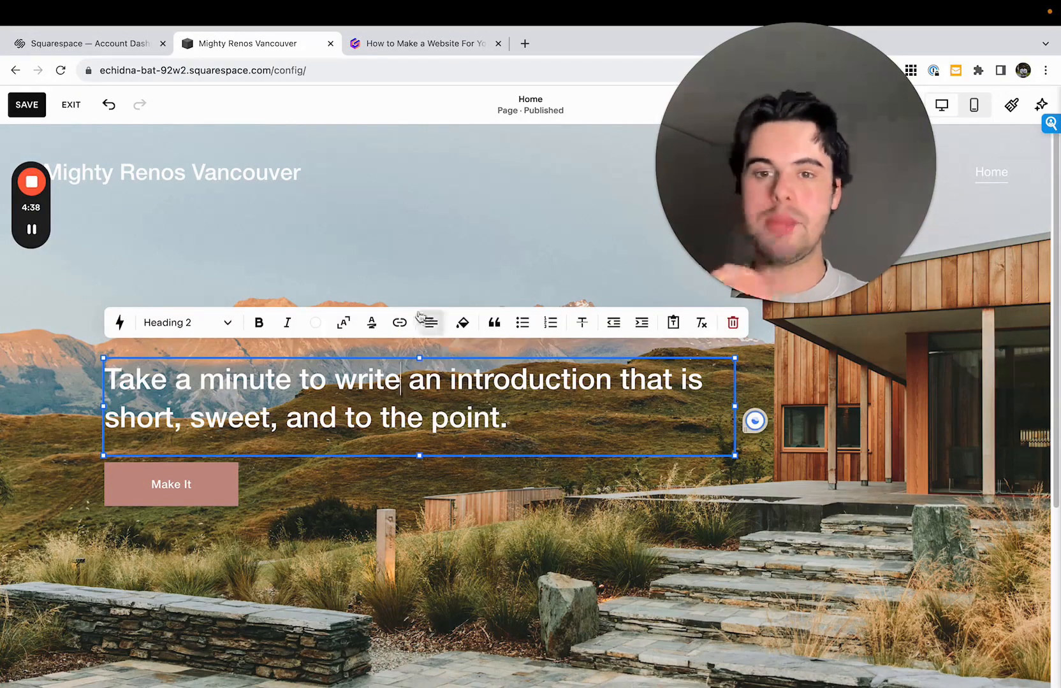
key("Escape")
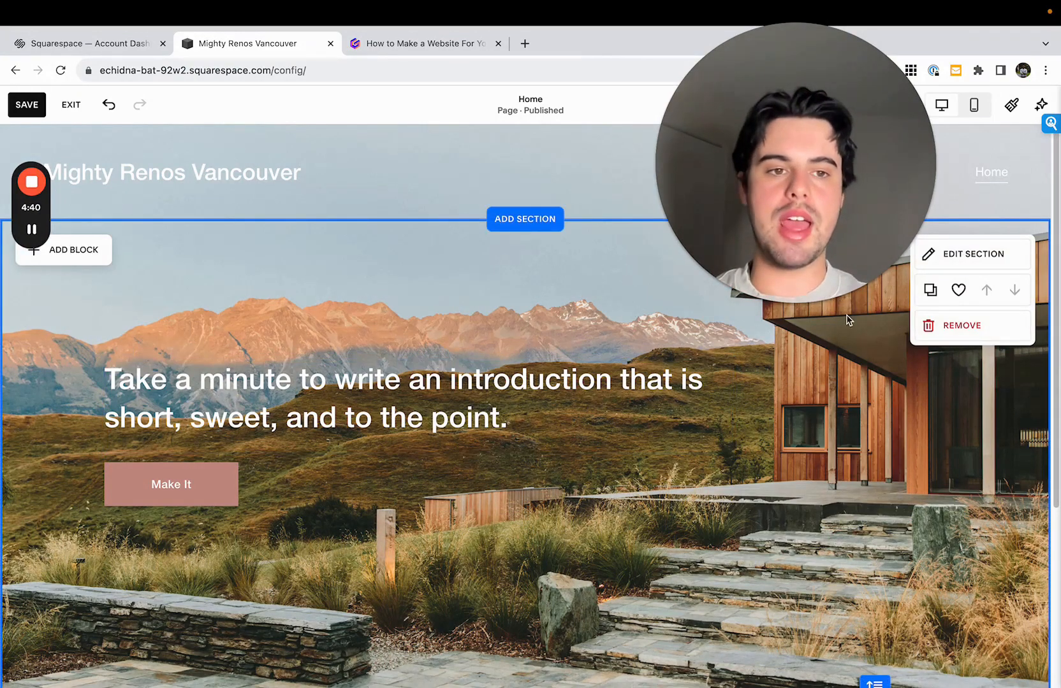
- Set the intro section's fill-screen height to S and extend its grid to 16 rows
left_click(951, 263)
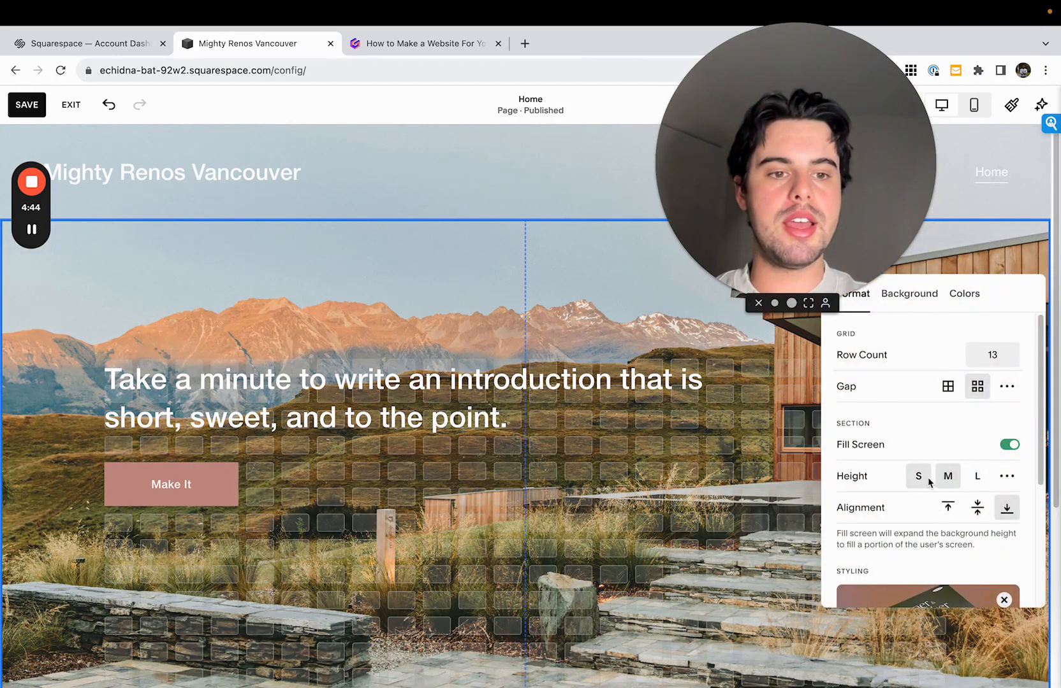
left_click(980, 478)
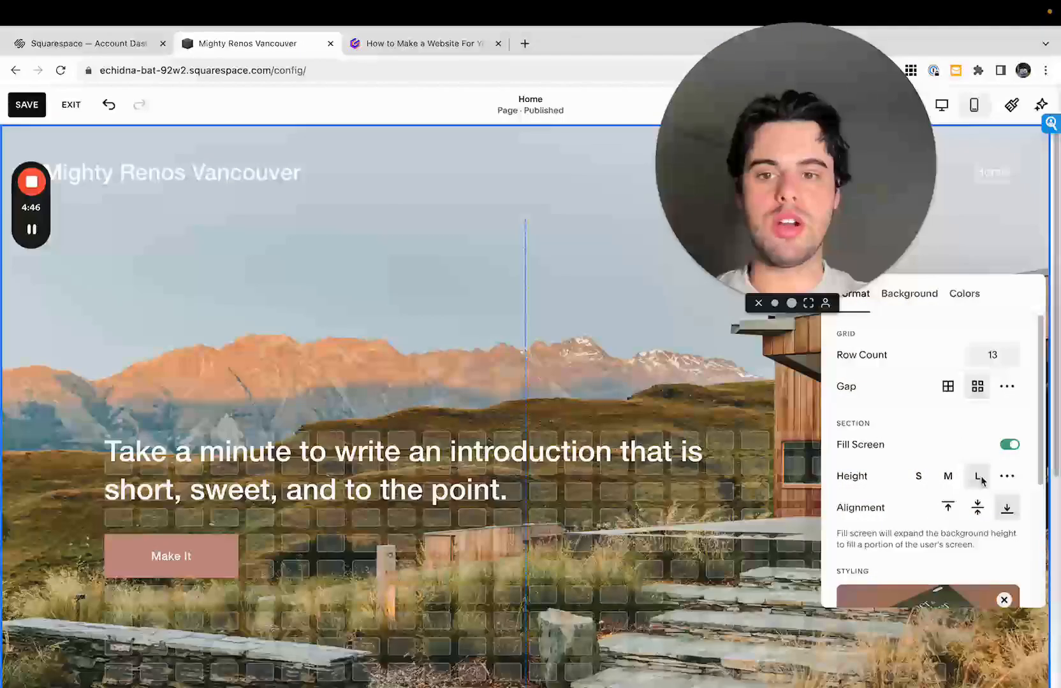
left_click(918, 476)
left_click(614, 437)
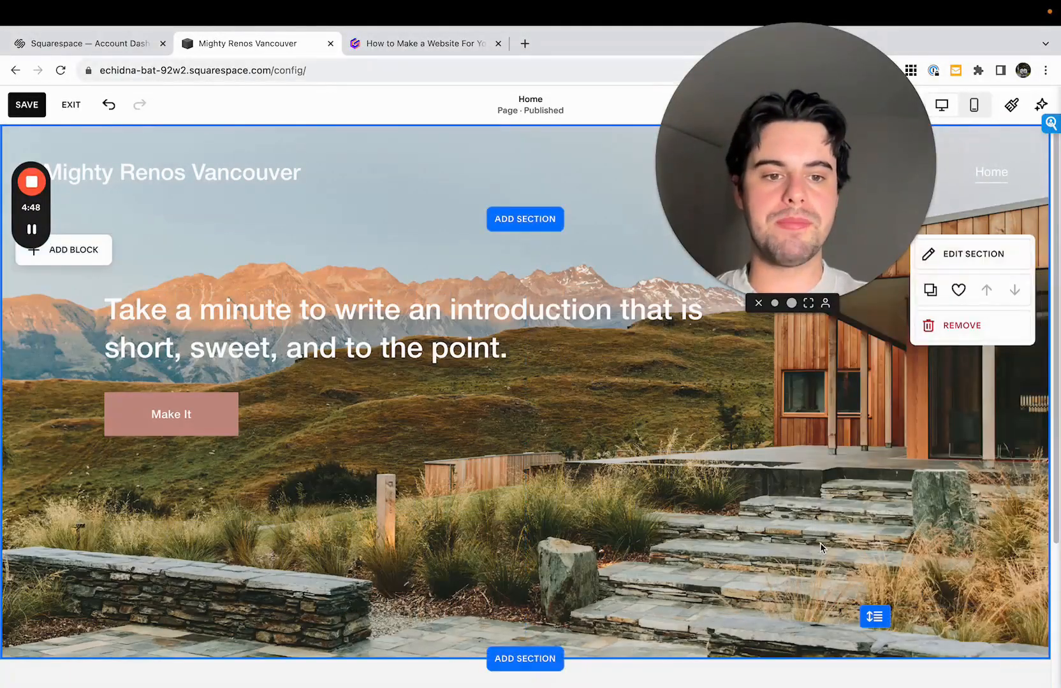
left_click_drag(879, 616, 876, 683)
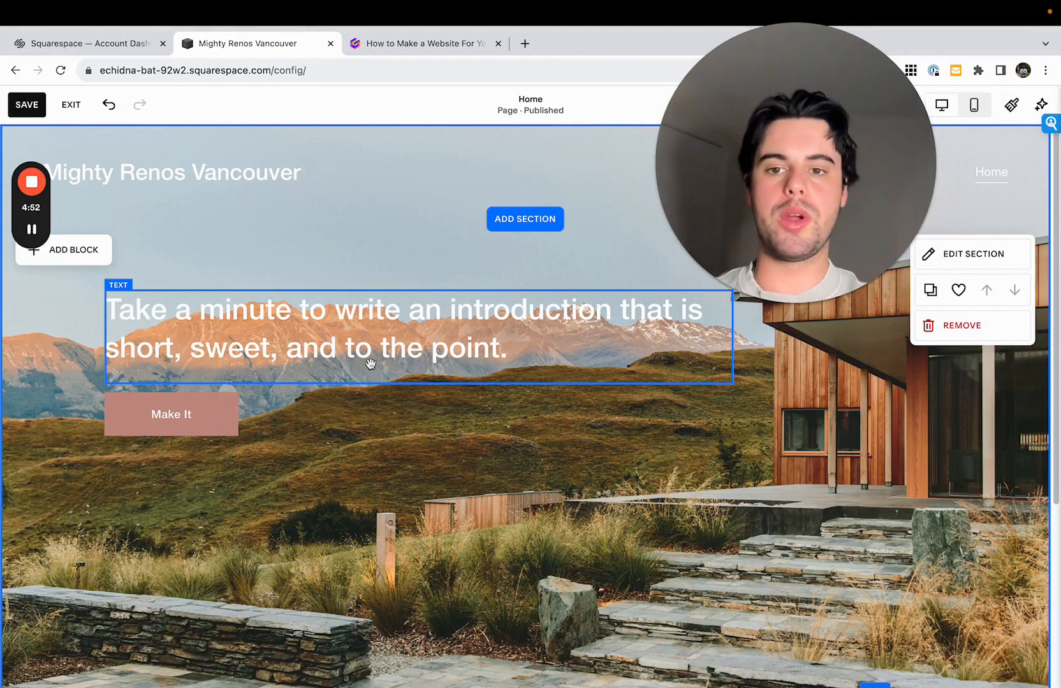
- Remove the intro section's background photo and apply a light color theme with a near-white background and black text
left_click(270, 357)
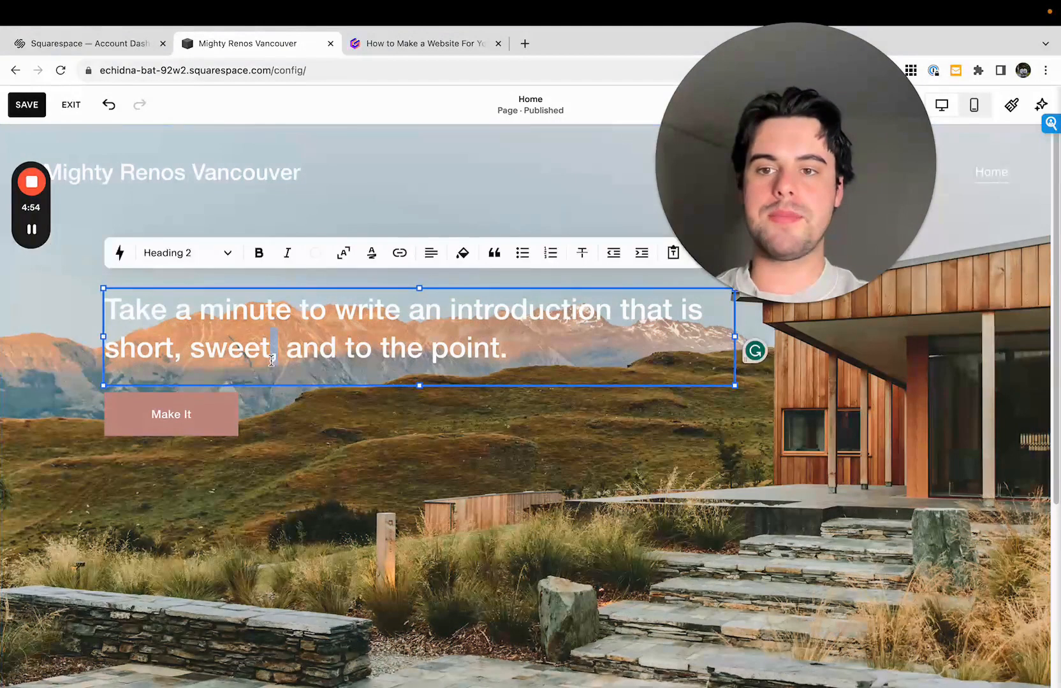
left_click(511, 423)
left_click(957, 258)
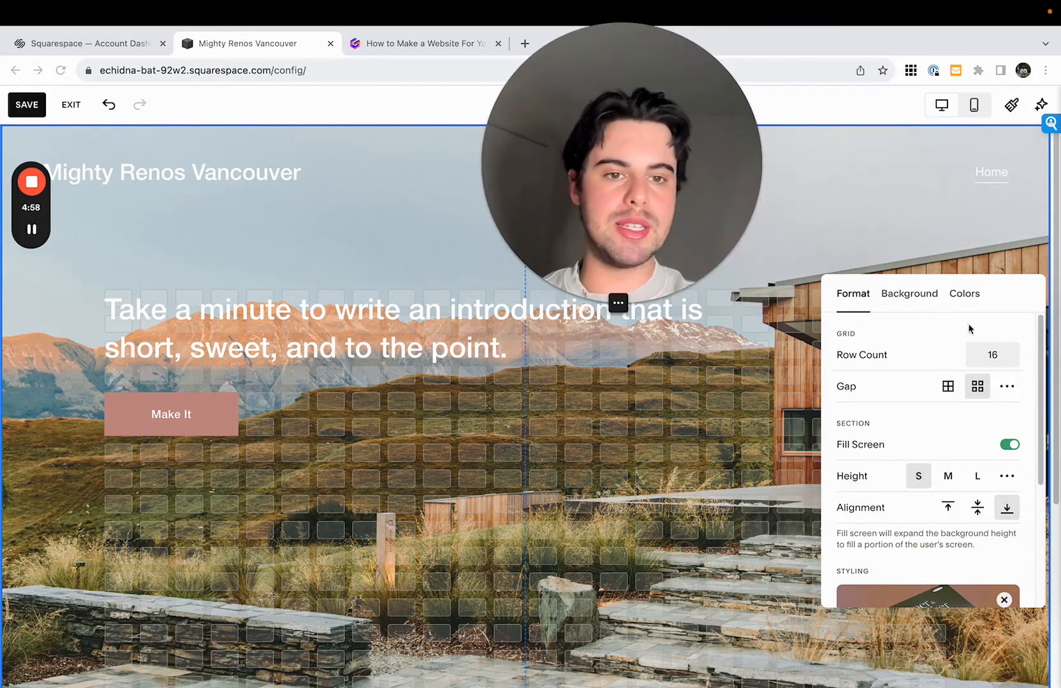
left_click(905, 296)
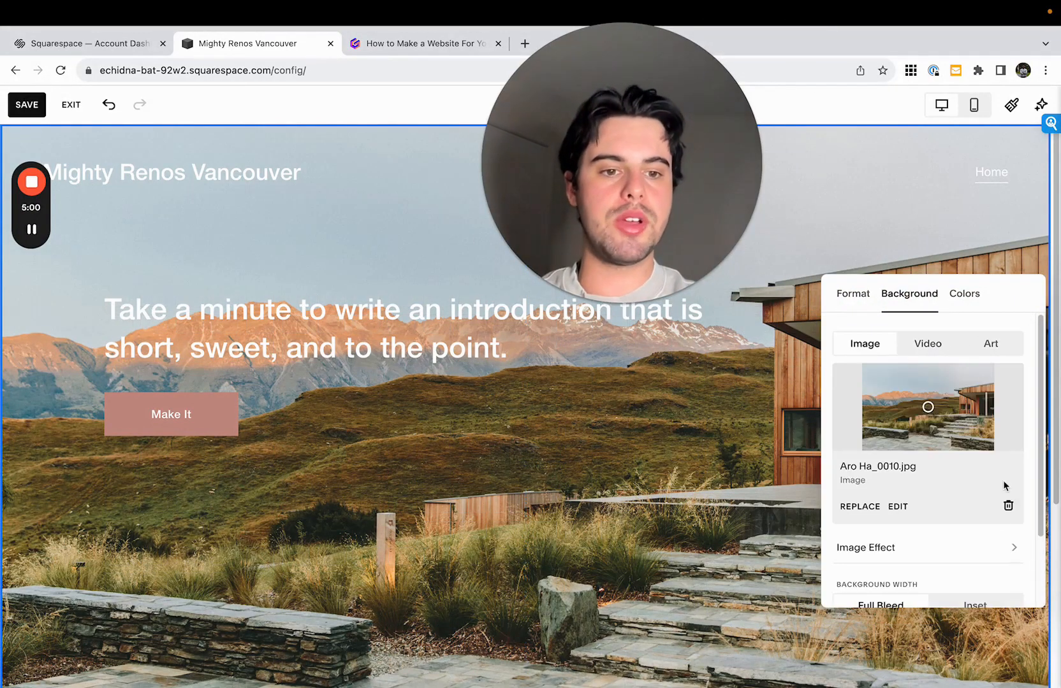
left_click(1008, 506)
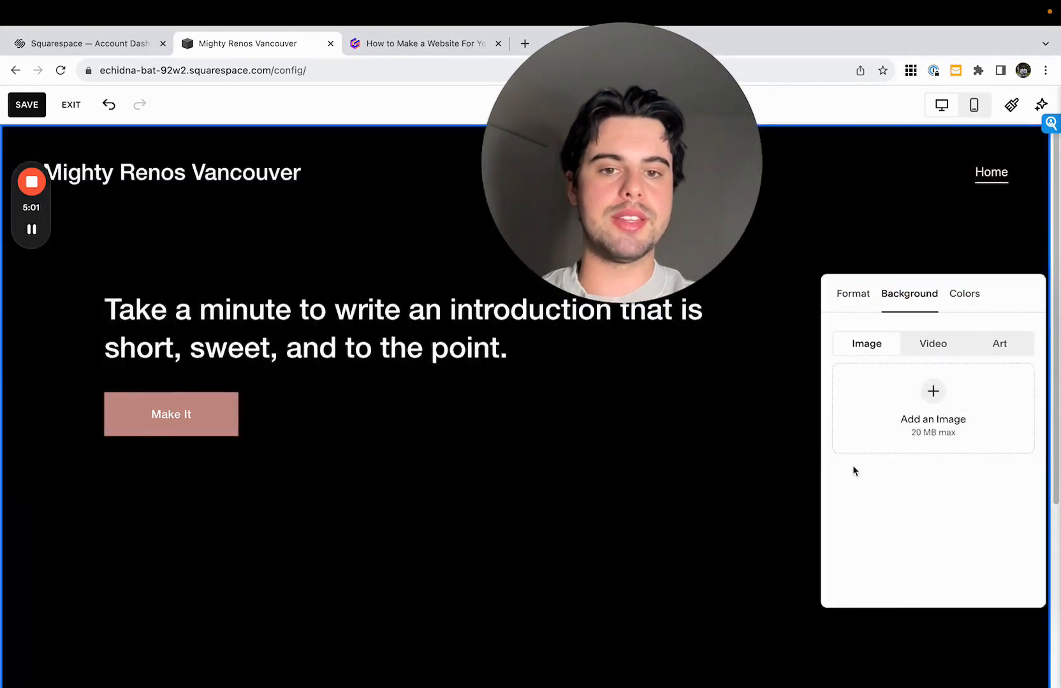
left_click(969, 294)
left_click(975, 376)
left_click(660, 419)
- Move the Make It button further down, leaving a wide gap below the introduction text
double_click(469, 359)
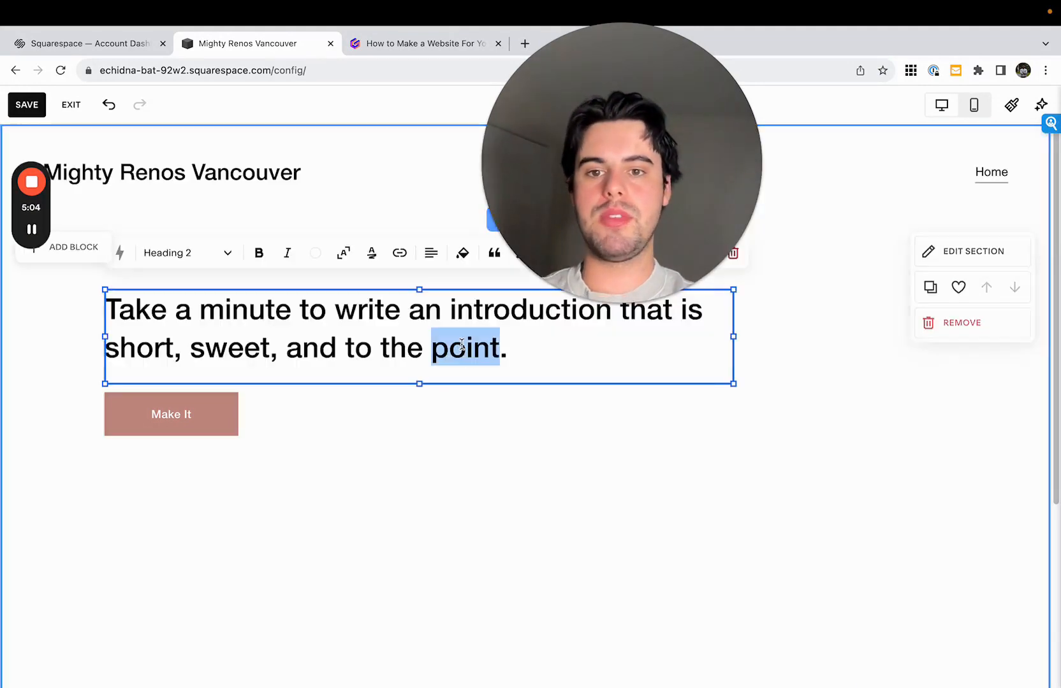
left_click(232, 417)
left_click_drag(232, 417, 230, 561)
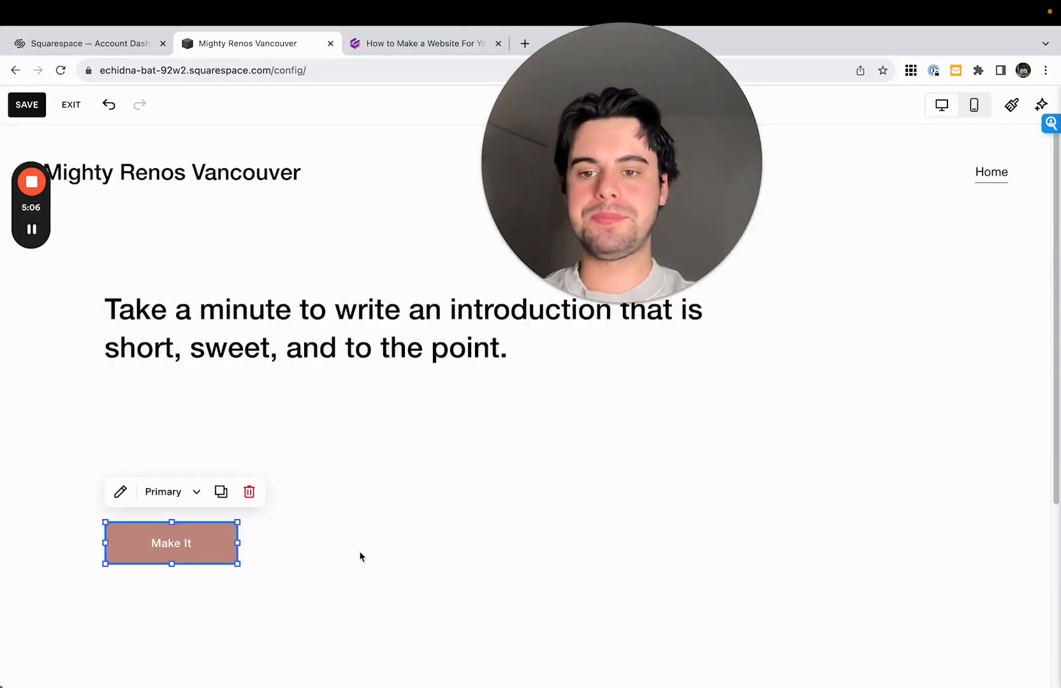
- Review the website do's and don'ts in the Gamma document and return to the Home page editor
left_click(388, 43)
scroll(393, 346, "down", 15)
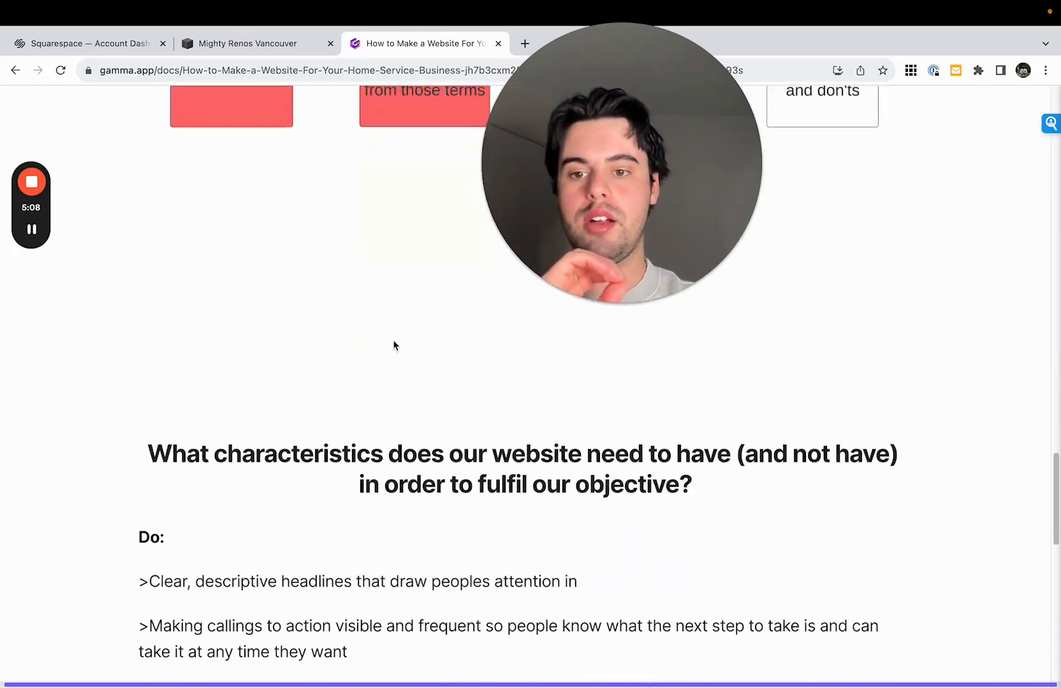
left_click_drag(682, 175, 964, 228)
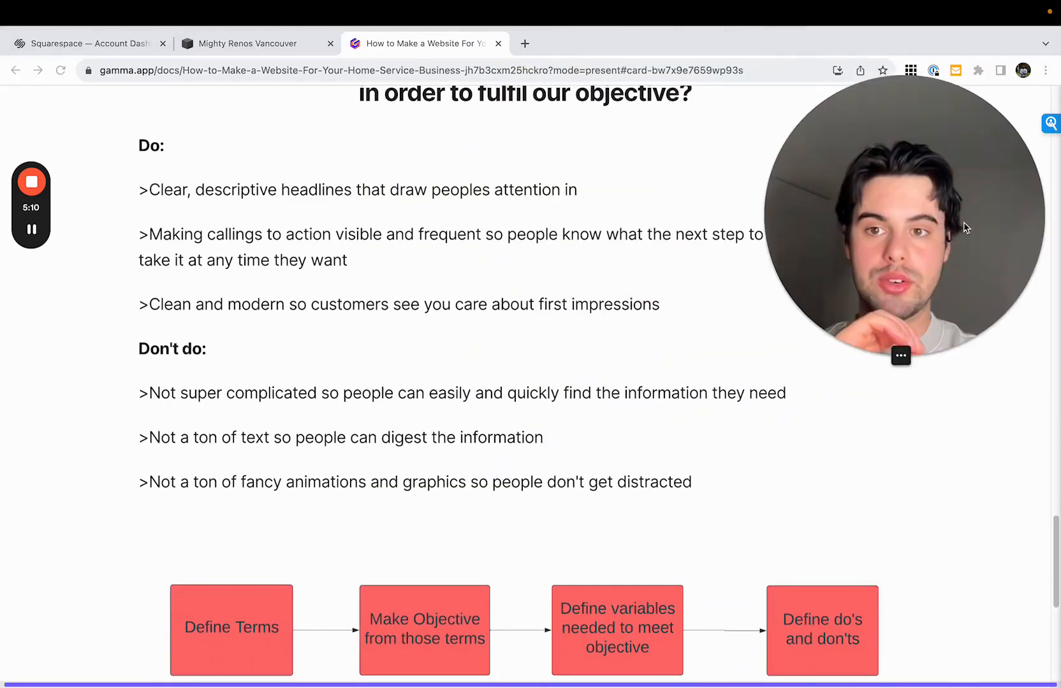
scroll(596, 390, "down", 1)
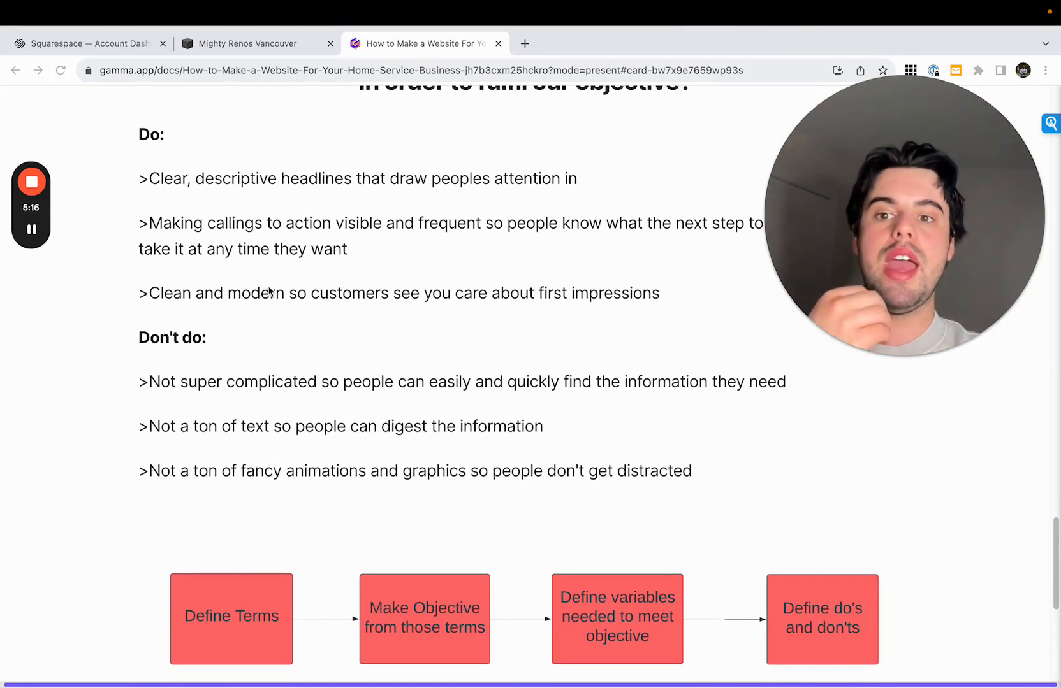
scroll(269, 293, "up", 1)
left_click(220, 44)
- Replace the introduction text with "Your Dream Space From Concept to Completion" and narrow its text block
left_click(282, 292)
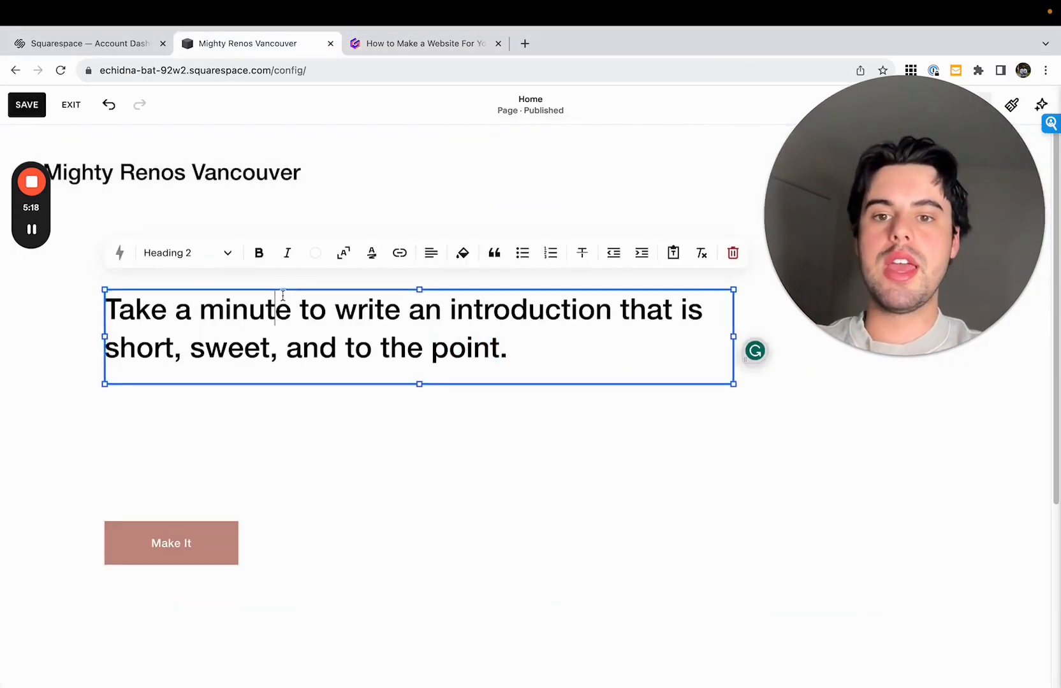
triple_click(282, 295)
type("We")
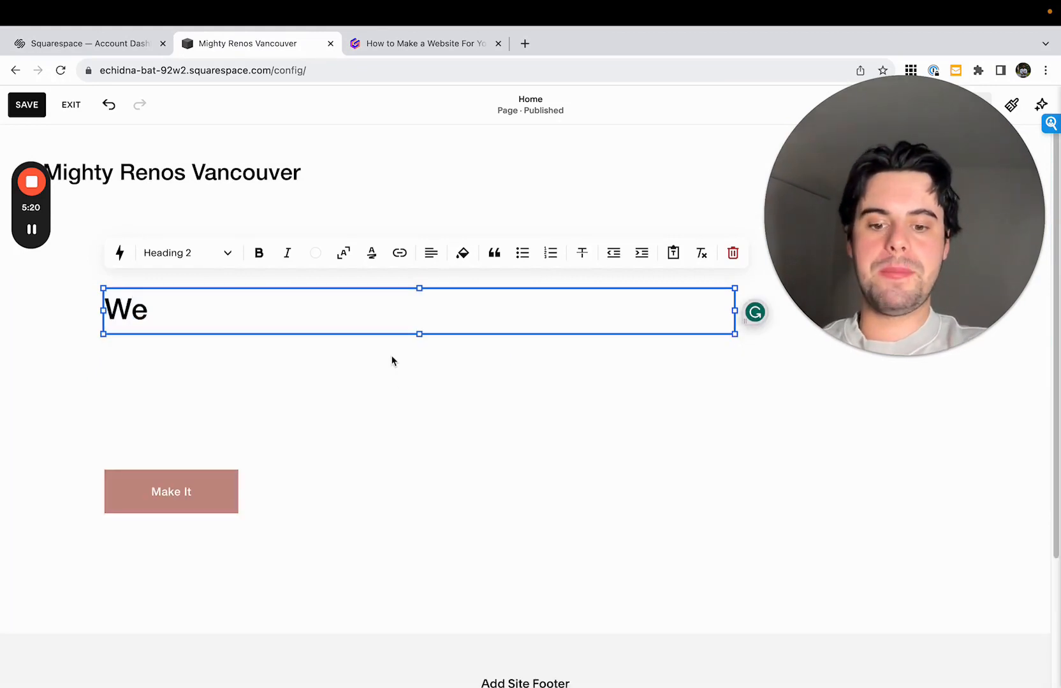
double_click(138, 309)
left_click(208, 313)
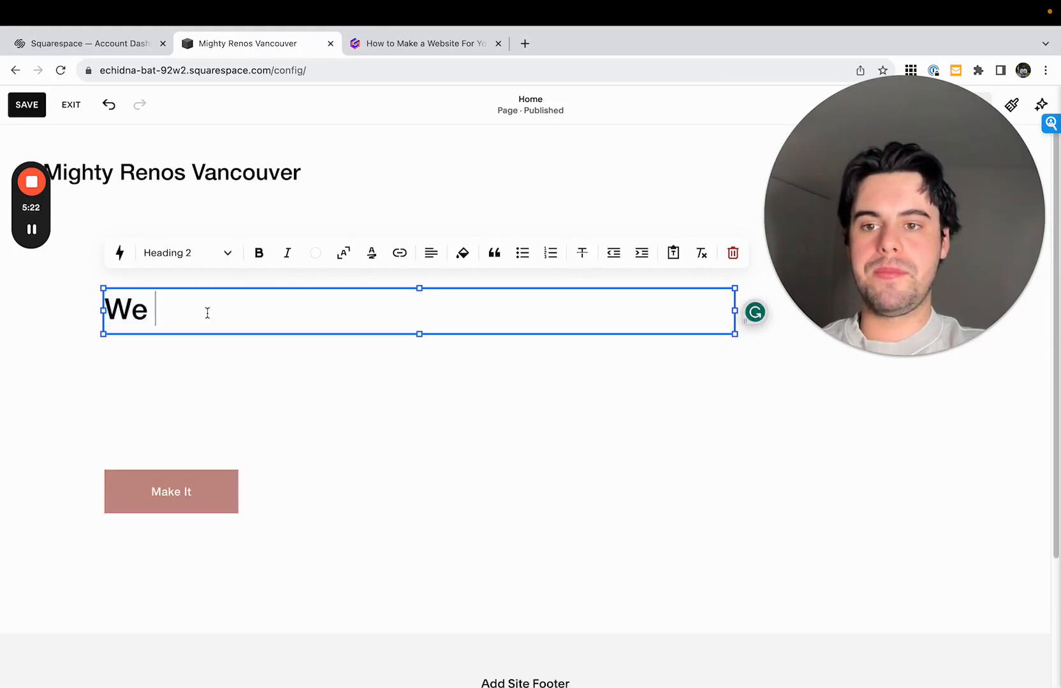
key("BackSpace")
key("BackSpace")
key("BackSpace")
type("You")
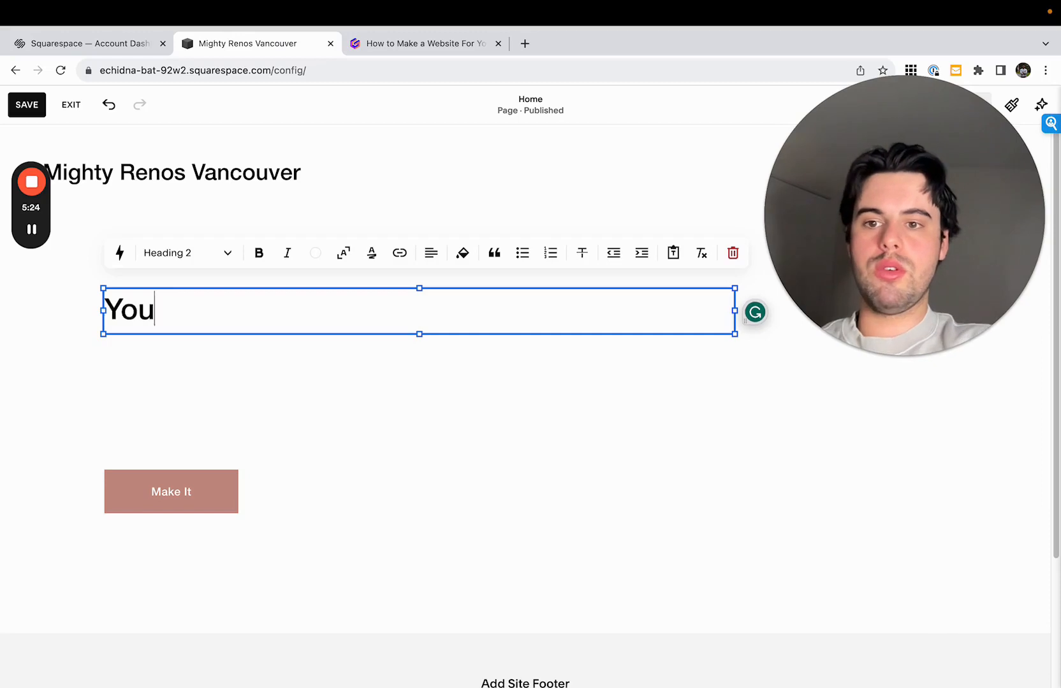
type("r Dream Space")
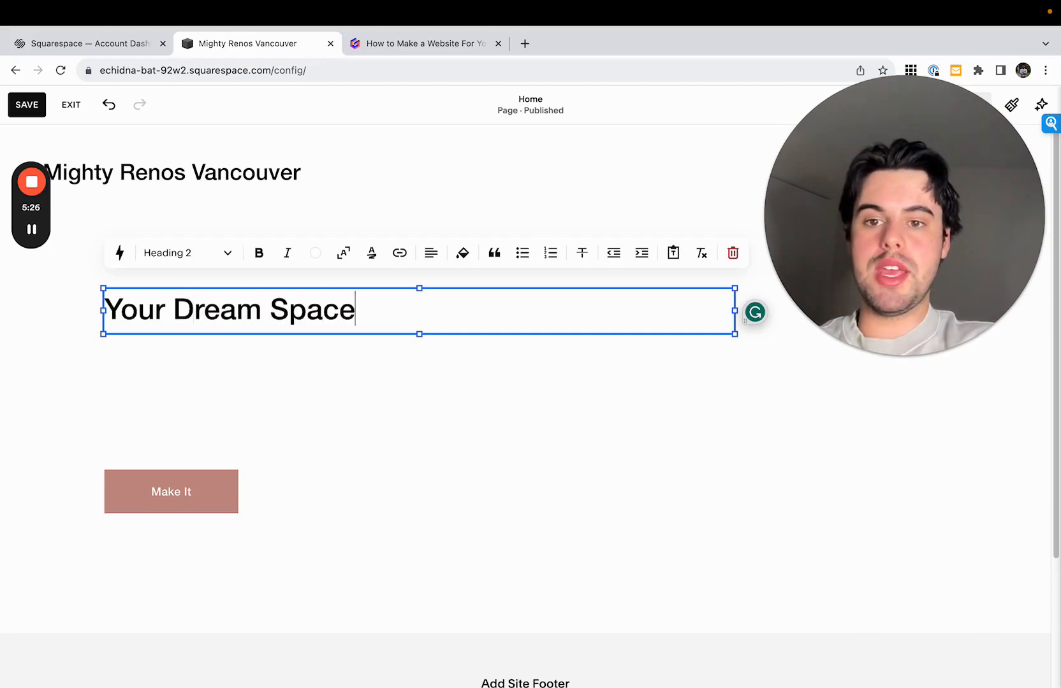
type(" From")
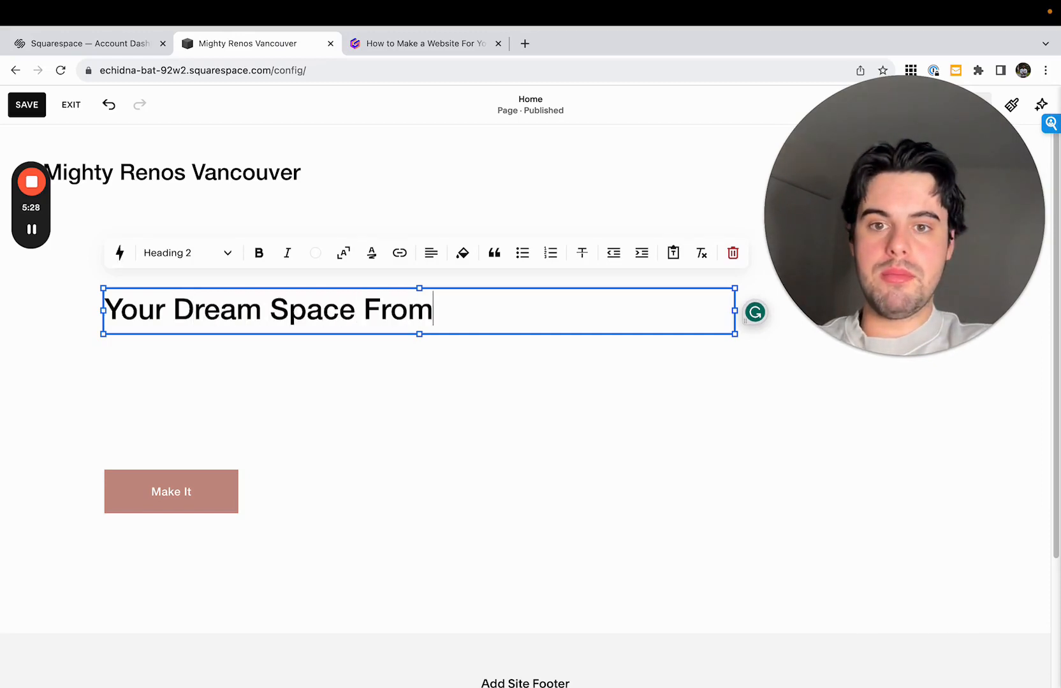
type(" Concept to")
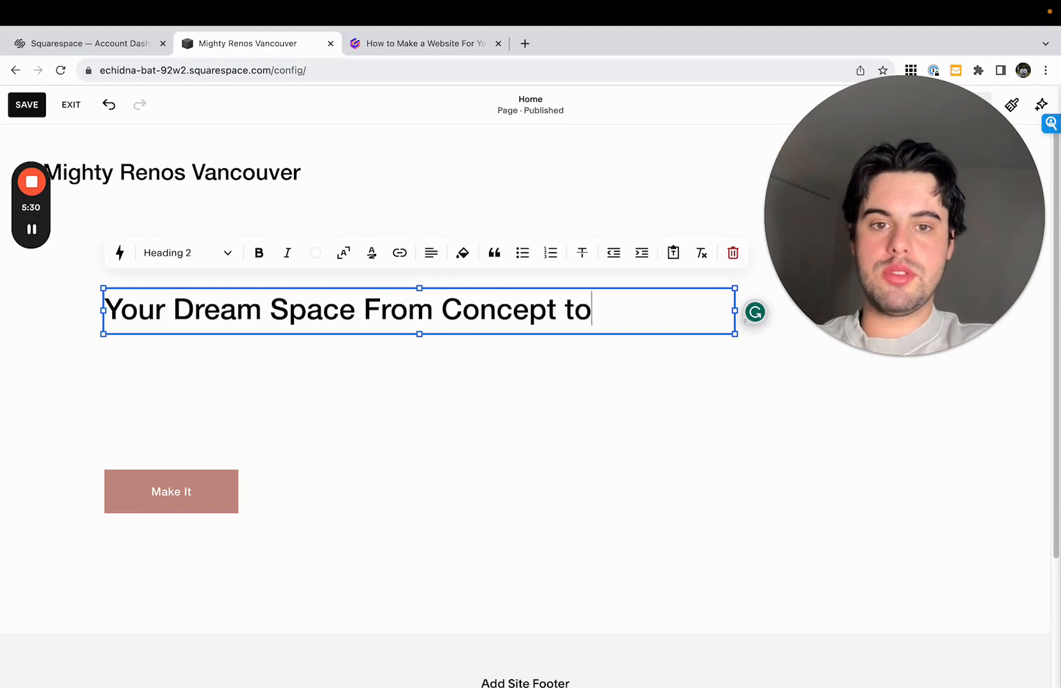
type(" Completion")
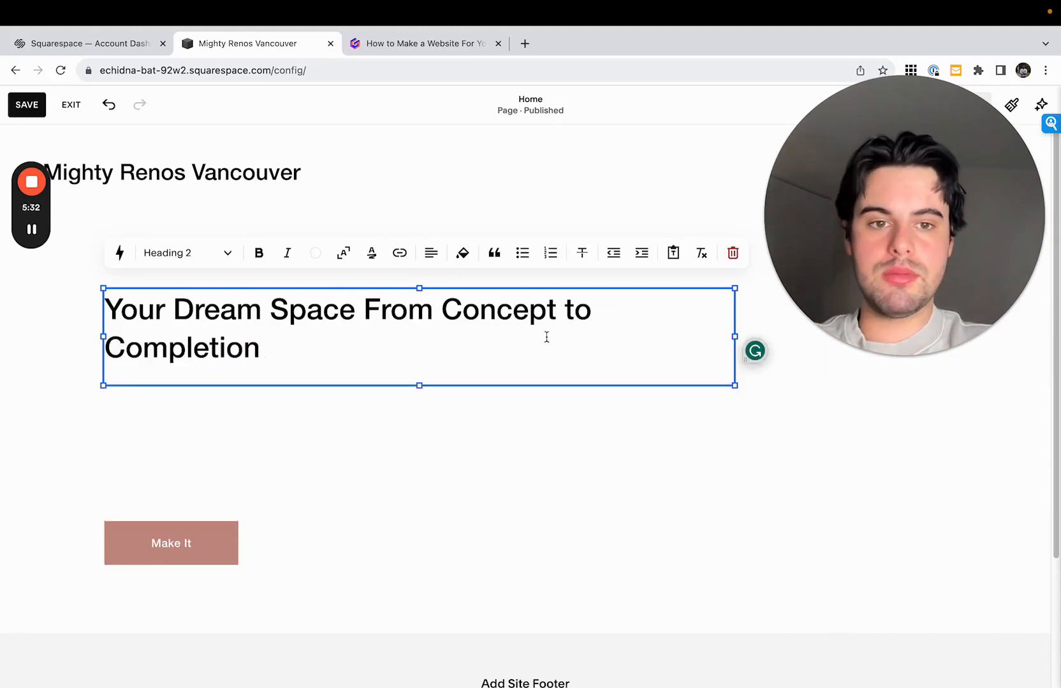
left_click_drag(728, 335, 524, 334)
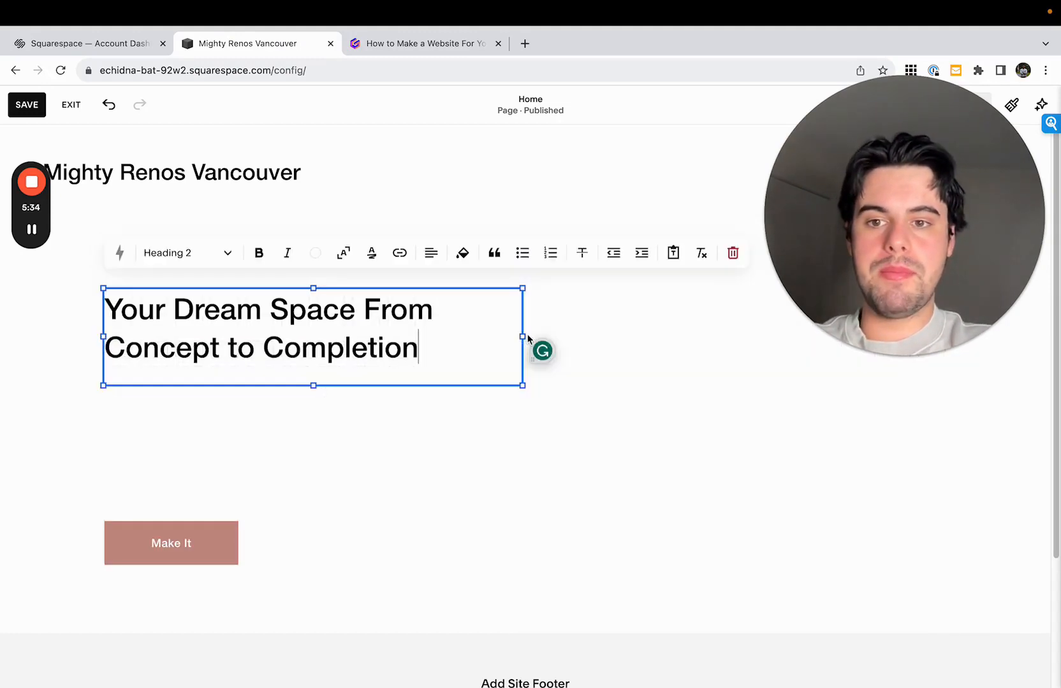
left_click(423, 335)
left_click_drag(423, 335, 363, 310)
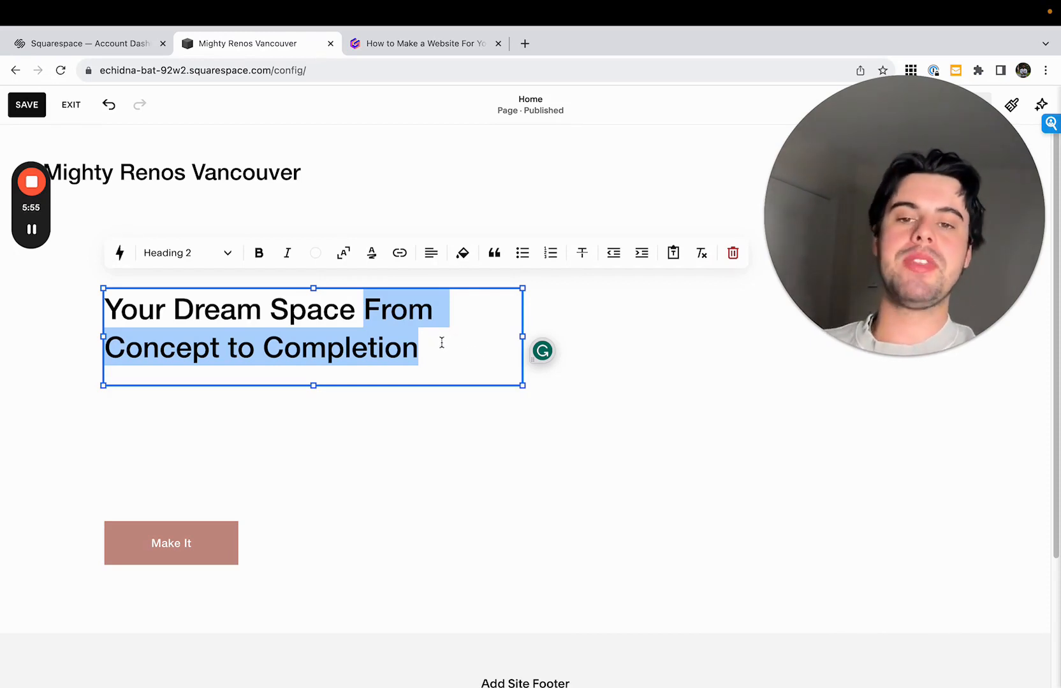
left_click_drag(421, 347, 110, 301)
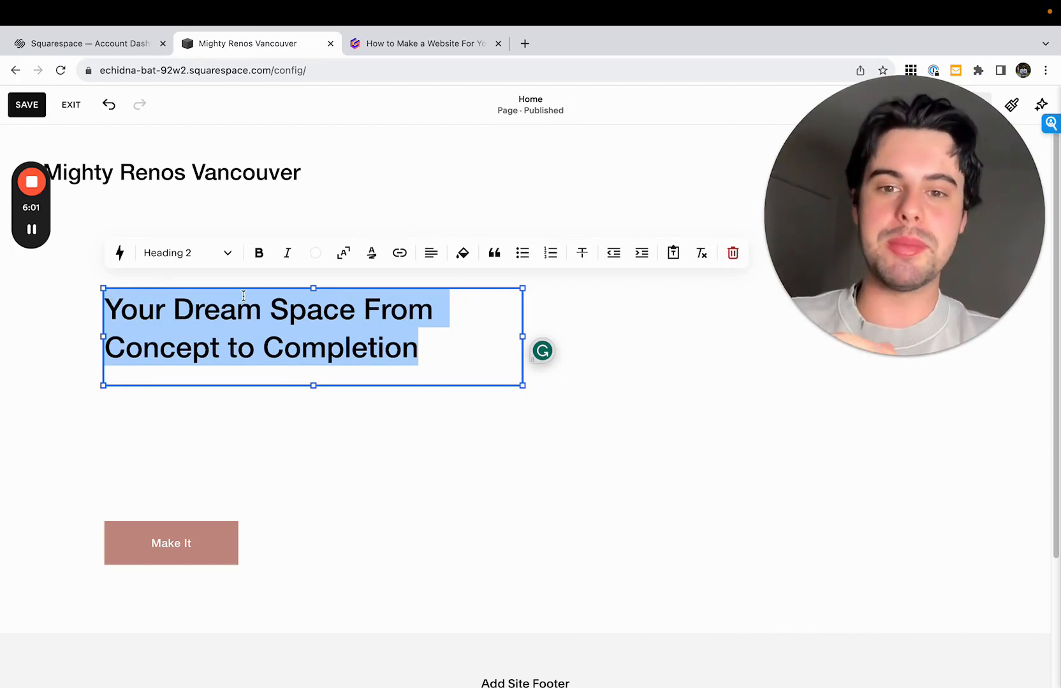
left_click(448, 346)
left_click_drag(454, 348, 509, 338)
left_click(105, 311)
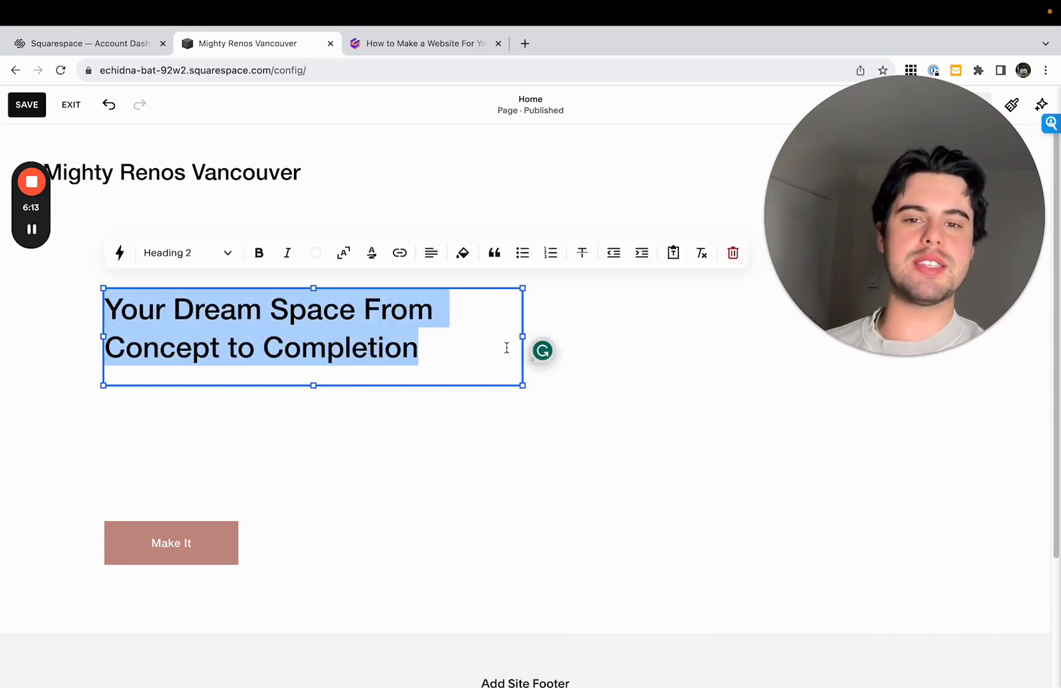
- Replace the headline with "We will build your dream space" and widen its text block so it fits on one line
left_click_drag(522, 385, 546, 422)
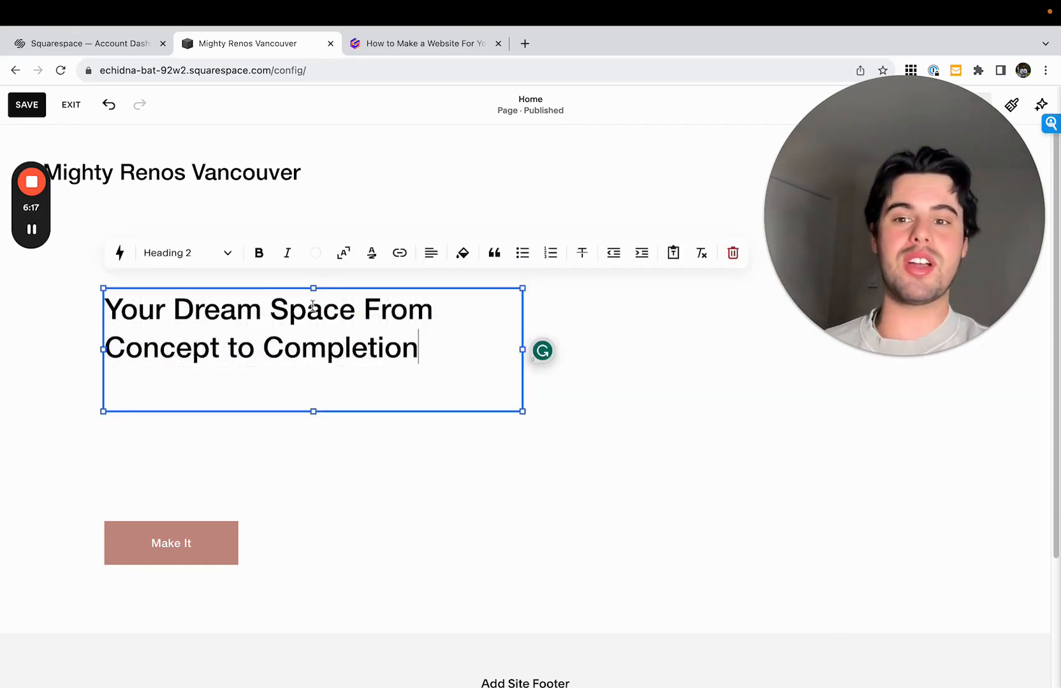
triple_click(268, 326)
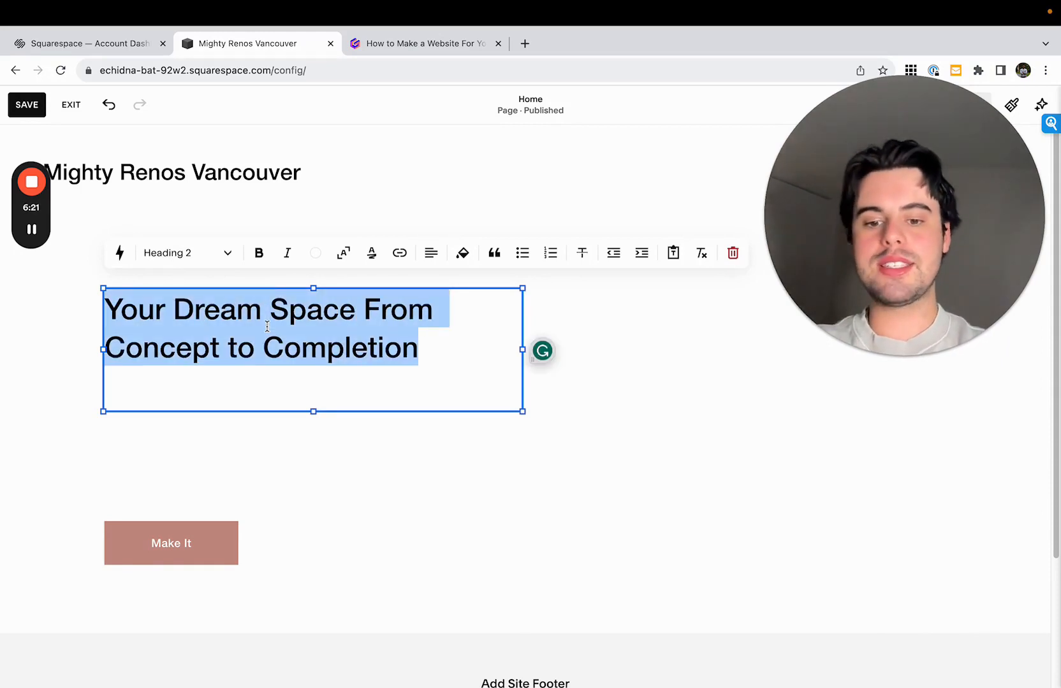
type("We ")
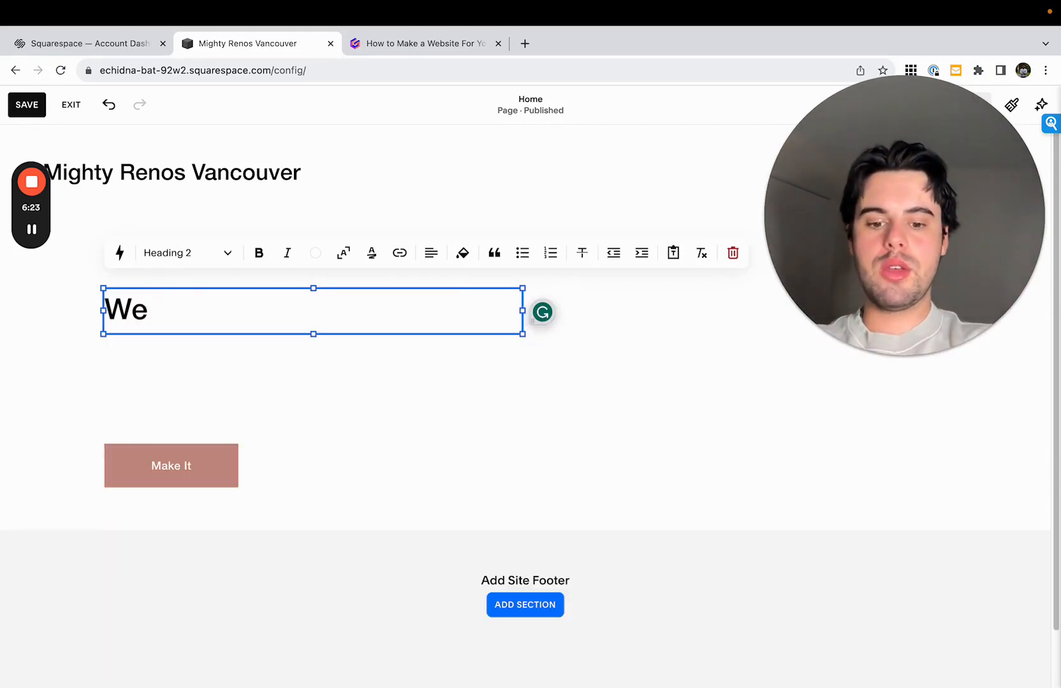
type("will build your dre")
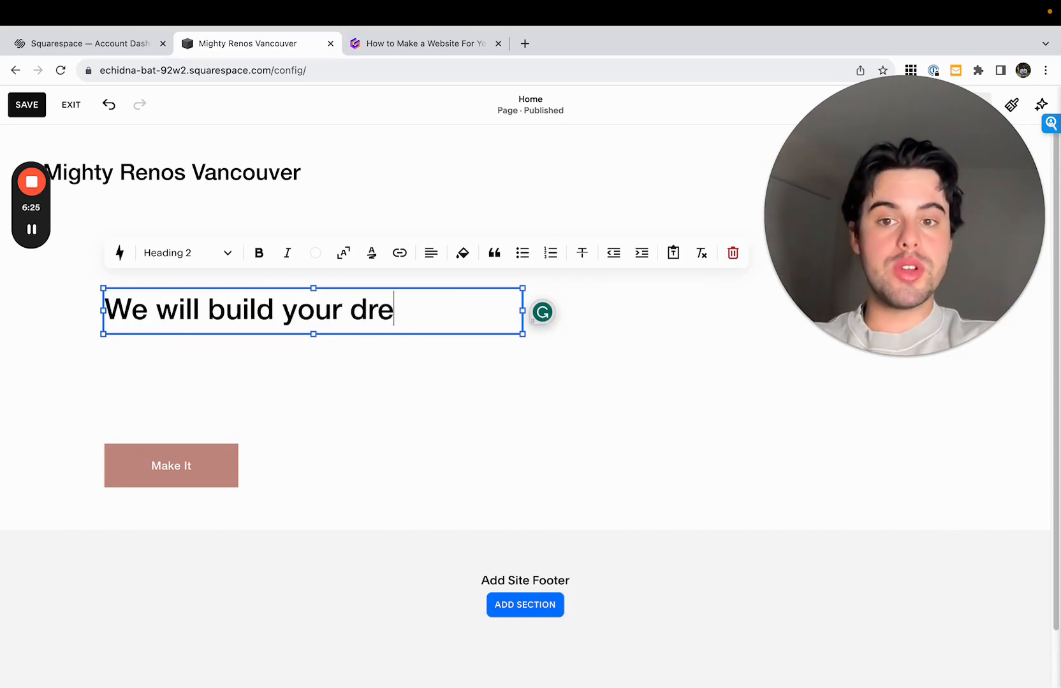
type("am space")
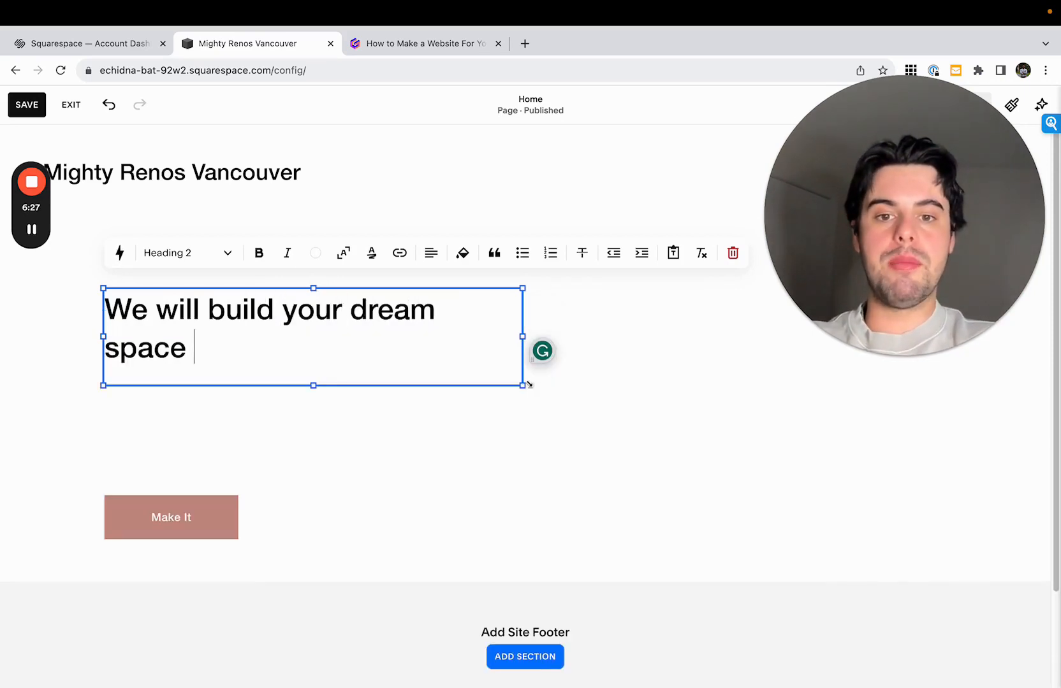
left_click_drag(529, 385, 666, 438)
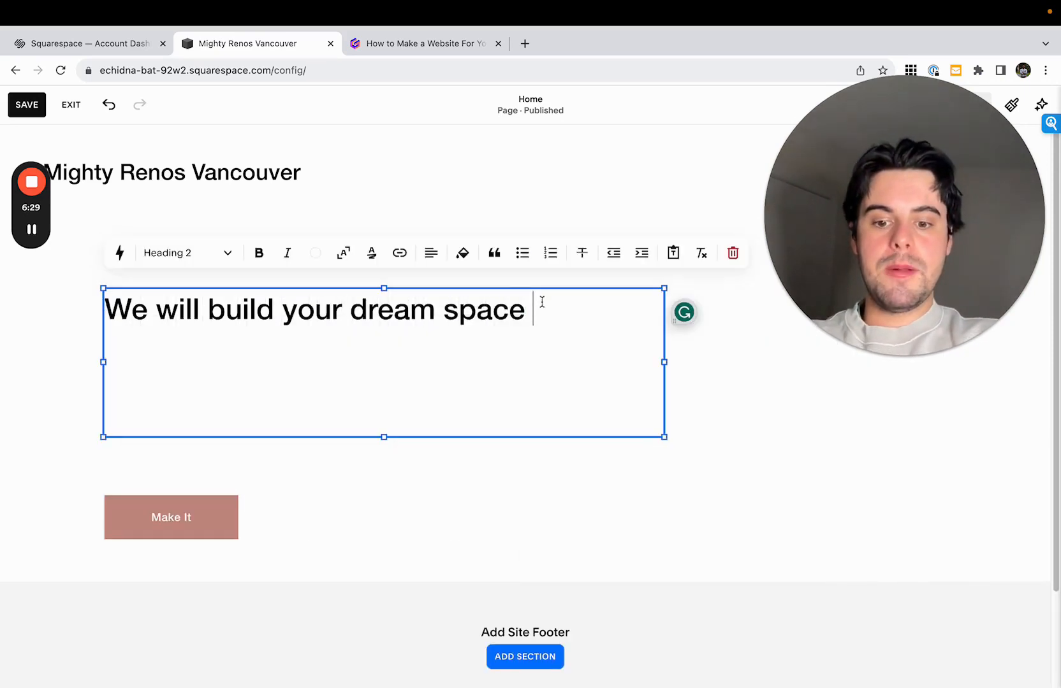
- Continue the headline with "on time and on budget, or you don't pay"
type("on time and on budget")
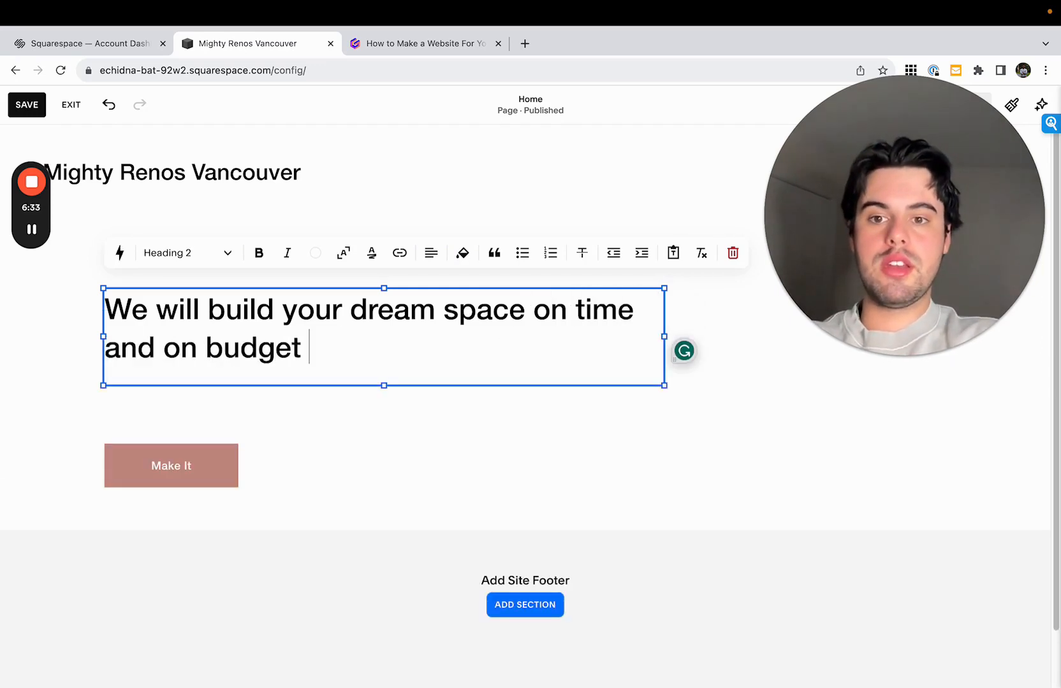
type(", or")
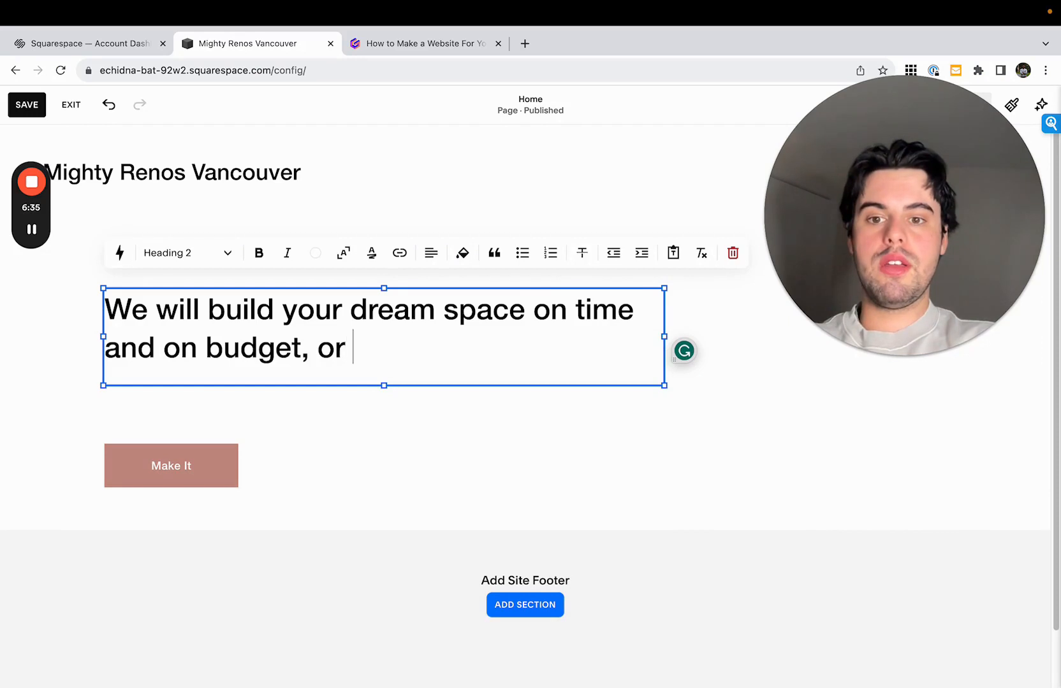
type(" you don't pay")
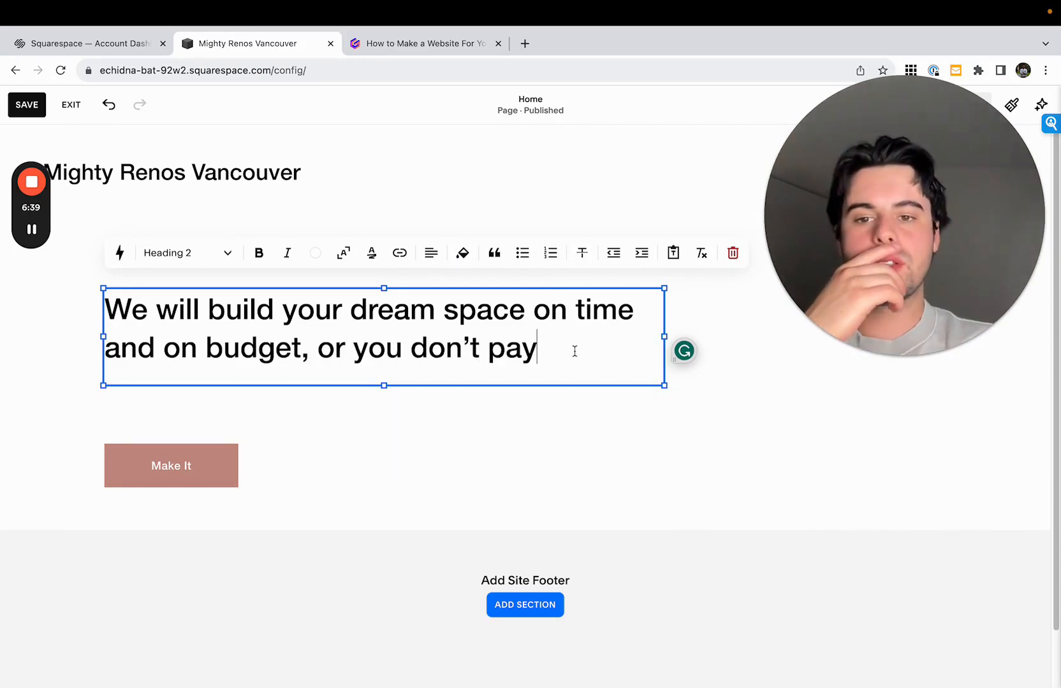
- Delete "or you don't pay" from the end of the headline, keeping the comma after "budget"
key("alt+shift+Left")
key("alt+shift+Left")
key("alt+shift+Left")
key("alt+shift+Left")
key("BackSpace")
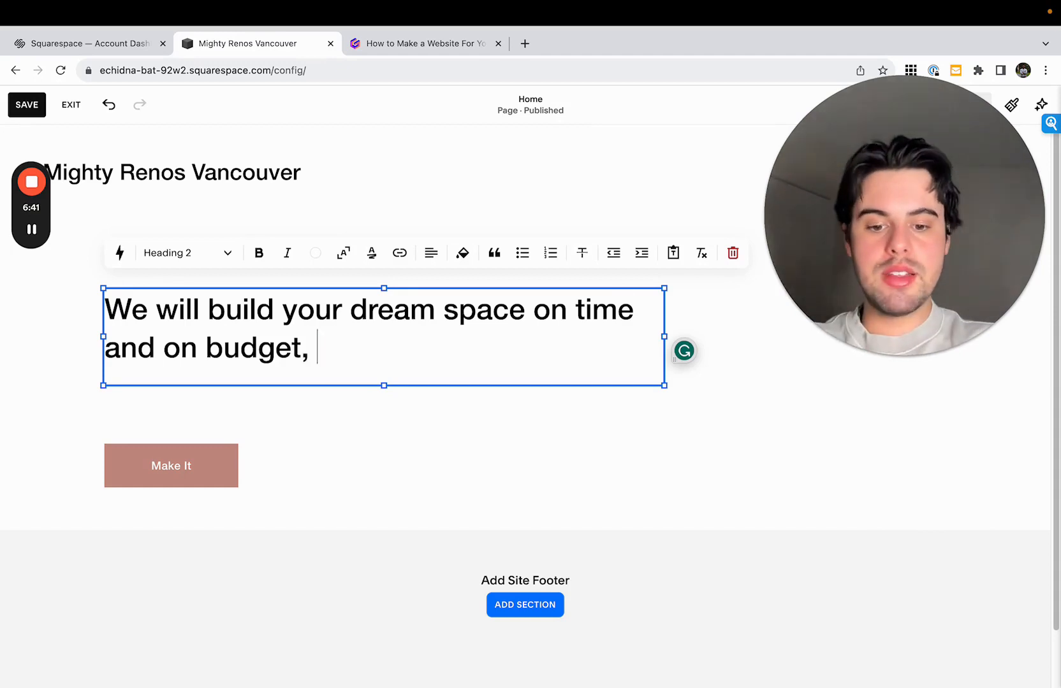
- Finish the headline with "guaranteed." and format the whole headline as Heading 1
type("guaranteed.")
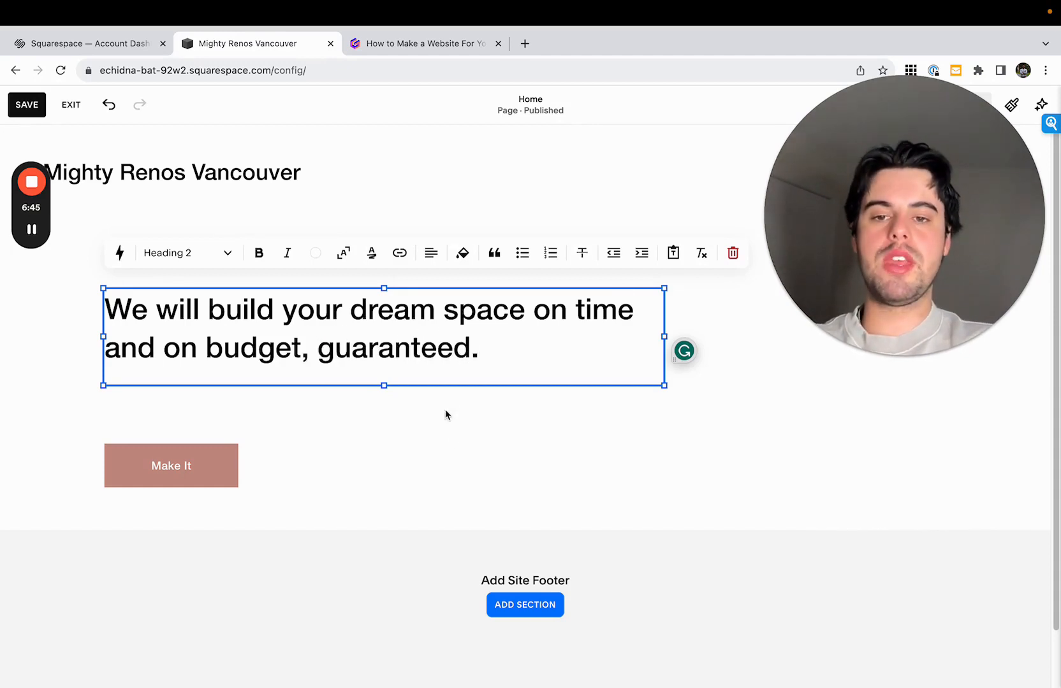
left_click(445, 410)
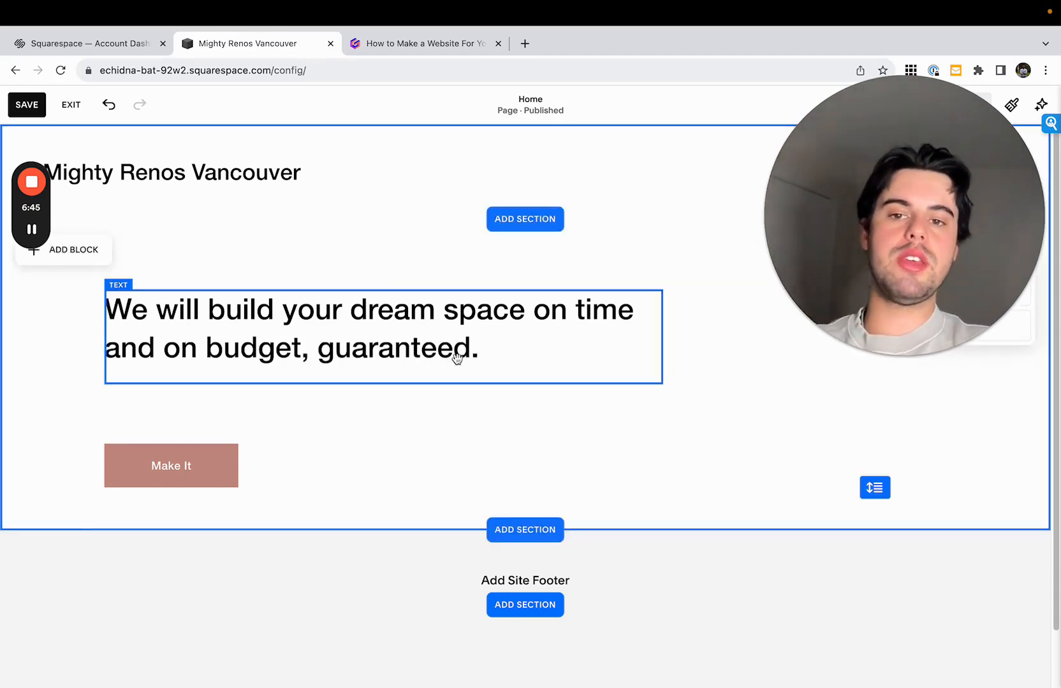
triple_click(457, 350)
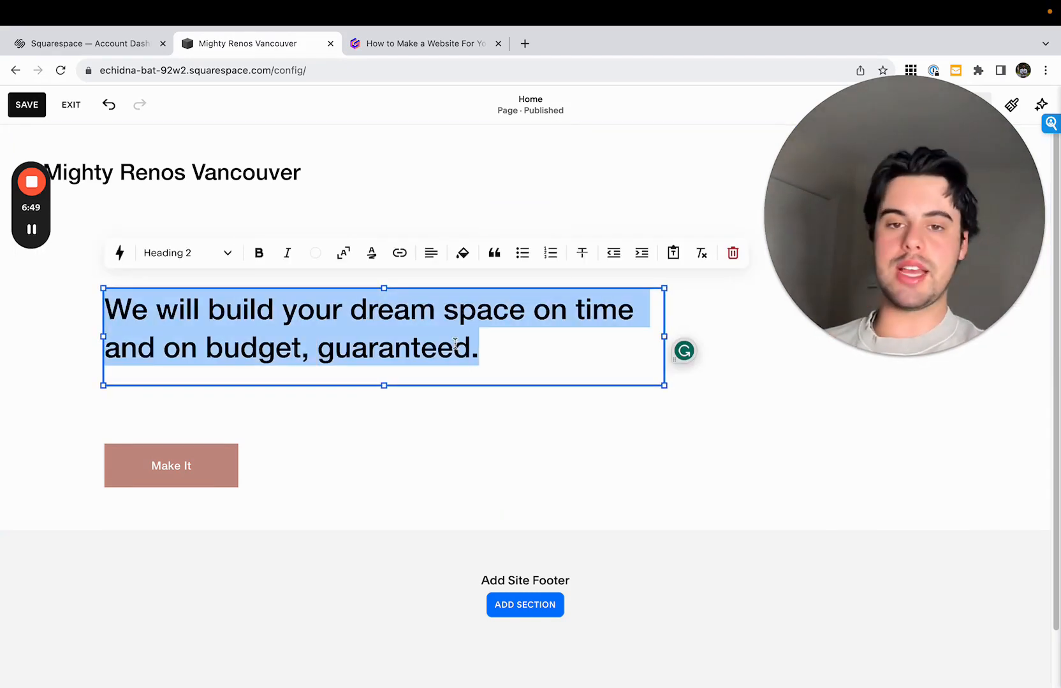
left_click(209, 261)
left_click(212, 292)
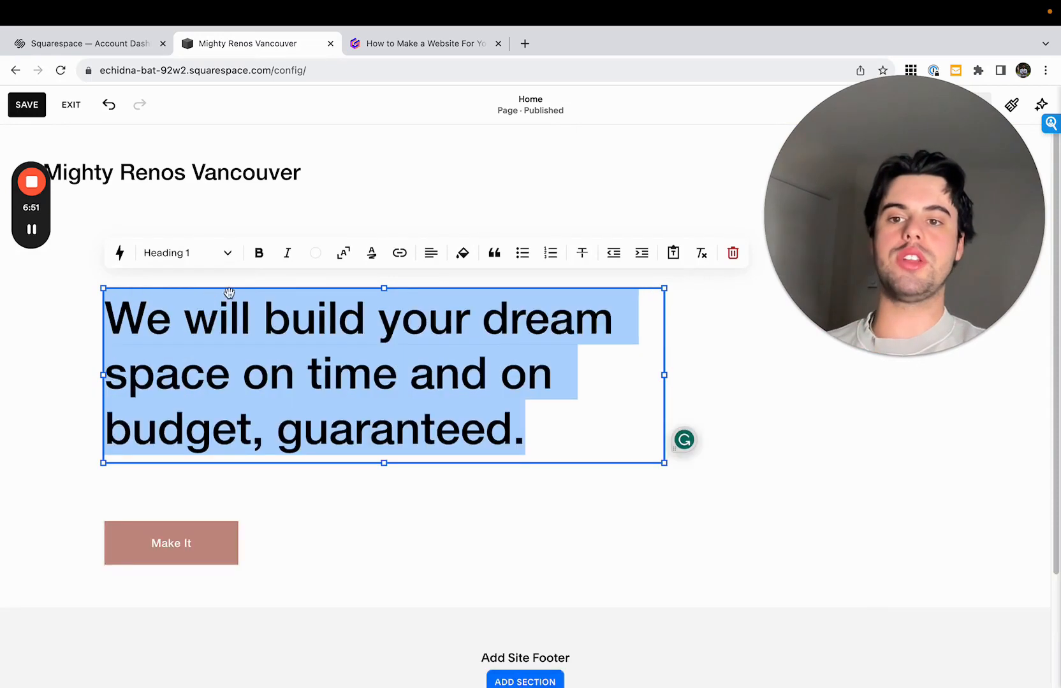
left_click(700, 392)
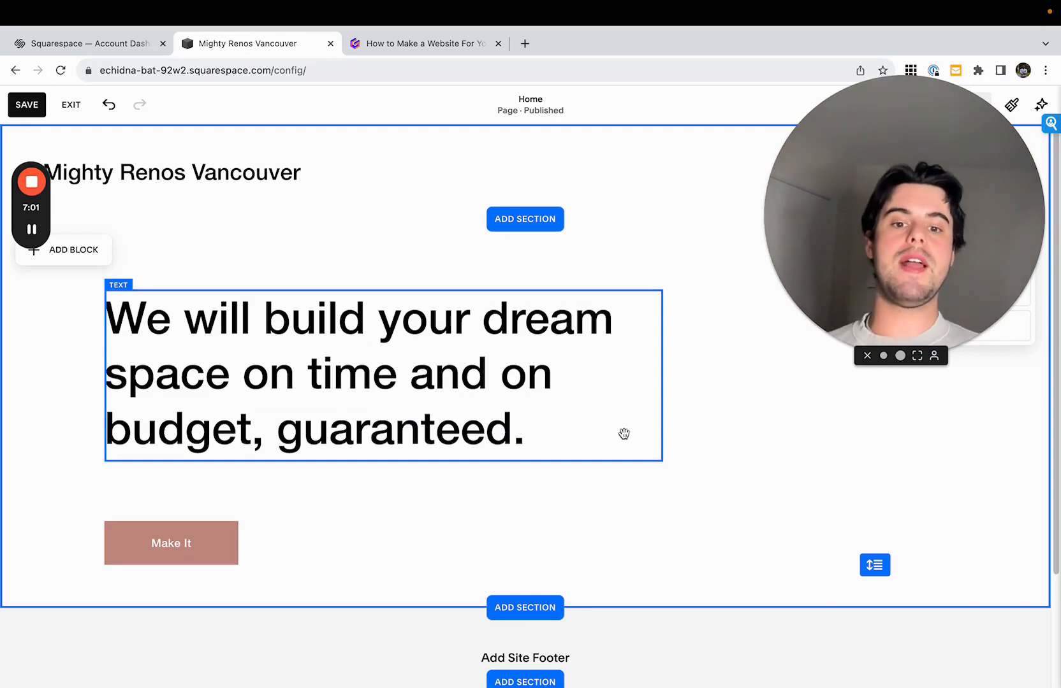
- Extend the intro section's height downward and widen the headline's text block slightly
left_click_drag(885, 566, 898, 686)
left_click(528, 366)
left_click_drag(661, 383, 714, 384)
left_click(714, 389)
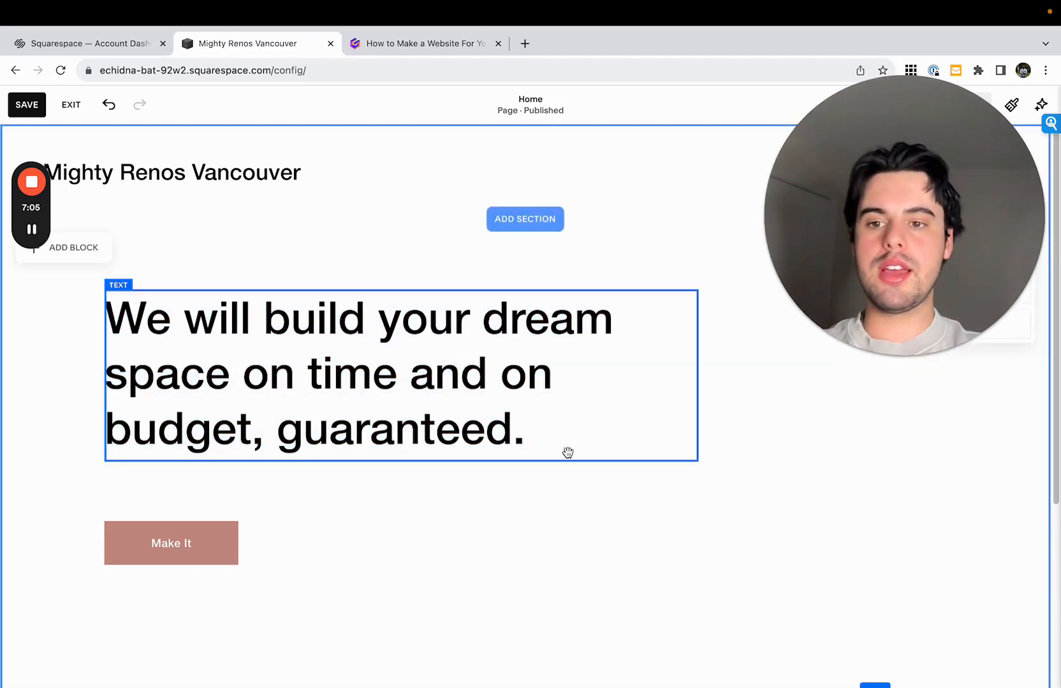
- Move the "Make It" button lower in the intro section and change its label to "Get a free quote today"
scroll(285, 458, "down", 3)
left_click_drag(184, 382, 186, 461)
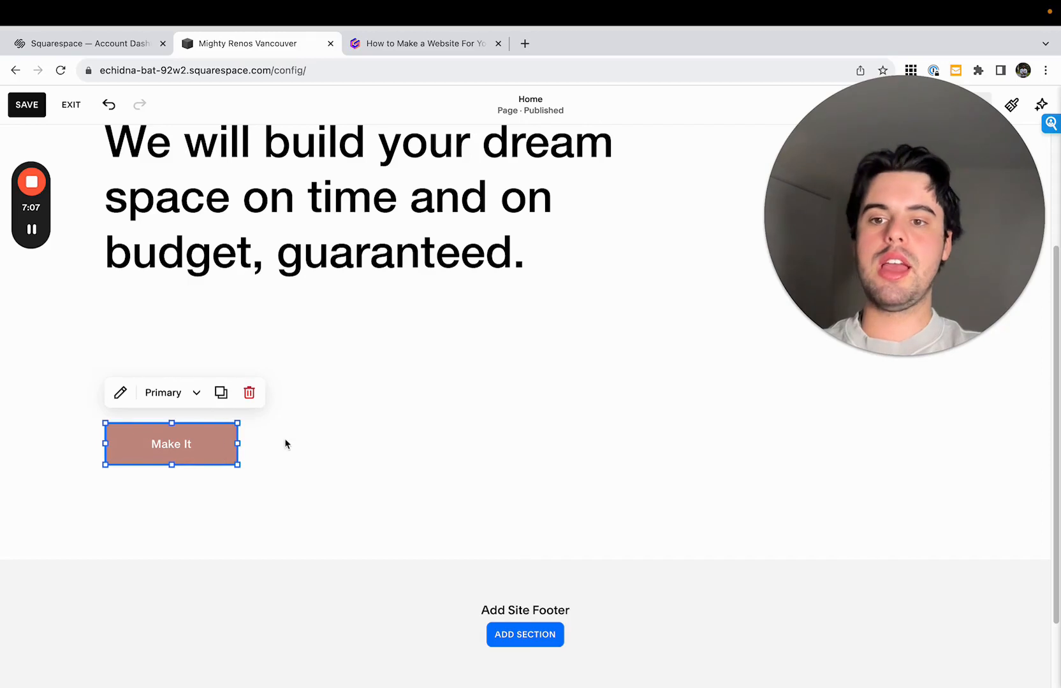
left_click(118, 392)
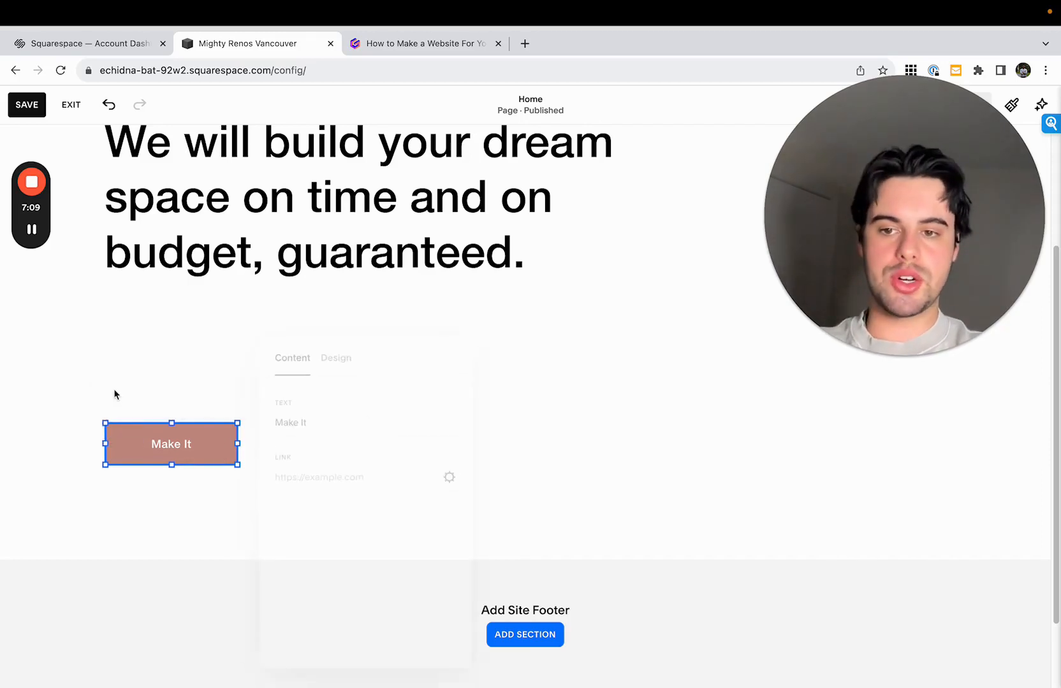
double_click(396, 415)
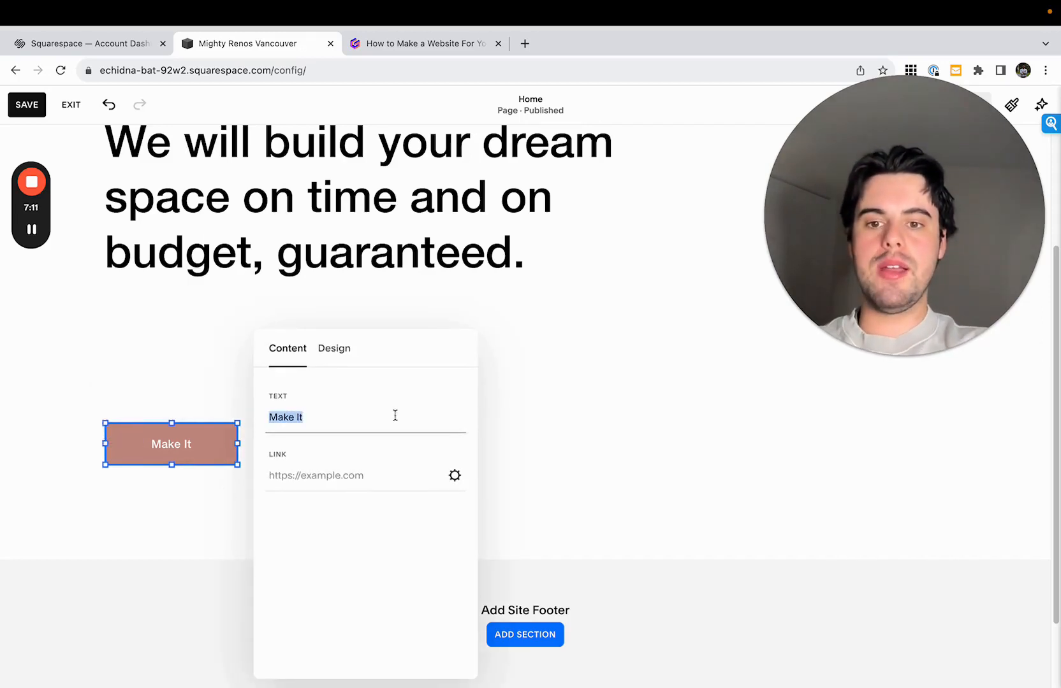
type("G")
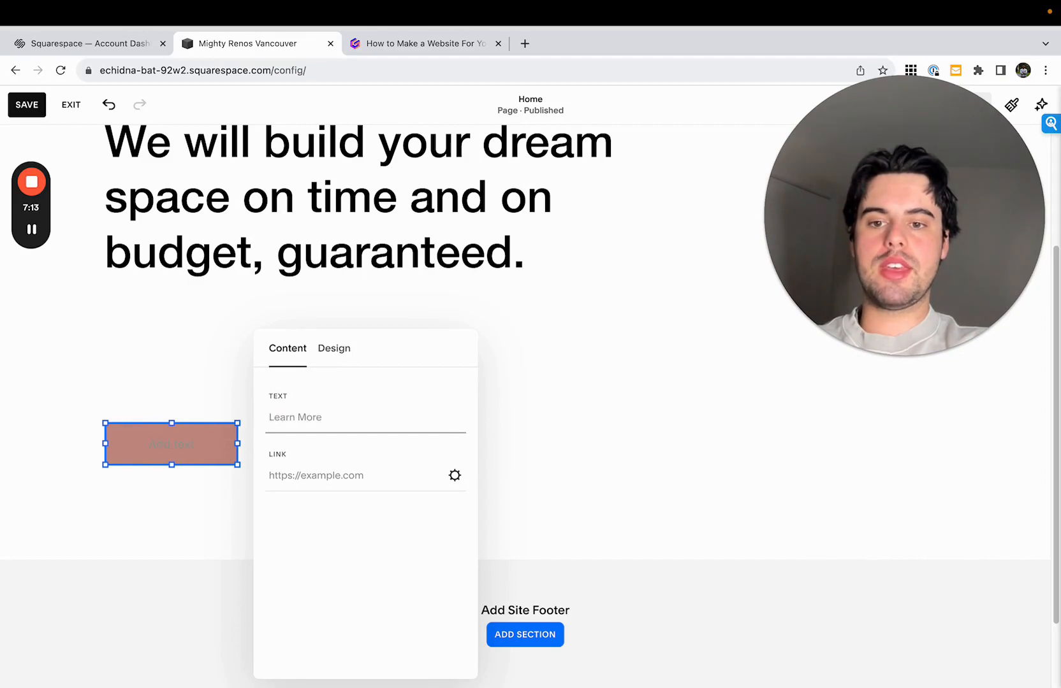
type("et a free q")
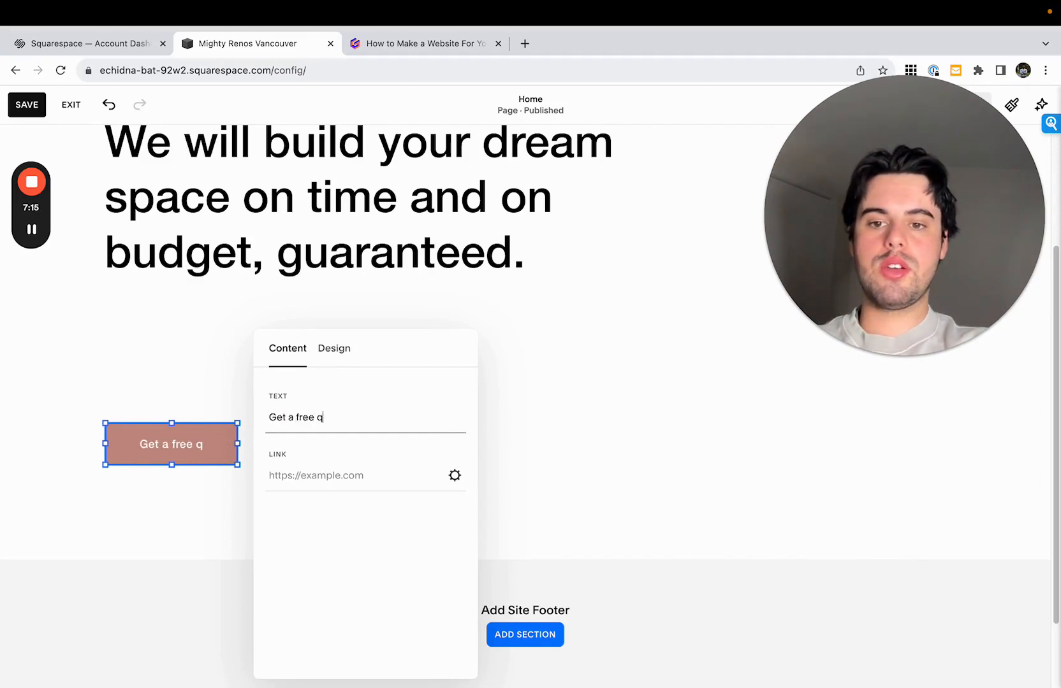
type("upte")
key("BackSpace")
key("BackSpace")
key("BackSpace")
type("ote")
key("BackSpace")
key("BackSpace")
key("BackSpace")
key("BackSpace")
key("BackSpace")
type("ot")
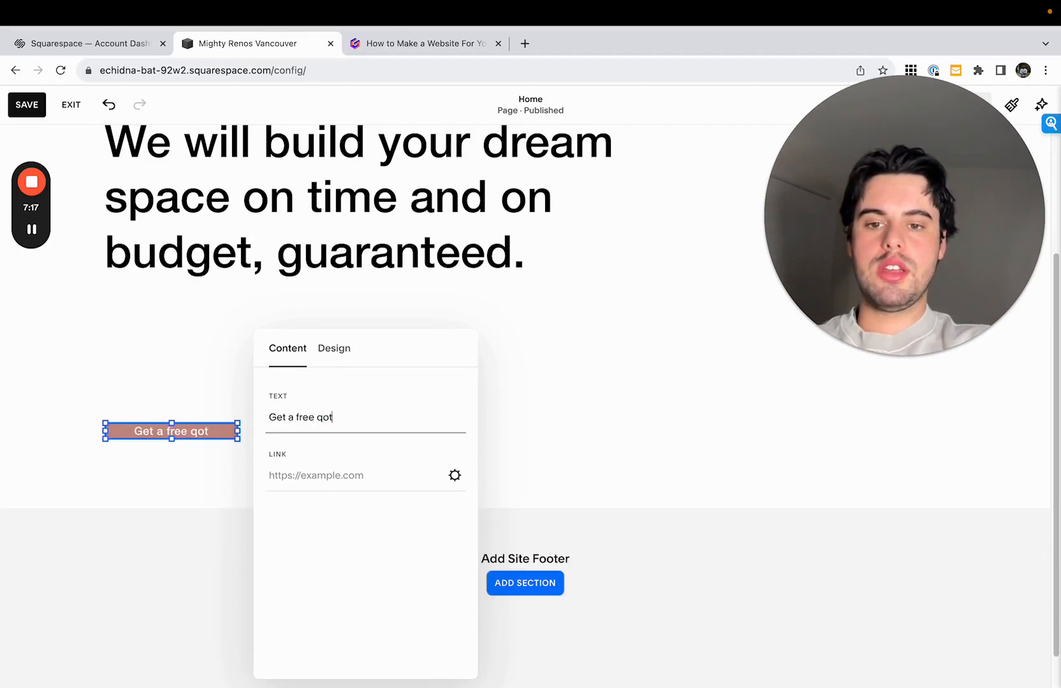
type("e")
key("BackSpace")
key("BackSpace")
key("BackSpace")
key("BackSpace")
type("uote")
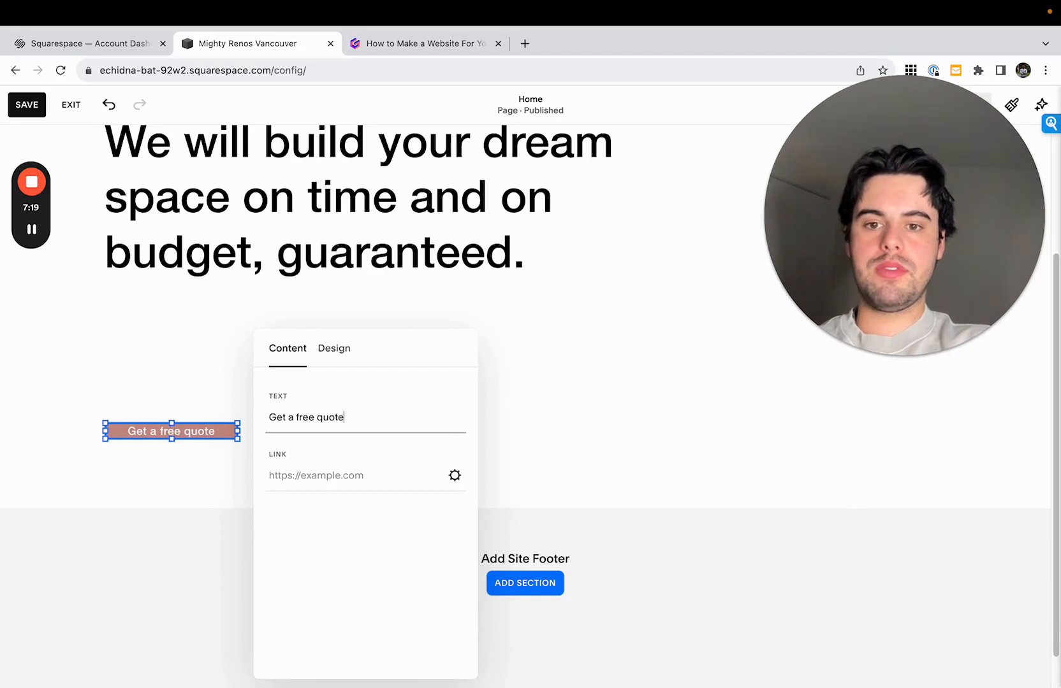
type(" today")
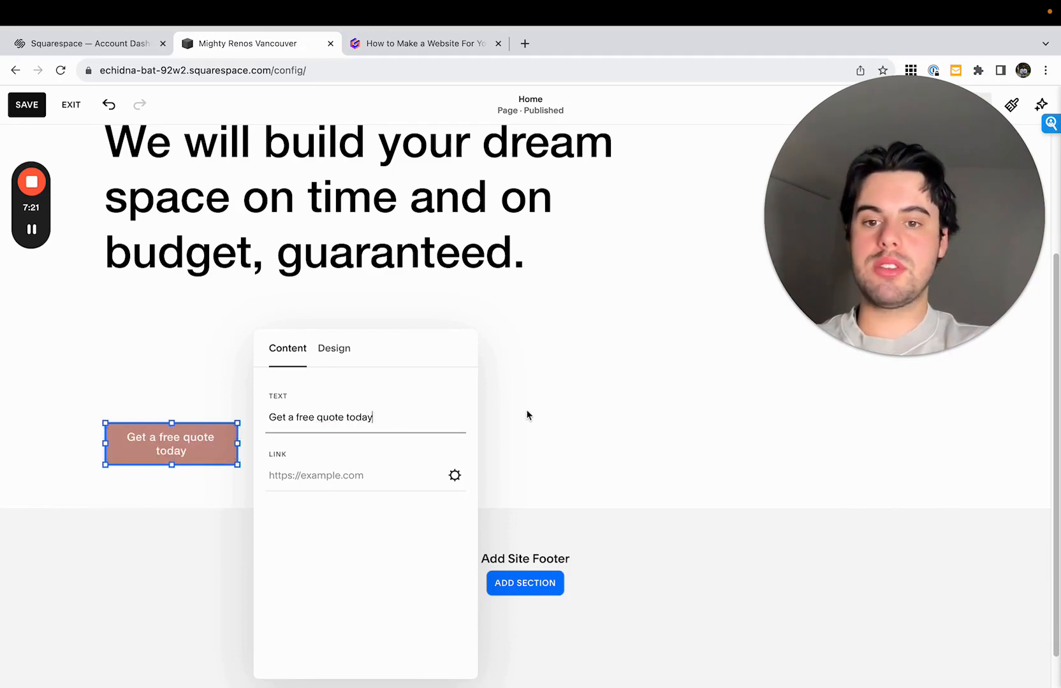
- Widen the quote button so its label fits on one line, and extend the section's height further
left_click(135, 440)
left_click_drag(237, 444, 302, 440)
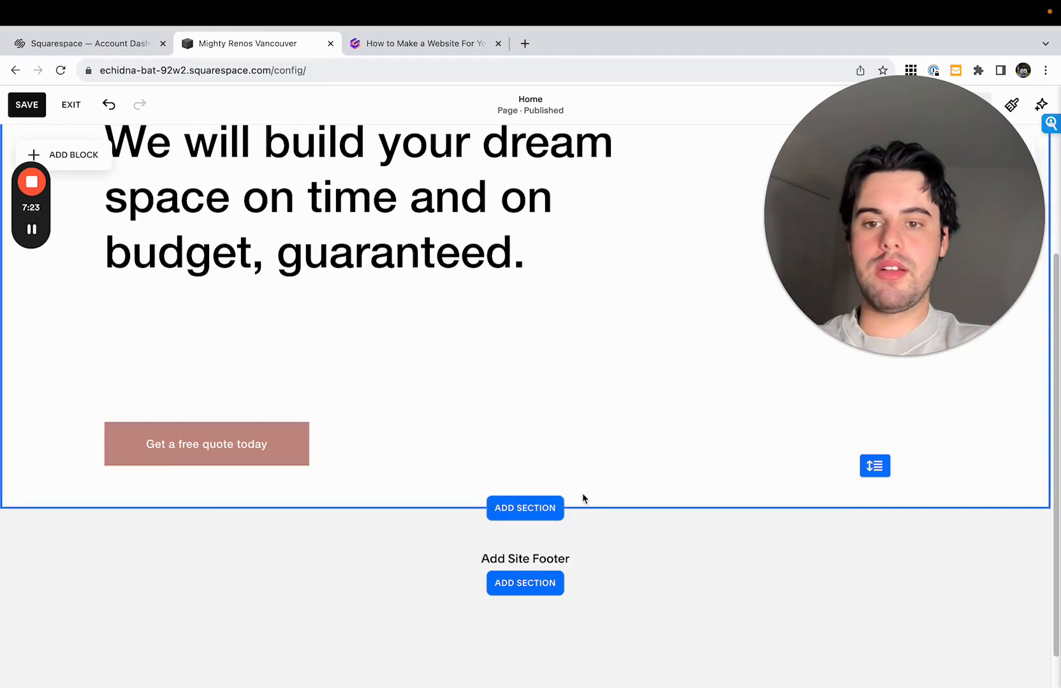
left_click_drag(874, 467, 875, 574)
- Add a Paragraph 1 line below the headline in the same text block reading "We will help create your dream home"
scroll(794, 463, "up", 1)
scroll(795, 464, "up", 2)
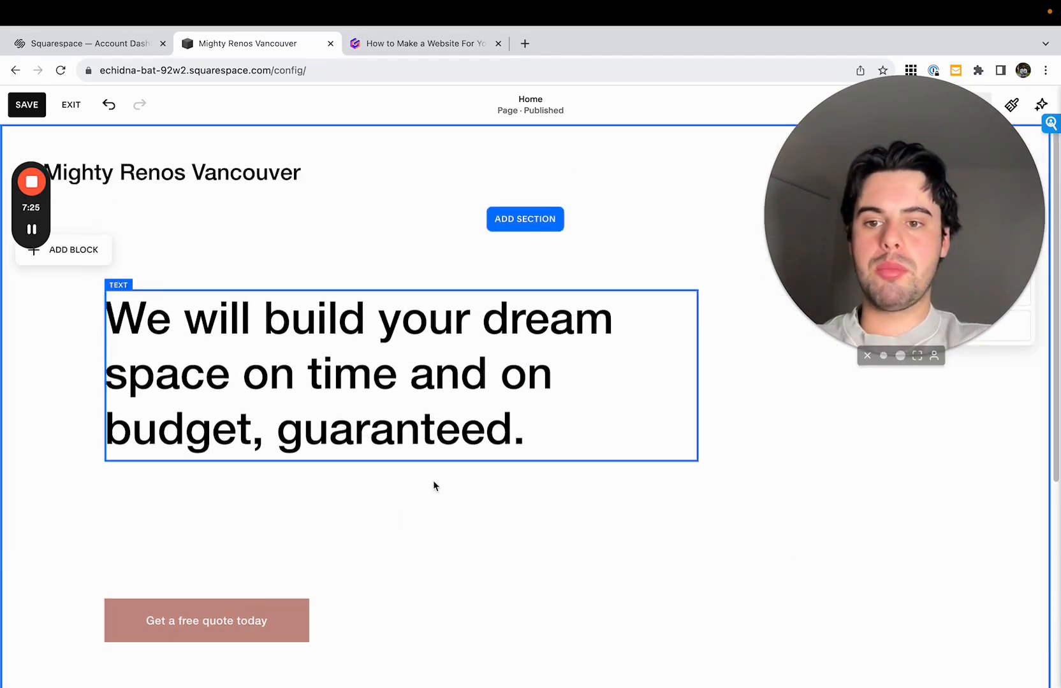
double_click(188, 367)
left_click(540, 416)
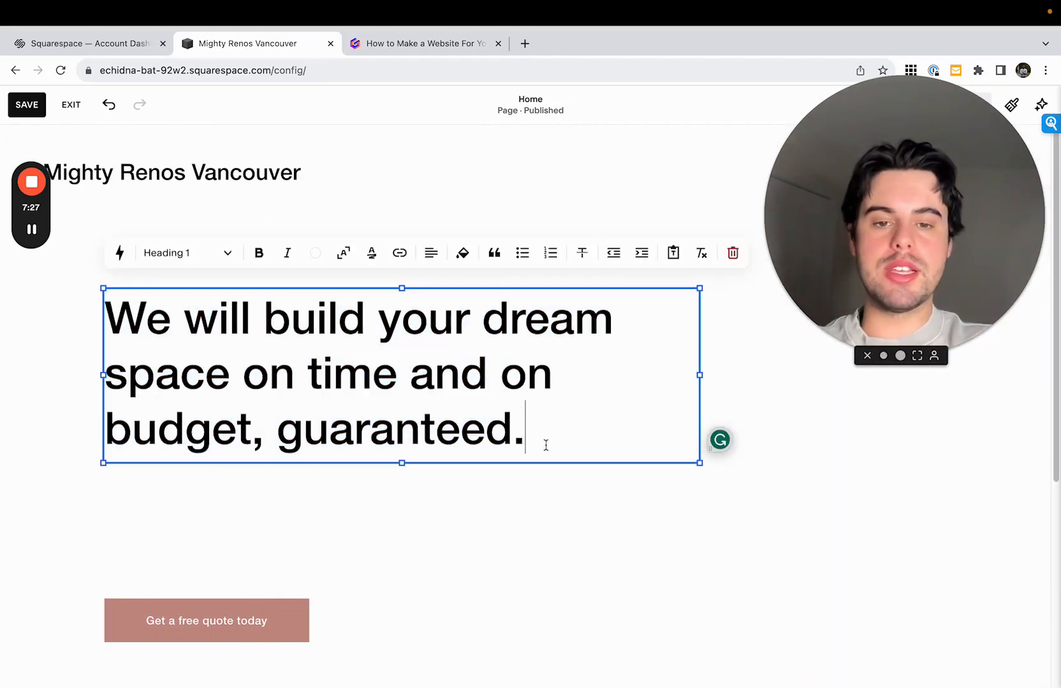
key("Return")
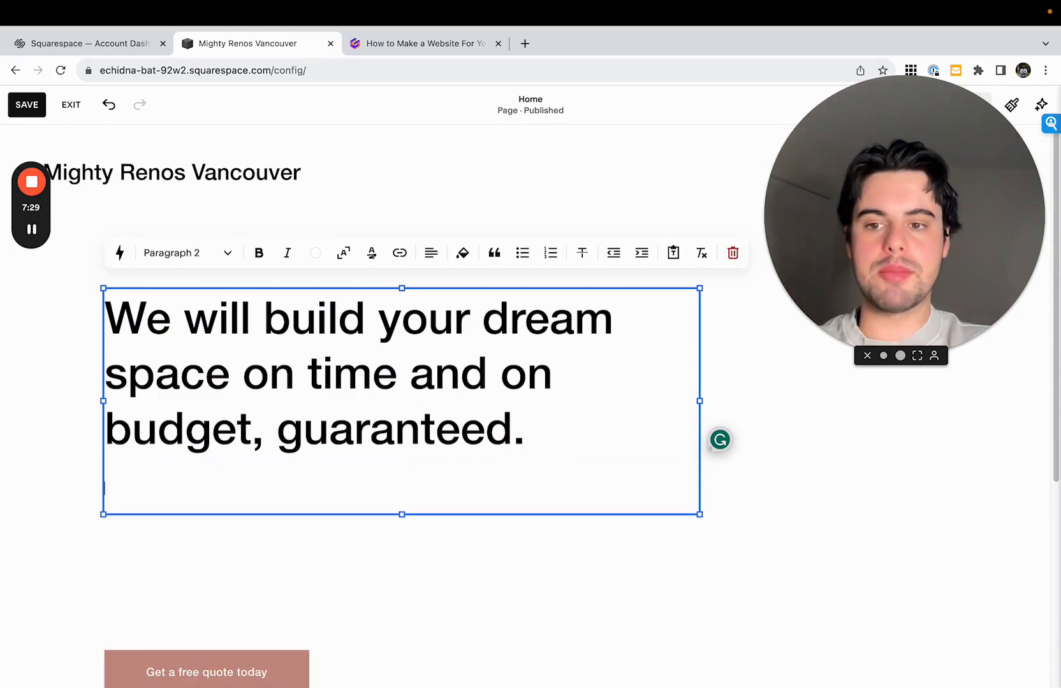
left_click(179, 253)
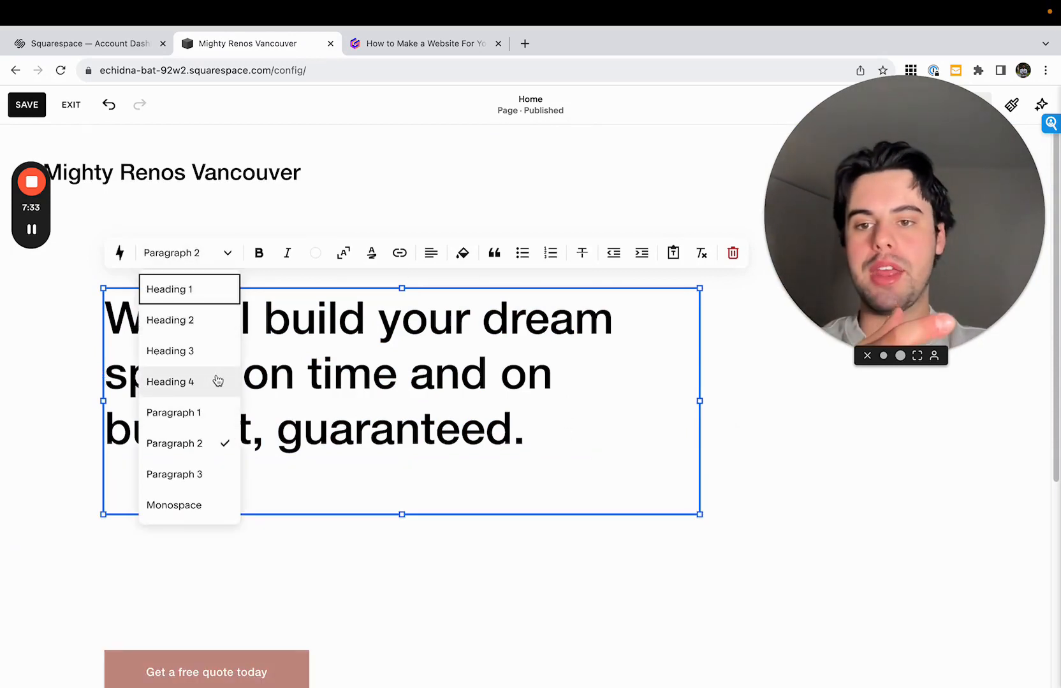
left_click(213, 411)
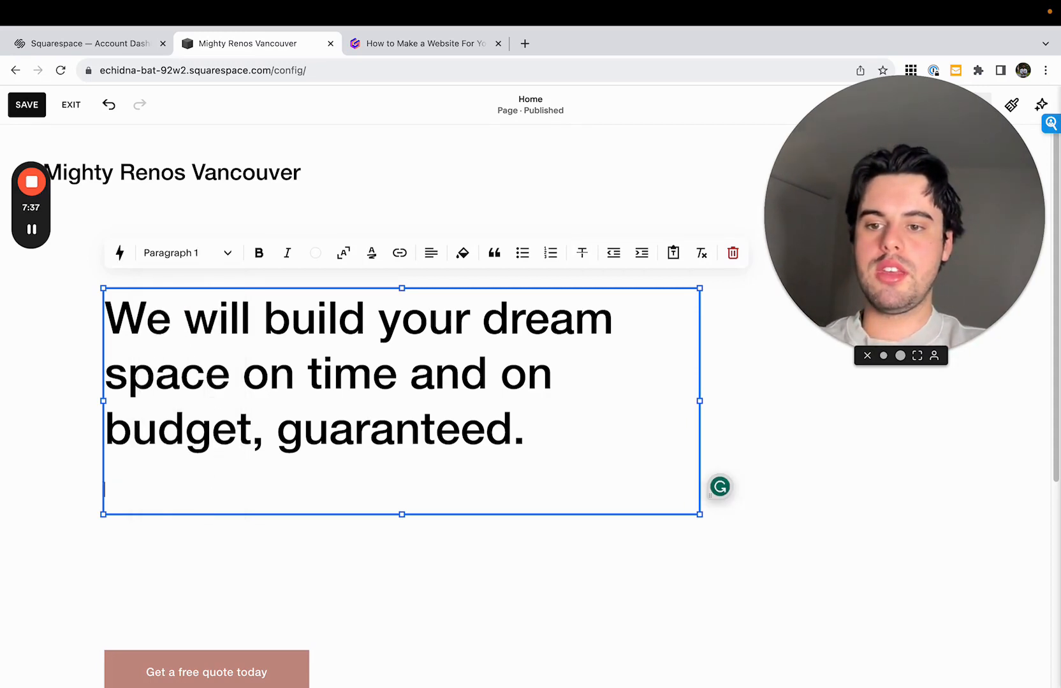
type("WE")
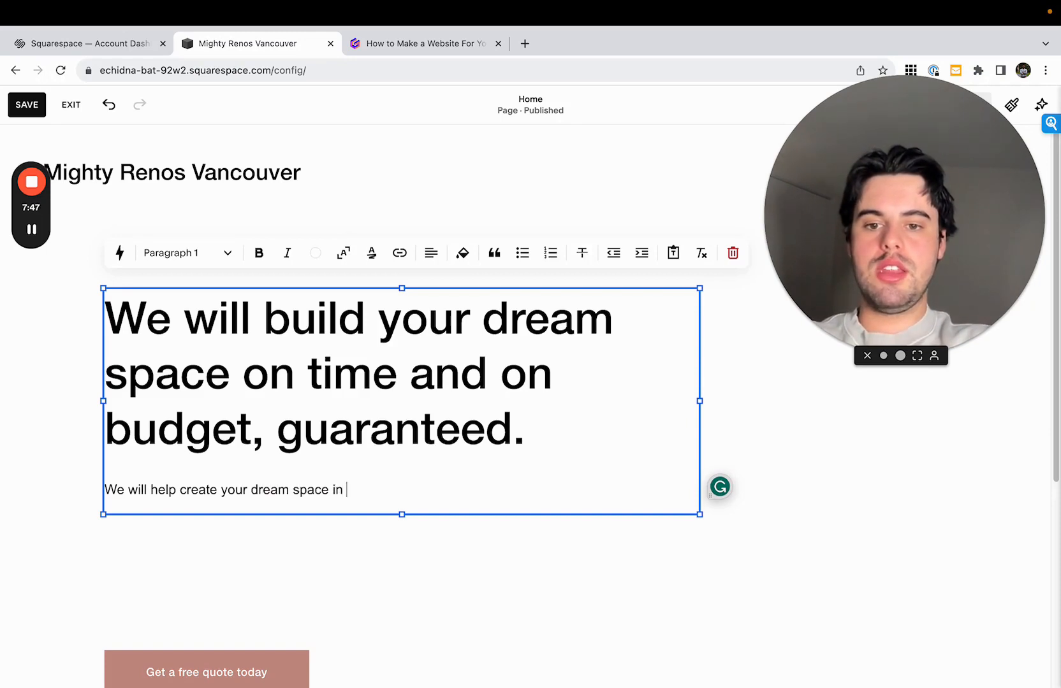
left_click_drag(459, 495, 420, 492)
type("home")
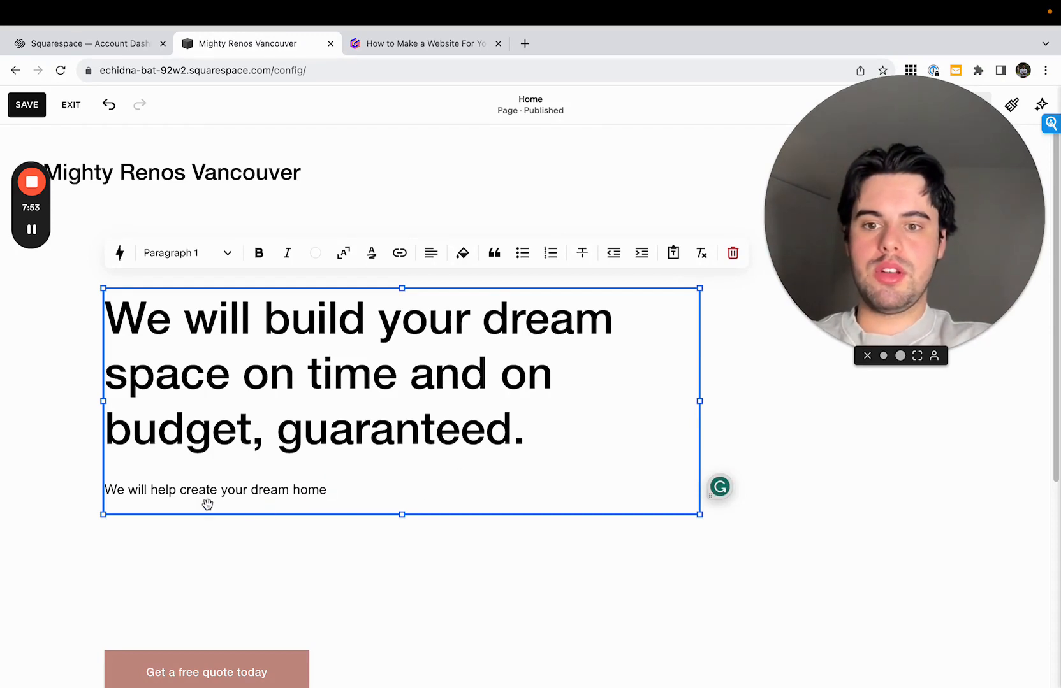
- Continue the paragraph below the headline with "and complete on-time and on-budget or we will work for"
left_click_drag(151, 491, 357, 496)
left_click(360, 496)
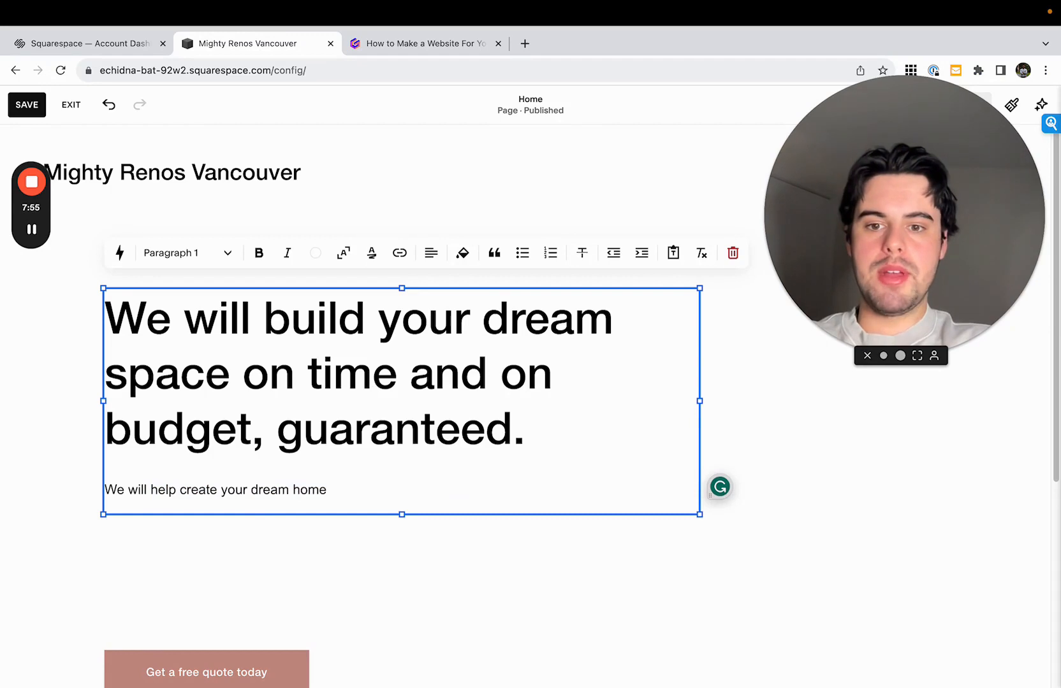
type("nd c")
key("BackSpace")
key("BackSpace")
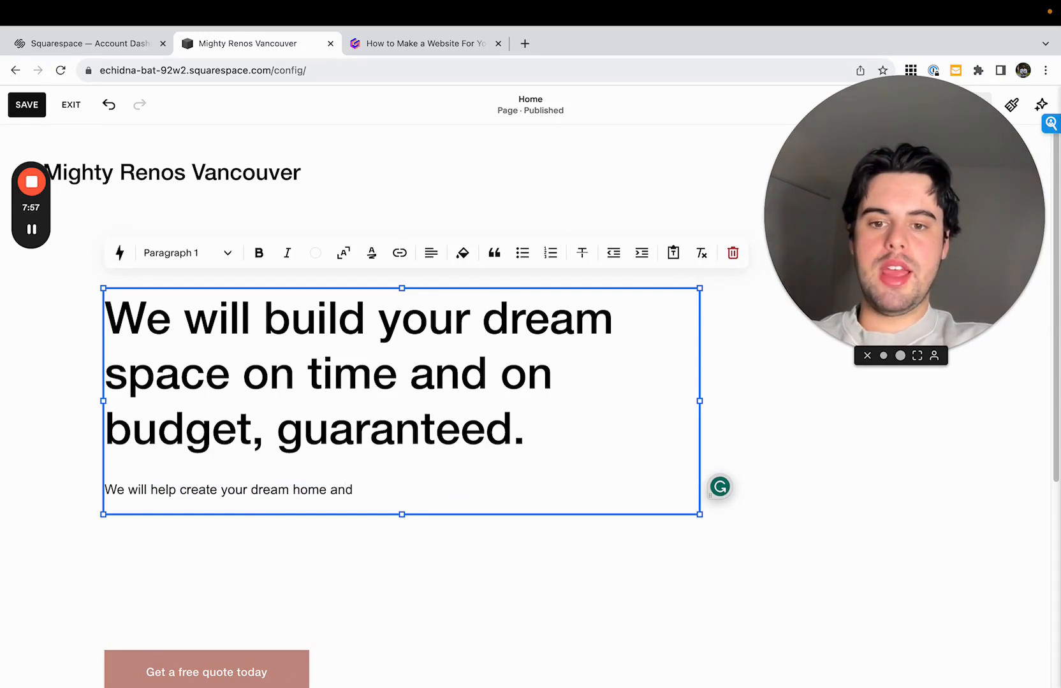
type("complete on-")
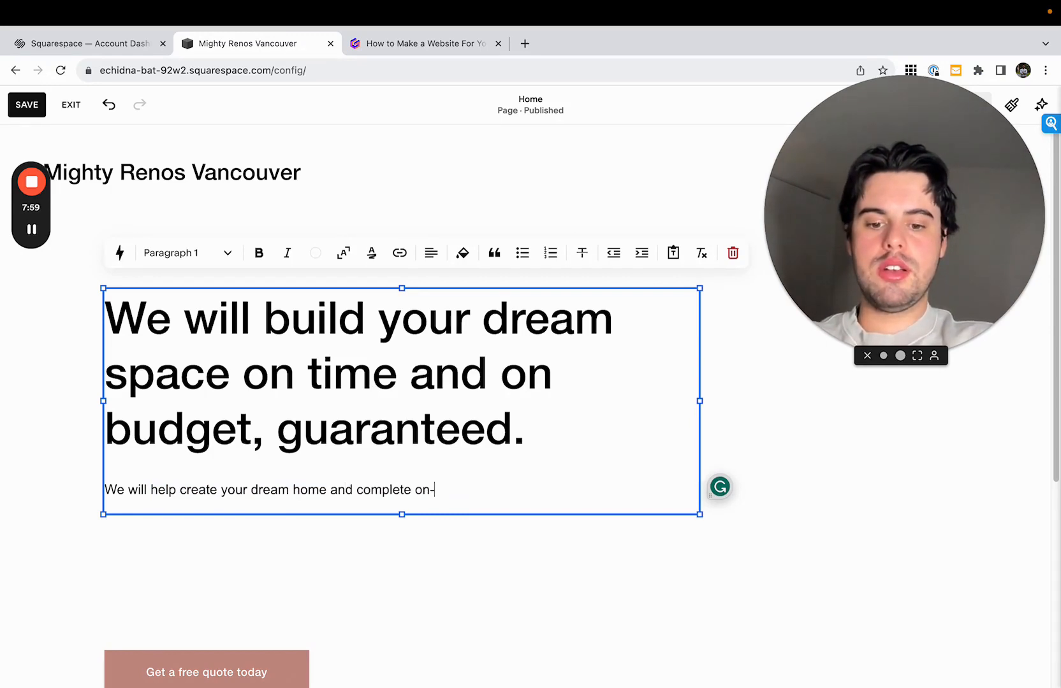
type("time and on-b")
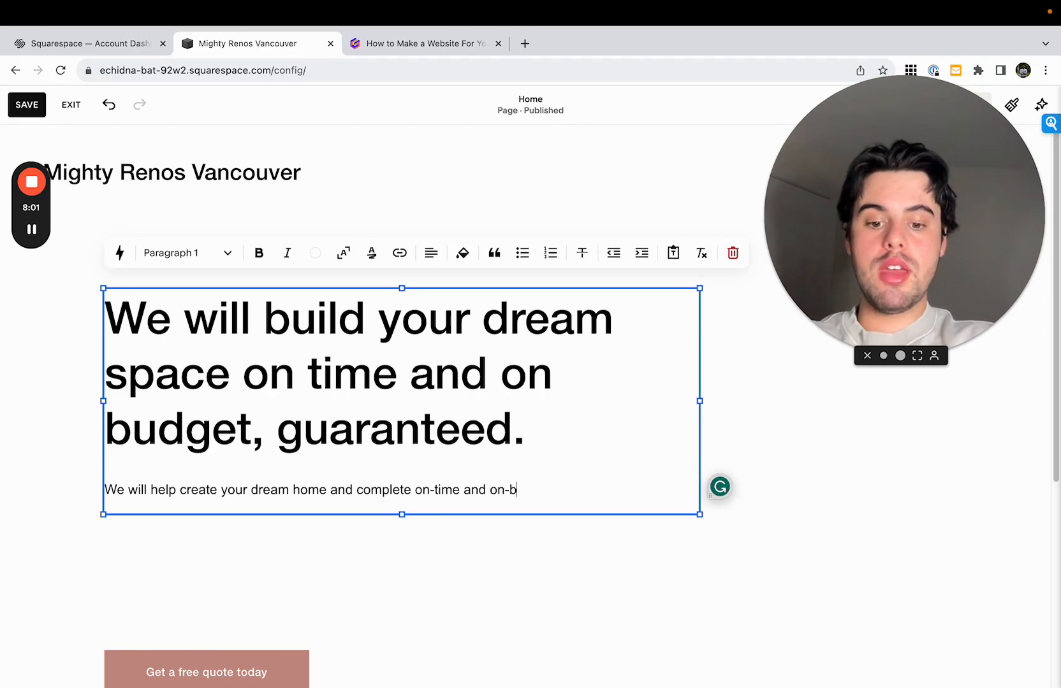
type("udget or we will")
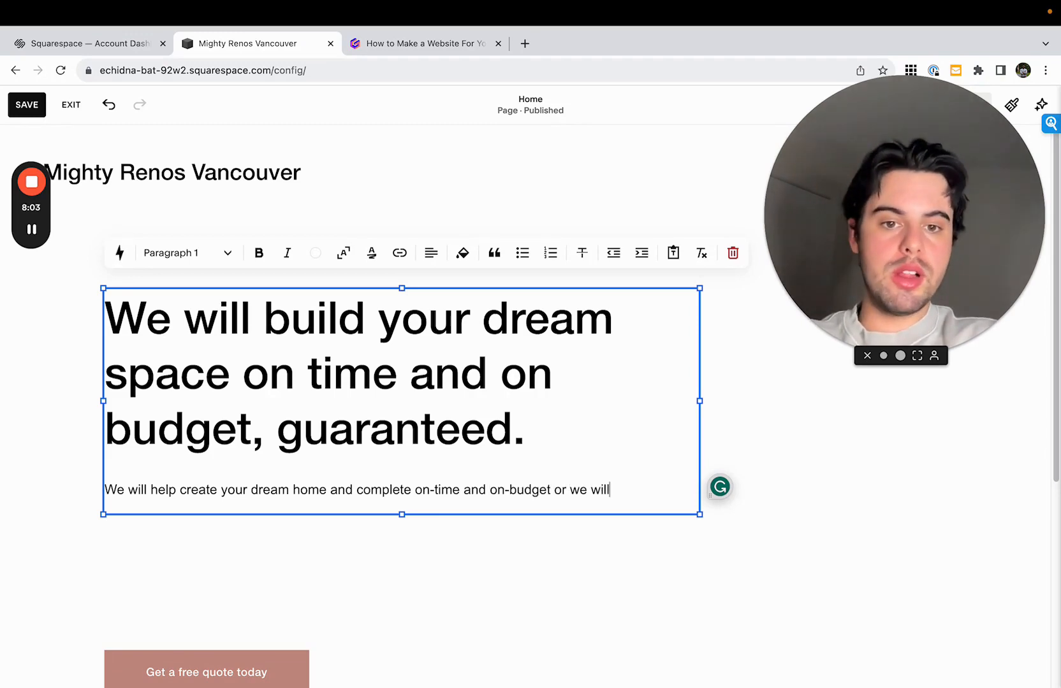
type(" work for fre")
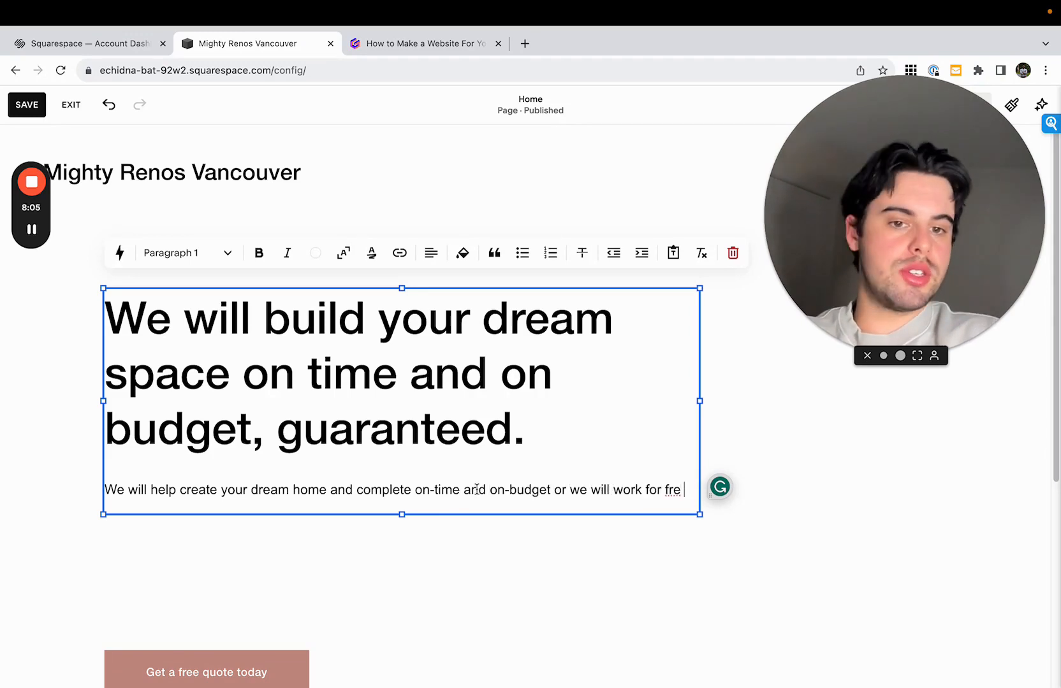
- Narrow the text block slightly and complete the paragraph's ending as "free until it is complete"
left_click_drag(699, 401, 663, 402)
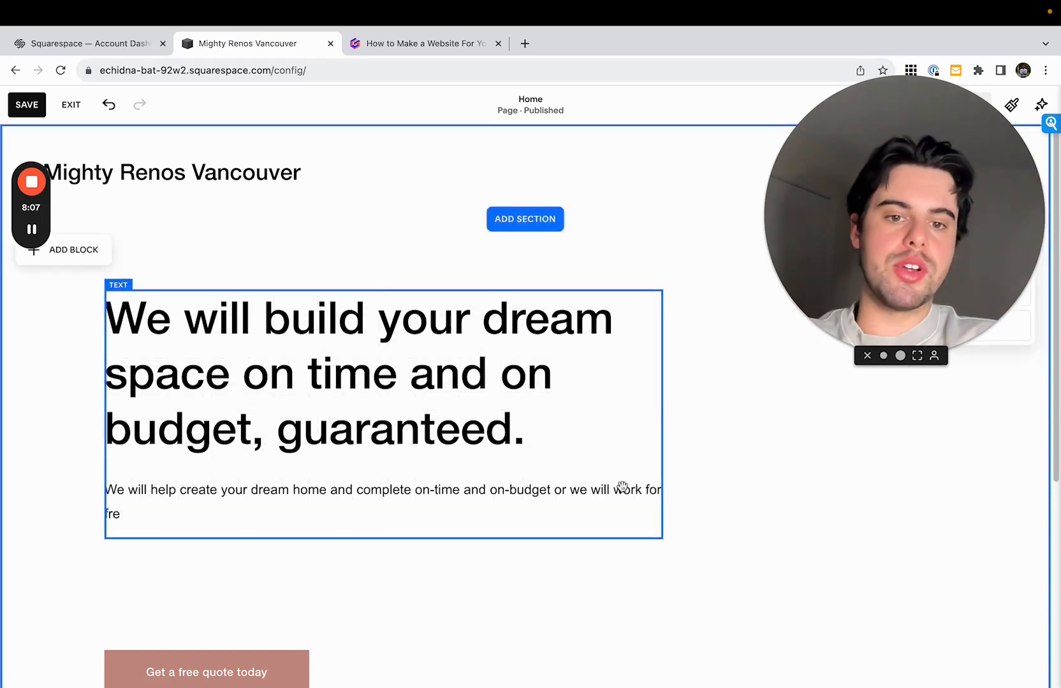
left_click(590, 509)
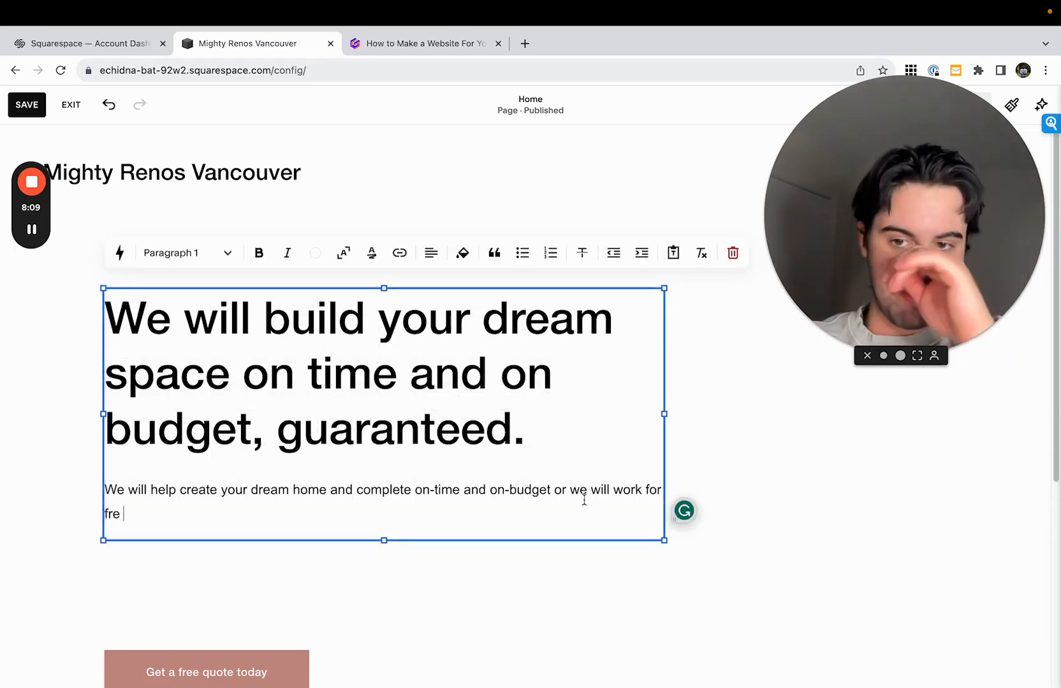
type("e unti")
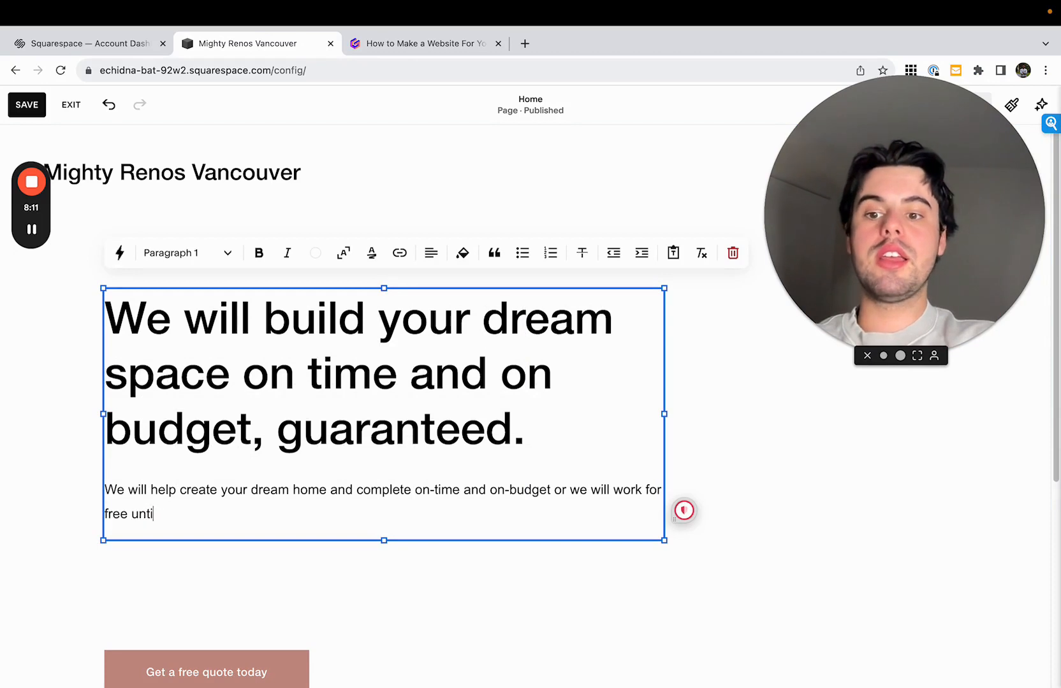
type("l it is complete")
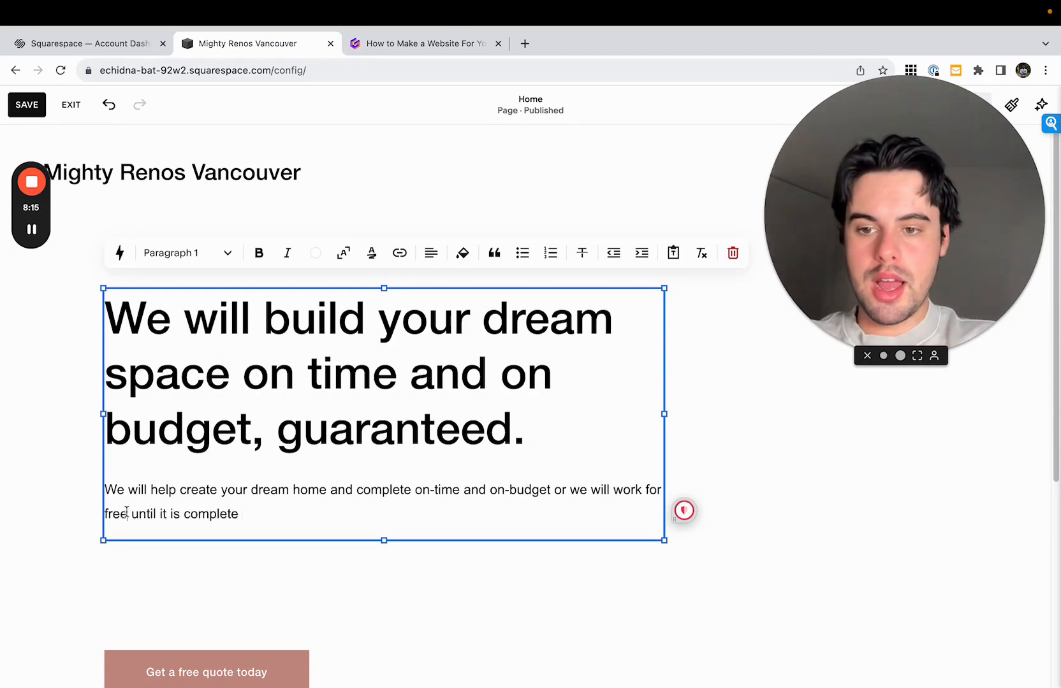
- Replace the word "free" in the paragraph below the headline with "at no additional cost to you"
left_click_drag(127, 515, 98, 518)
type("at no additional cost")
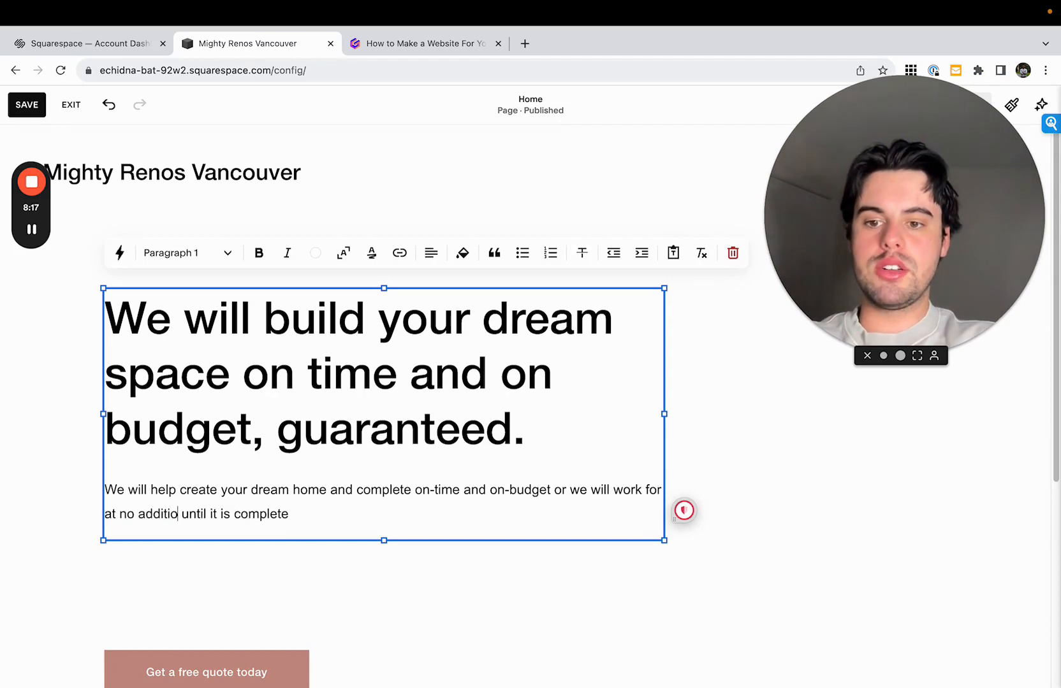
type(" to you")
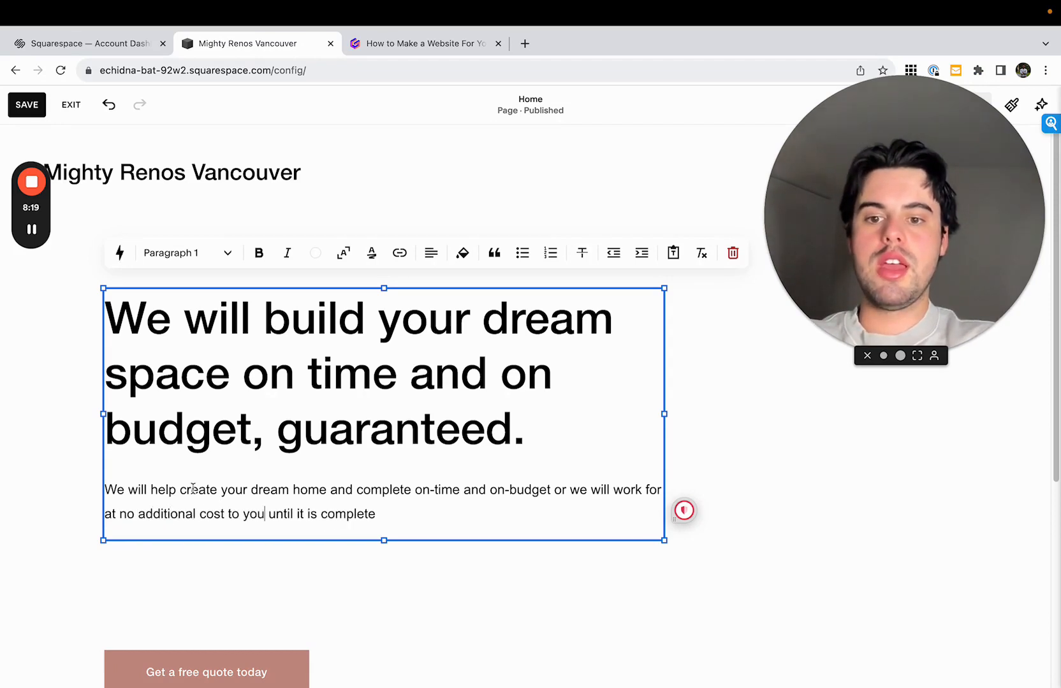
- Extend the end of the paragraph with "and you are 100% satisfied."
left_click(418, 504)
type("and oyu are")
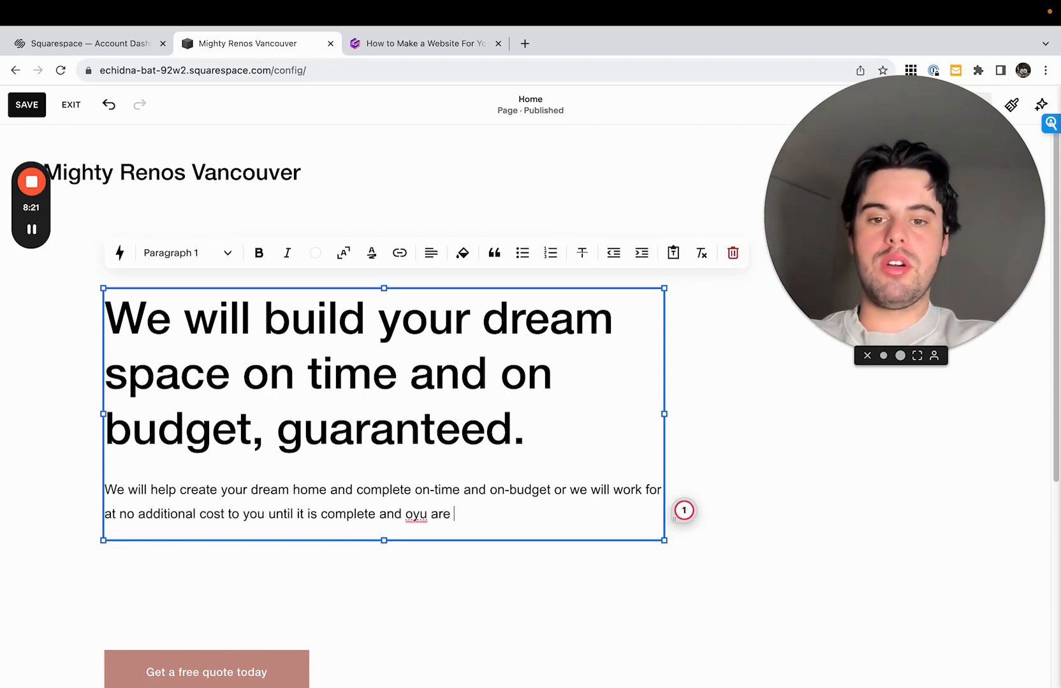
key("BackSpace")
key("BackSpace")
key("BackSpace")
key("BackSpace")
key("BackSpace")
key("BackSpace")
type("u are 100% ")
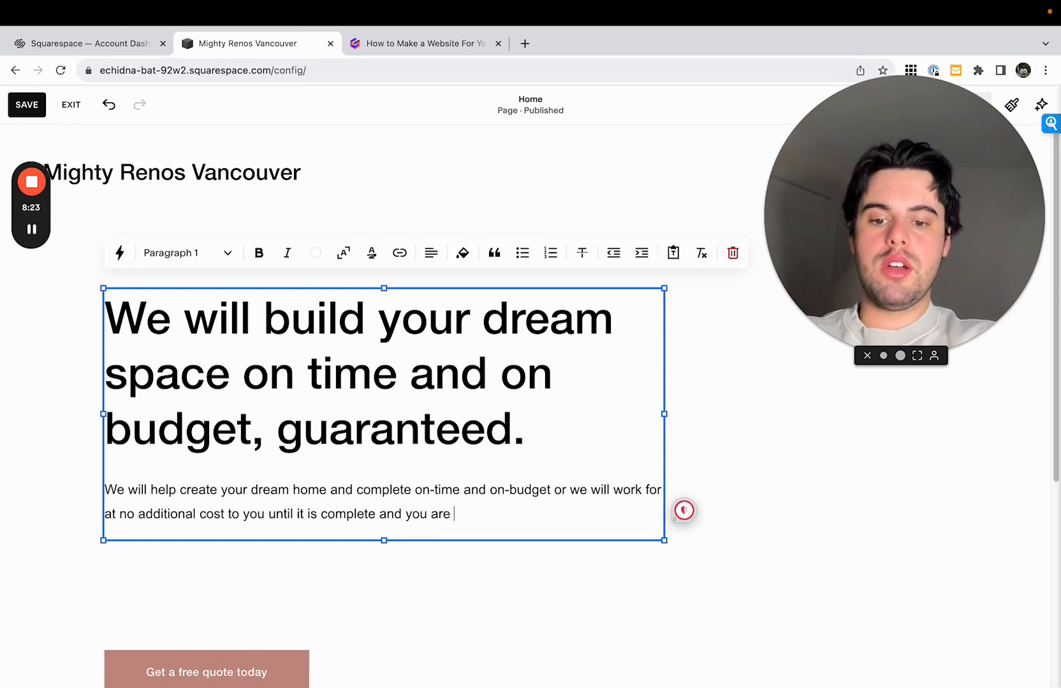
type("sa")
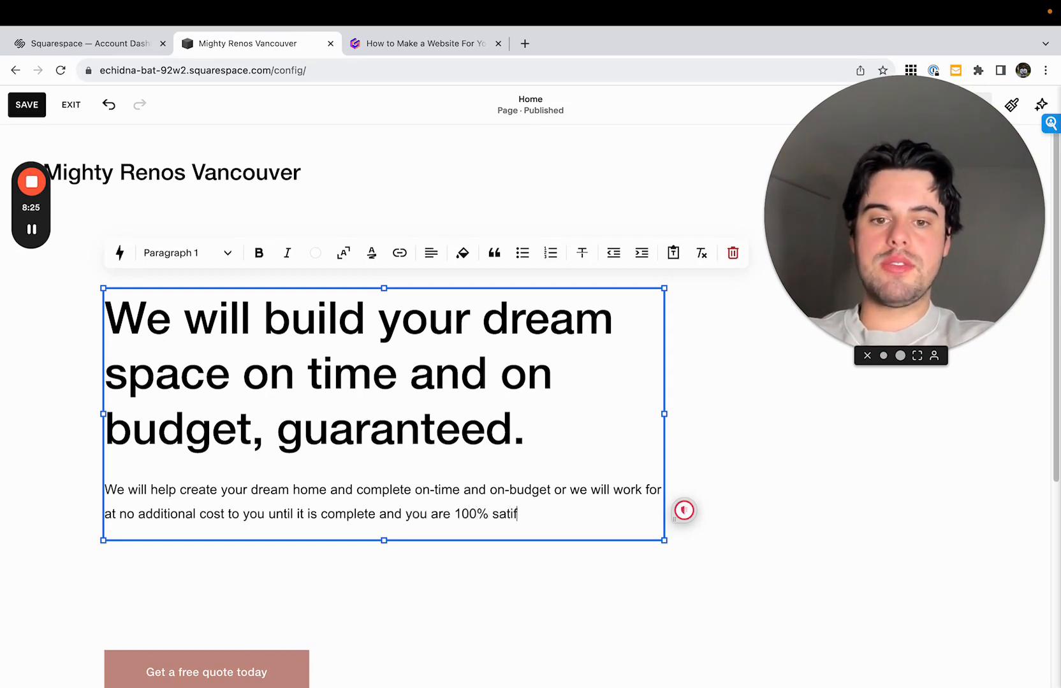
type("tisfied.")
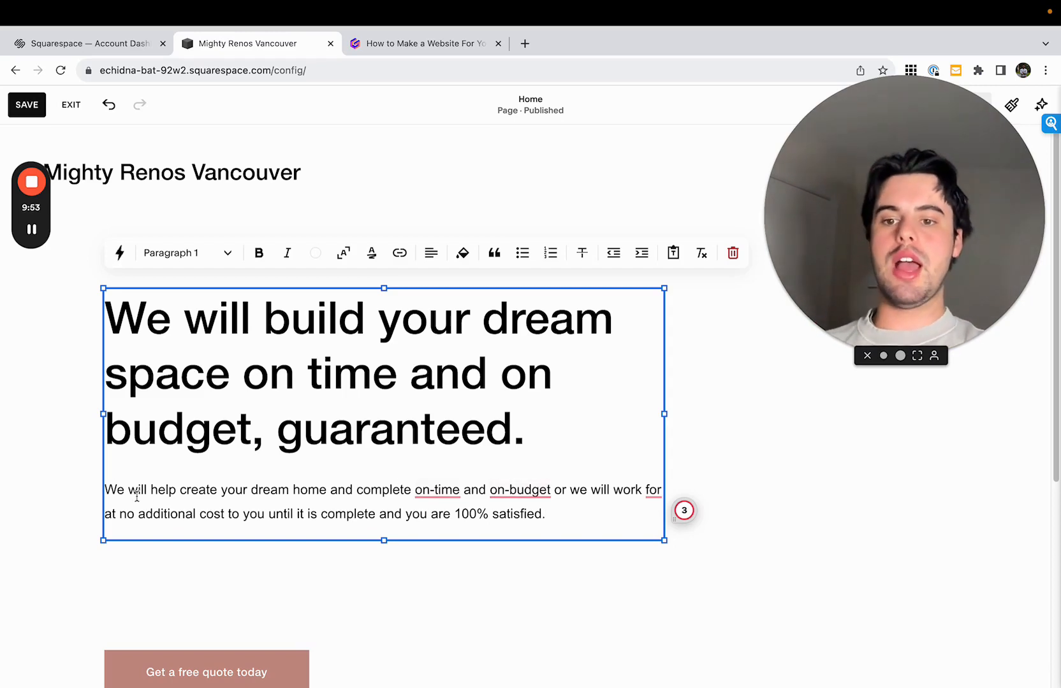
- Delete the stray word "for" after "we will work" in the paragraph
key("Escape")
left_click_drag(165, 489, 487, 490)
left_click(567, 489)
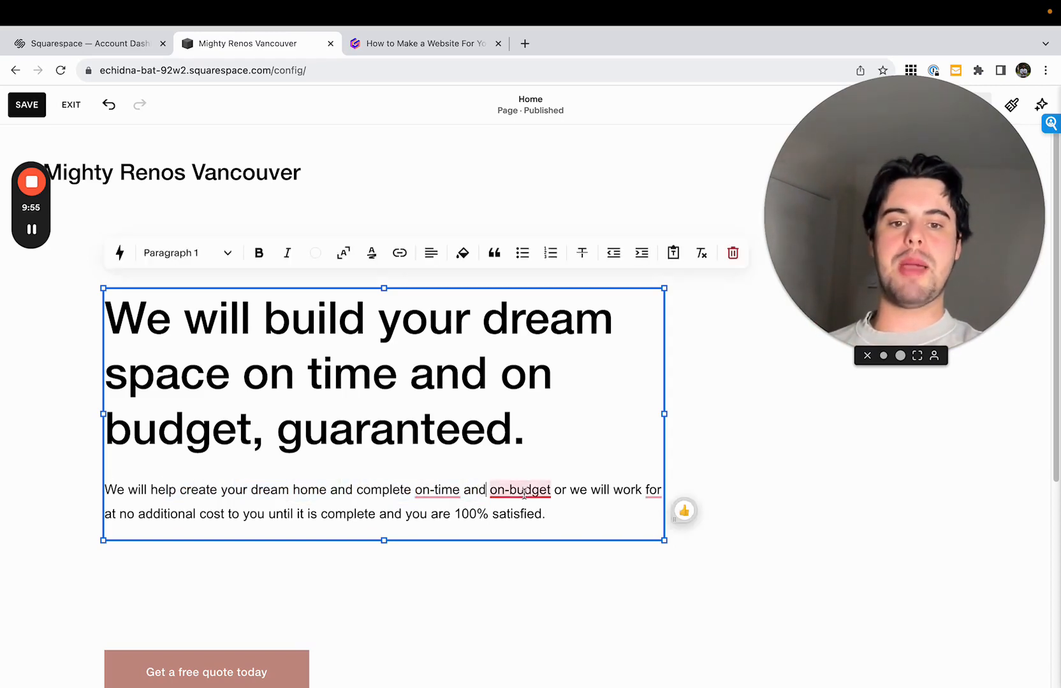
left_click_drag(579, 489, 596, 506)
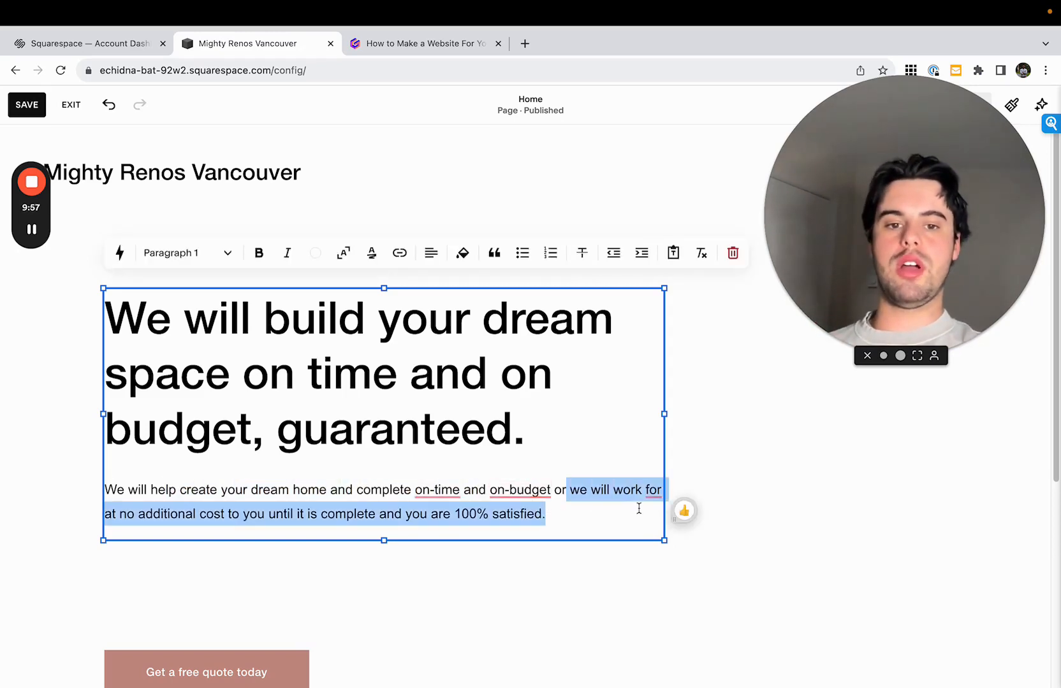
double_click(653, 489)
key("BackSpace")
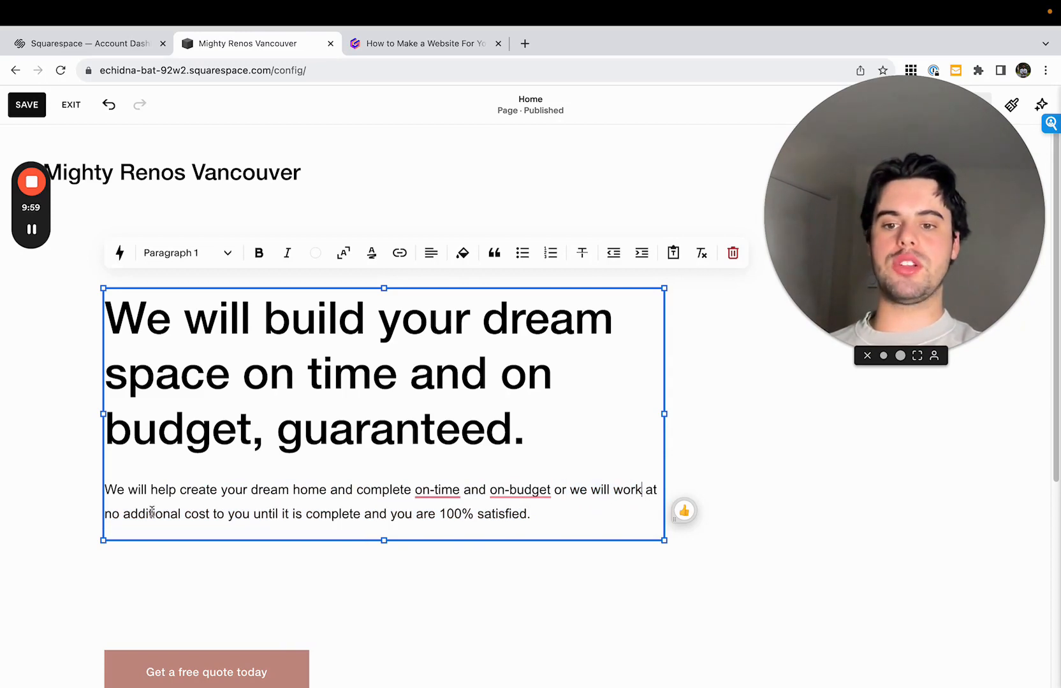
- Add the closing sentence "Check out our process below to see how it works." to the paragraph
left_click_drag(138, 514, 439, 514)
left_click(549, 516)
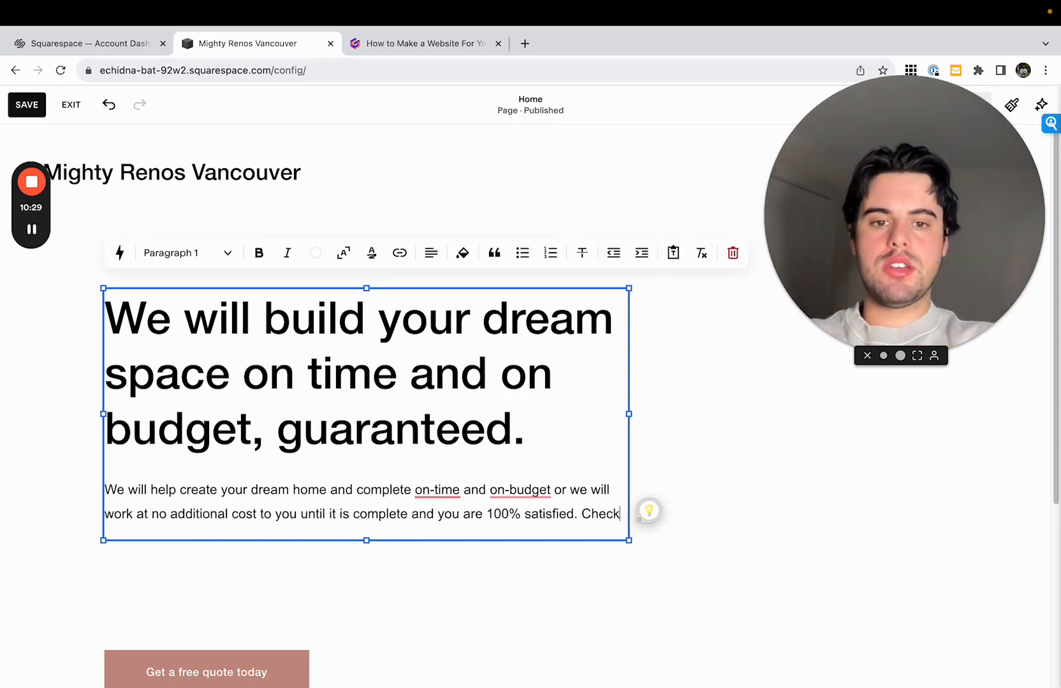
type("out our pro")
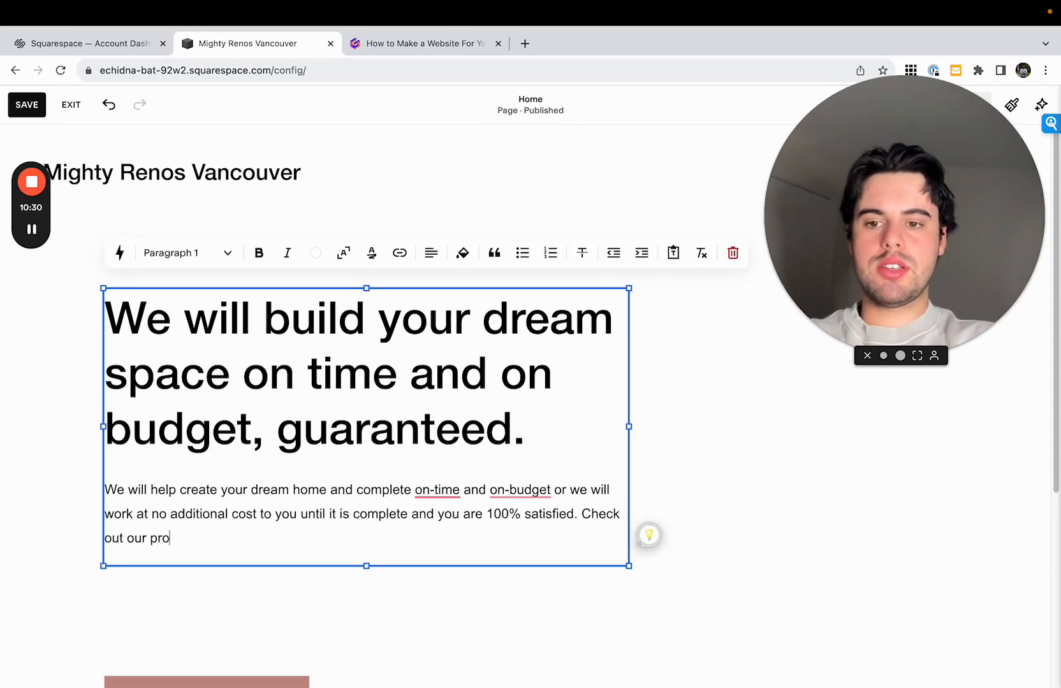
type("cess be")
key("BackSpace")
type("bel")
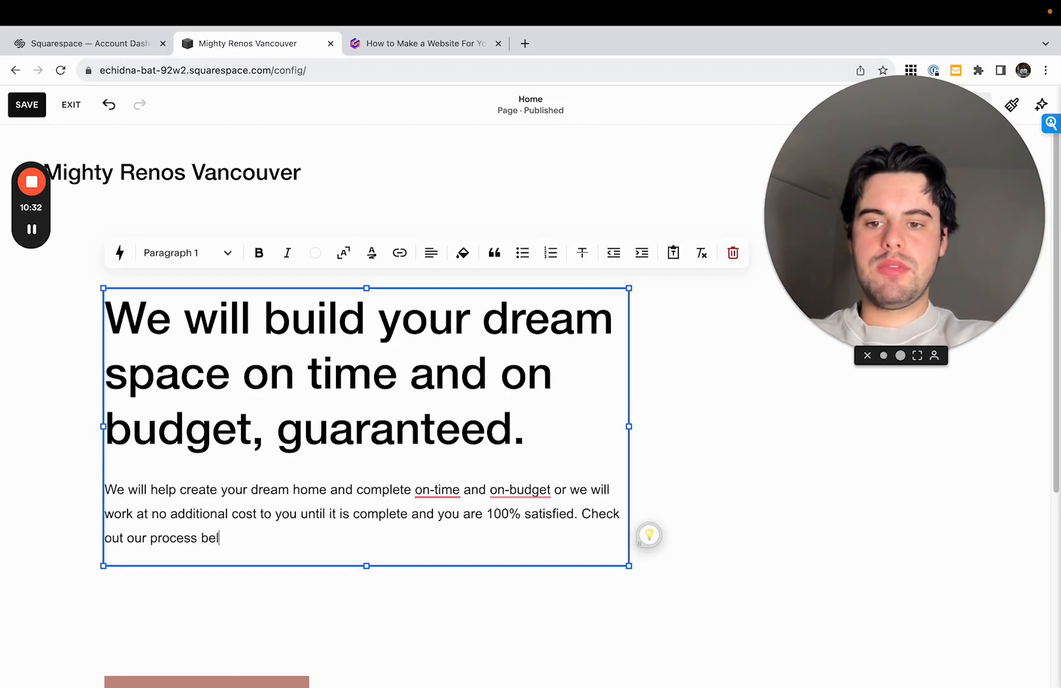
type("ow to see how it wor")
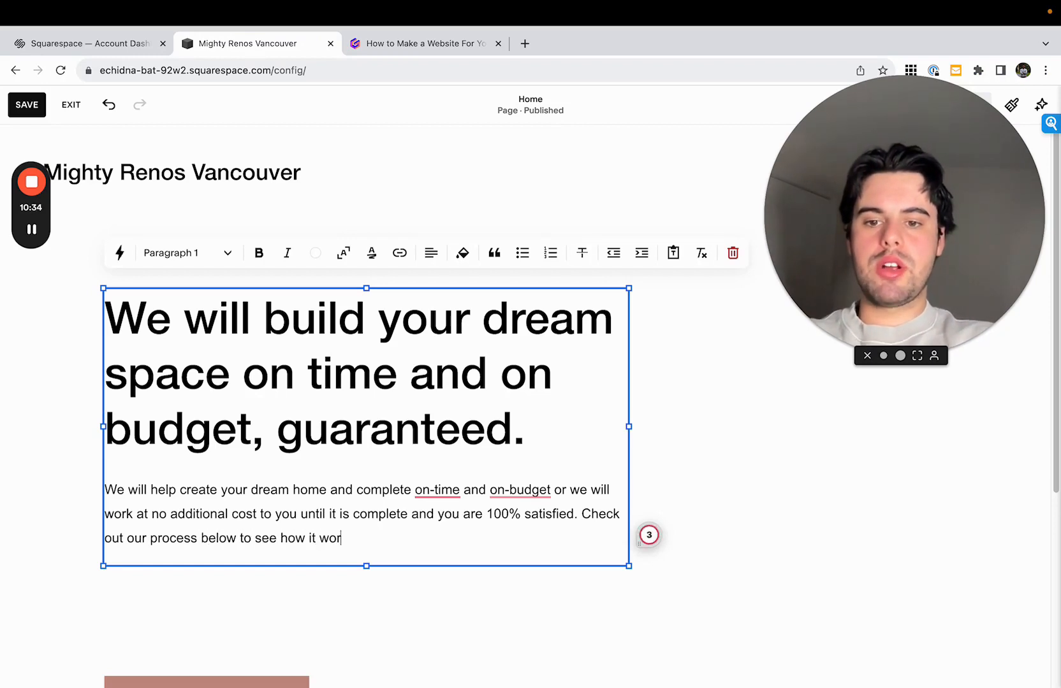
type("ks.")
- Move the "Get a free quote today" button up so it sits directly beneath the paragraph
left_click(556, 629)
left_click_drag(246, 682, 268, 541)
left_click(610, 611)
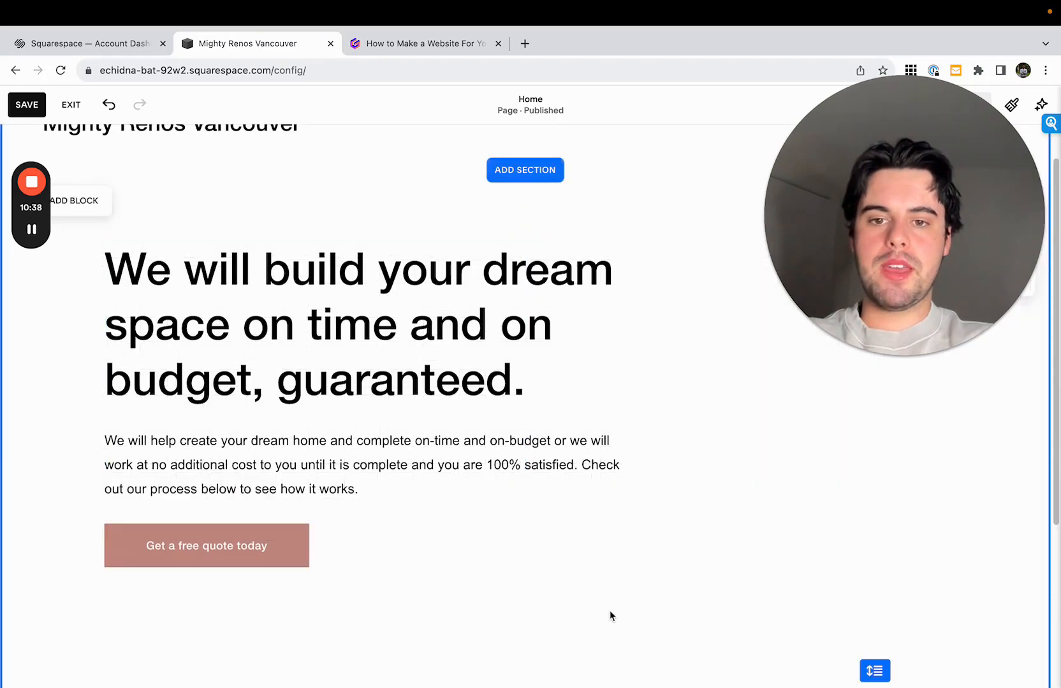
left_click_drag(899, 353, 747, 353)
scroll(708, 504, "down", 4)
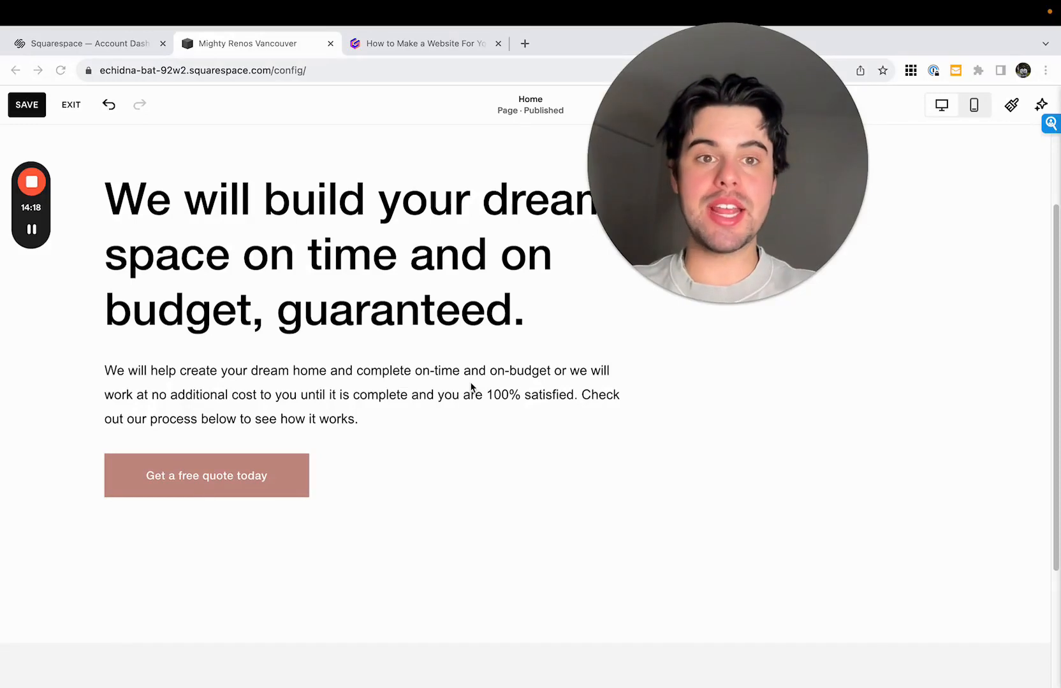
- Try the three-column "Make it stand out" testimonials section below the intro section and remove it again
left_click_drag(695, 204, 873, 204)
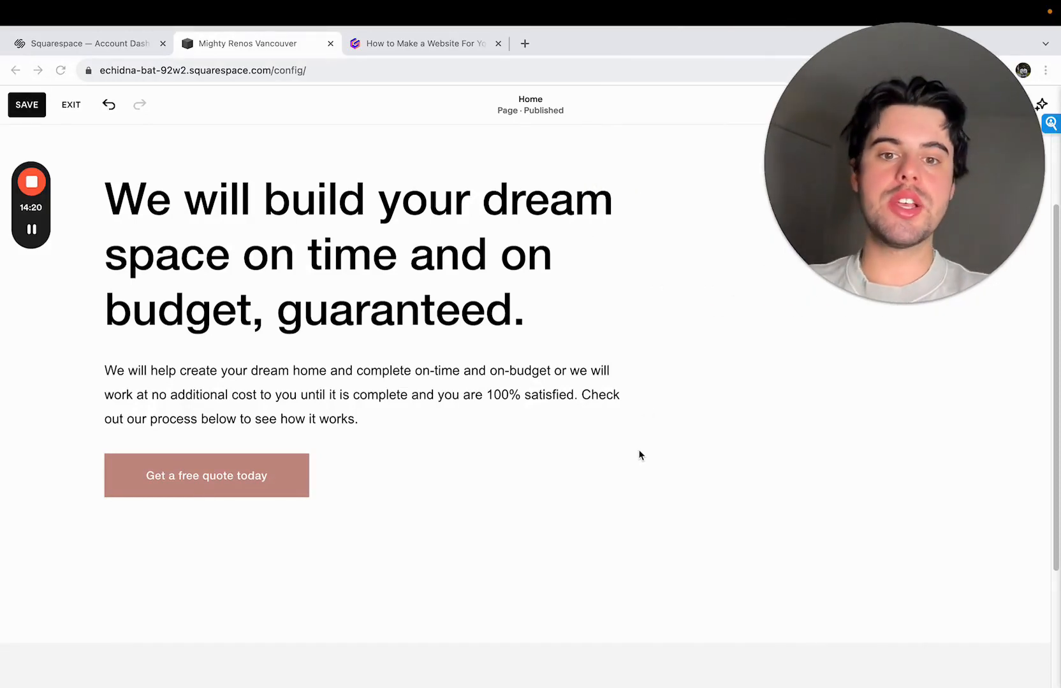
scroll(585, 500, "down", 2)
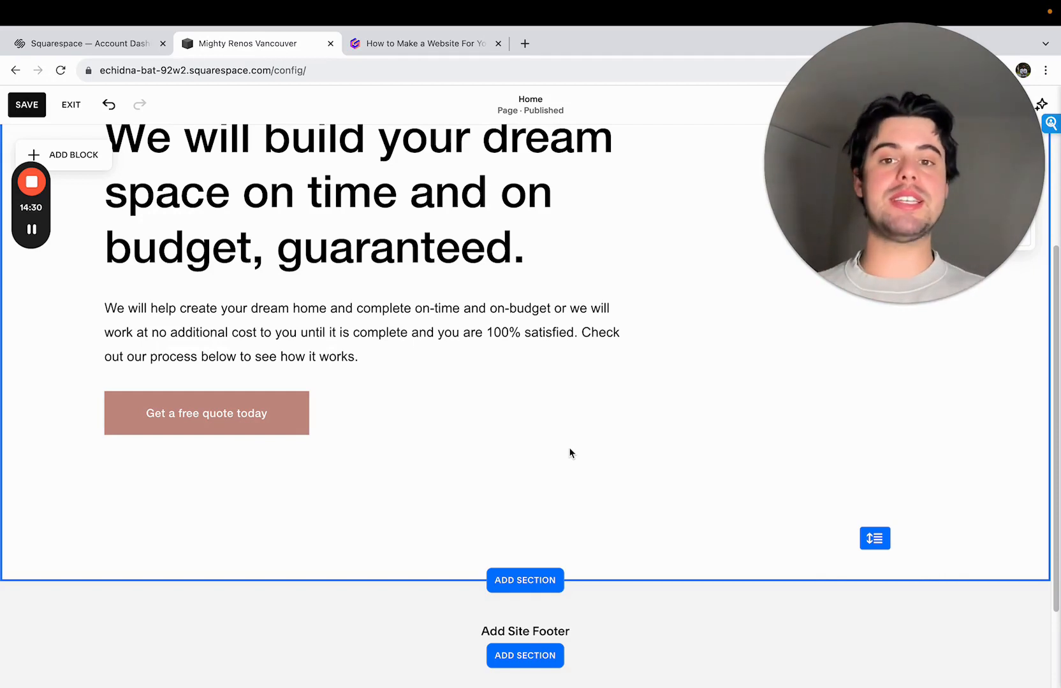
scroll(569, 453, "down", 2)
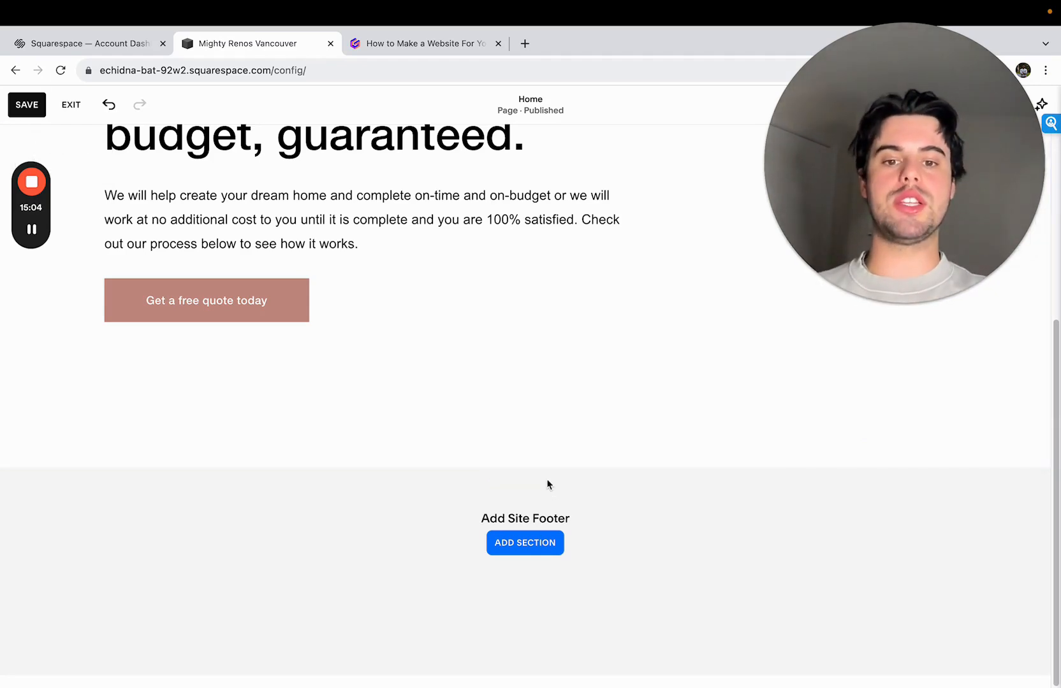
left_click(532, 467)
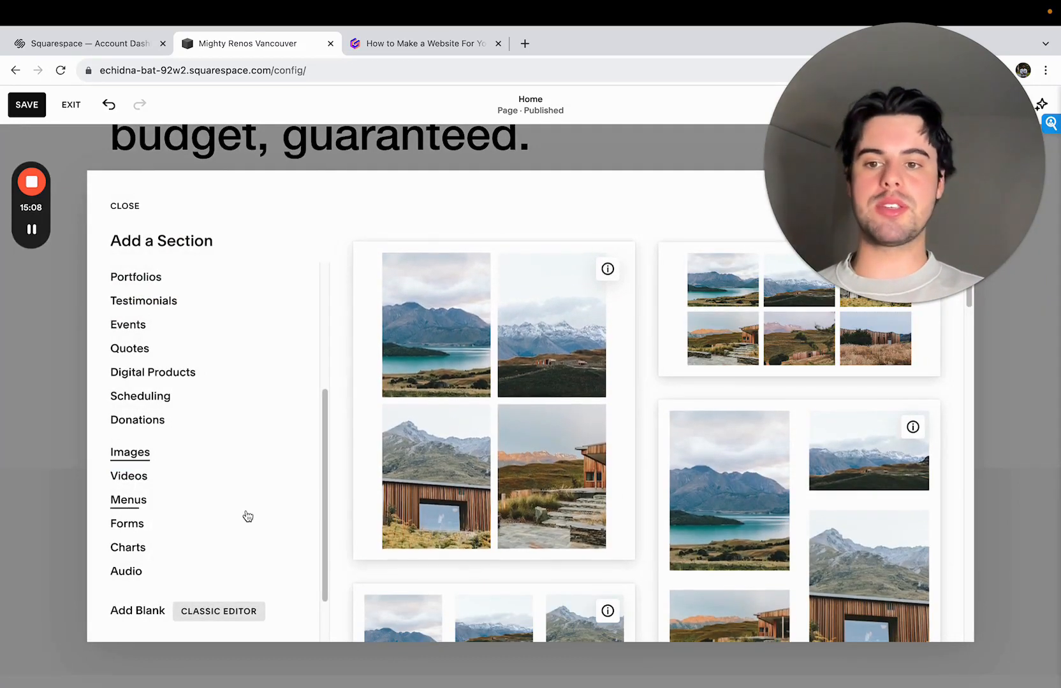
scroll(246, 514, "up", 4)
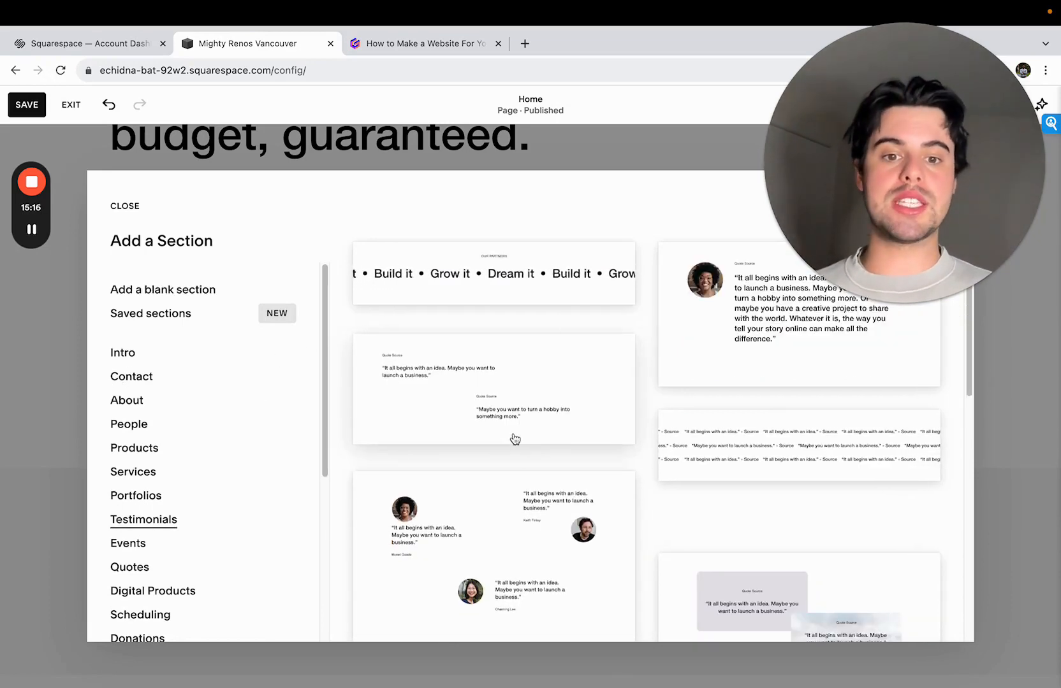
scroll(515, 439, "down", 3)
scroll(548, 486, "down", 5)
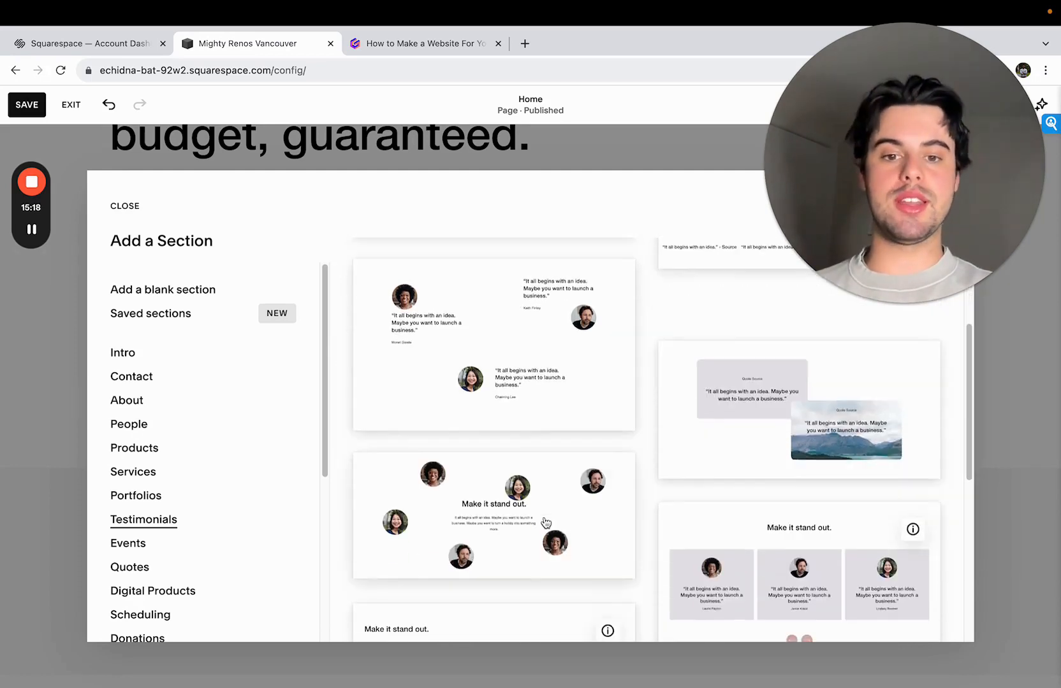
scroll(587, 443, "down", 5)
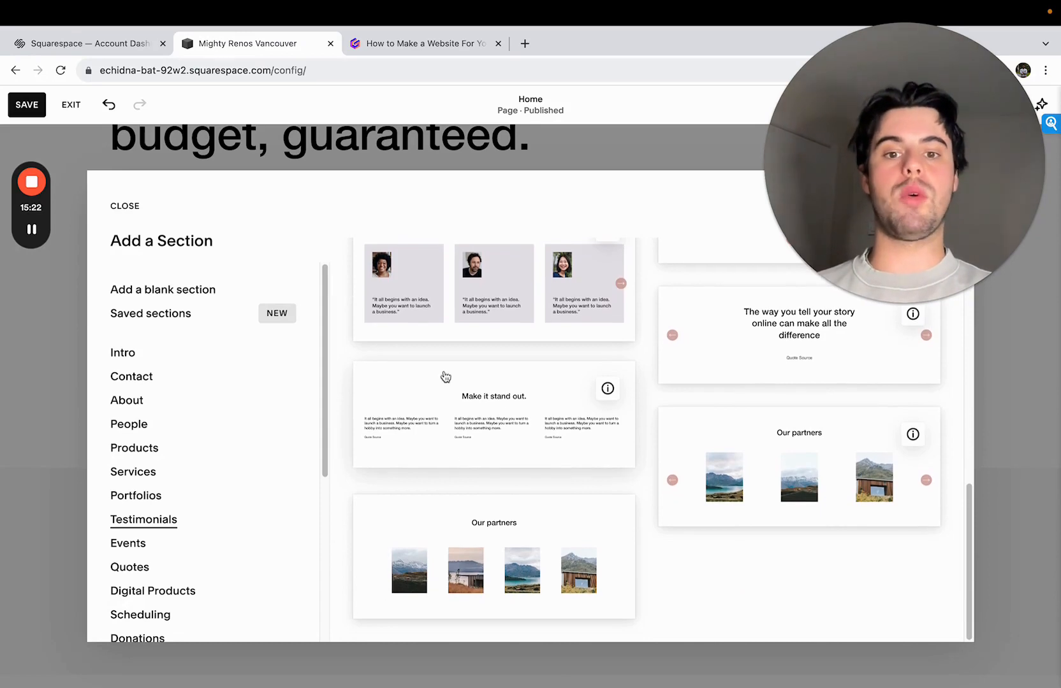
left_click(480, 423)
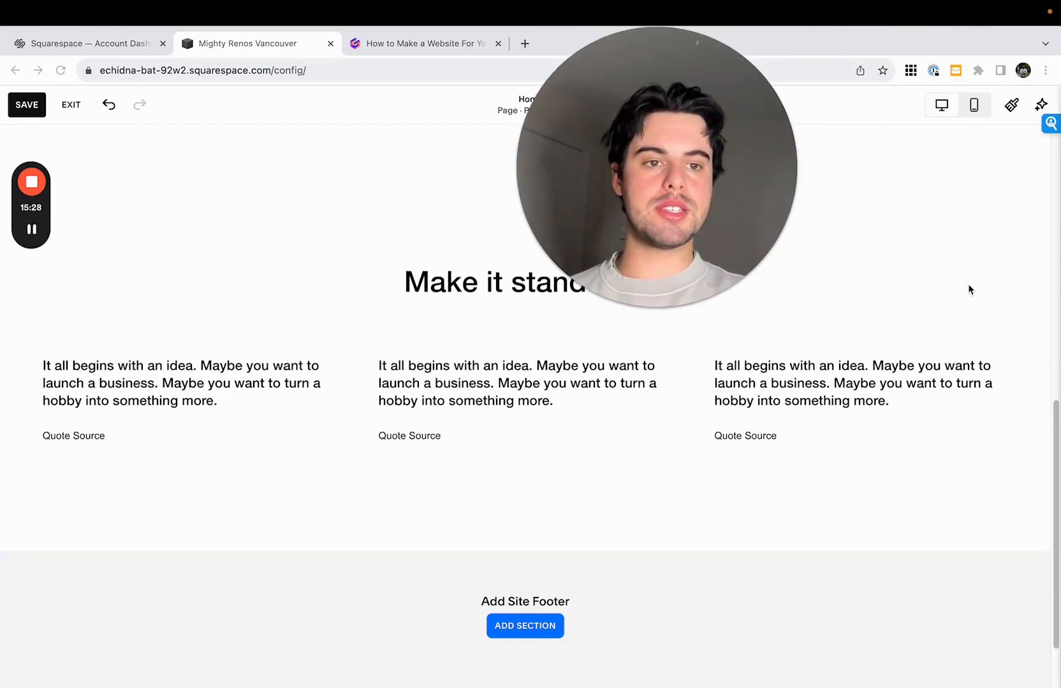
left_click(959, 287)
left_click(609, 423)
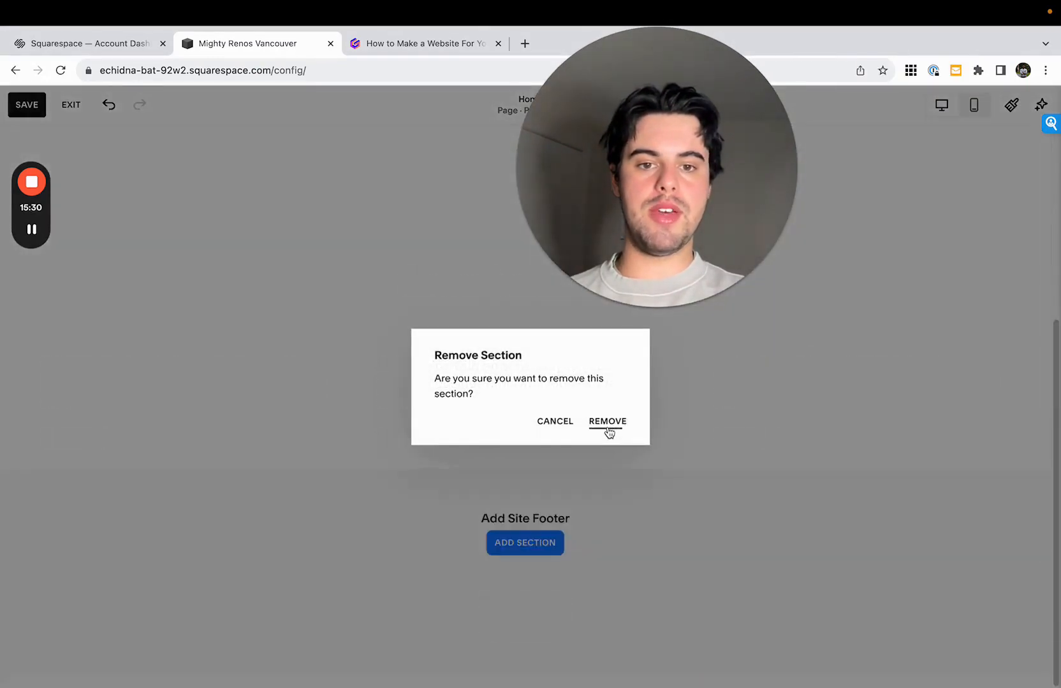
- Add an Images section with the six-image, three-column grid gallery below the intro section
left_click(526, 559)
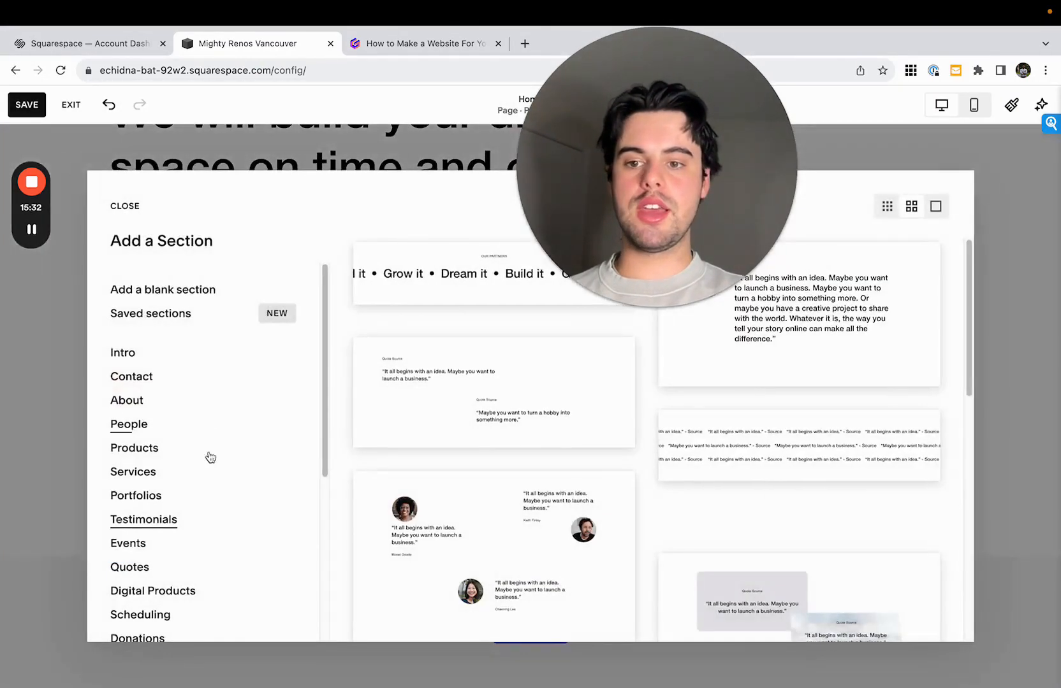
scroll(210, 462, "down", 5)
left_click(197, 390)
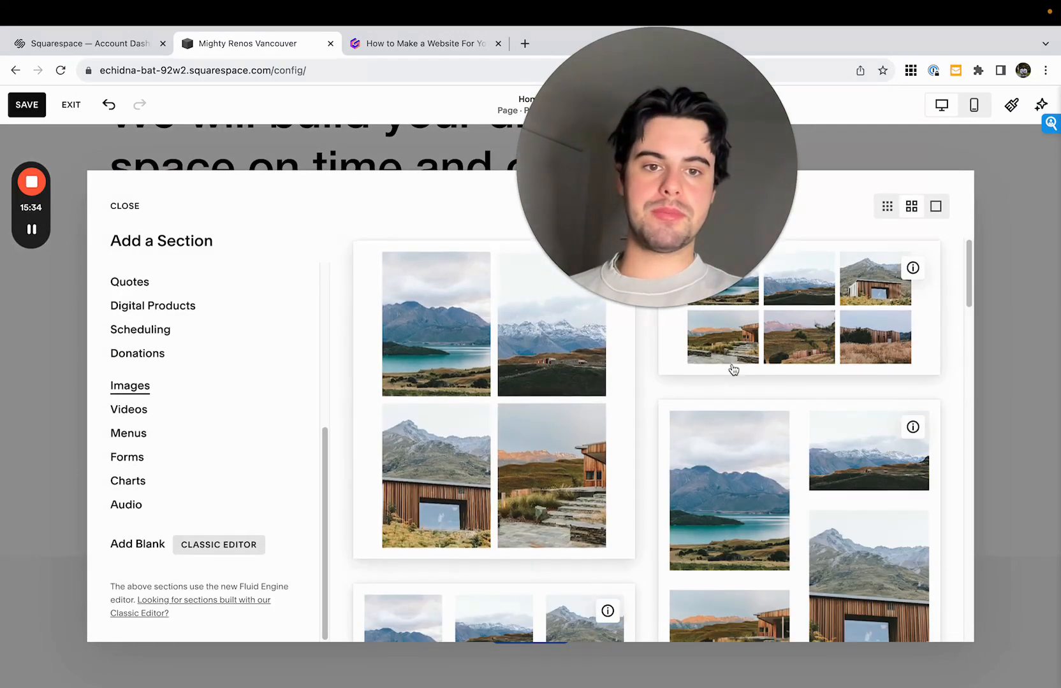
left_click(748, 349)
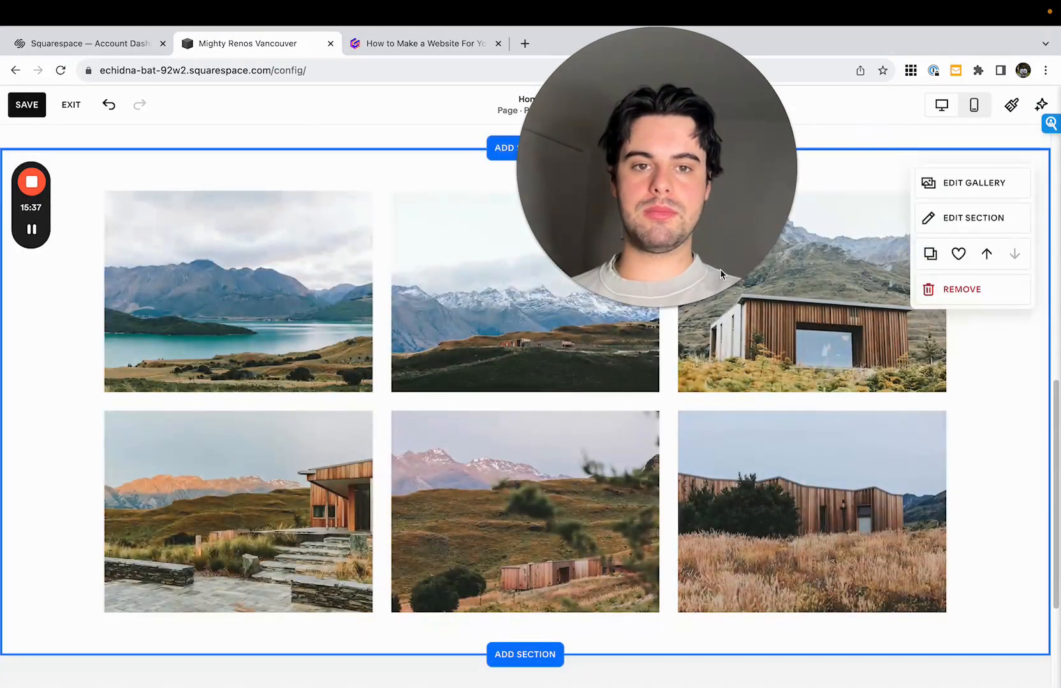
left_click_drag(763, 187, 532, 197)
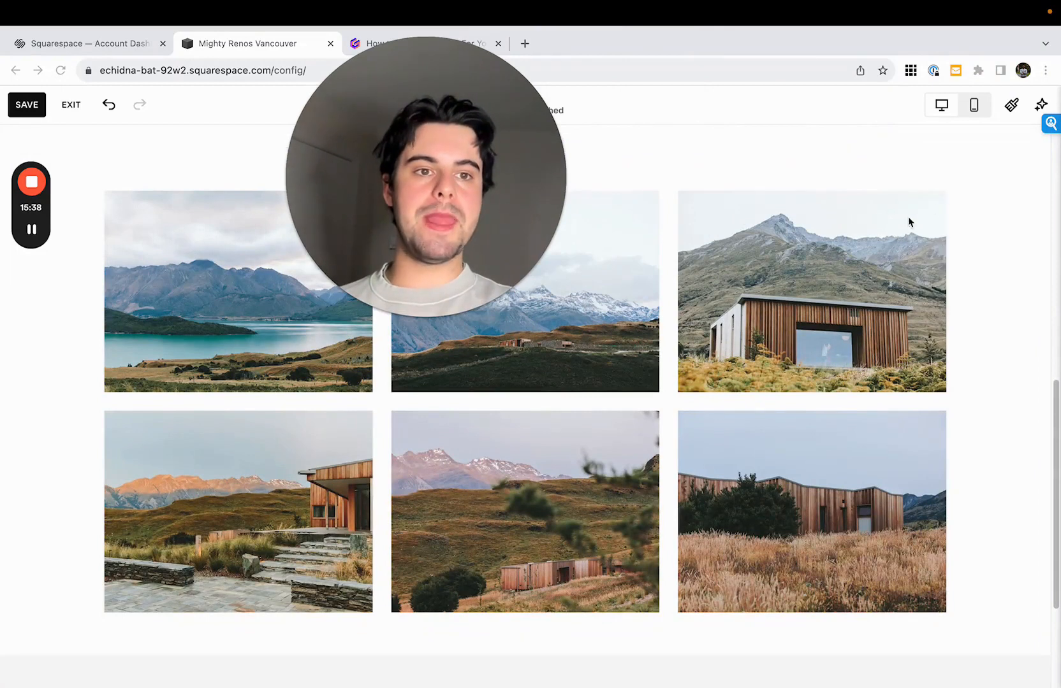
- Set the gallery section's layout to 2 columns and turn on captions
left_click(819, 262)
left_click(1006, 219)
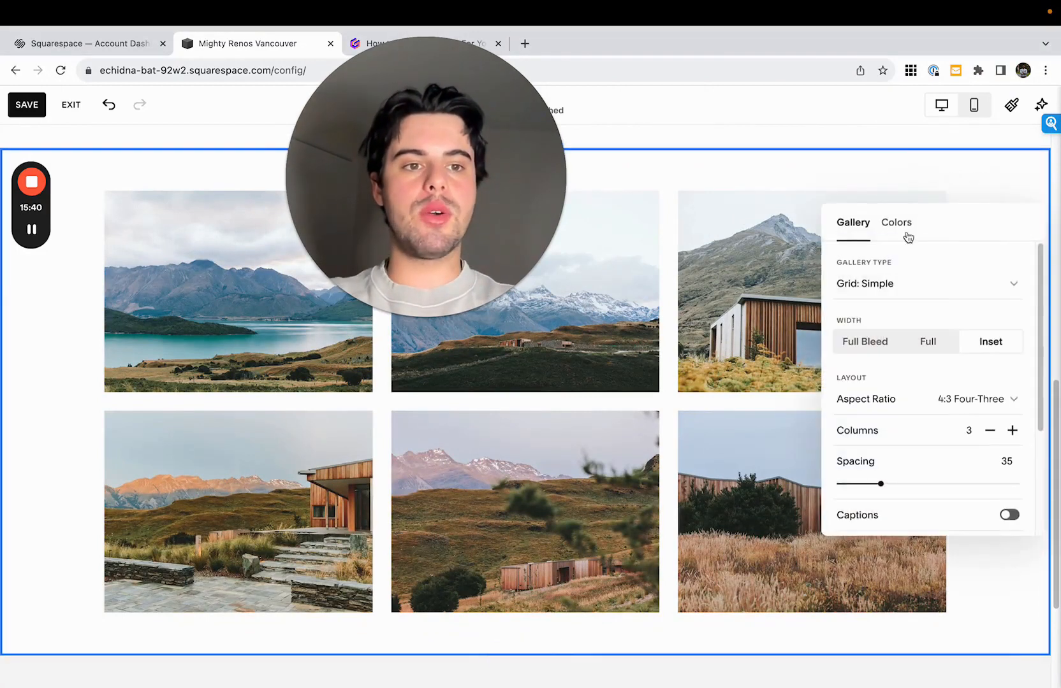
left_click(992, 432)
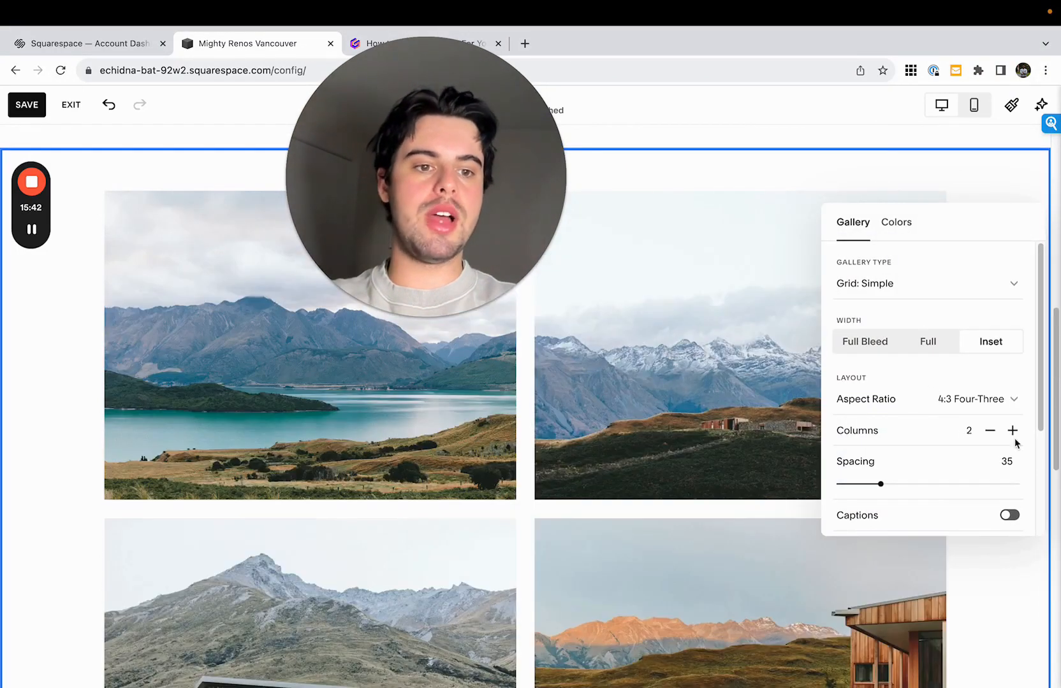
scroll(883, 434, "down", 2)
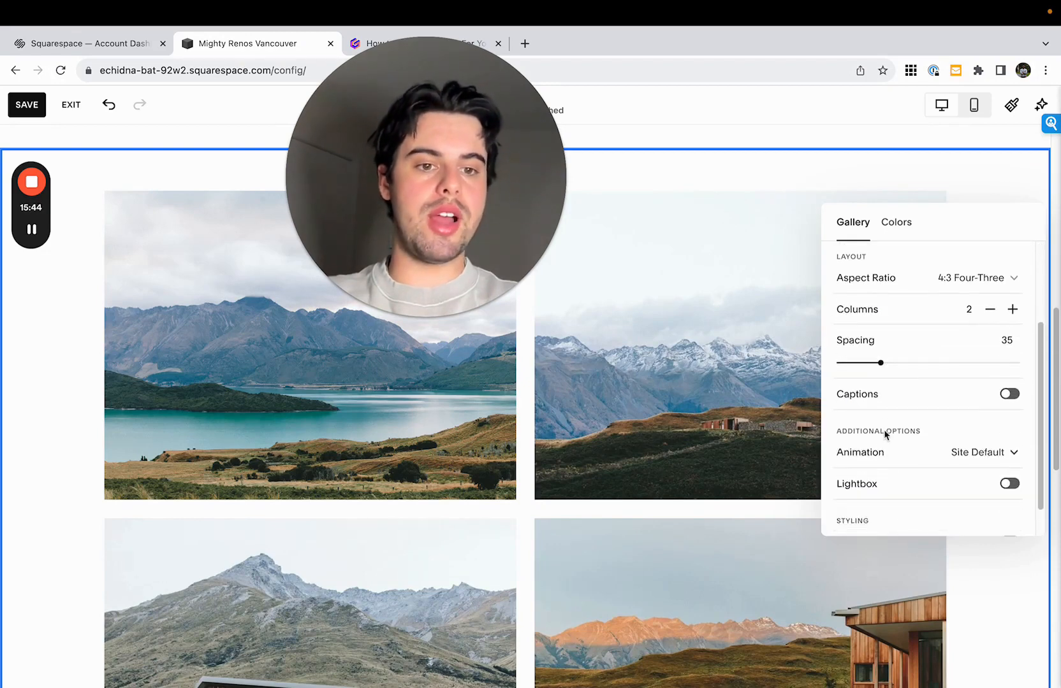
left_click(1013, 393)
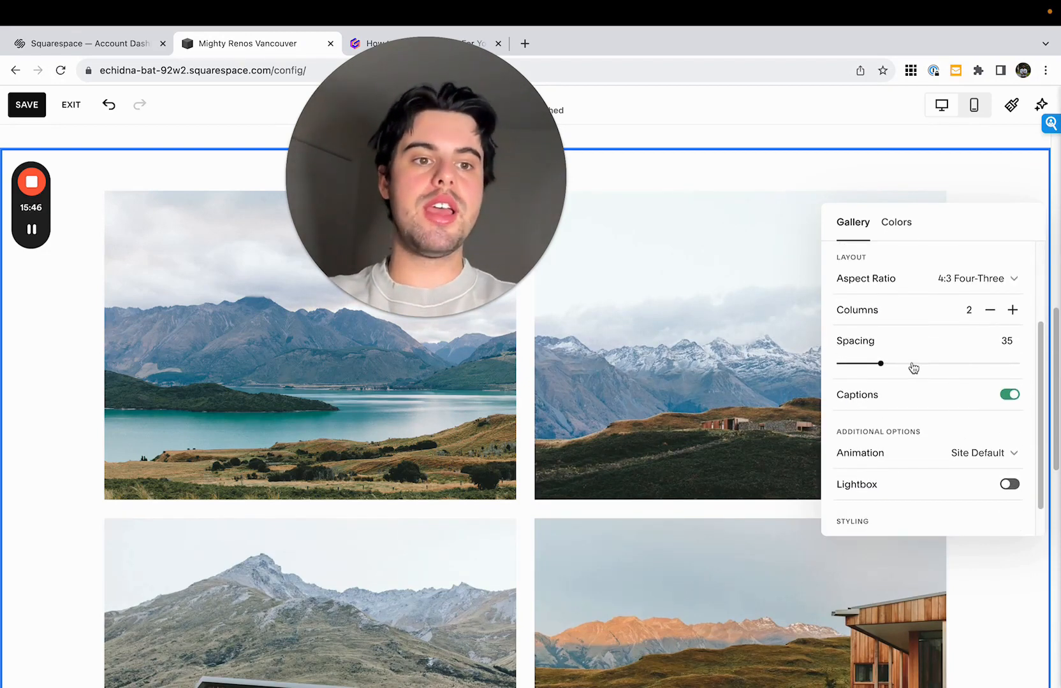
scroll(926, 255, "up", 2)
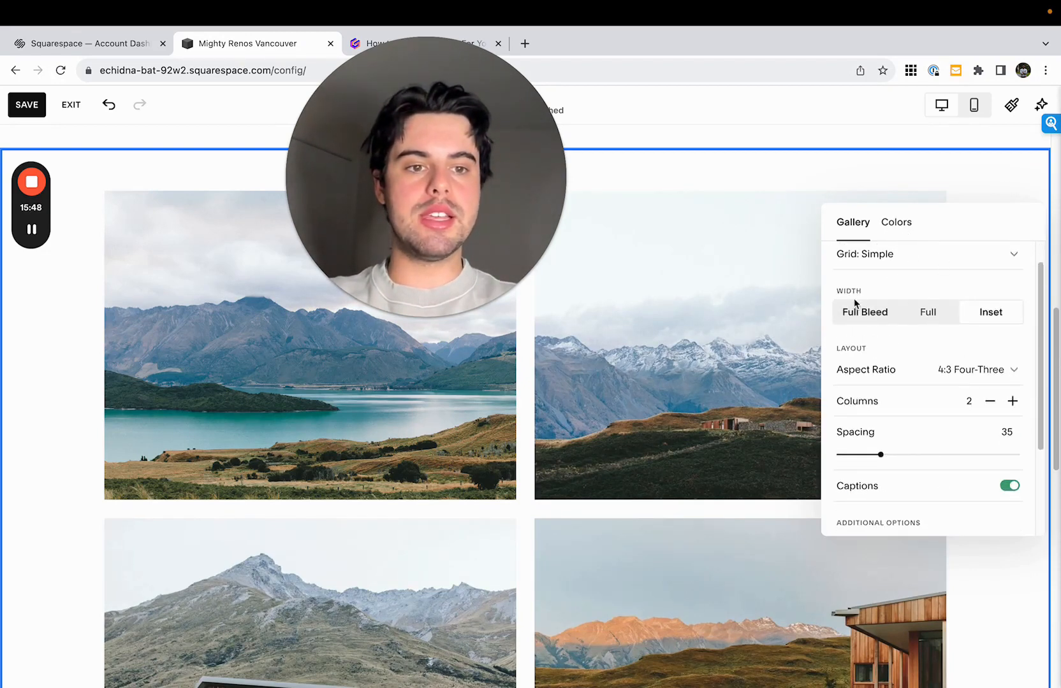
- Caption the first two gallery images "North Van Bathroom Renovation: Before" and "North Van Bathroom Renovation: After"
left_click(730, 296)
left_click(982, 184)
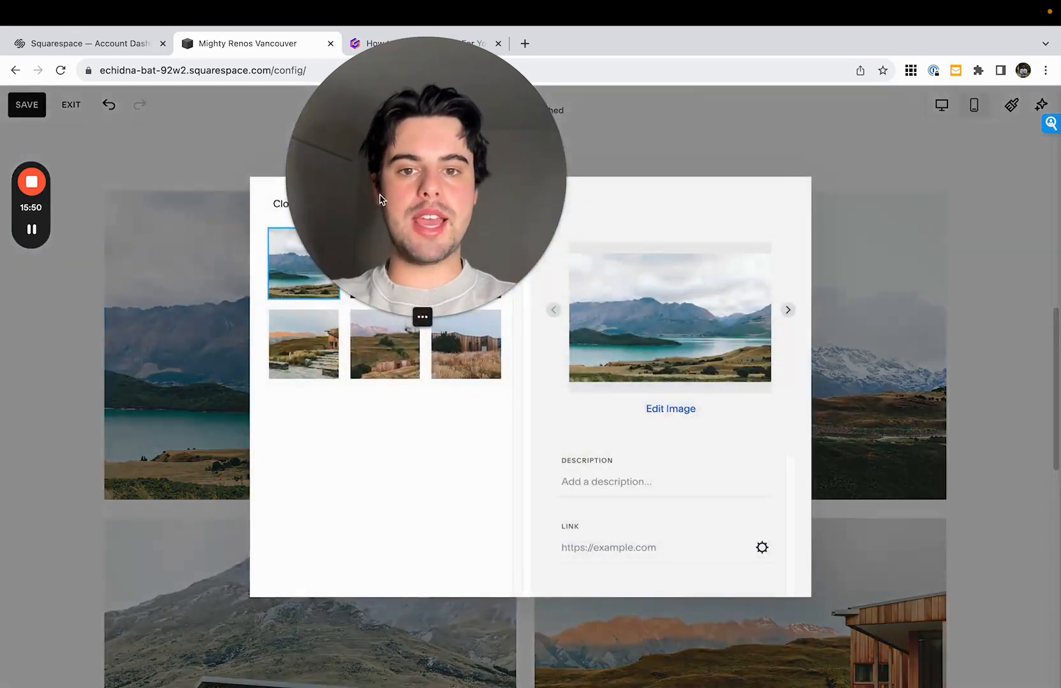
left_click(575, 480)
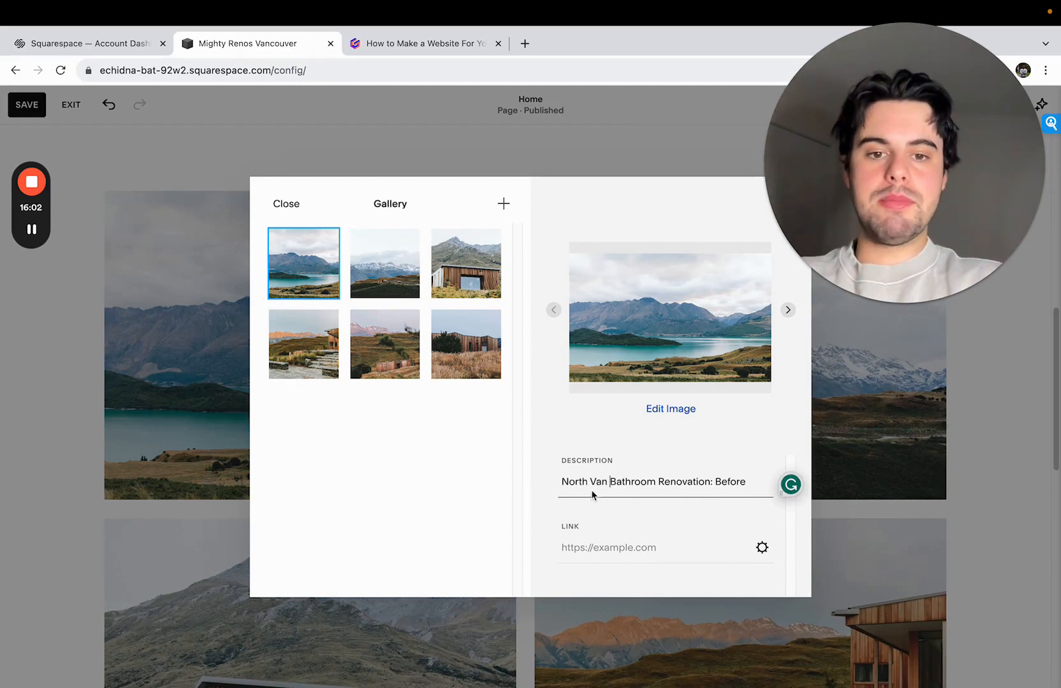
left_click(402, 308)
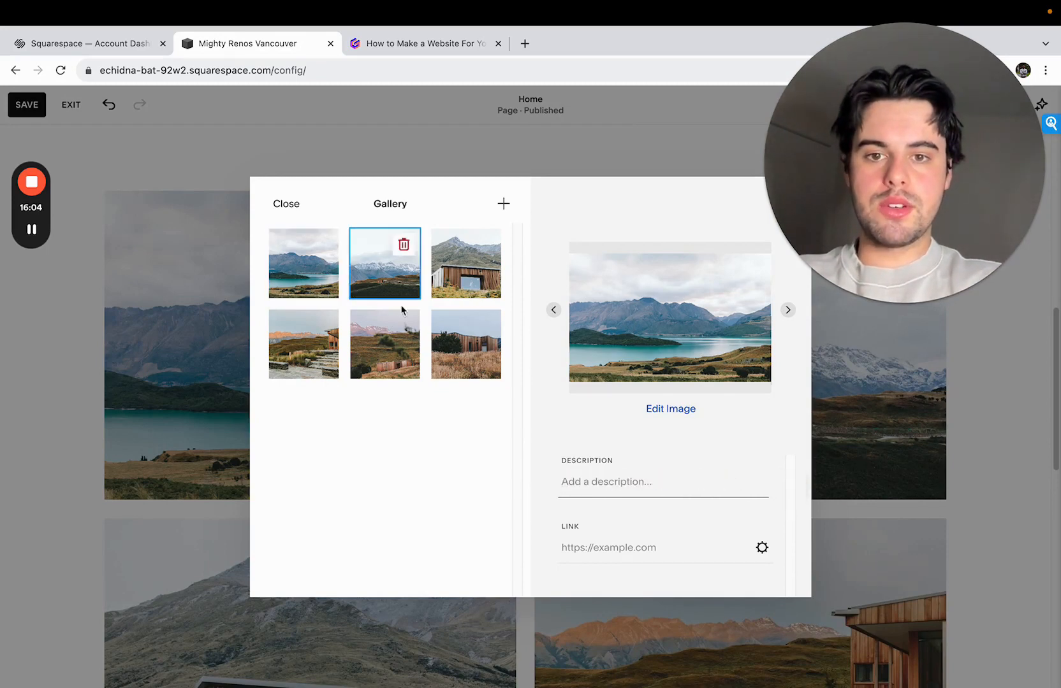
left_click(695, 483)
type("North Van Bathroom Renovation: Before")
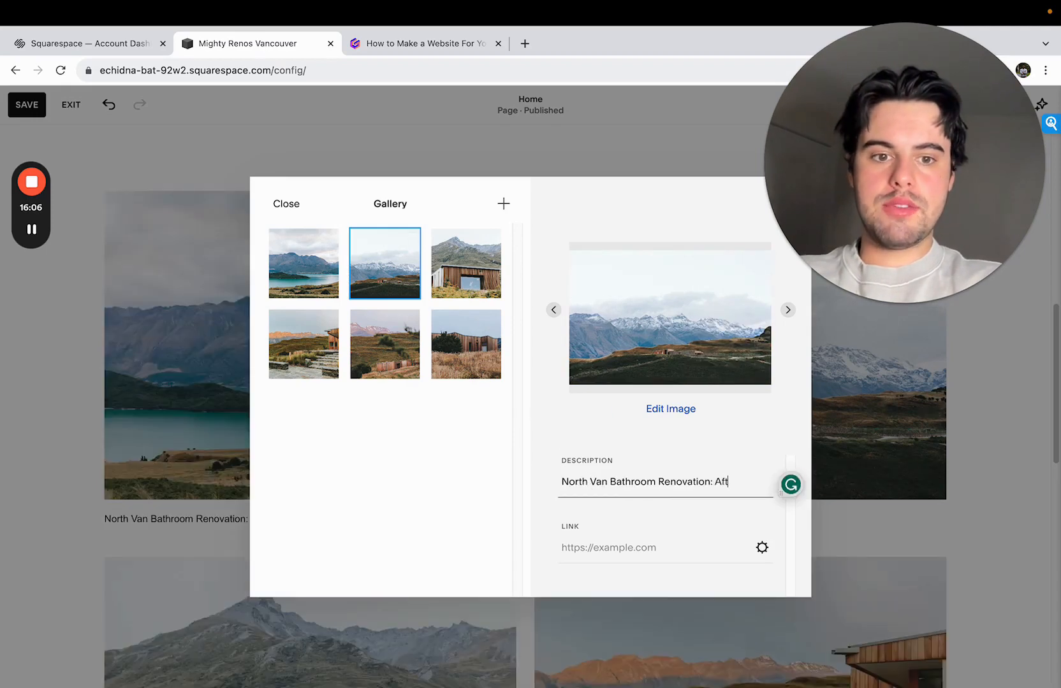
- Caption the third and fourth gallery images "North Van Kitchen Remodel: Before" and "North Van Kitchen Remodel: After"
left_click(459, 294)
left_click(585, 478)
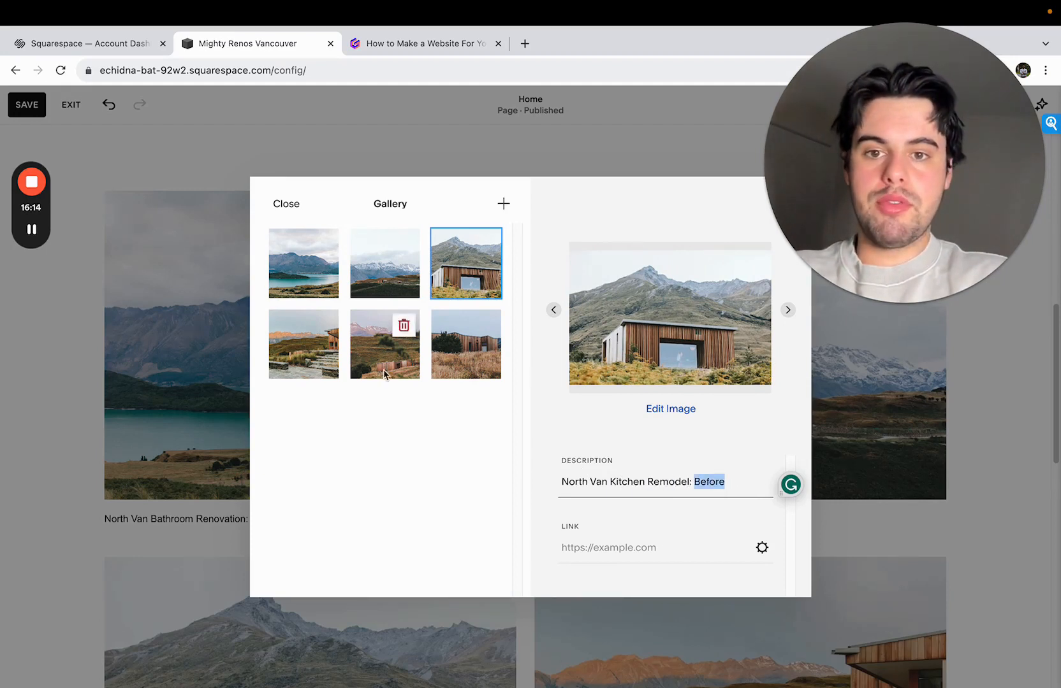
left_click(318, 375)
left_click(655, 490)
left_click(485, 252)
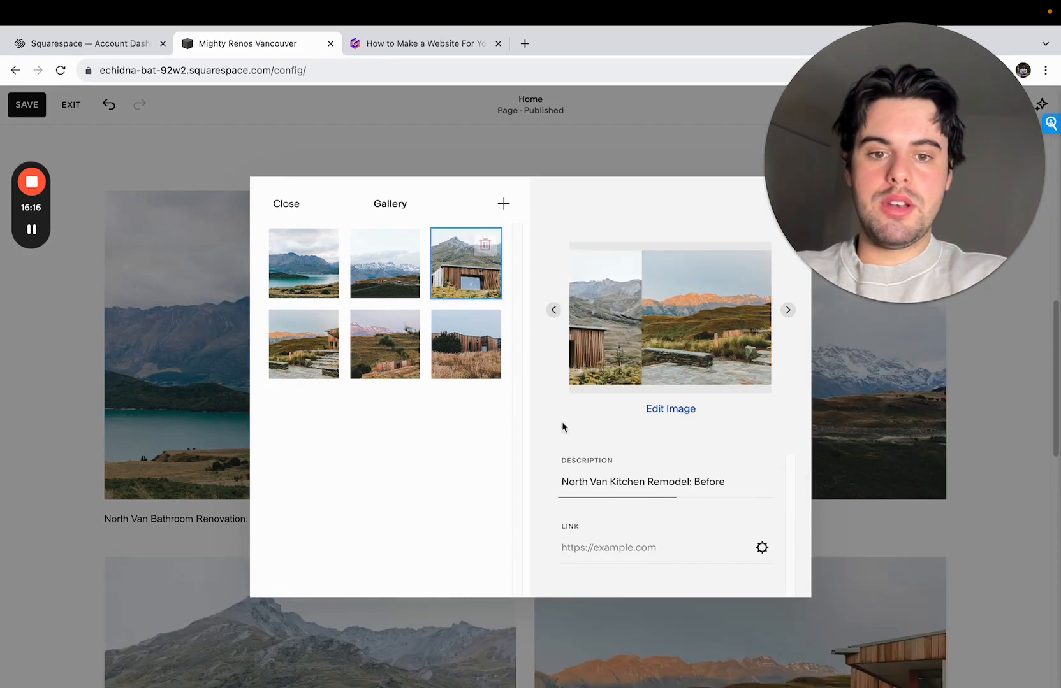
left_click(585, 478)
left_click(303, 344)
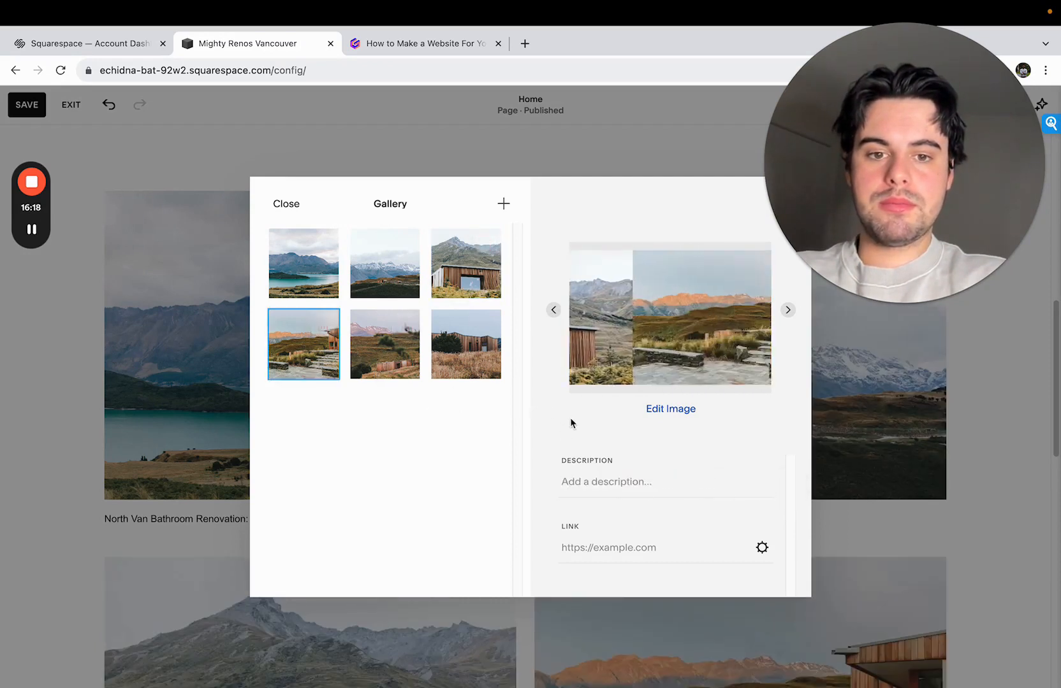
left_click(623, 486)
type("North Van Kitchen Remodel: Before")
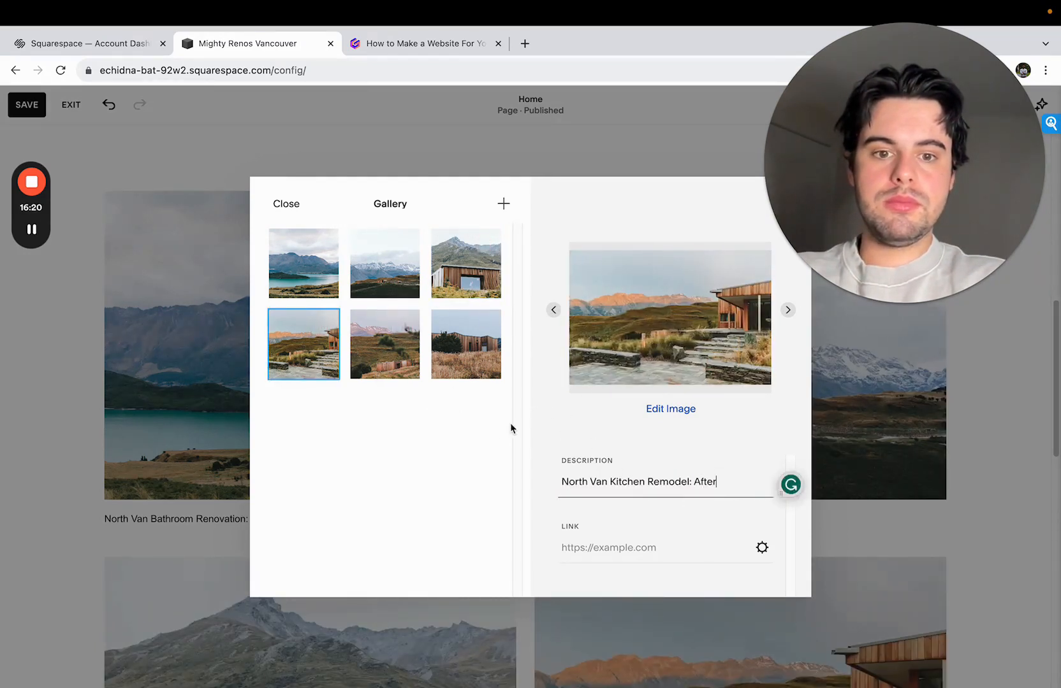
- Enter "North Van Kitchen Renovation: Before" as the description of the fifth and sixth gallery images and close the gallery editor
left_click(385, 345)
left_click(594, 481)
type("North Van Kitchen Remodel: Before")
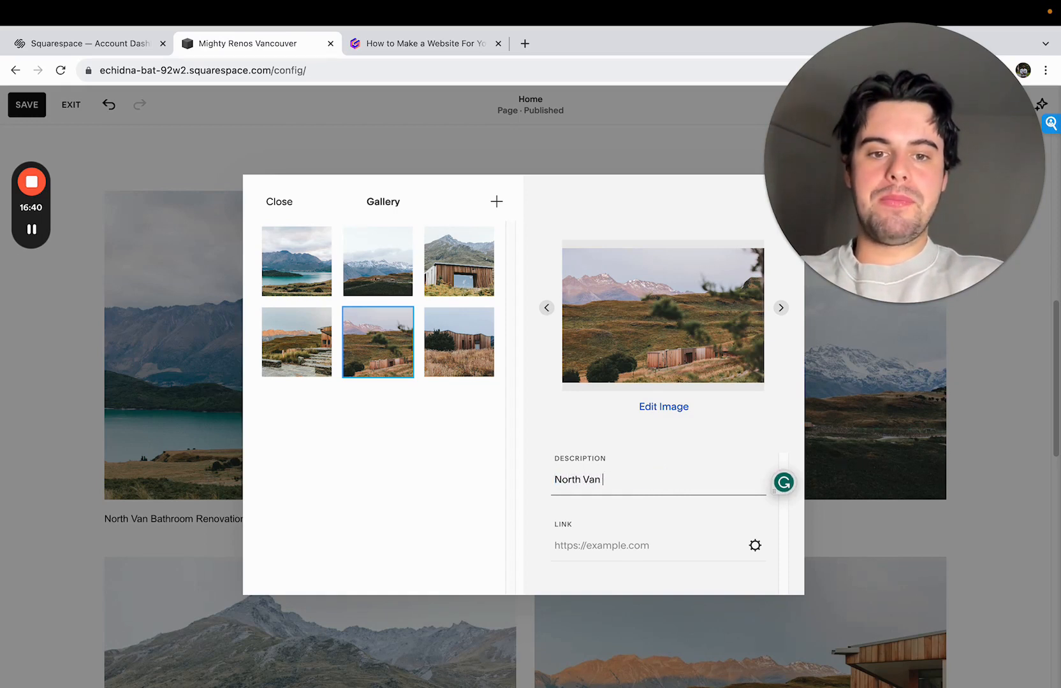
type("Kitchen Renov")
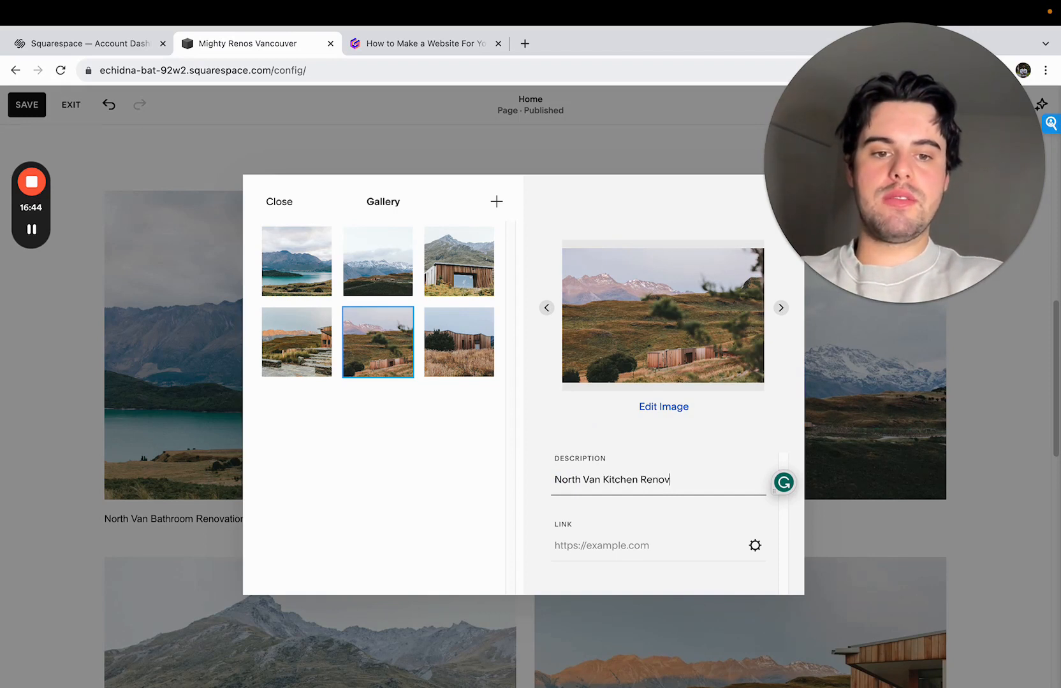
type("ation: Before")
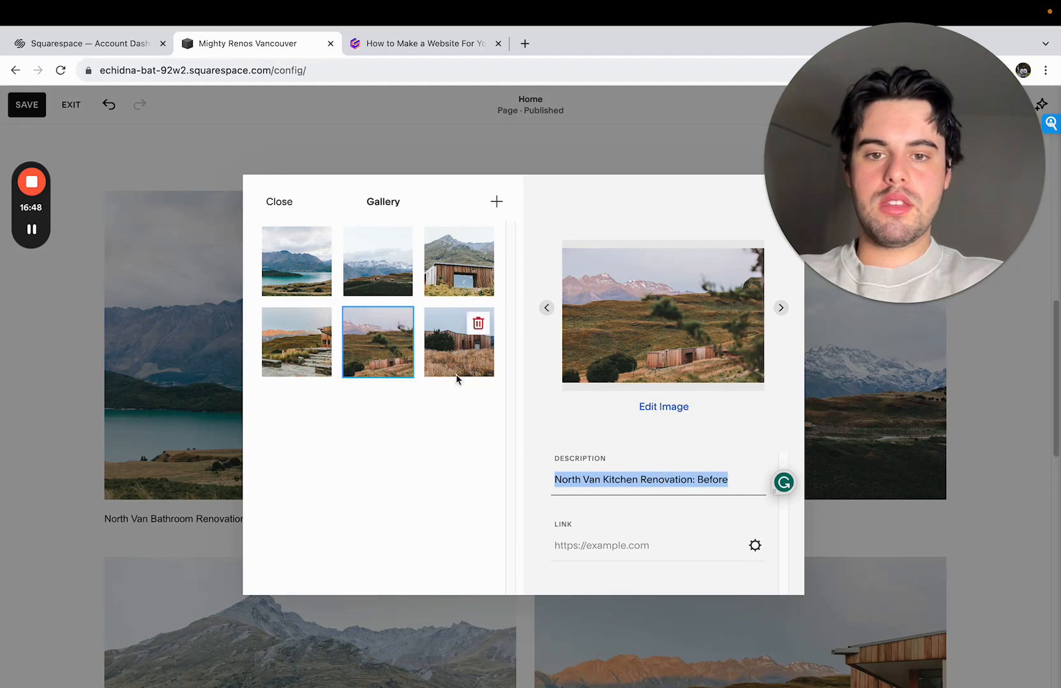
left_click(456, 375)
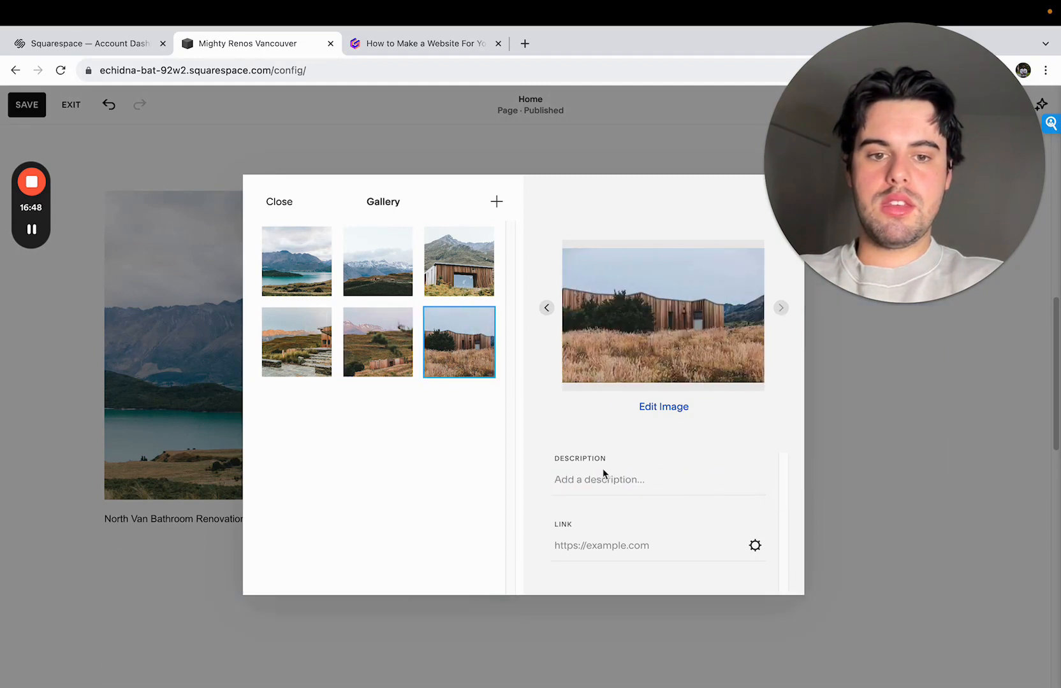
left_click(603, 471)
type("North Van Kitchen Renovation: Before")
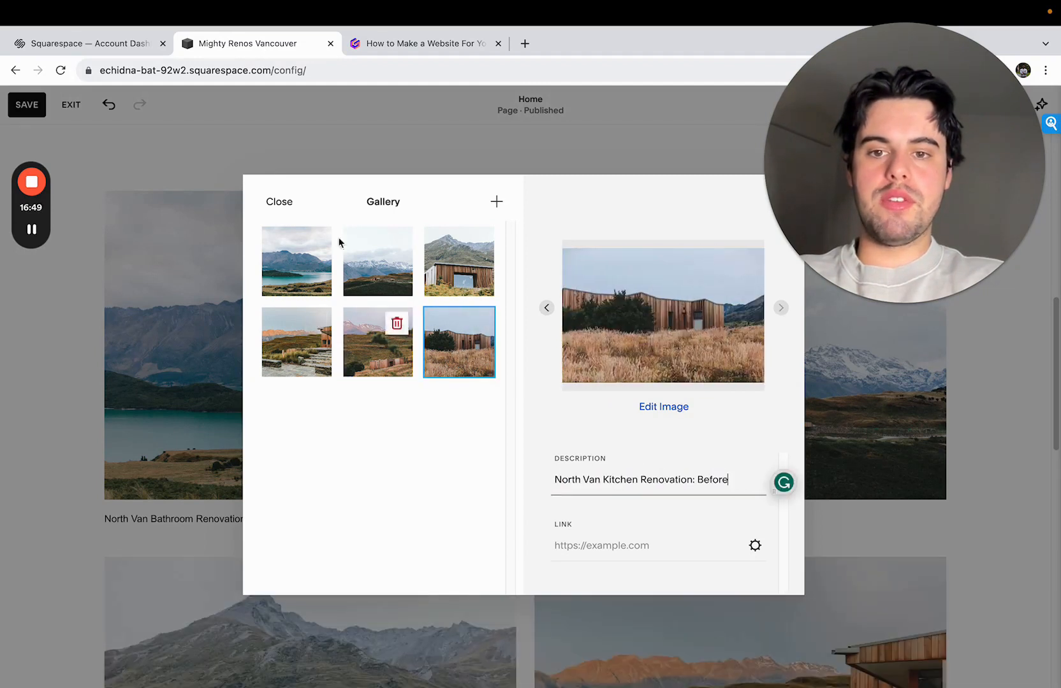
left_click(279, 203)
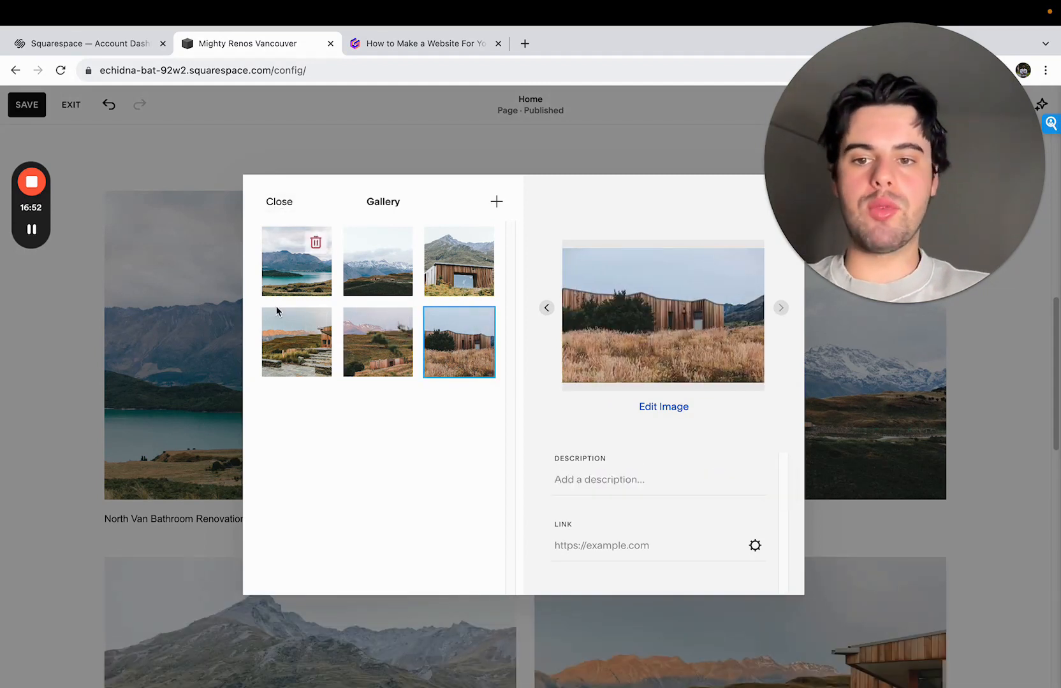
- Review the captioned gallery and look through its sources for adding images, My Library and Free Images, without adding any
scroll(205, 466, "down", 7)
scroll(302, 412, "down", 3)
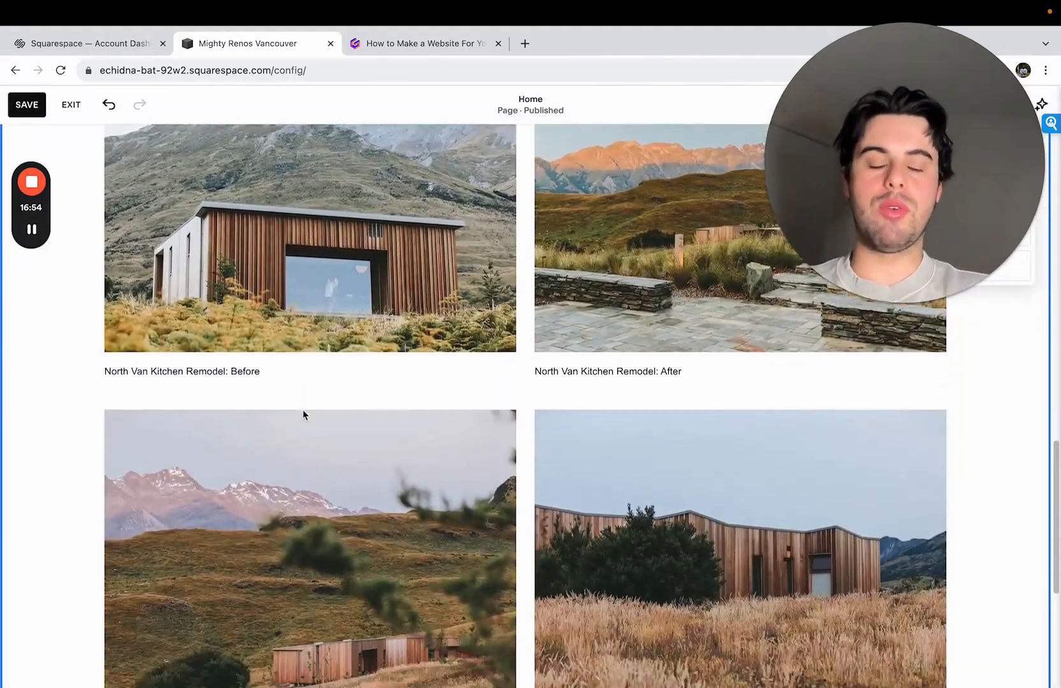
scroll(410, 439, "down", 12)
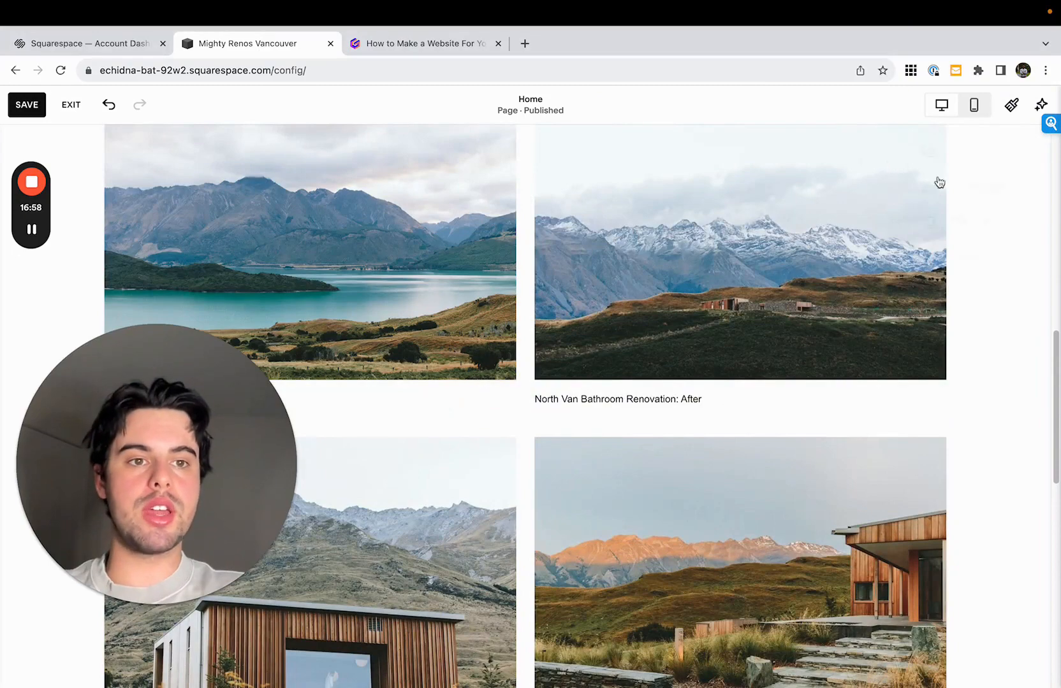
left_click(959, 159)
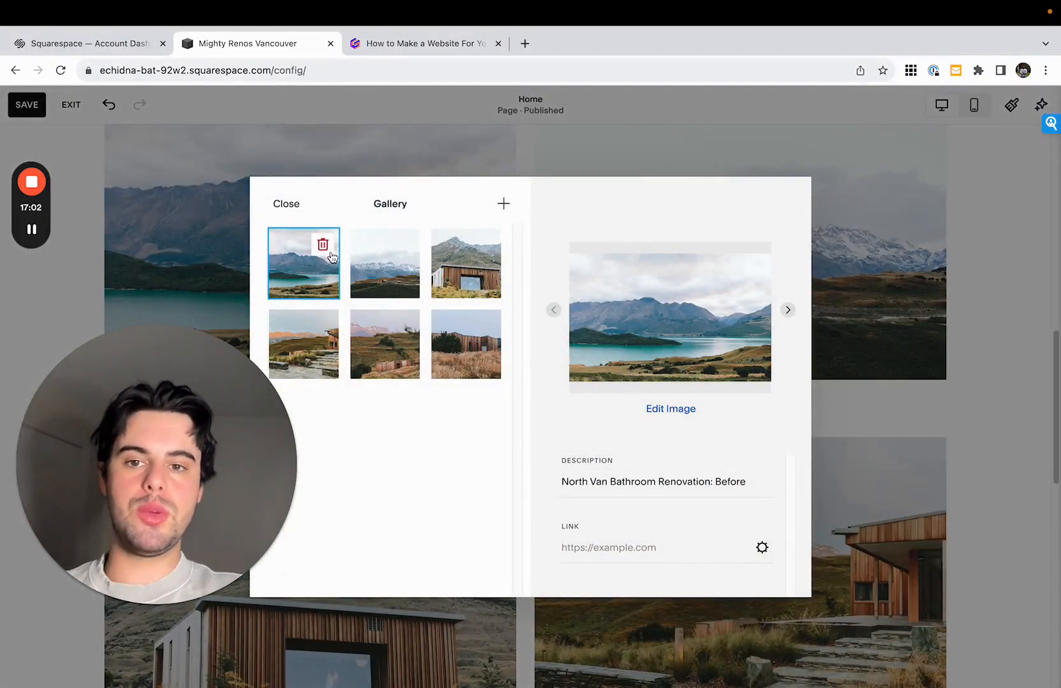
left_click(504, 207)
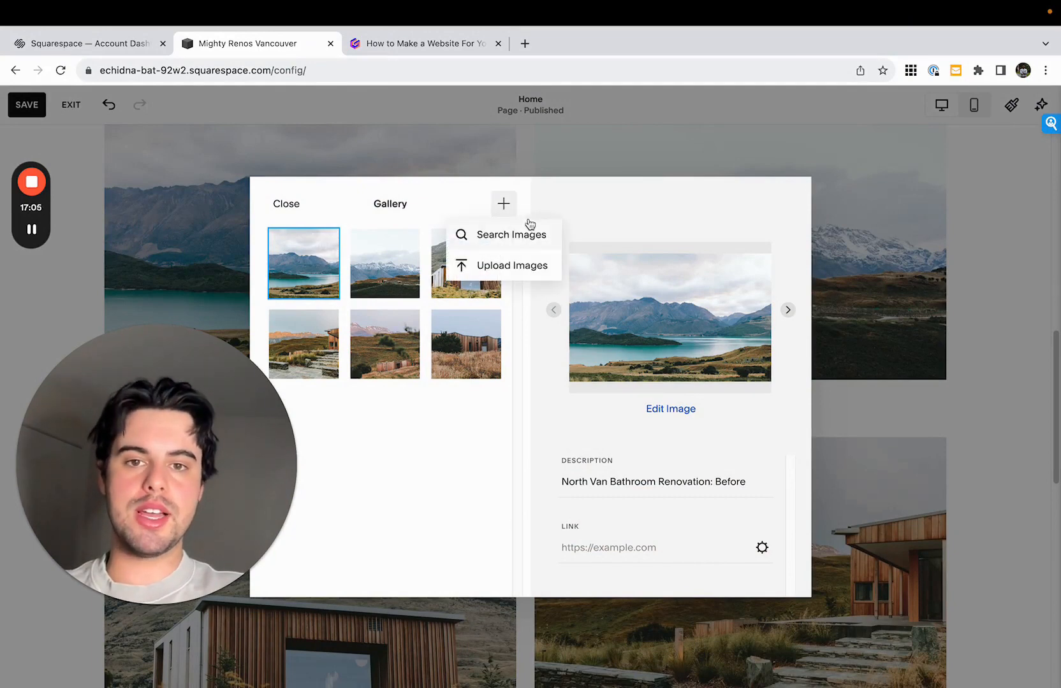
left_click(517, 269)
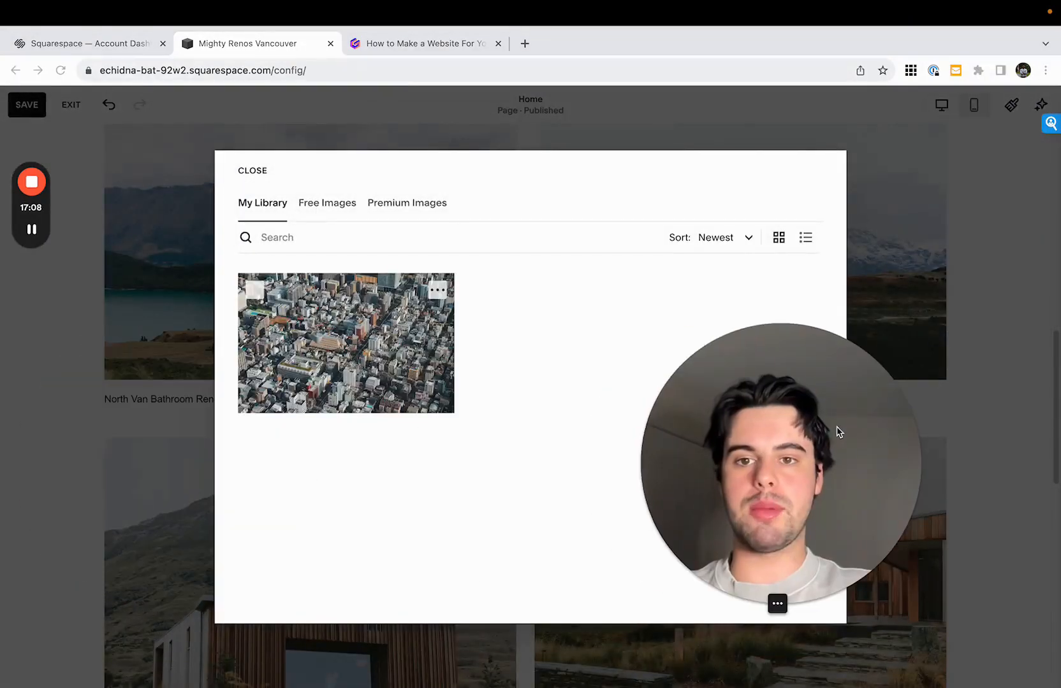
left_click(332, 205)
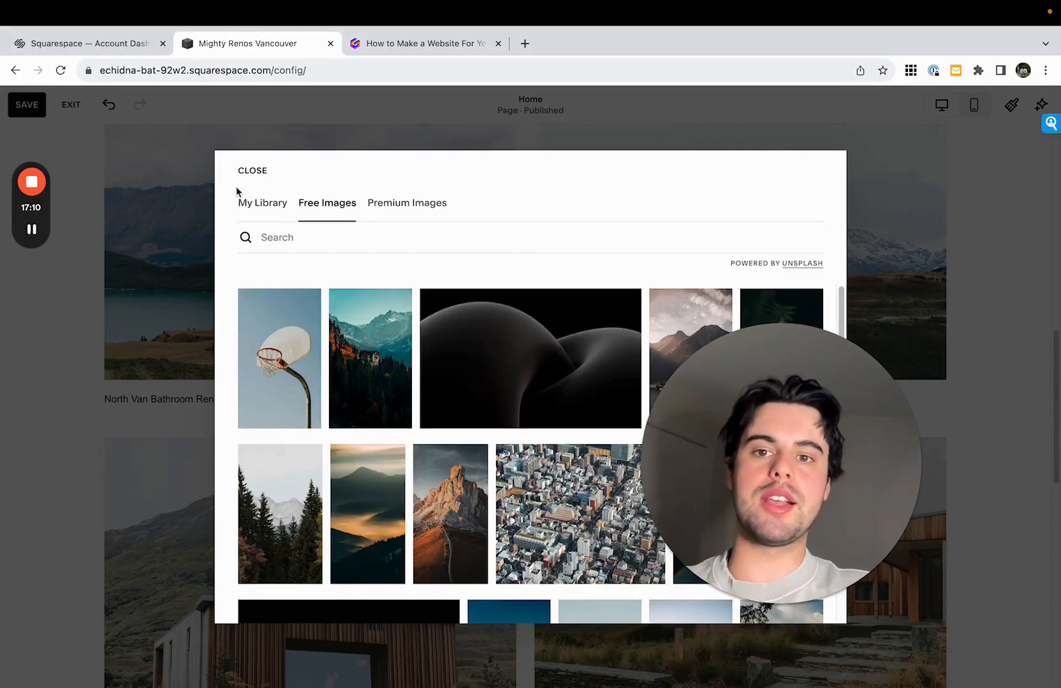
left_click(349, 236)
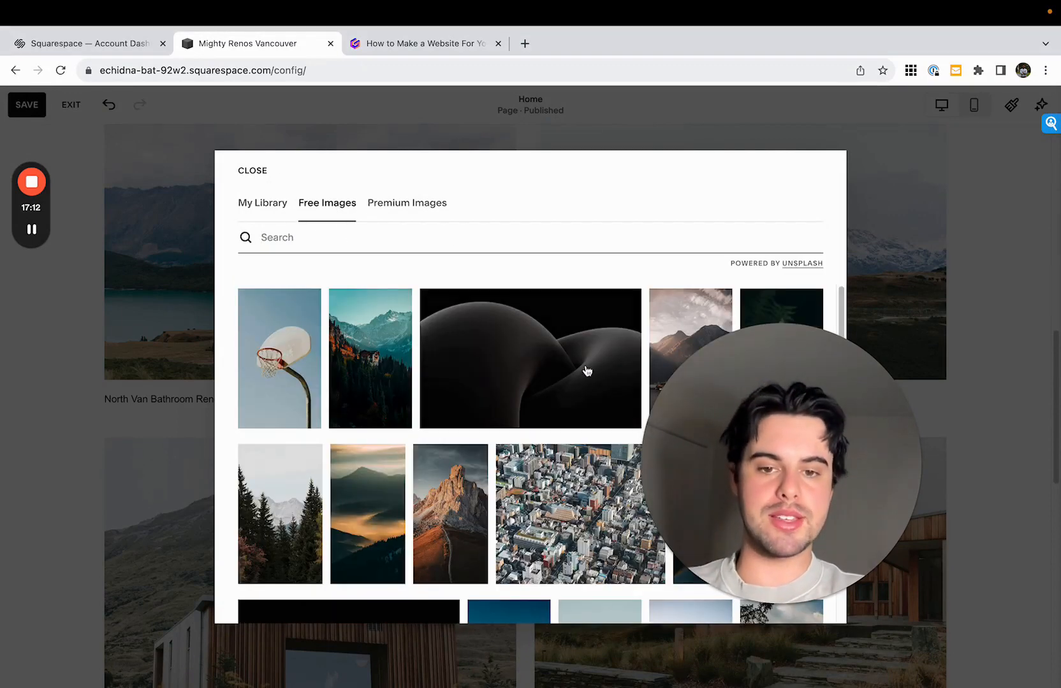
left_click_drag(718, 408, 840, 108)
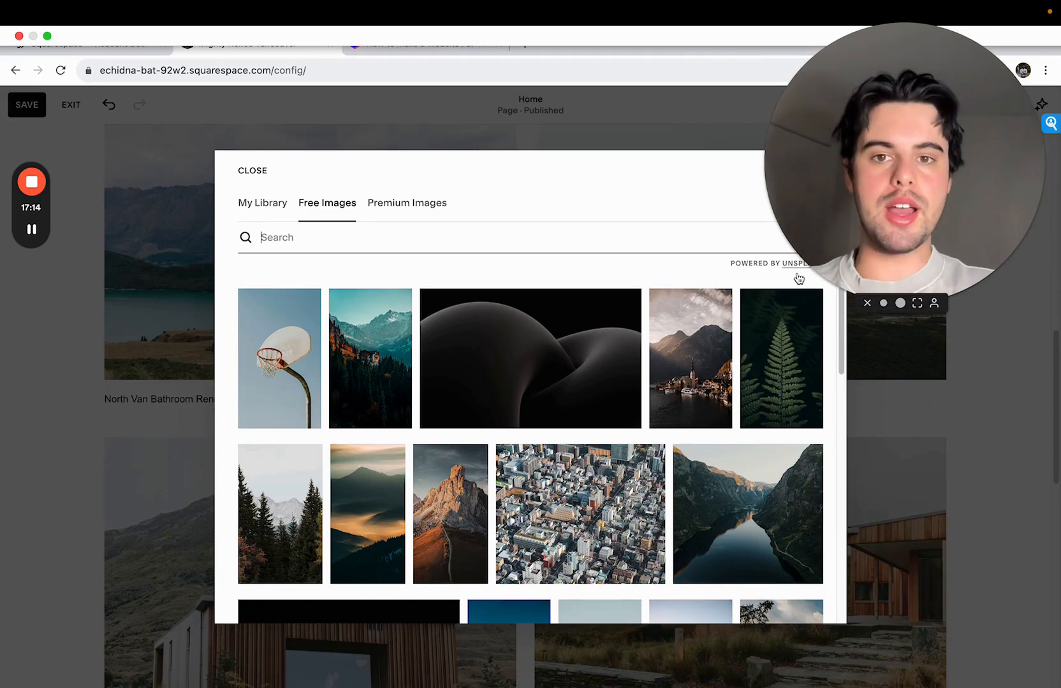
left_click(252, 169)
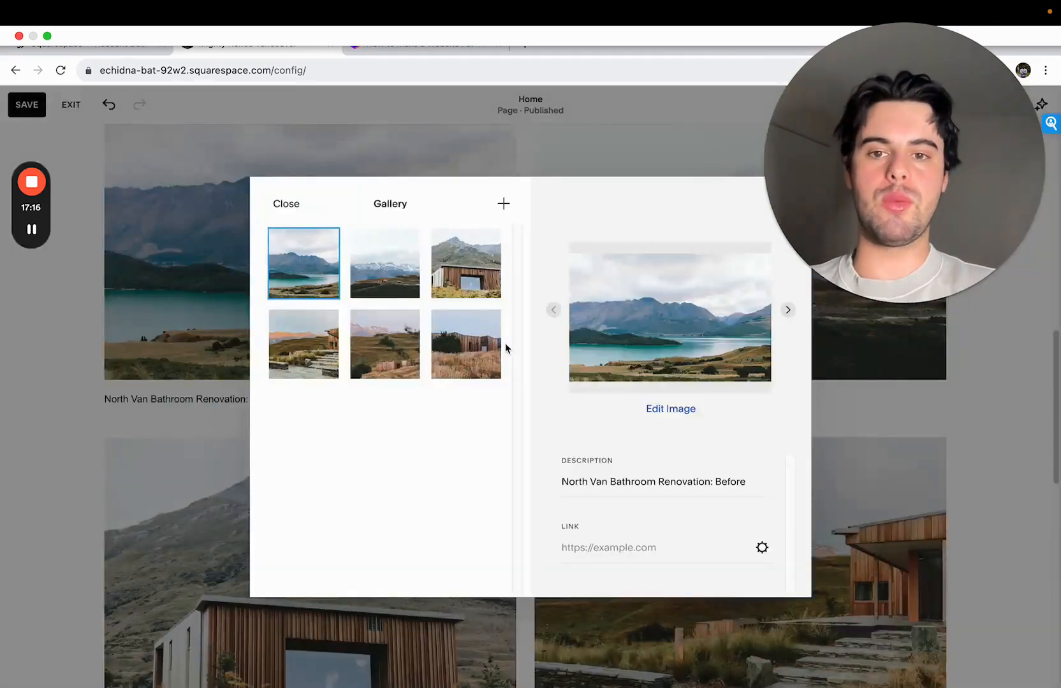
left_click(286, 203)
- Switch to the Gamma document and check the numbered list of required website sections, from social proof to services
scroll(527, 304, "up", 15)
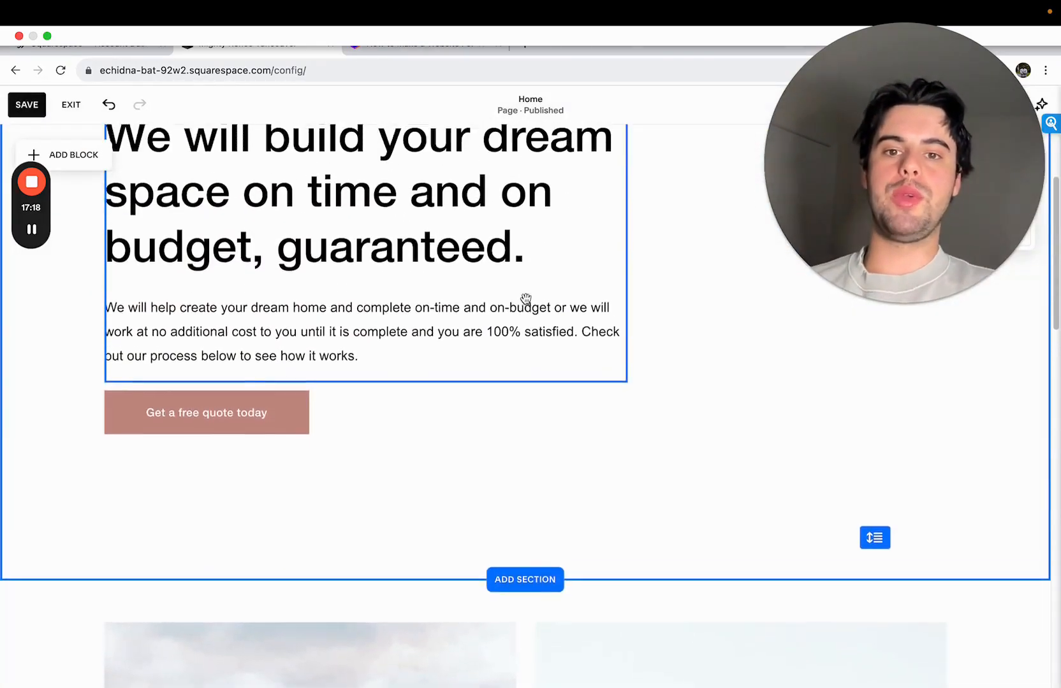
left_click(395, 69)
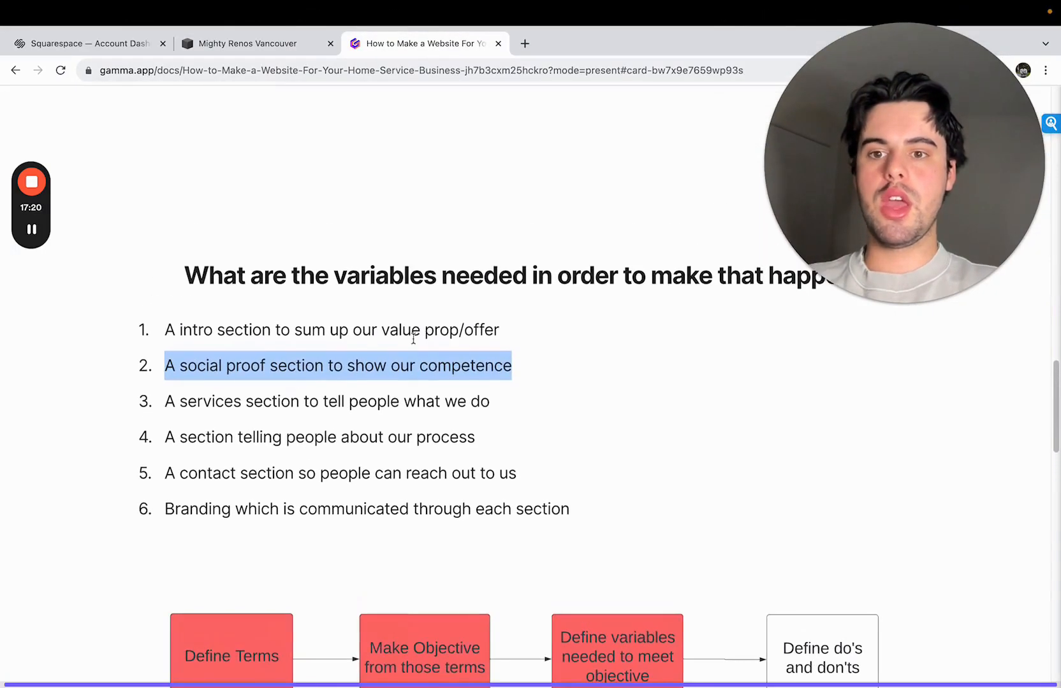
left_click(185, 367)
left_click_drag(166, 368, 140, 405)
left_click(542, 371)
scroll(248, 455, "down", 2)
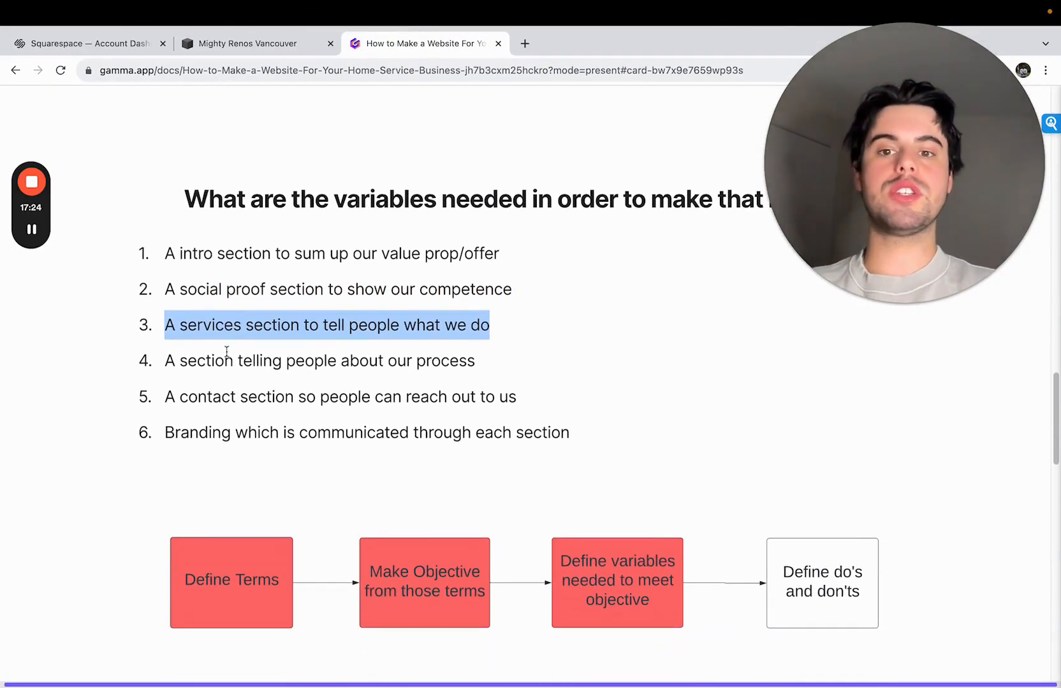
- Switch back to the Squarespace Home page editor and open the Services layouts for a new section below the gallery
left_click(260, 39)
scroll(304, 244, "down", 15)
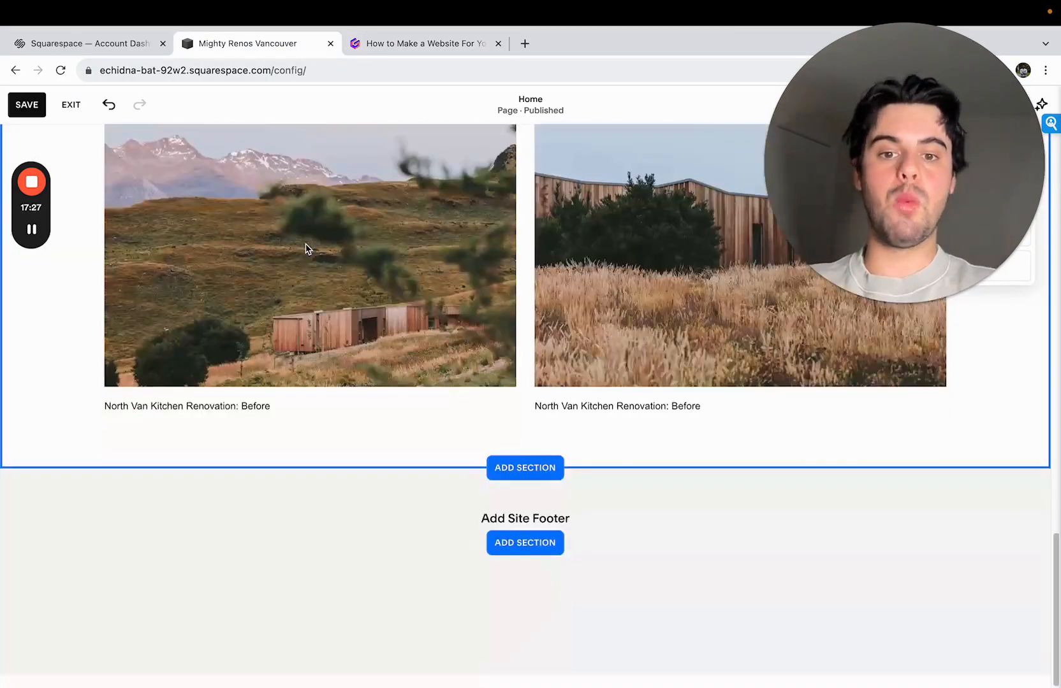
left_click(504, 470)
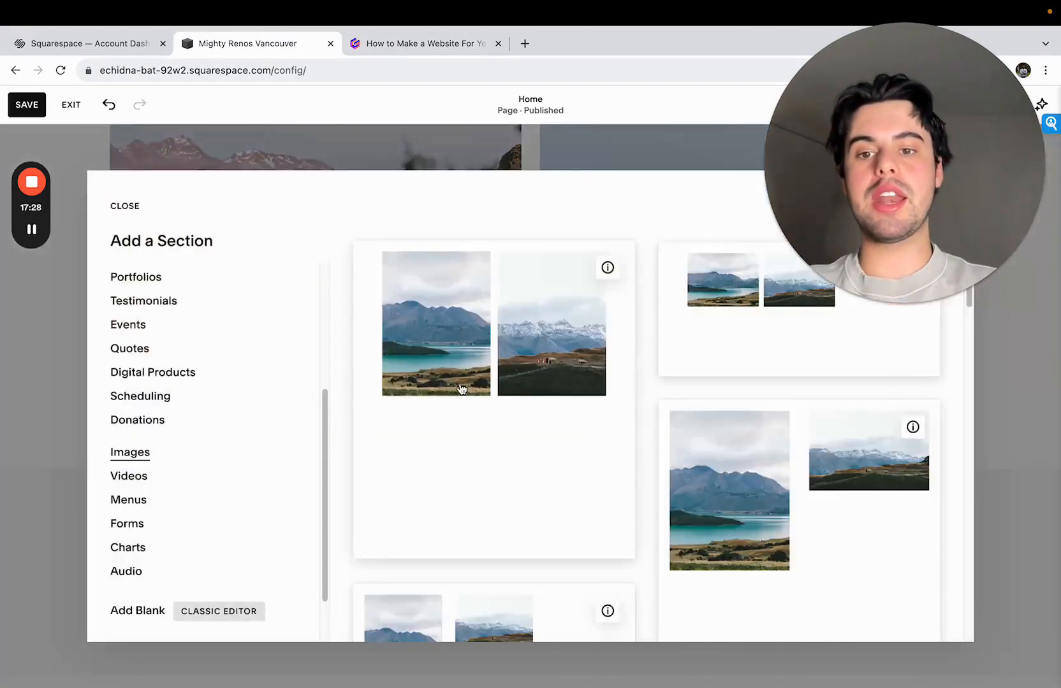
scroll(260, 351, "up", 4)
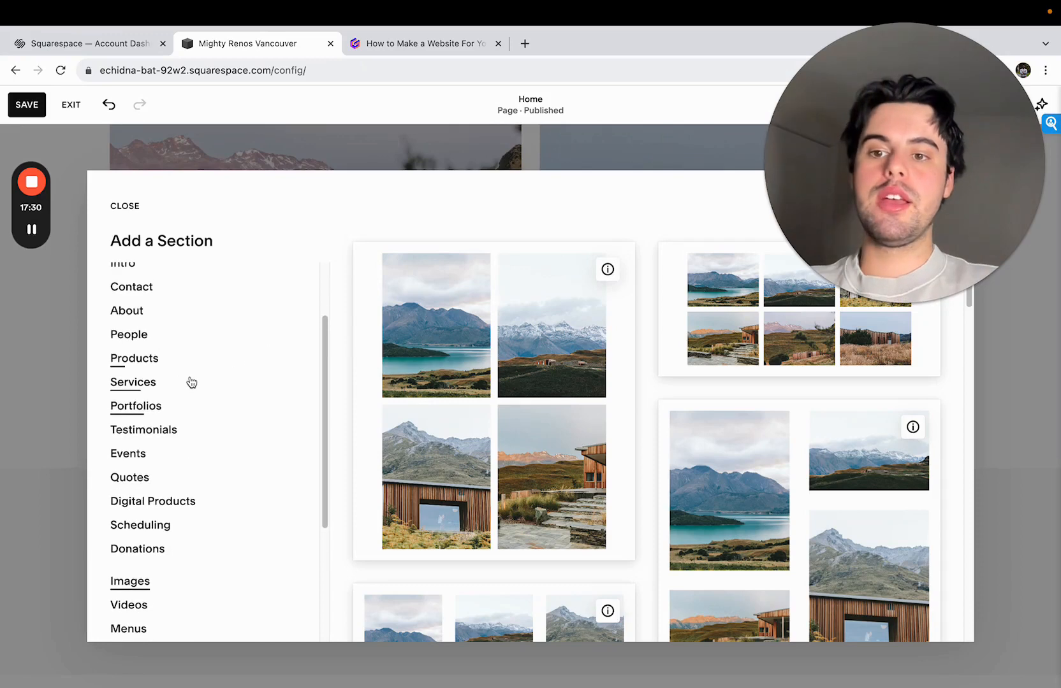
left_click(185, 382)
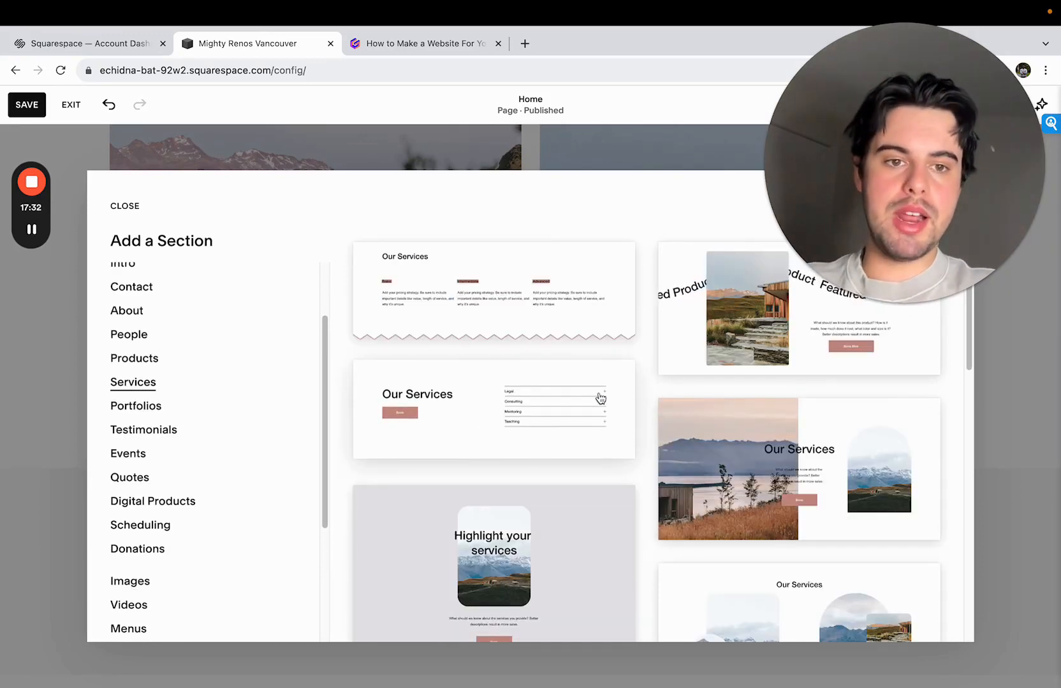
- Browse the service layouts and add the "Our Services" one with a Book button and an accordion list of services
left_click_drag(804, 184, 378, 184)
scroll(570, 475, "down", 10)
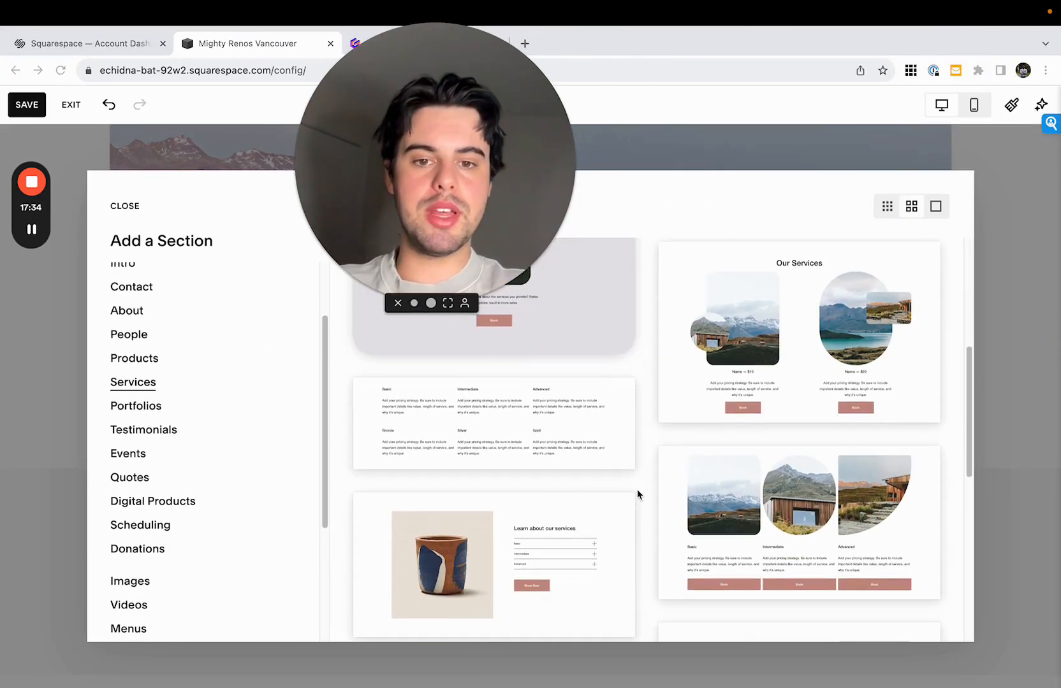
scroll(572, 479, "down", 5)
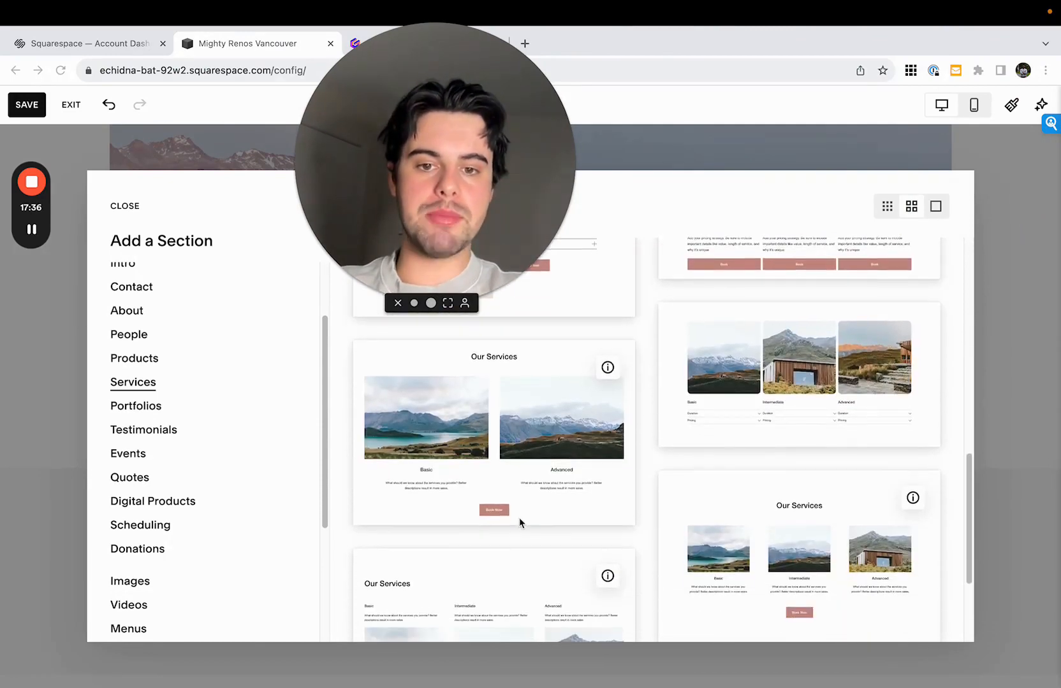
scroll(507, 516, "down", 3)
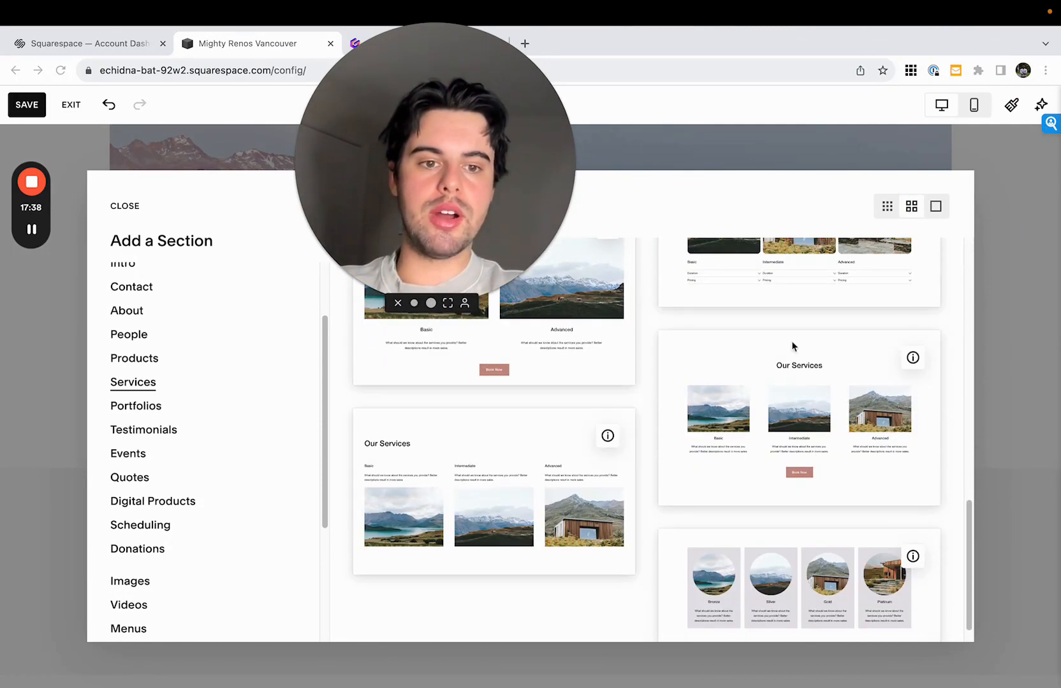
scroll(498, 427, "up", 5)
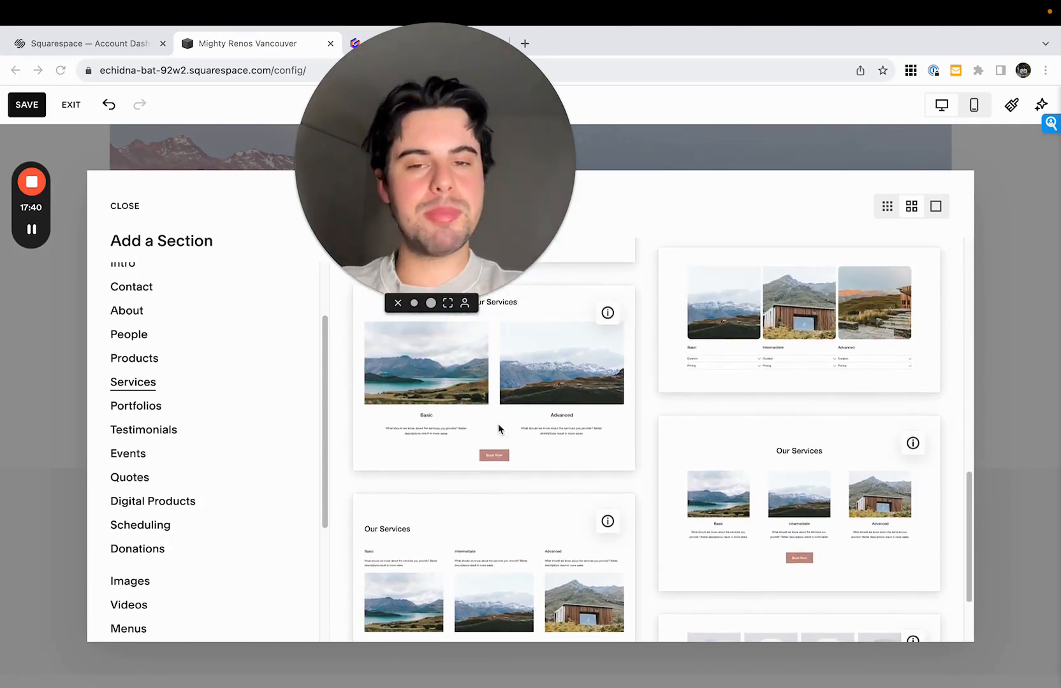
scroll(498, 425, "up", 2)
left_click_drag(458, 272, 881, 219)
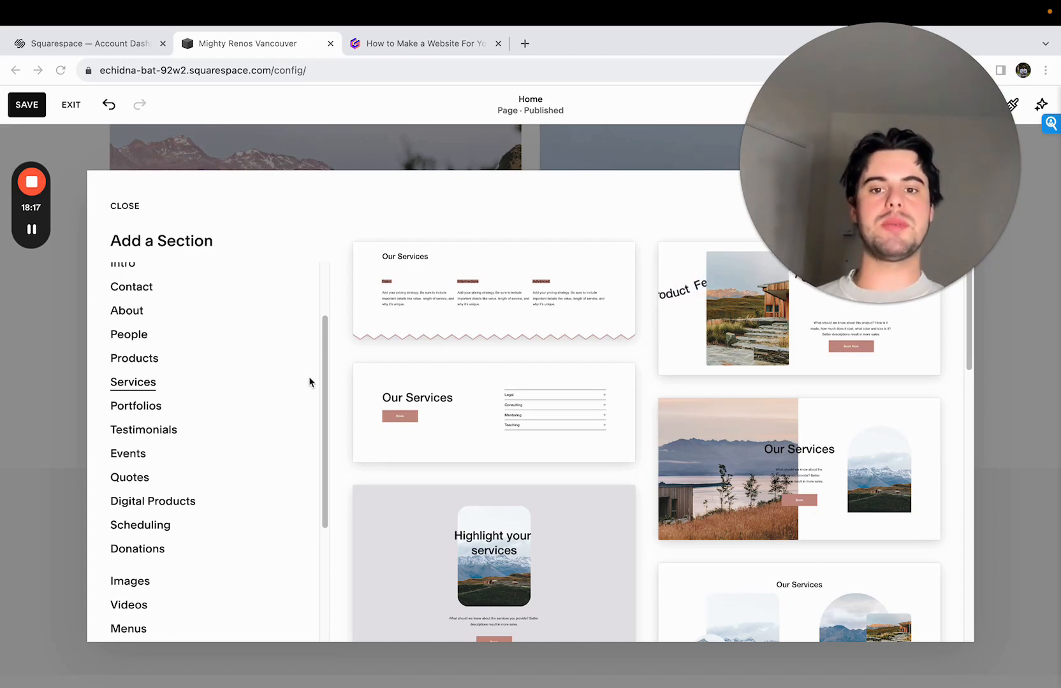
left_click(405, 414)
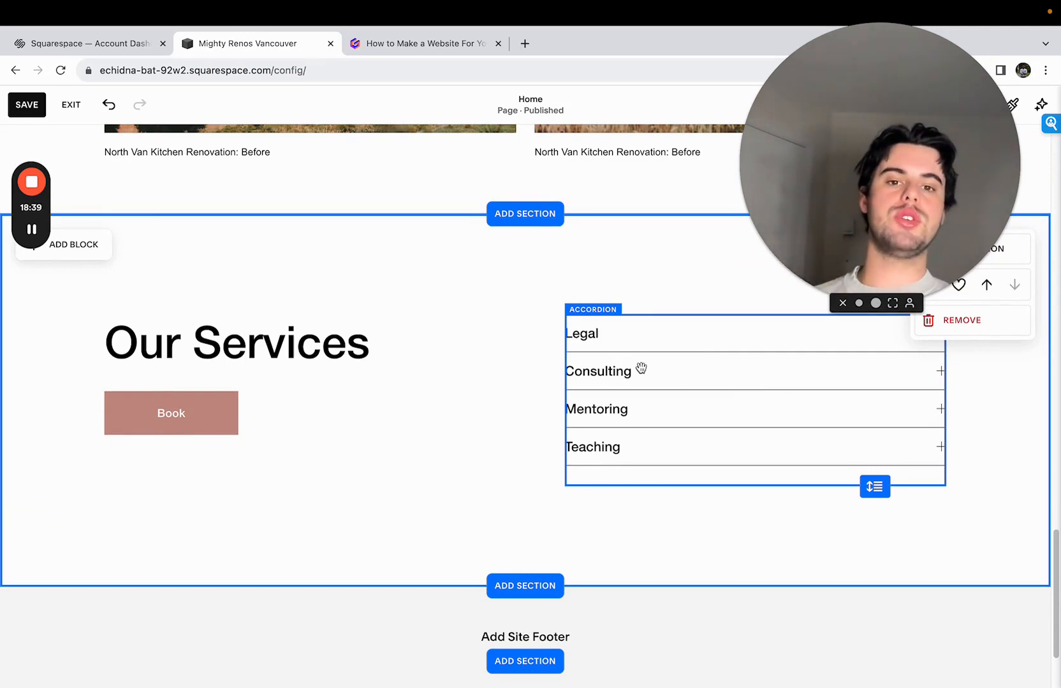
- Change the "Our Services" title to the Heading 2 style
double_click(317, 354)
left_click(253, 371)
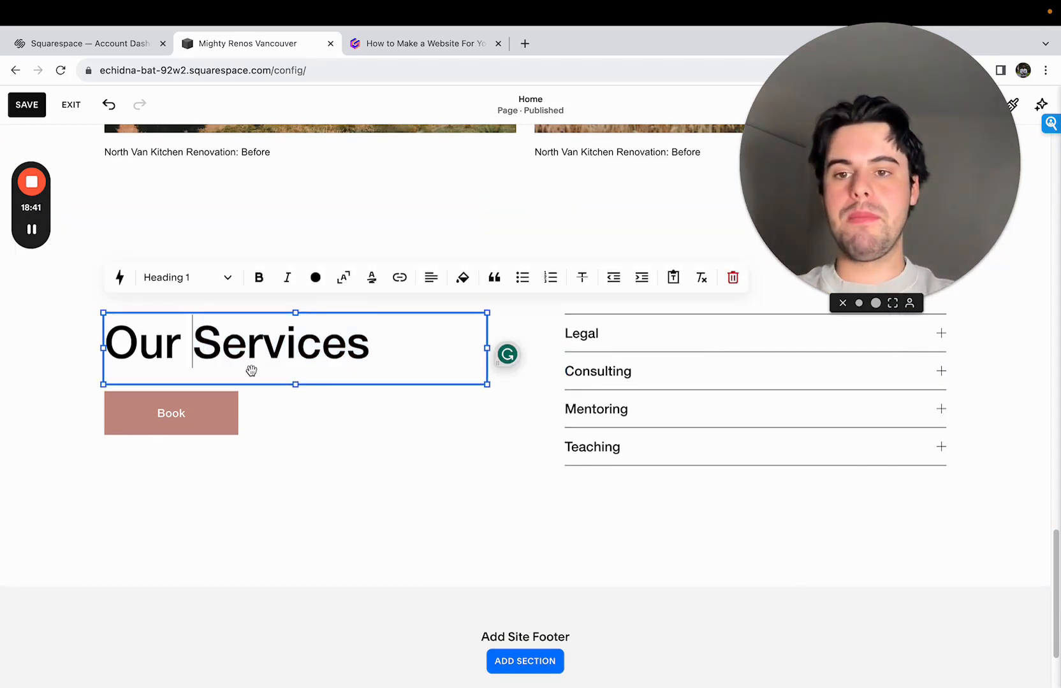
left_click(325, 418)
scroll(239, 415, "up", 1)
left_click(217, 392)
double_click(214, 393)
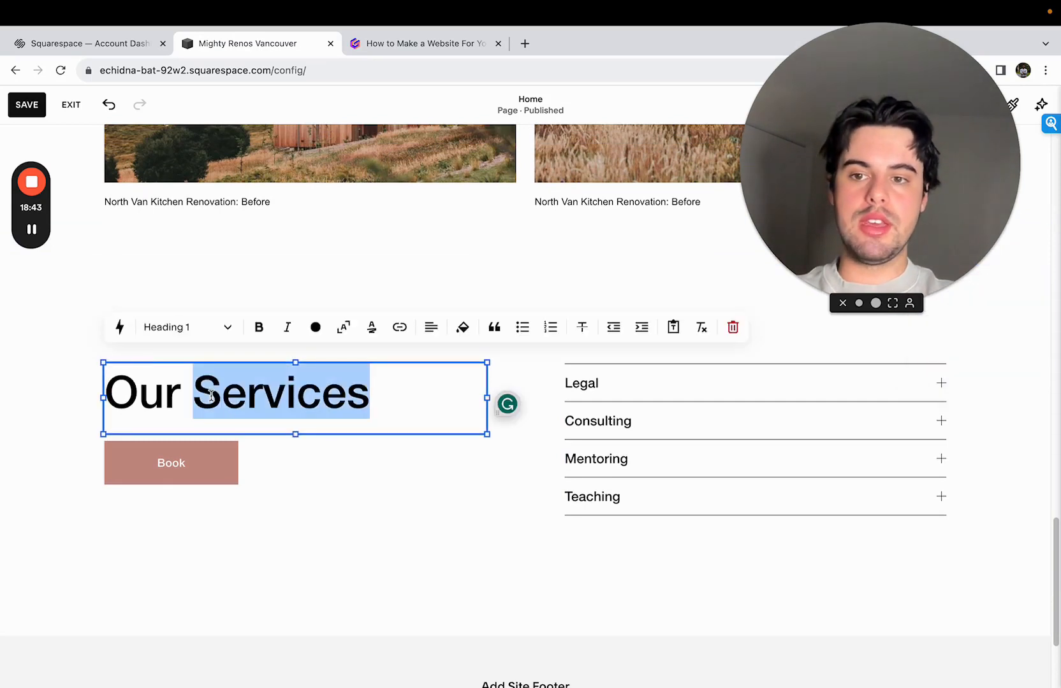
left_click(209, 328)
left_click(203, 395)
left_click(315, 385)
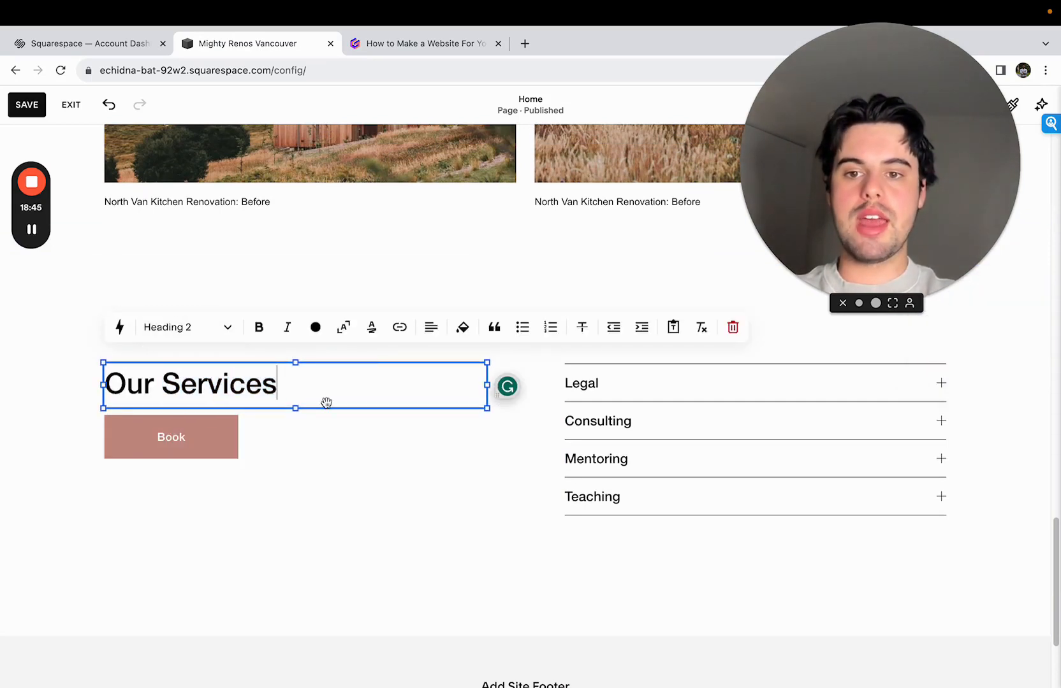
left_click(164, 383)
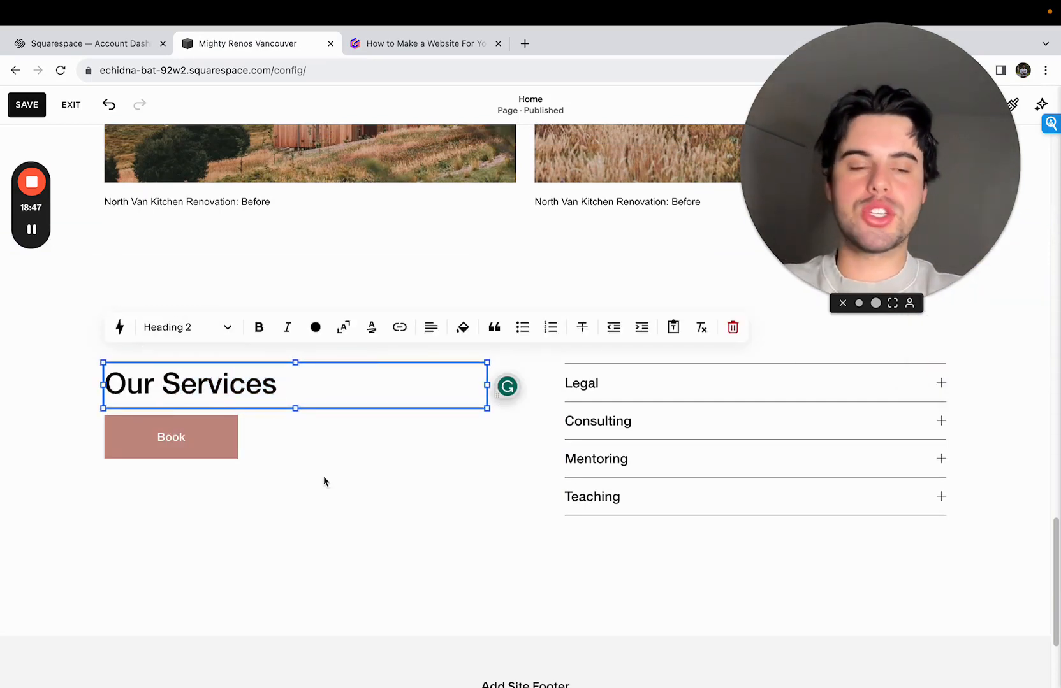
left_click(334, 439)
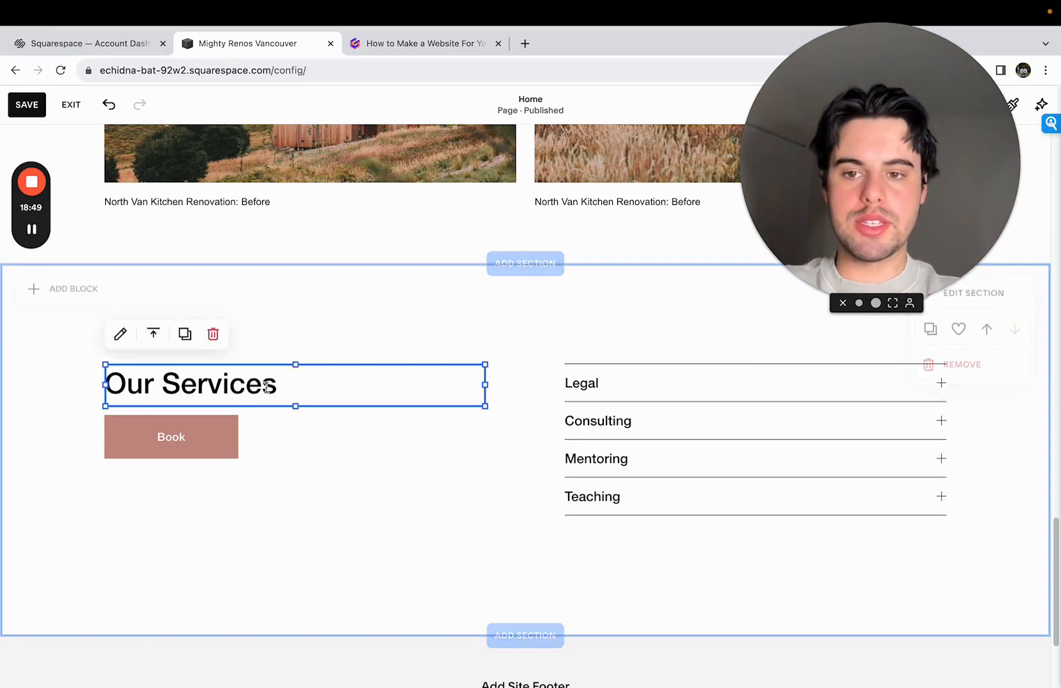
- Reword the services section's heading as "Our Renovation Specialties"
triple_click(267, 387)
left_click(370, 450)
left_click(279, 391)
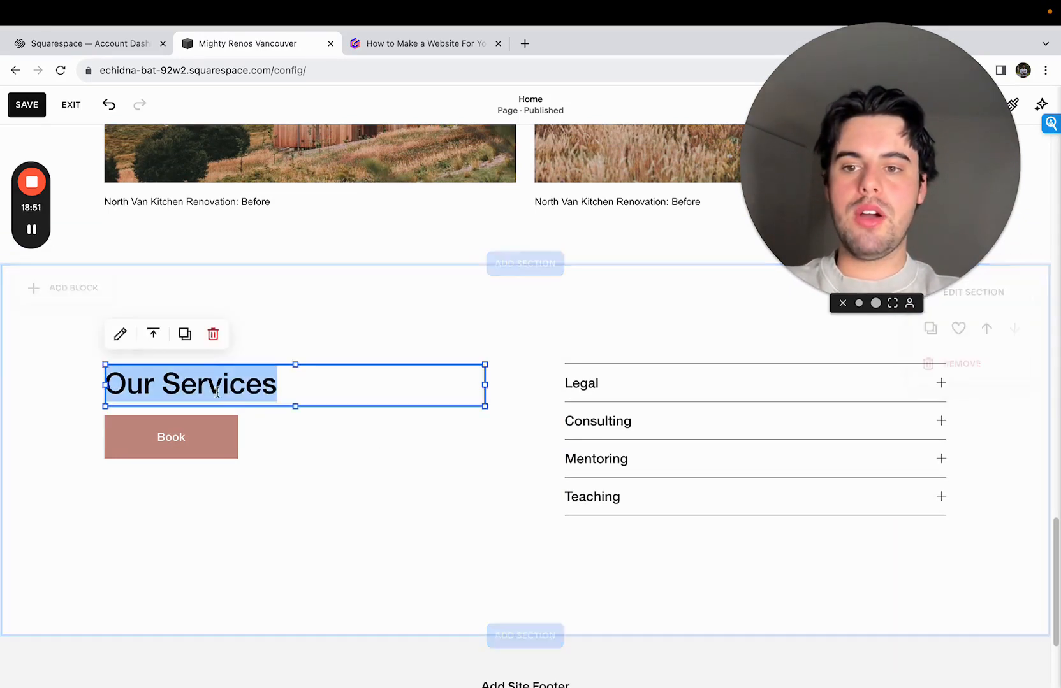
left_click(165, 385)
type("Renovation")
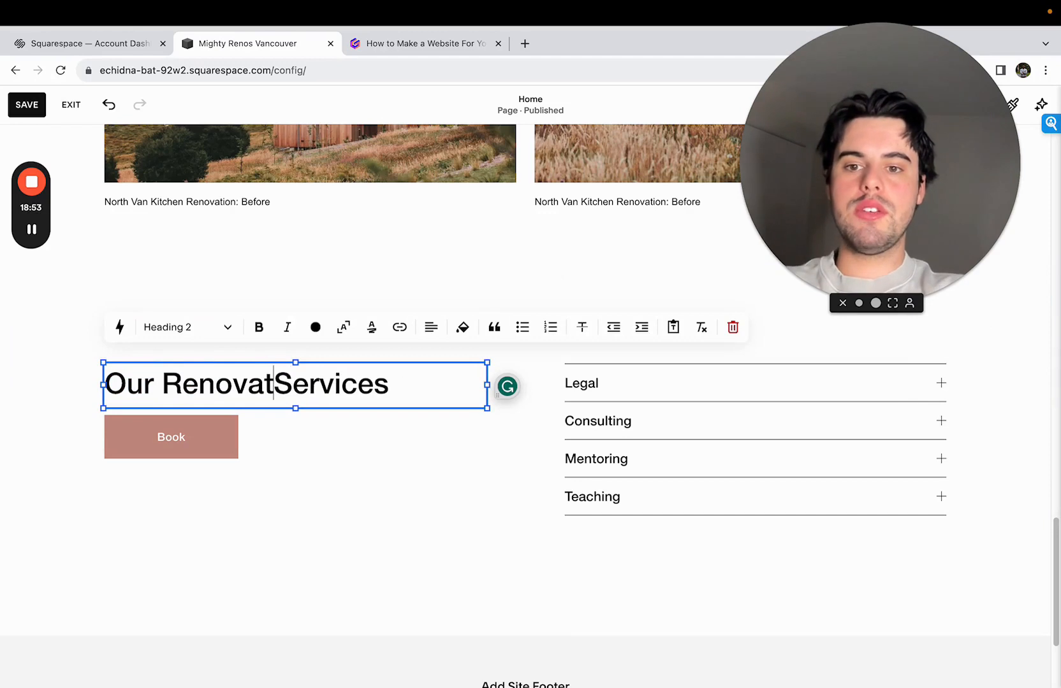
double_click(368, 384)
type("Specialti")
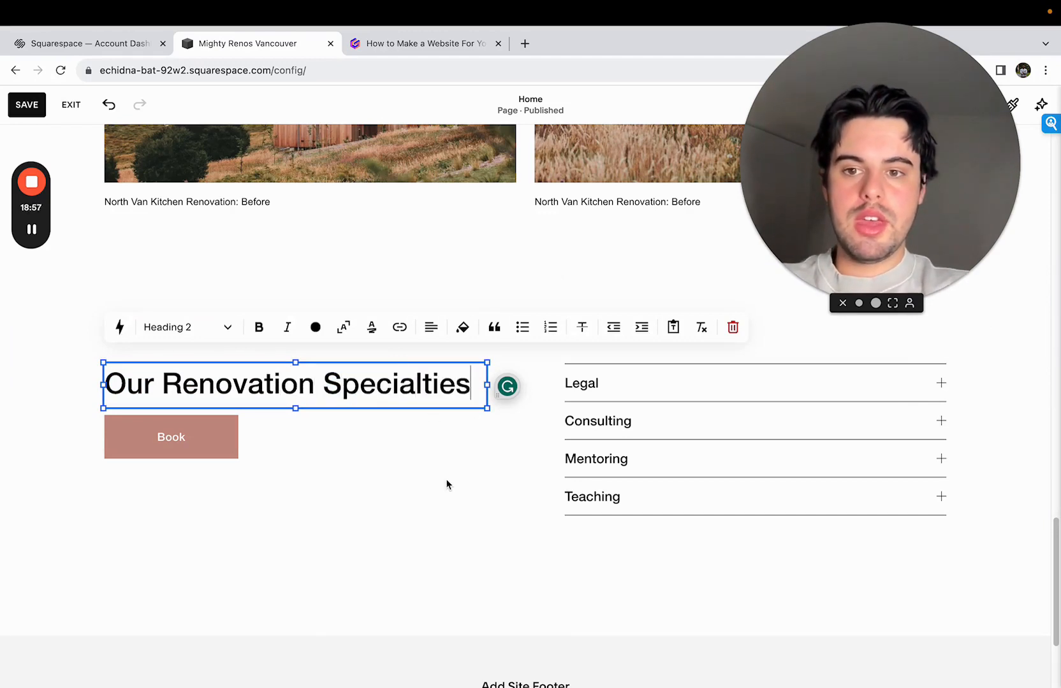
left_click(447, 482)
double_click(480, 382)
left_click(417, 454)
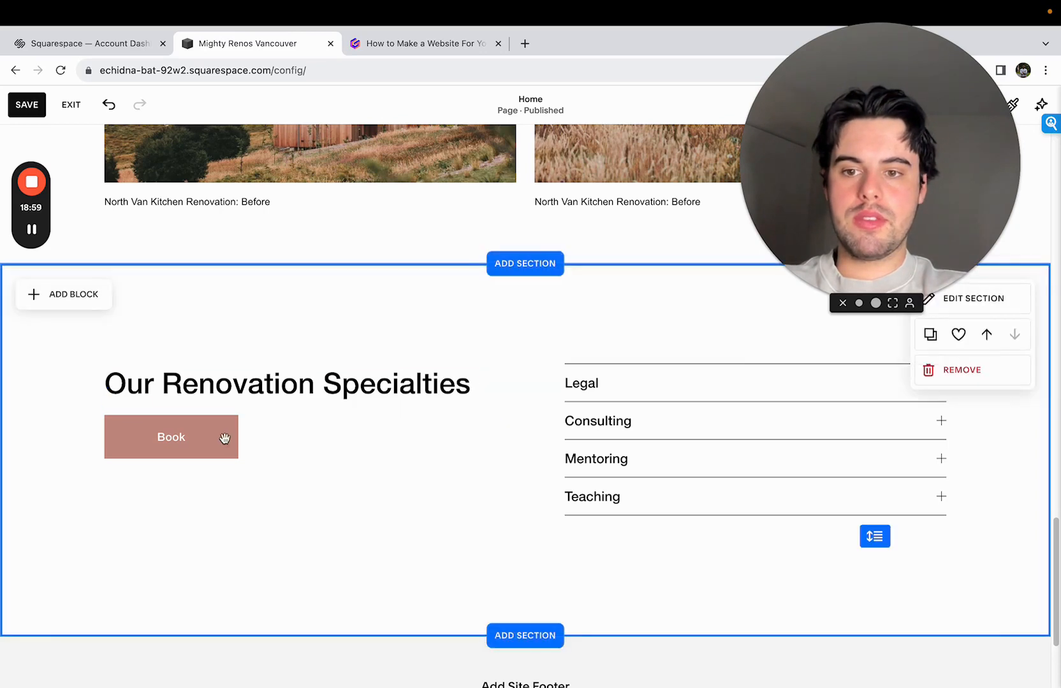
- Move the Book button down to make room and extend the heading with a second line, "for North Van Homeowners"
left_click_drag(224, 438, 207, 567)
left_click(484, 440)
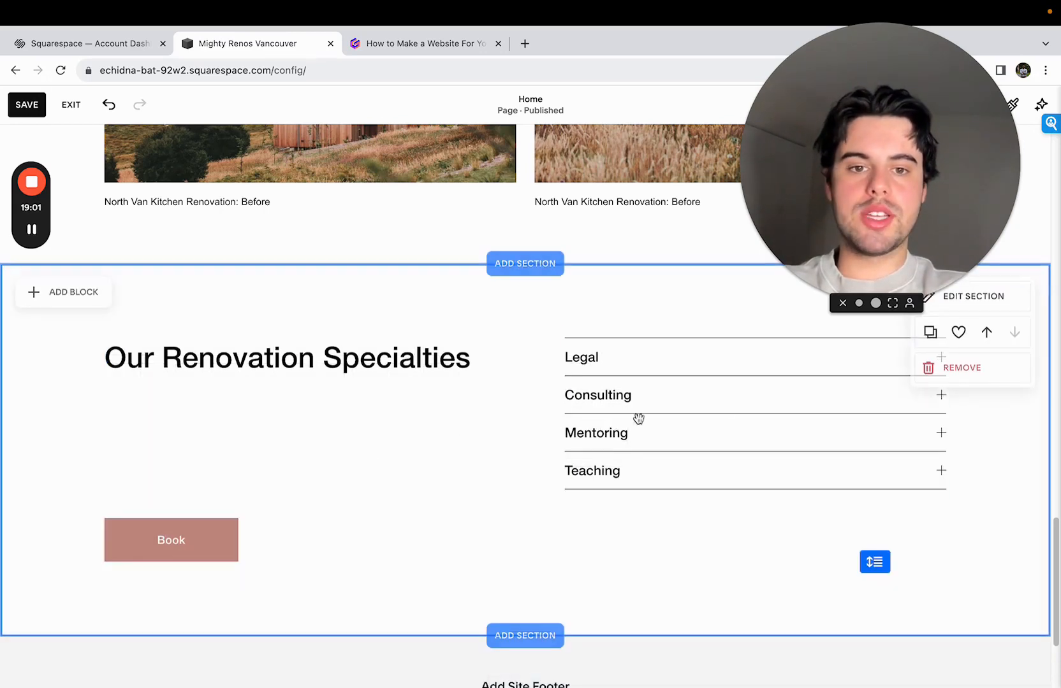
double_click(163, 357)
left_click_drag(133, 353, 526, 372)
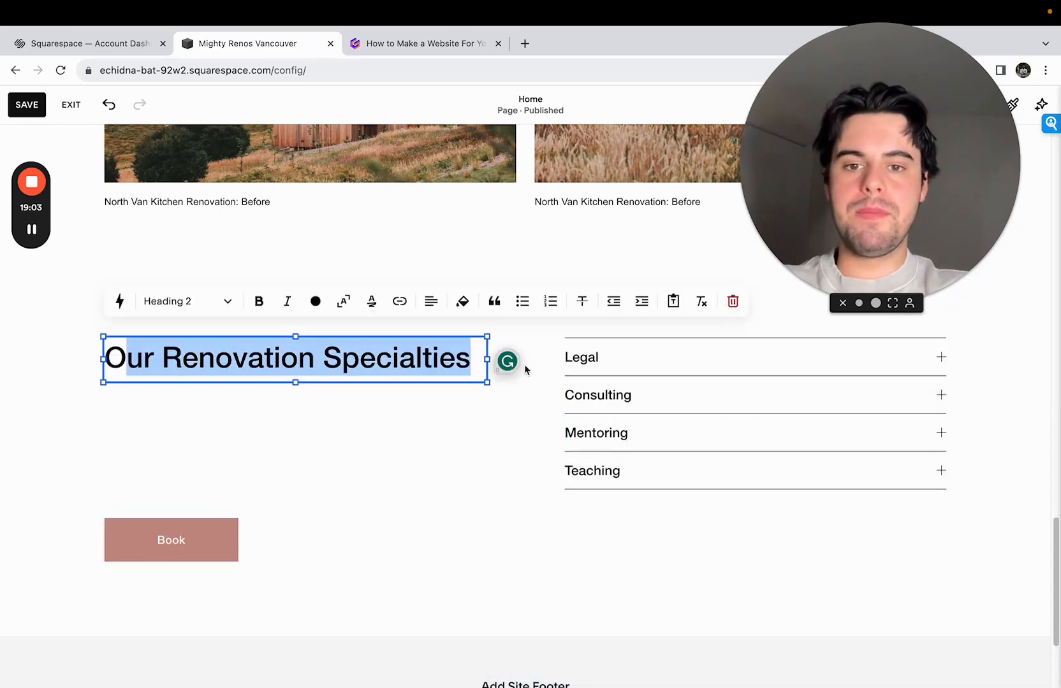
left_click(462, 363)
key("Return")
type("for North Van Homeowners")
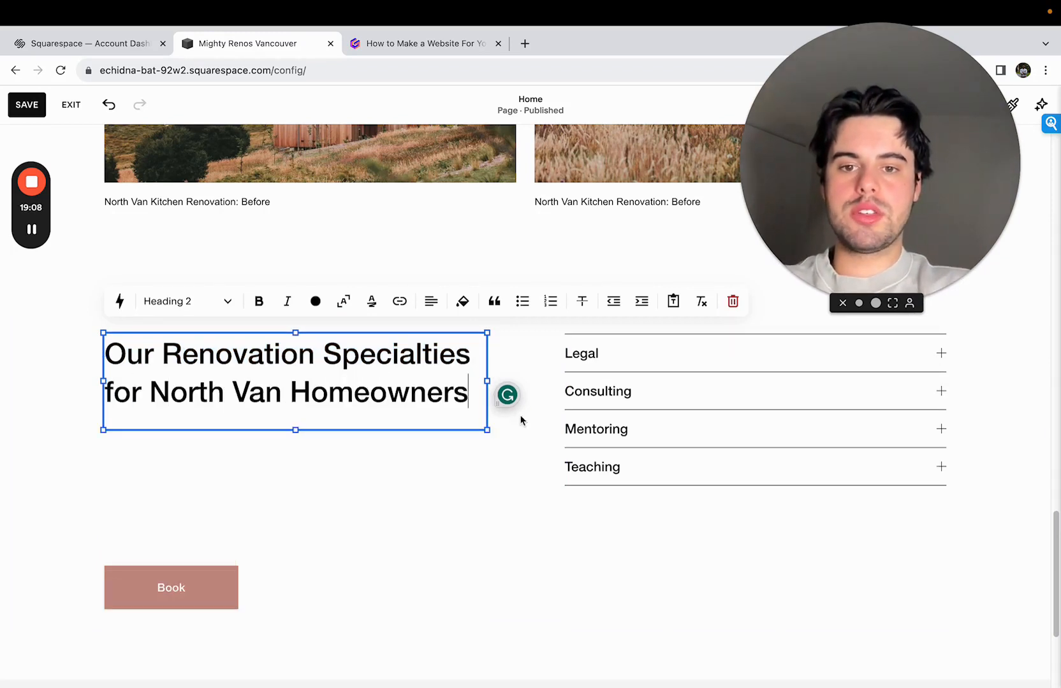
left_click(521, 421)
- Move the Book button up to just below the two-line heading and reduce the services section's height
left_click_drag(195, 584, 196, 496)
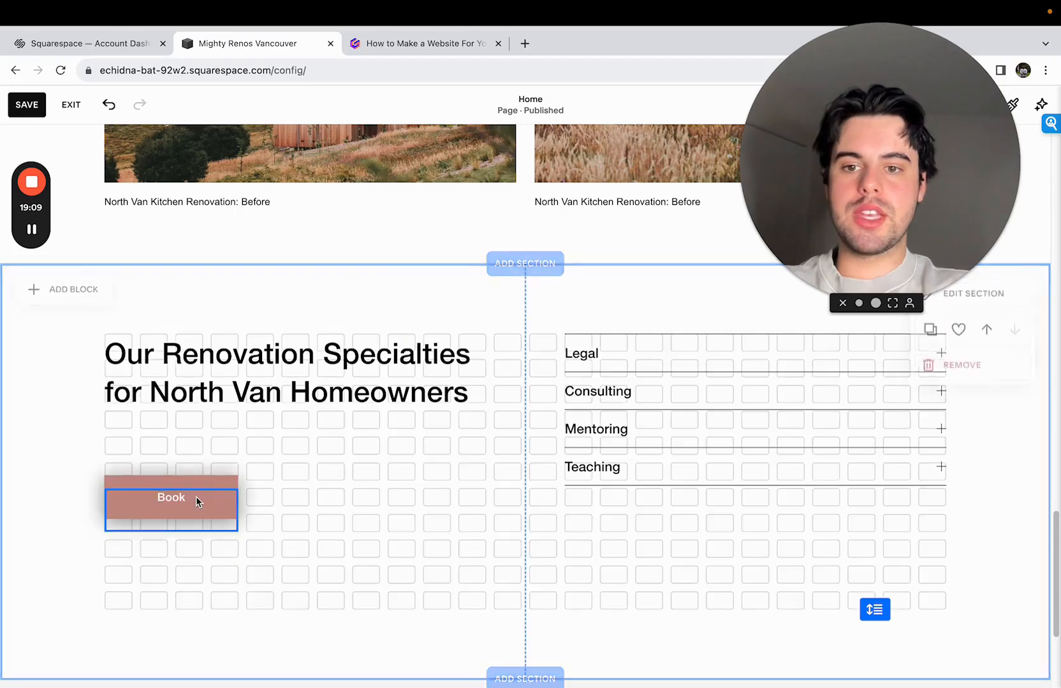
left_click(628, 619)
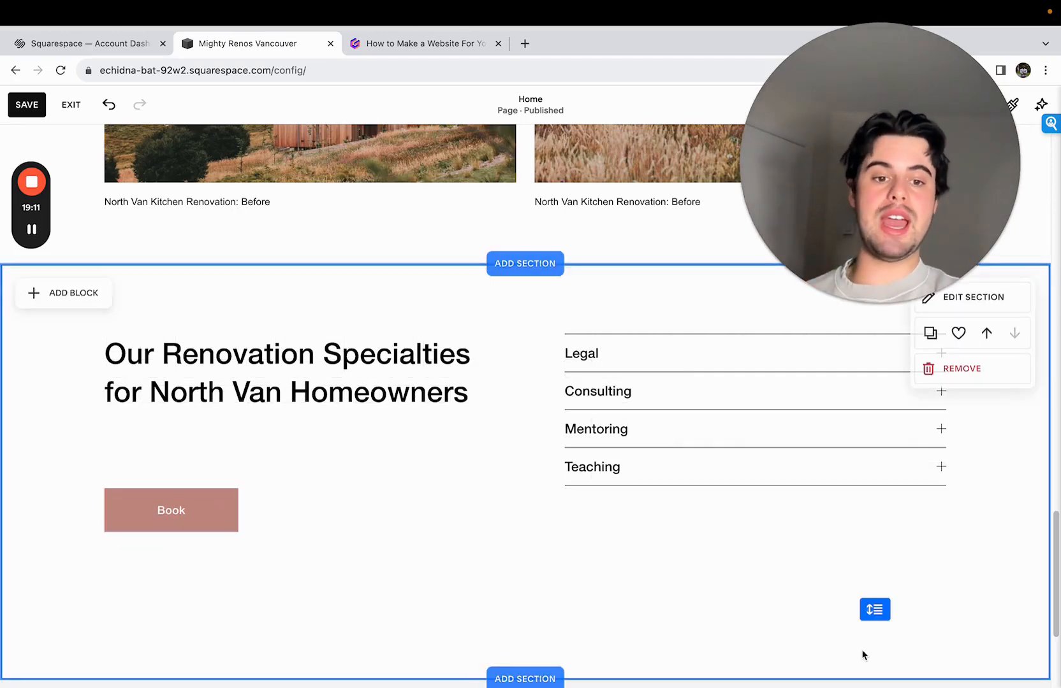
left_click_drag(867, 610, 867, 471)
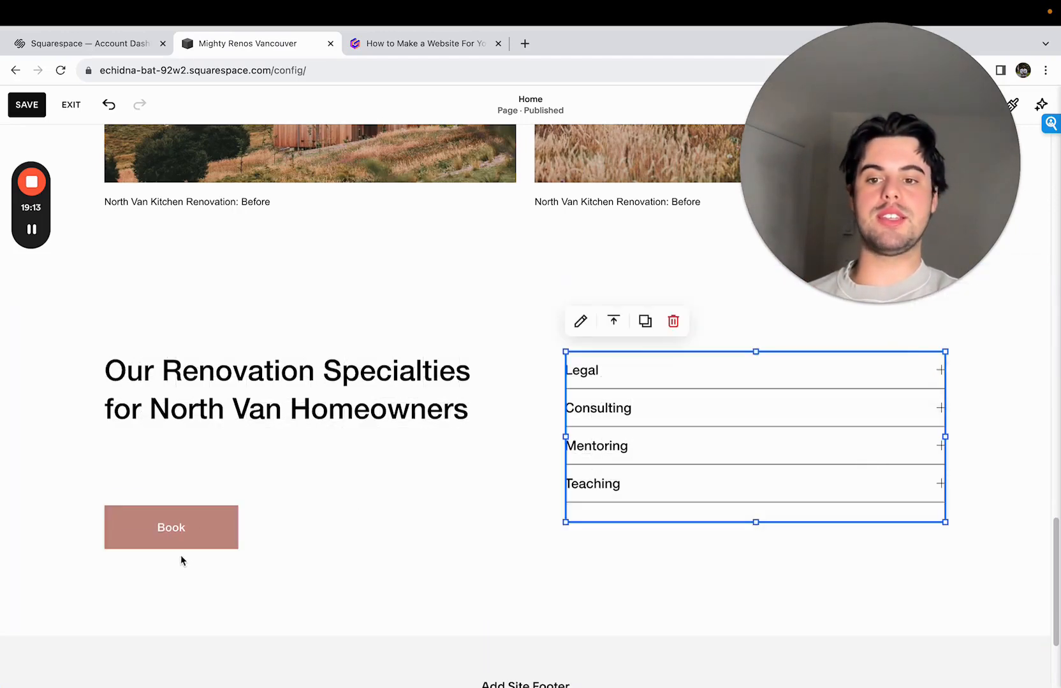
mouse_move(182, 539)
left_mouse_down()
mouse_move(183, 463)
mouse_move(172, 478)
left_mouse_up()
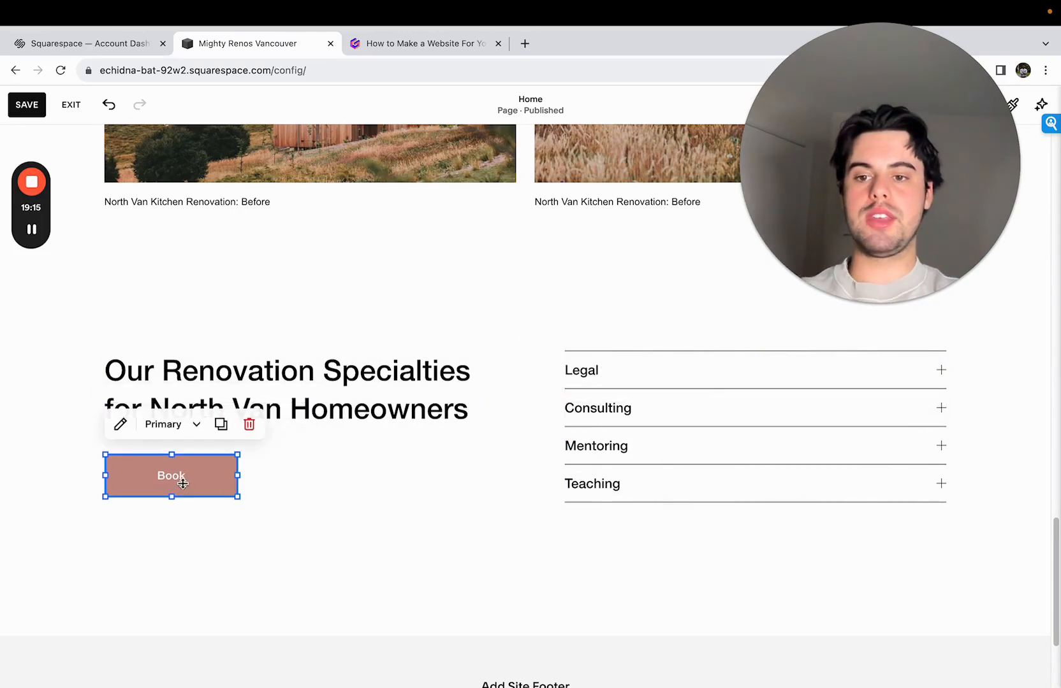
- Check the intro section's quote button and set the Book button's text to "Get a free quote today"
left_click(120, 424)
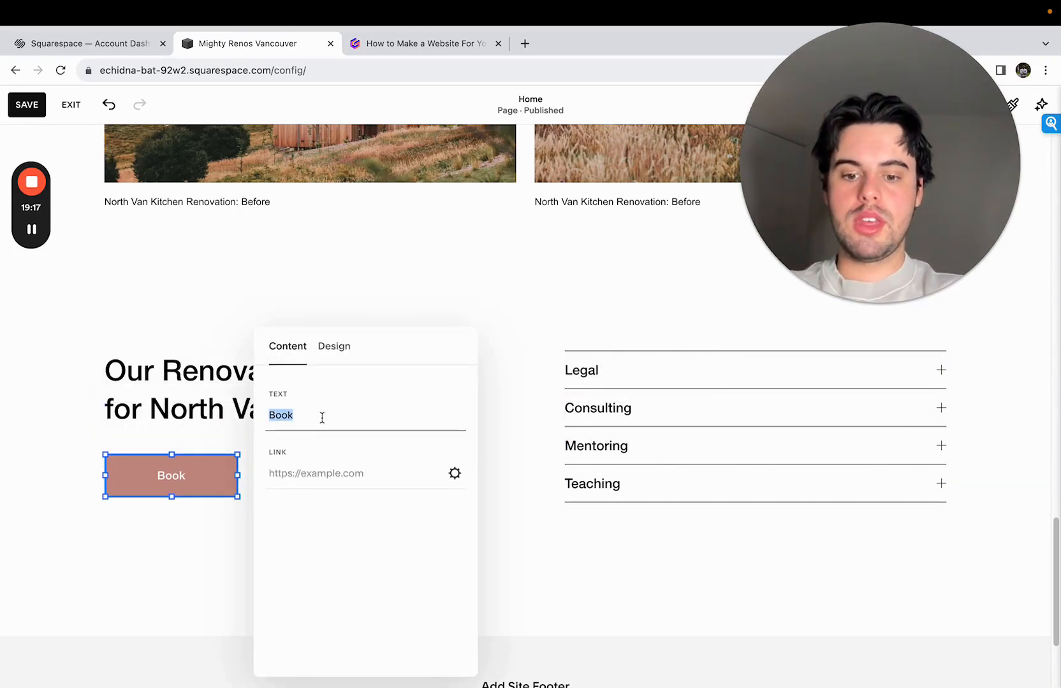
left_click(569, 439)
scroll(569, 439, "up", 20)
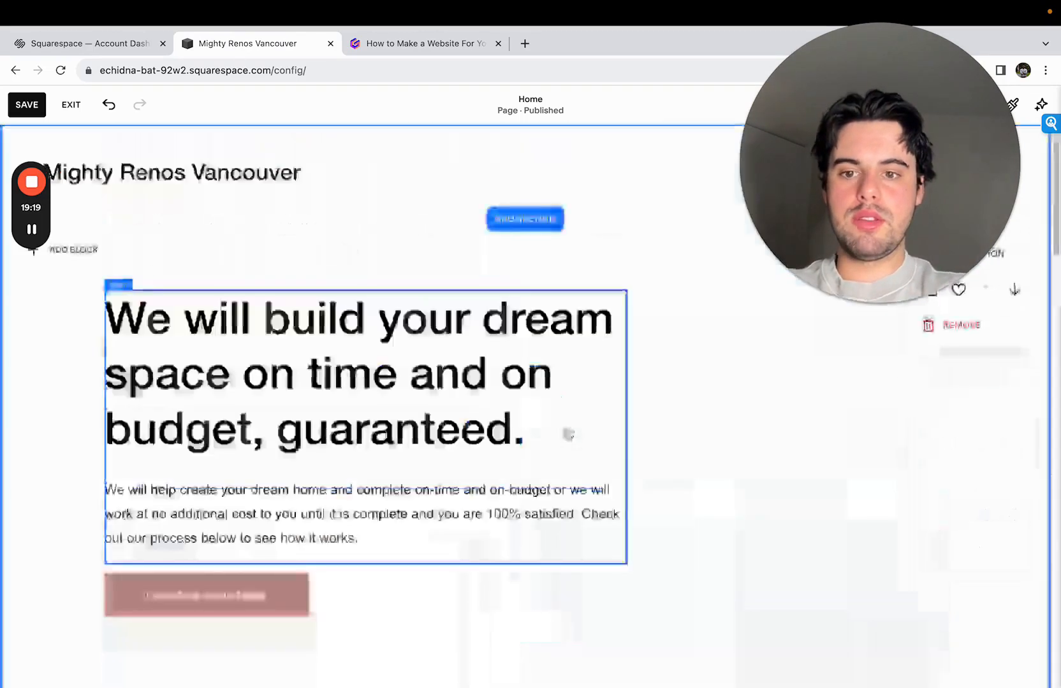
scroll(569, 439, "down", 20)
left_click(147, 379)
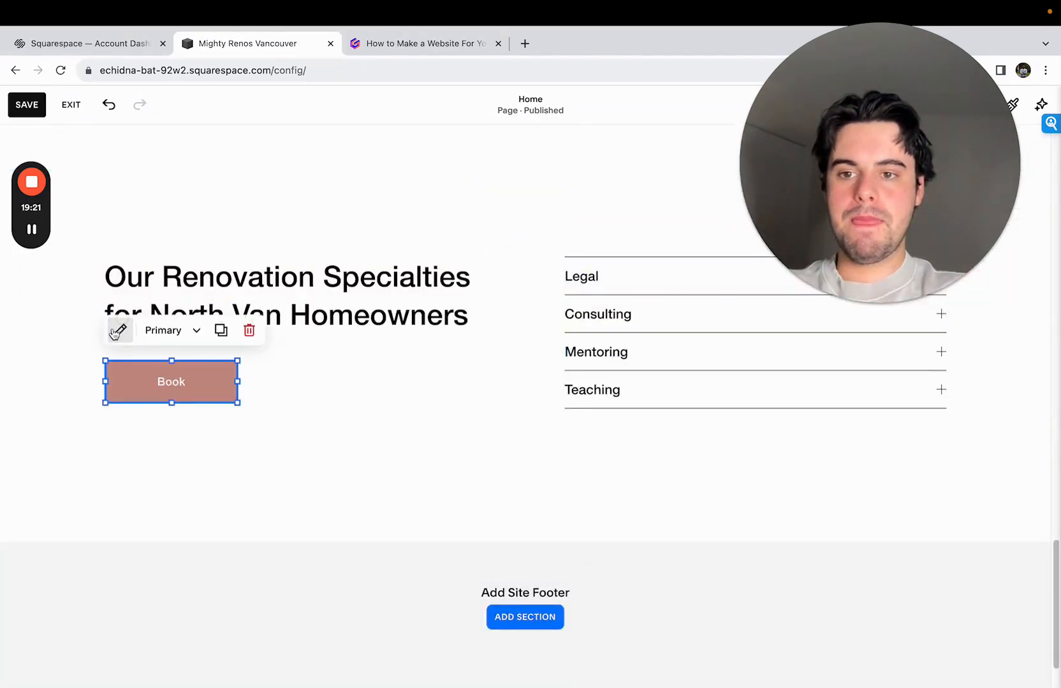
left_click(121, 329)
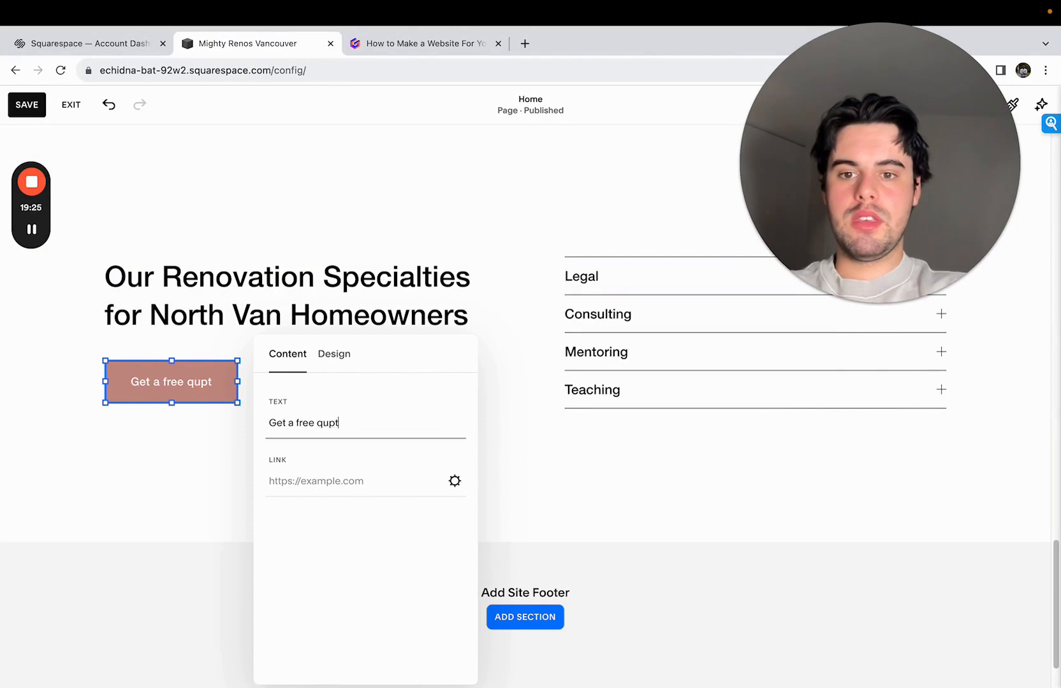
type("toad")
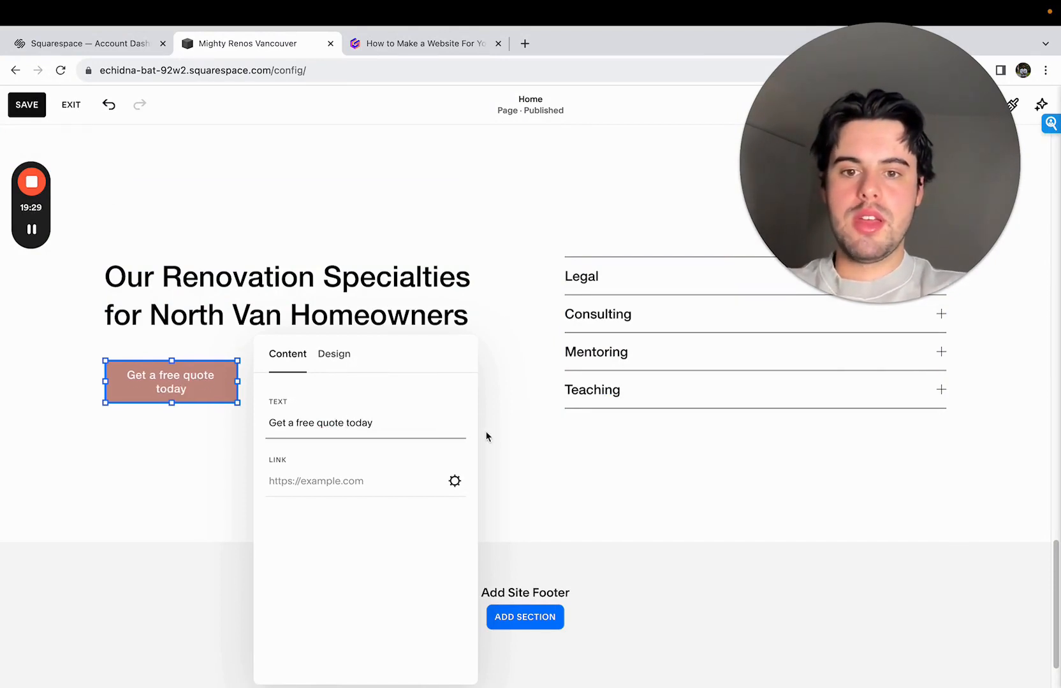
left_click(490, 435)
- Widen the "Get a free quote today" button so that its text fits on one line
left_click(184, 382)
left_click_drag(238, 382, 276, 386)
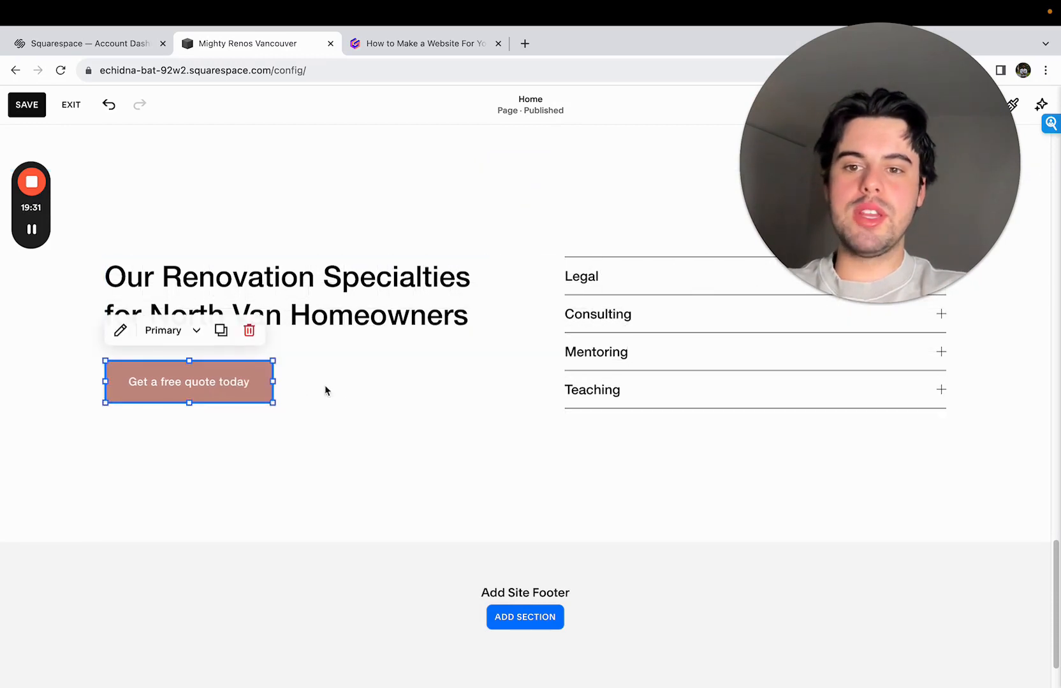
left_click(325, 391)
- Open the services accordion for editing and retitle its "Legal" item as "Kitchens"
scroll(346, 393, "up", 1)
left_click(684, 407)
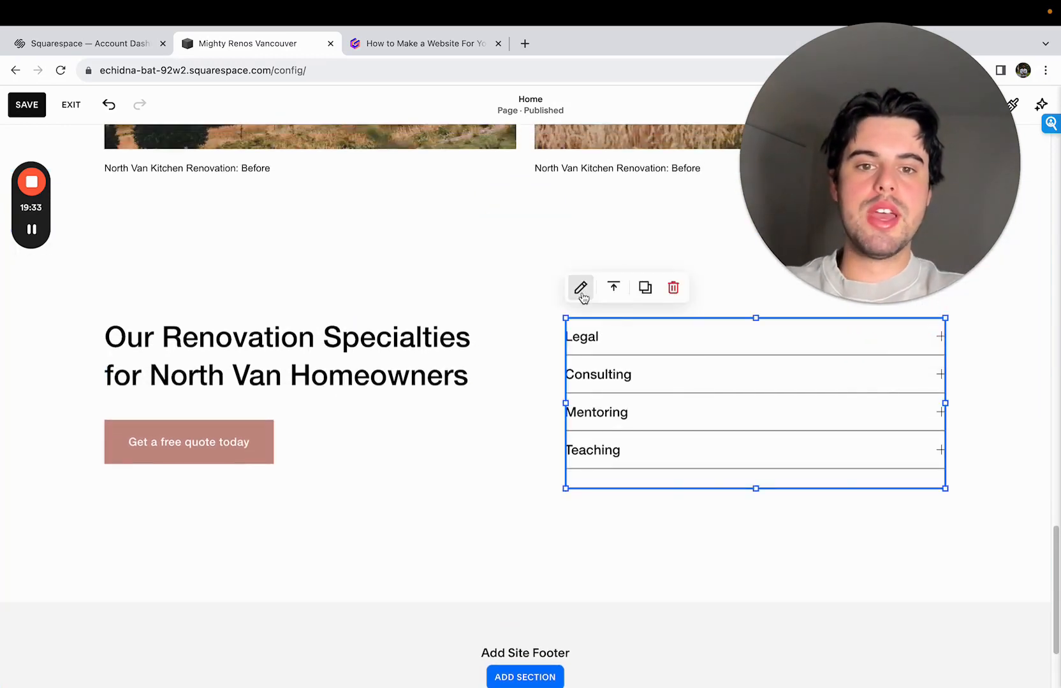
left_click(581, 296)
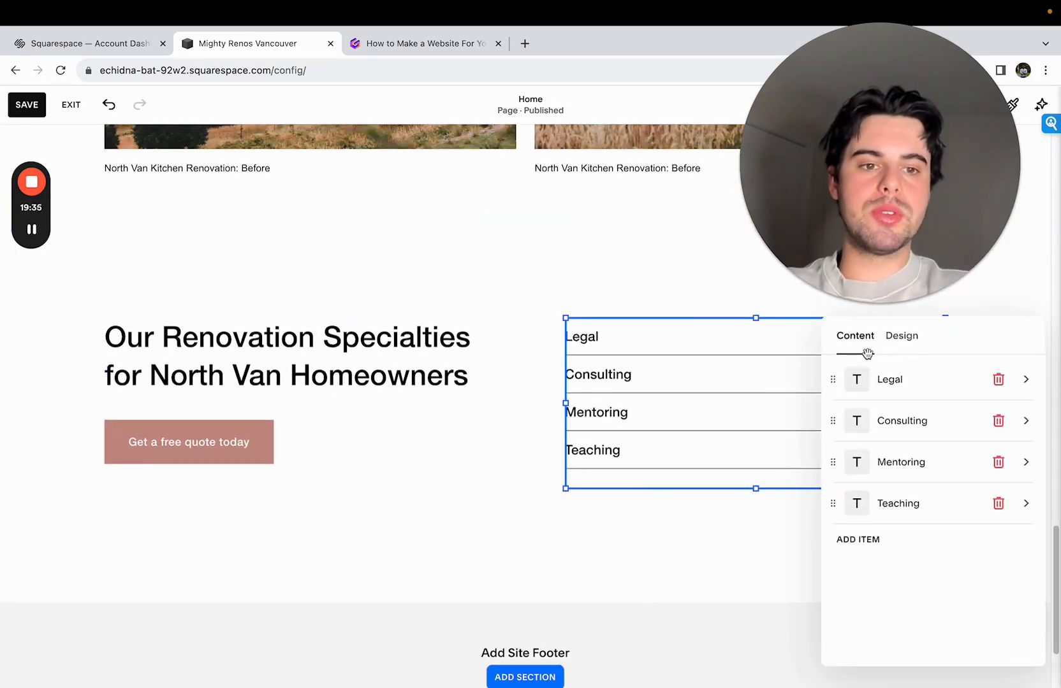
left_click_drag(840, 243, 116, 245)
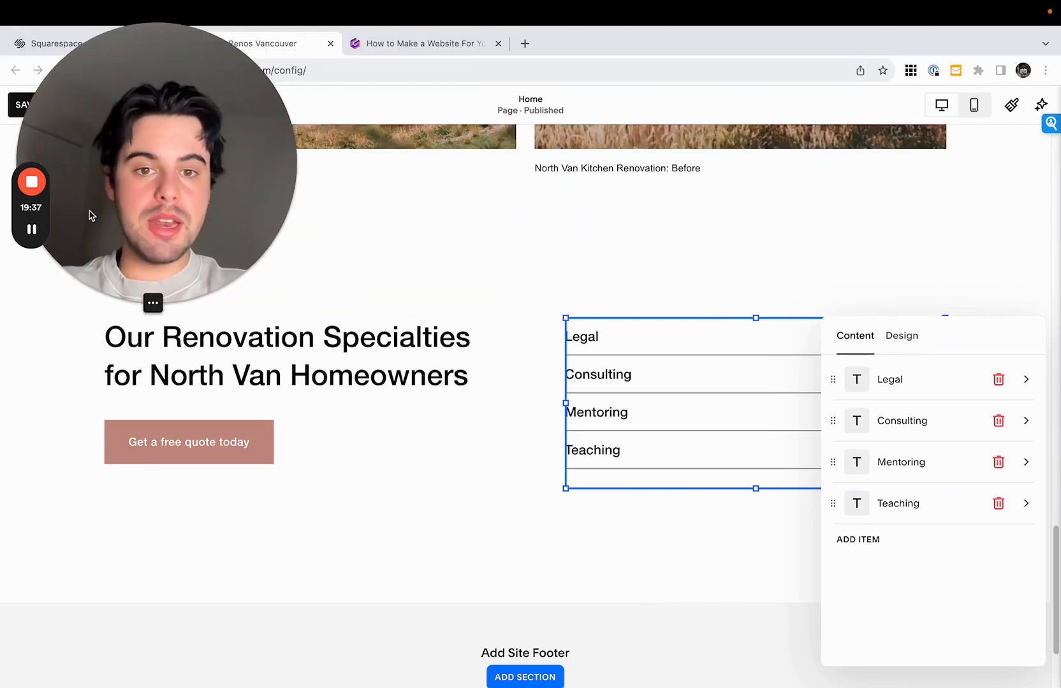
left_click(899, 389)
double_click(889, 402)
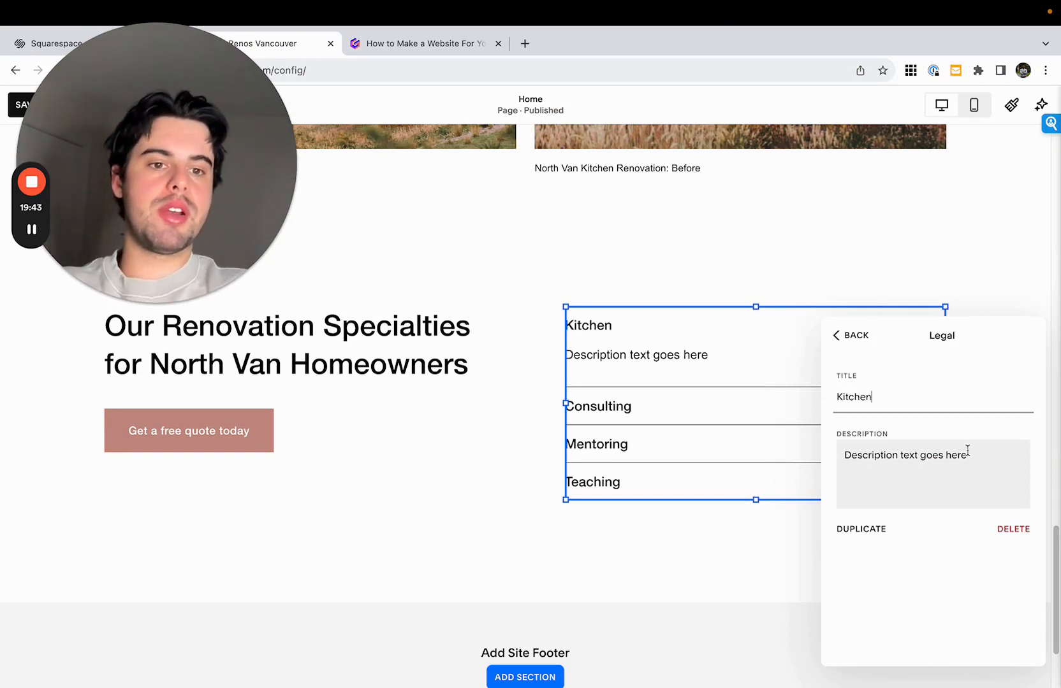
left_click_drag(846, 457, 996, 457)
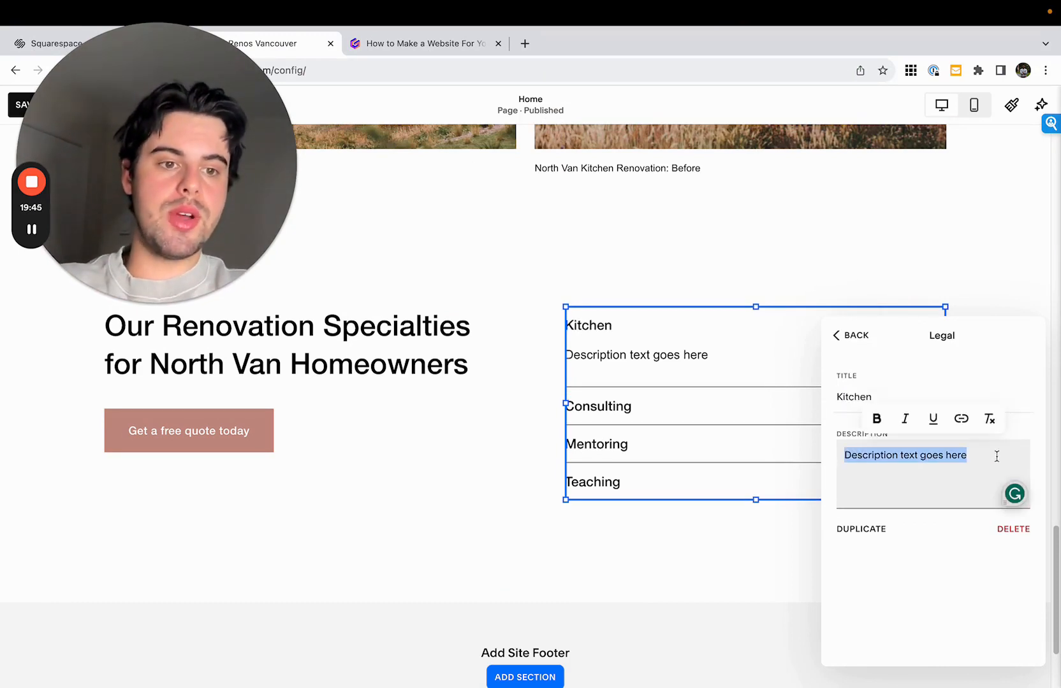
left_click(997, 456)
left_click(880, 389)
type("s")
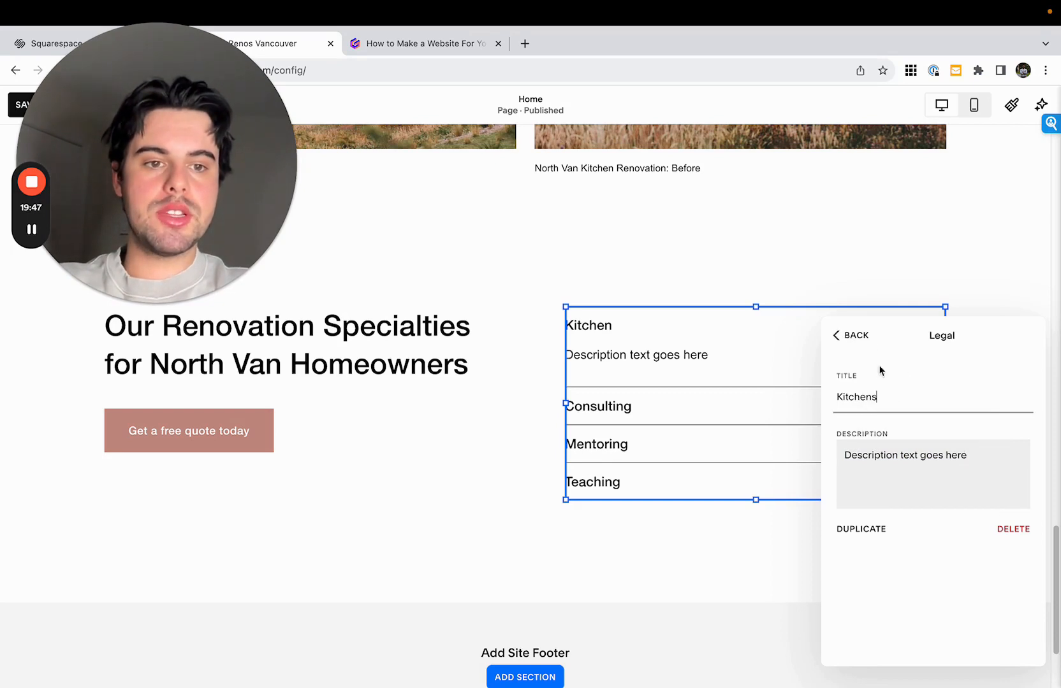
left_click(851, 336)
- Retitle the accordion's "Consulting" item as "Bathrooms"
left_click(887, 419)
double_click(899, 404)
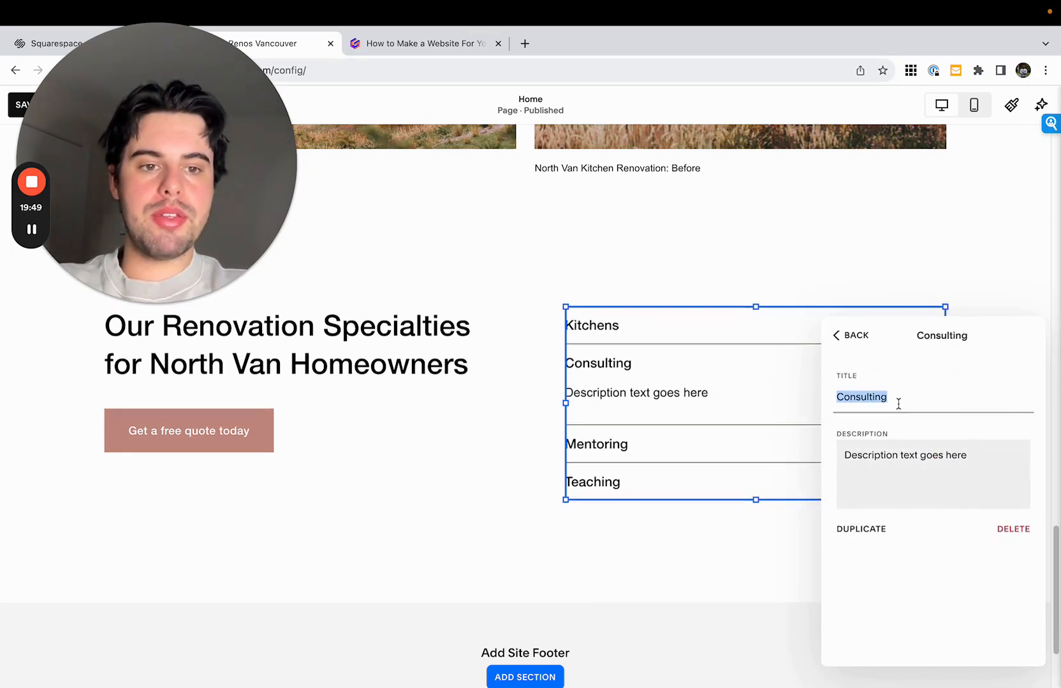
left_click(849, 348)
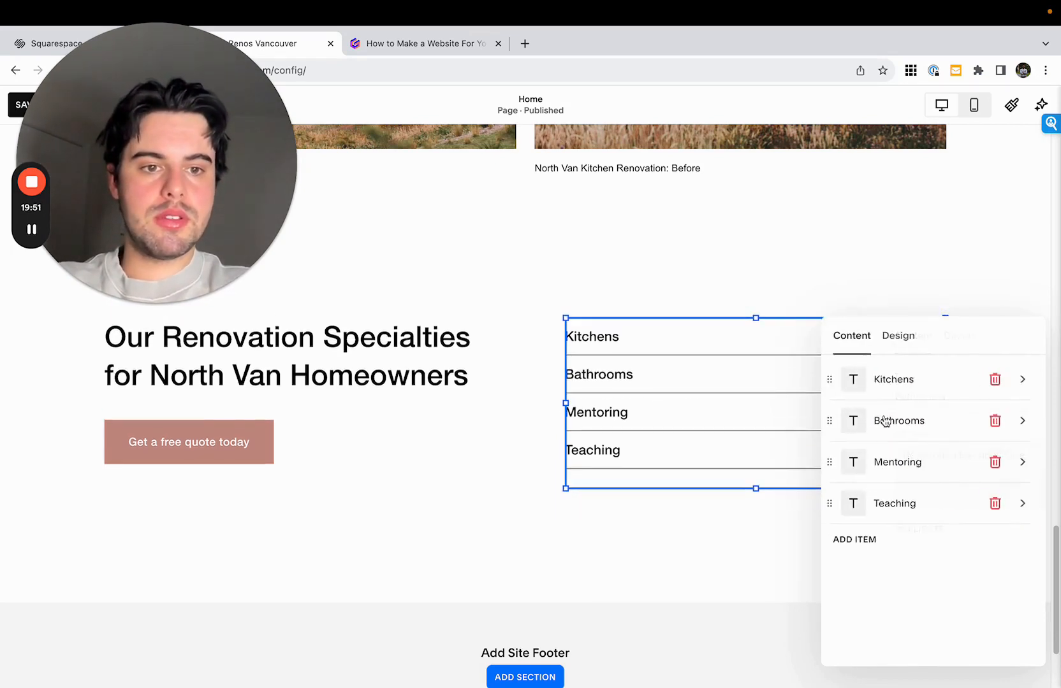
- Retitle the accordion's "Mentoring" item as "First Floor Renos"
left_click(895, 469)
double_click(882, 396)
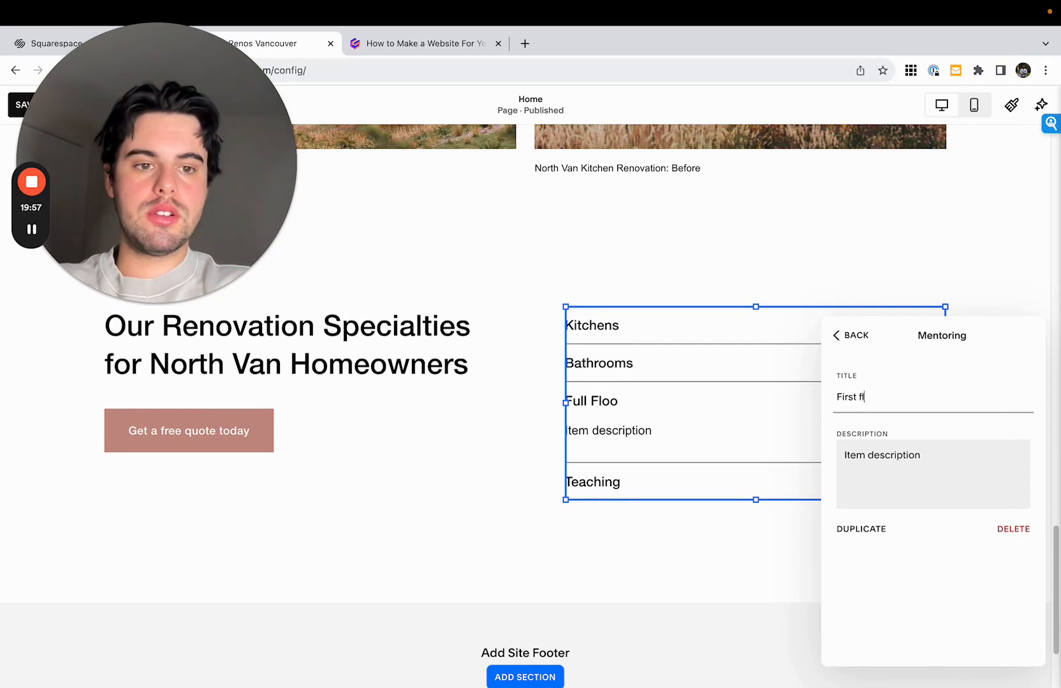
left_click(864, 347)
left_click(916, 464)
left_click(937, 396)
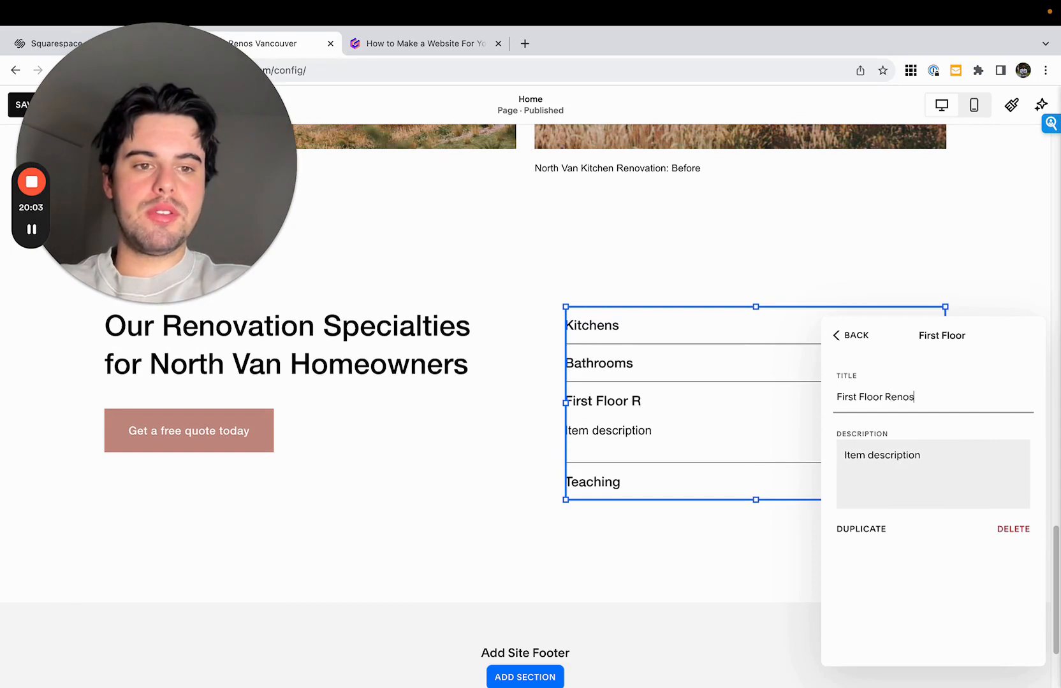
left_click(855, 346)
- Replace the title of the accordion's "Teaching" item with "Laneway Homes"
left_click(900, 501)
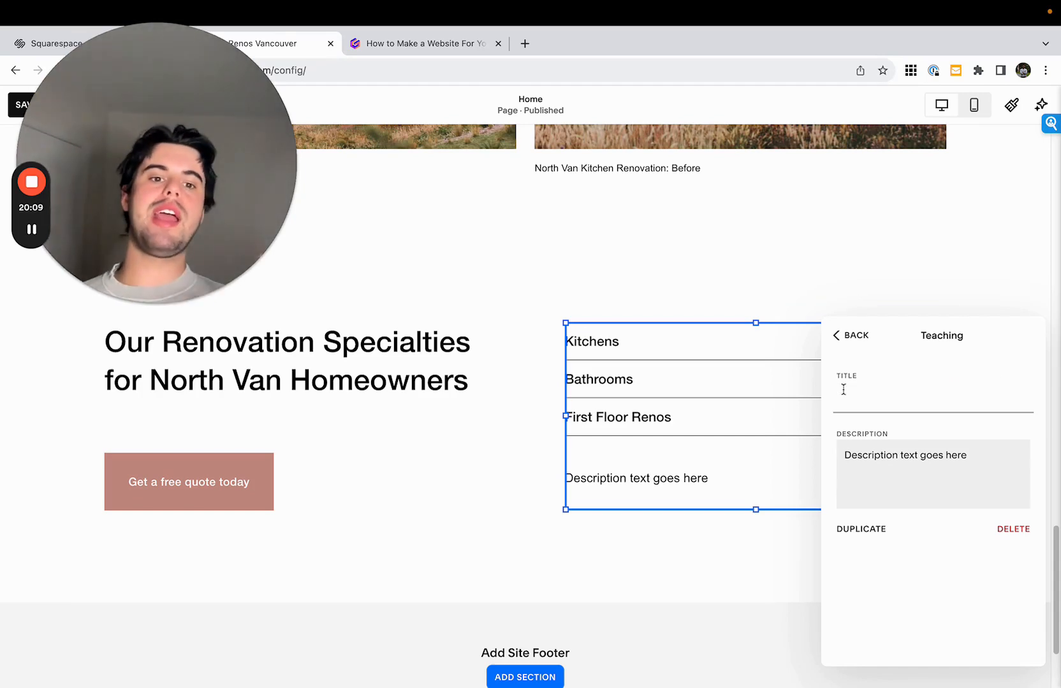
type("Lane")
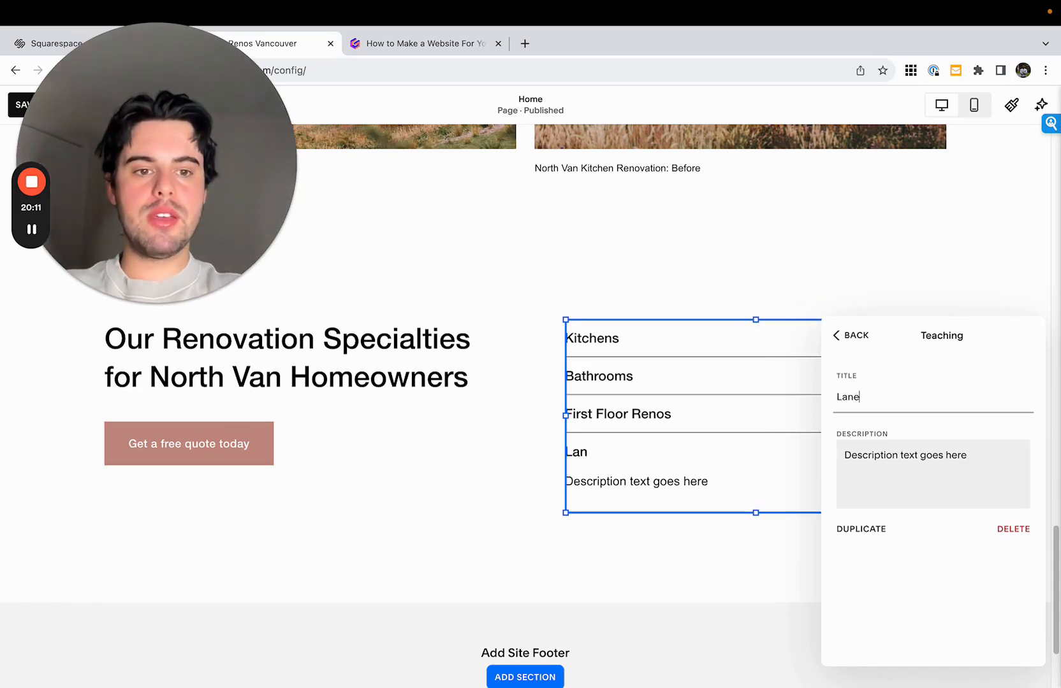
type("way Homes")
left_click(852, 335)
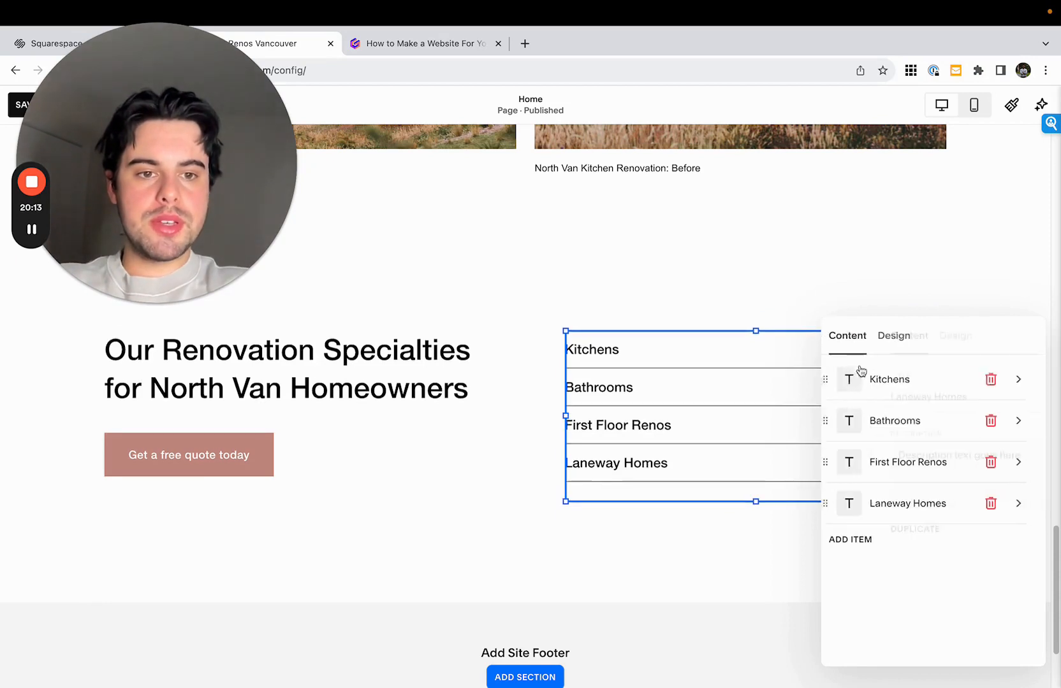
- Add a fifth item to the accordion and title it "New Home Builds"
left_click(912, 544)
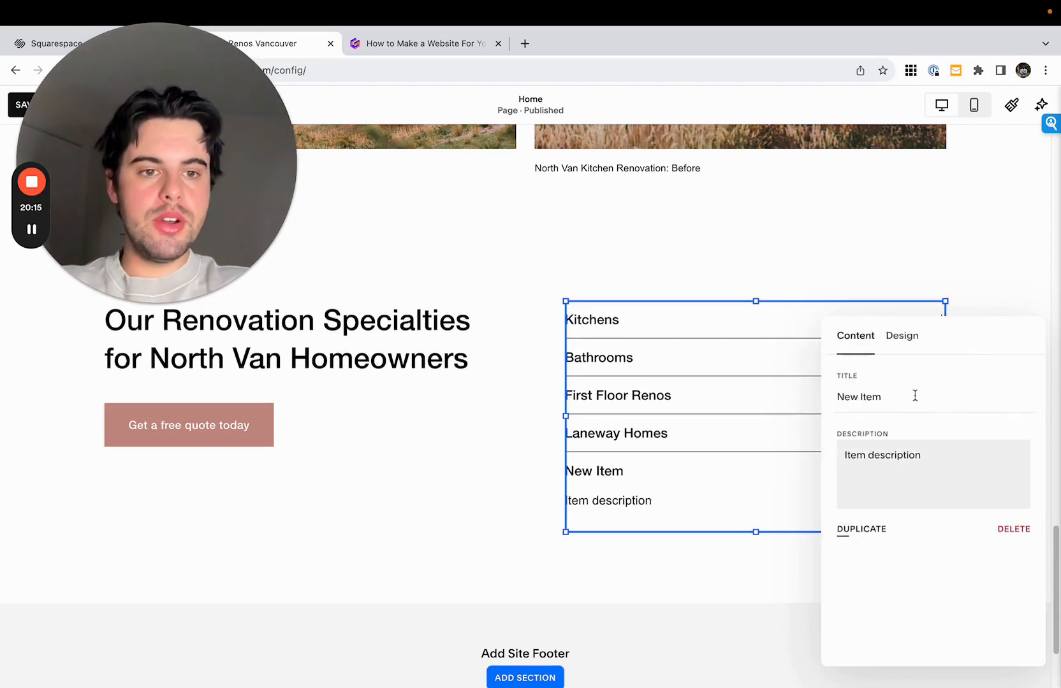
triple_click(915, 396)
type("Ful")
key("BackSpace")
key("BackSpace")
key("BackSpace")
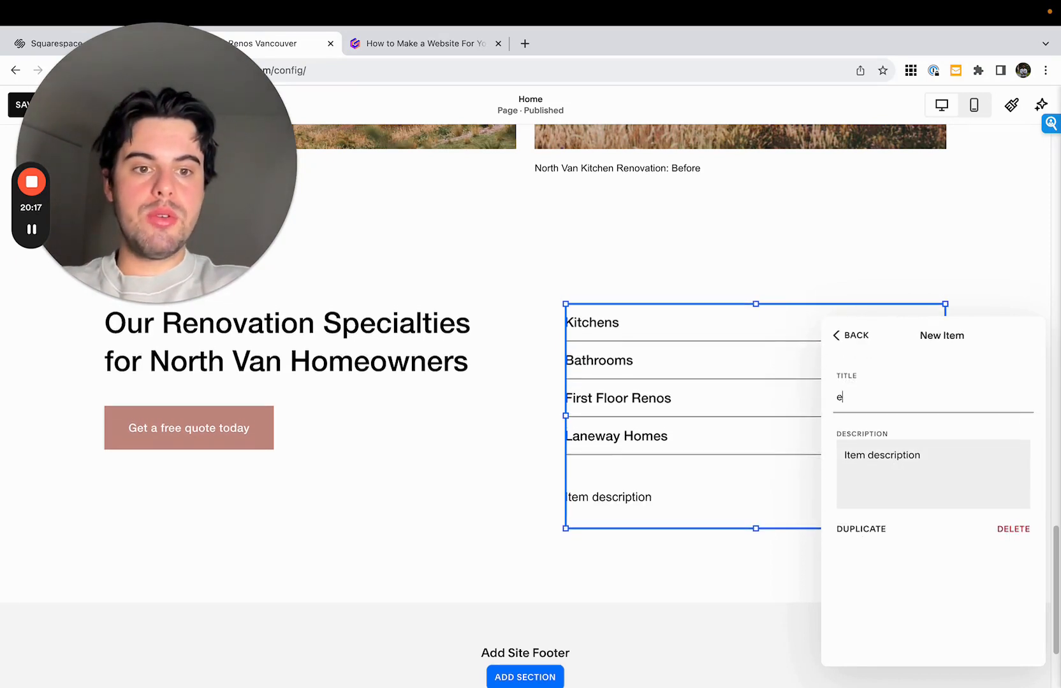
type("New Home Builds")
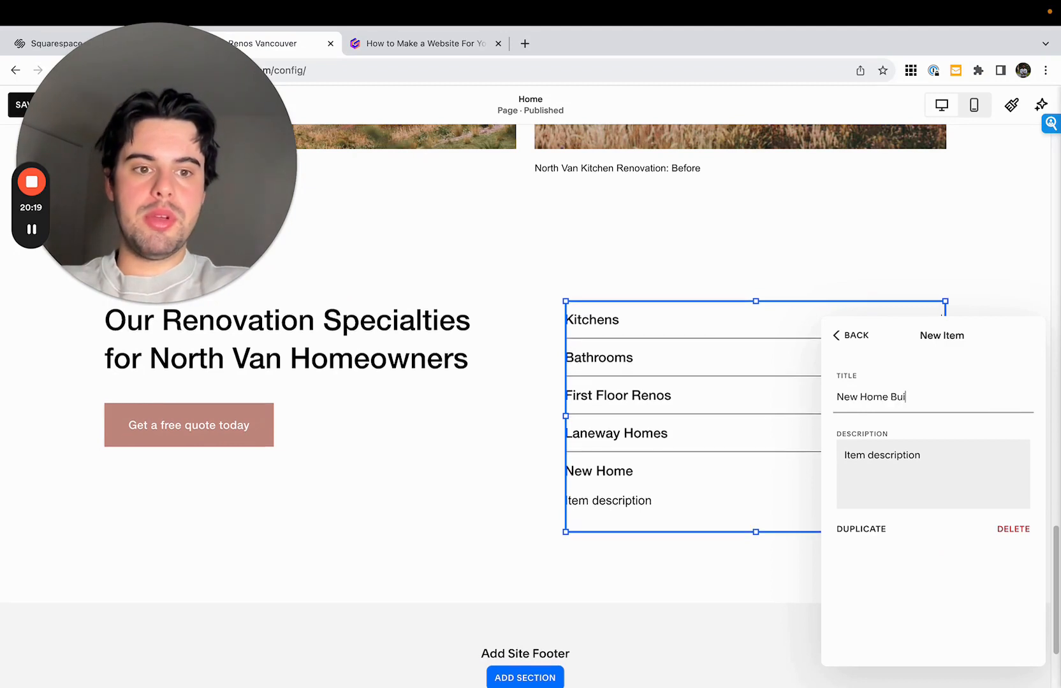
left_click(851, 337)
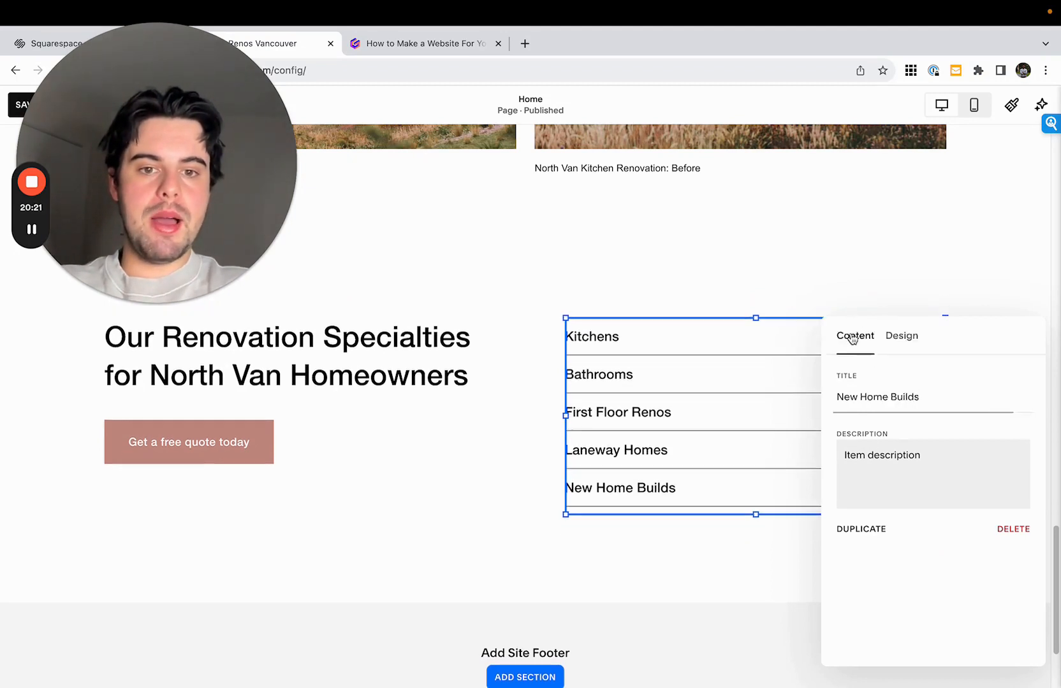
- Close the accordion's editor and save the changes to the Home page
left_click(484, 452)
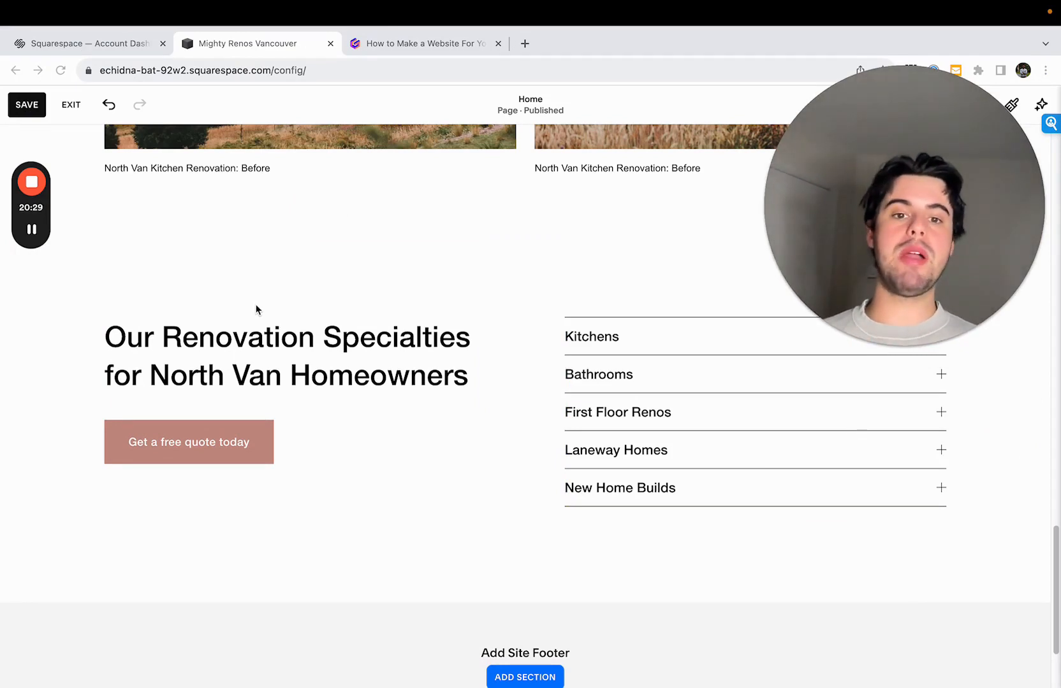
left_click(18, 110)
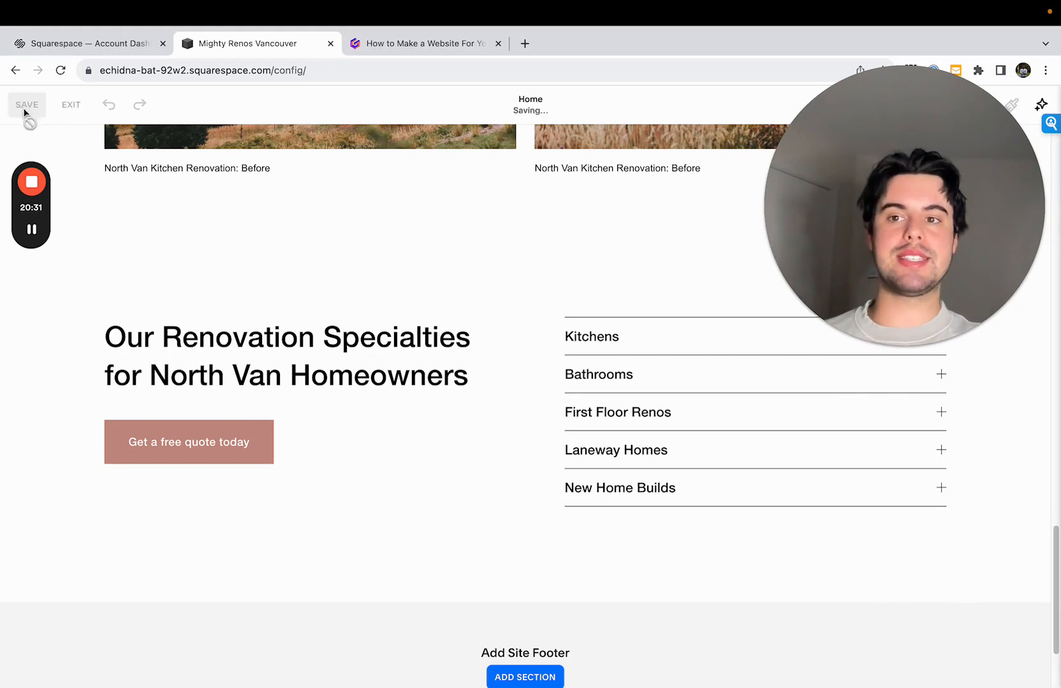
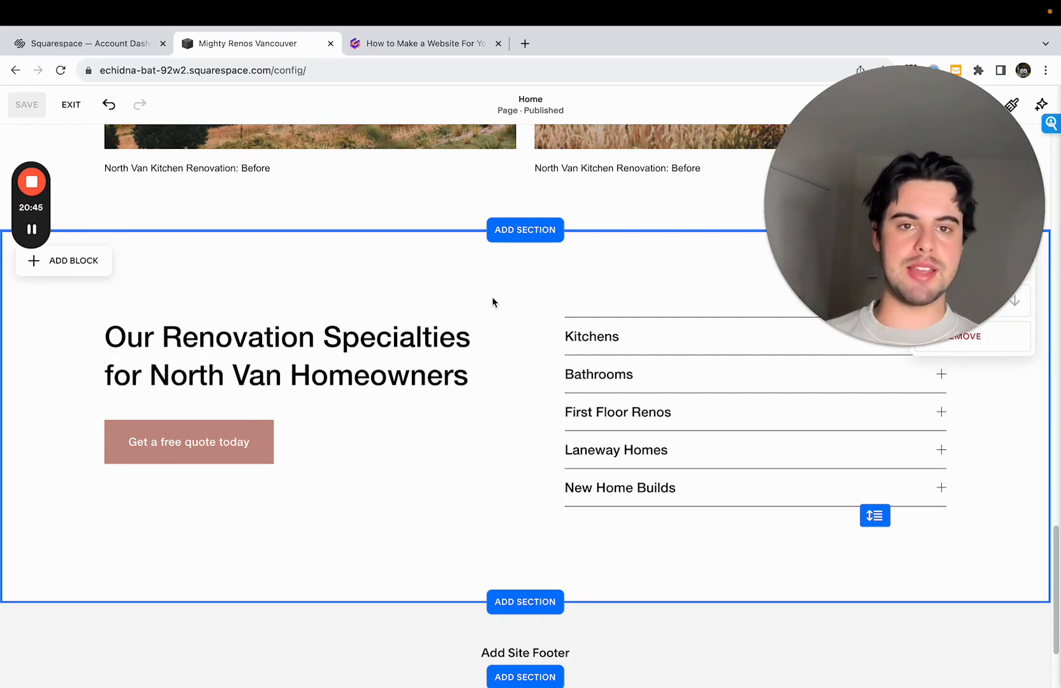
- Leave editing mode and review the Home page's intro and gallery in the full-size preview, then return to the dashboard view
left_click(65, 104)
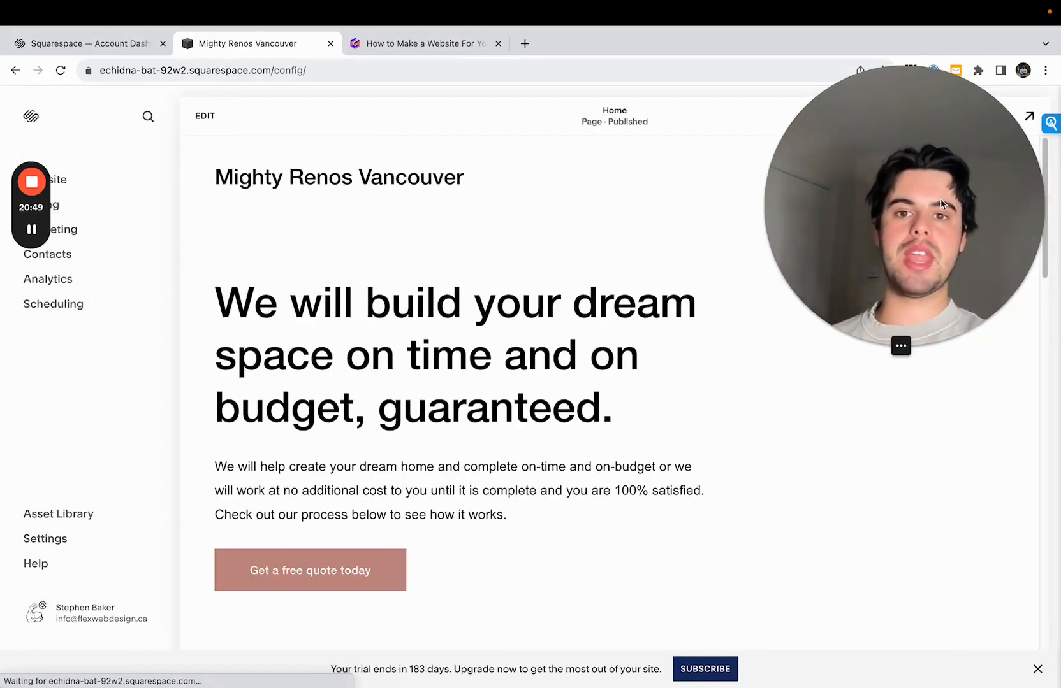
left_click(1029, 117)
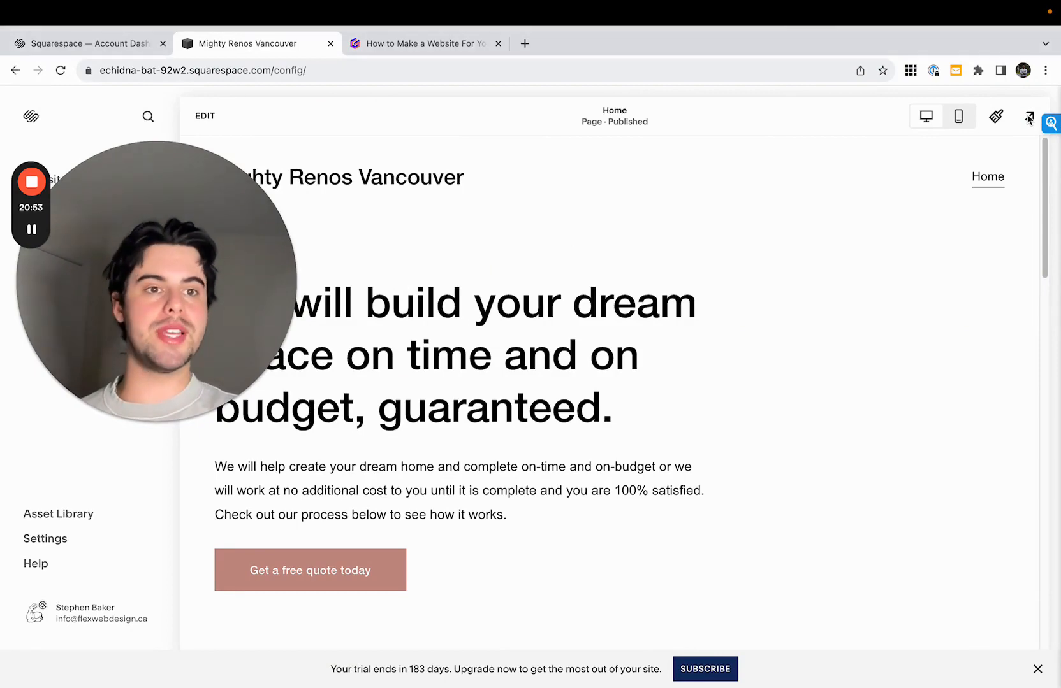
left_click_drag(130, 328, 671, 215)
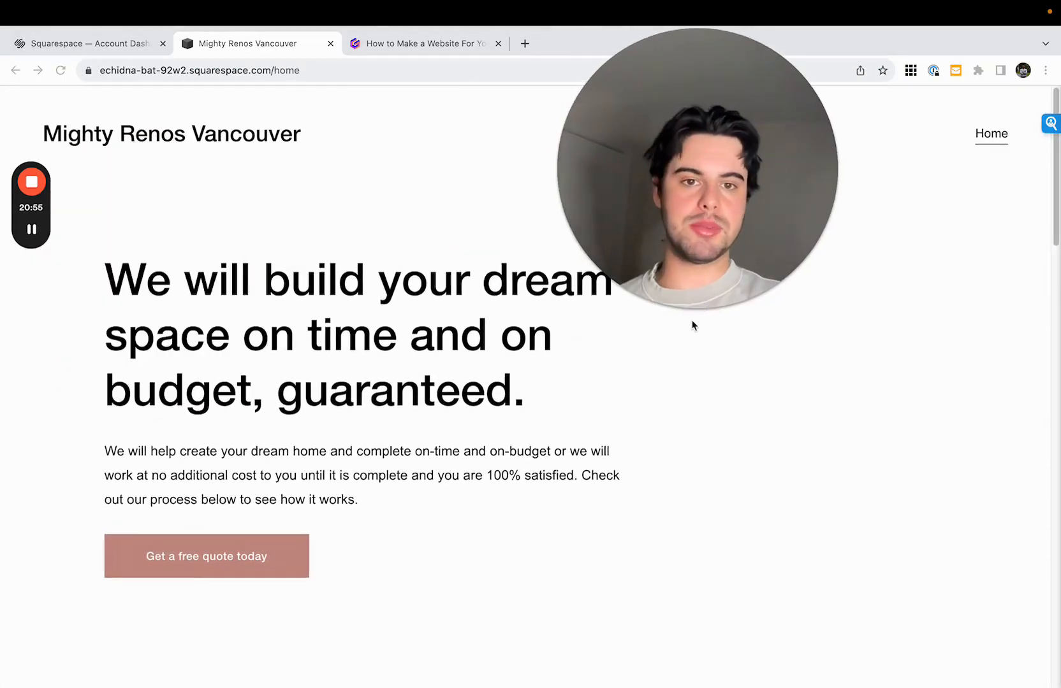
left_click(676, 310)
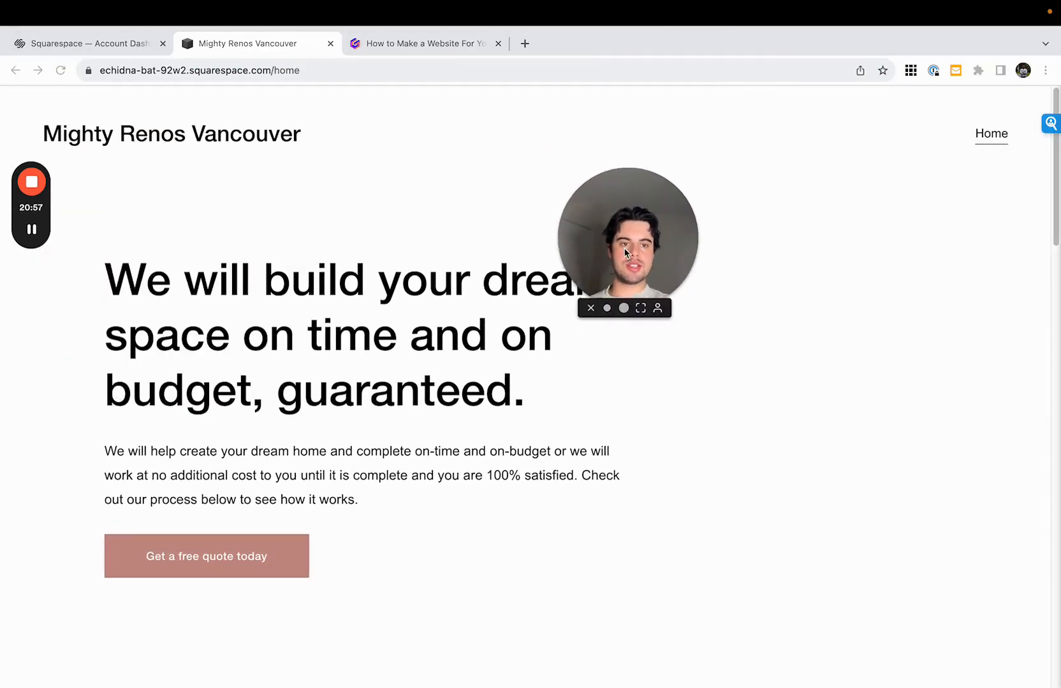
left_click_drag(626, 250, 972, 106)
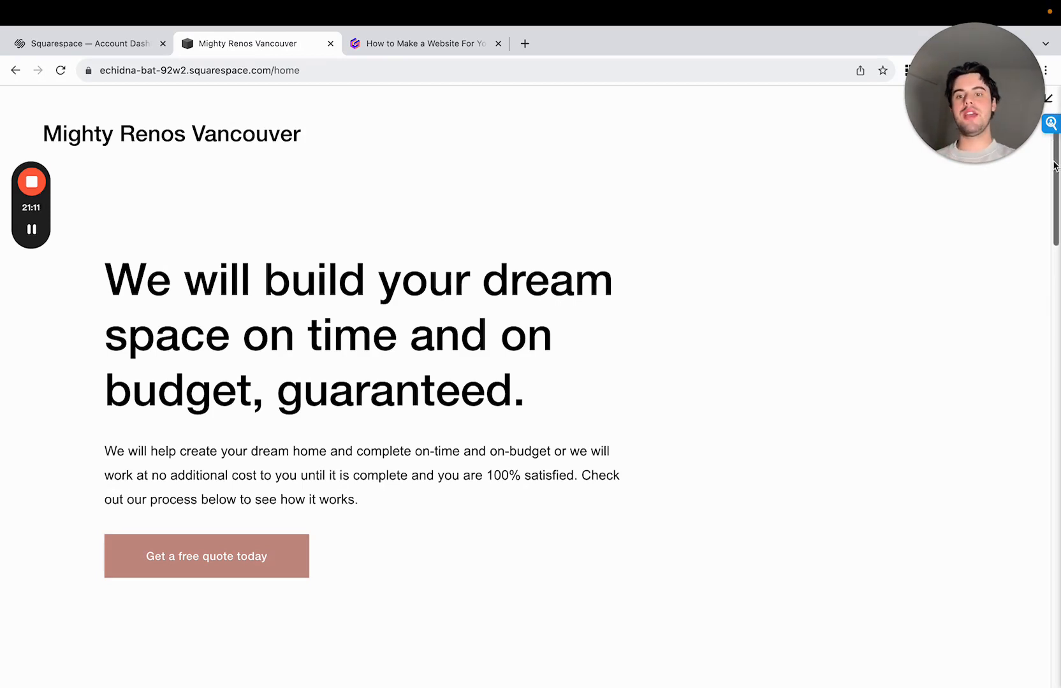
mouse_move(1055, 166)
left_mouse_down()
mouse_move(1042, 621)
mouse_move(1045, 169)
left_mouse_up()
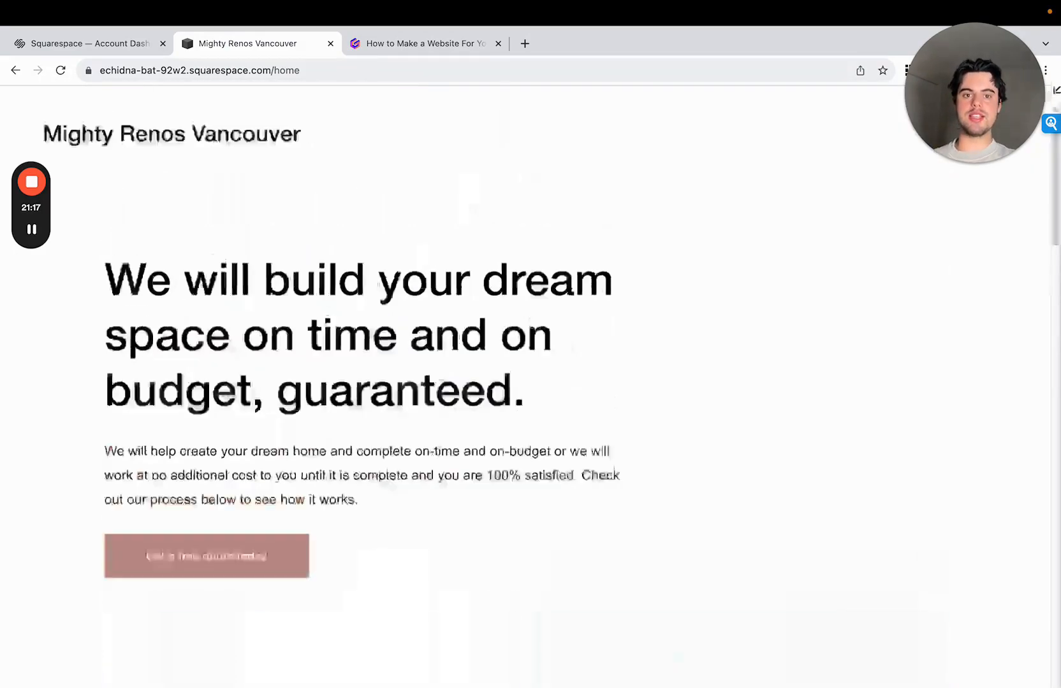
scroll(776, 500, "down", 5)
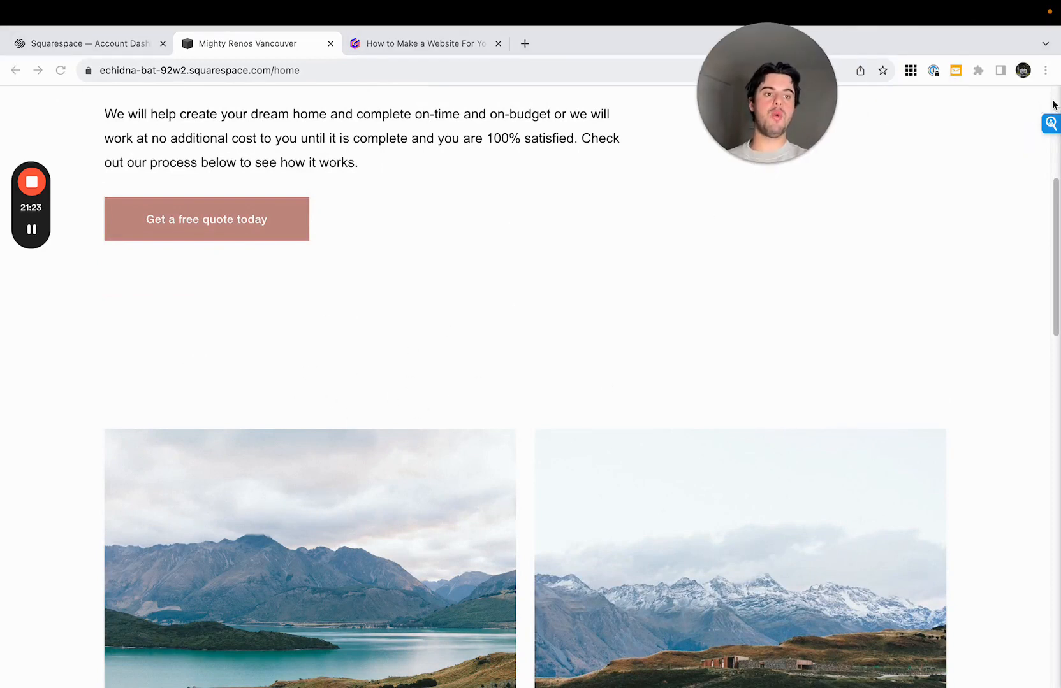
left_click(1044, 100)
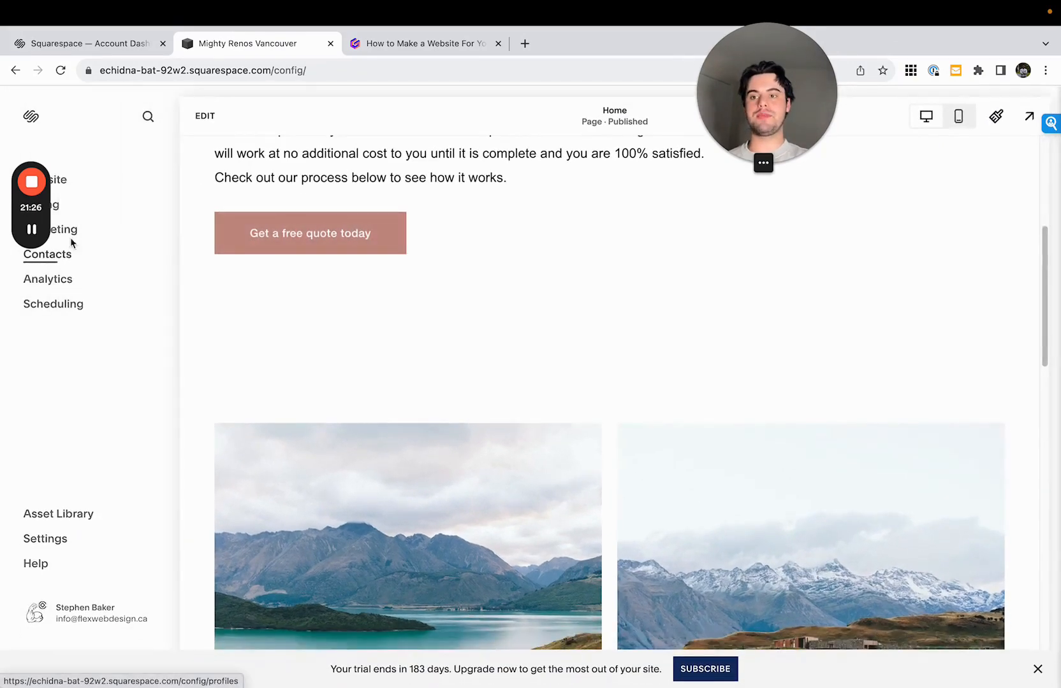
- Reopen the Home page for editing and look through the before-and-after gallery's section settings and image editor
left_click(205, 115)
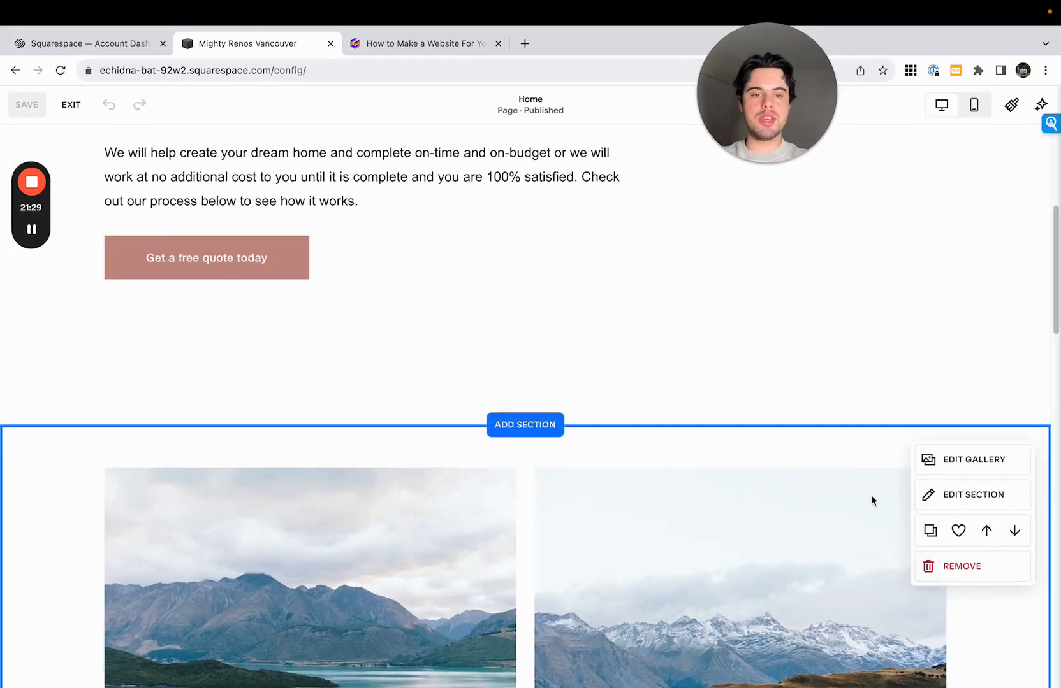
scroll(956, 357, "down", 2)
left_click(959, 365)
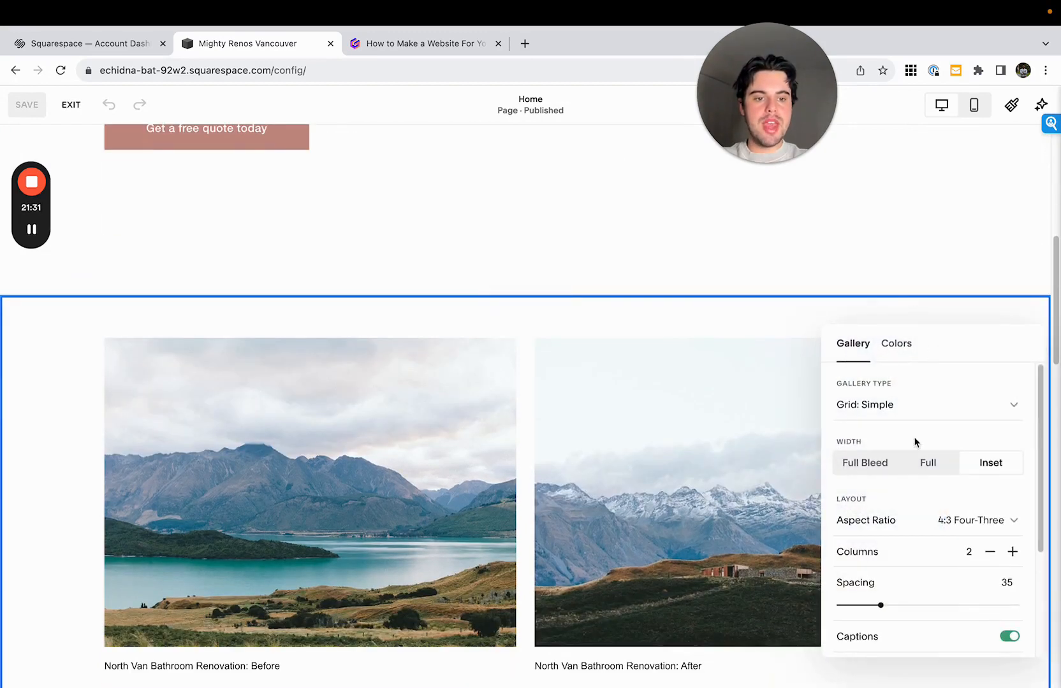
scroll(923, 501, "down", 1)
scroll(923, 501, "down", 3)
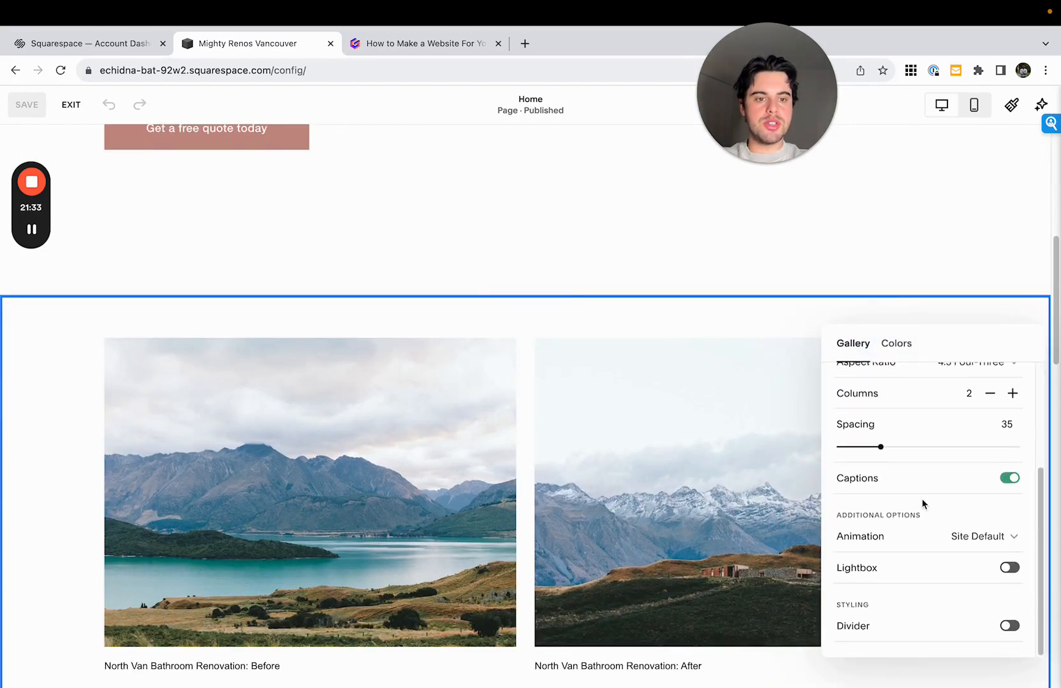
scroll(923, 503, "up", 4)
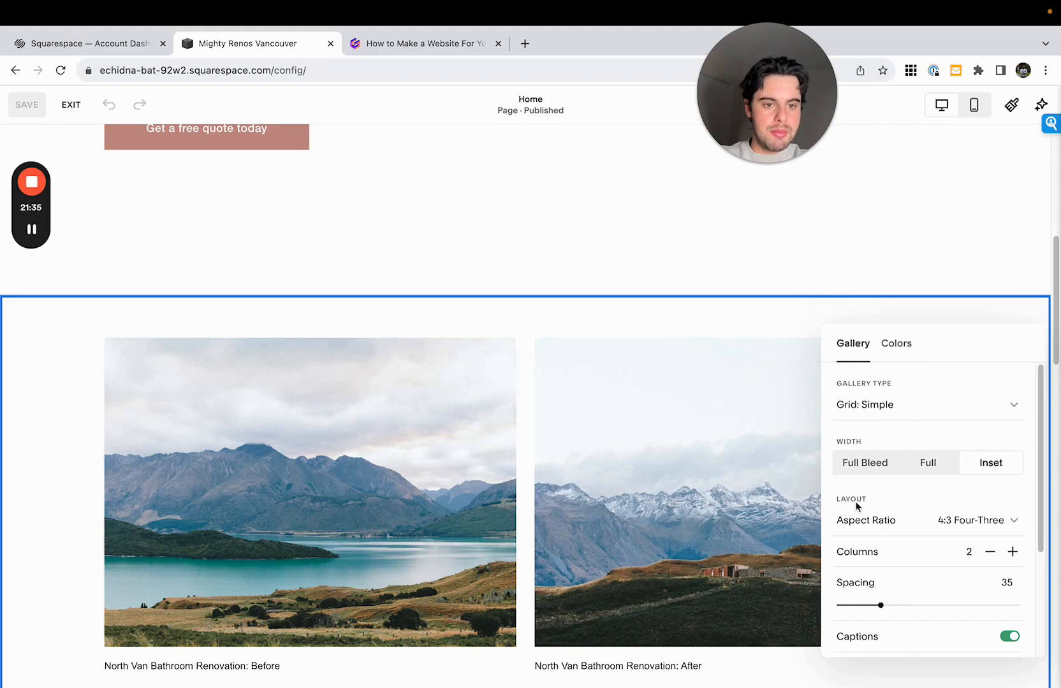
scroll(857, 507, "down", 3)
left_click(791, 475)
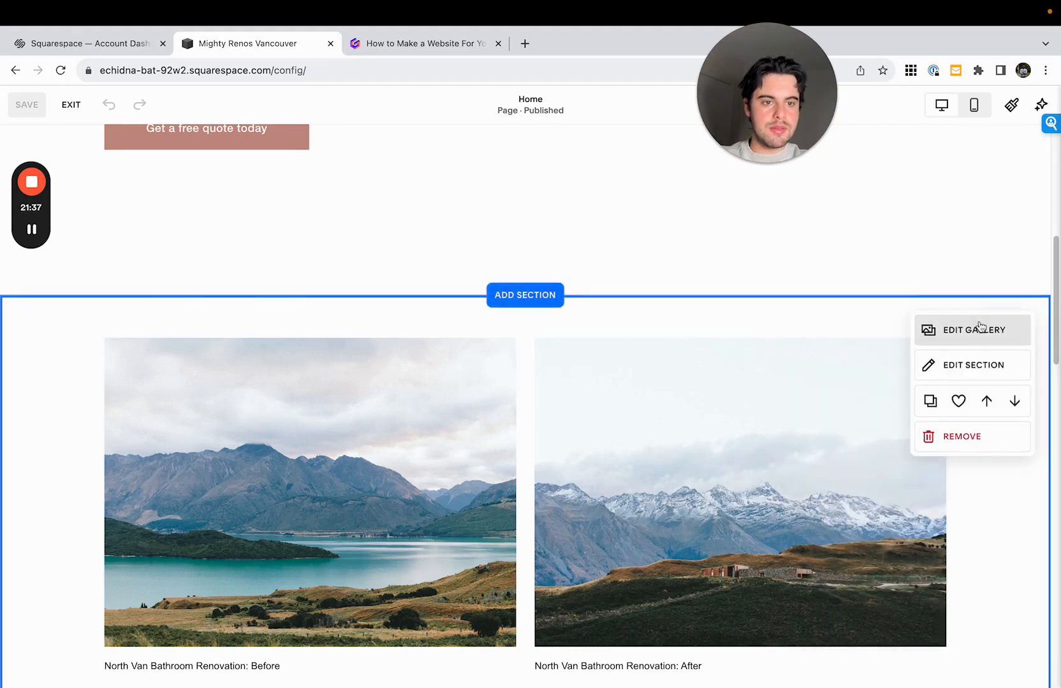
left_click(986, 323)
left_click(1017, 318)
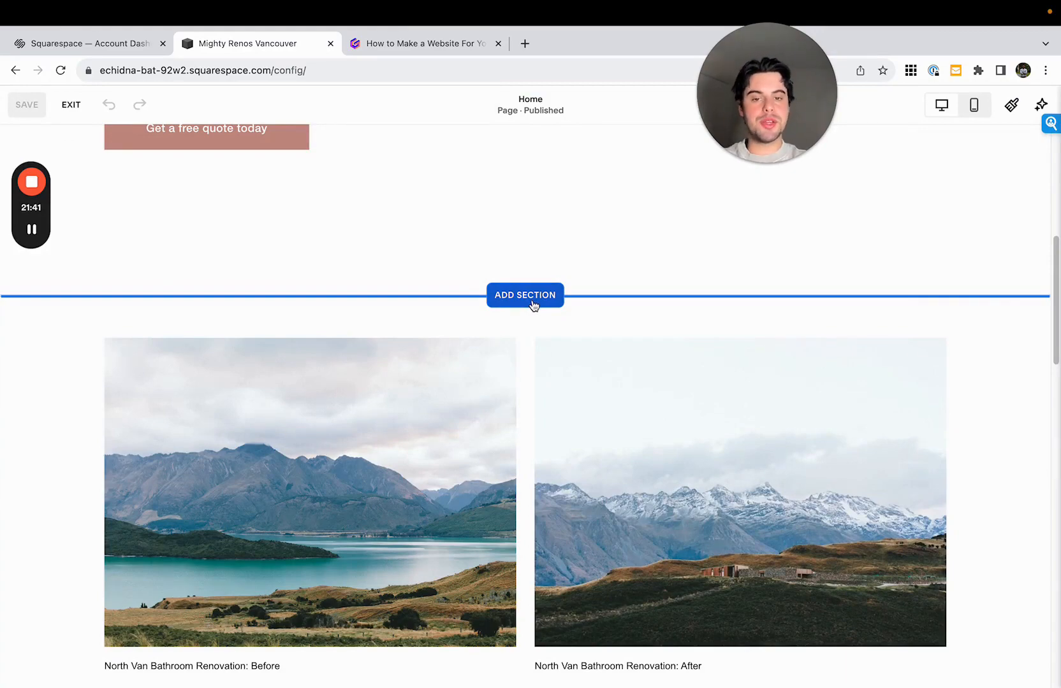
- Add a blank section above the before-and-after gallery and place a text block in it
left_click(534, 300)
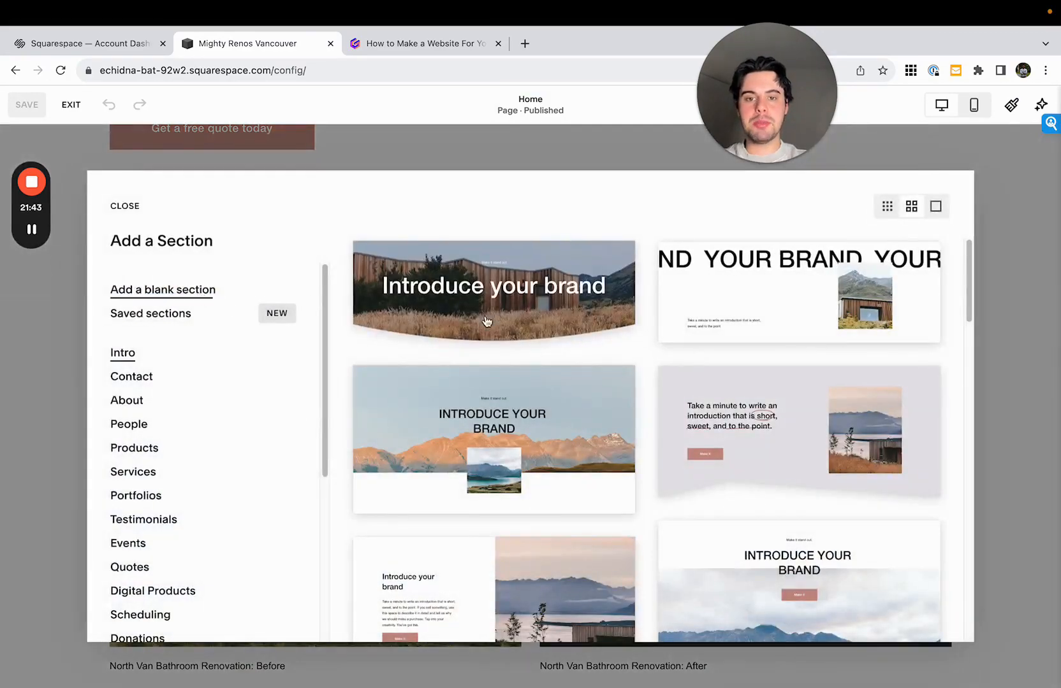
left_click(197, 295)
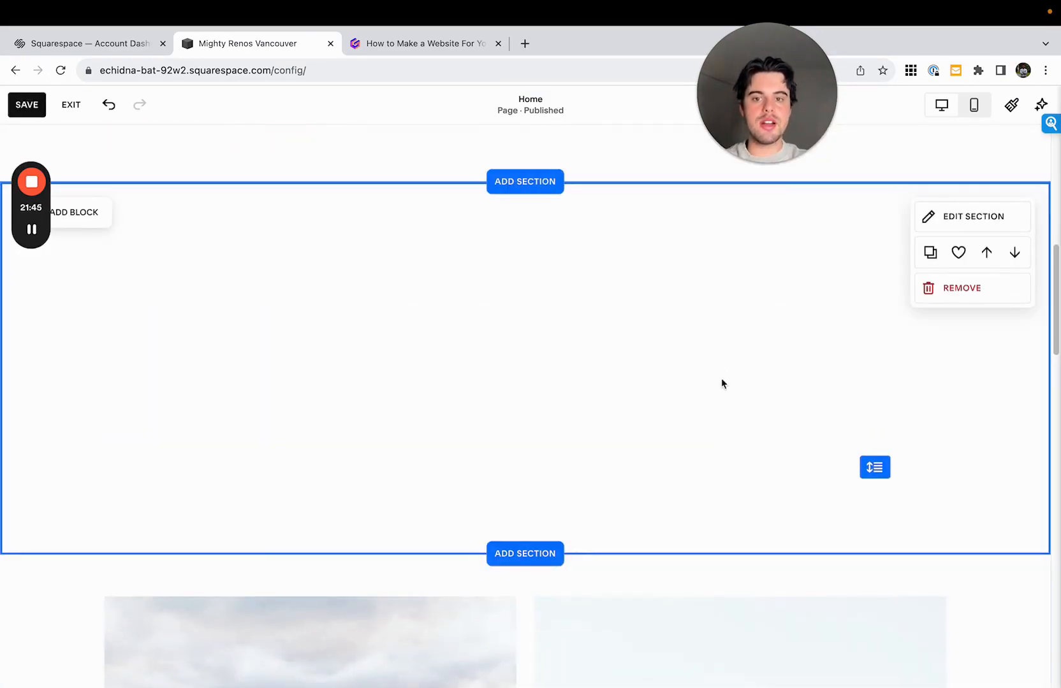
left_click(96, 213)
left_click_drag(74, 300, 533, 310)
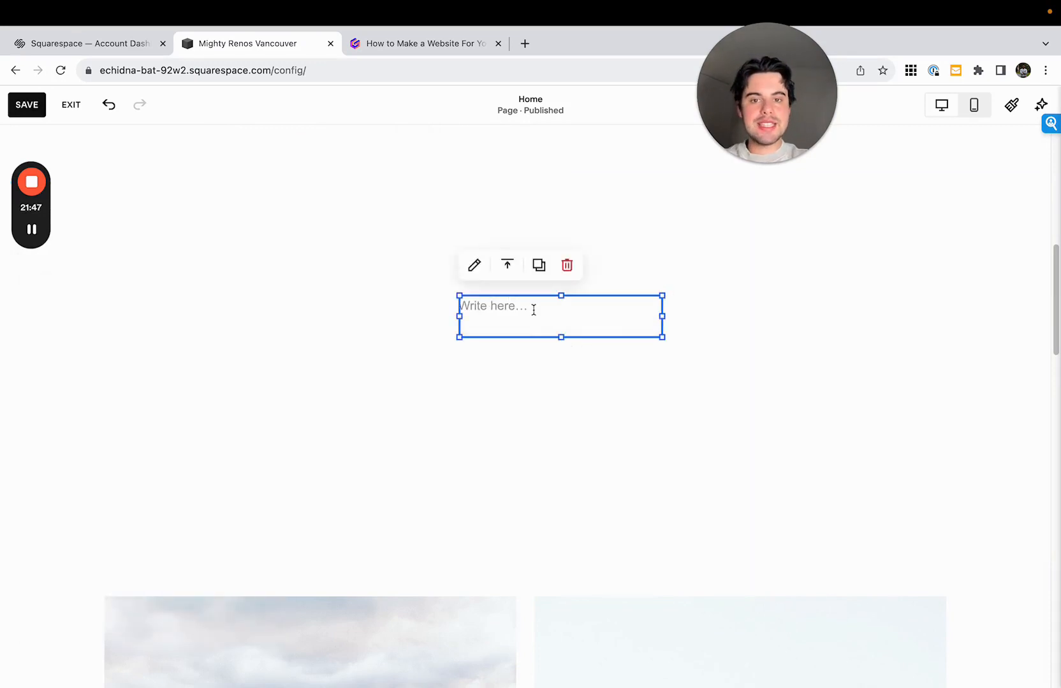
- Widen the text block on both sides and enter "View some of the stunning spaces we have created for our North Van clients"
left_click_drag(663, 337, 800, 329)
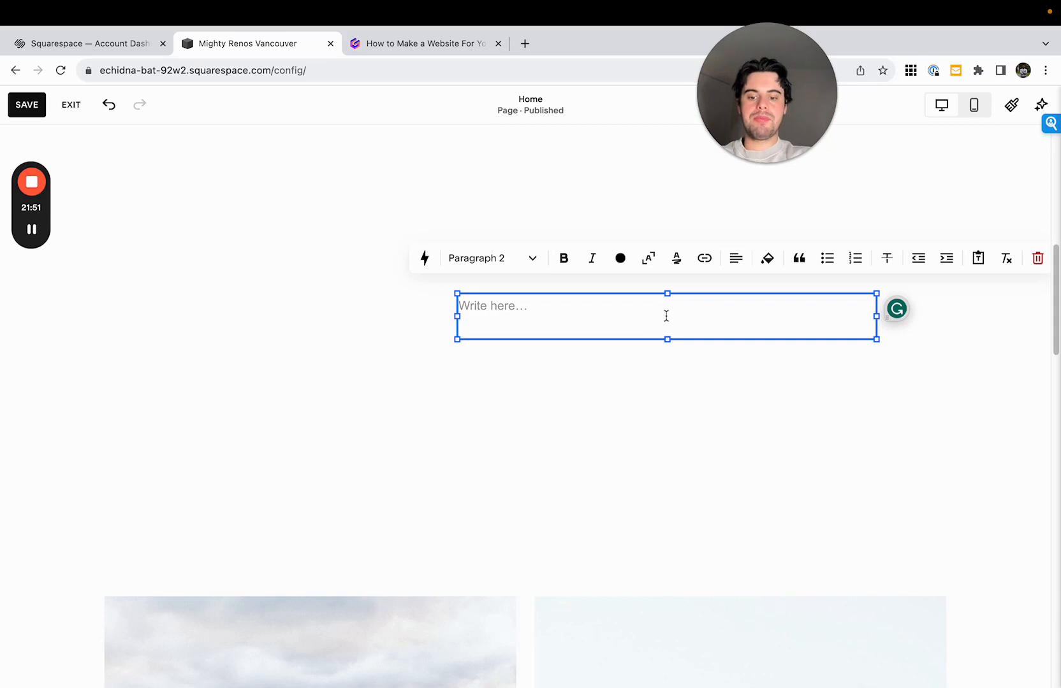
left_click_drag(457, 316, 346, 314)
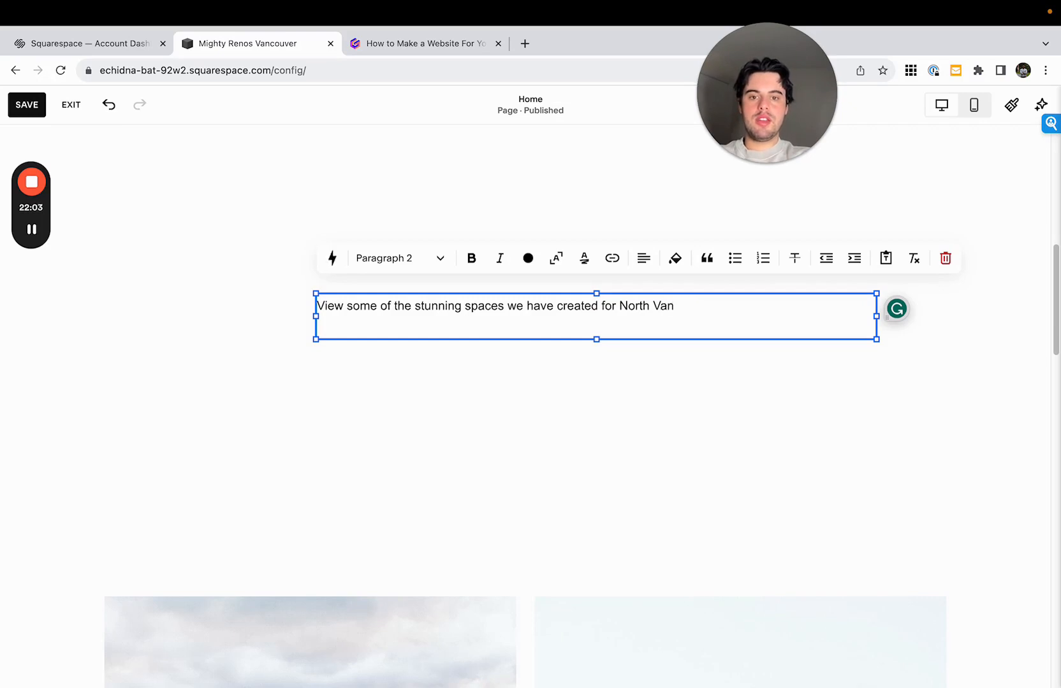
type("our")
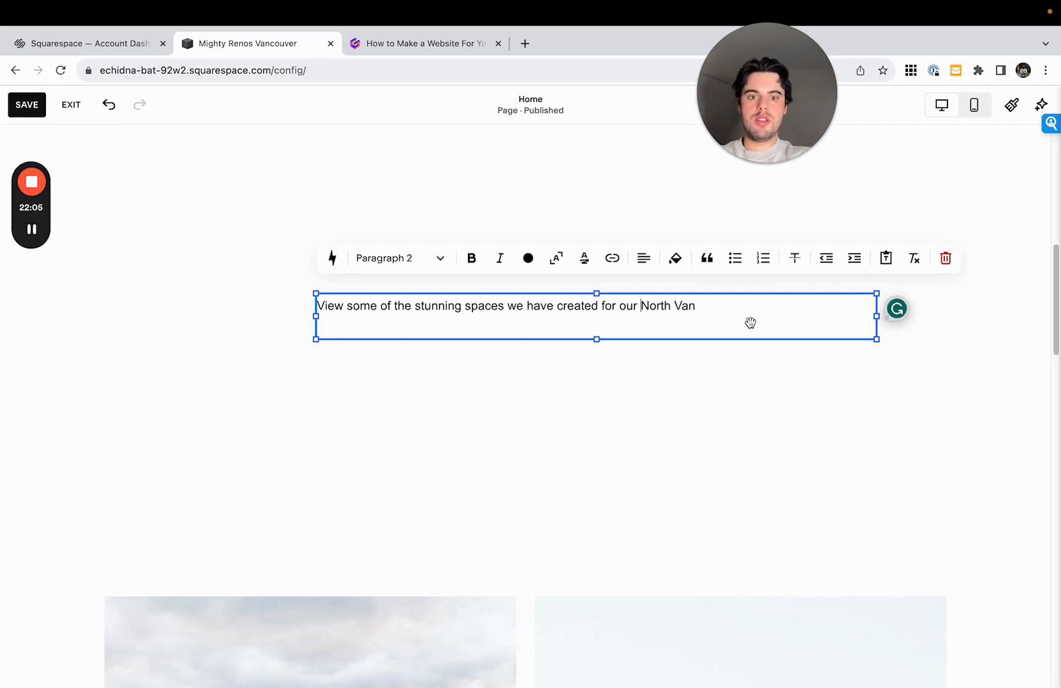
left_click(762, 305)
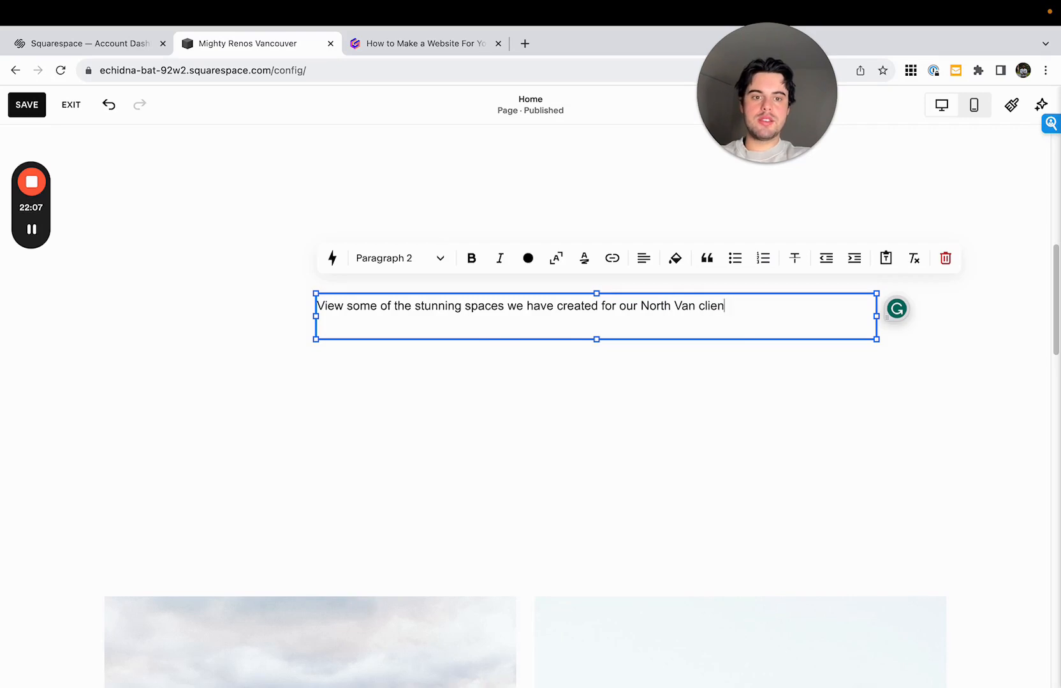
- Format the text as Heading 2 and move its block to the section's left content margin, slightly higher up
left_click(389, 258)
left_click(393, 328)
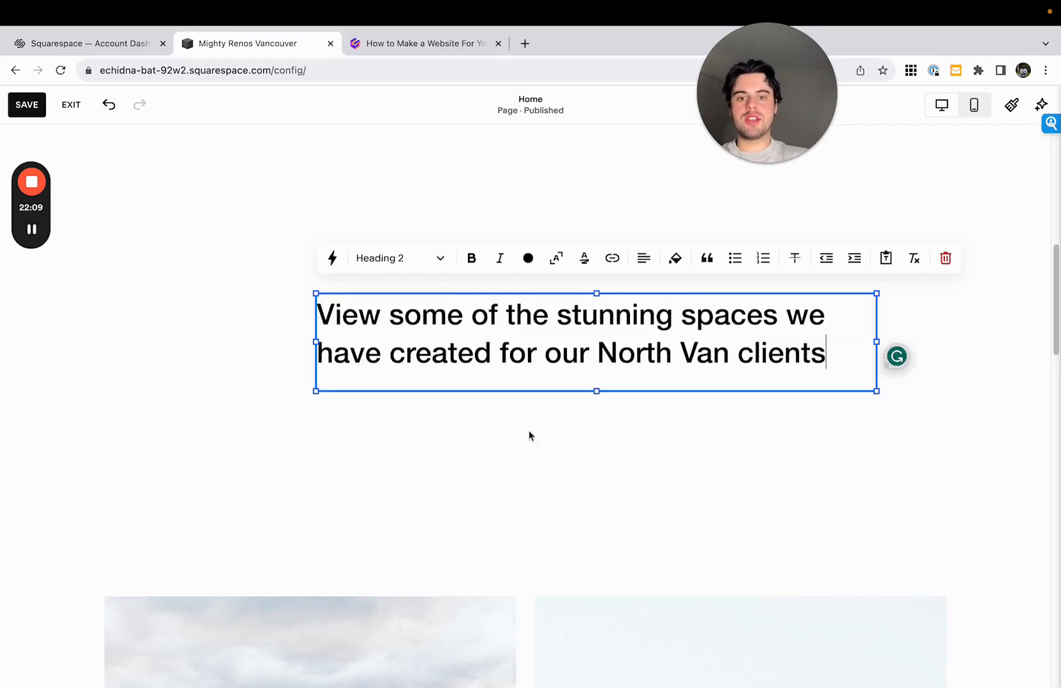
left_click(528, 436)
left_click_drag(627, 365, 555, 358)
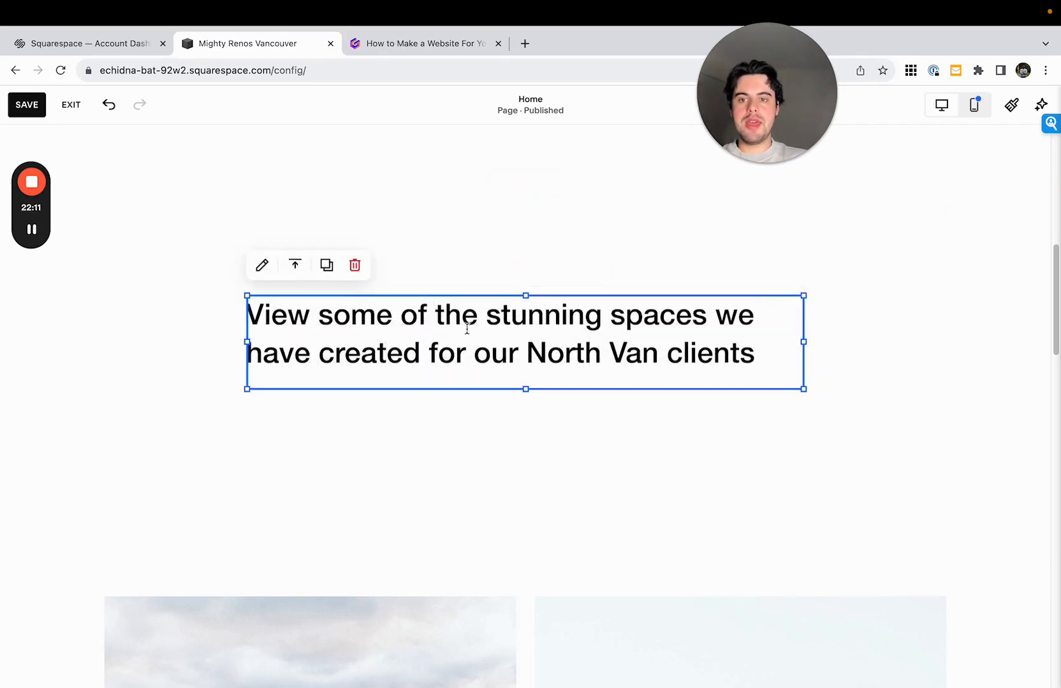
left_click_drag(467, 328, 390, 338)
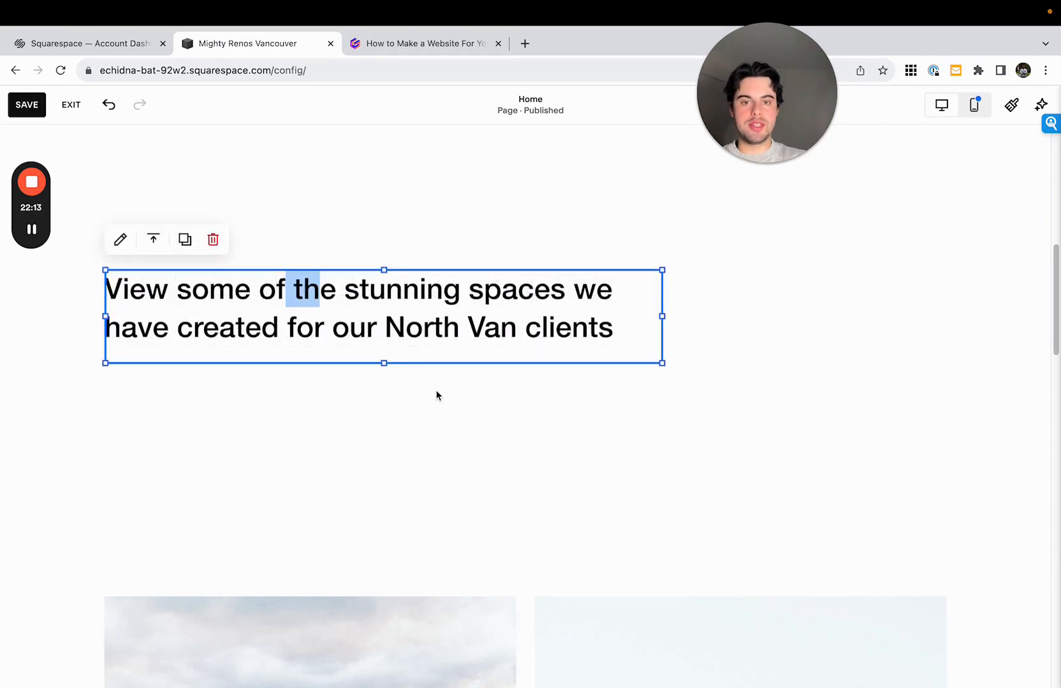
left_click(492, 399)
- Reduce the heading section's grid to 4 rows and set its custom height to 1
left_click_drag(877, 470, 870, 328)
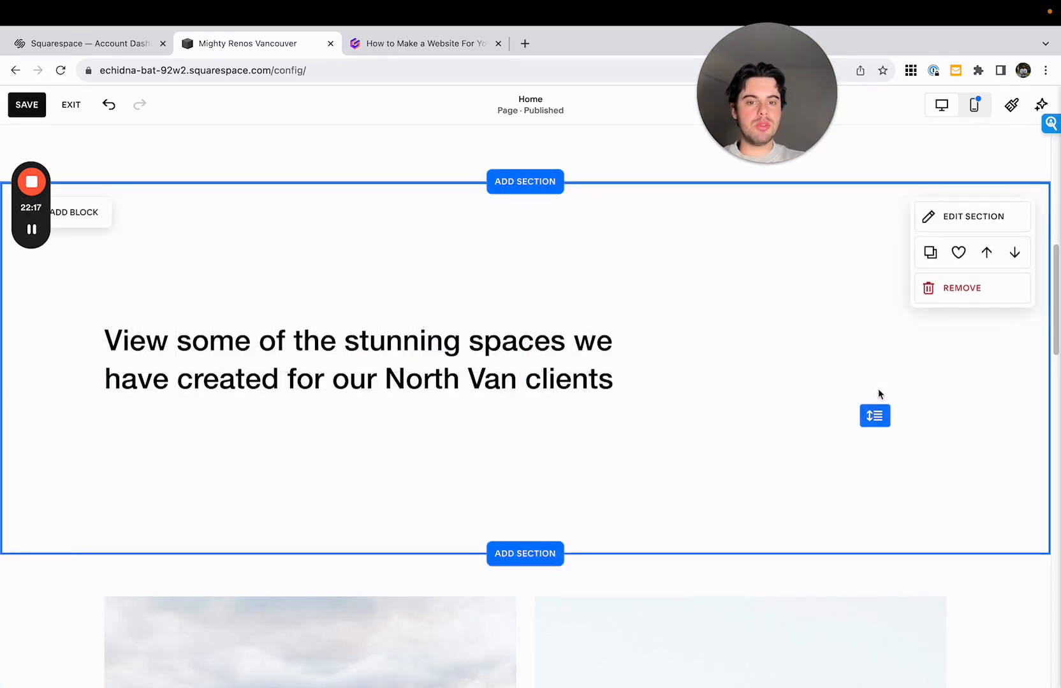
left_click_drag(879, 415, 878, 366)
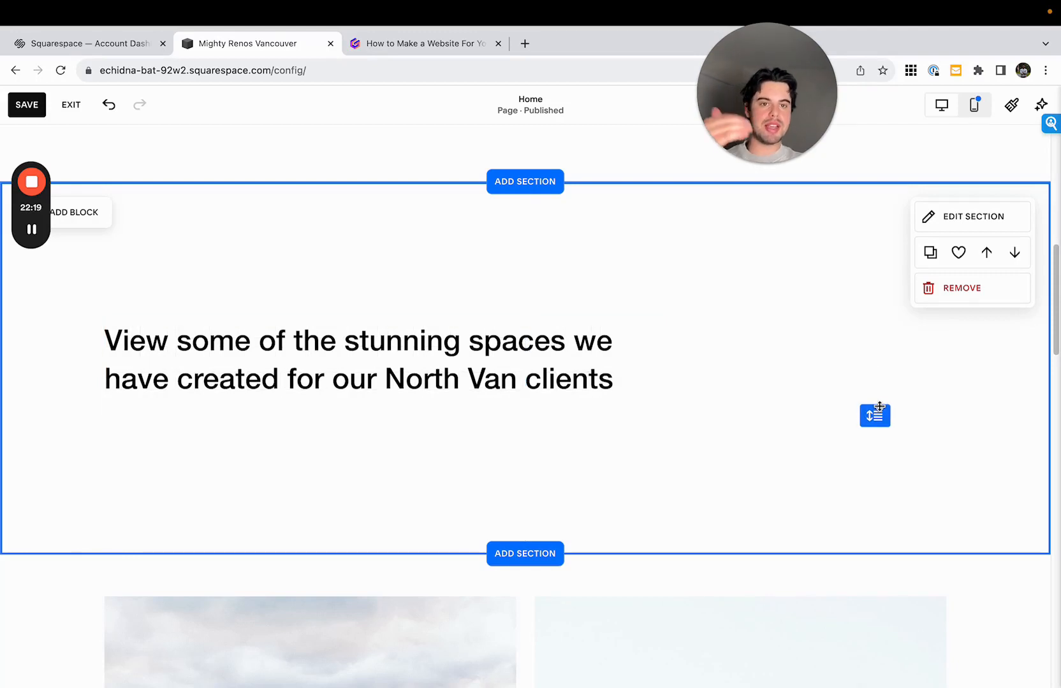
left_click(982, 219)
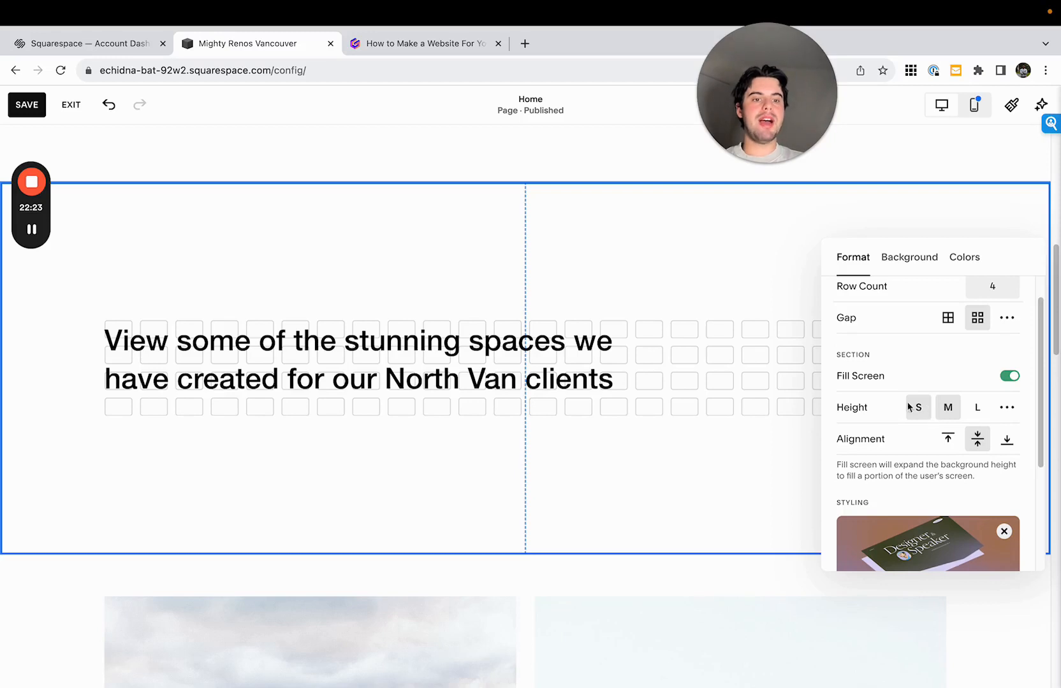
left_click(1007, 409)
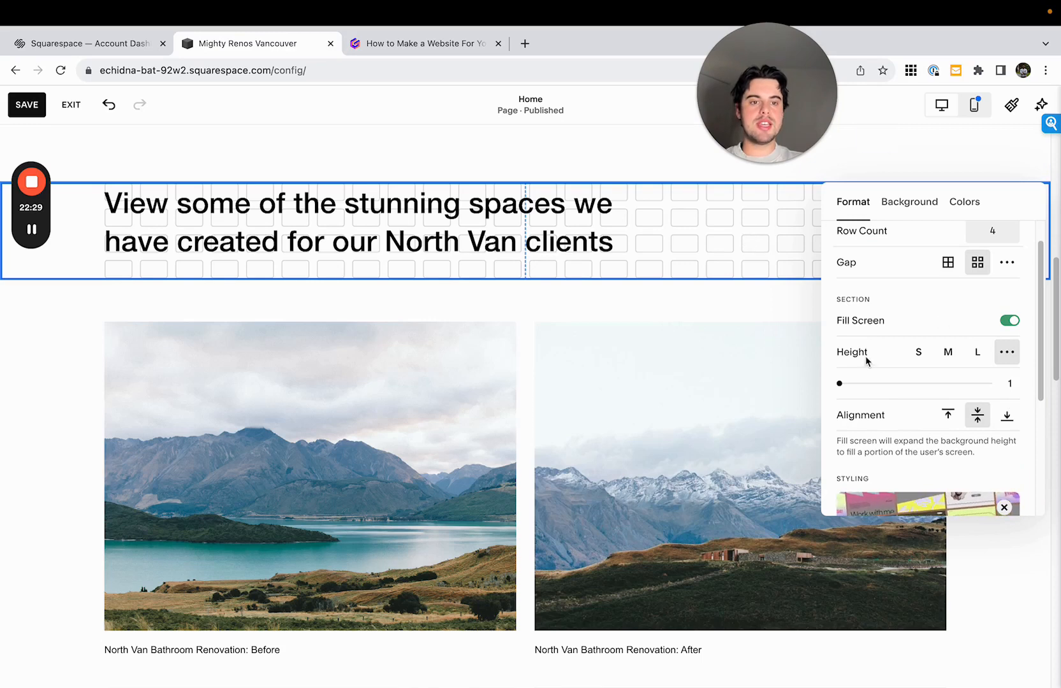
mouse_move(842, 388)
left_mouse_down()
mouse_move(919, 383)
mouse_move(833, 385)
left_mouse_up()
left_click(694, 216)
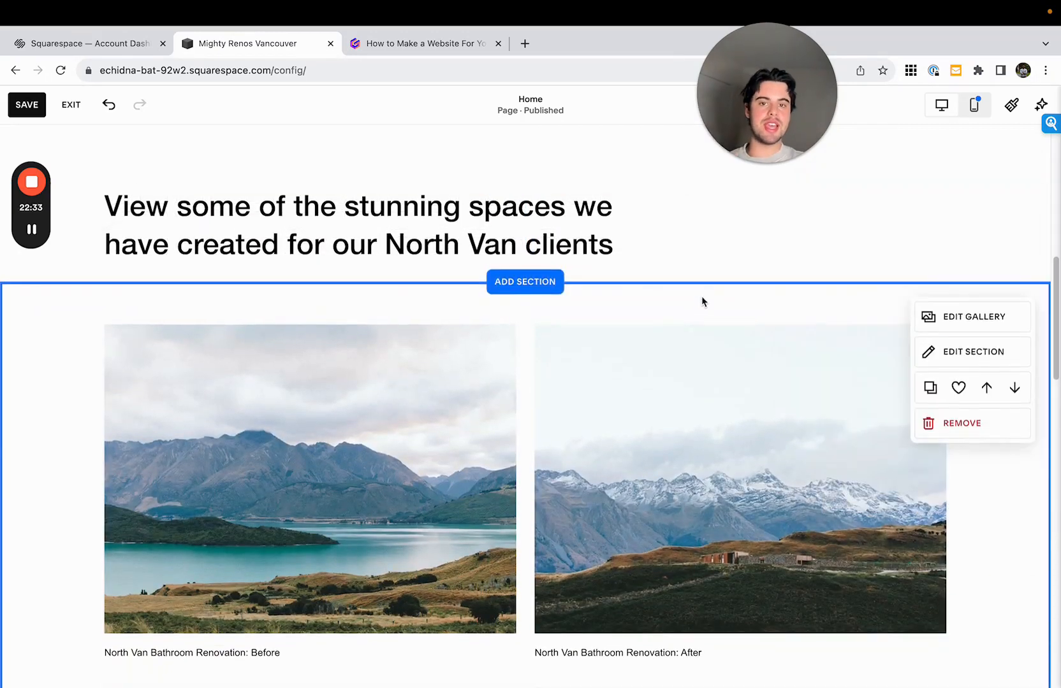
- Try adding rows to the heading section and moving the heading lower within it
left_click_drag(1054, 305, 1053, 328)
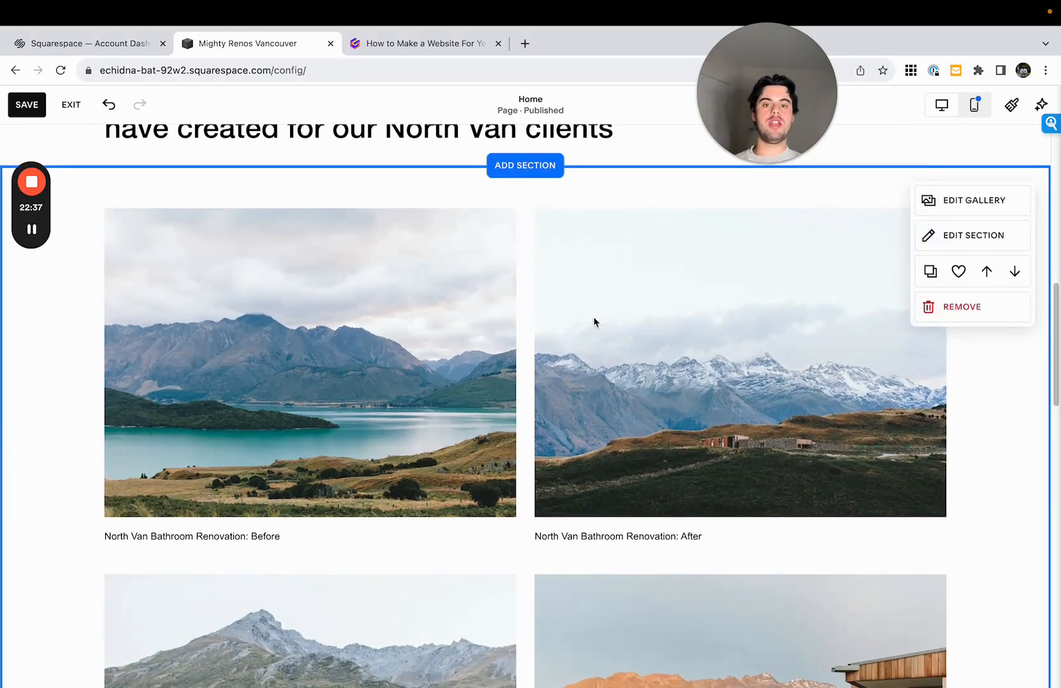
scroll(529, 357, "up", 5)
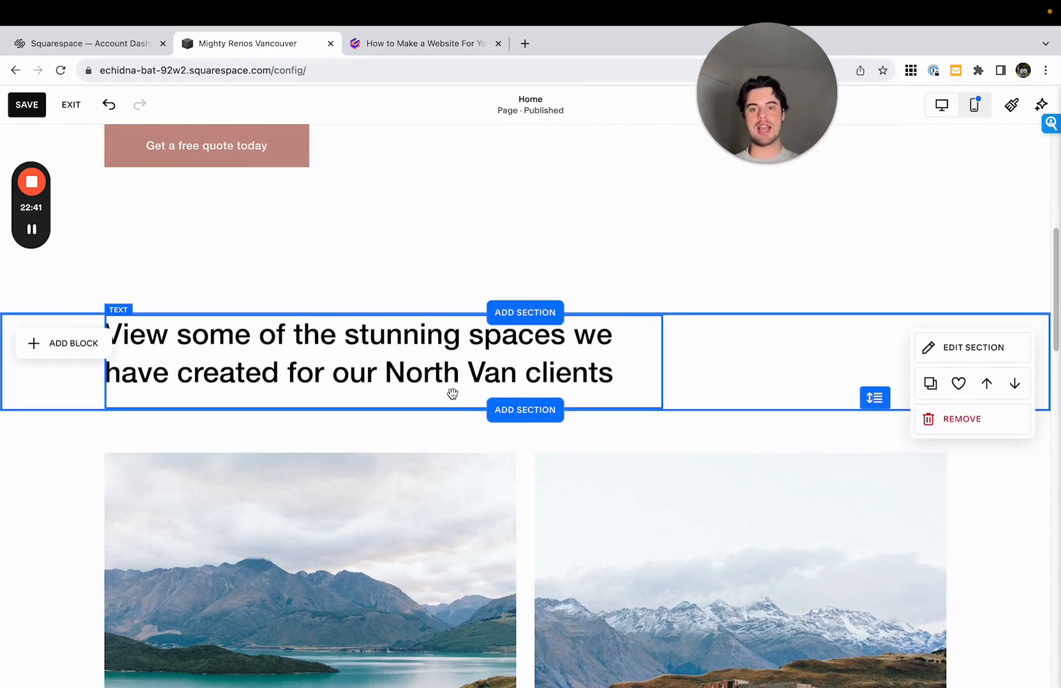
left_click_drag(894, 419, 889, 593)
left_click_drag(599, 374, 622, 453)
scroll(771, 408, "down", 3)
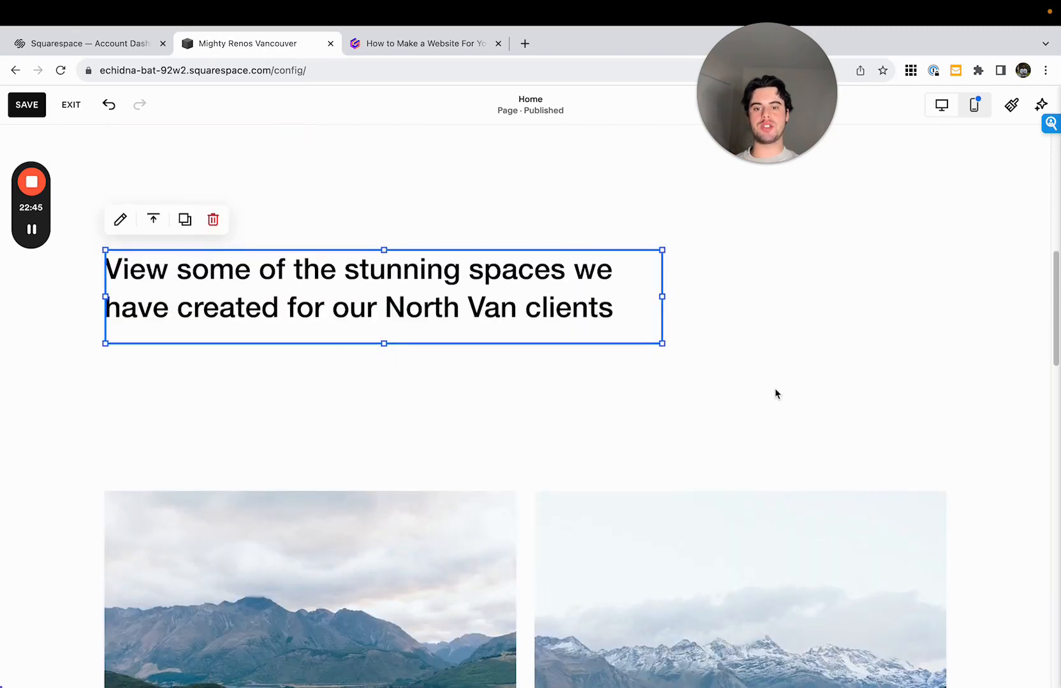
- Move the heading back to the top of its section and shrink the grid to fit the text
left_click(775, 394)
scroll(835, 410, "up", 1)
left_click_drag(873, 459, 860, 354)
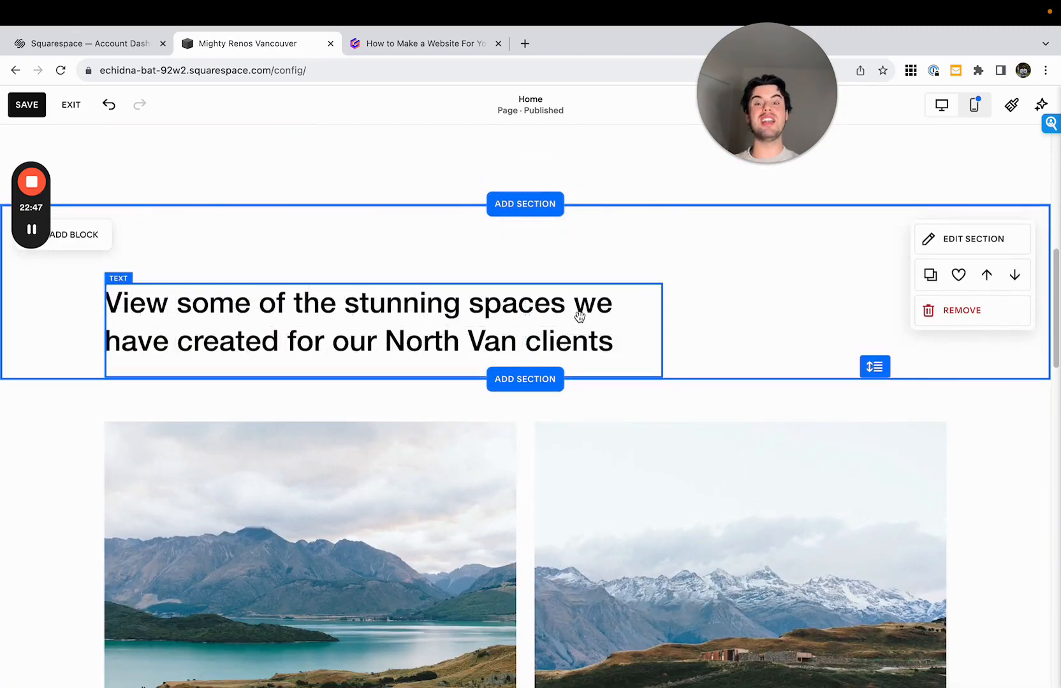
left_click_drag(579, 316, 575, 243)
left_click_drag(880, 370, 880, 294)
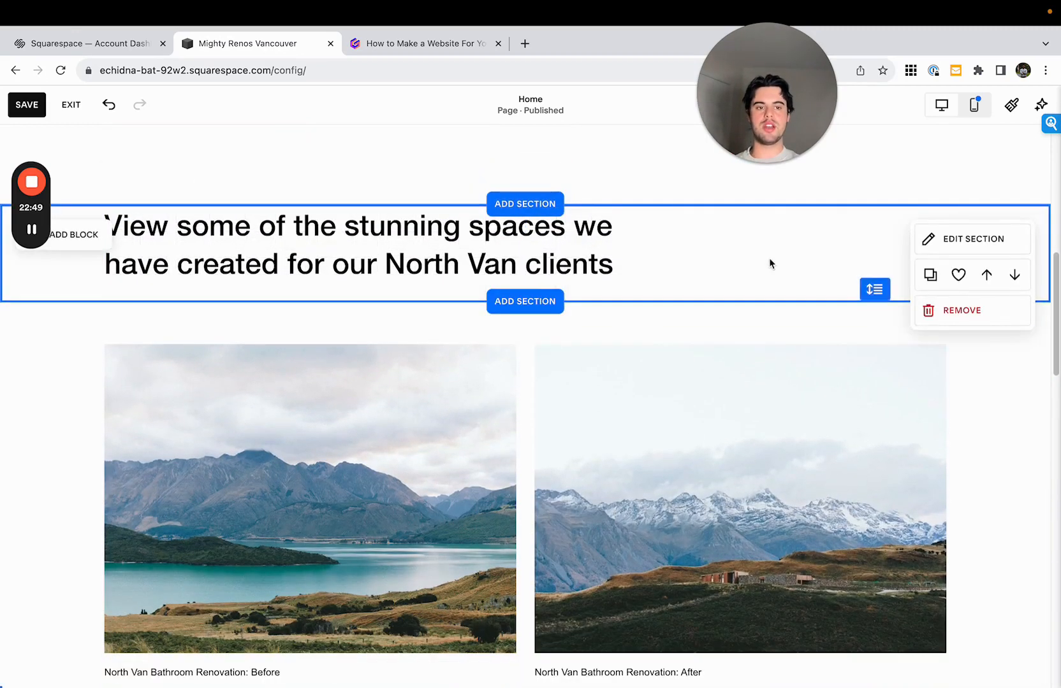
scroll(1022, 343, "up", 3)
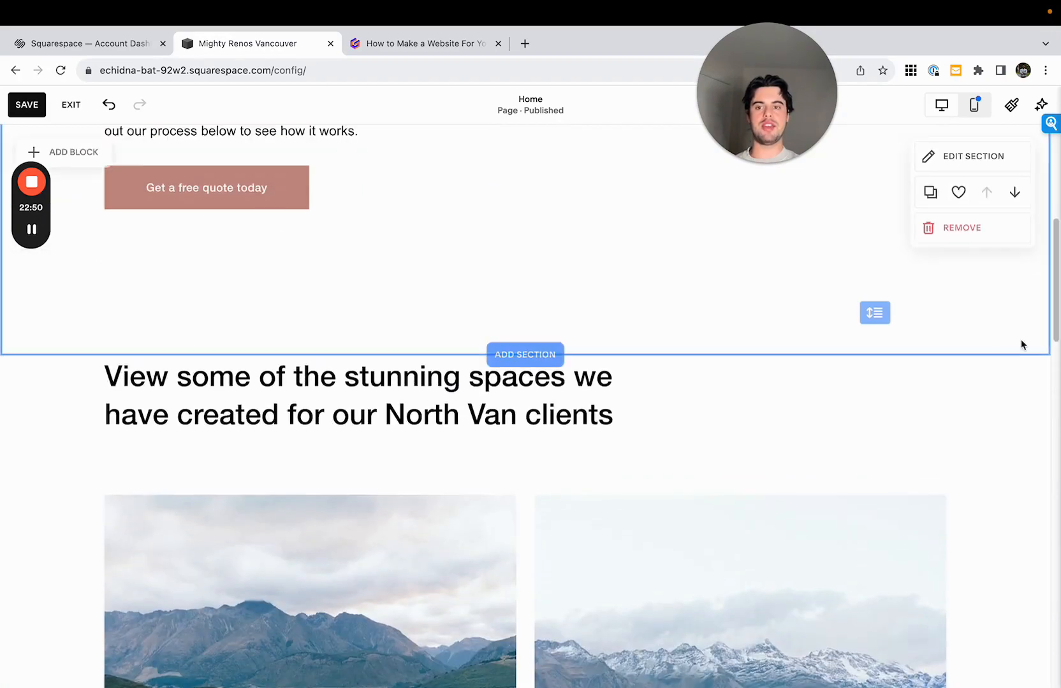
- Save the Home page, review it in the full-screen preview, and return to editing it
left_click(24, 107)
left_click(70, 105)
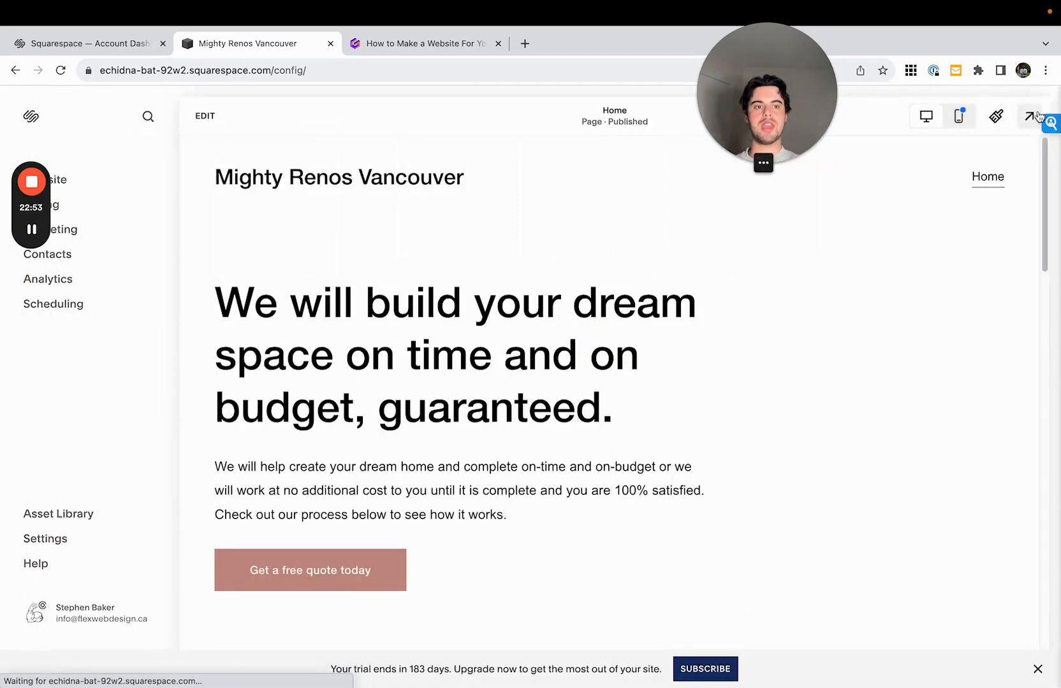
left_click(1033, 116)
scroll(1043, 248, "down", 5)
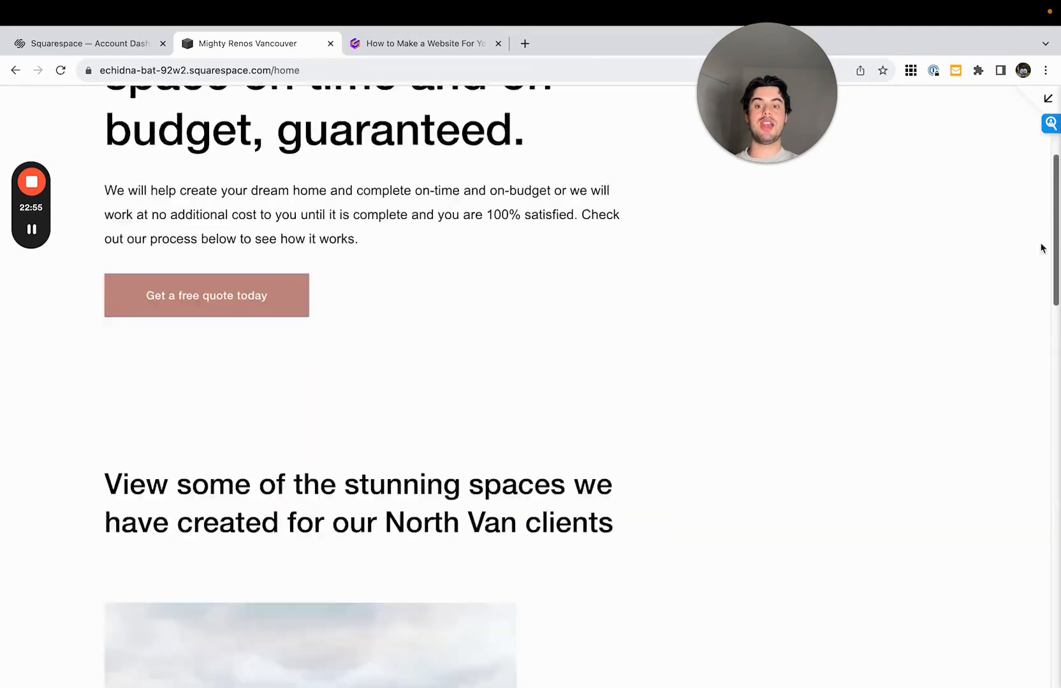
scroll(1039, 255, "down", 3)
scroll(1041, 236, "up", 8)
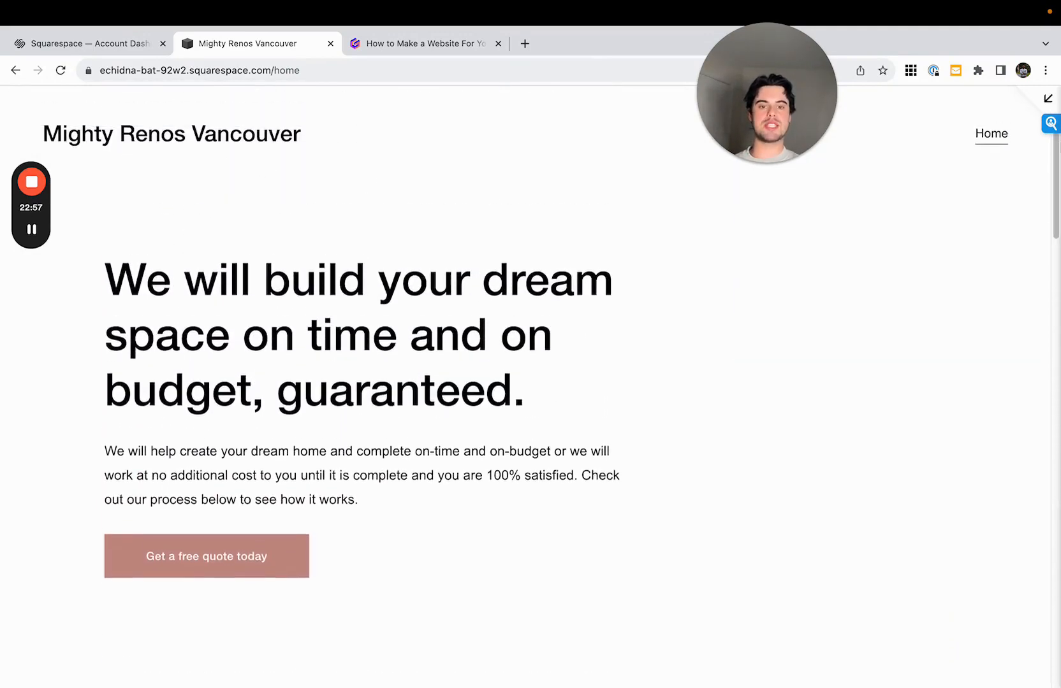
left_click(1036, 103)
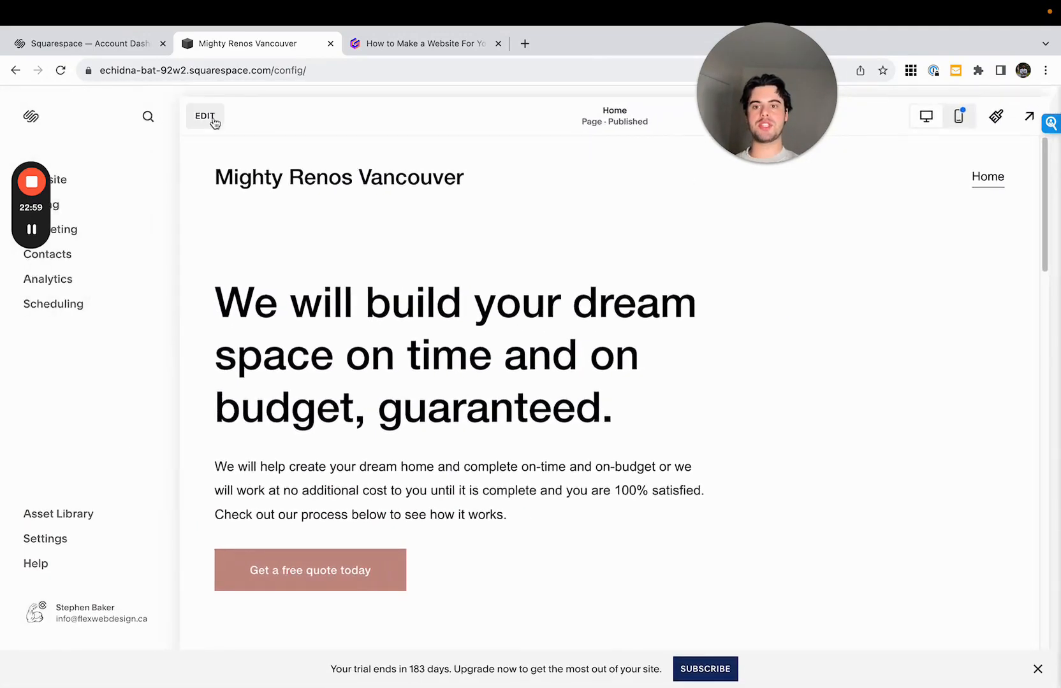
left_click(211, 118)
scroll(503, 319, "down", 15)
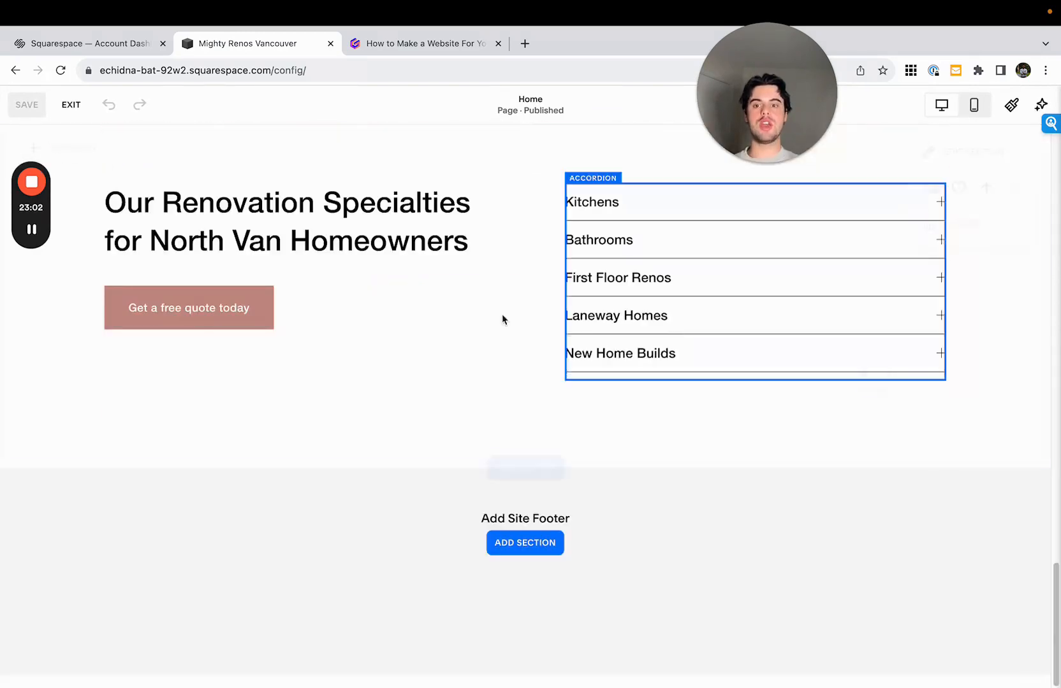
- Switch to the Gamma planning document, highlight the item about a process section, and return to the Squarespace editor
left_click(402, 43)
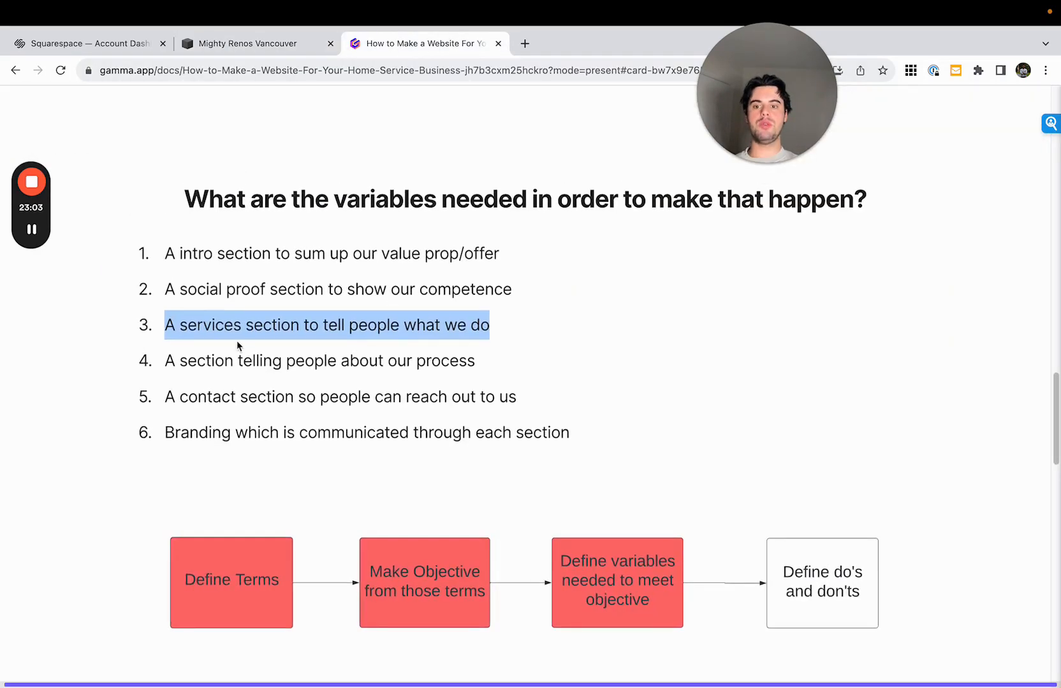
left_click(217, 351)
left_click_drag(166, 361, 579, 369)
left_click(240, 45)
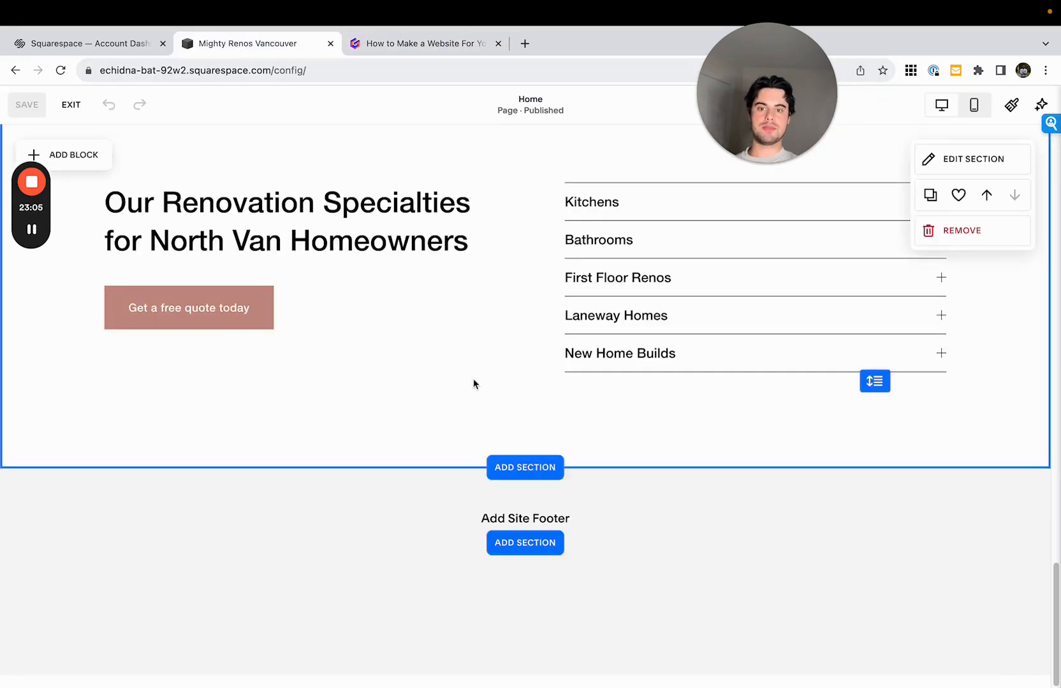
- Browse the About section layouts, then add a blank section below the renovation specialties section
left_click(539, 467)
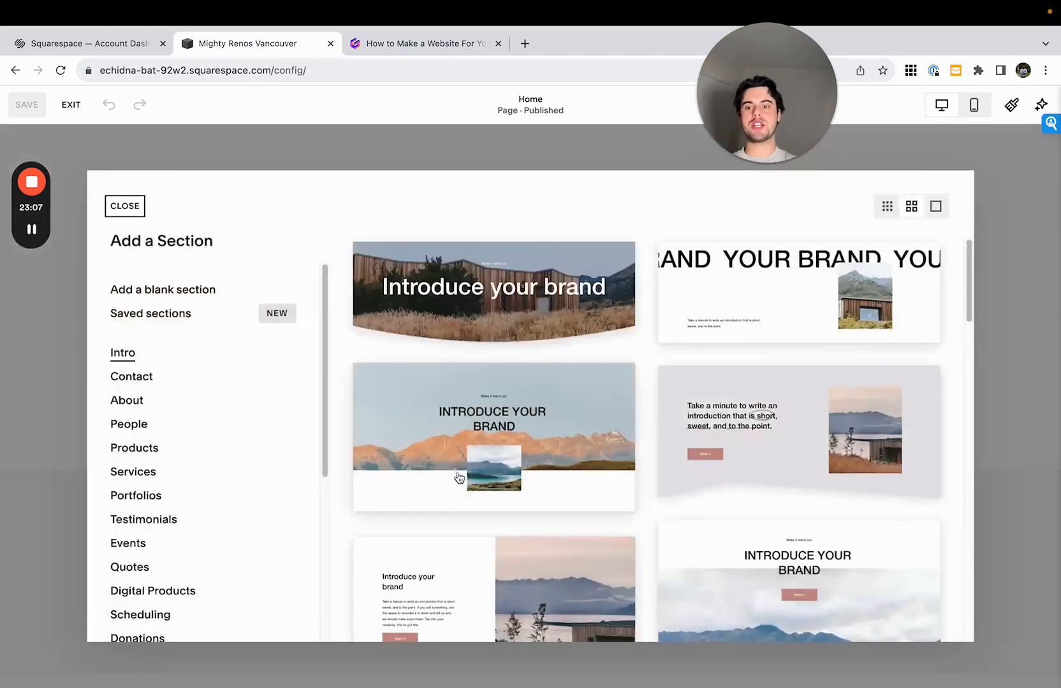
left_click(190, 403)
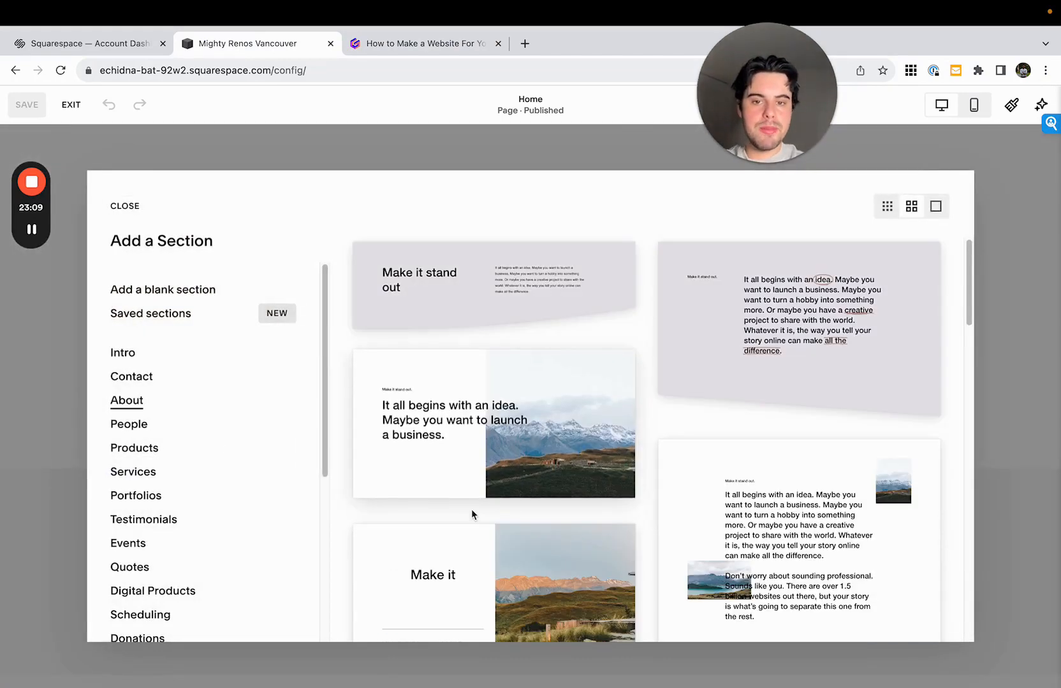
scroll(470, 510, "down", 5)
scroll(470, 510, "down", 10)
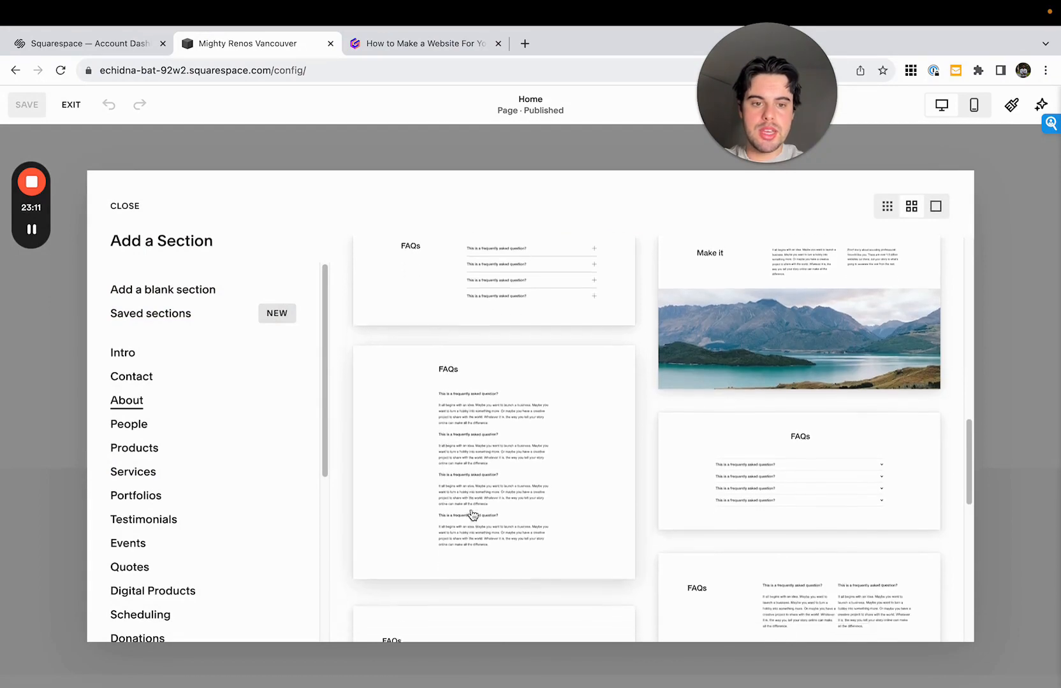
scroll(606, 420, "down", 3)
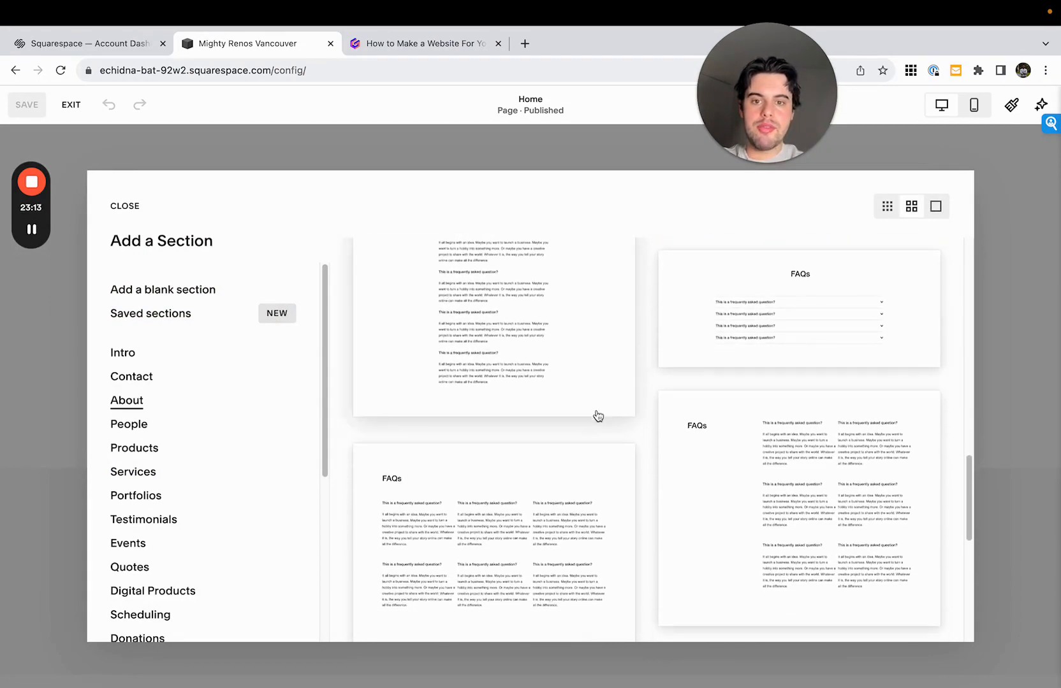
scroll(590, 467, "down", 10)
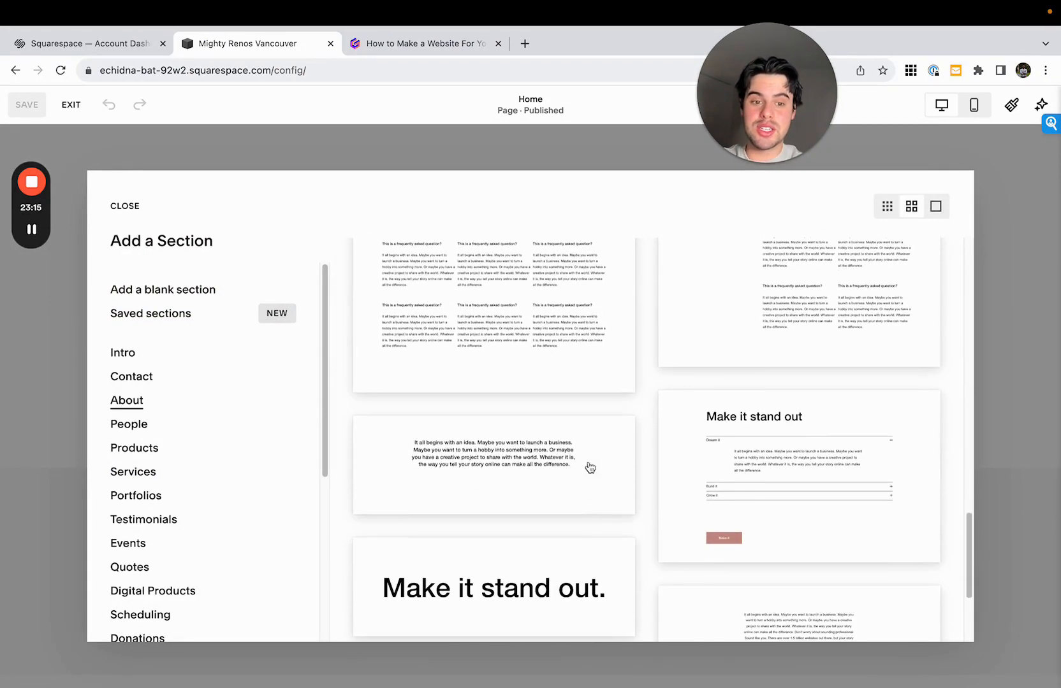
left_click(165, 298)
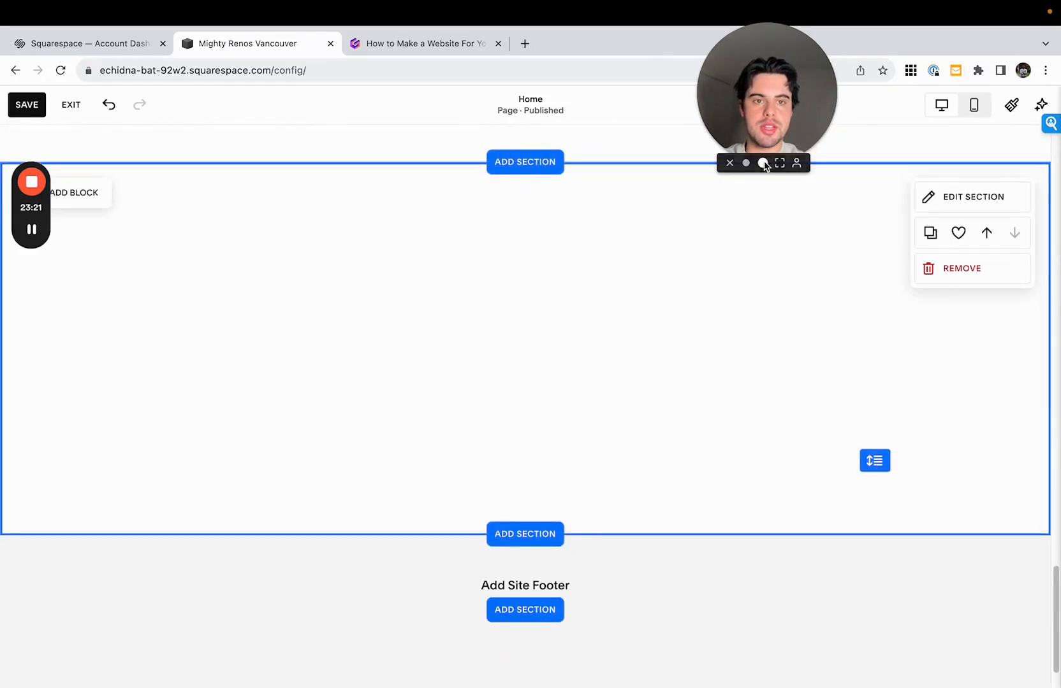
left_click(763, 164)
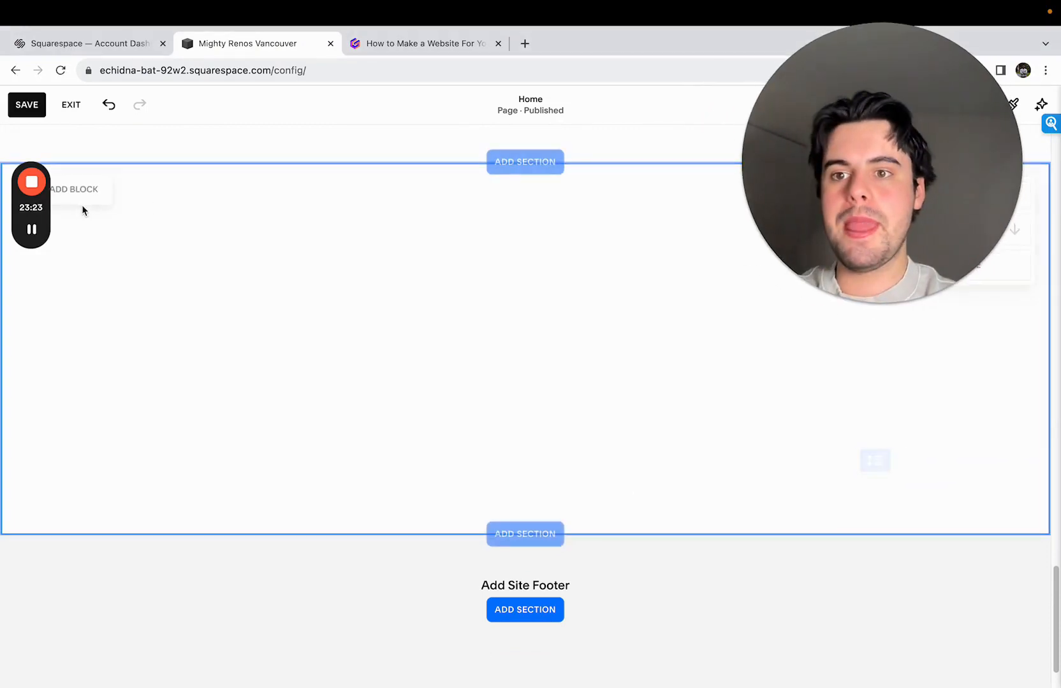
- Add a text block near the top of the blank section at the left content margin and enlarge it to about half the page width
left_click(95, 191)
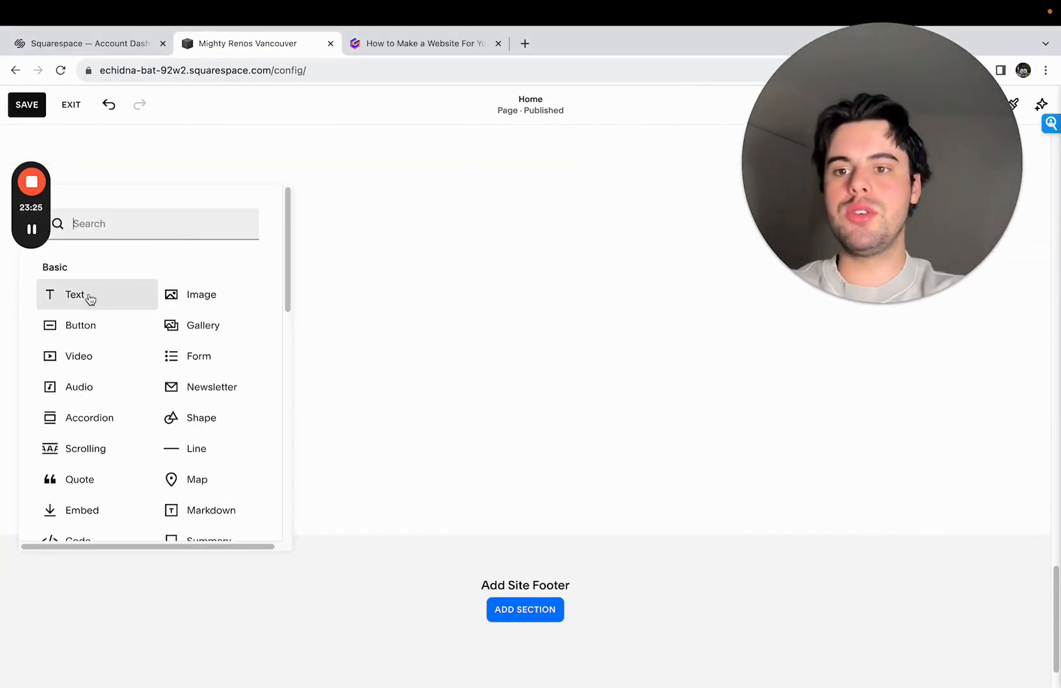
left_click_drag(90, 299, 187, 204)
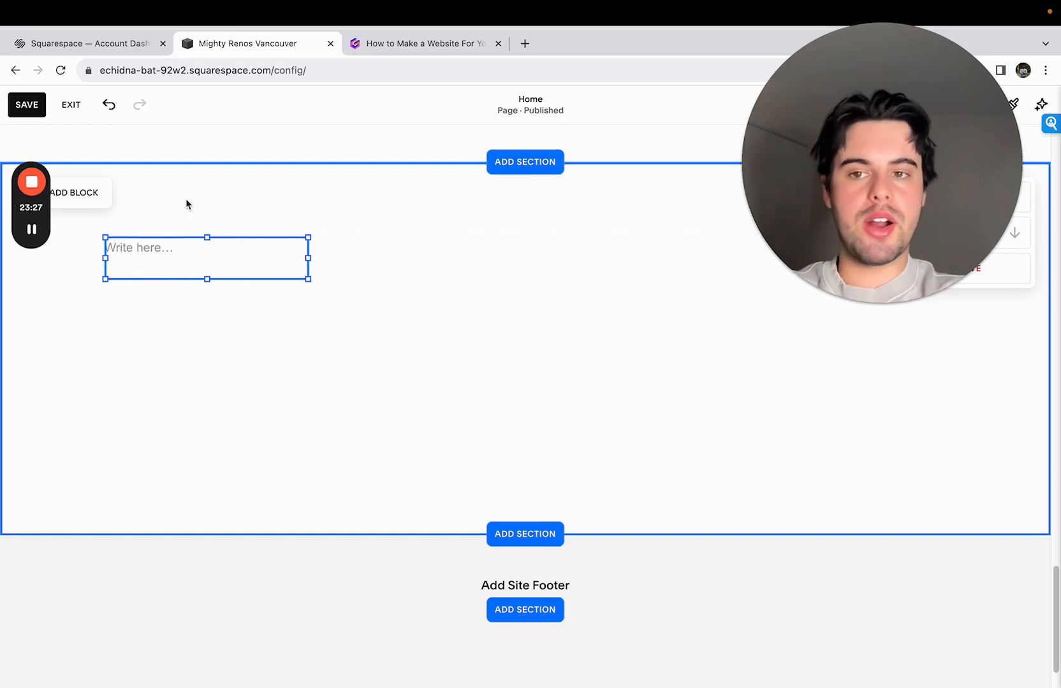
left_click_drag(308, 279, 520, 305)
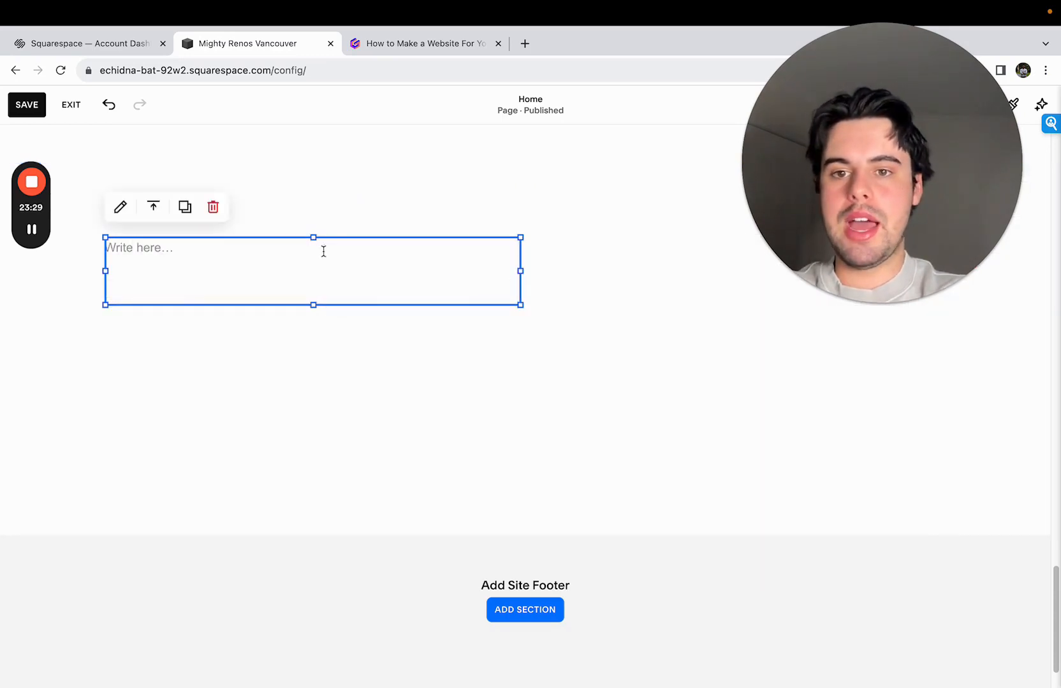
- Write "Our process to complete your dream space on-time and on-budget" in the new text block
left_click(324, 251)
type("Our pro")
key("BackSpace")
key("BackSpace")
key("BackSpace")
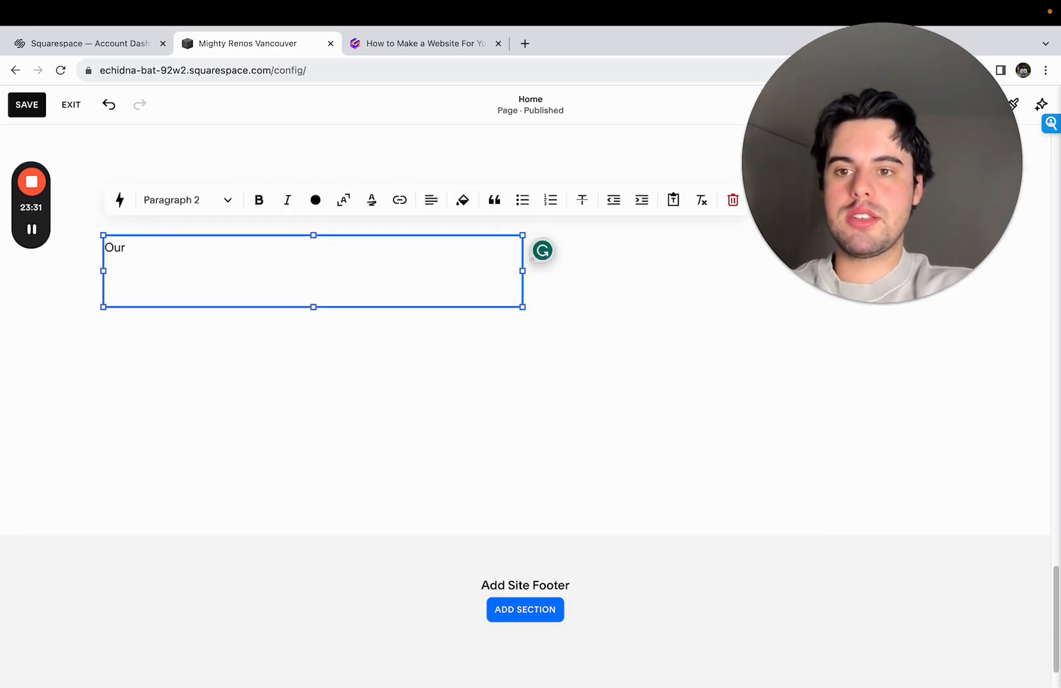
type("Process to ")
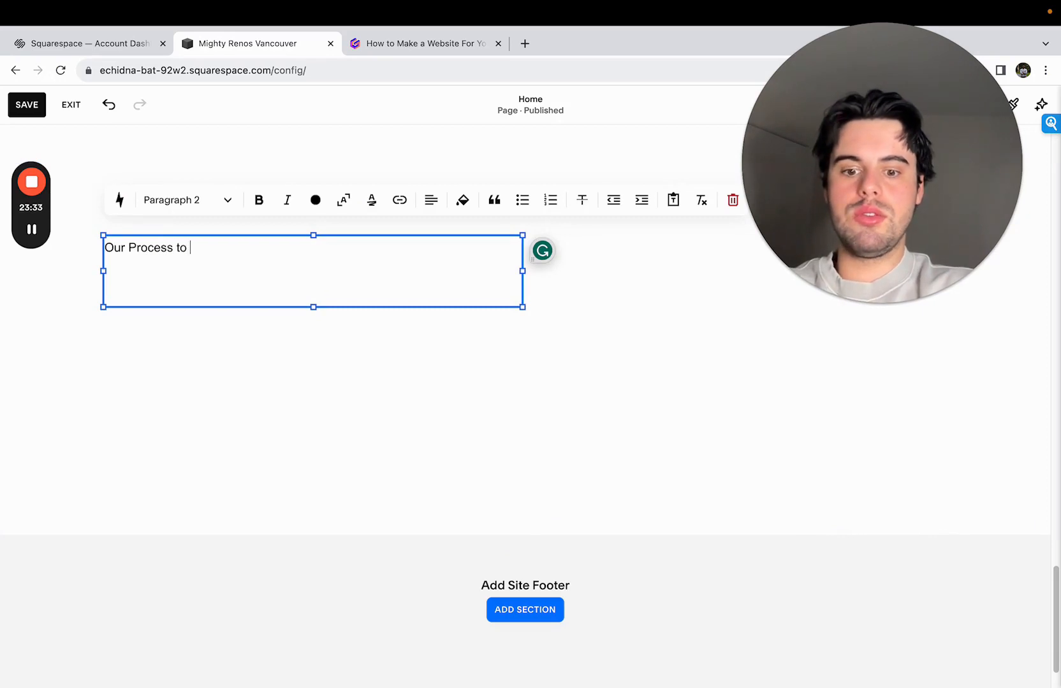
type("Complete your D")
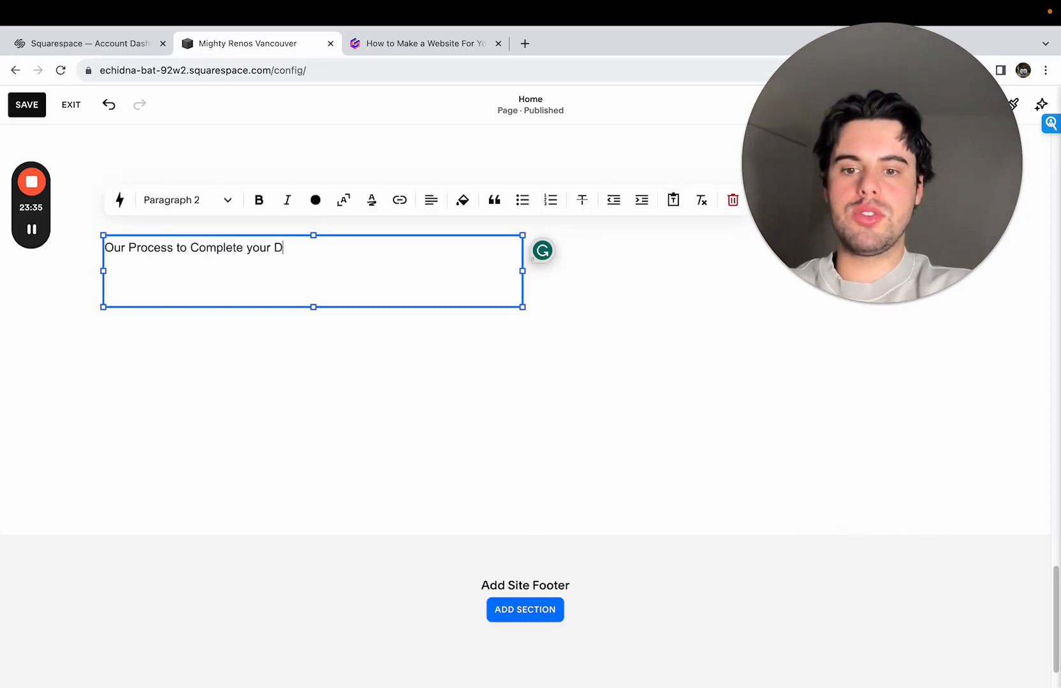
type("ream Sp")
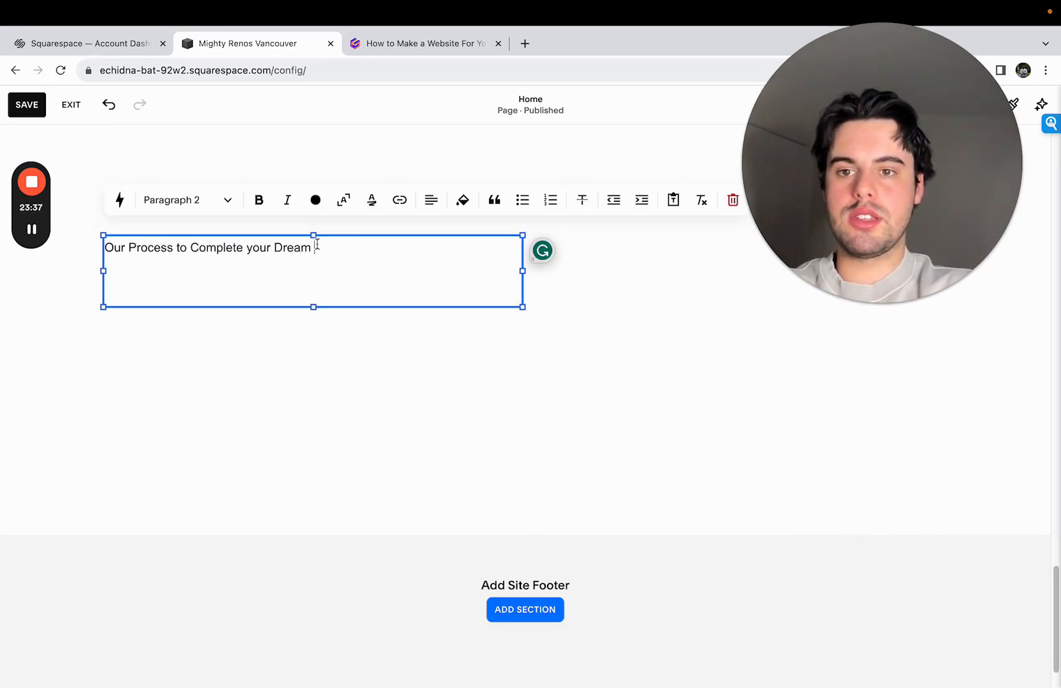
key("alt+shift+Left")
key("alt+shift+Left")
key("alt+shift+Left")
key("alt+shift+Left")
key("alt+shift+Left")
key("BackSpace")
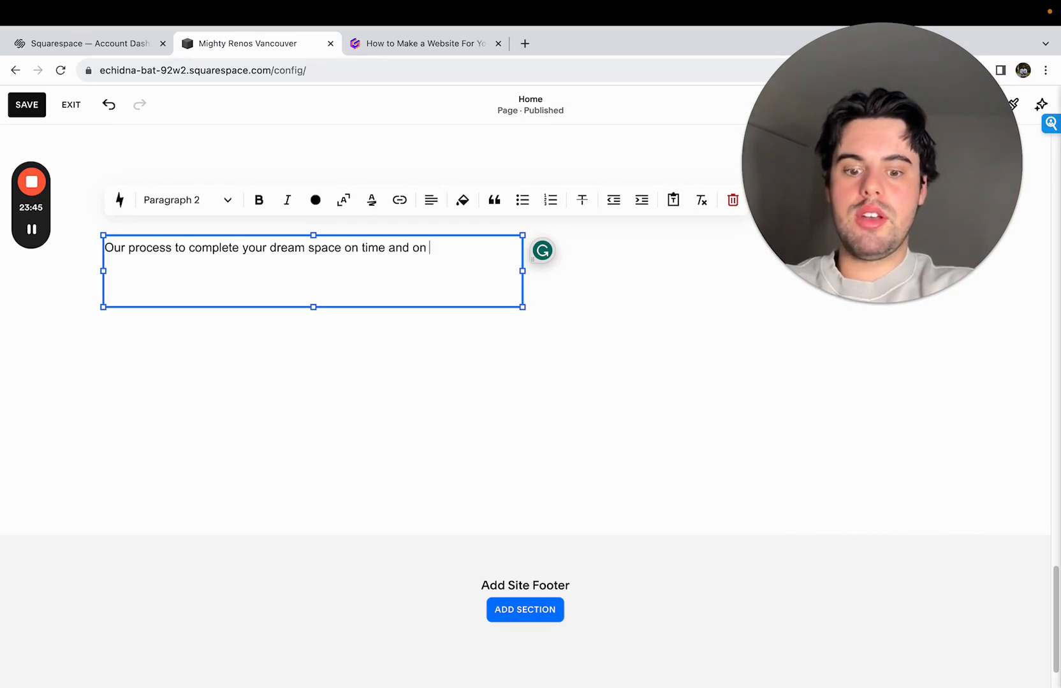
type("process to complete your dream space on time and on budget")
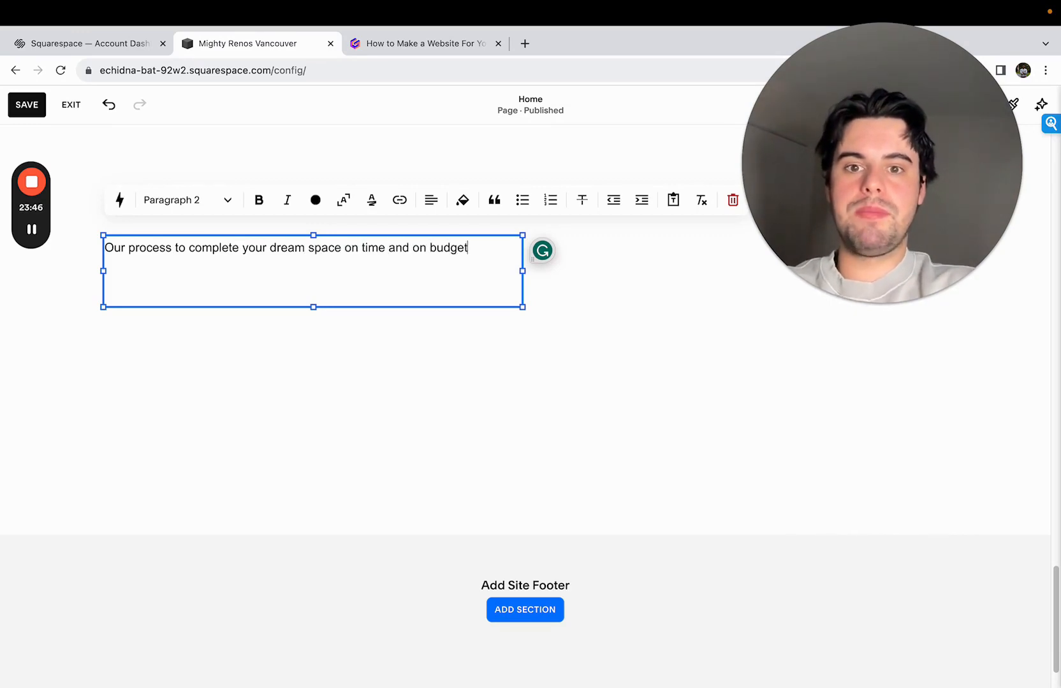
left_click(363, 248)
key("BackSpace")
type("-")
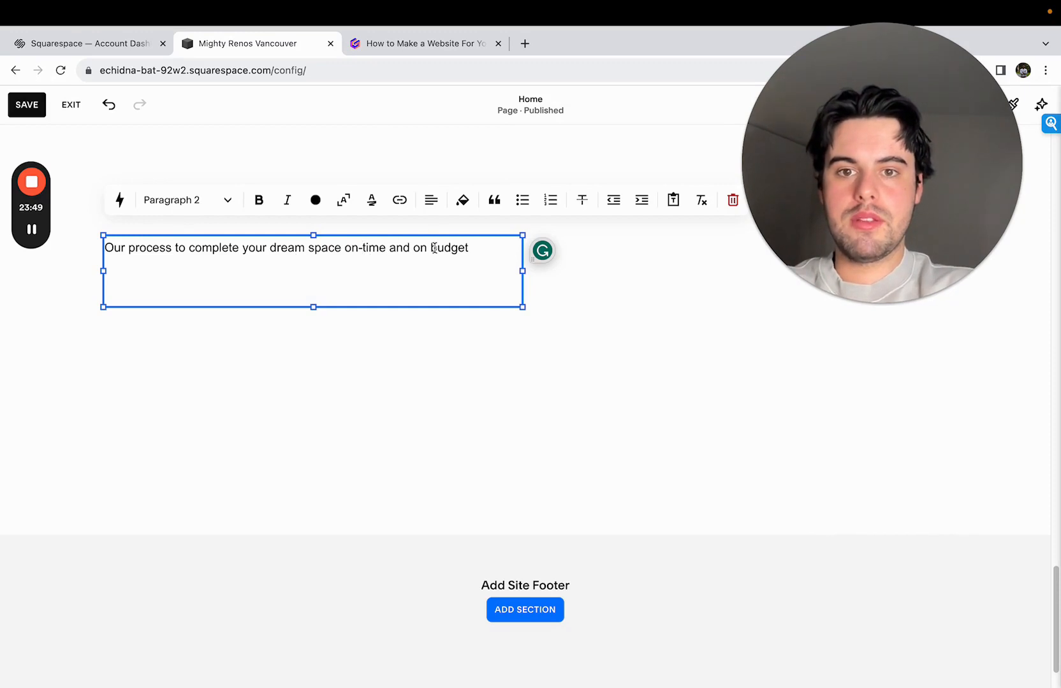
- Format the process section's text as Heading 2
left_click(217, 201)
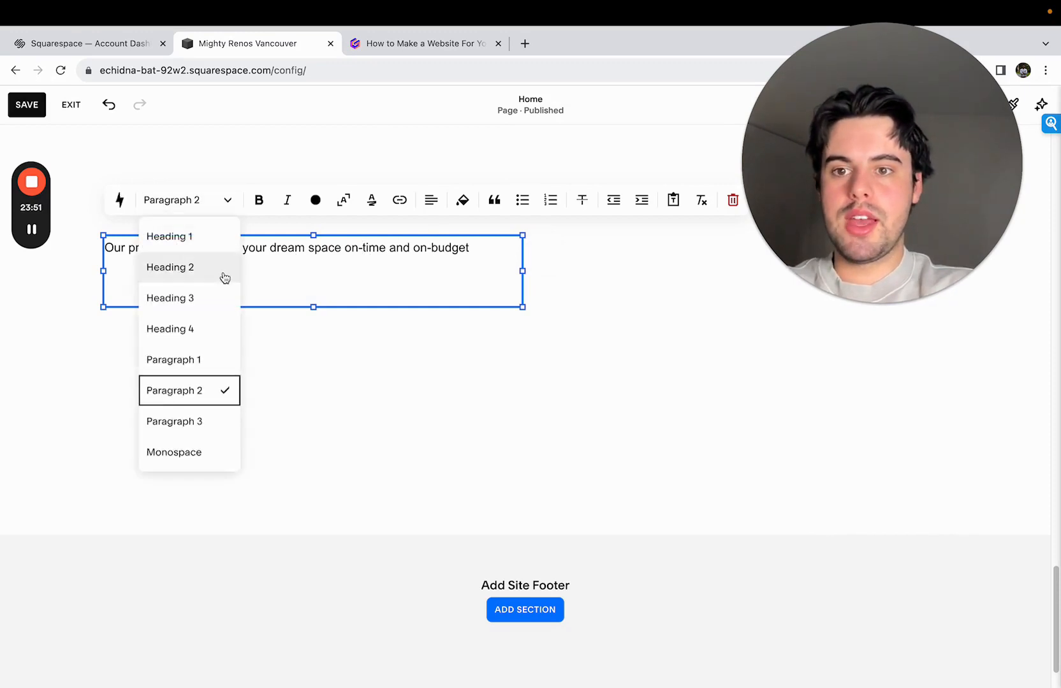
left_click(221, 270)
left_click(433, 418)
- Extend the process section downward and resize the heading block so its text fits closely on two lines
left_click_drag(874, 462, 876, 571)
left_click(505, 302)
left_click_drag(522, 293, 649, 284)
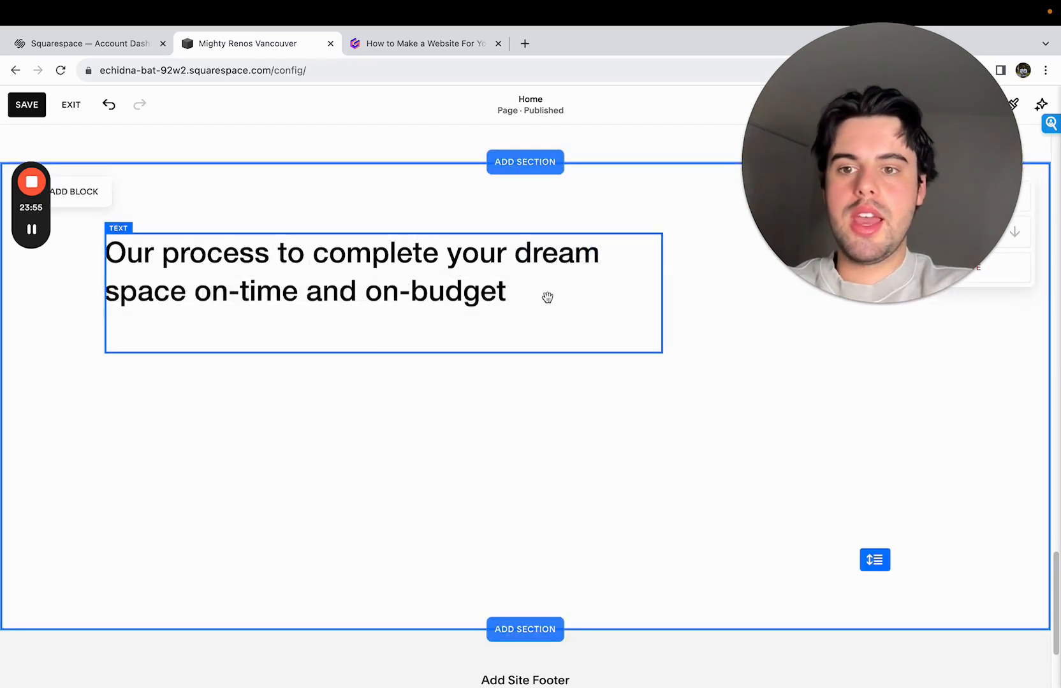
scroll(339, 381, "down", 1)
left_click(425, 296)
left_click_drag(378, 316, 381, 290)
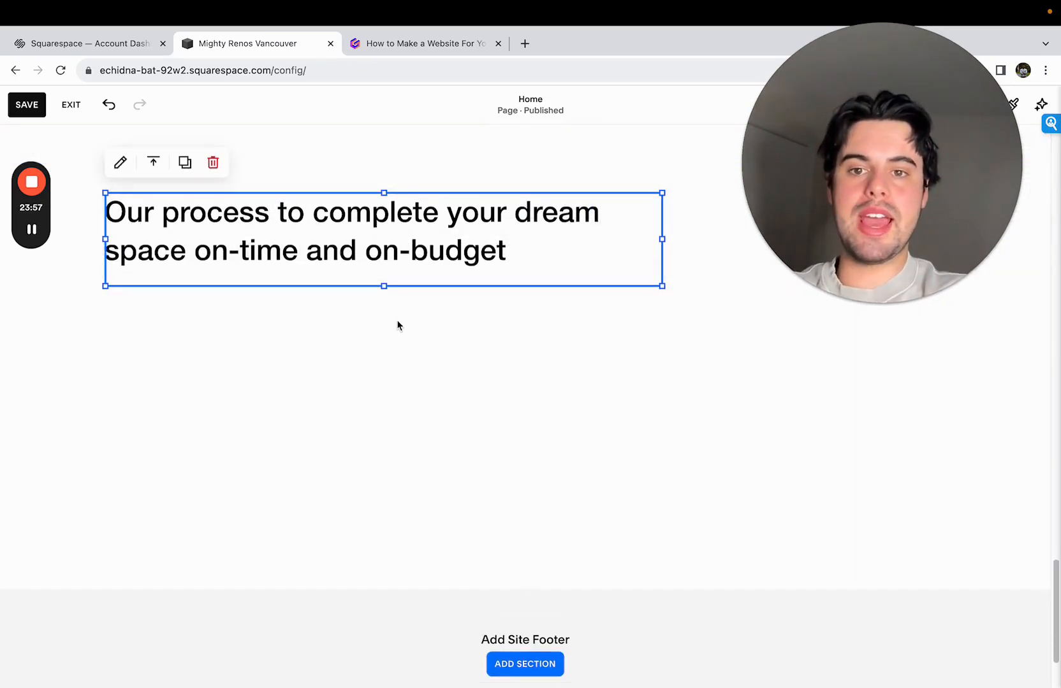
left_click(398, 327)
- Add a second text block below the process heading at the left content margin and enlarge it in both directions
left_click(74, 155)
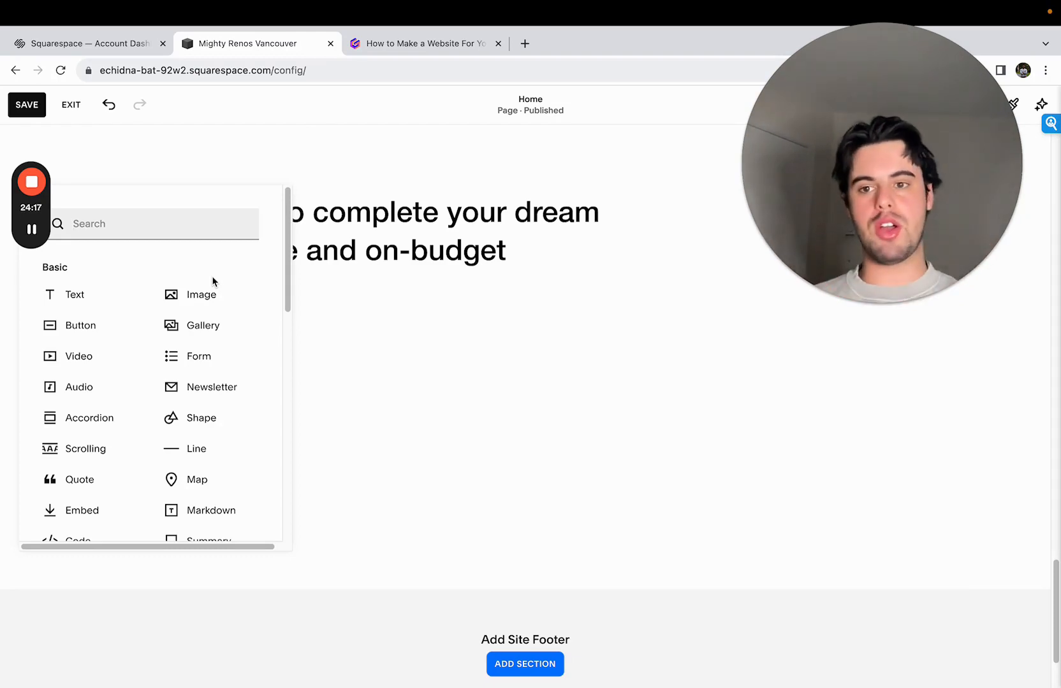
left_click_drag(96, 298, 166, 335)
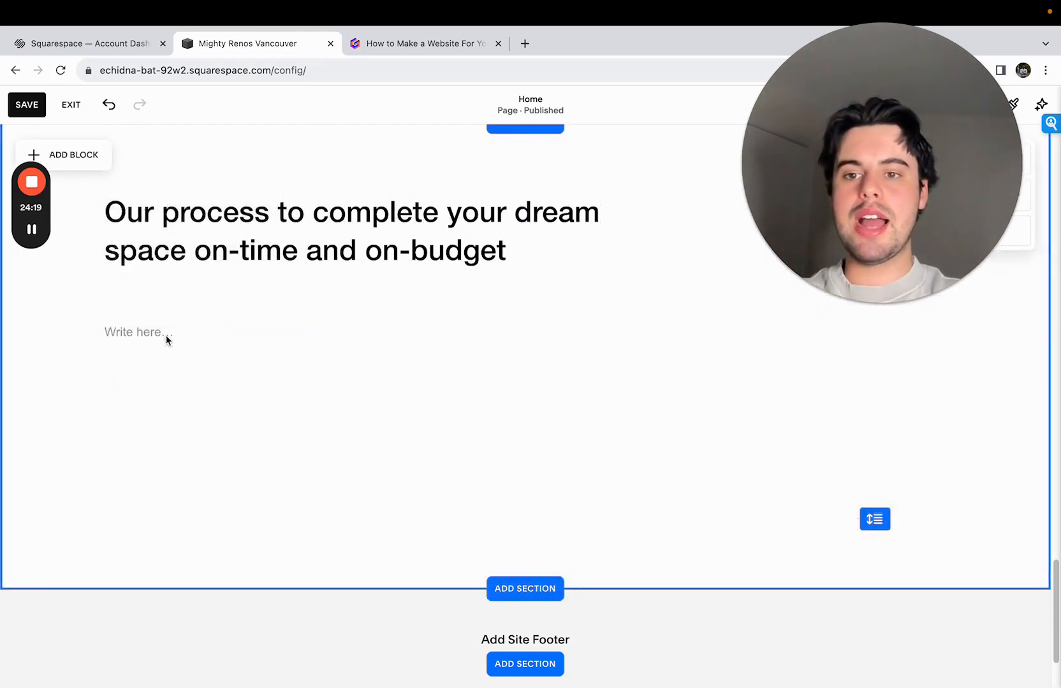
left_click_drag(311, 362, 415, 493)
- Start a numbered list in the new block with the item "Reach out to us with your idea"
left_click(287, 341)
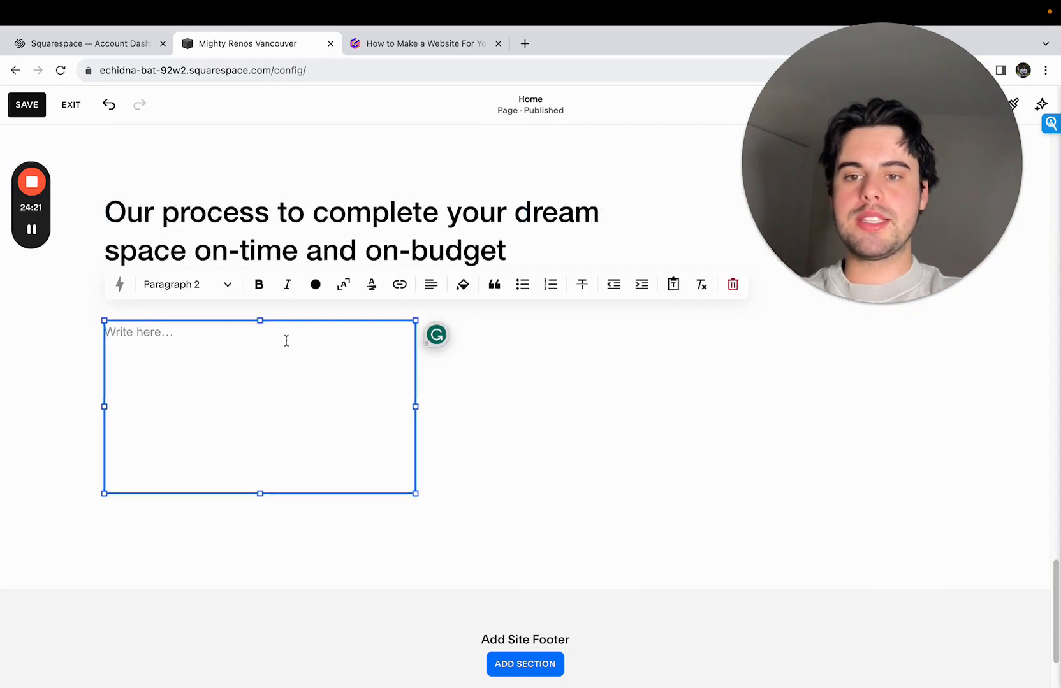
type("1. ")
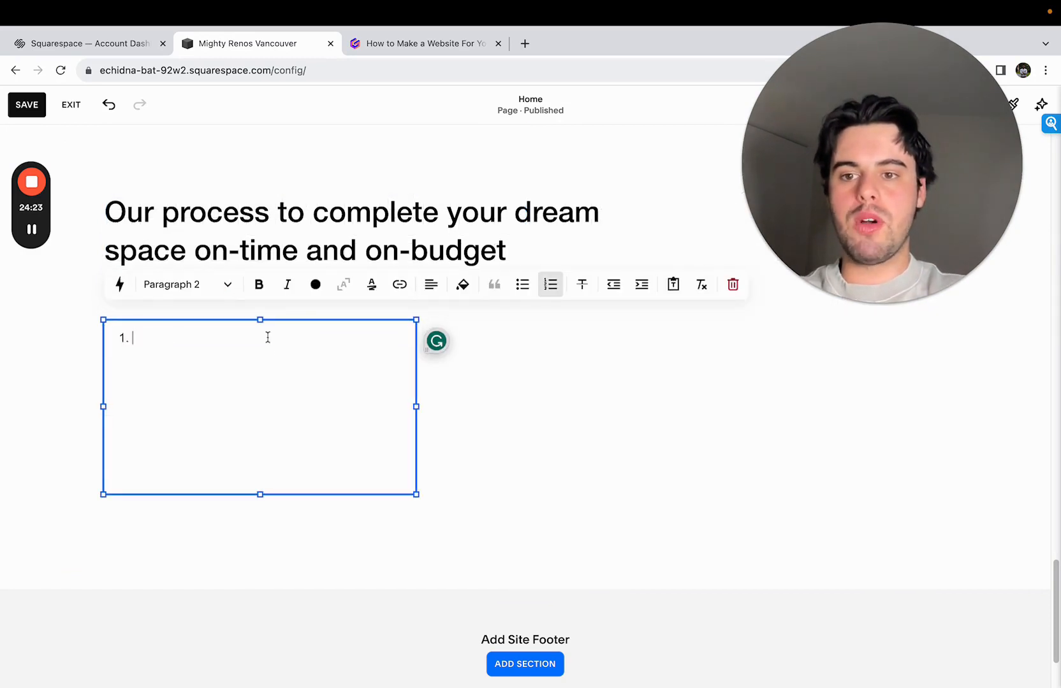
type("Reach out to us with your ide")
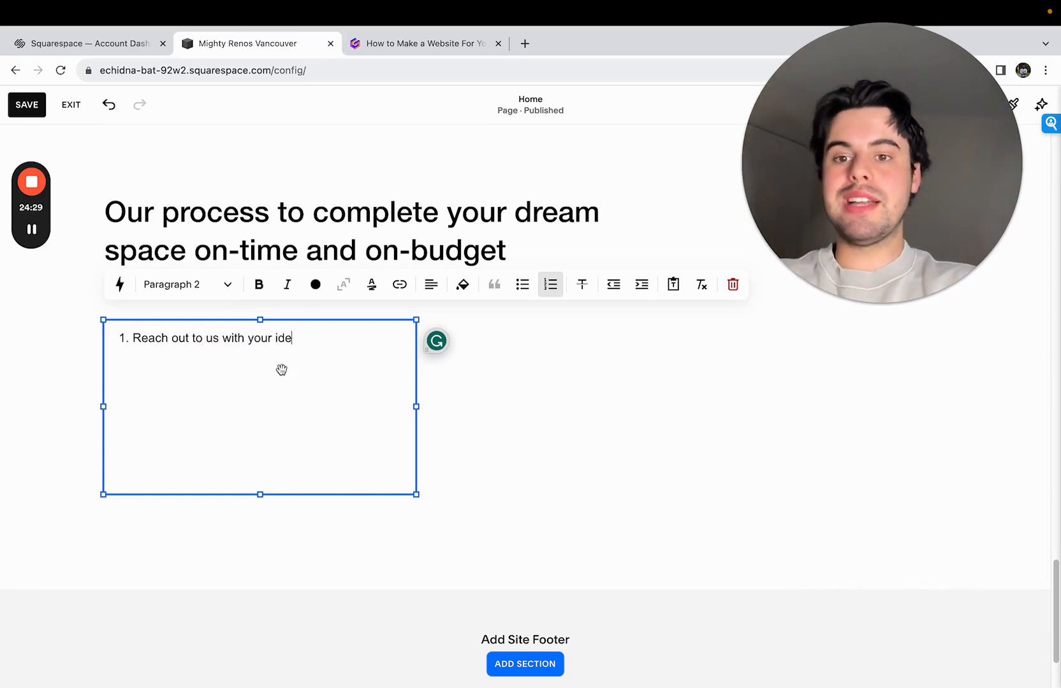
type("a")
- Try Heading 4 on the first numbered list item, then format it as Heading 3
left_click(213, 285)
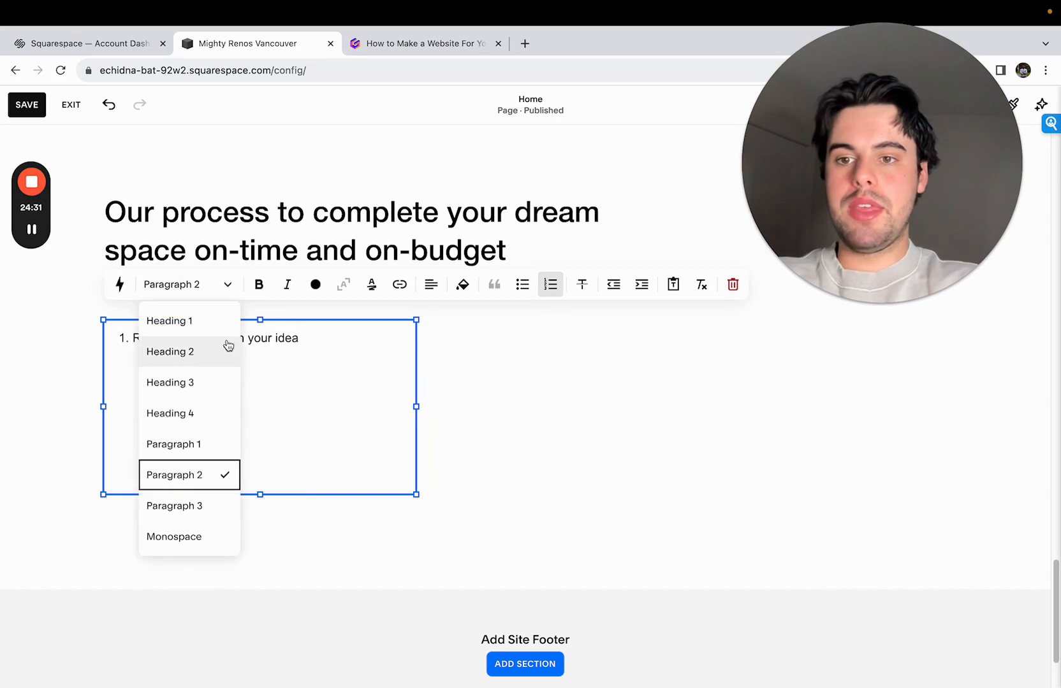
left_click(213, 417)
left_click(175, 322)
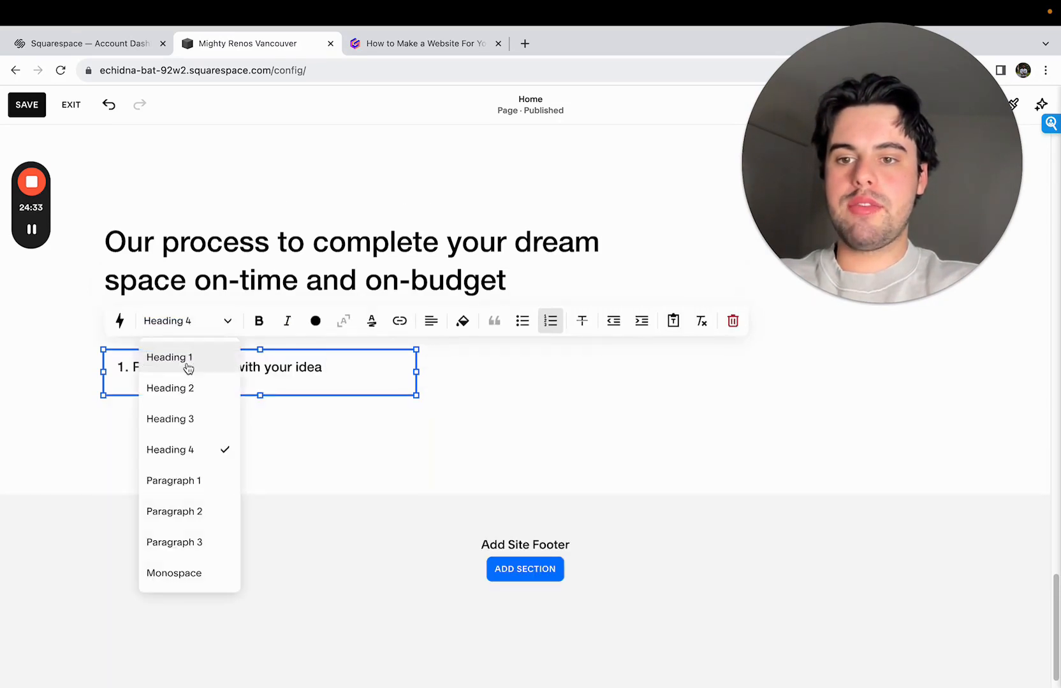
left_click(194, 419)
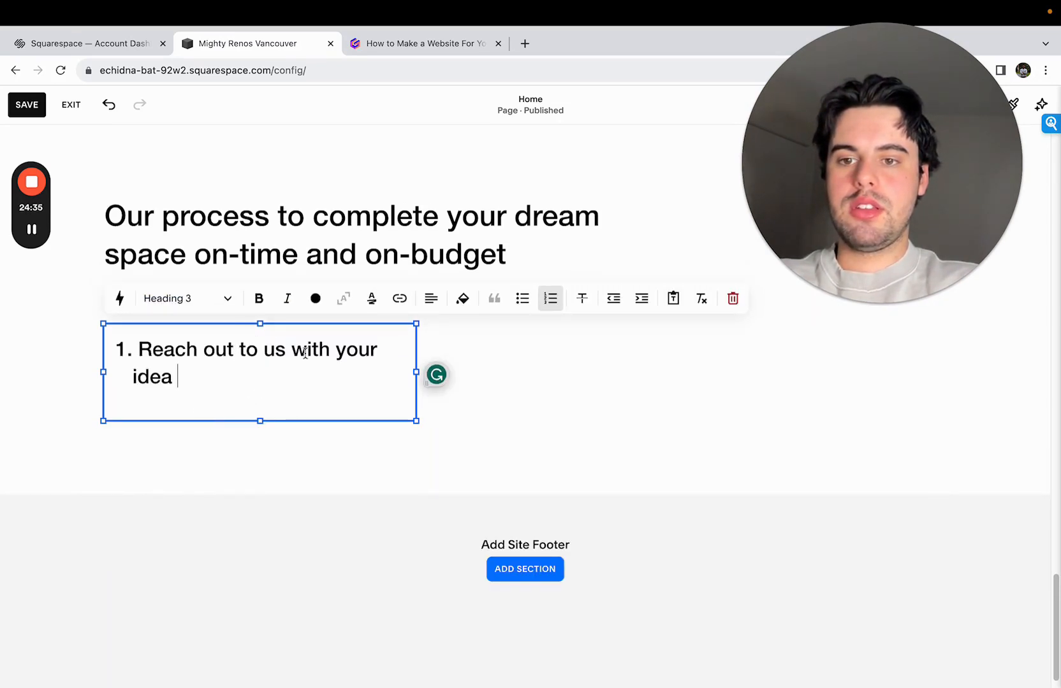
- Format the first process item as Heading 4 and keep its text left-aligned
left_click(191, 298)
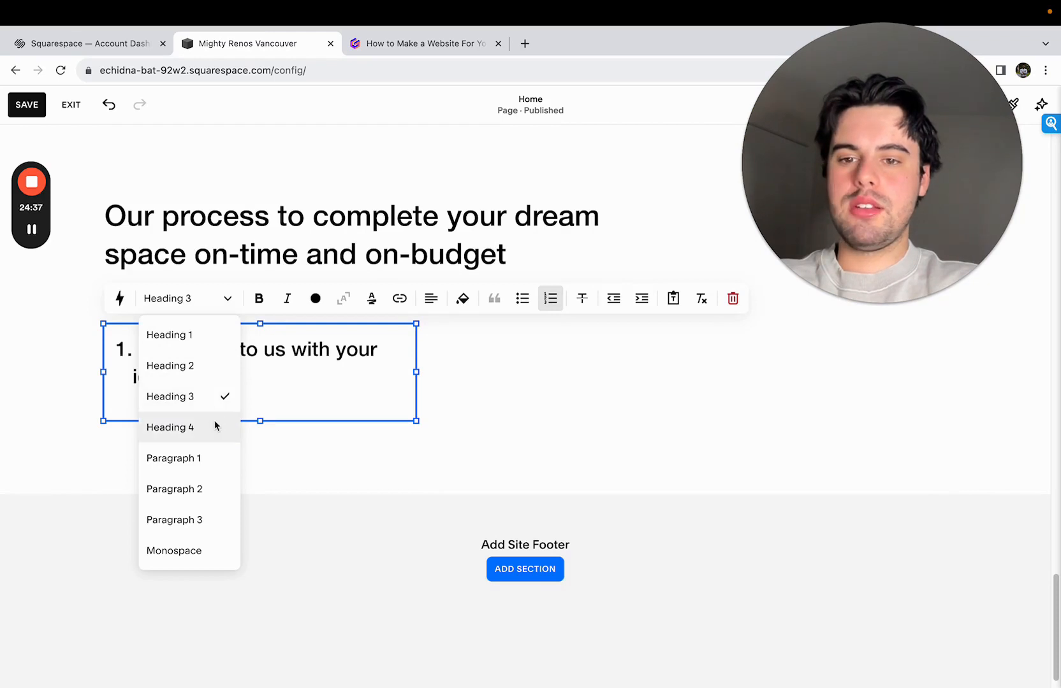
left_click(215, 425)
left_click(432, 322)
left_click(416, 356)
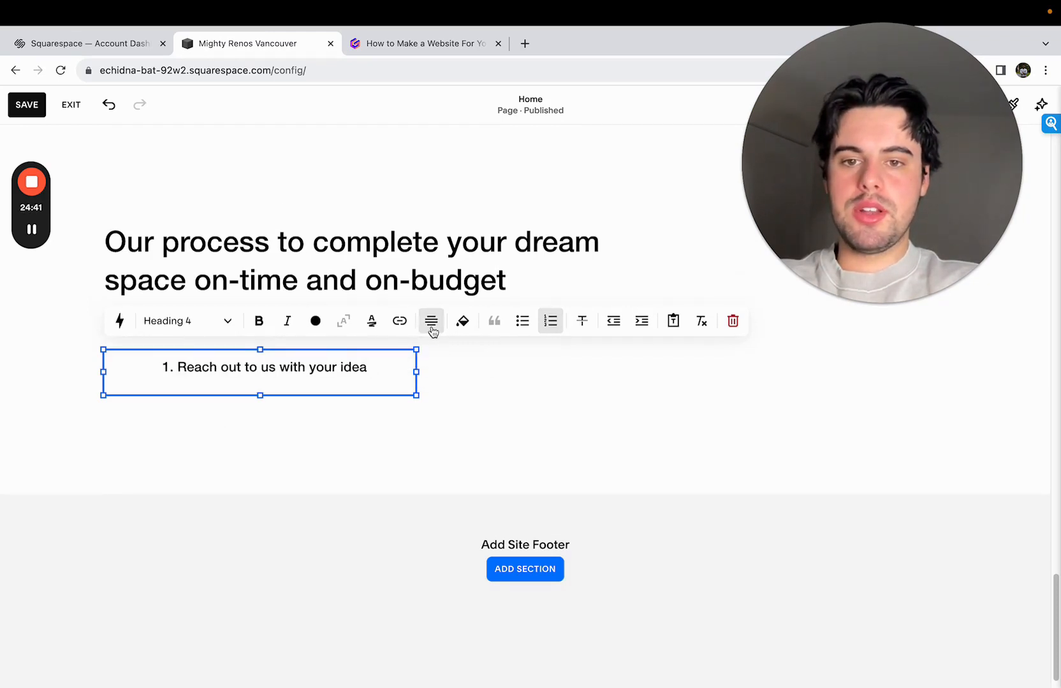
left_click(431, 325)
left_click(391, 355)
left_click(343, 373)
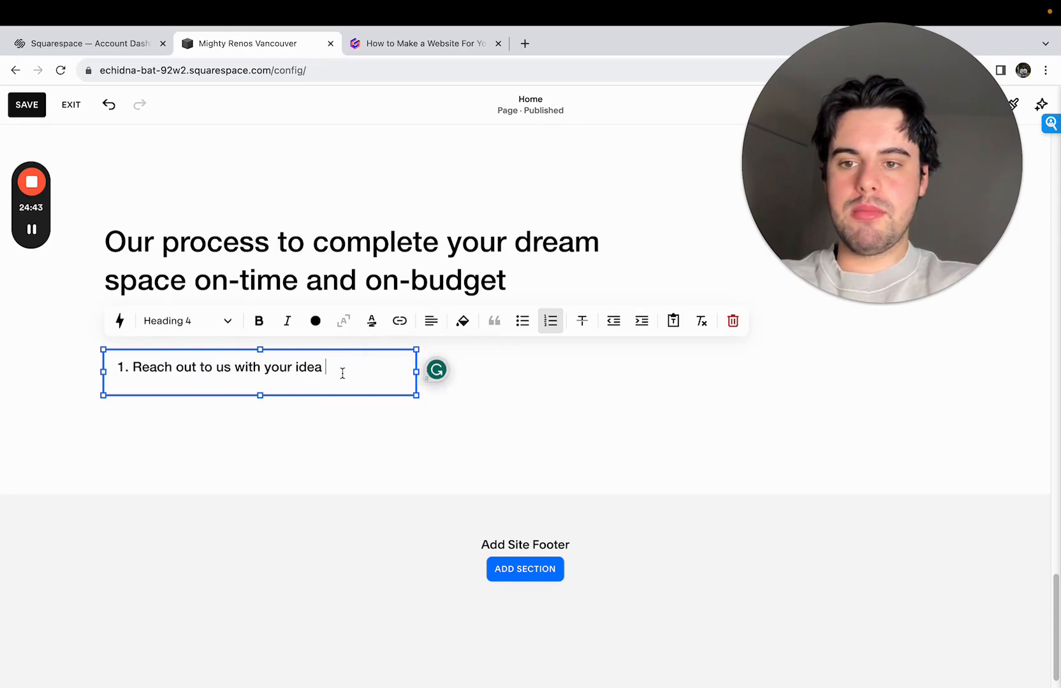
- Convert the list item to a plain heading reading "1. Reach out to us with your idea" with an unnumbered paragraph line below it
key("Return")
left_click(134, 349)
key("BackSpace")
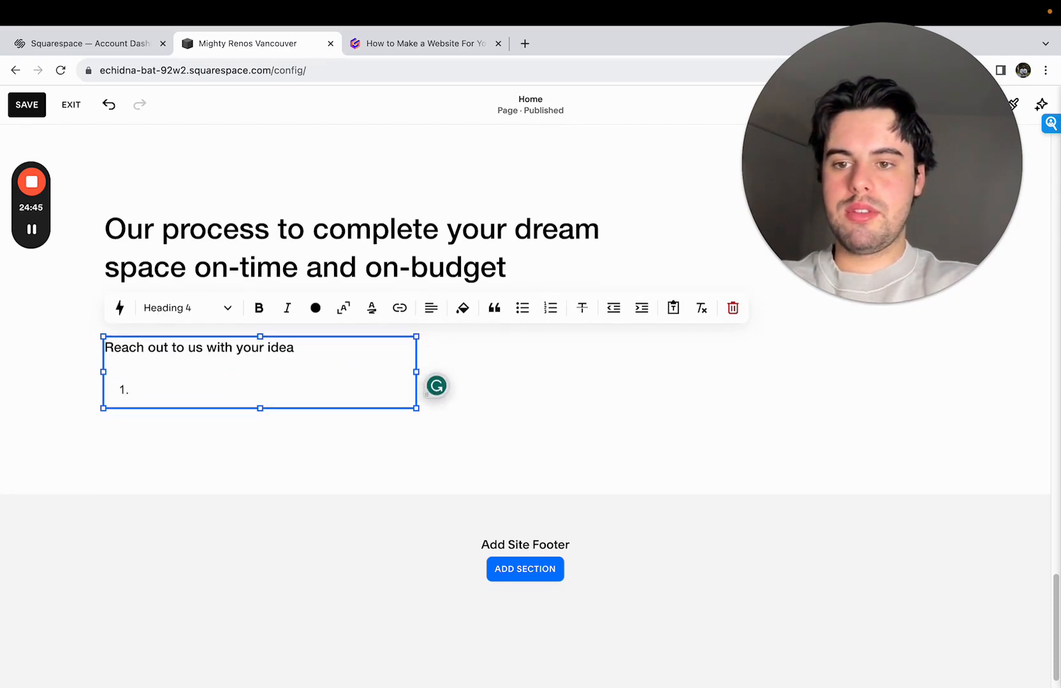
type("1.")
left_click(174, 379)
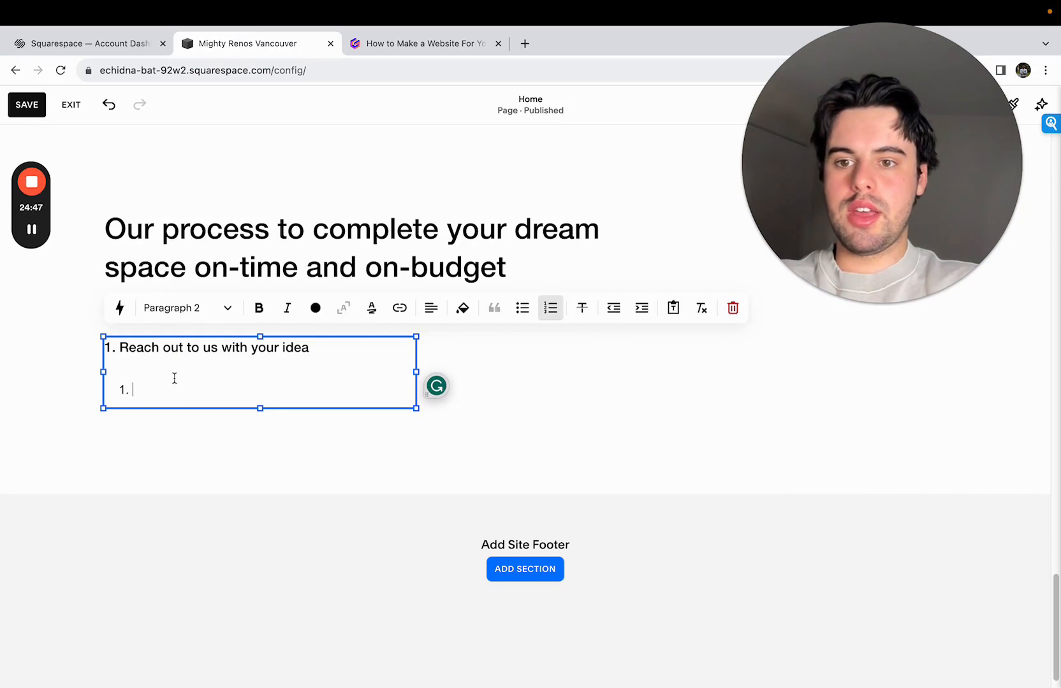
key("BackSpace")
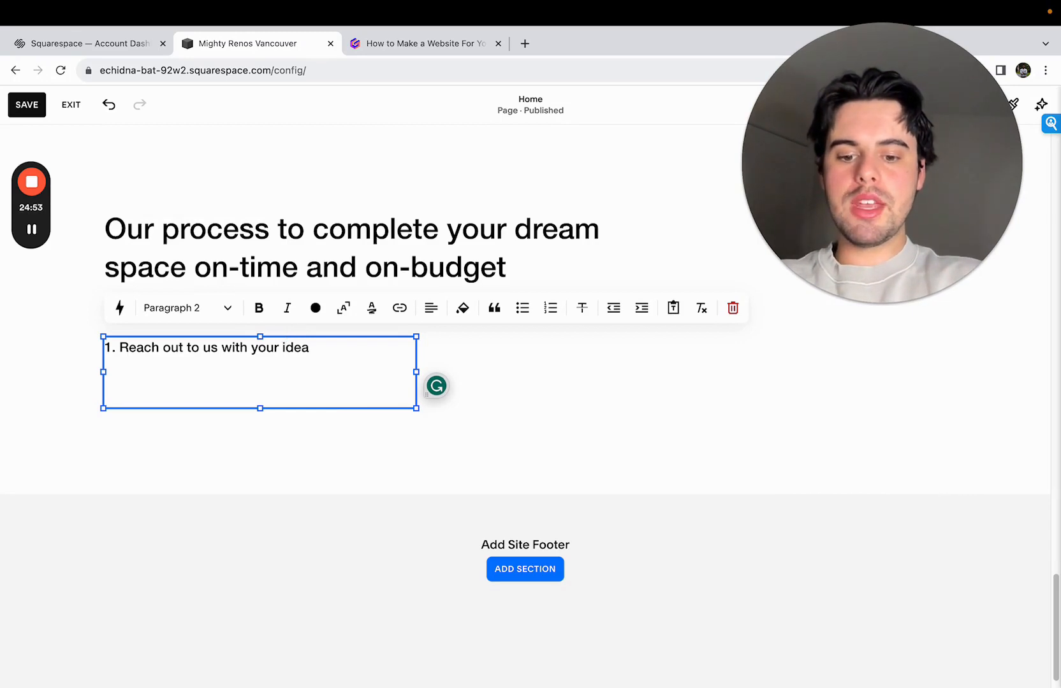
- Write "Click the button below to reach out to us with your dream space." under the first process heading
type("Click")
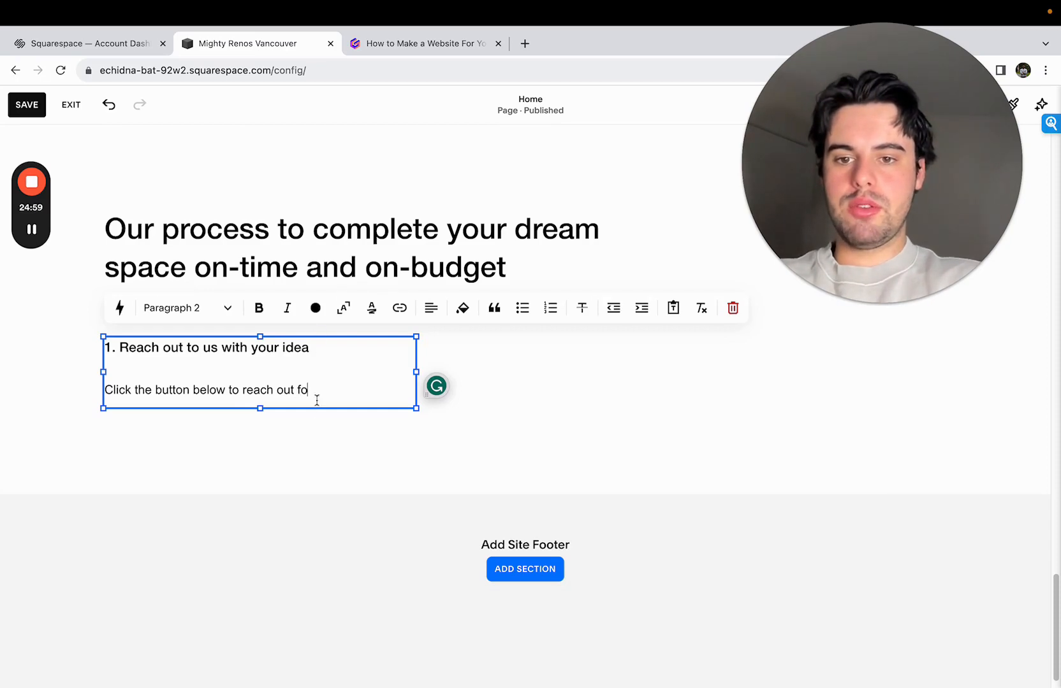
type("the button below to reach out to us with you")
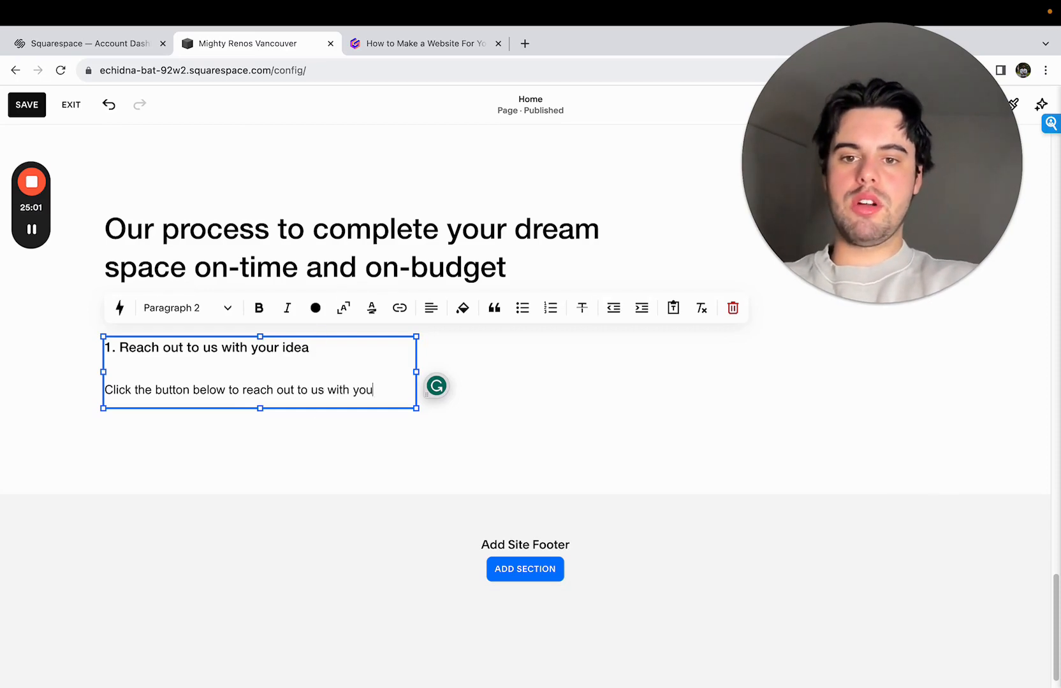
type("r dr")
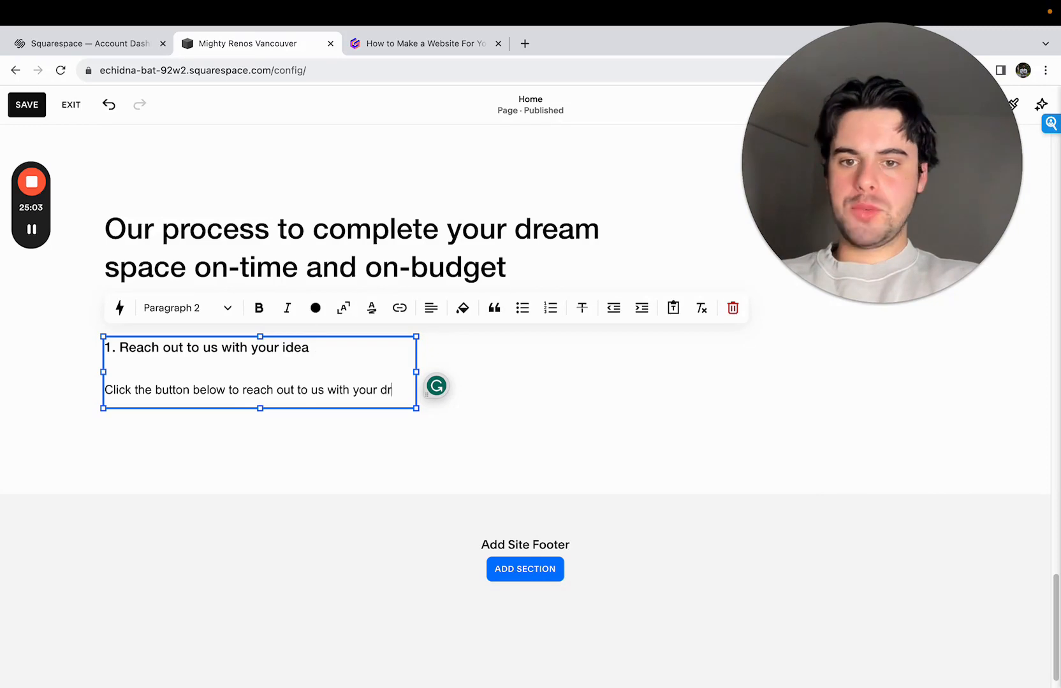
type("eam space. We will get")
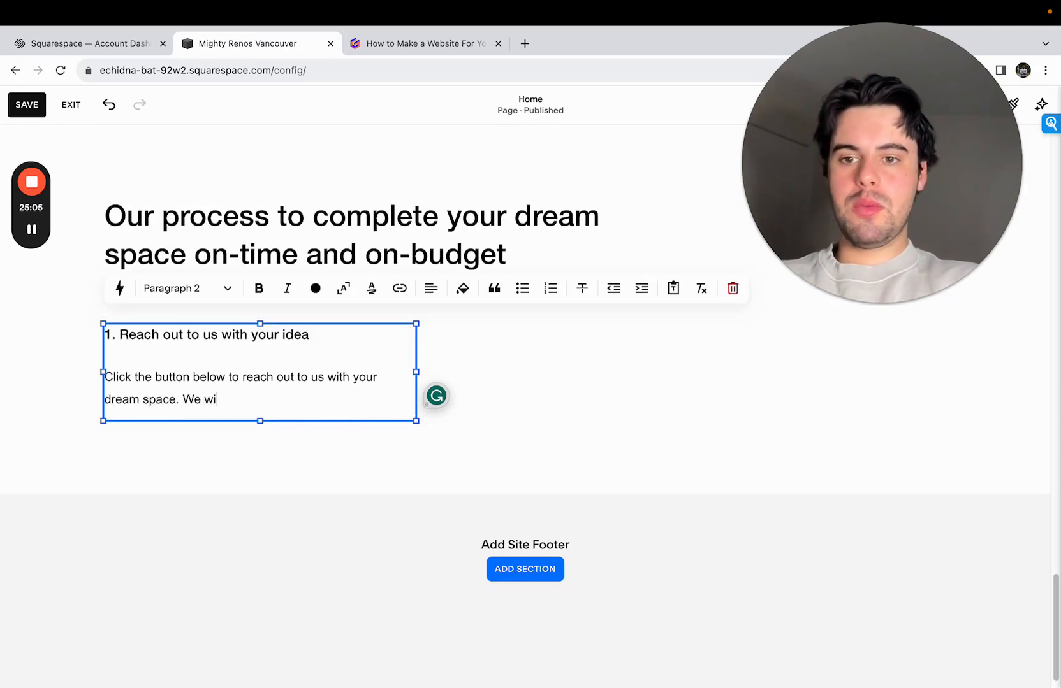
- Complete the first description with the sentence "We will schedule a free site visit and give you a free quote."
double_click(227, 400)
type("schedule a free site visit t")
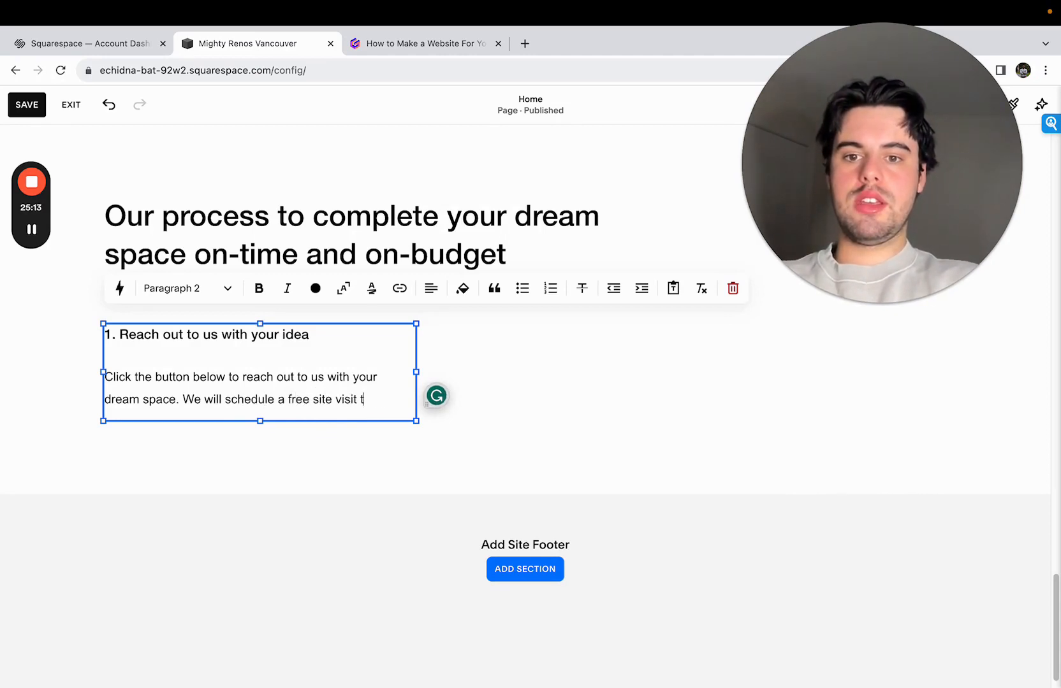
type("you a fr")
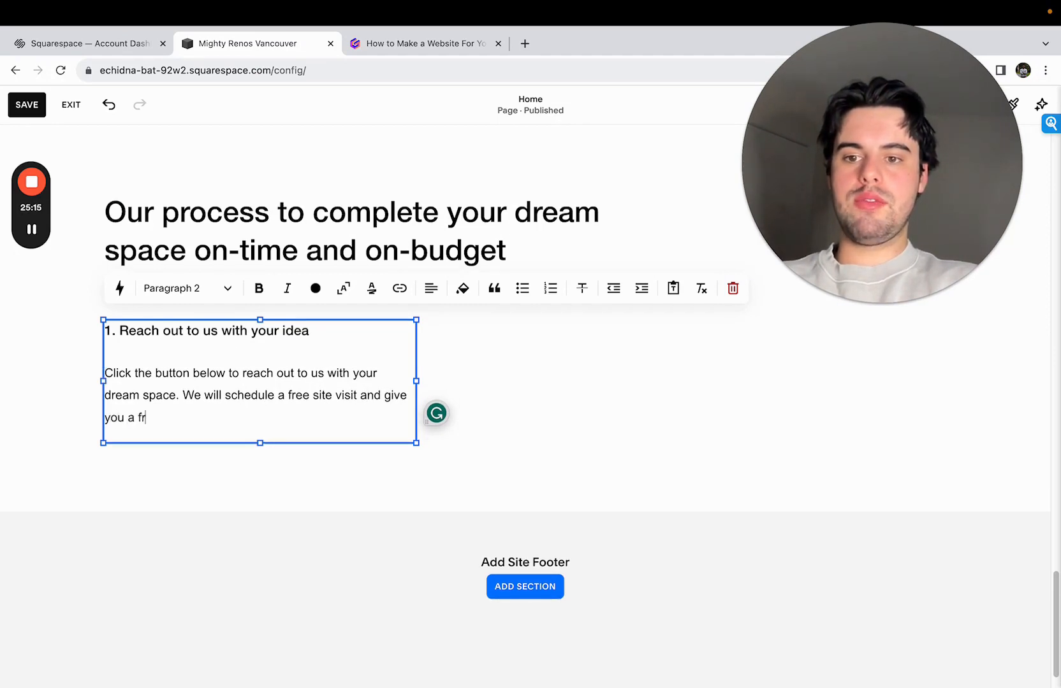
type("ee quote.")
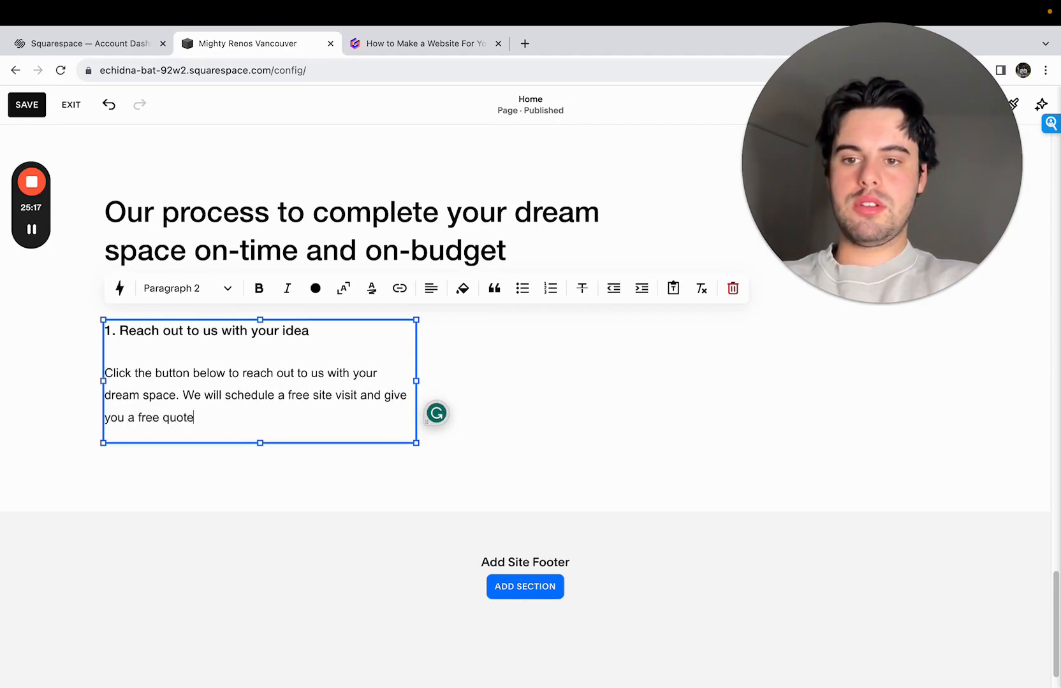
- Duplicate the first process text block and place the copy beside it in the same row
left_click(388, 399)
left_click(185, 292)
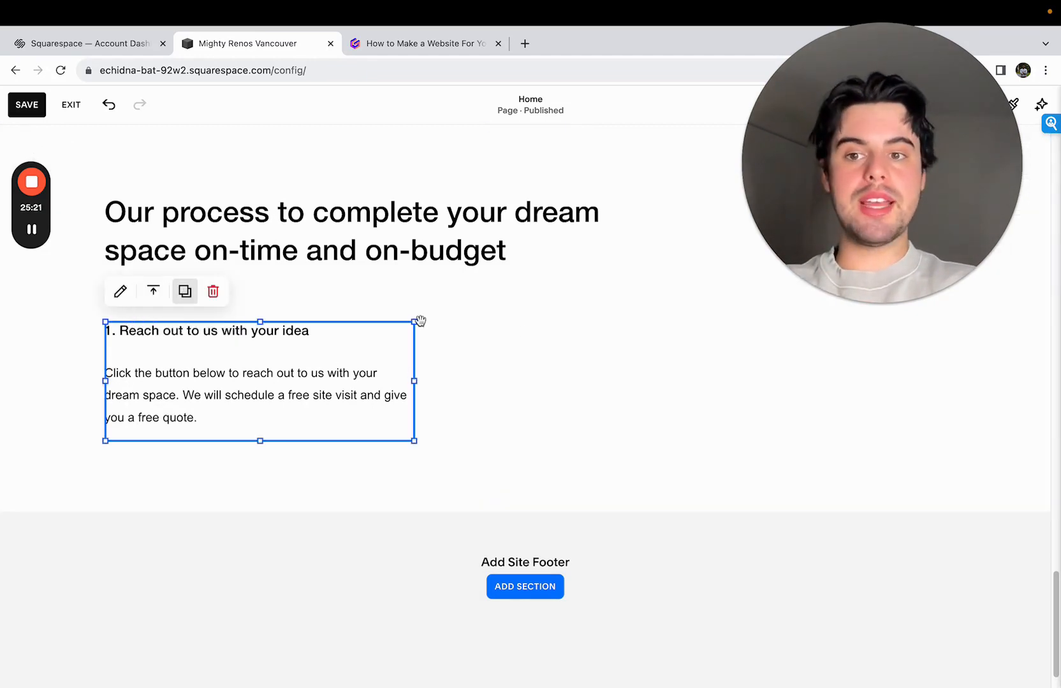
left_click_drag(338, 406, 613, 396)
- Replace the copied block's heading with "2. Approve the proposal"
left_click_drag(619, 331, 428, 330)
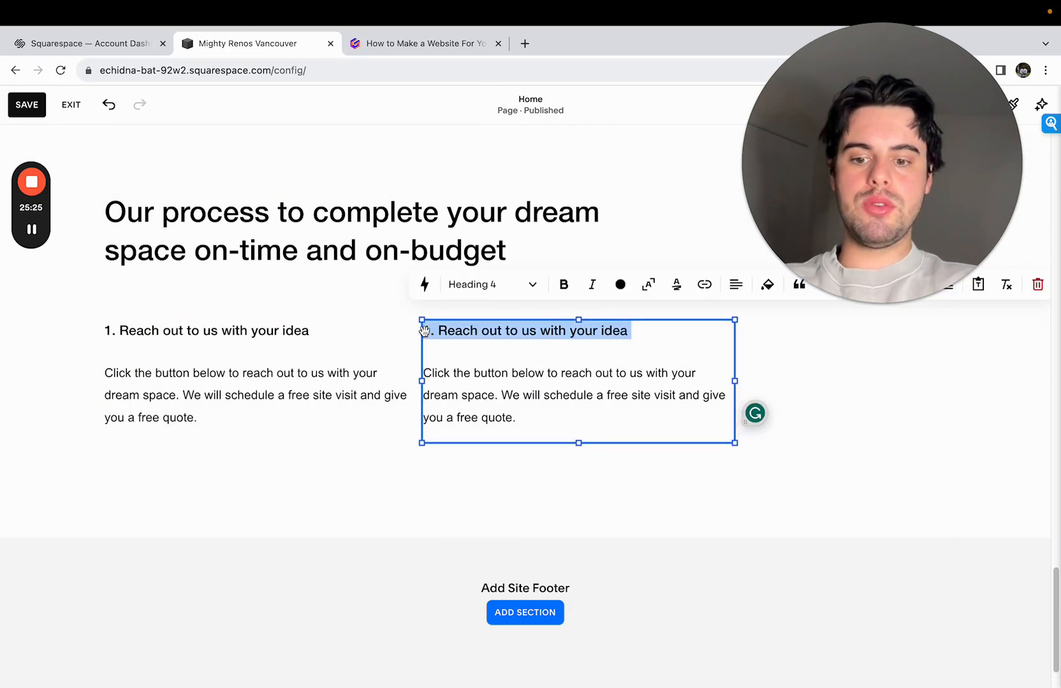
type("2.")
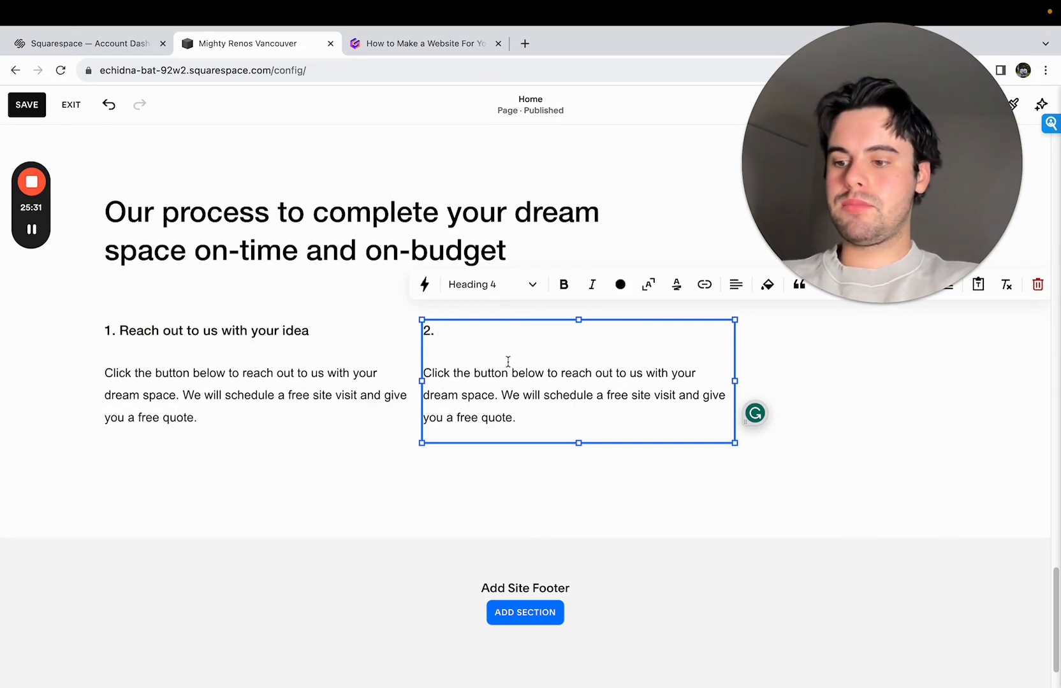
left_click(35, 231)
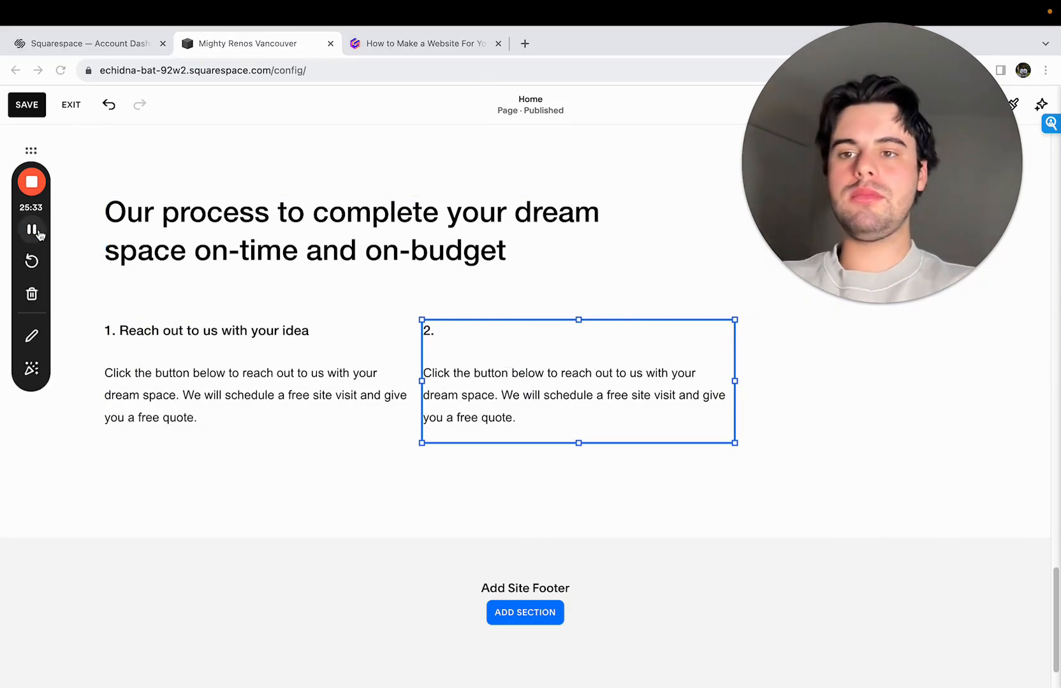
left_click(463, 331)
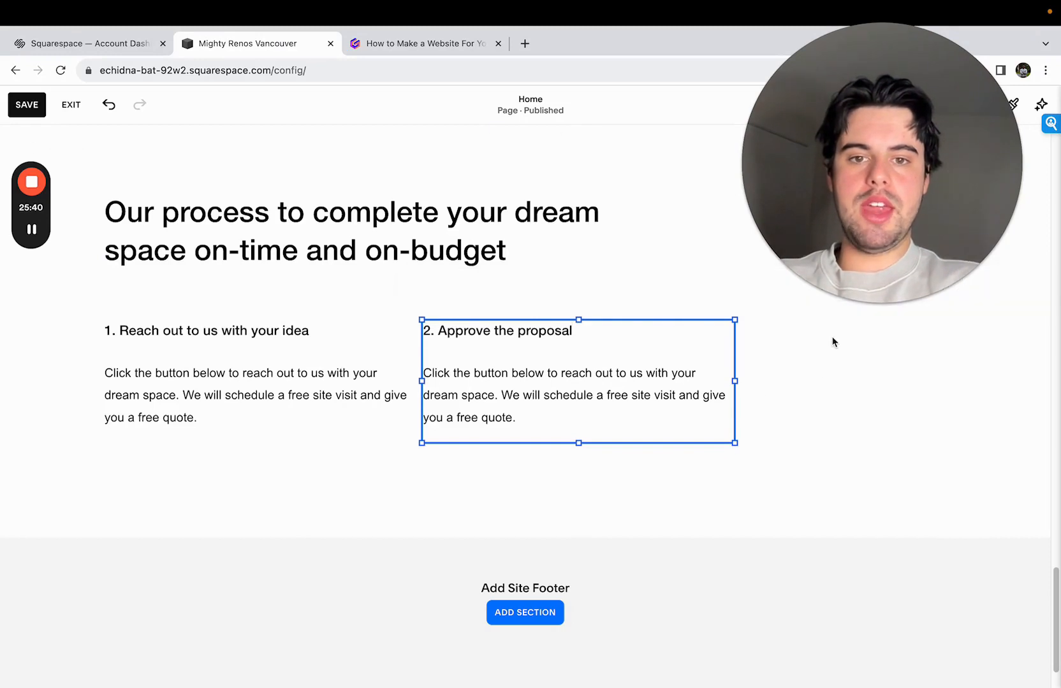
left_click(518, 416)
key("Escape")
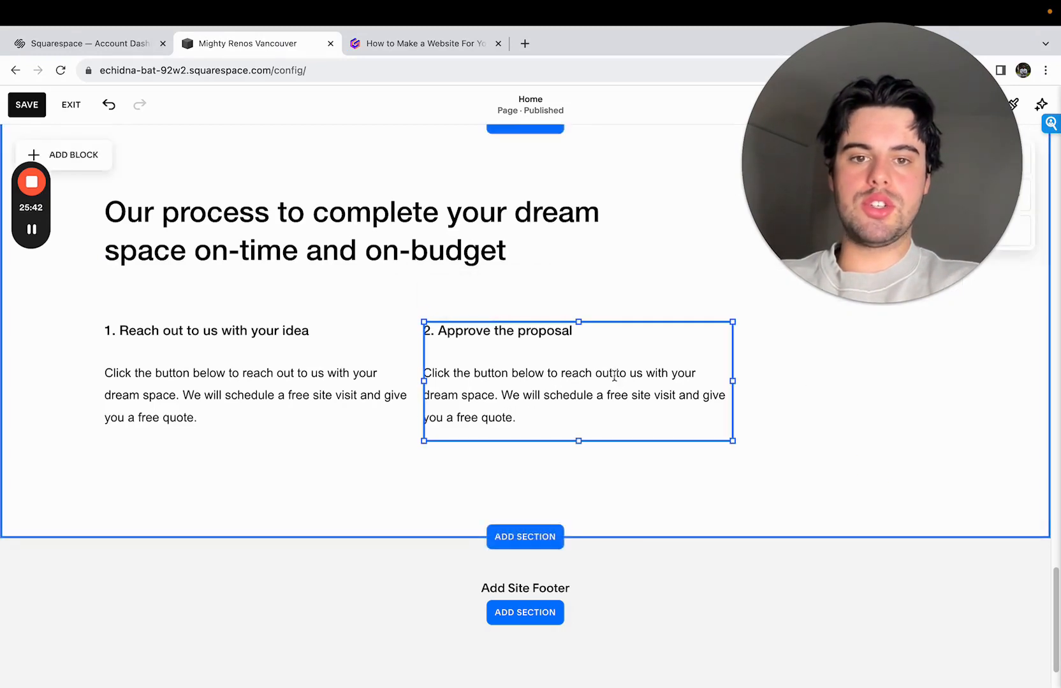
- Duplicate the "2. Approve the proposal" block and place the copy in the same row as the third column
left_click(499, 292)
type("2. Approve the proposal Click the button below to reach out to us with your dream space. We will schedule a free site visit and give you a free quote.")
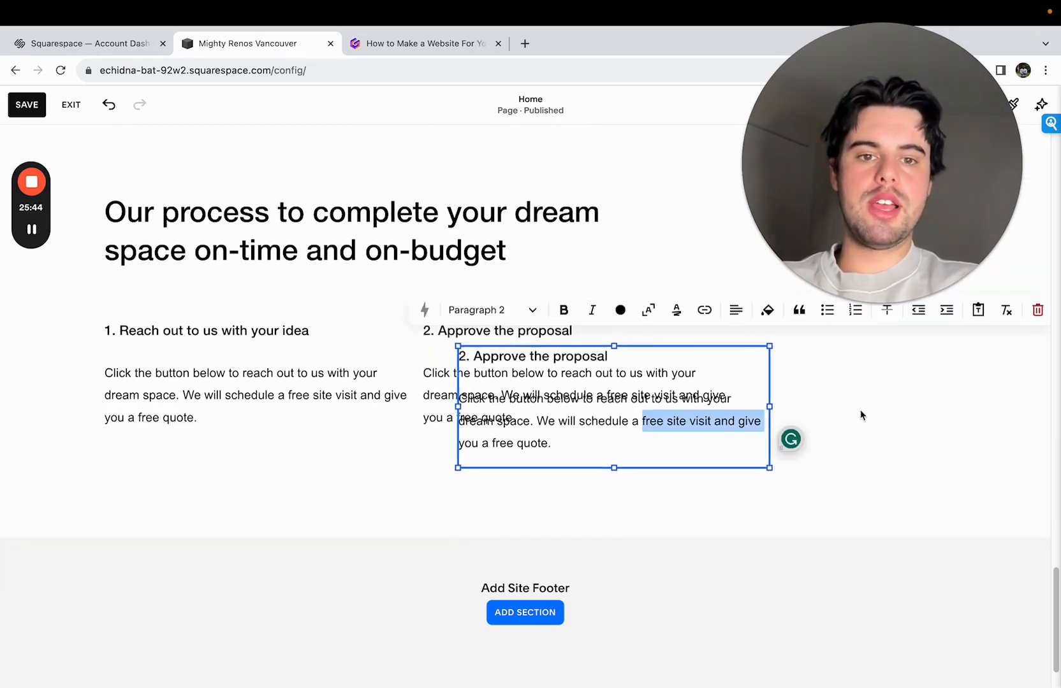
left_click(881, 406)
left_click_drag(622, 401, 835, 376)
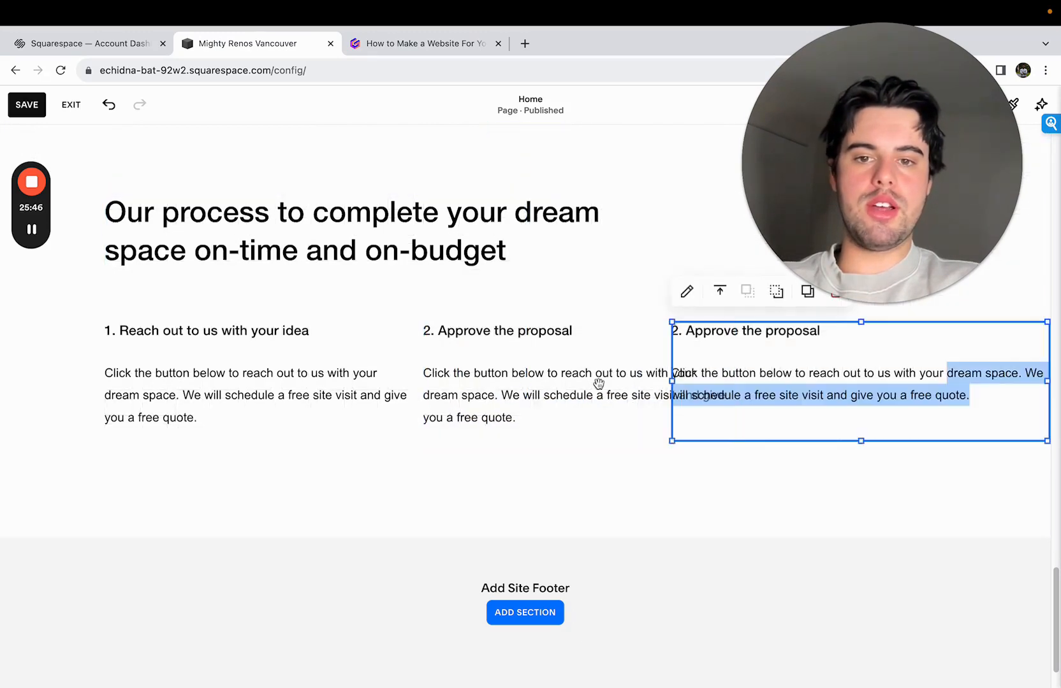
- Resize and reposition the three process blocks into equal-width columns spanning the content area without overlapping
left_click(373, 401)
left_click_drag(415, 387, 379, 390)
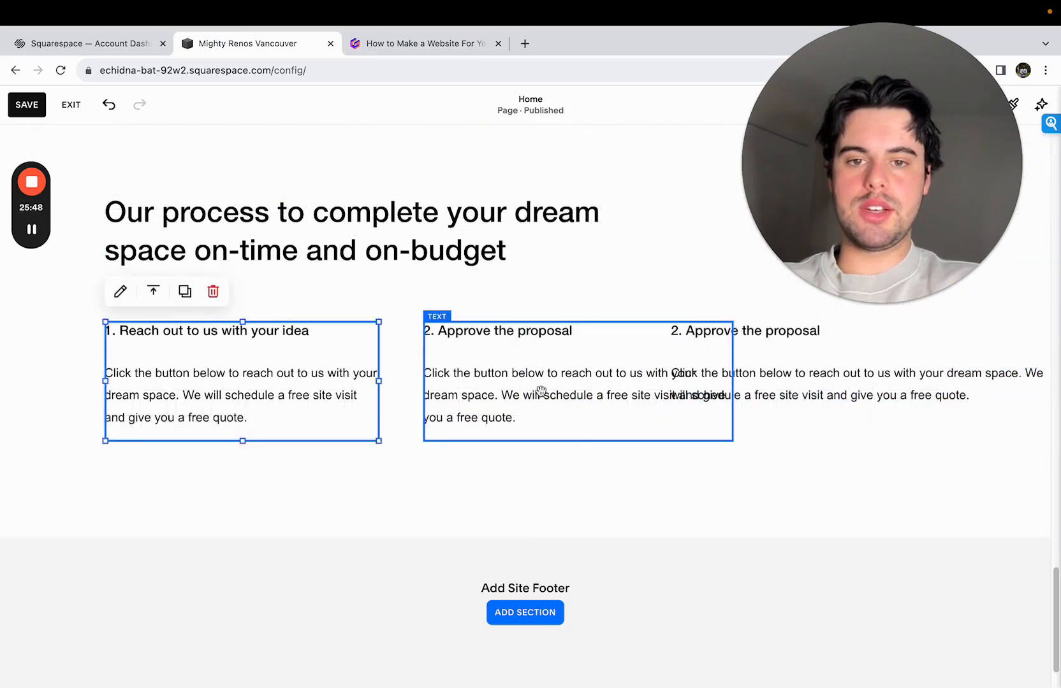
left_click_drag(568, 417, 551, 479)
left_click_drag(550, 398, 590, 396)
left_click_drag(735, 384, 662, 380)
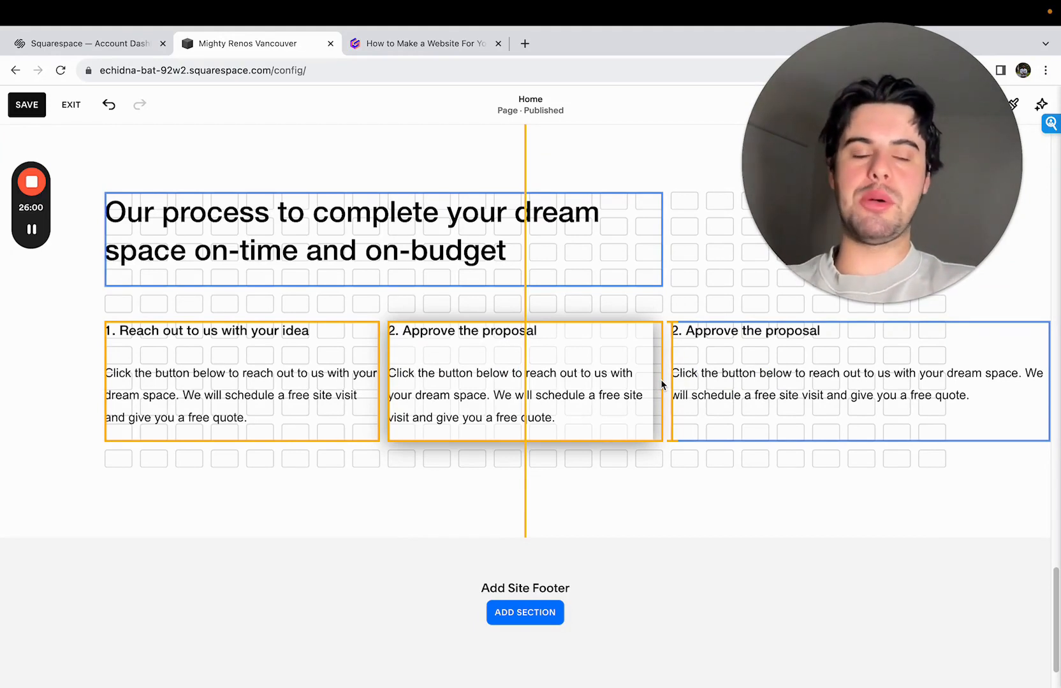
left_click_drag(661, 382, 661, 382)
mouse_move(946, 374)
left_mouse_down()
mouse_move(1038, 396)
mouse_move(947, 381)
left_mouse_up()
left_click(881, 398)
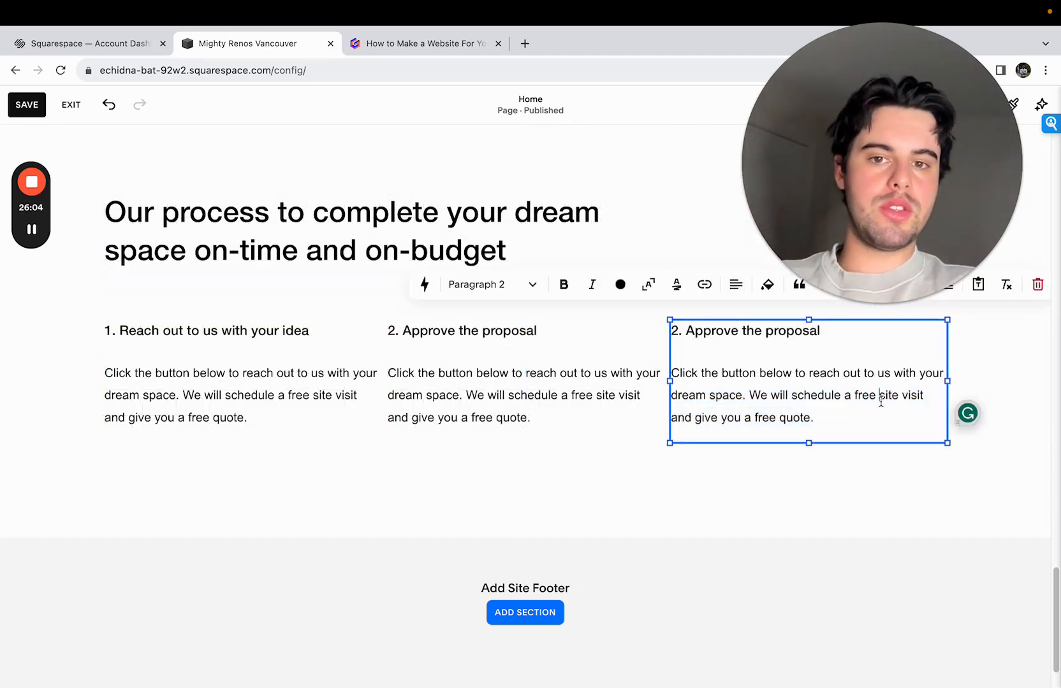
- Replace the second column's description with "We will send you a proposal with pricing and scope of work for you to approve or request changes."
left_click(530, 390)
left_click(531, 418)
left_click_drag(536, 419, 386, 378)
type("We ")
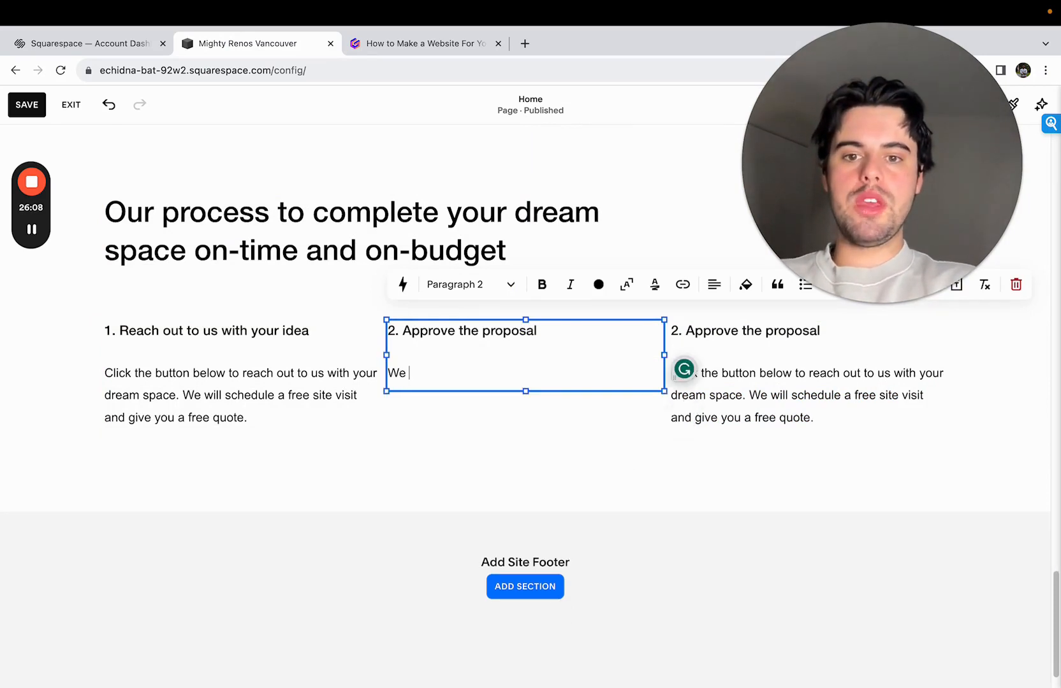
type("will send you a prop")
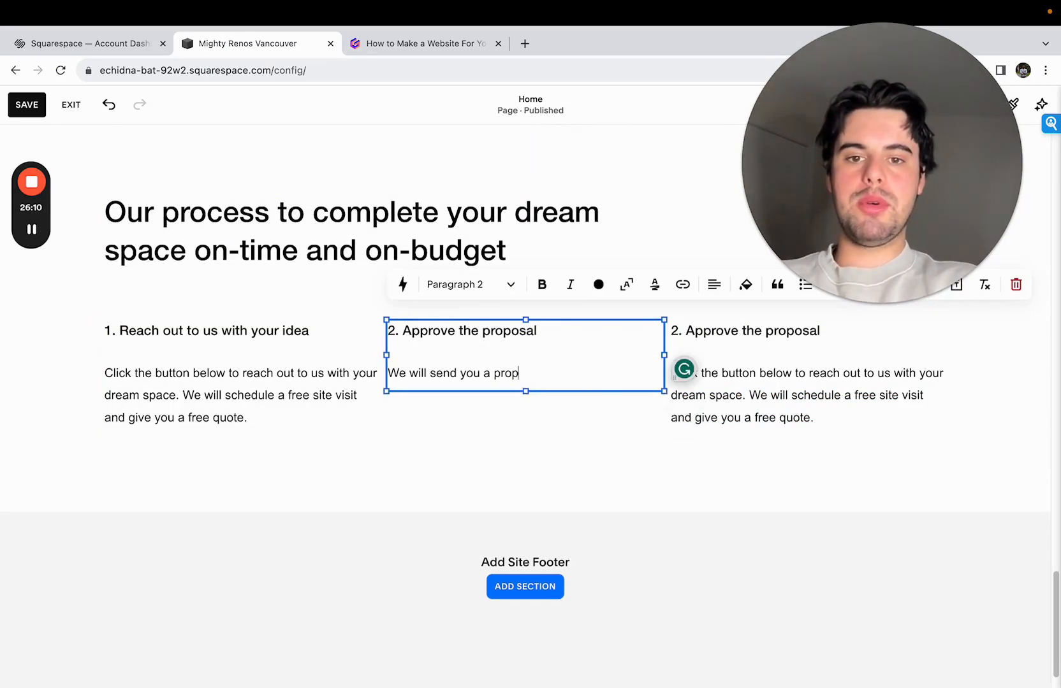
type("osal with pricing and s")
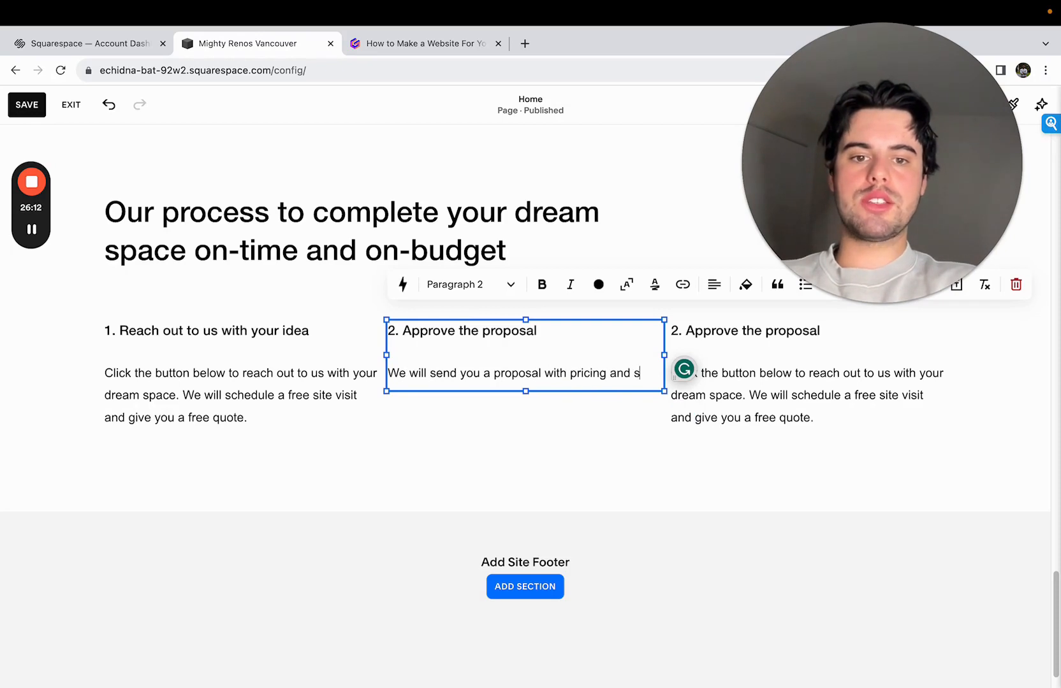
type("cope of work for you to approve or")
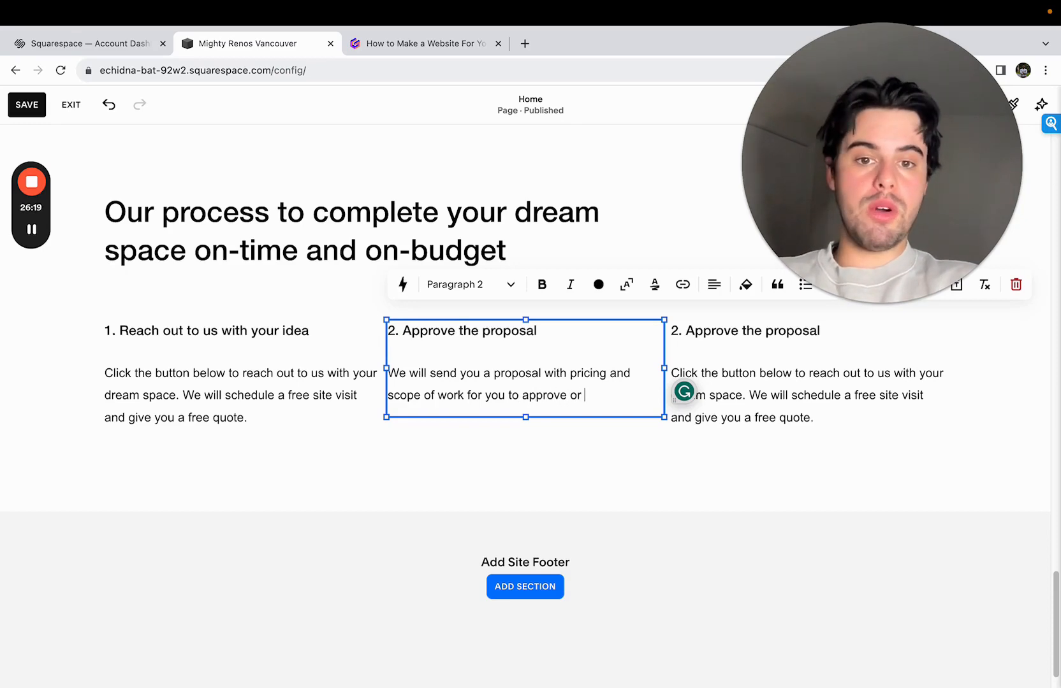
type("make")
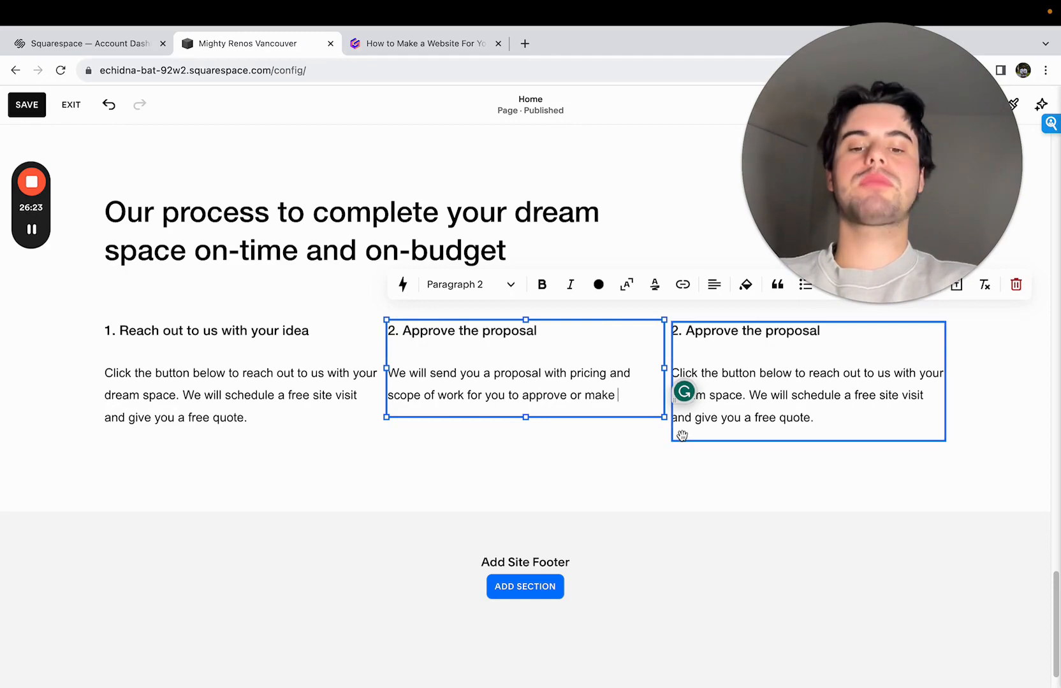
double_click(610, 398)
type("reque")
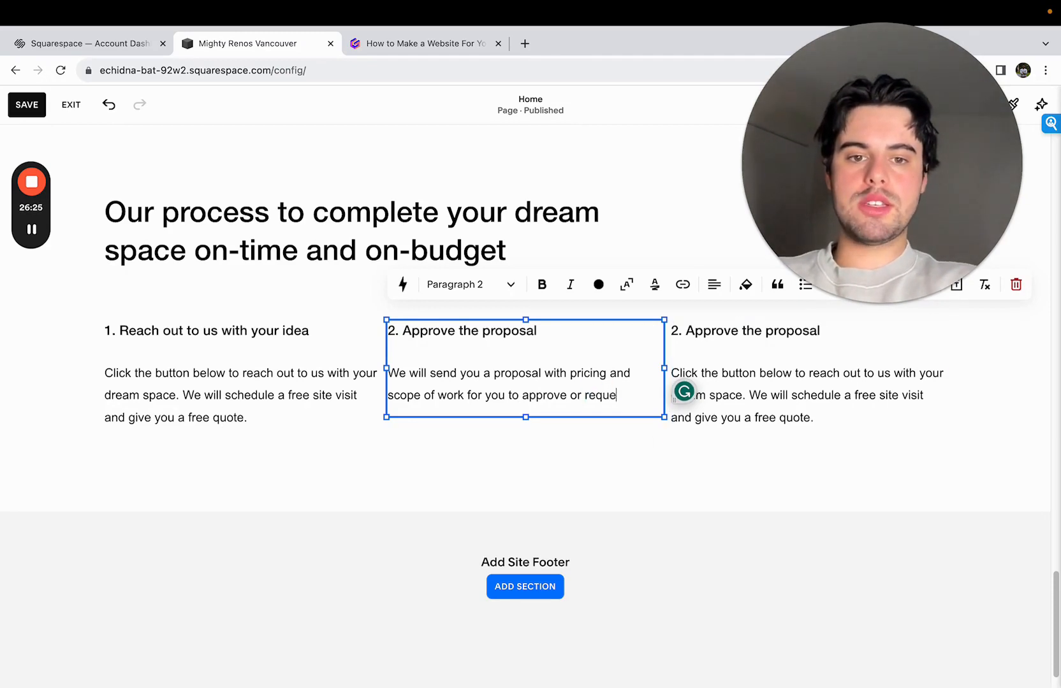
type("st changes.")
key("Escape")
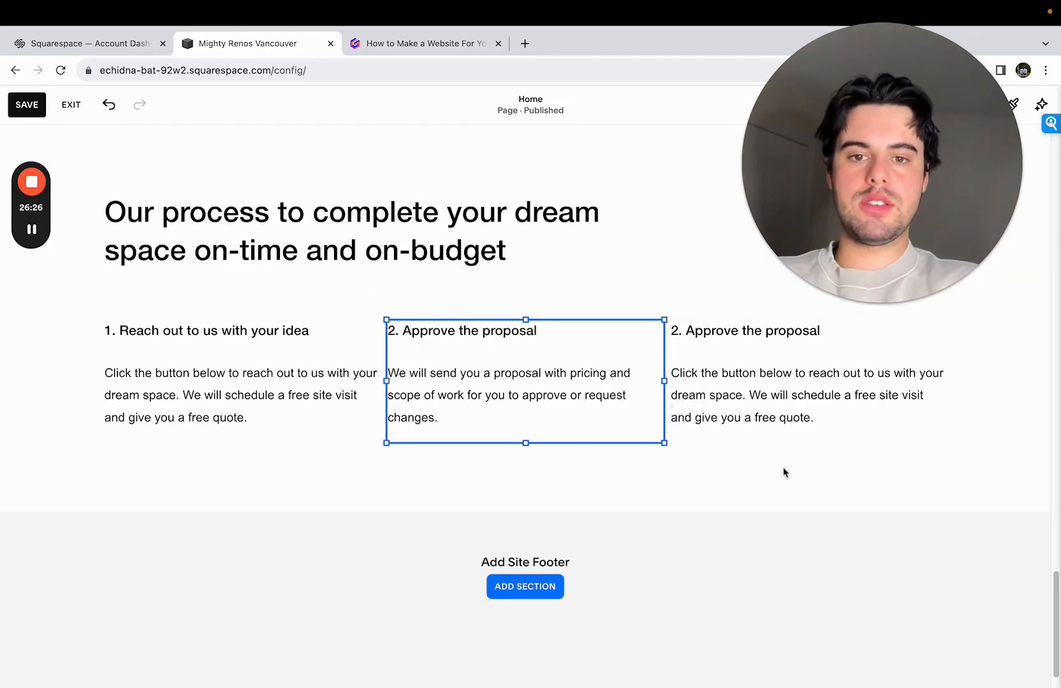
left_click(824, 389)
left_click(847, 329)
left_click_drag(847, 330, 675, 340)
type("3.")
key("super+z")
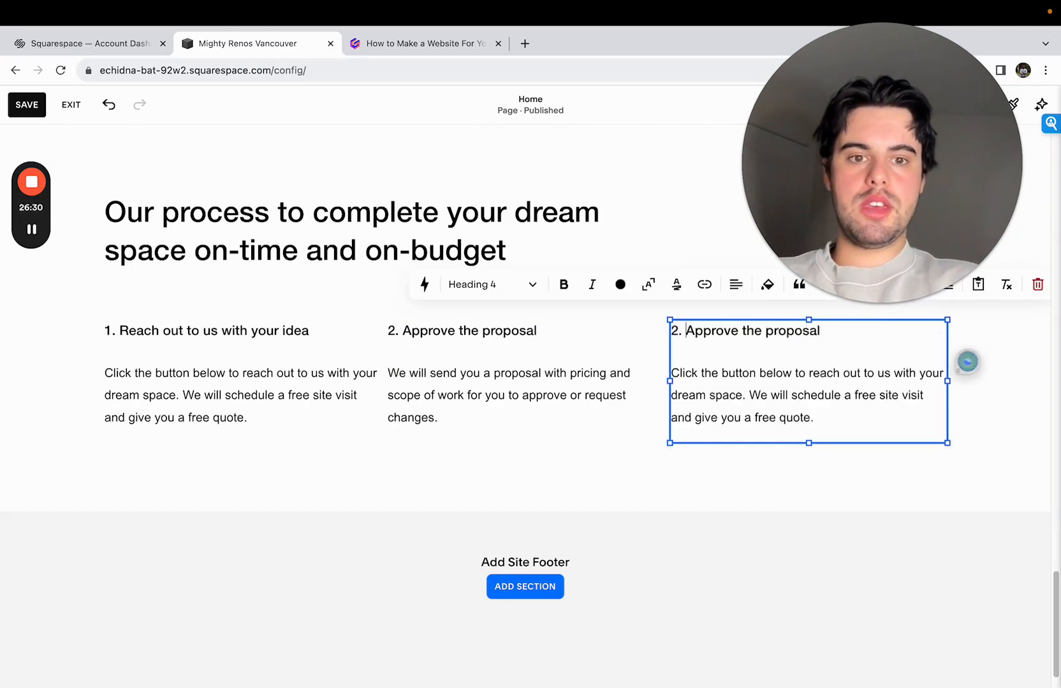
- Replace the third process column's heading with "3. Start building!"
triple_click(690, 331)
type("3.")
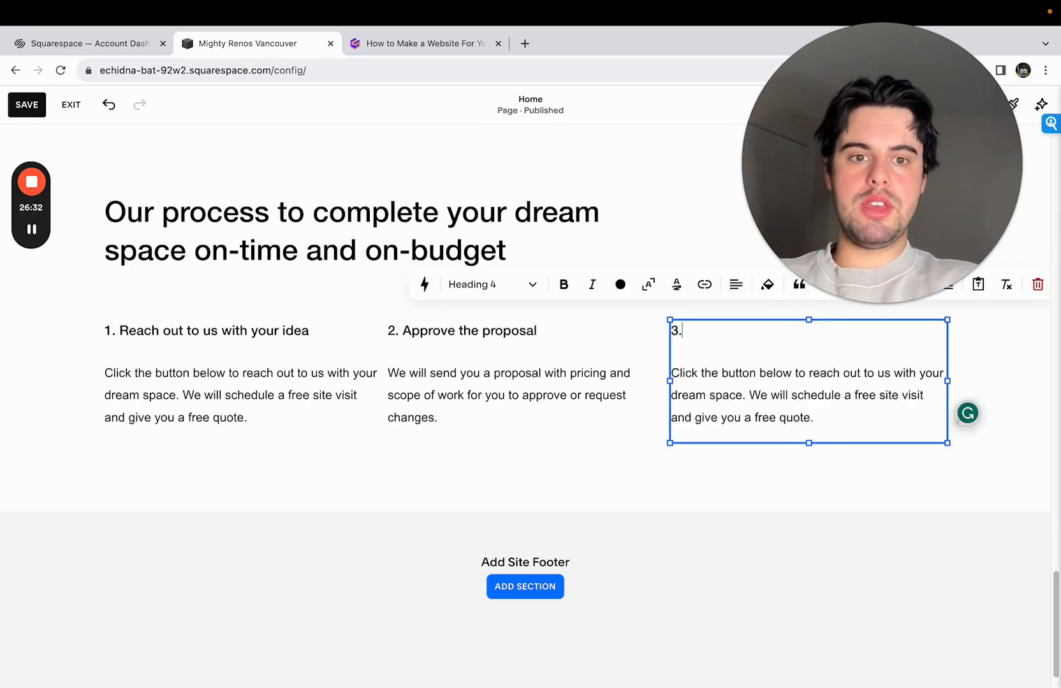
type(" Your")
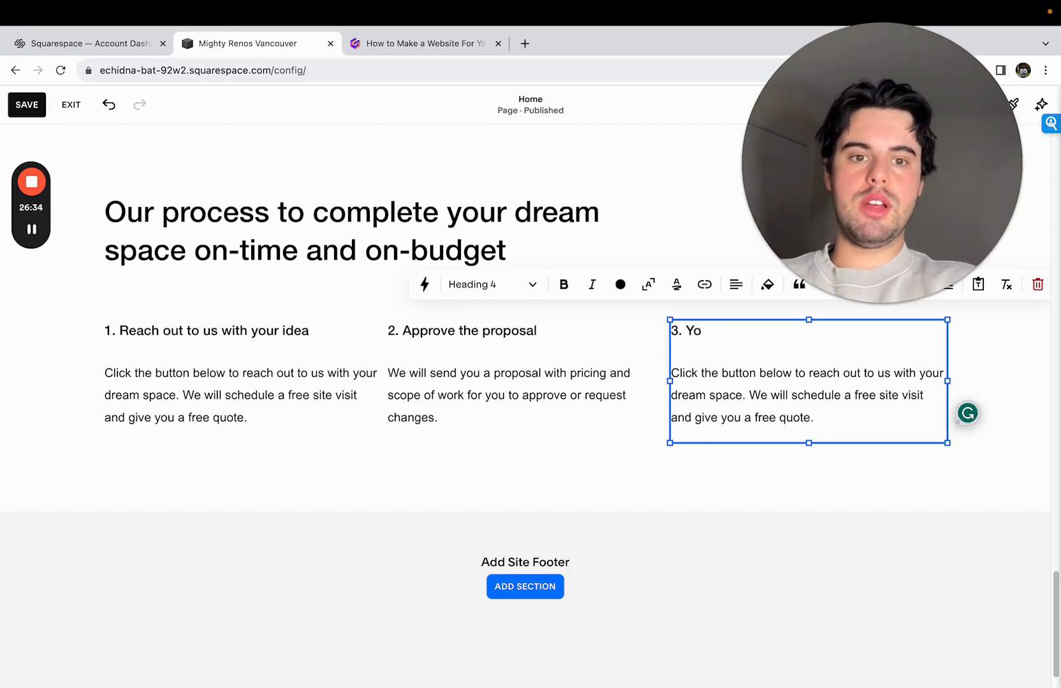
key("BackSpace")
key("BackSpace")
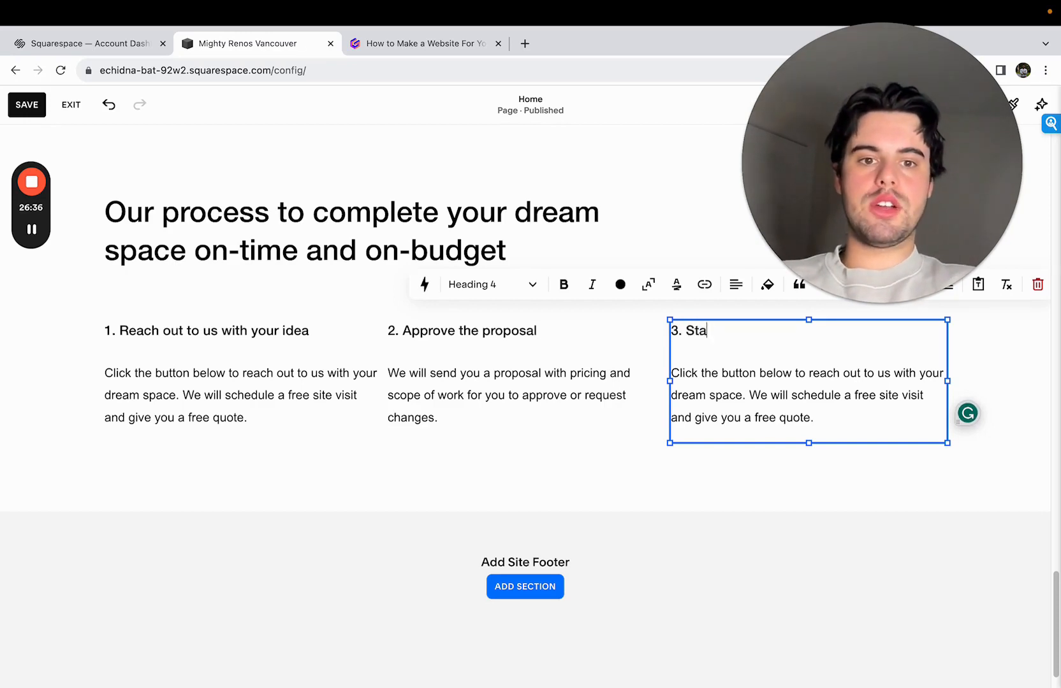
type("Start Building!")
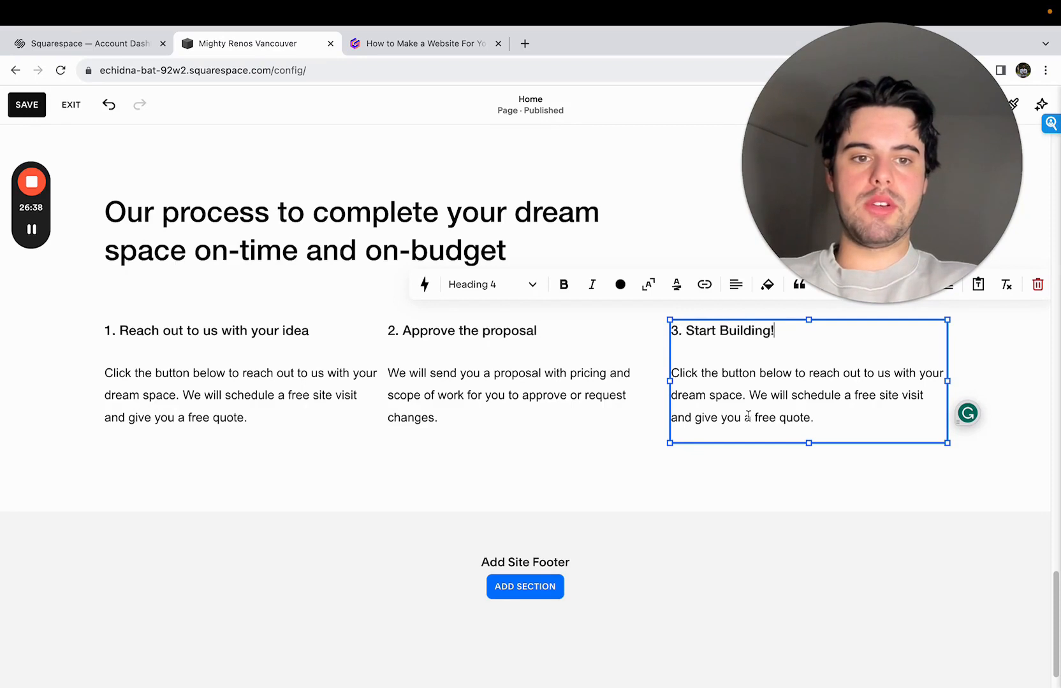
left_click_drag(818, 418, 671, 373)
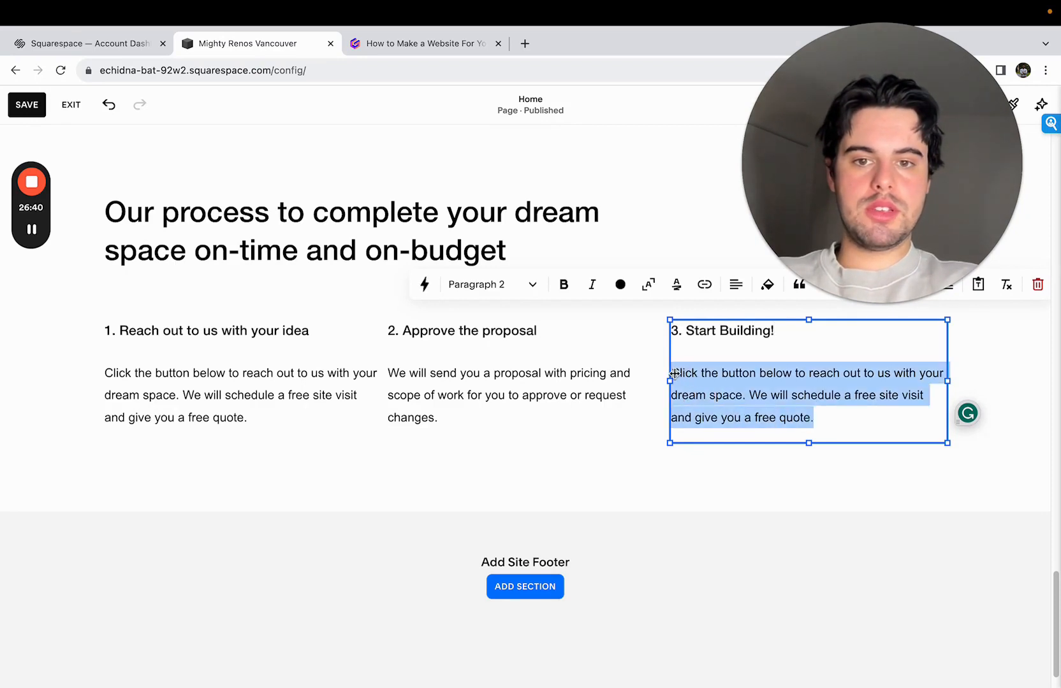
left_click(730, 335)
key("BackSpace")
type("b")
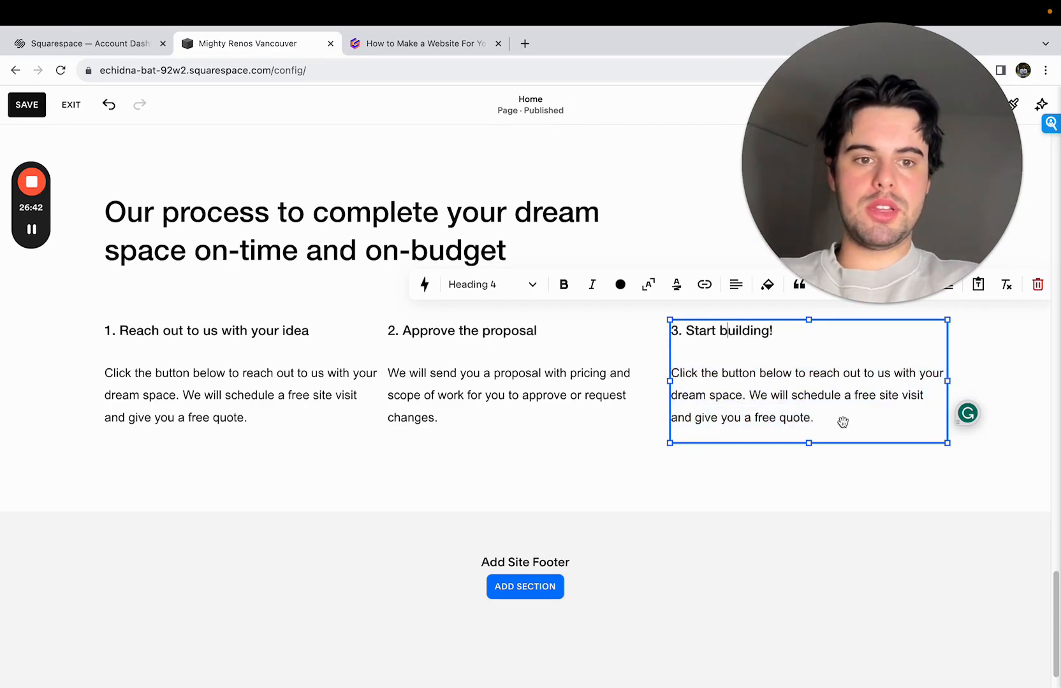
- Replace the third column's description with "Once approved, we will start building your dream space based on the scope of work and deliverables"
left_click(846, 411)
left_click_drag(845, 411, 623, 360)
type("Once")
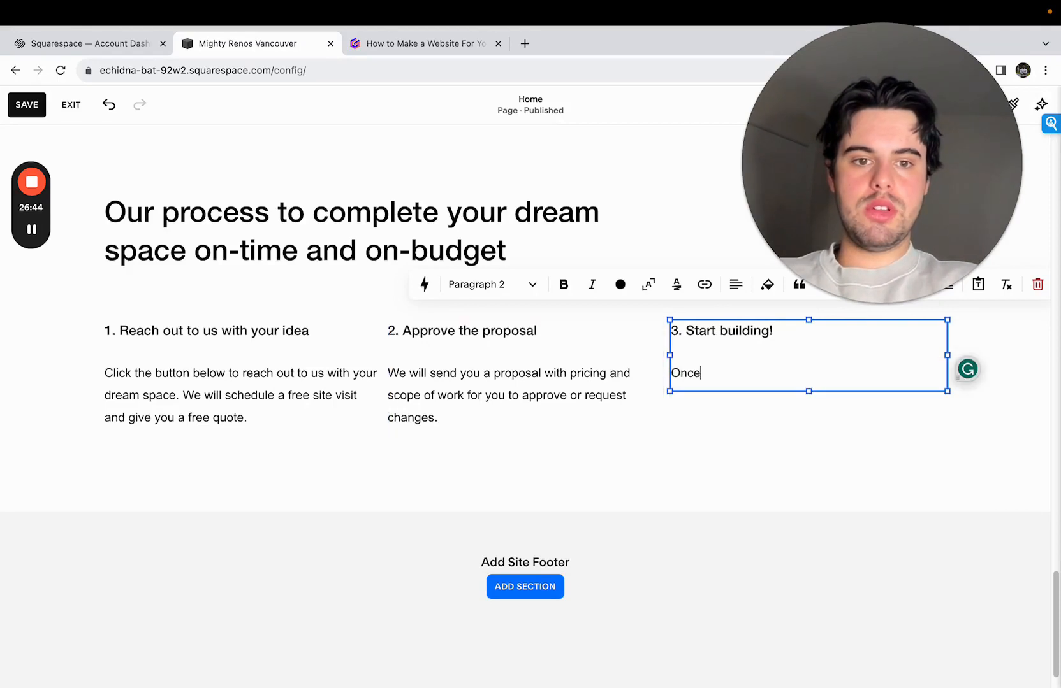
type(" approved, we w")
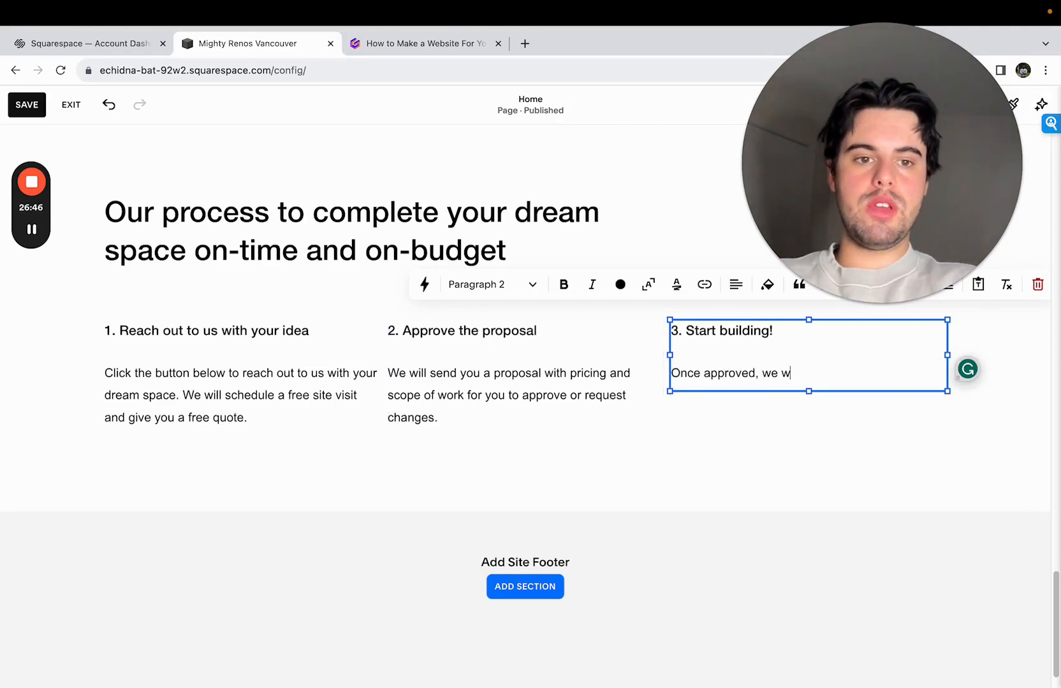
type("ill start b")
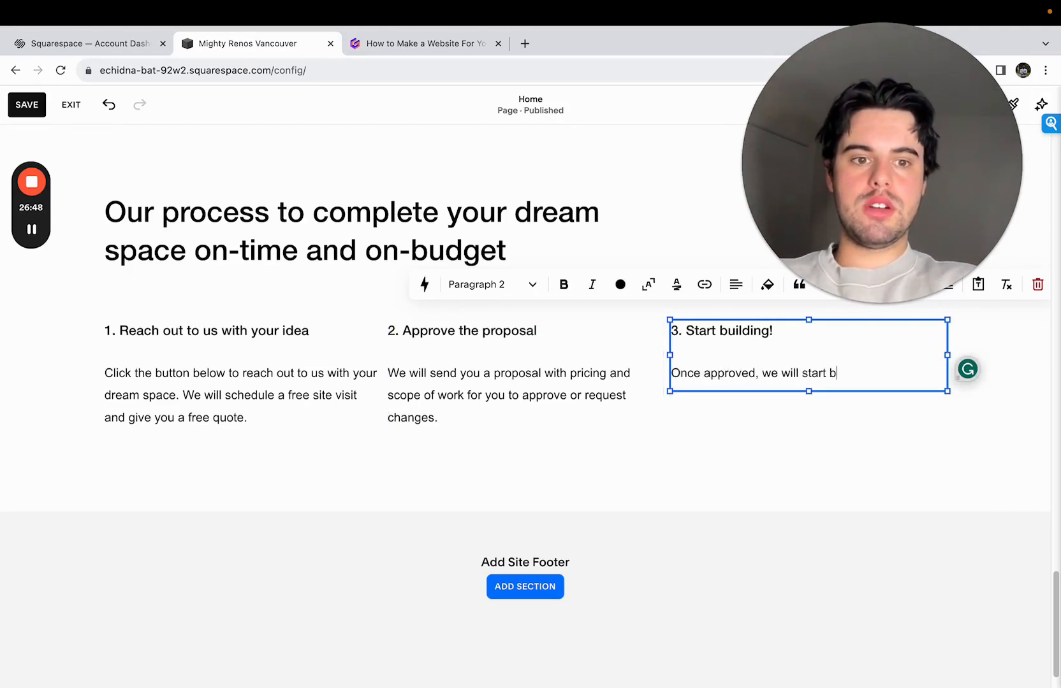
type("uilding your dream space ")
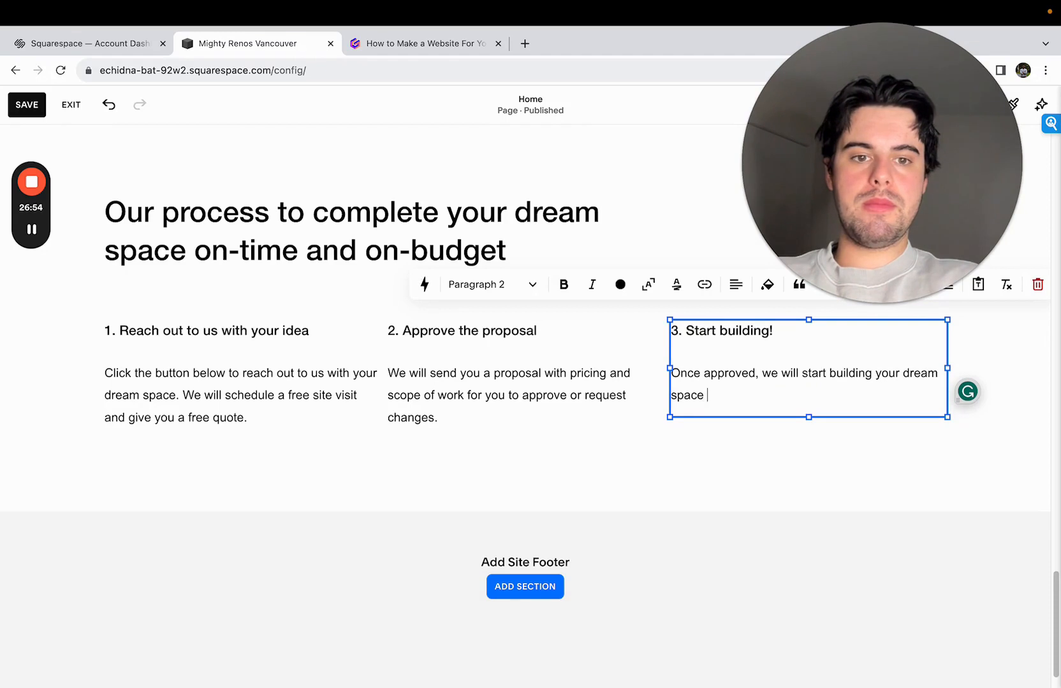
type("based on the ")
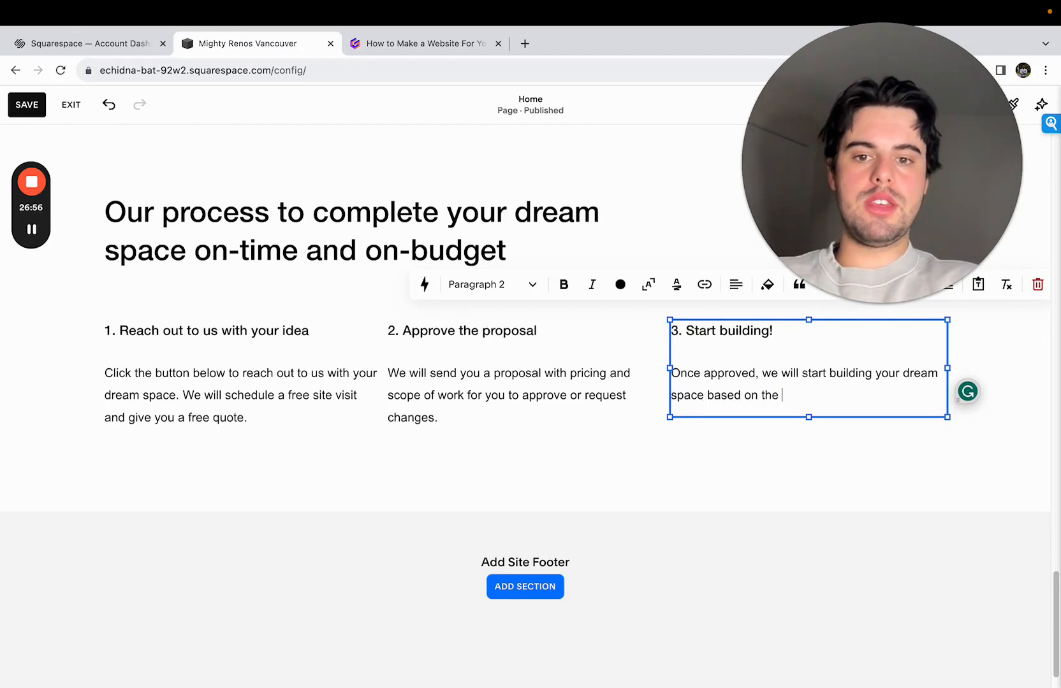
type("scope of ")
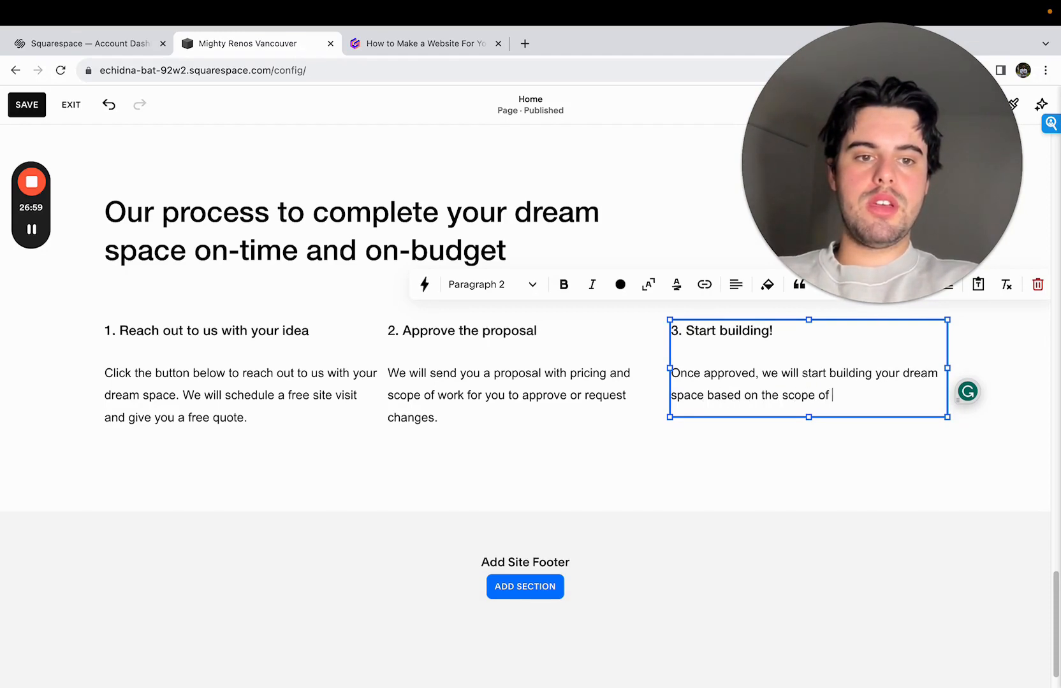
type("work and deliver")
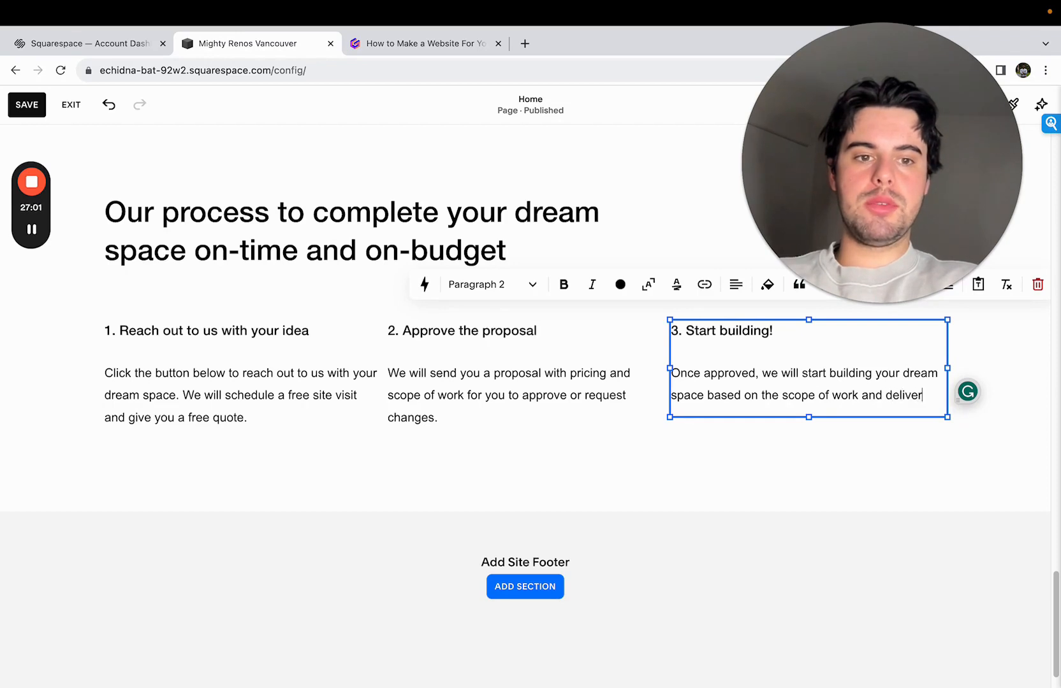
type("ables")
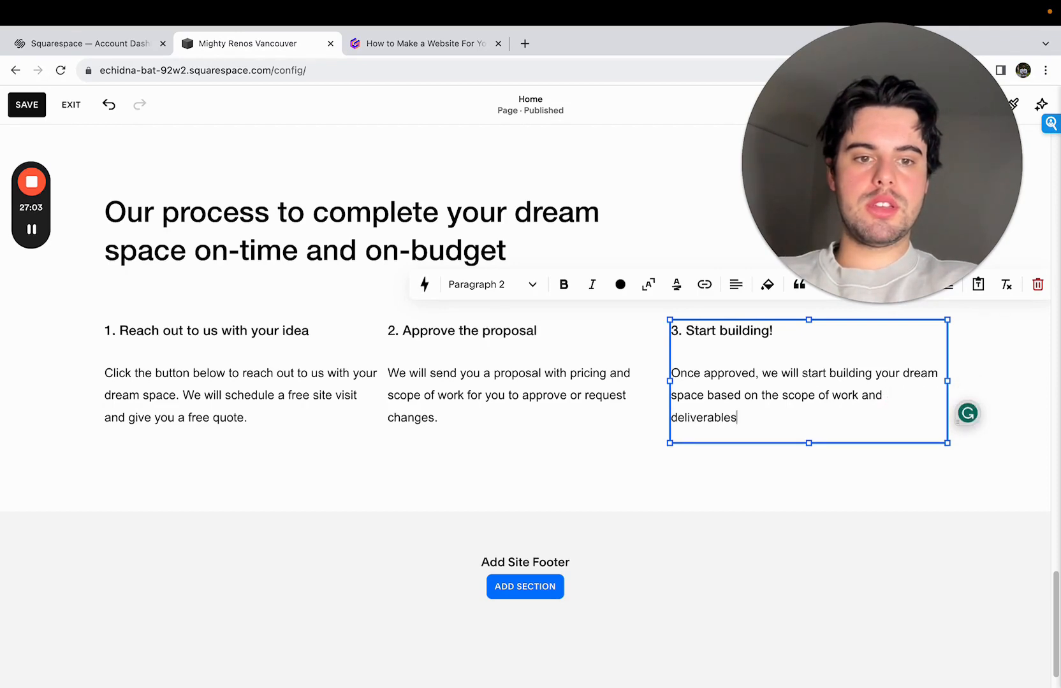
- Replace "scope of work and deliverables" in the third column's description with "defined objective."
left_click_drag(753, 409, 788, 391)
left_click(826, 409)
type("defined")
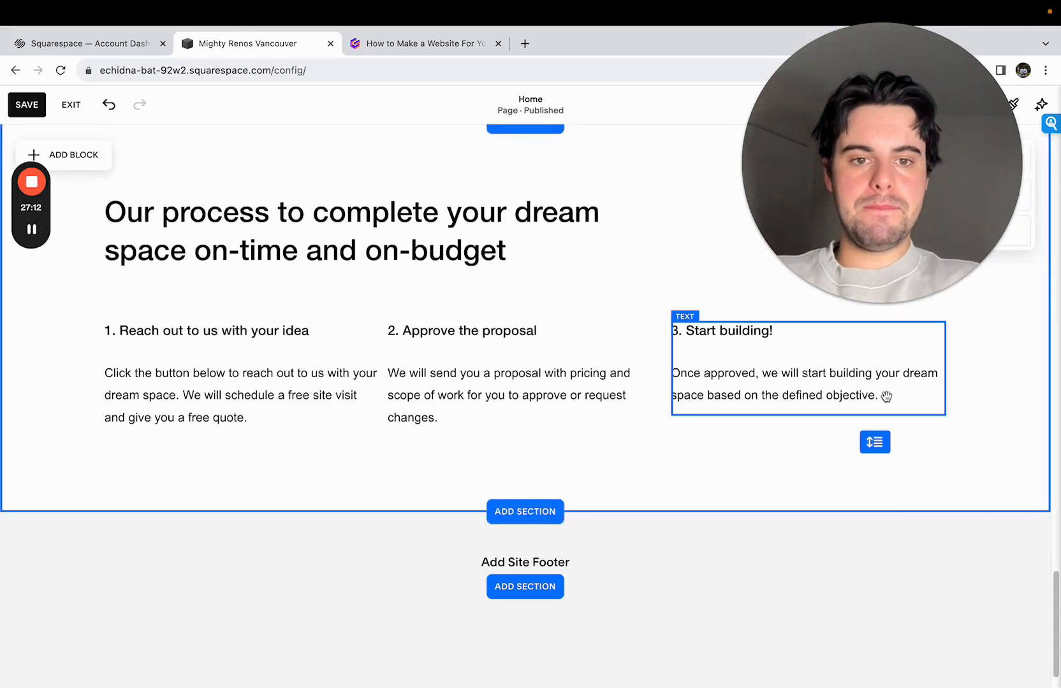
- Extend the end of the third column's description so it reads "defined objective and timeline."
left_click_drag(737, 375, 904, 398)
left_click(913, 399)
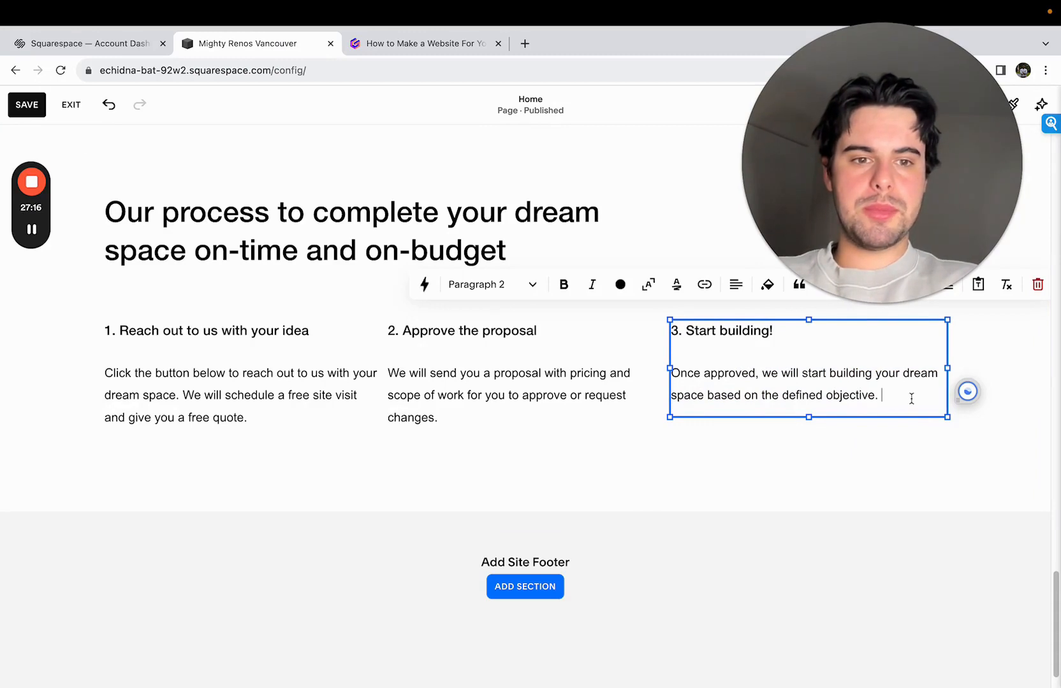
key("BackSpace")
type("and ")
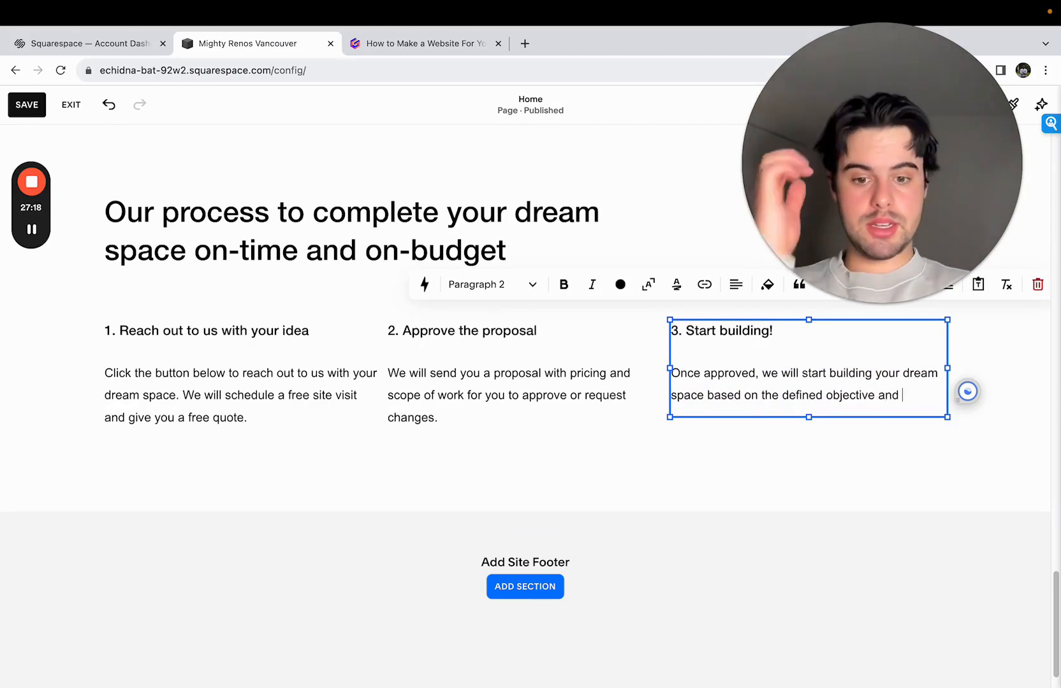
type("timeline")
key("BackSpace")
type("ne.")
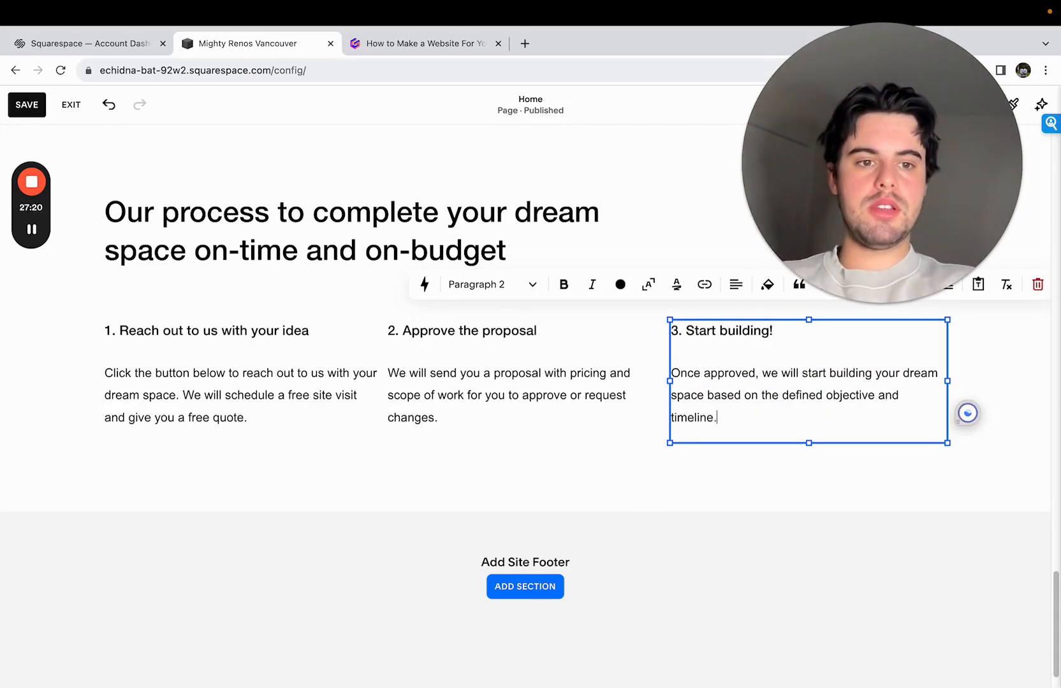
left_click(850, 486)
- Make the process section taller and add a button block below the first column, widened to about three quarters of the column
scroll(911, 473, "down", 1)
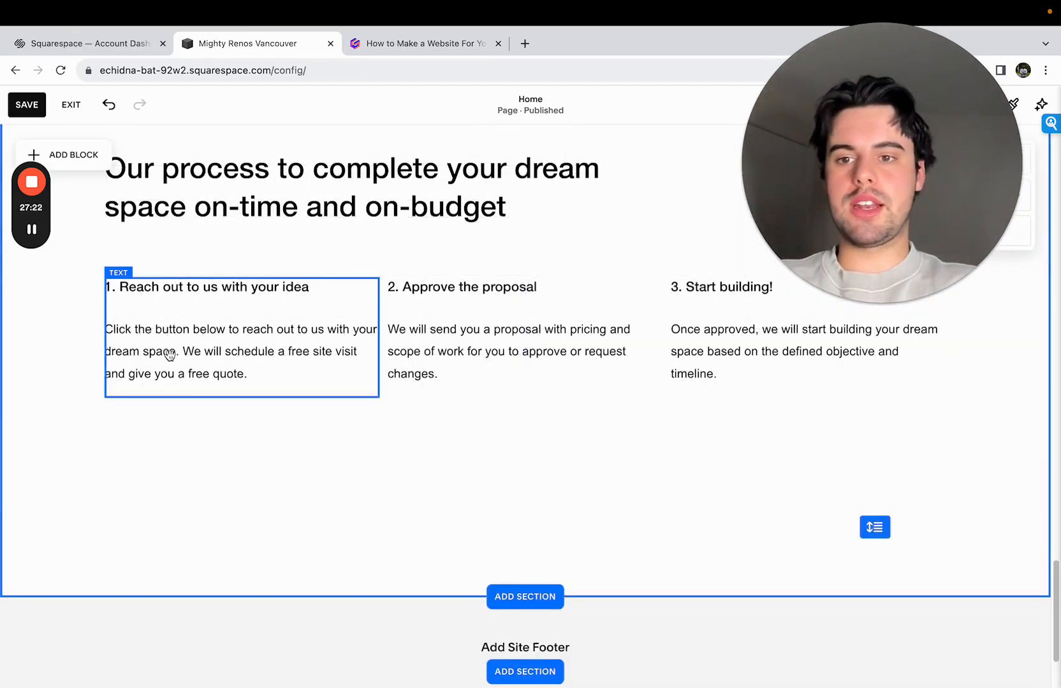
left_click(89, 162)
left_click_drag(102, 325, 115, 452)
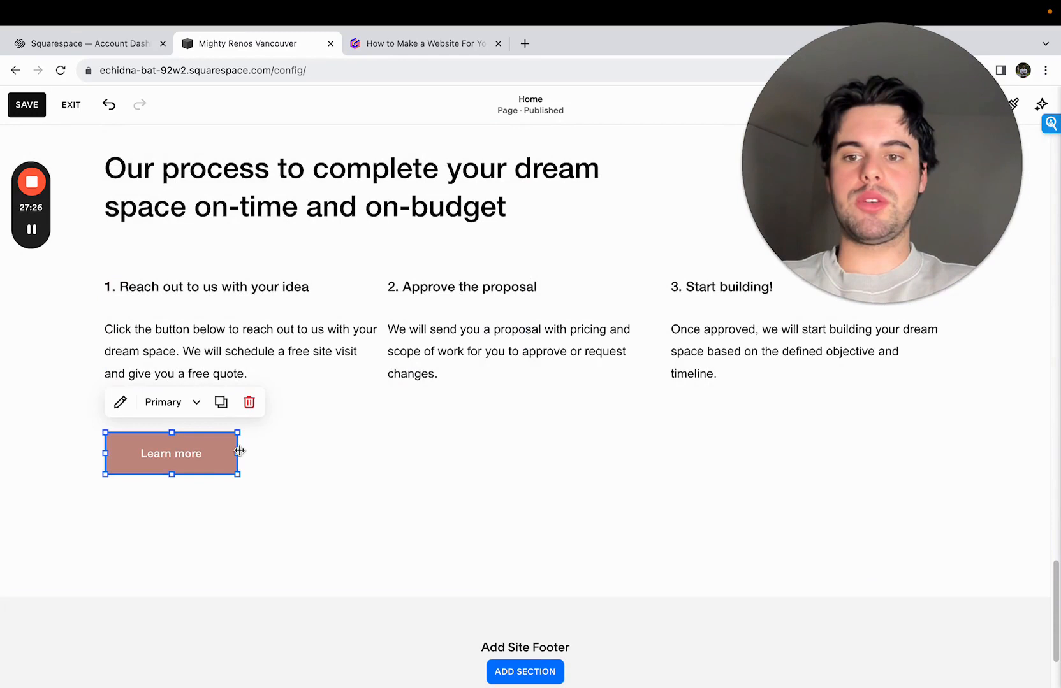
left_click_drag(237, 453, 311, 450)
- Set the button's text to "Get your free quote now" and reduce the process section's height to trim the empty space below it
left_click(120, 402)
triple_click(385, 420)
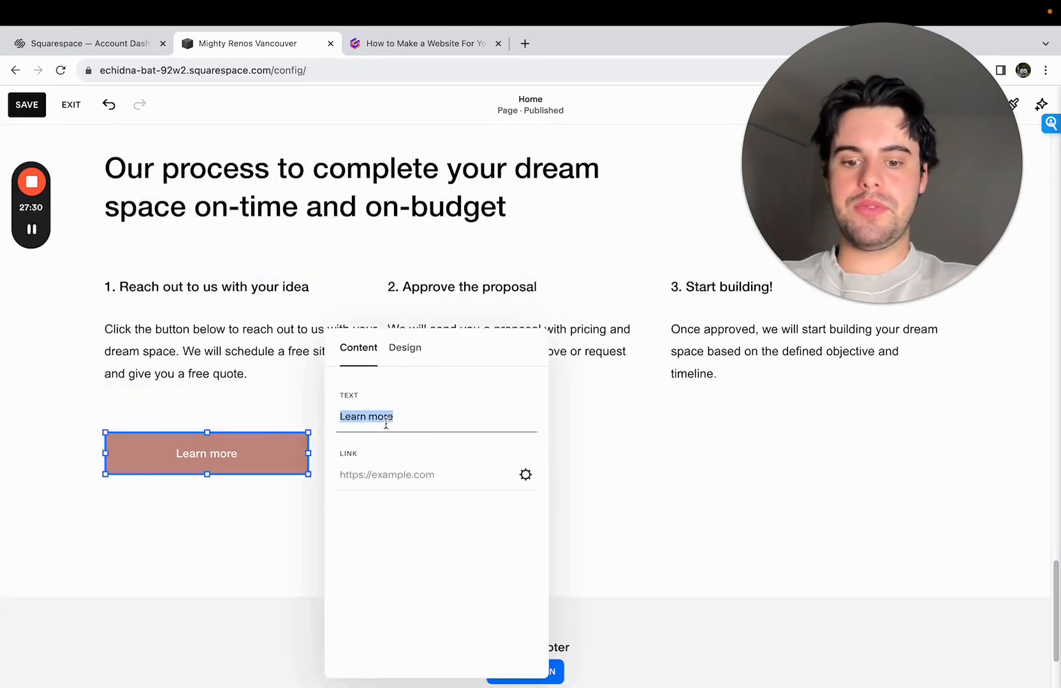
type("Get your free qu")
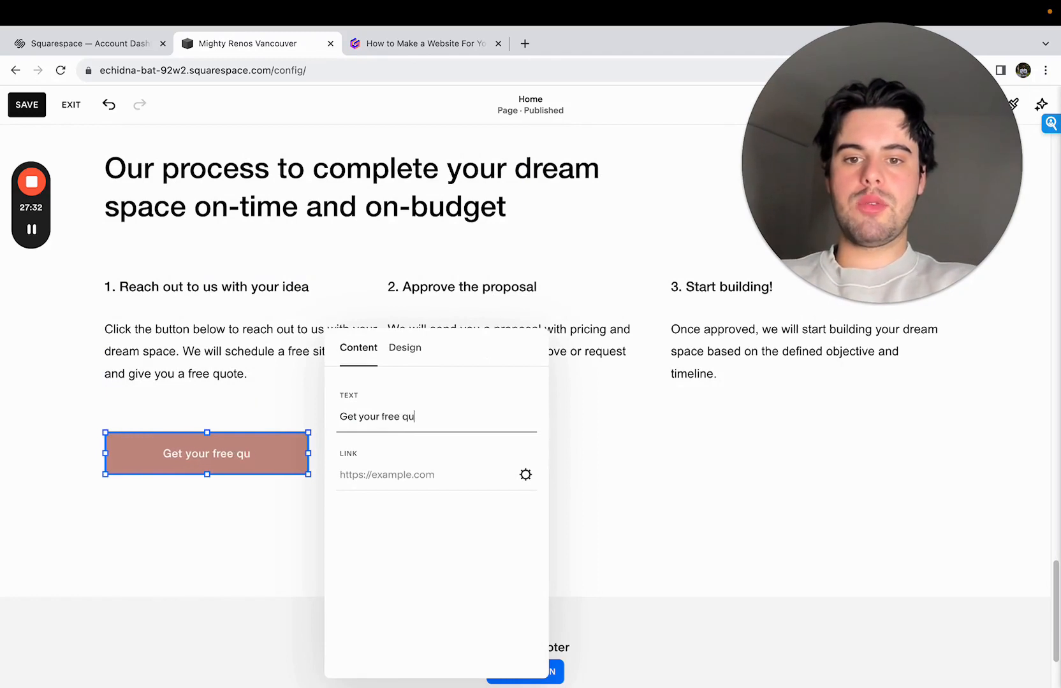
type("ote now")
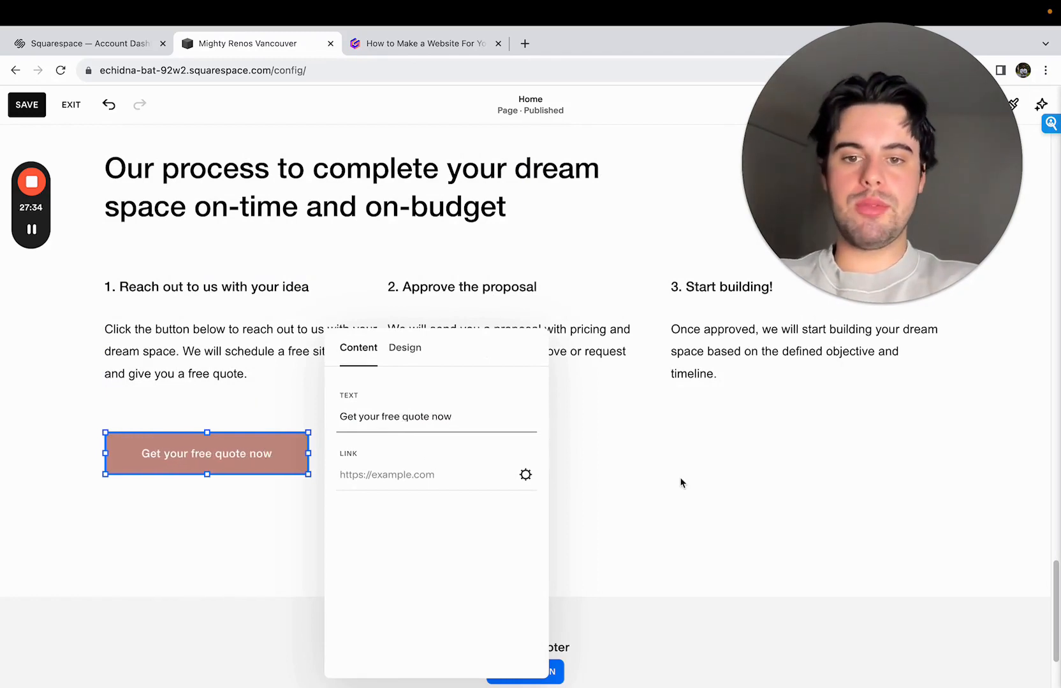
left_click(680, 483)
left_click_drag(865, 529, 876, 472)
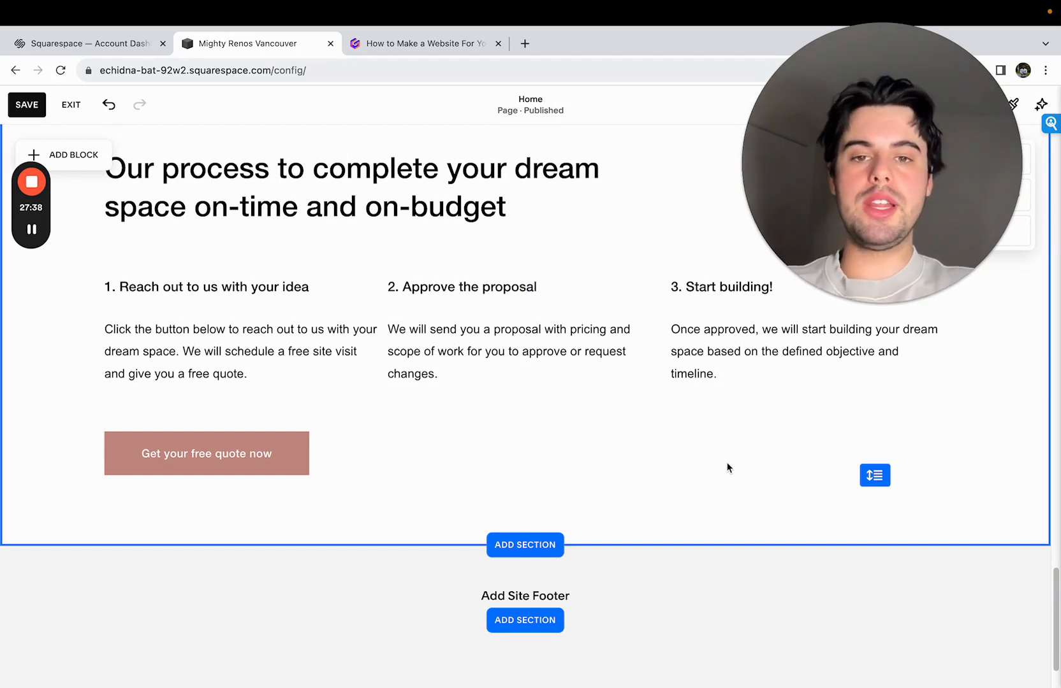
- Review the process section and inspect the quote button's content and link settings
scroll(727, 468, "up", 2)
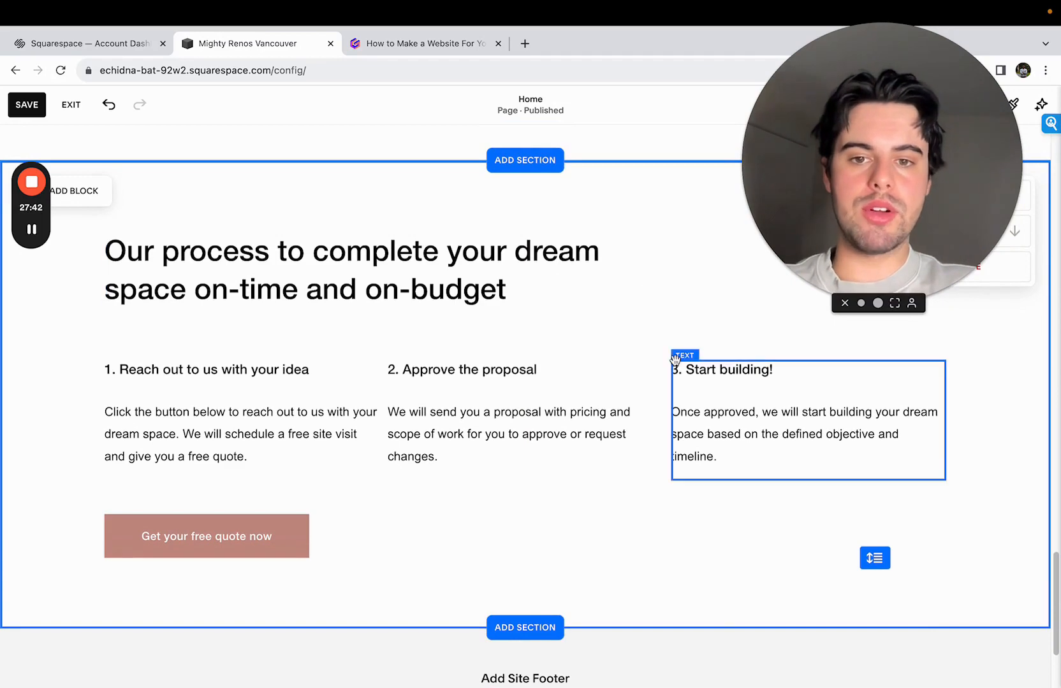
scroll(673, 382, "up", 1)
scroll(660, 396, "down", 2)
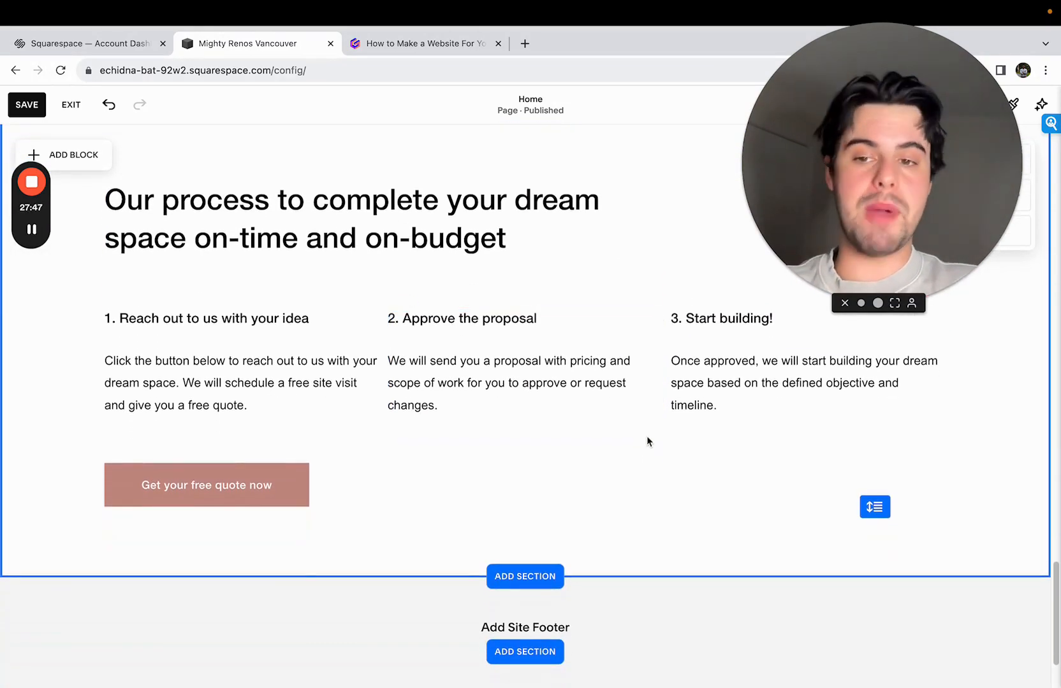
left_click(251, 488)
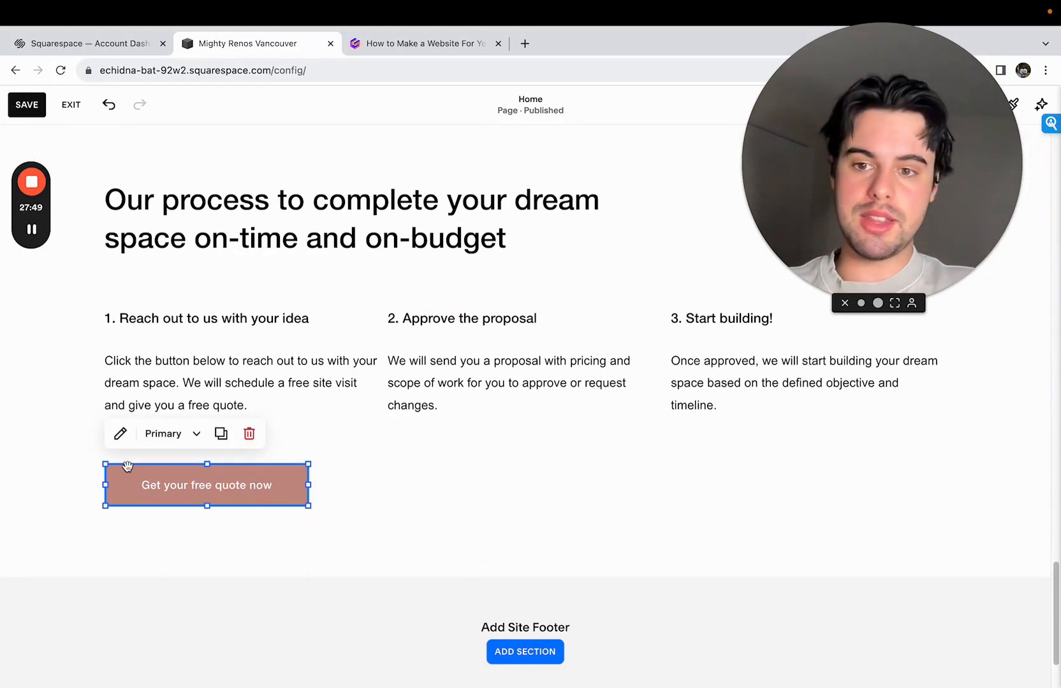
left_click(120, 433)
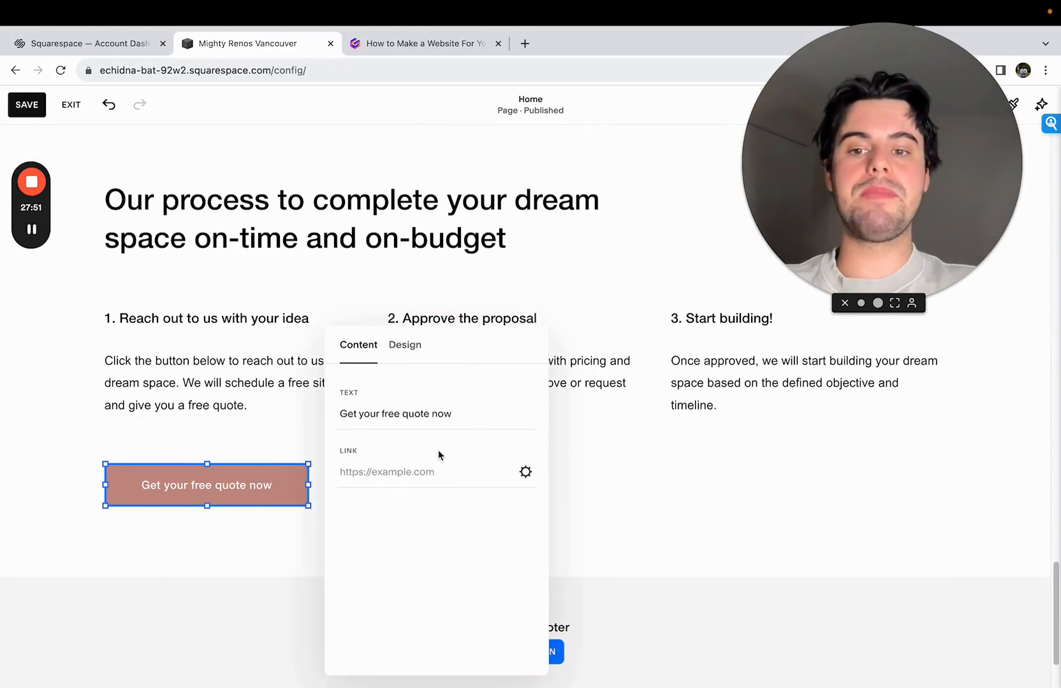
left_click(485, 474)
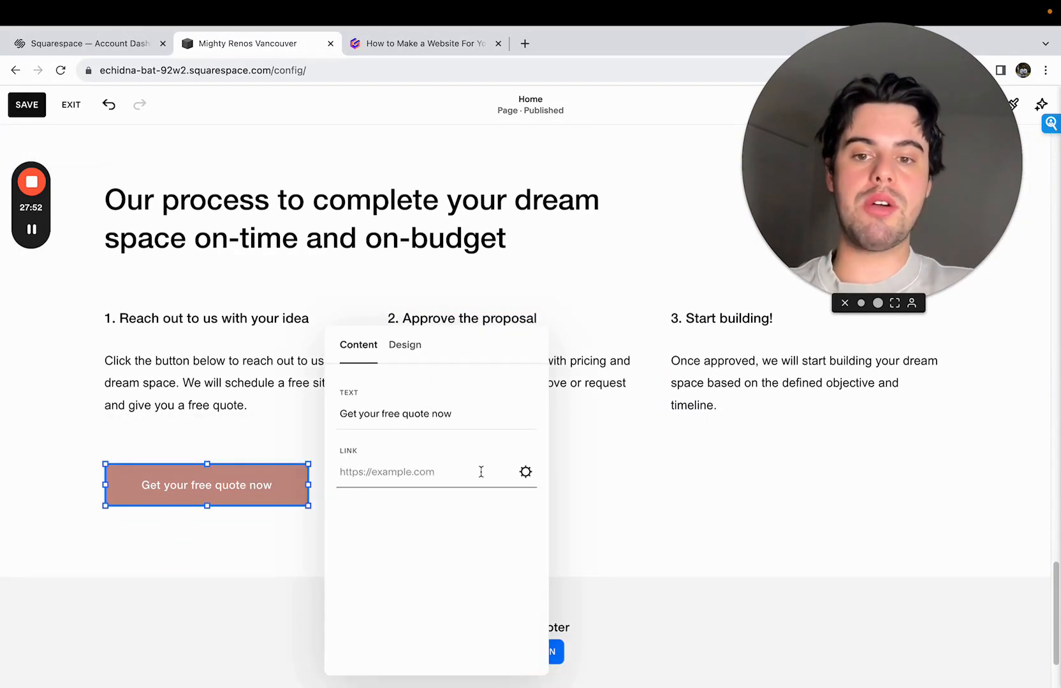
left_click(669, 479)
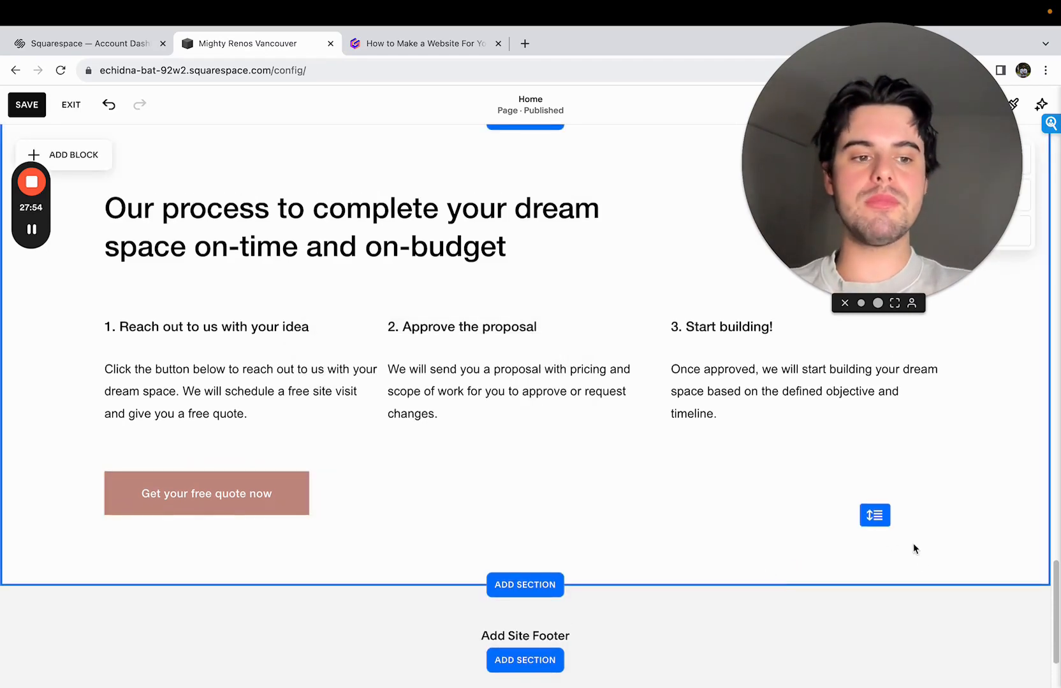
left_click_drag(1056, 584, 1056, 578)
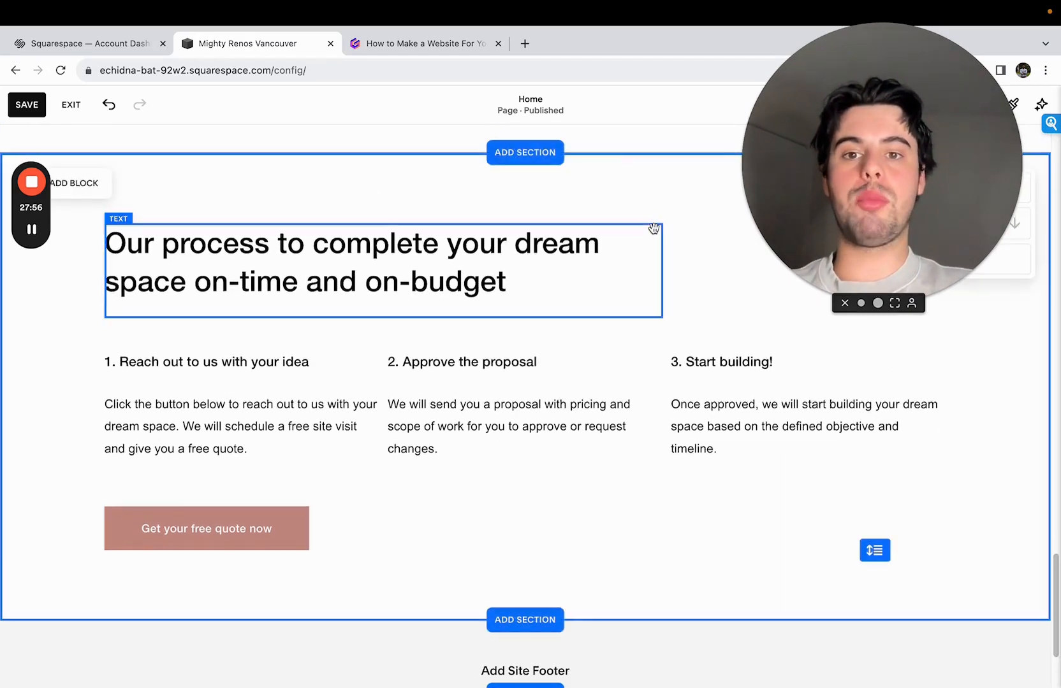
- Switch to the Gamma outline, highlight "A contact section so people can reach out to us", and return to the end of the Squarespace page
left_click(421, 44)
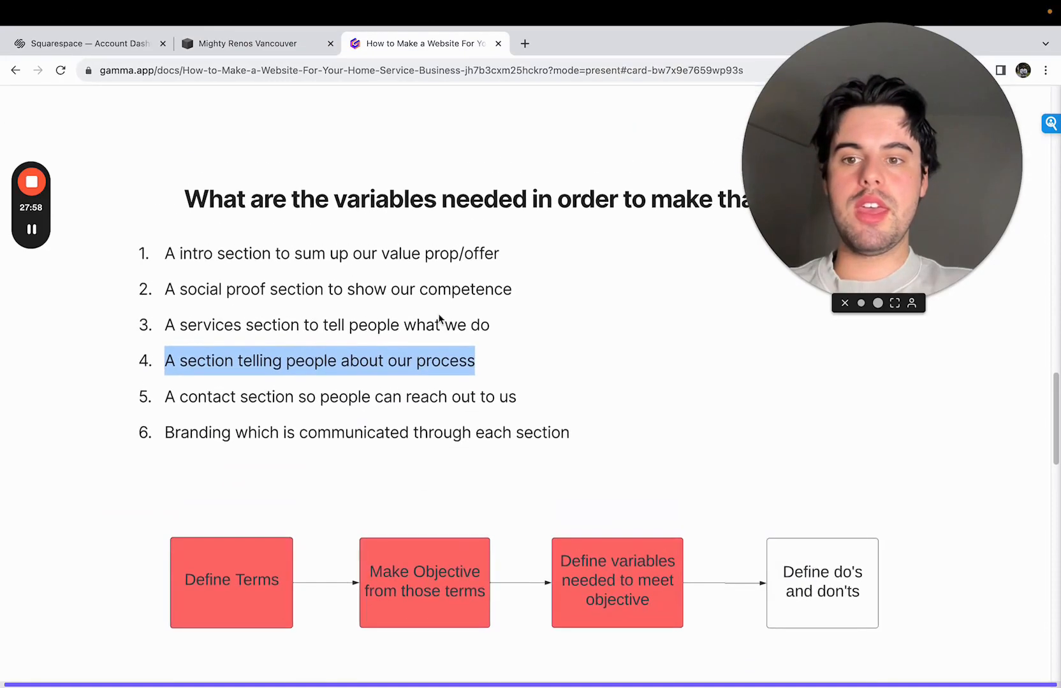
left_click_drag(167, 394, 524, 409)
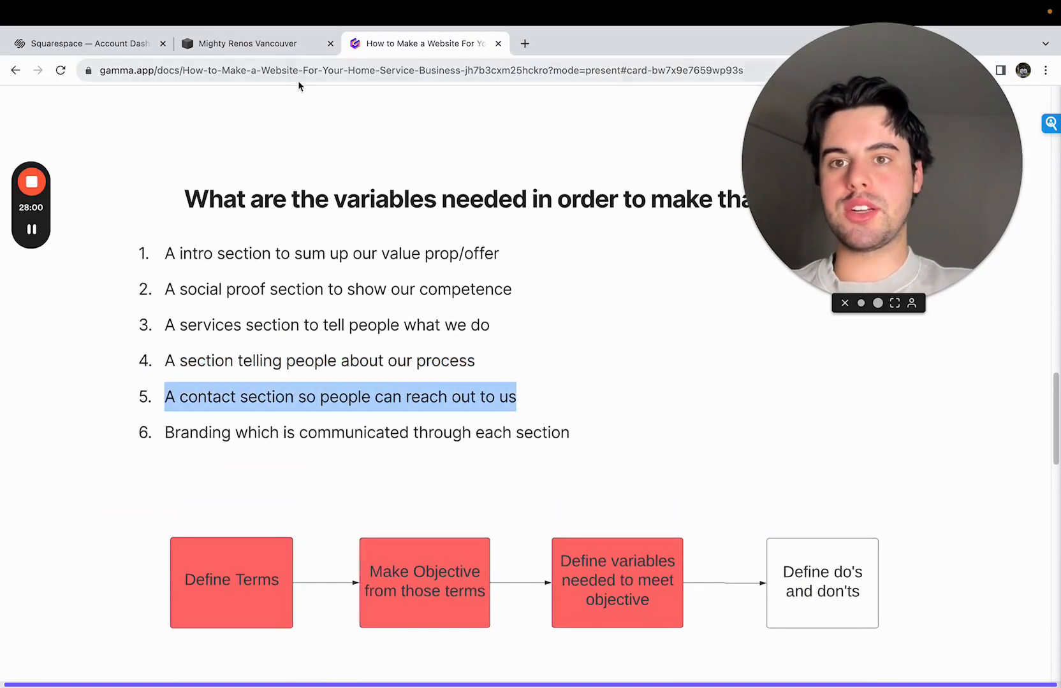
left_click(284, 44)
scroll(529, 434, "down", 3)
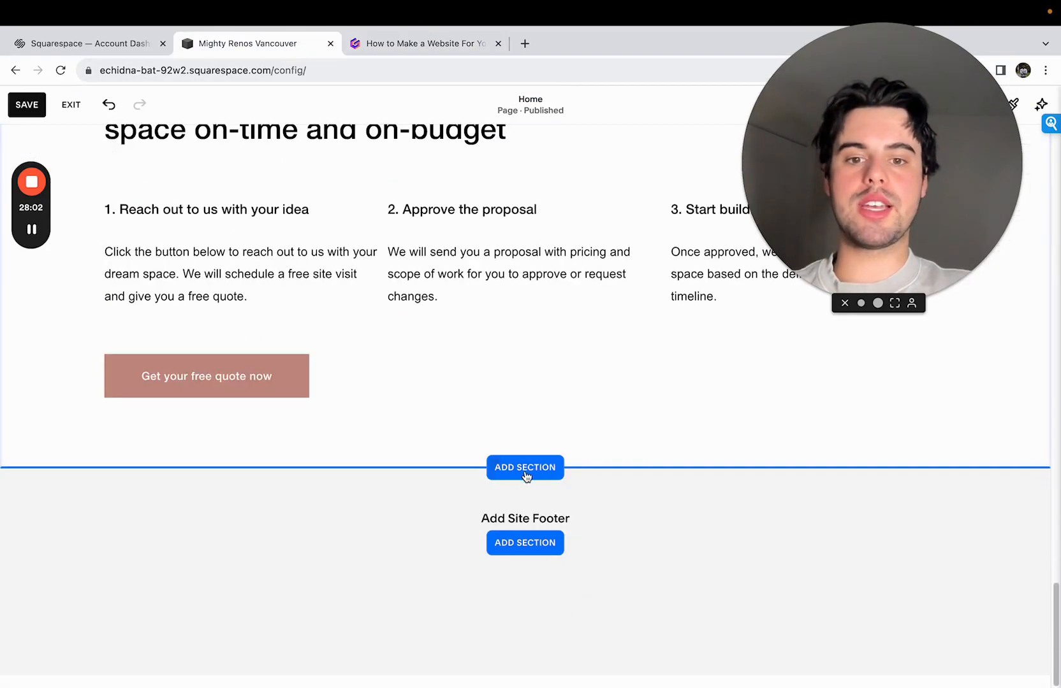
- Add a contact section at the end of the page using the layout with contact details, social links and a name, email and message form
left_click(525, 477)
left_click(159, 384)
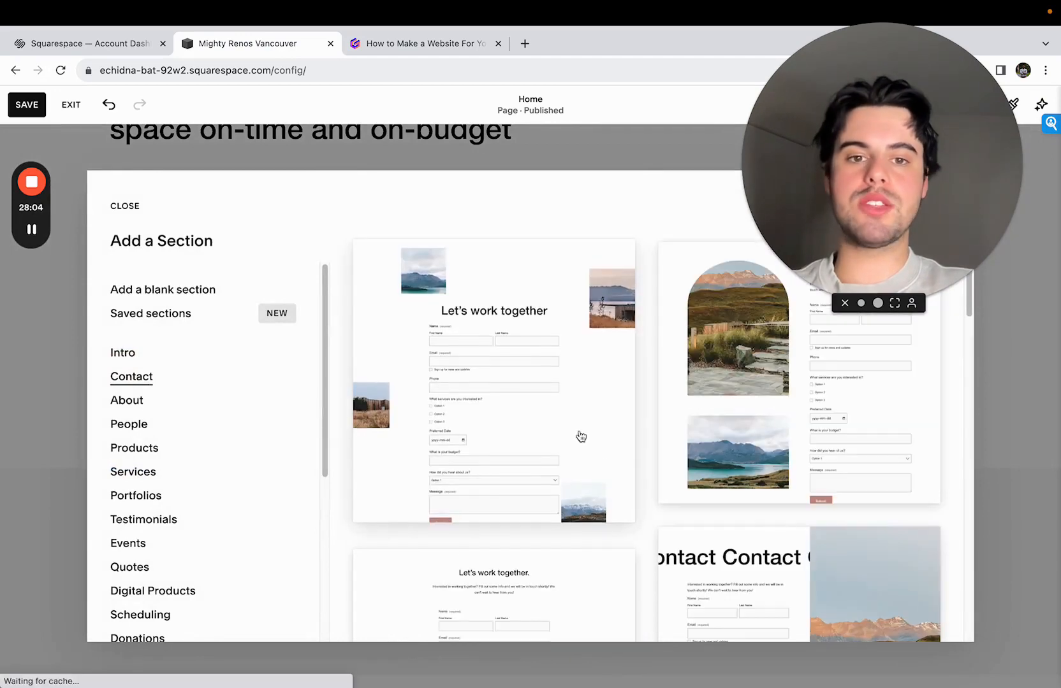
scroll(580, 437, "down", 5)
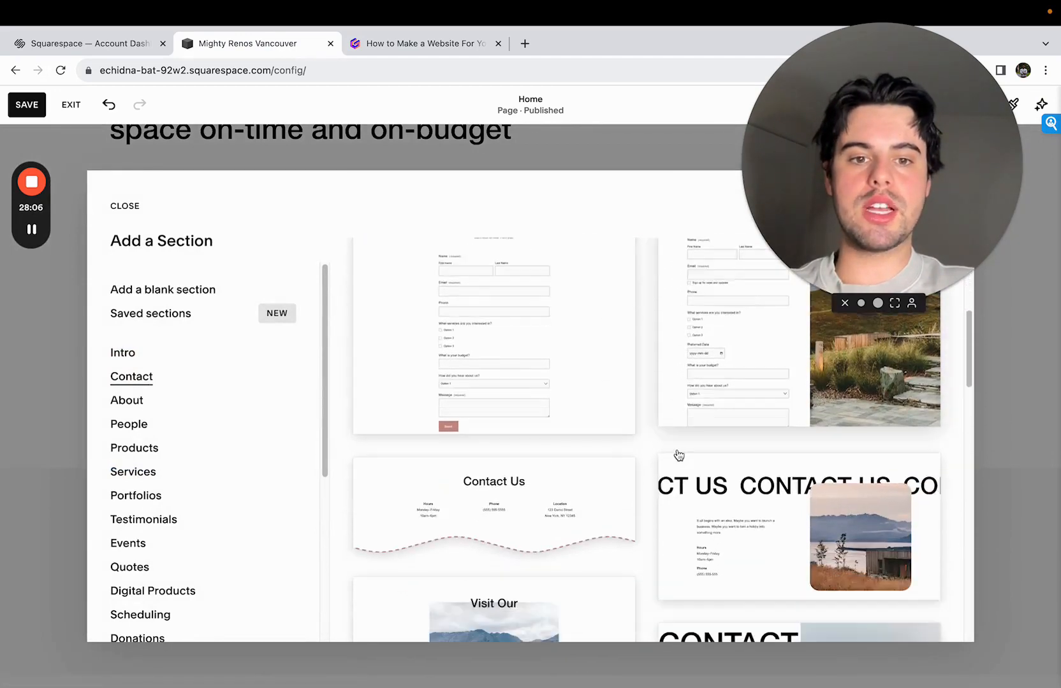
scroll(678, 454, "down", 10)
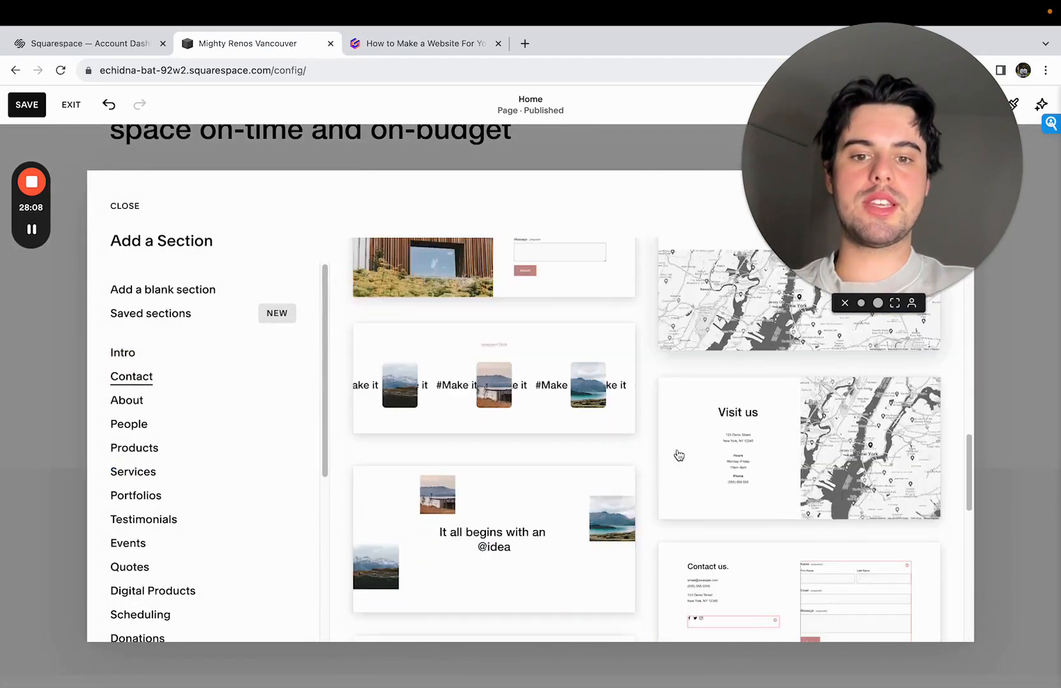
scroll(679, 455, "down", 8)
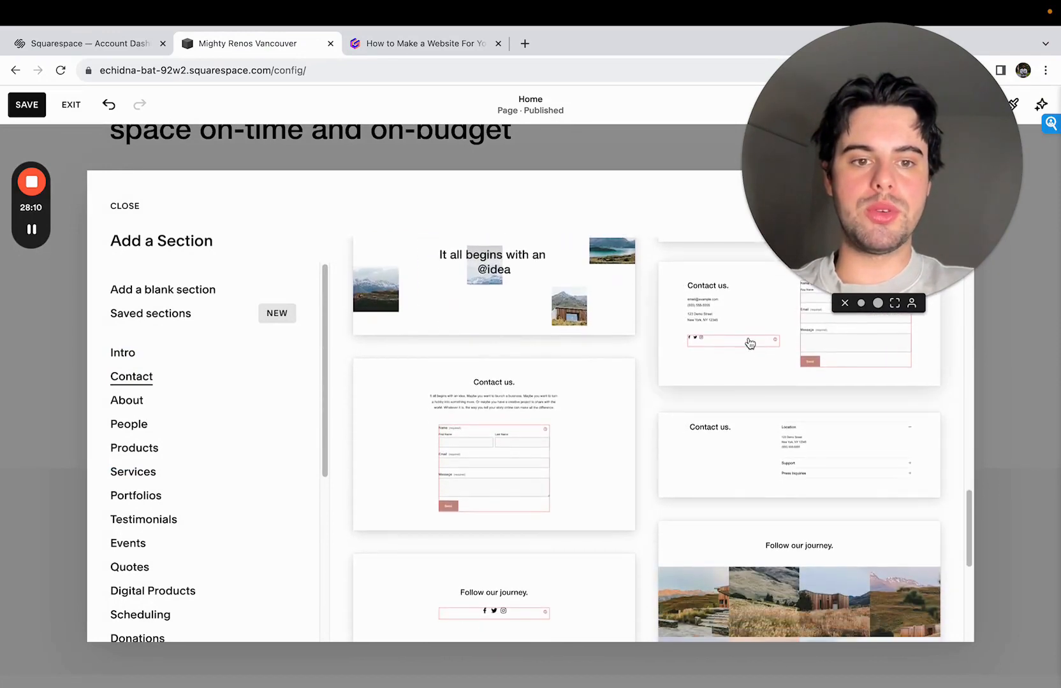
left_click(733, 345)
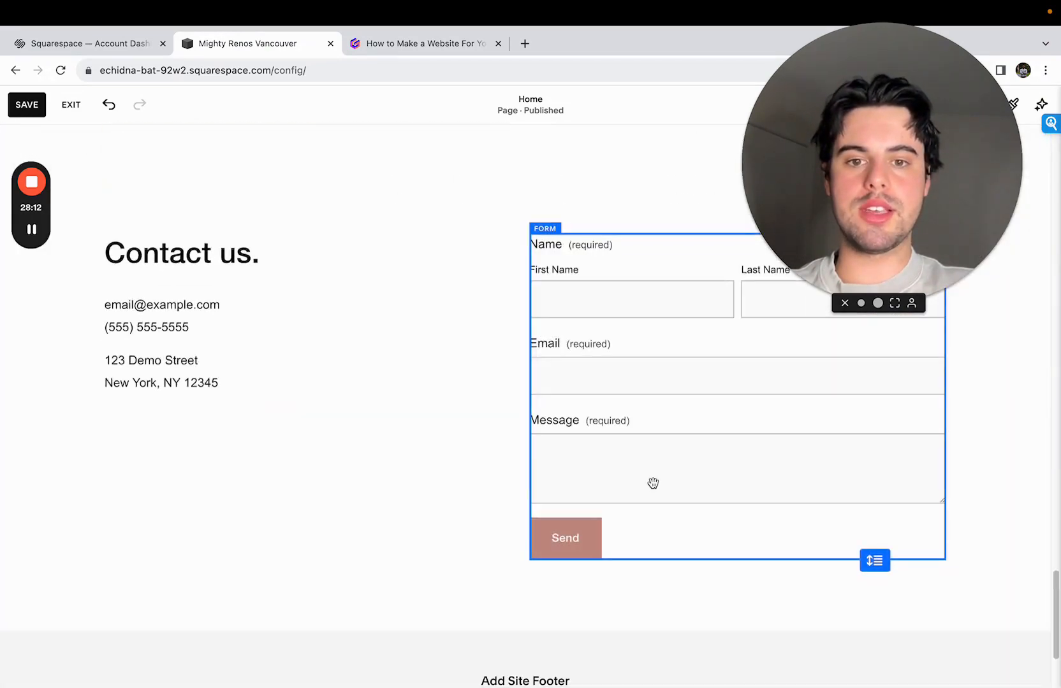
- Review the new contact section and browse the site footer layouts, returning to page editing without adding a footer
scroll(839, 598, "down", 2)
scroll(714, 560, "down", 1)
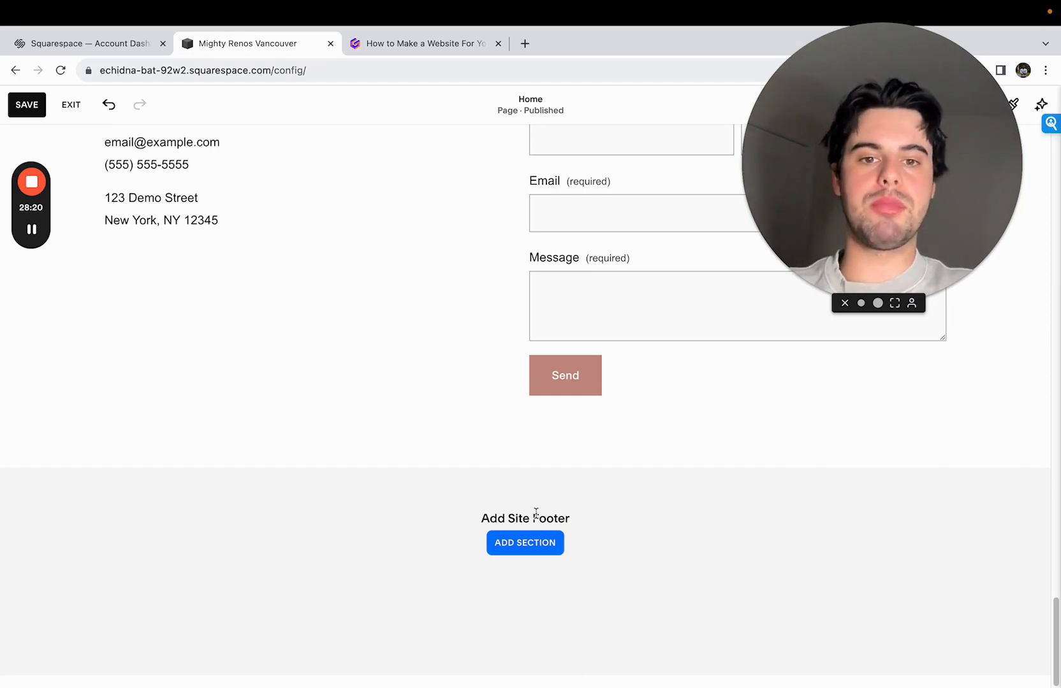
scroll(539, 503, "up", 2)
scroll(440, 384, "up", 1)
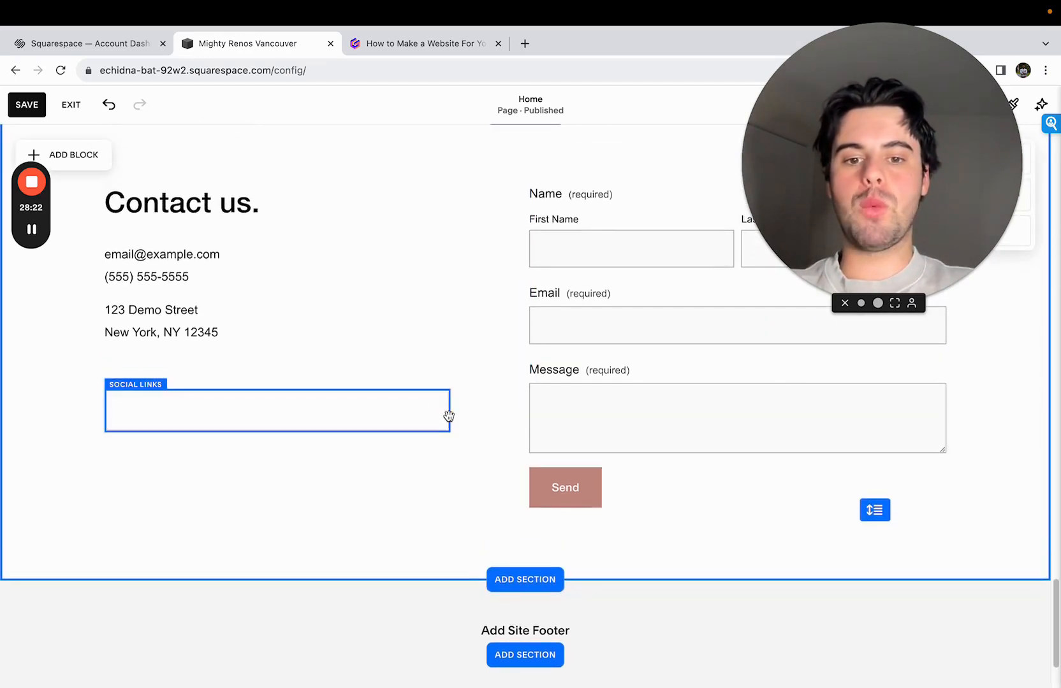
scroll(504, 502, "down", 3)
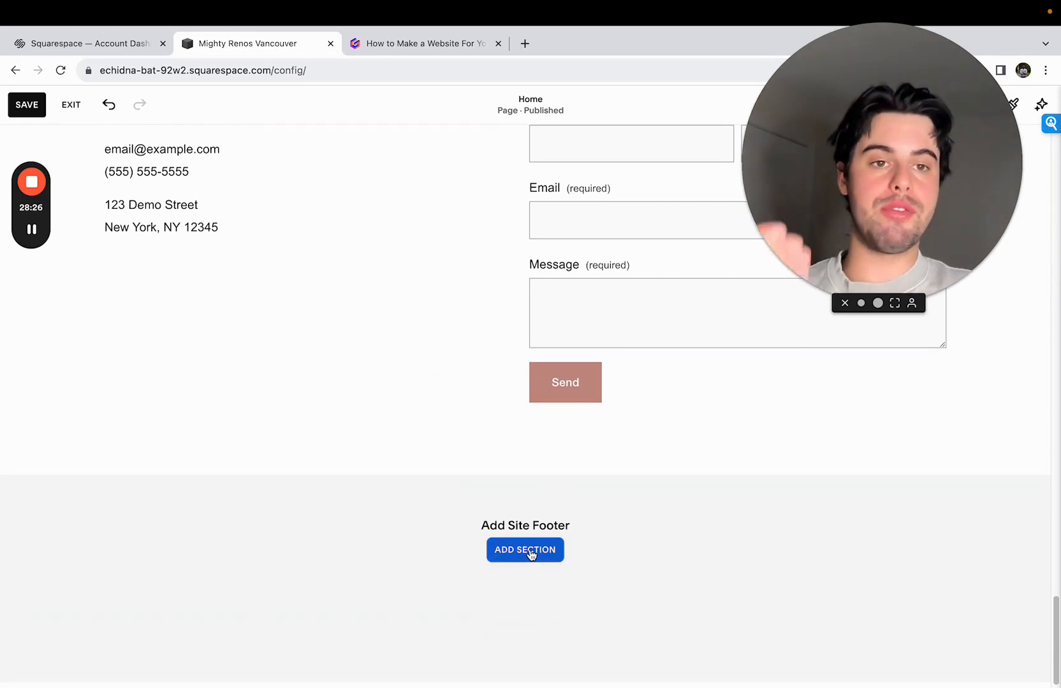
left_click(528, 552)
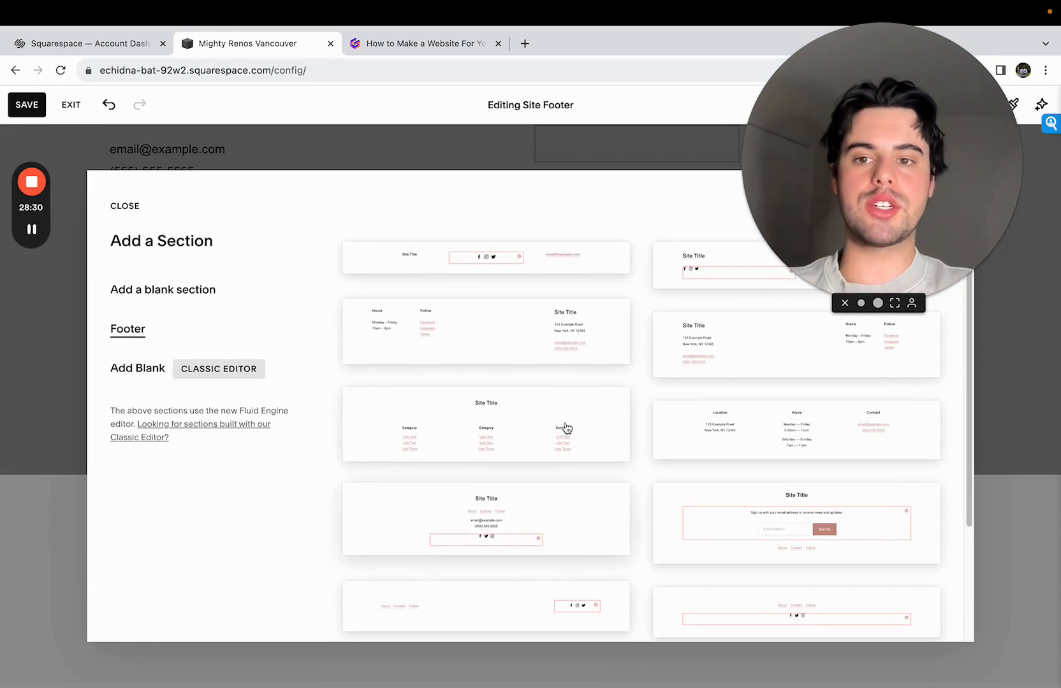
scroll(571, 395, "down", 1)
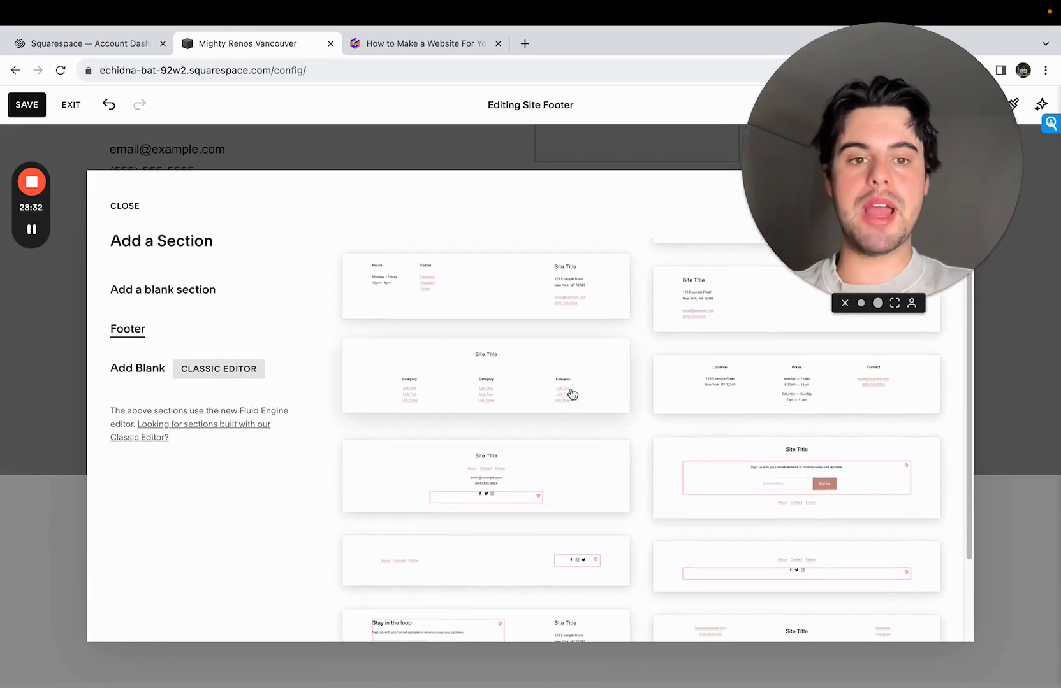
scroll(572, 395, "down", 2)
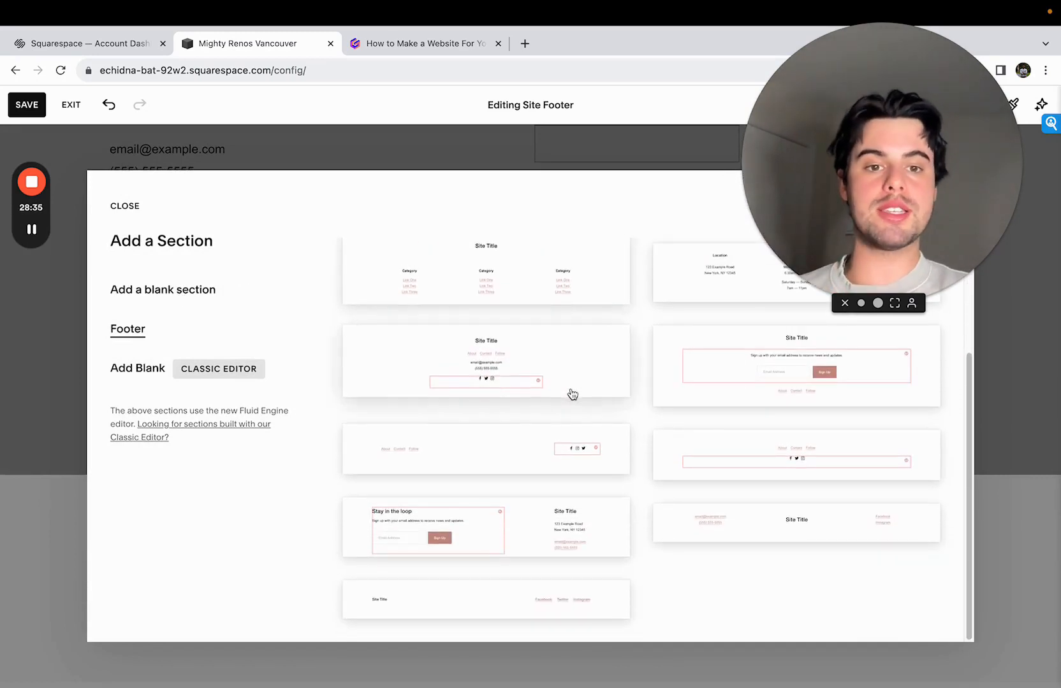
left_click(130, 211)
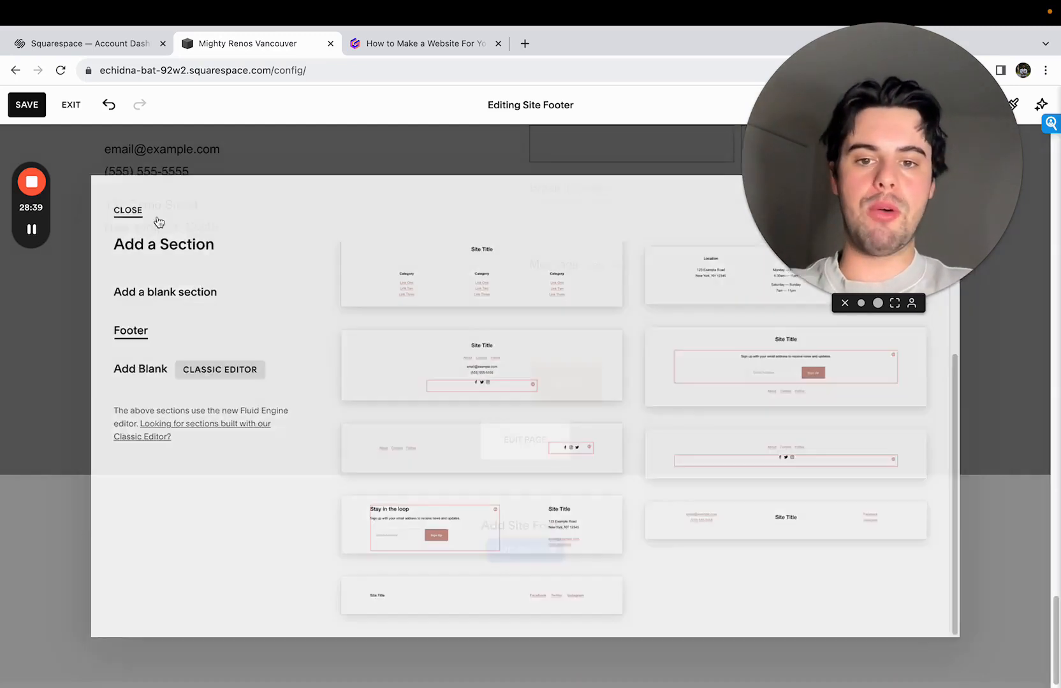
left_click(546, 443)
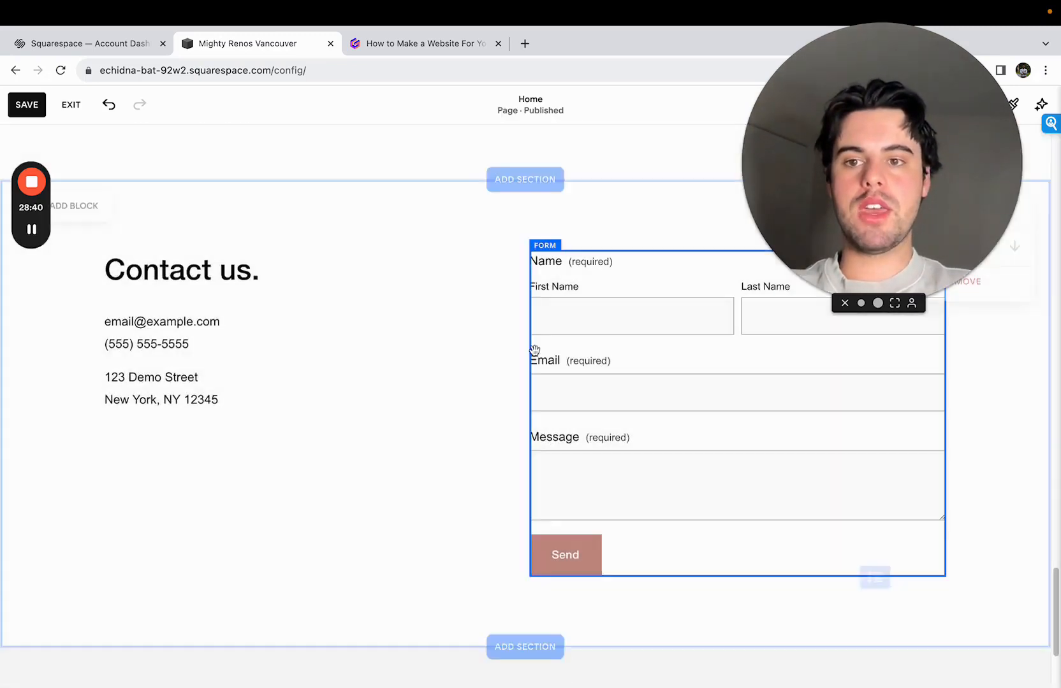
- Open the contact section's text block for editing and delete its "Contact us." heading
left_click(310, 284)
left_click(299, 279)
mouse_move(255, 402)
left_mouse_down()
mouse_move(78, 378)
mouse_move(271, 408)
left_mouse_up()
double_click(193, 398)
triple_click(192, 398)
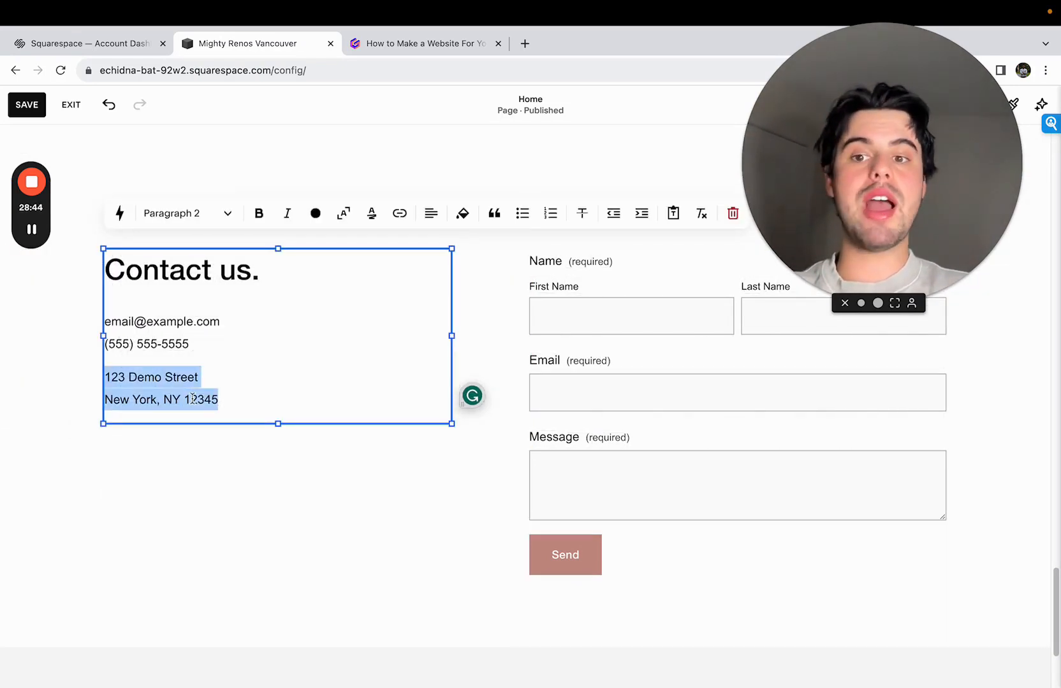
left_click(197, 382)
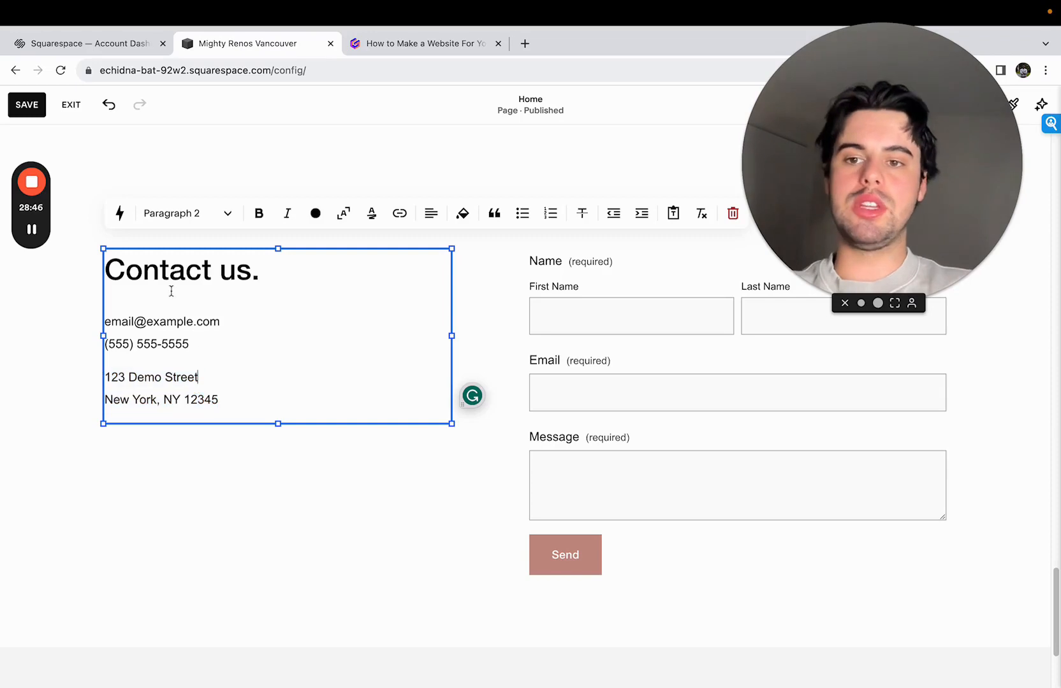
double_click(162, 275)
left_click_drag(162, 274, 237, 299)
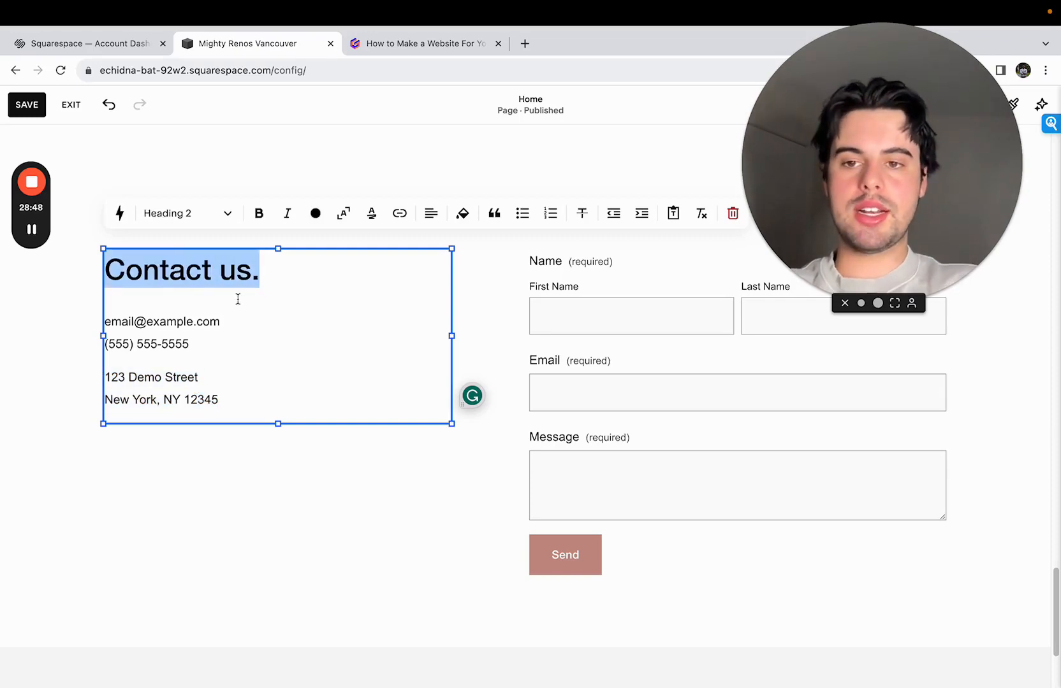
key("BackSpace")
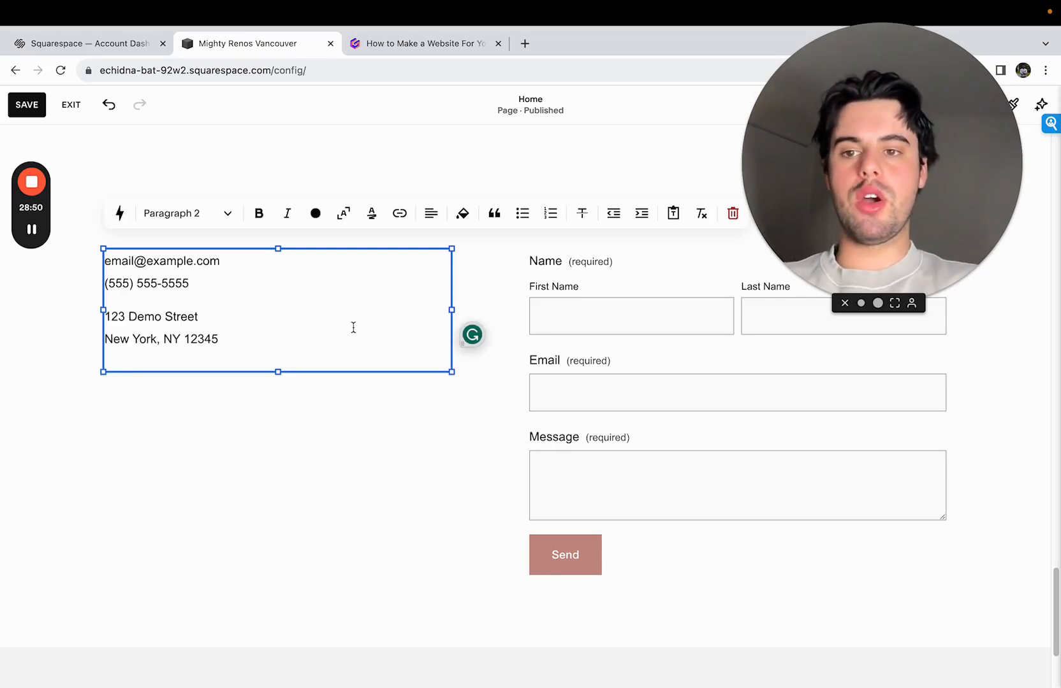
- Insert a line above the contact details reading "Contact us to start the process of getting your dream space"
key("Return")
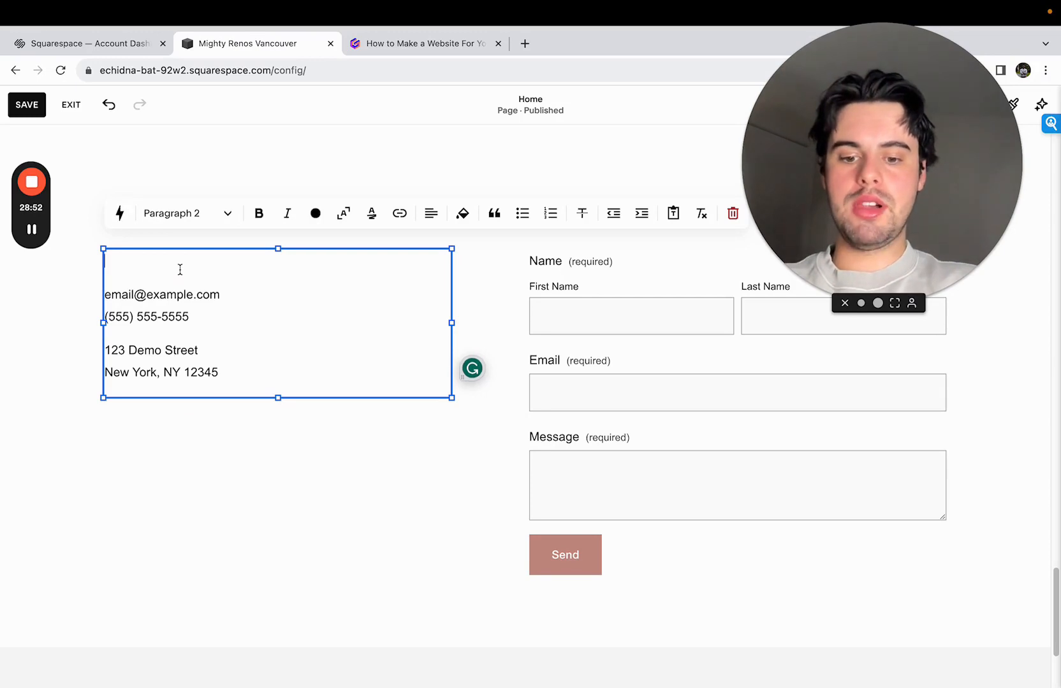
type("Fil")
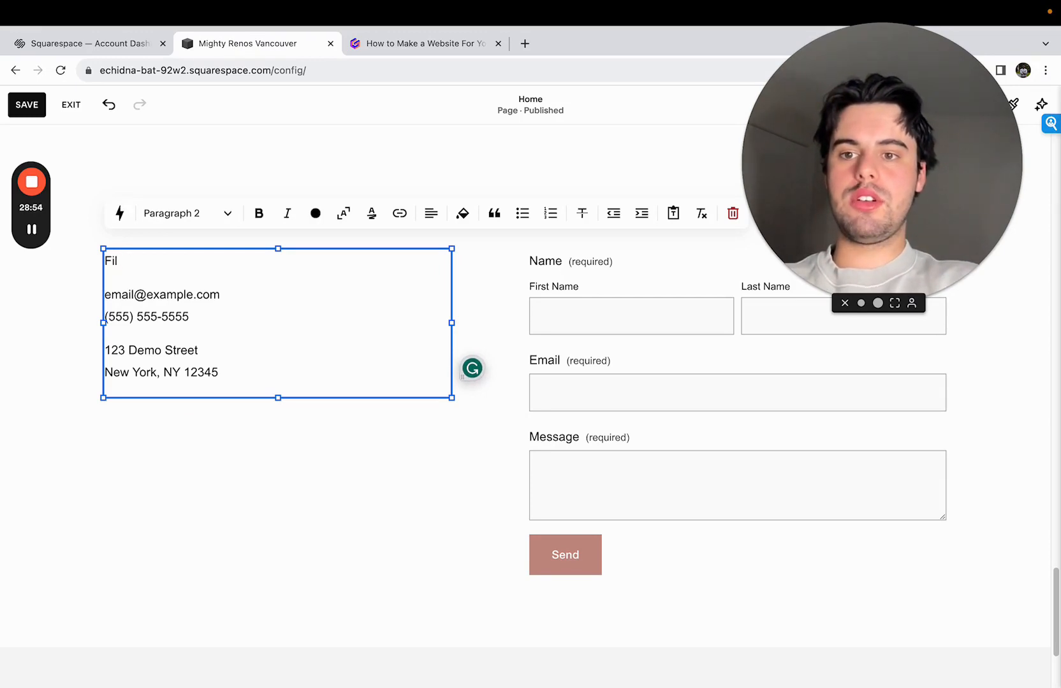
key("BackSpace")
key("BackSpace")
type("Contact us to sta")
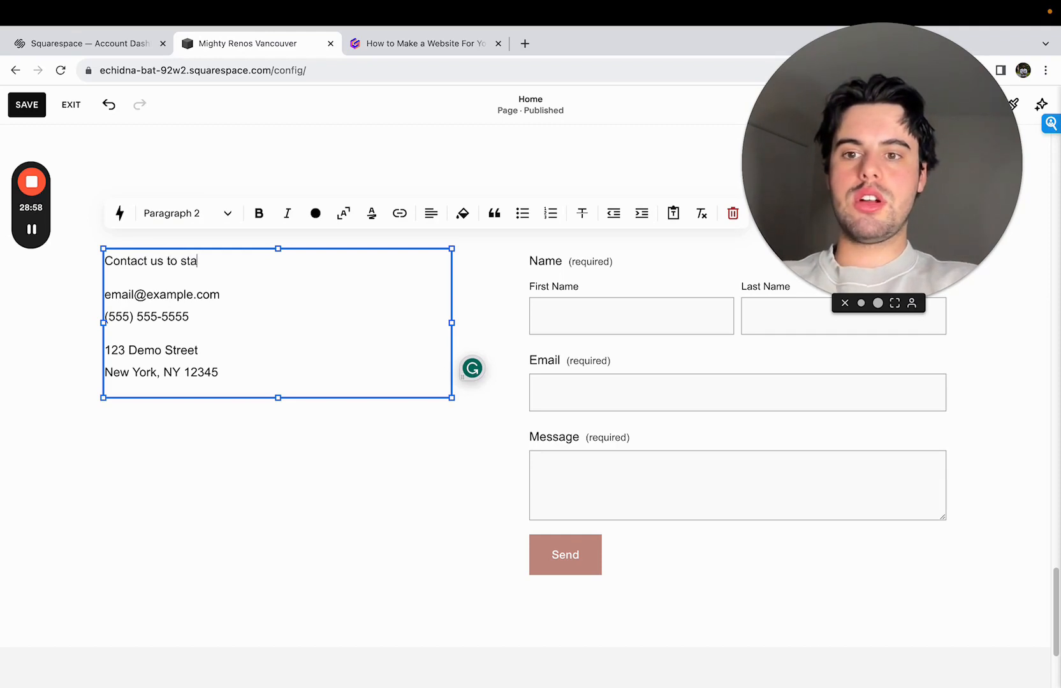
type("rt the prioces")
key("BackSpace")
key("BackSpace")
key("BackSpace")
key("BackSpace")
key("BackSpace")
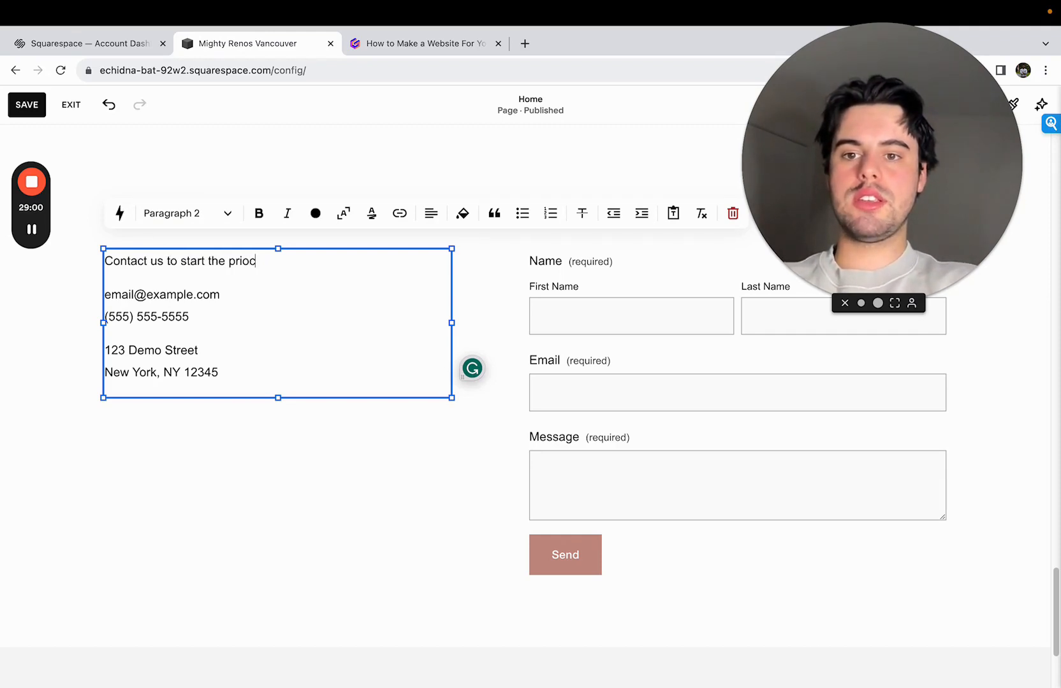
type("ocess of ge")
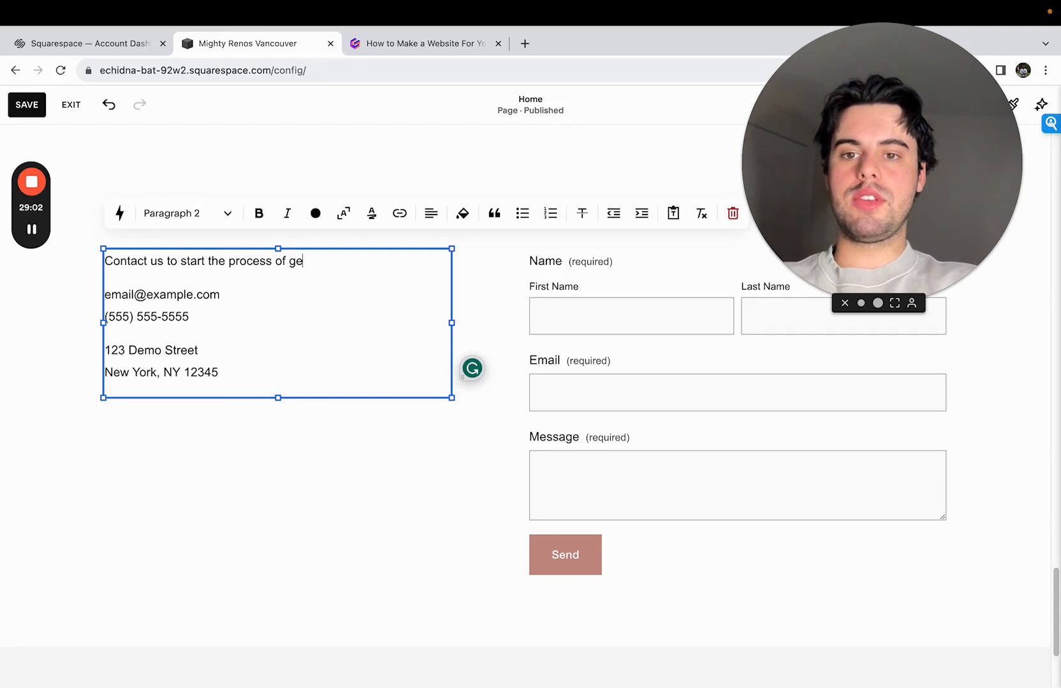
type("tting your dream space")
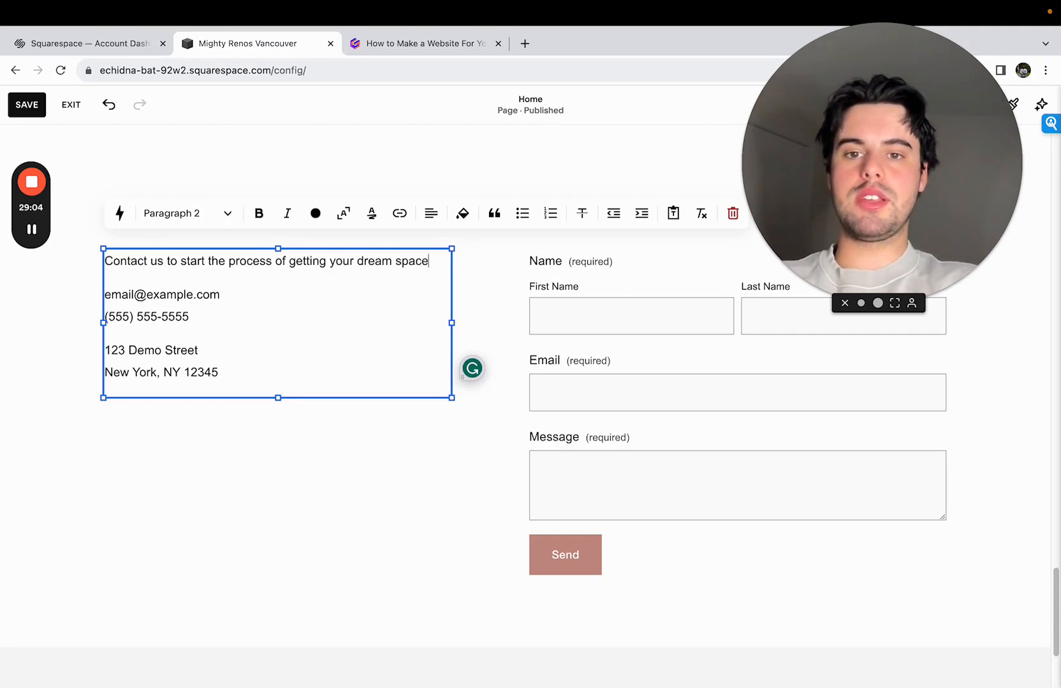
- Format the new opening line as Heading 2 and widen the text block slightly toward the form
left_click(170, 217)
left_click(206, 290)
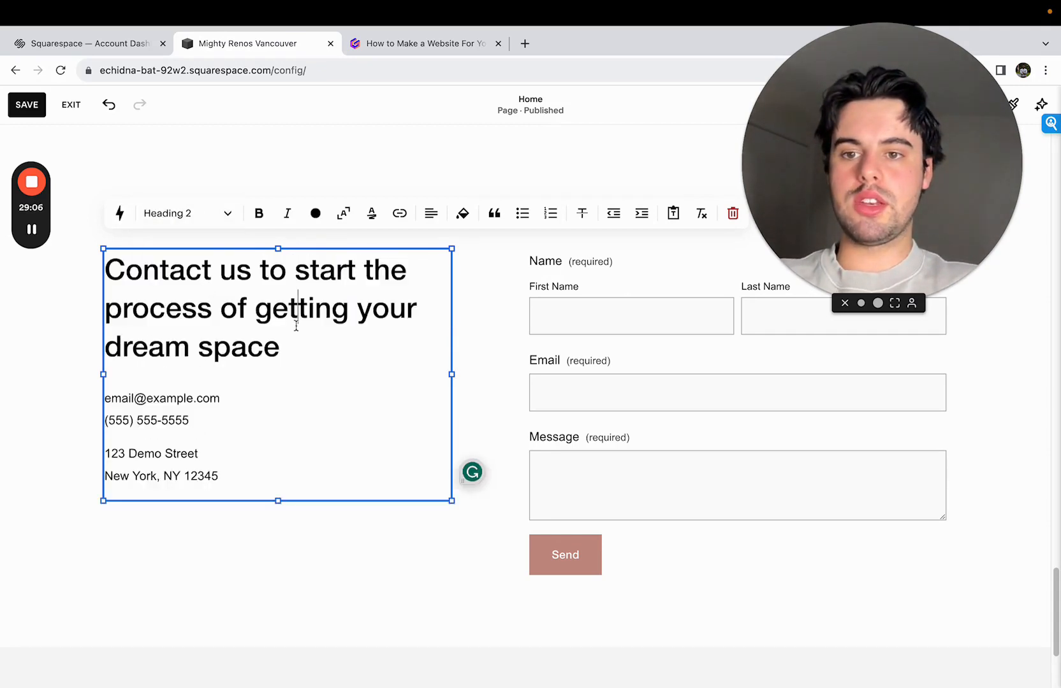
left_click_drag(451, 374, 496, 384)
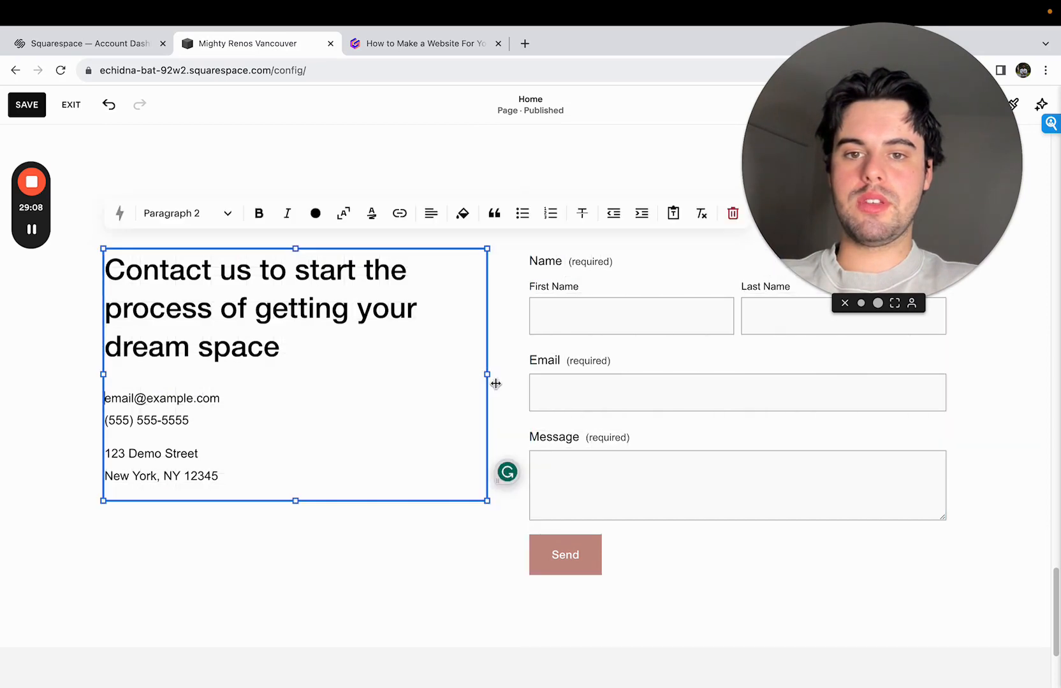
left_click(513, 435)
- Add a paragraph between the contact heading and the contact details reading "Fill out the form to start the process."
double_click(300, 372)
left_click(315, 360)
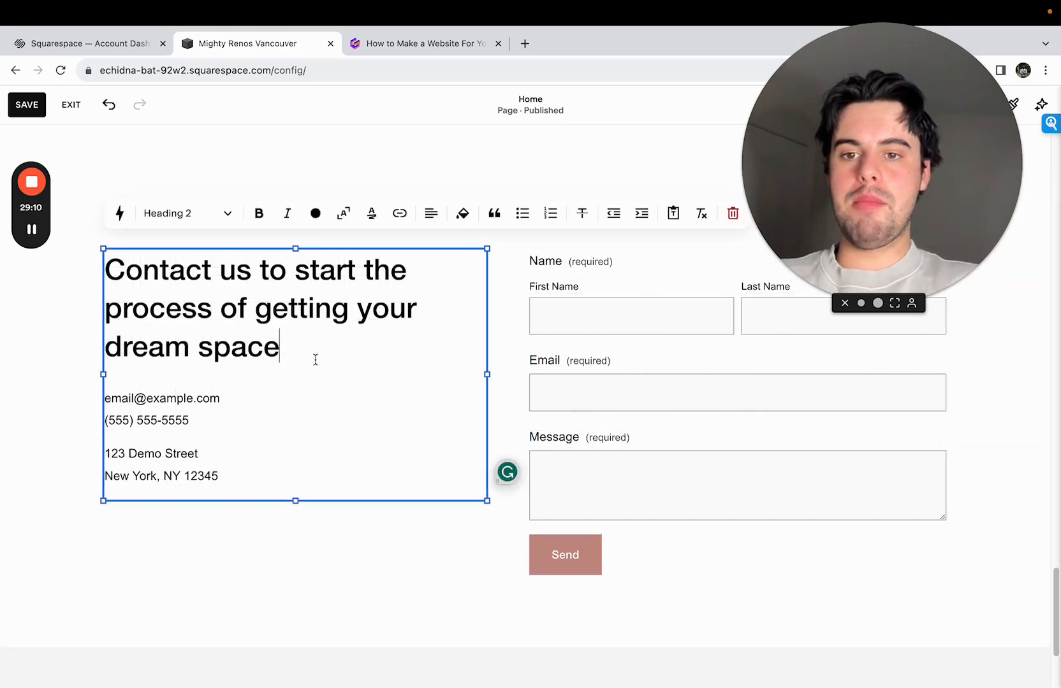
key("Return")
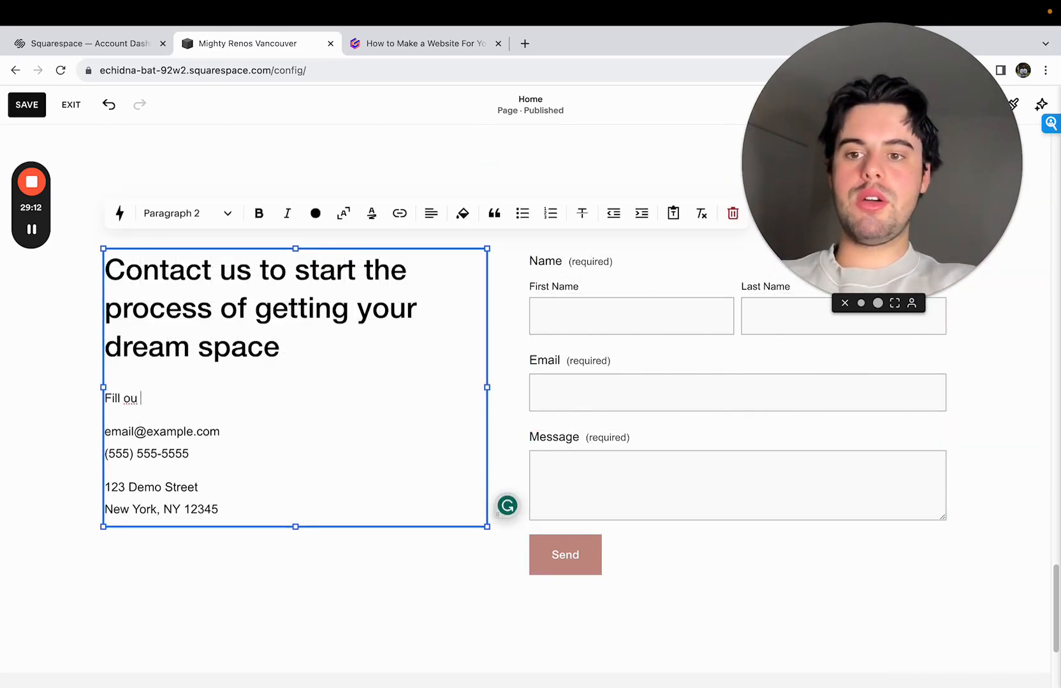
type("Fill ou th")
key("BackSpace")
key("BackSpace")
key("BackSpace")
type("t the f")
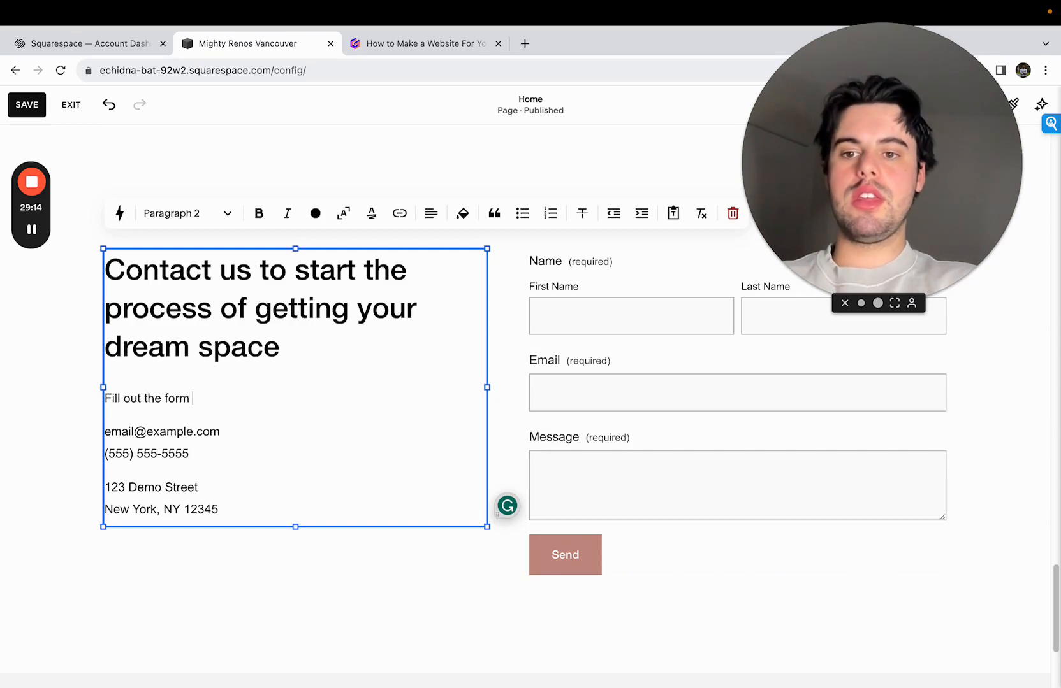
type("orm with")
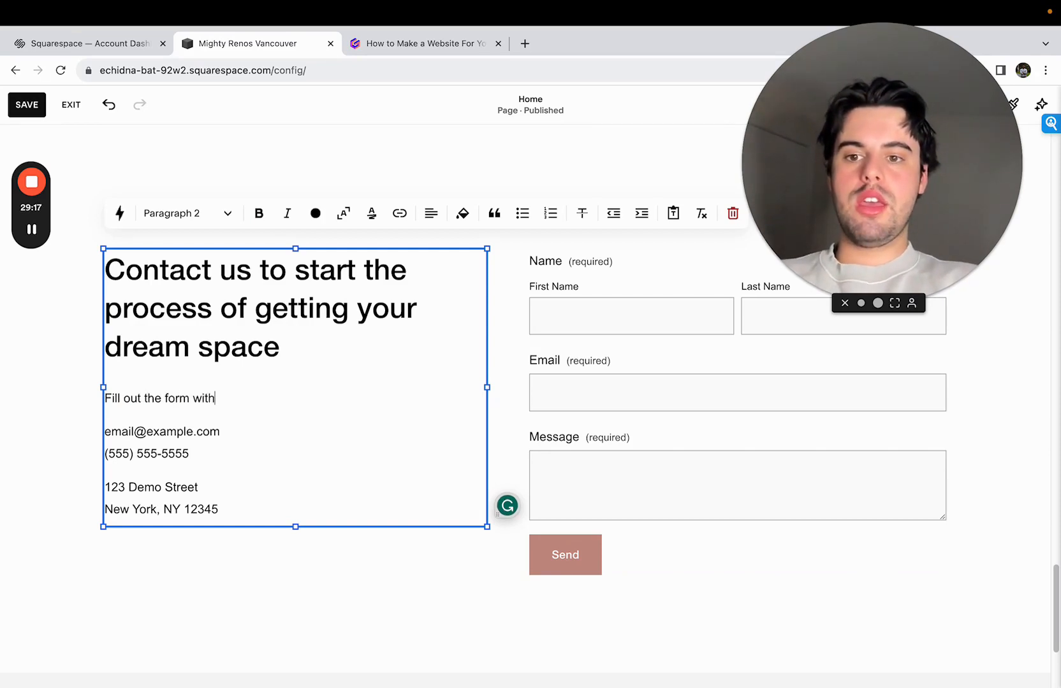
key("BackSpace")
key("BackSpace")
key("BackSpace")
key("BackSpace")
type("to s")
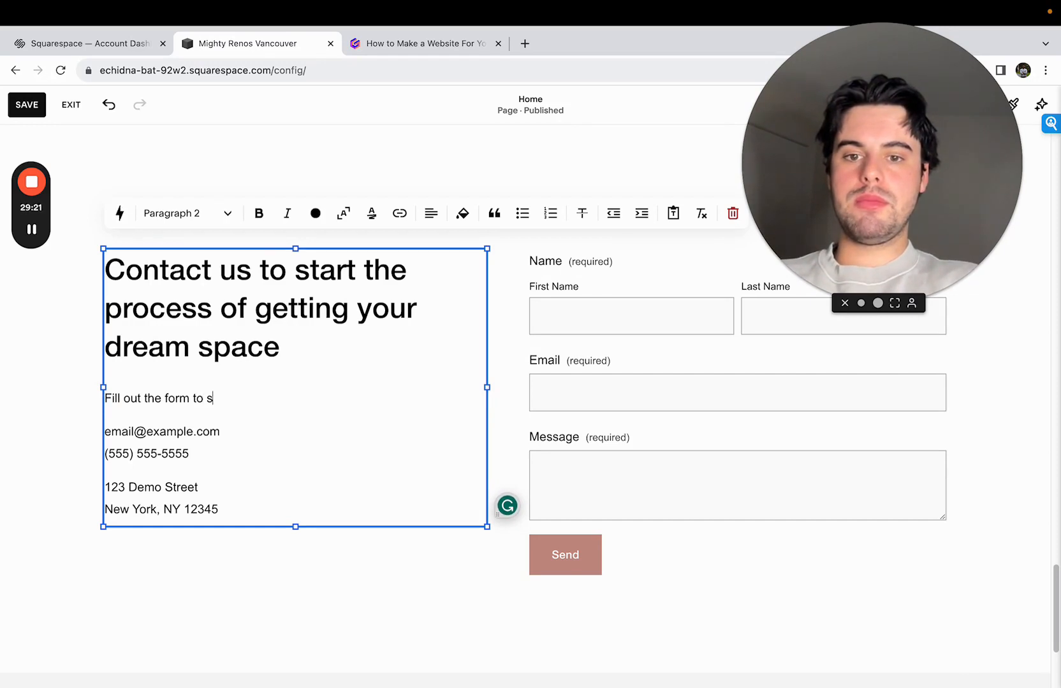
type("tart the pro")
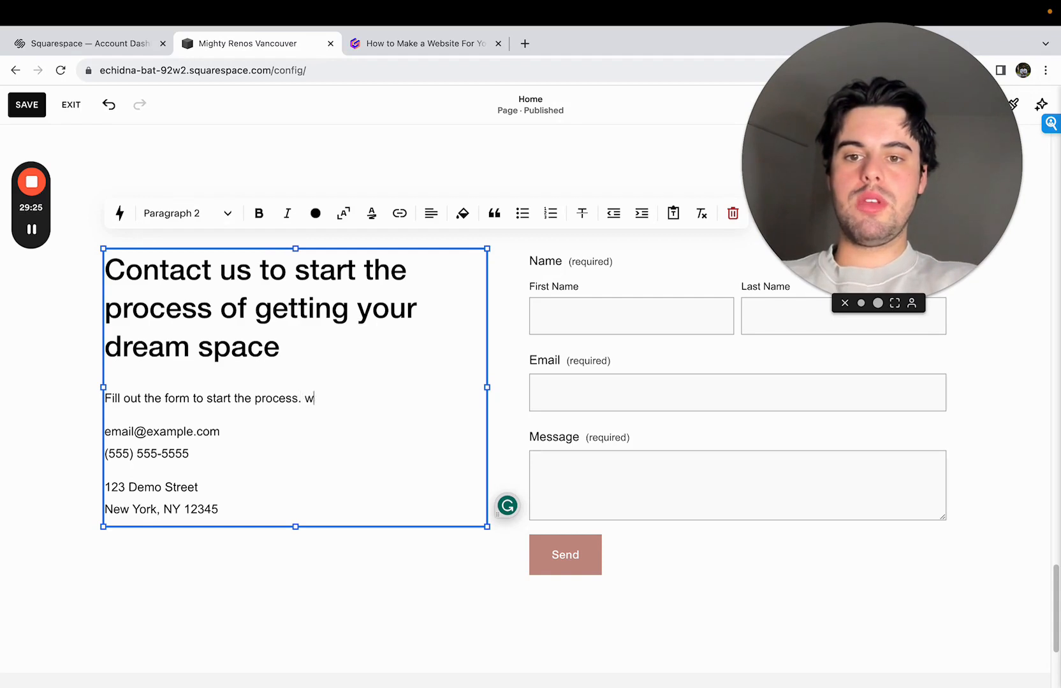
type("cess. We will ge")
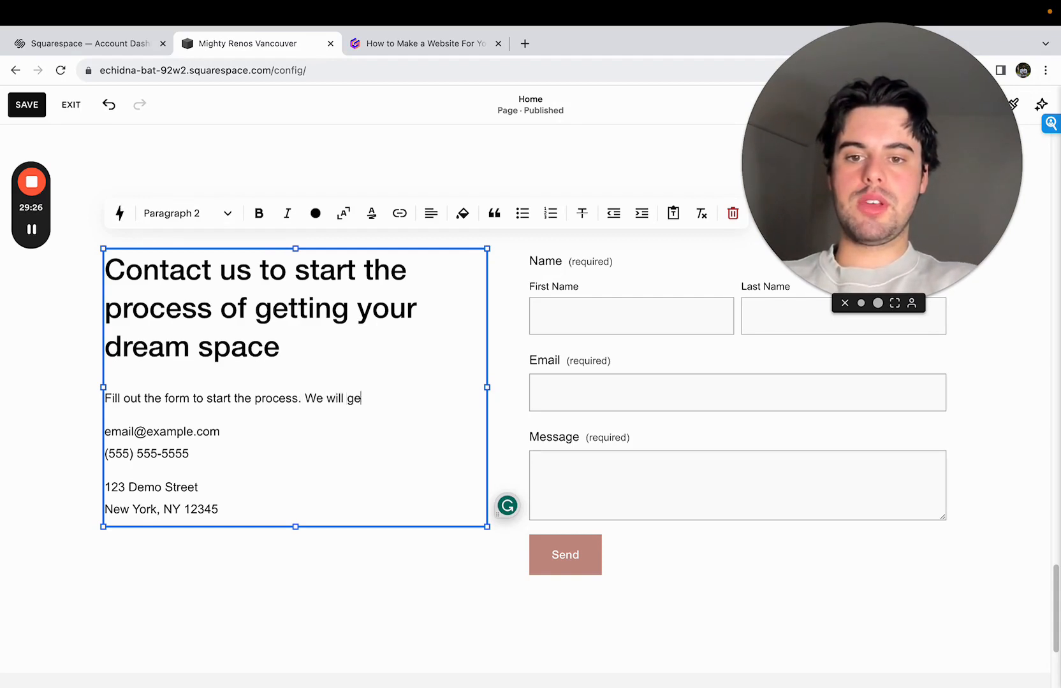
type("t back to your within ")
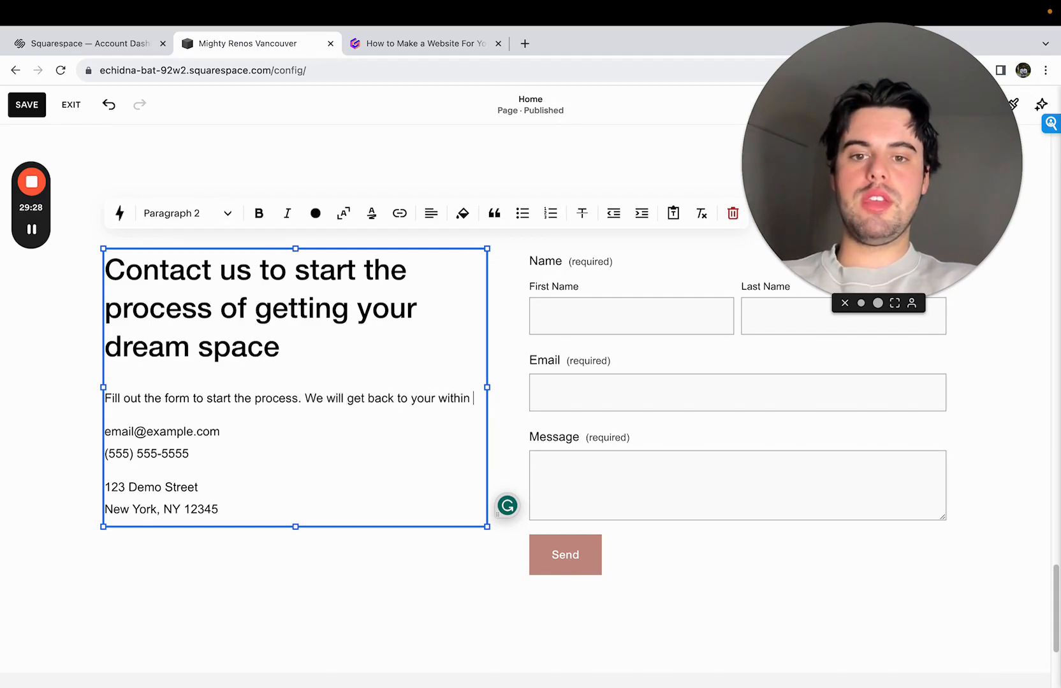
type("24 hours")
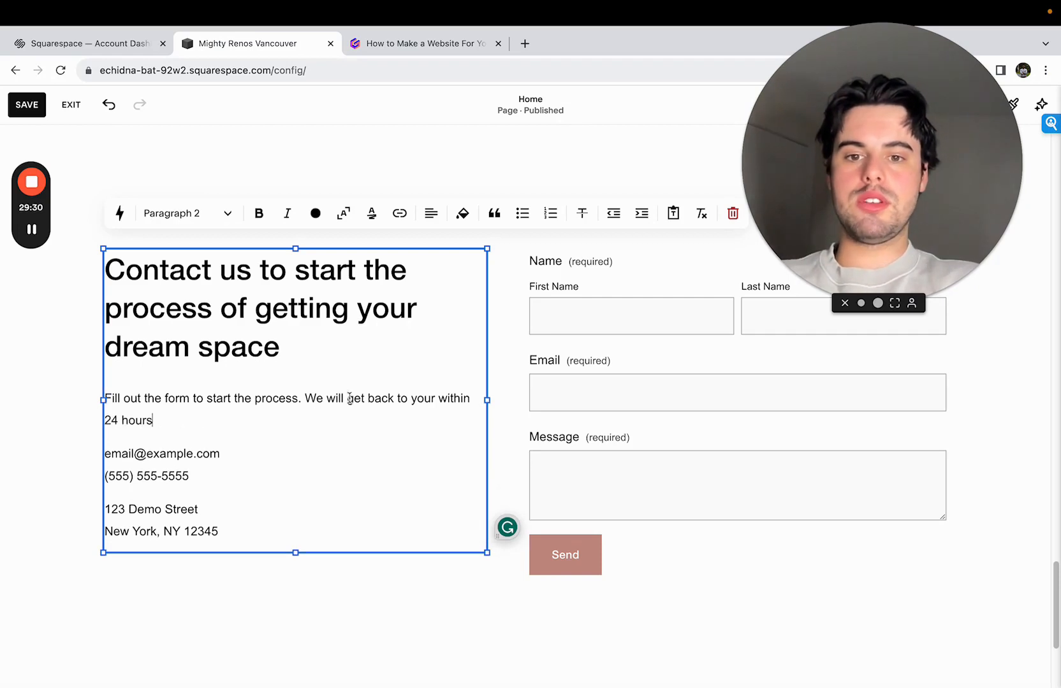
- Continue the paragraph with "We will get back to you within 24 hours and book a site visit so"
key("BackSpace")
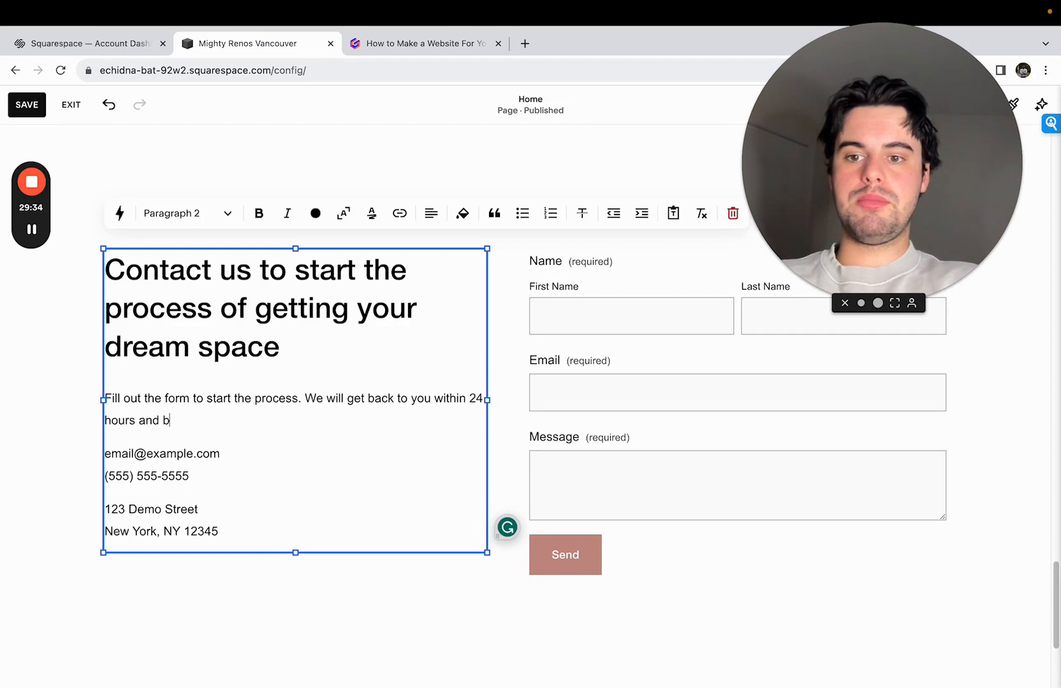
type("ook a si")
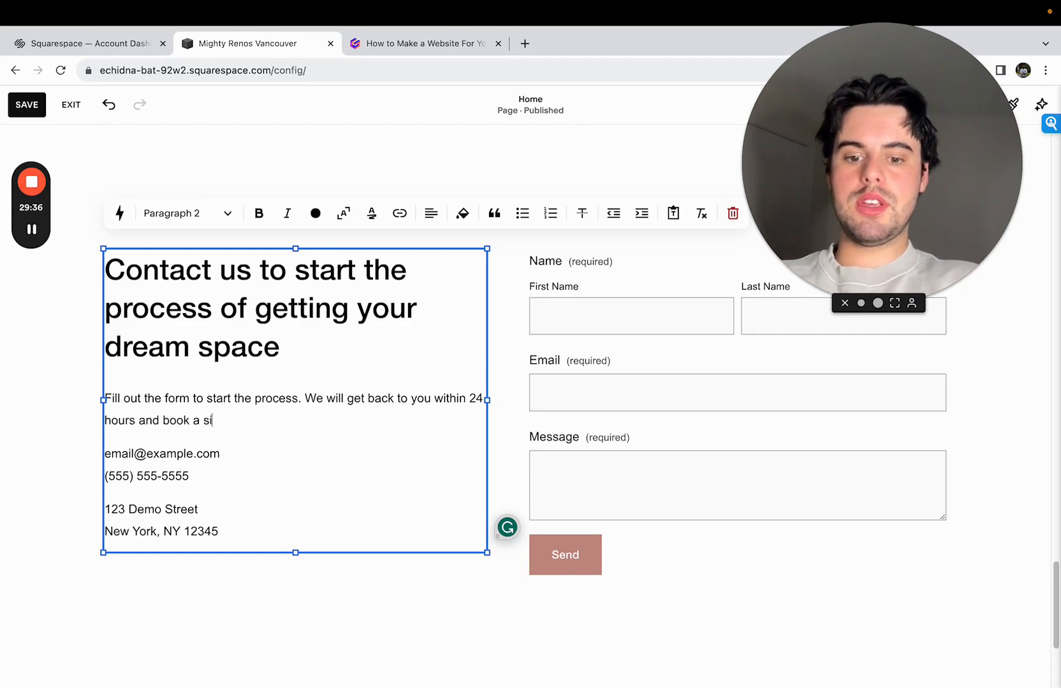
type("te visit si ")
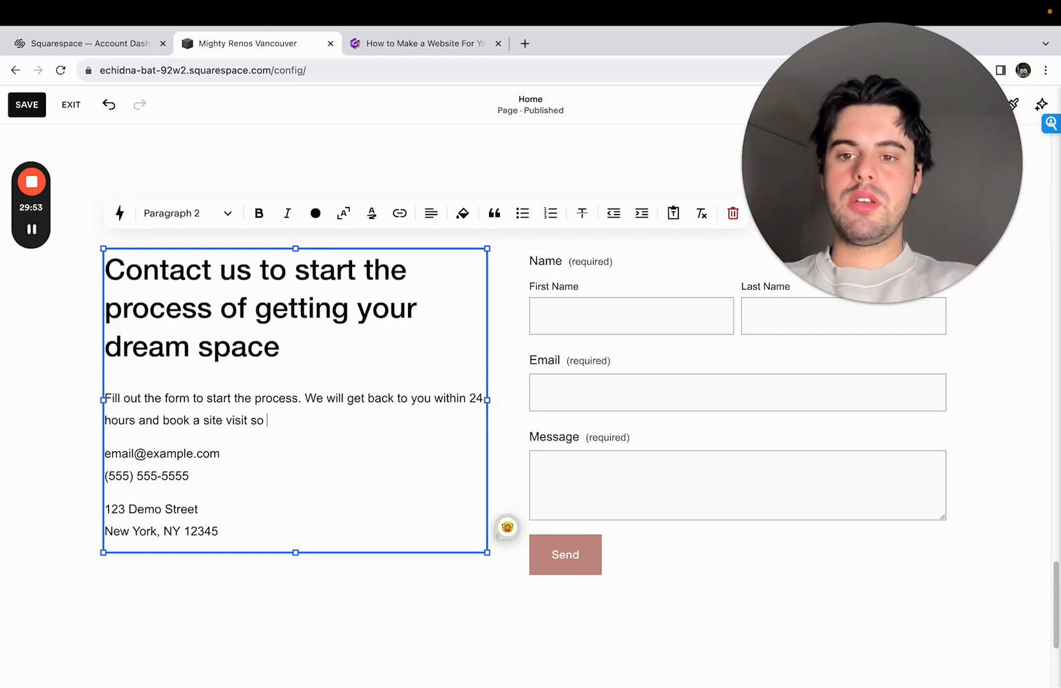
type("we can gather the")
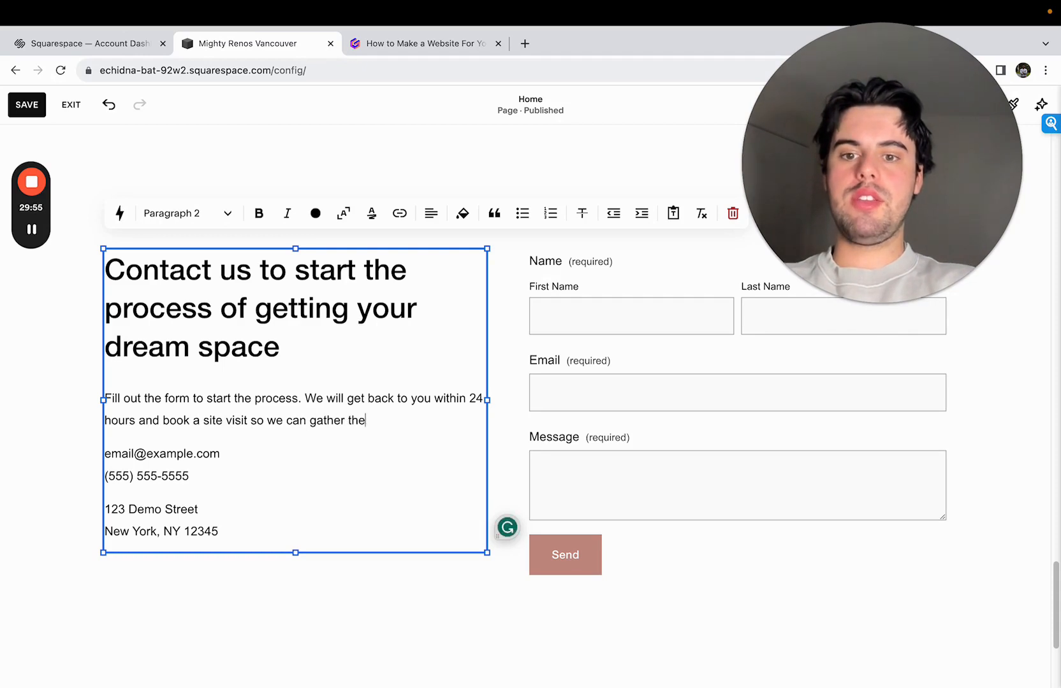
type(" necessa")
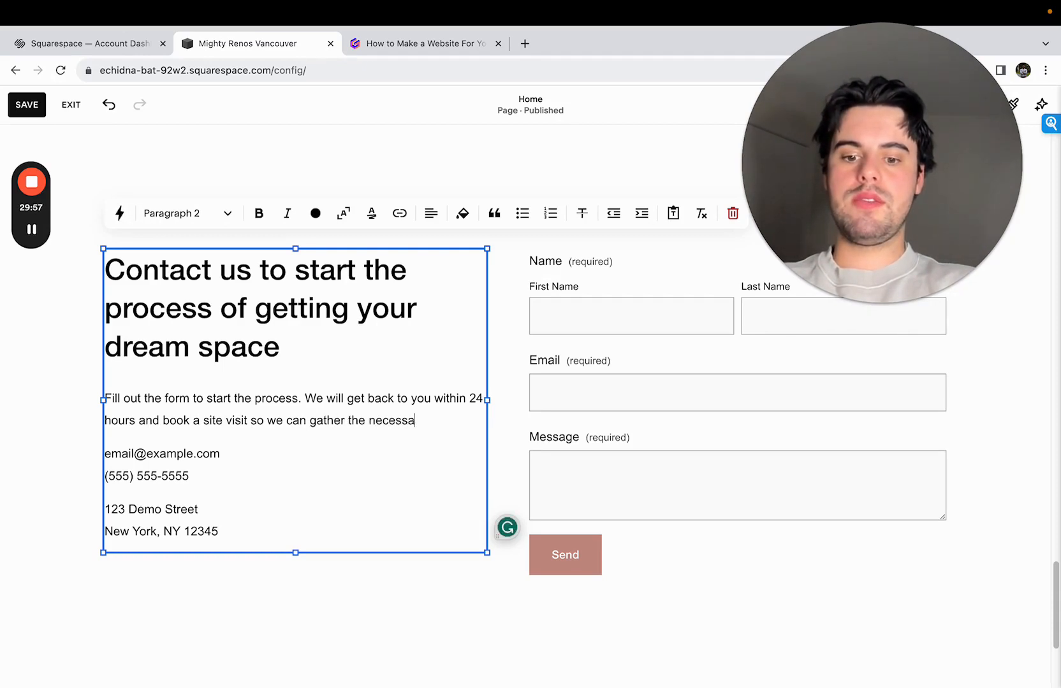
type("ry information to give ")
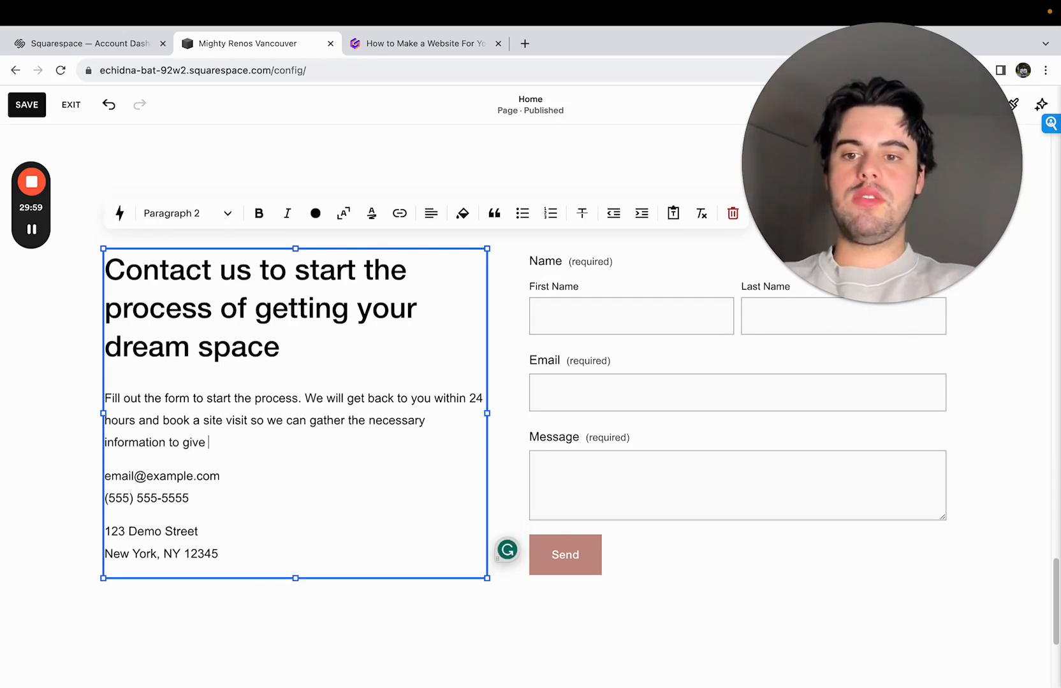
type("you the most accur")
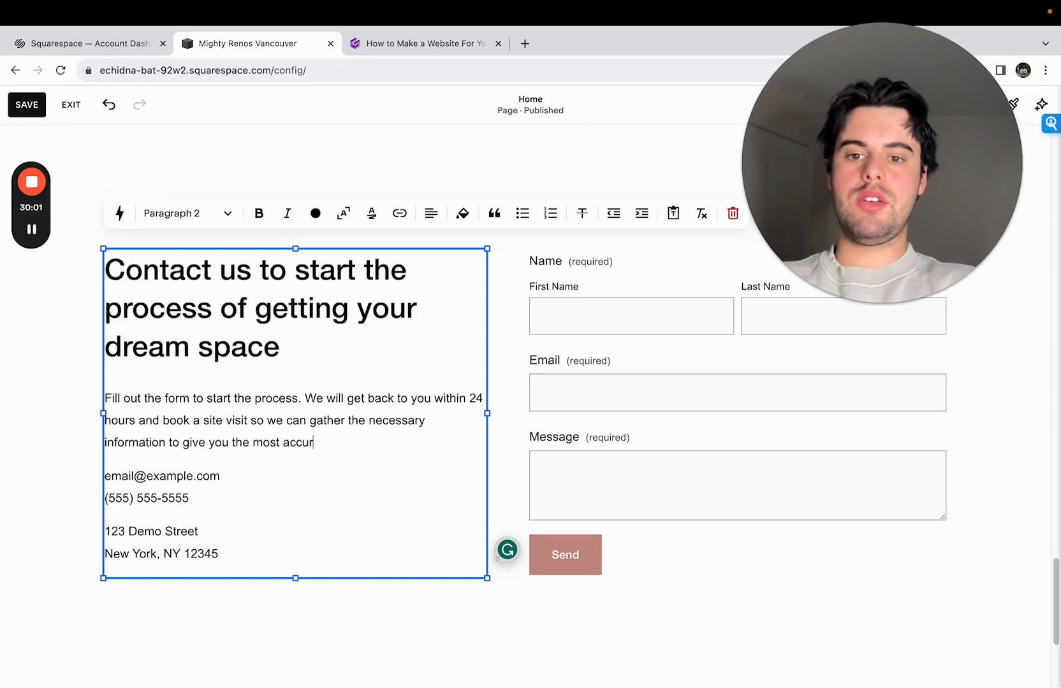
type("ate quote ")
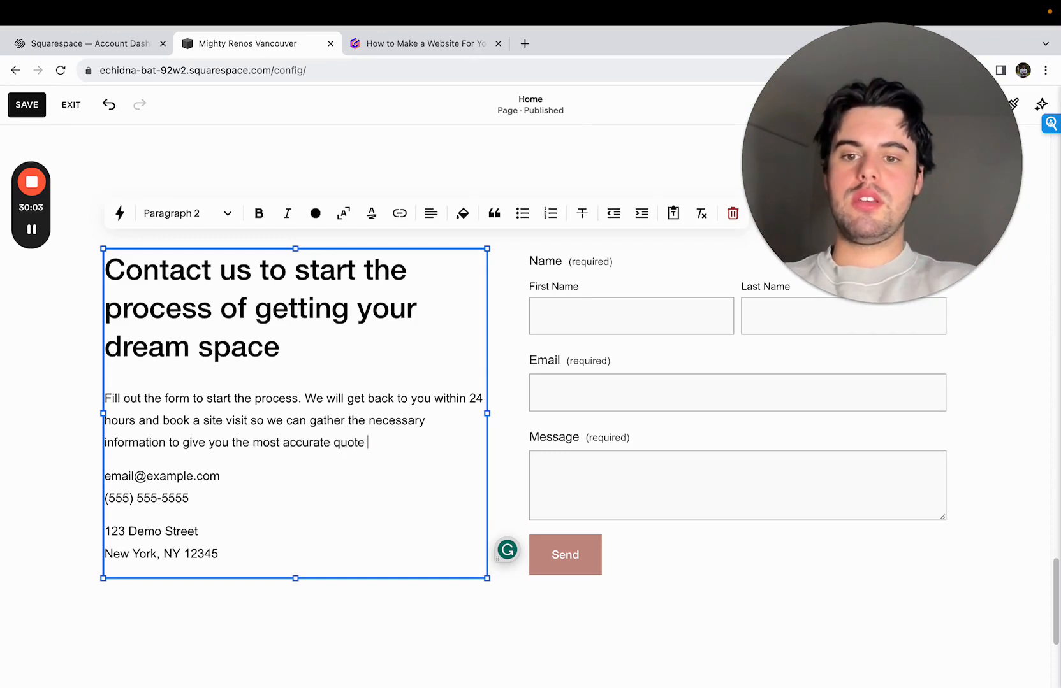
type("possible.")
- Append to the paragraph "Once the site visit is complete, you will be sent a proposal with a quote in 2-4 business days!"
scroll(341, 472, "down", 1)
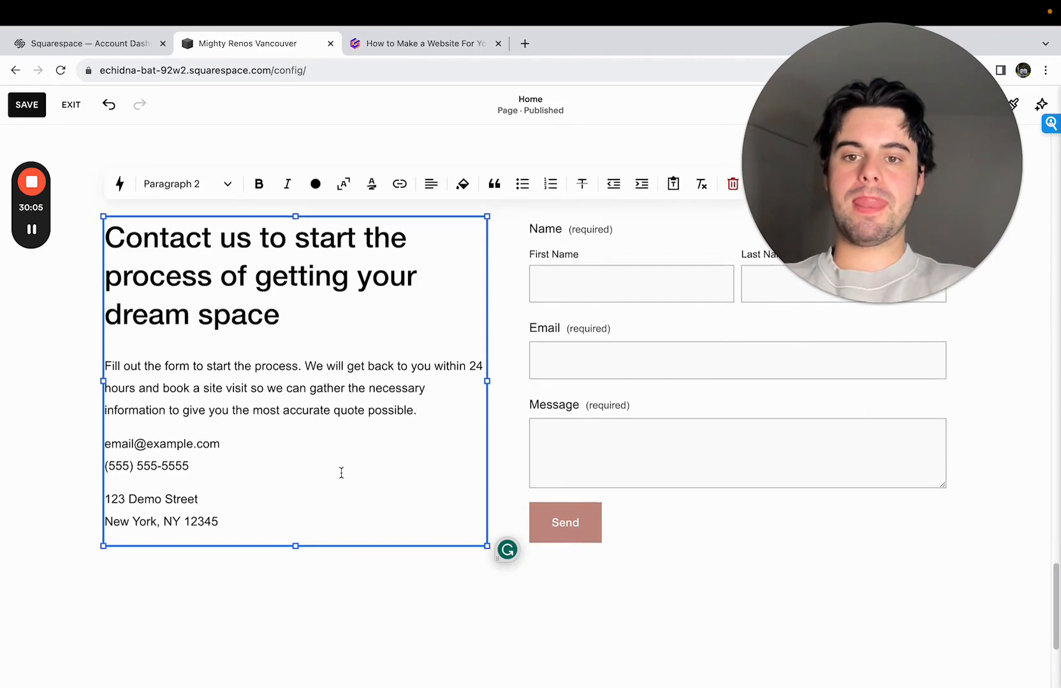
type("Once the")
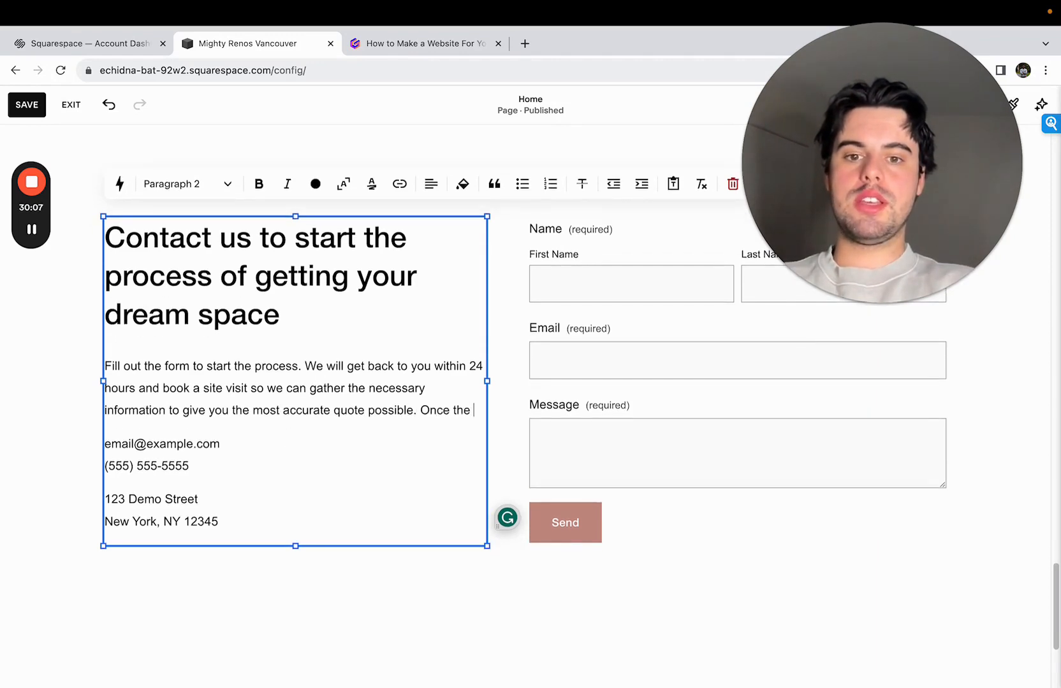
type(" site visit is")
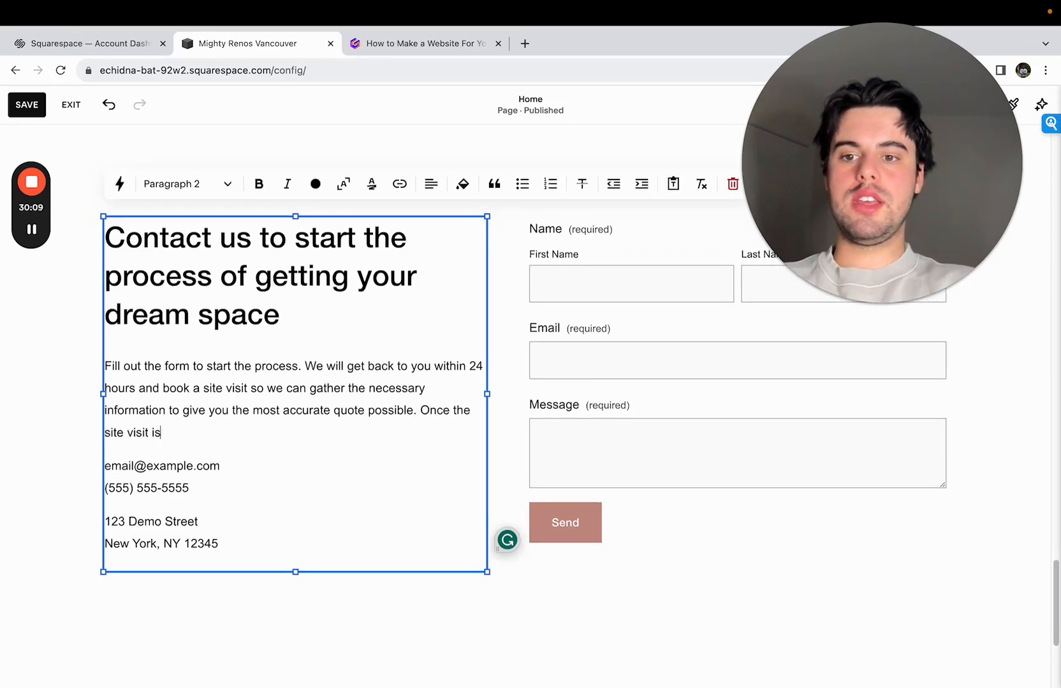
type(" compelte, yo")
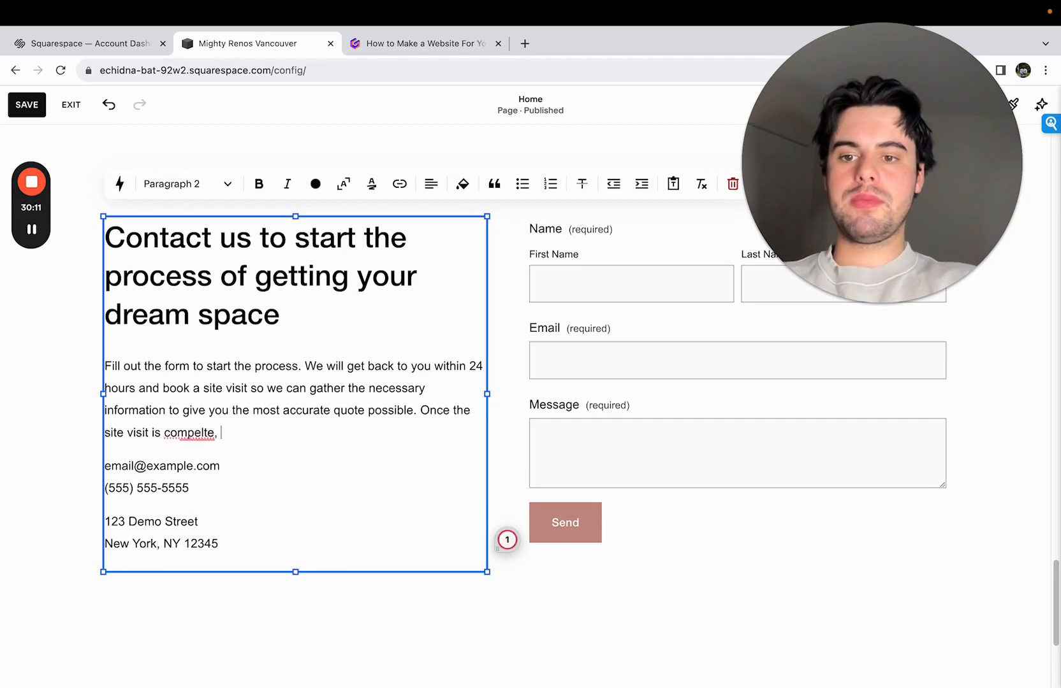
key("BackSpace")
key("BackSpace")
key("BackSpace")
key("BackSpace")
key("BackSpace")
key("BackSpace")
type("let")
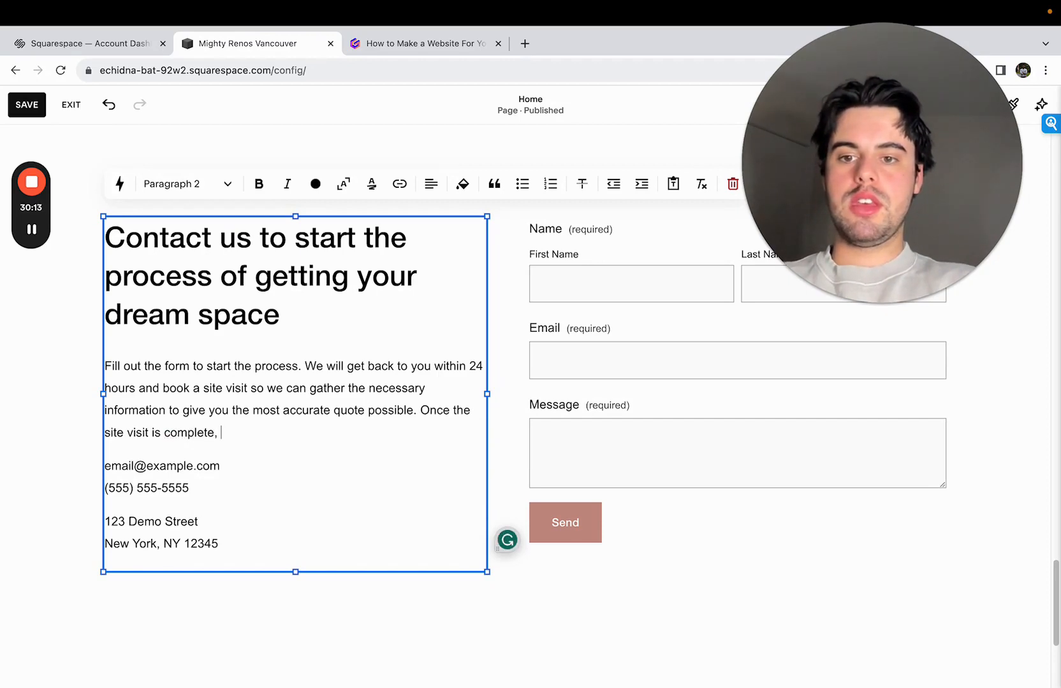
type("e, you will be a ")
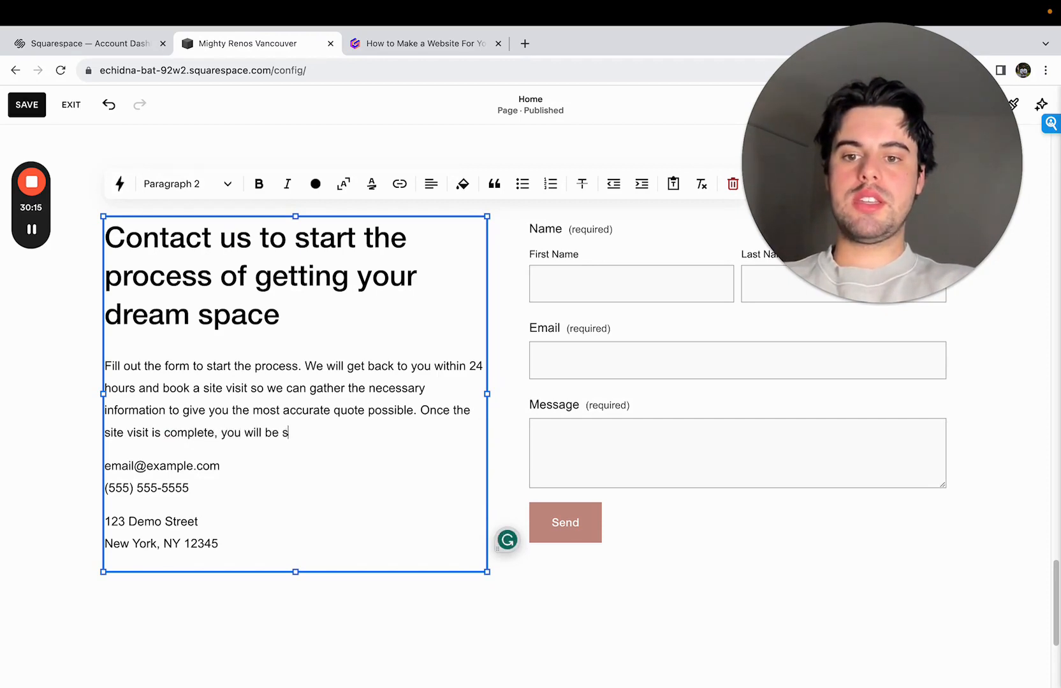
type("ne")
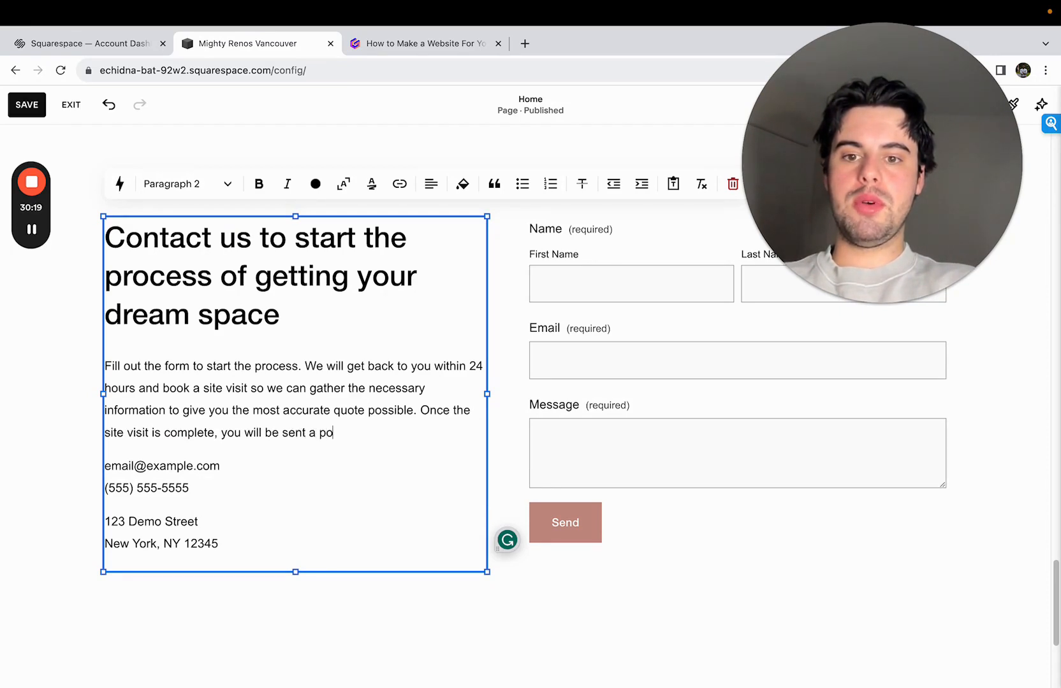
type("oposal with a quote in 2-")
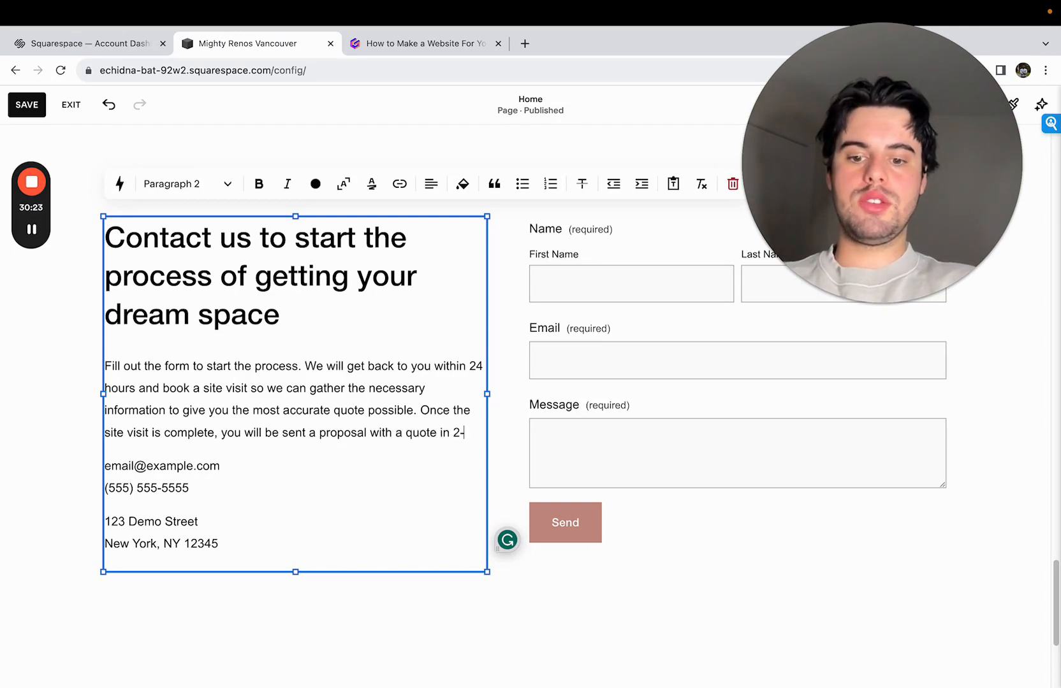
type("4 business days!")
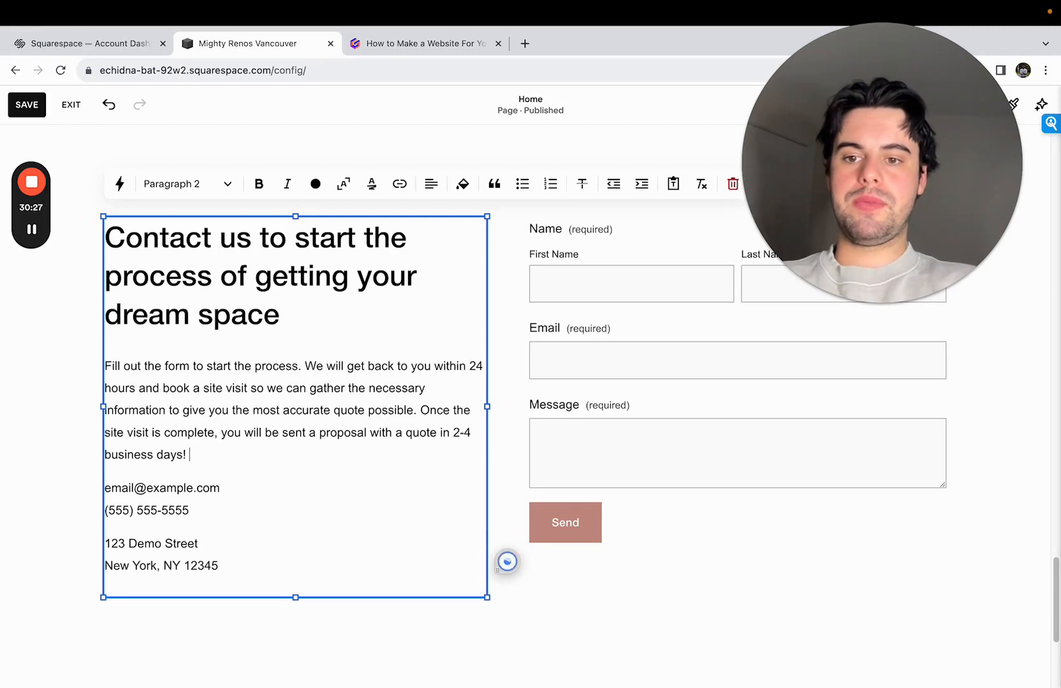
- Insert a separate line above the contact details reading "Or talk to us directly at:"
scroll(290, 459, "down", 2)
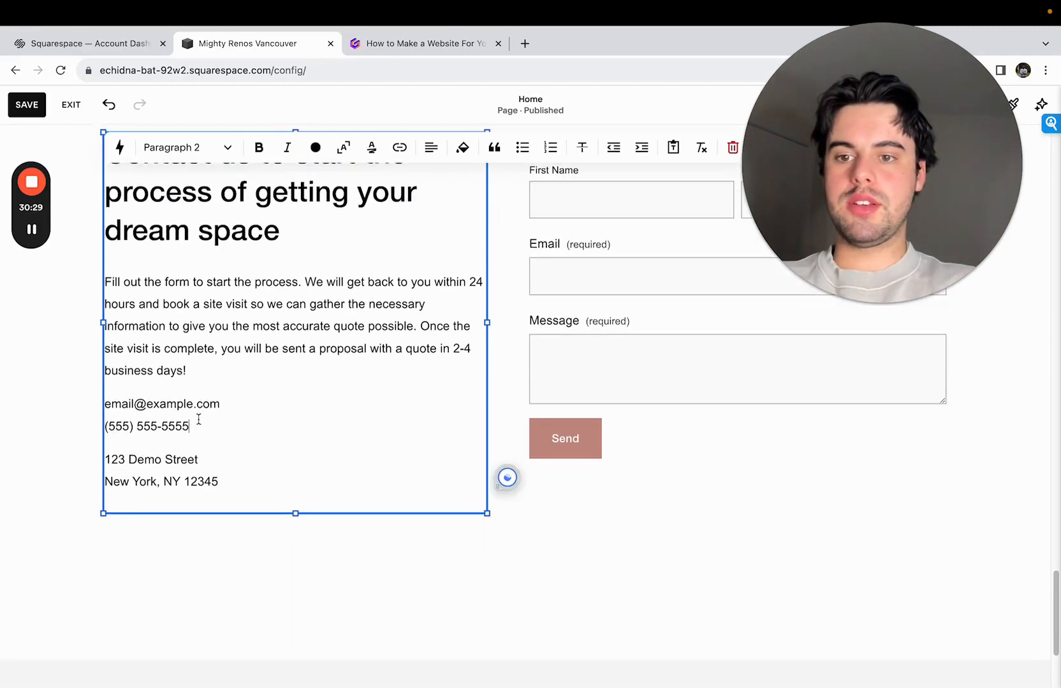
left_click_drag(212, 405, 127, 408)
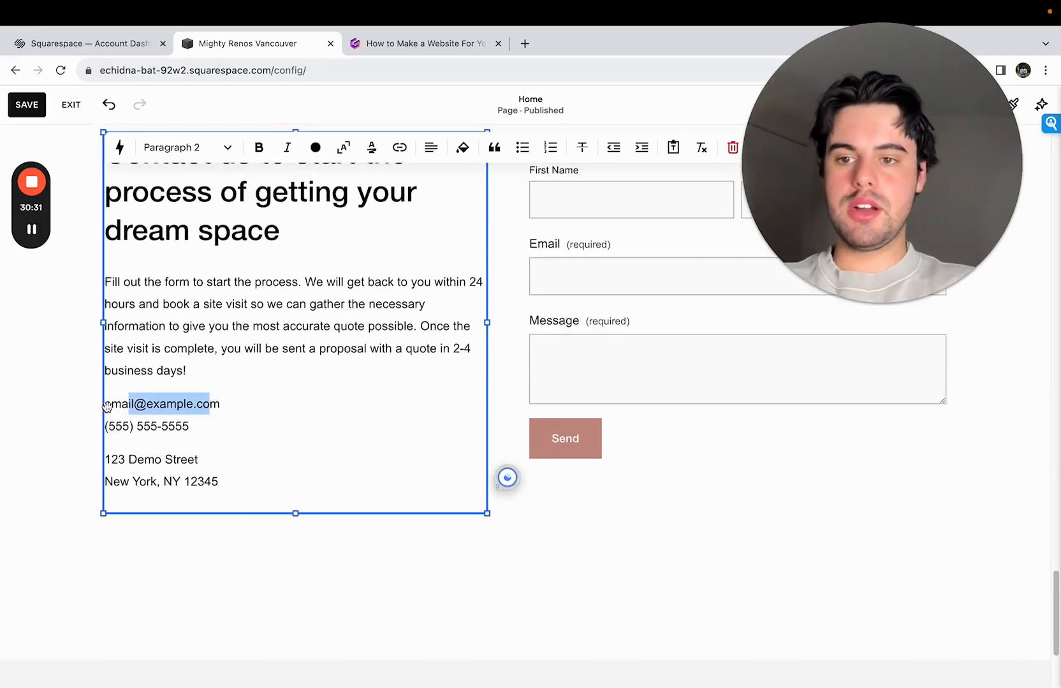
left_click(110, 404)
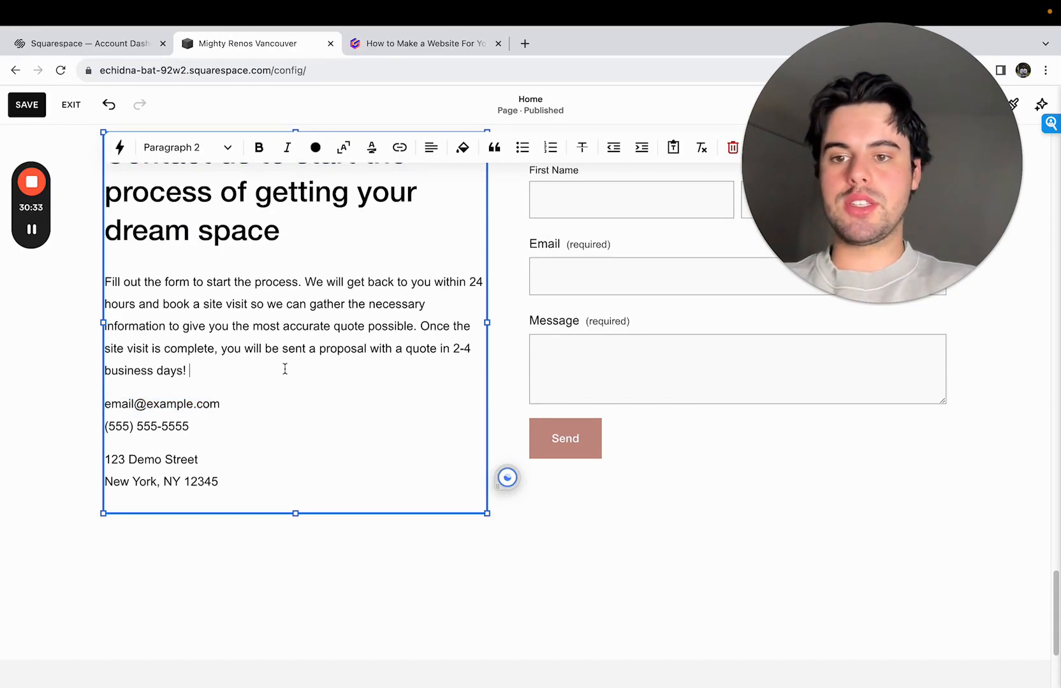
key("Return")
key("Return")
key("BackSpace")
key("BackSpace")
key("BackSpace")
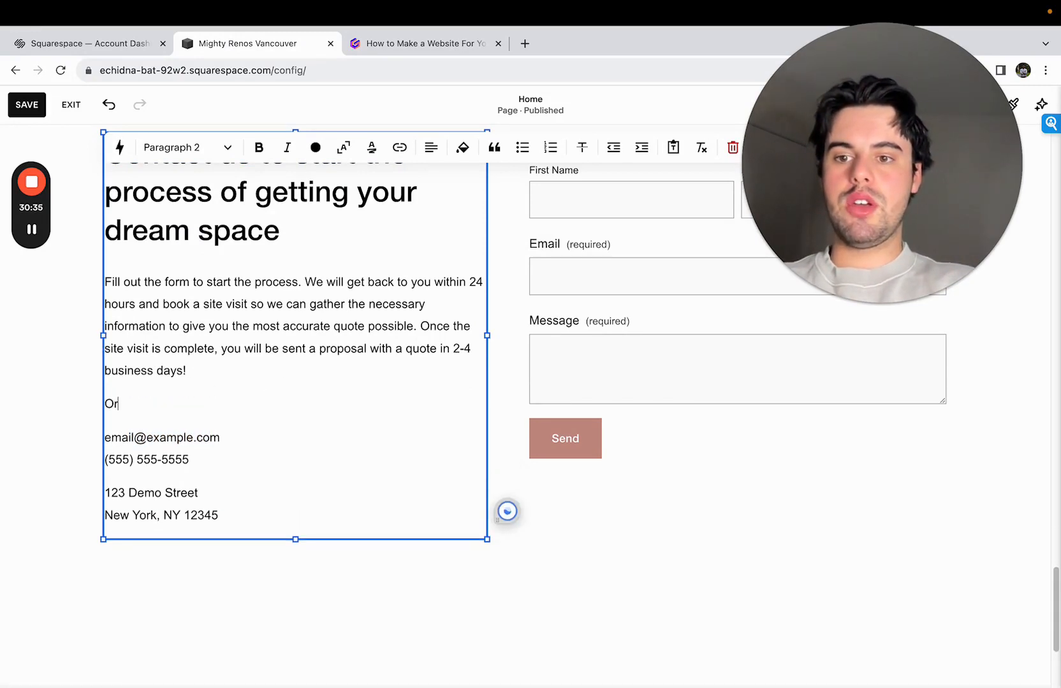
type("Or Give")
key("BackSpace")
key("BackSpace")
key("BackSpace")
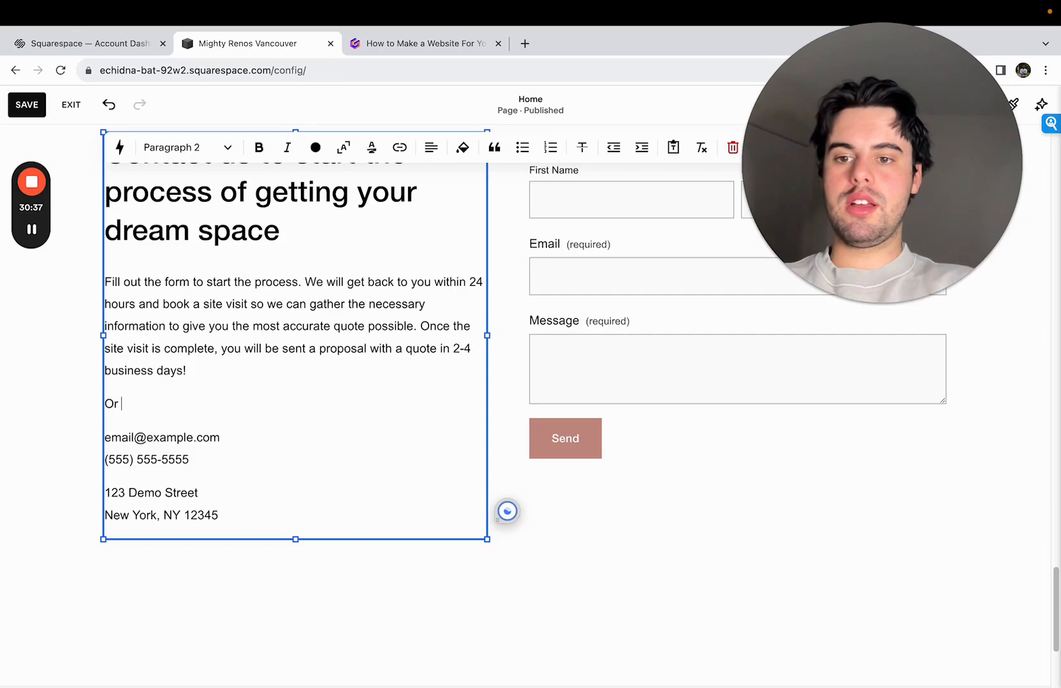
type("talk to ")
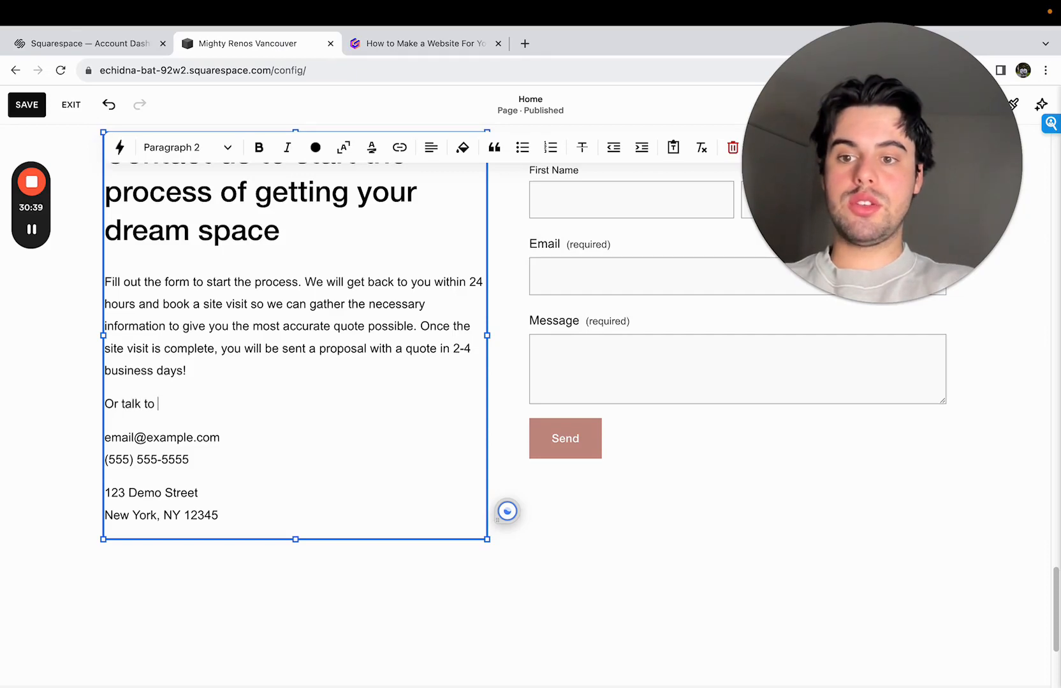
type("us directly ")
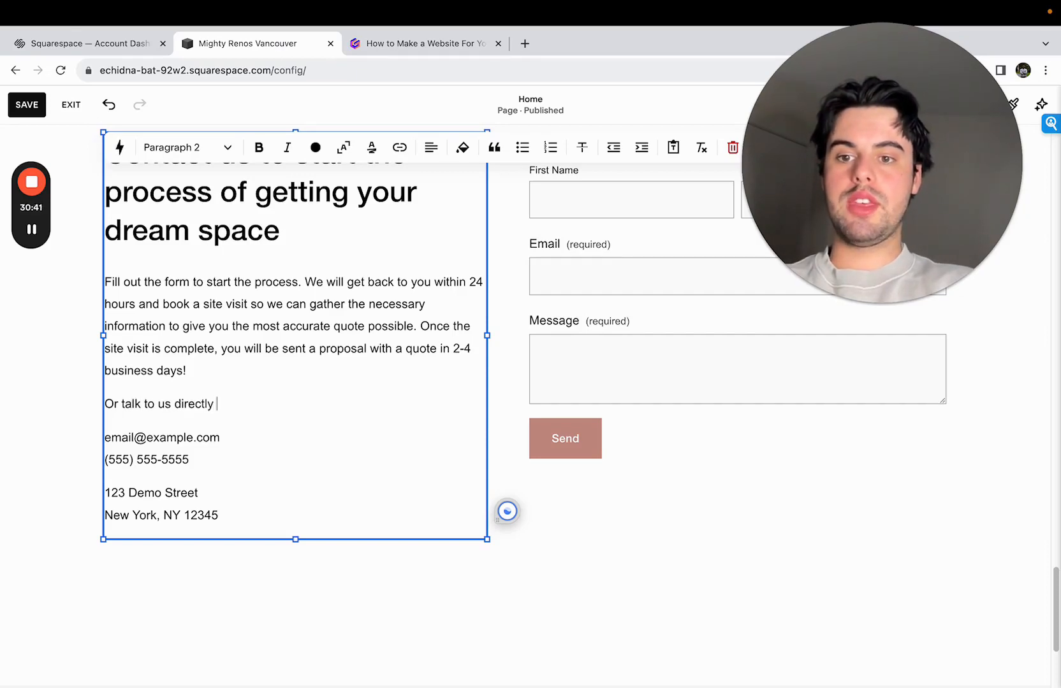
type("at")
- Delete the placeholder email address line from the contact details, leaving the phone number directly under the new line
left_click_drag(235, 438, 104, 439)
left_click(196, 441)
triple_click(196, 444)
key("BackSpace")
key("BackSpace")
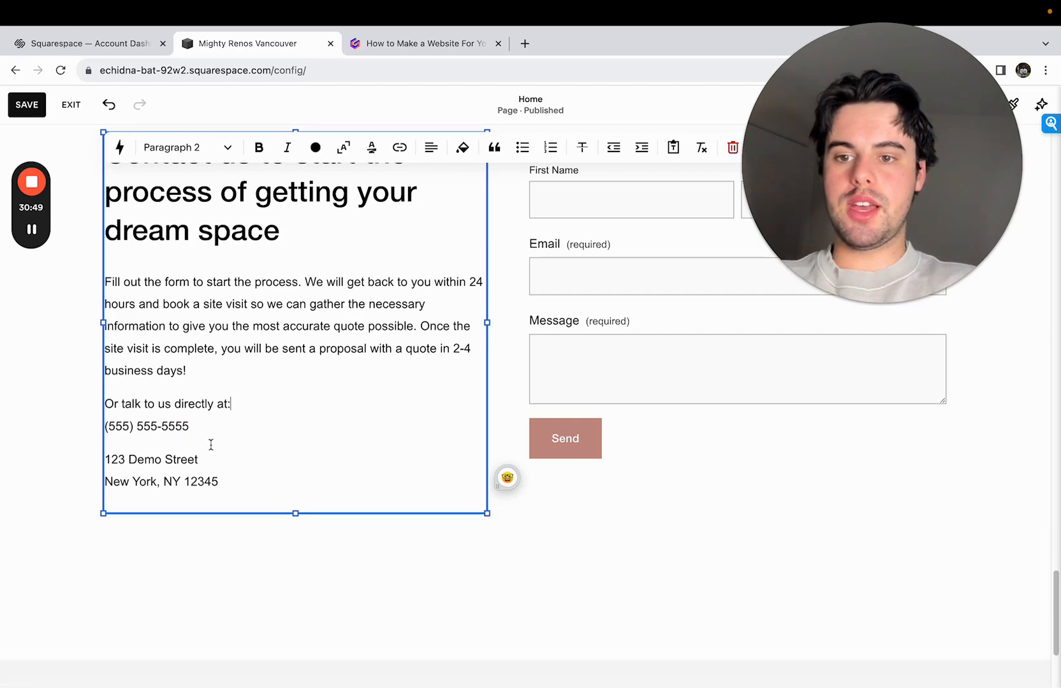
- Add a new line below the phone number reading "Email us with detailed floor plans or designs at:"
left_click(234, 428)
key("Return")
type("Email ")
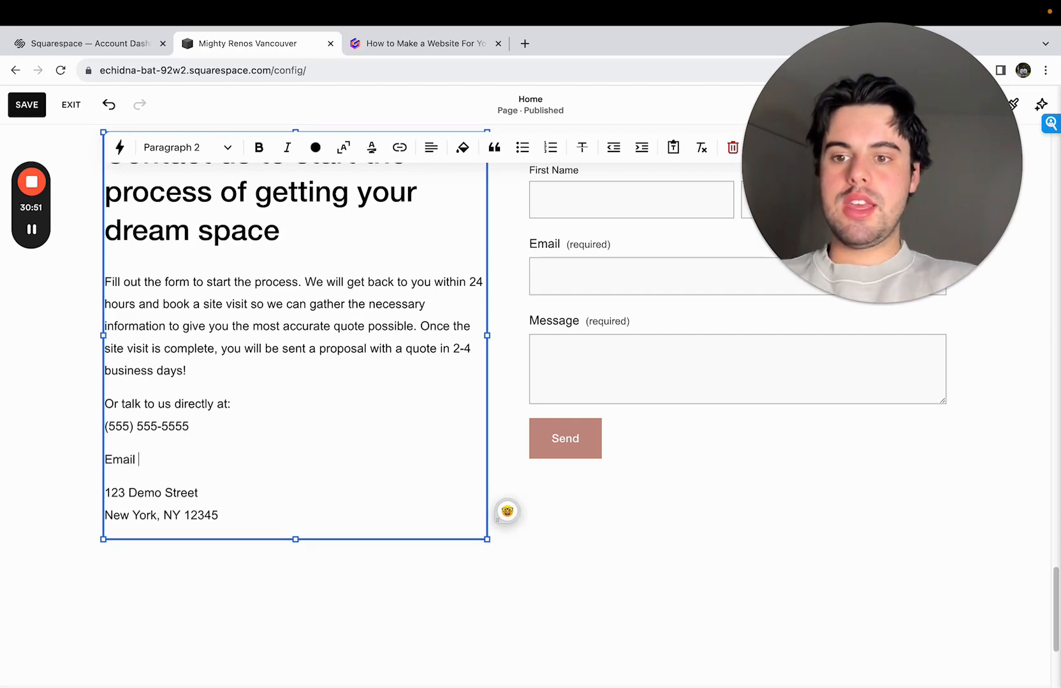
type("us at")
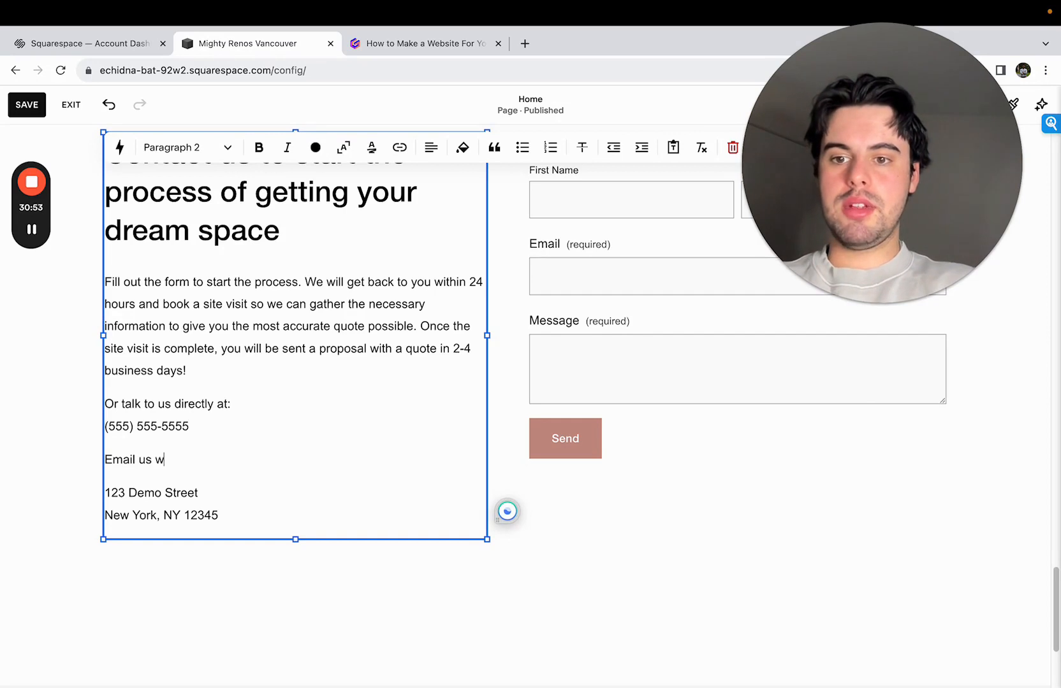
type("ith detailed ")
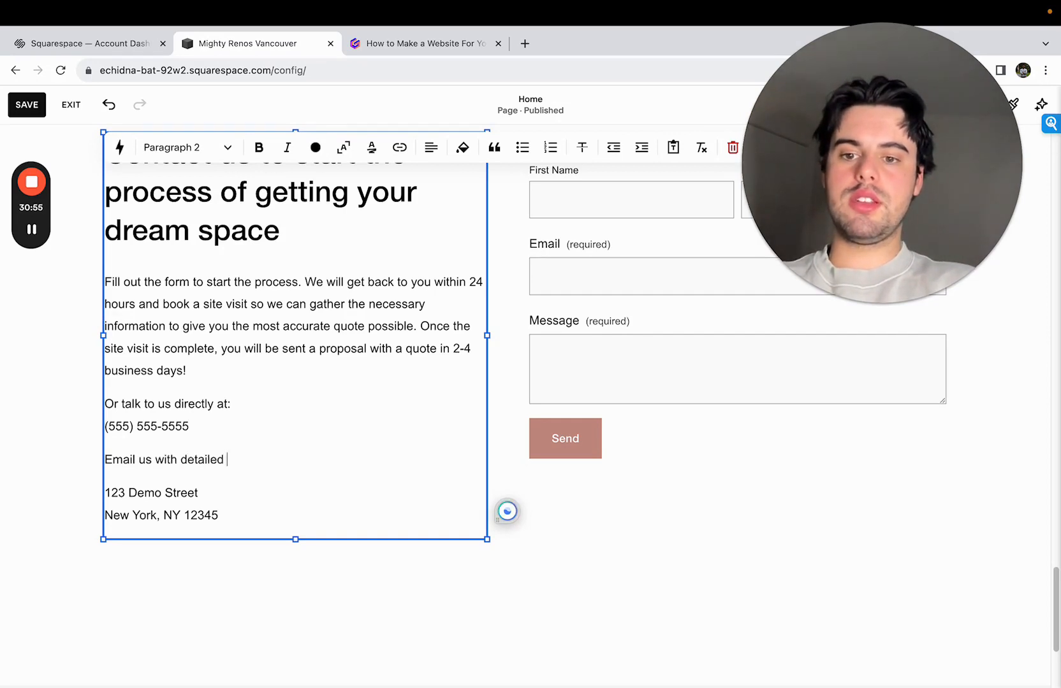
type("floor plans or desings")
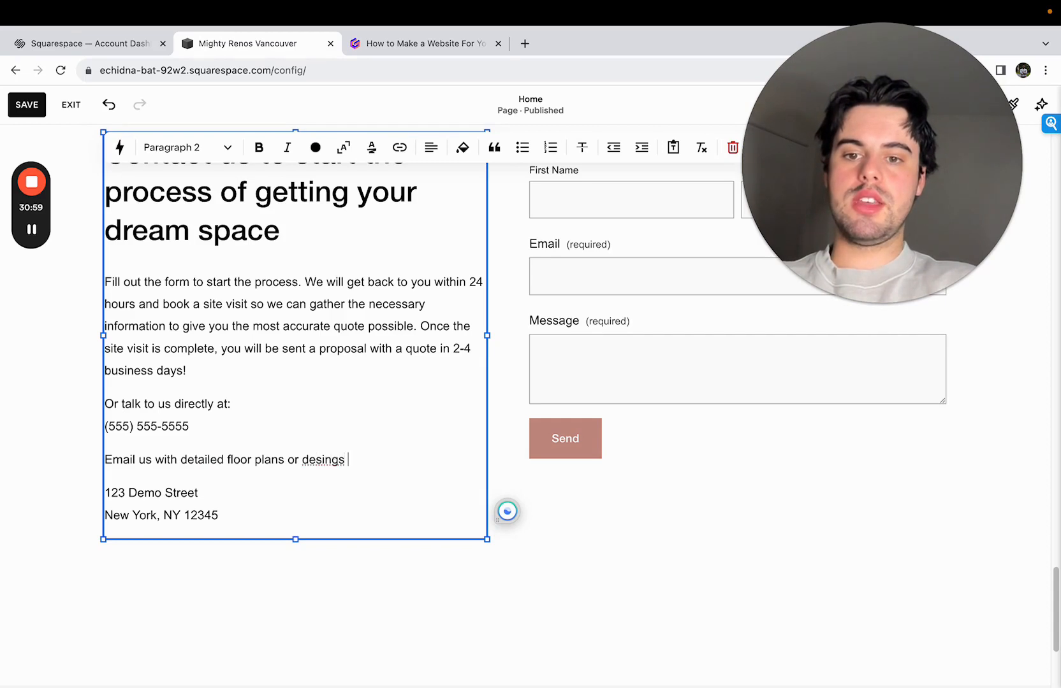
key("BackSpace")
key("BackSpace")
key("BackSpace")
key("BackSpace")
type("gns ")
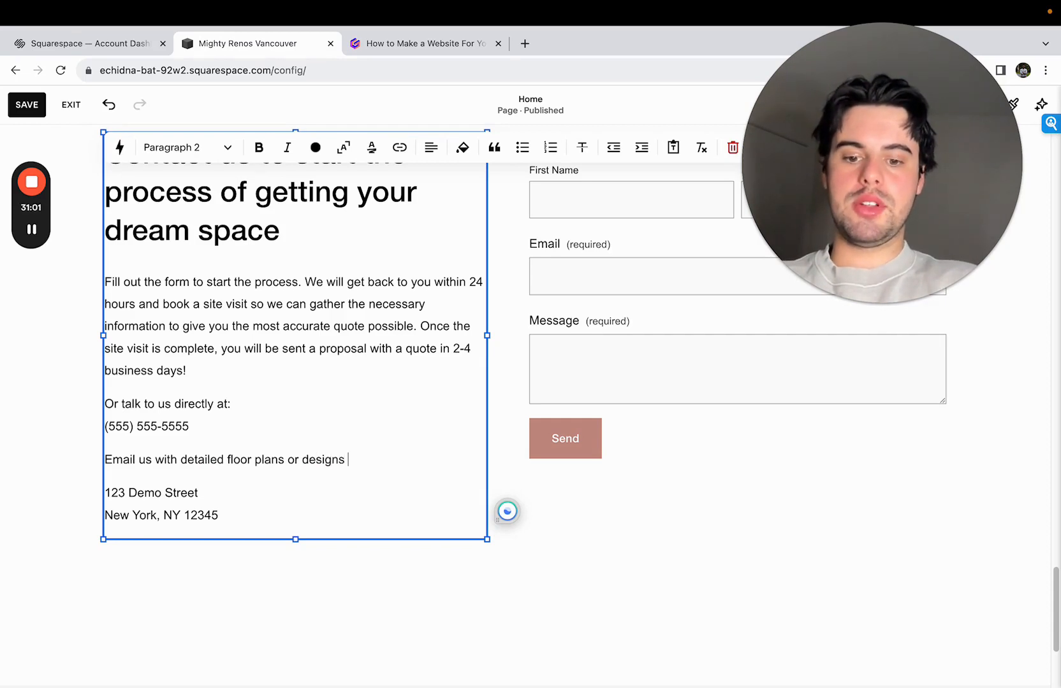
type("at:")
- Enter a placeholder email address on its own line under the floor plans sentence
key("Return")
type("emai")
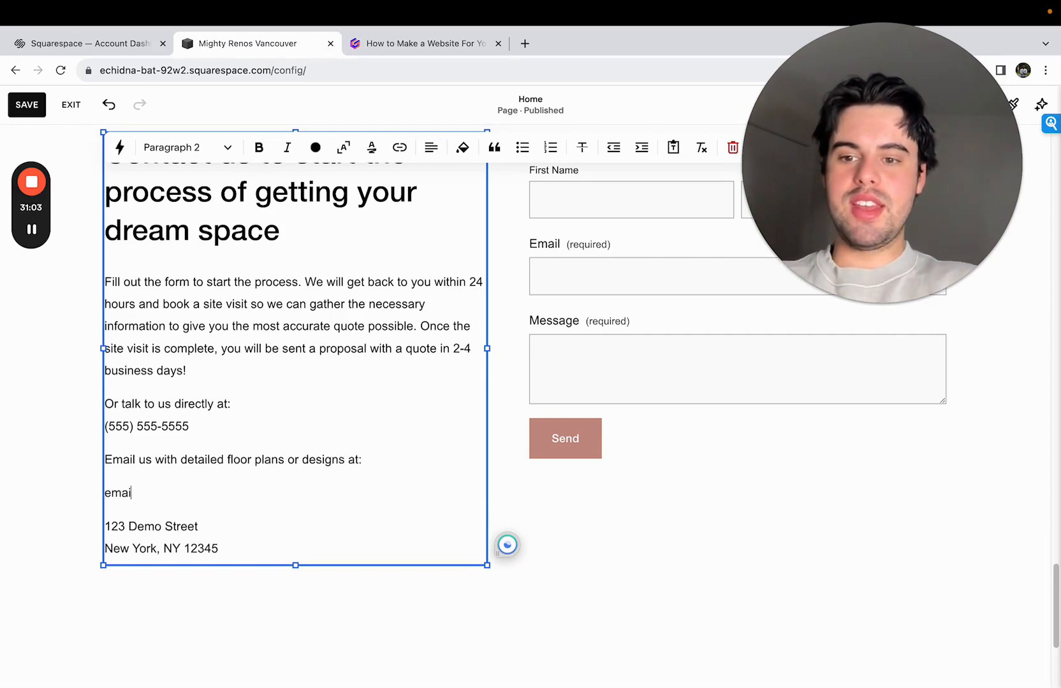
type("l@email.com")
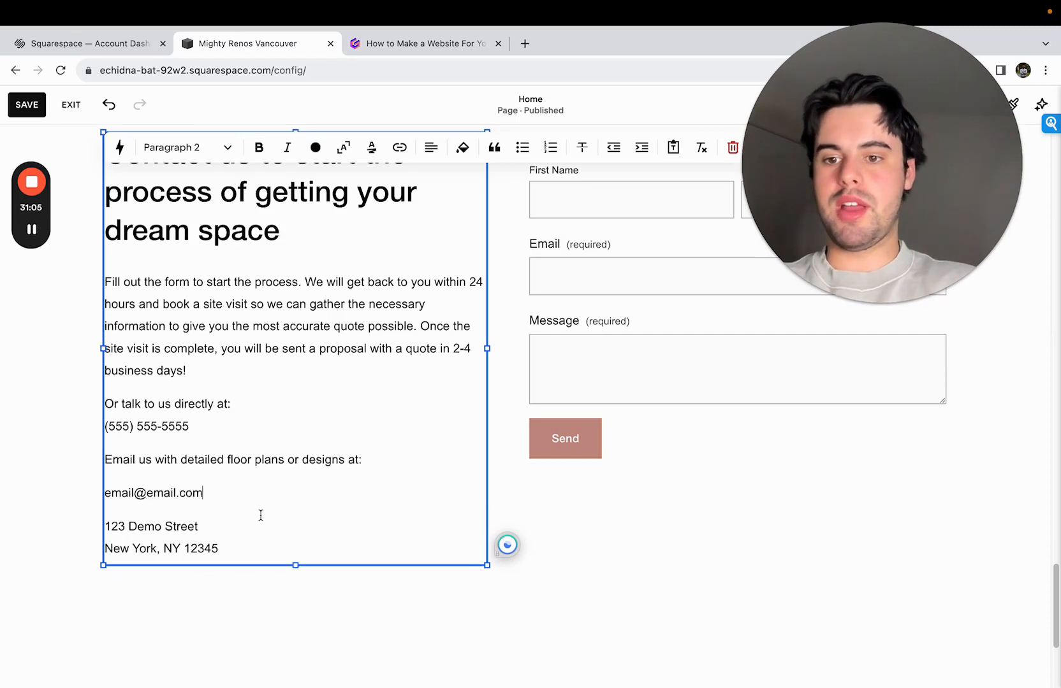
- Insert the line "Come visit us at the shop!" between the email address and the street address
left_click(225, 489)
key("Return")
key("Return")
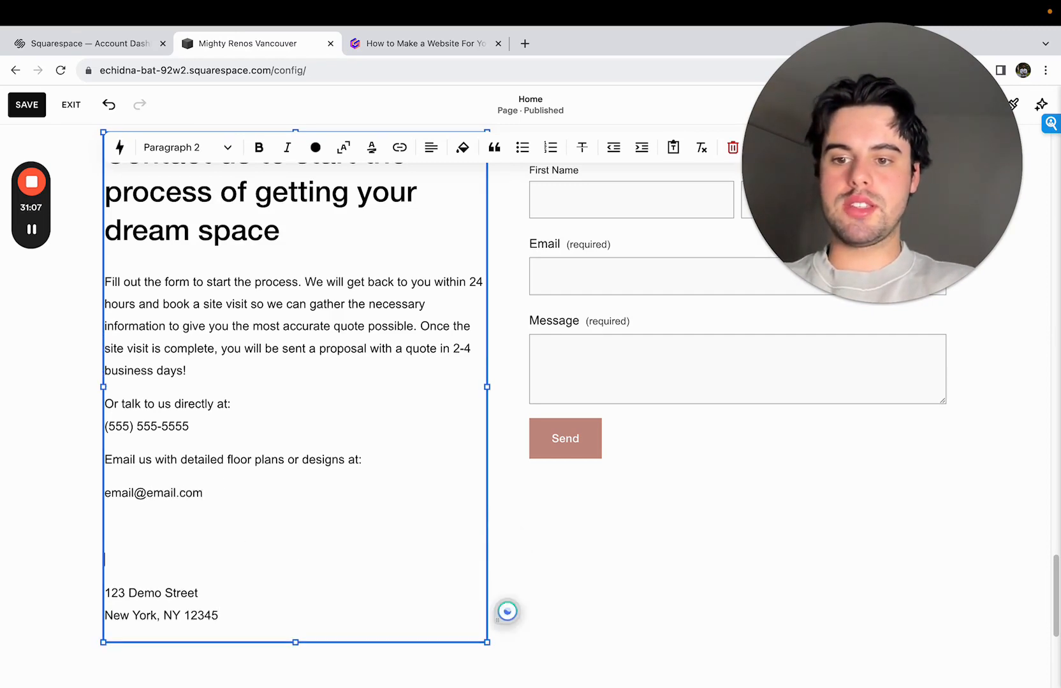
key("BackSpace")
type("C")
key("BackSpace")
type("See")
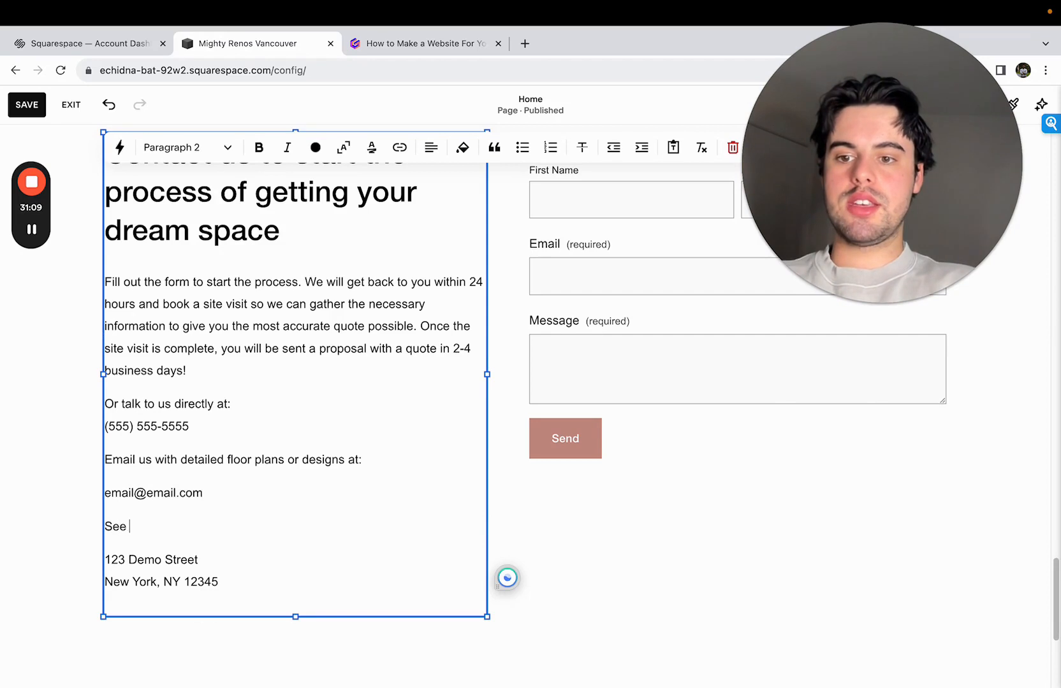
key("BackSpace")
key("BackSpace")
key("BackSpace")
type("Come visit")
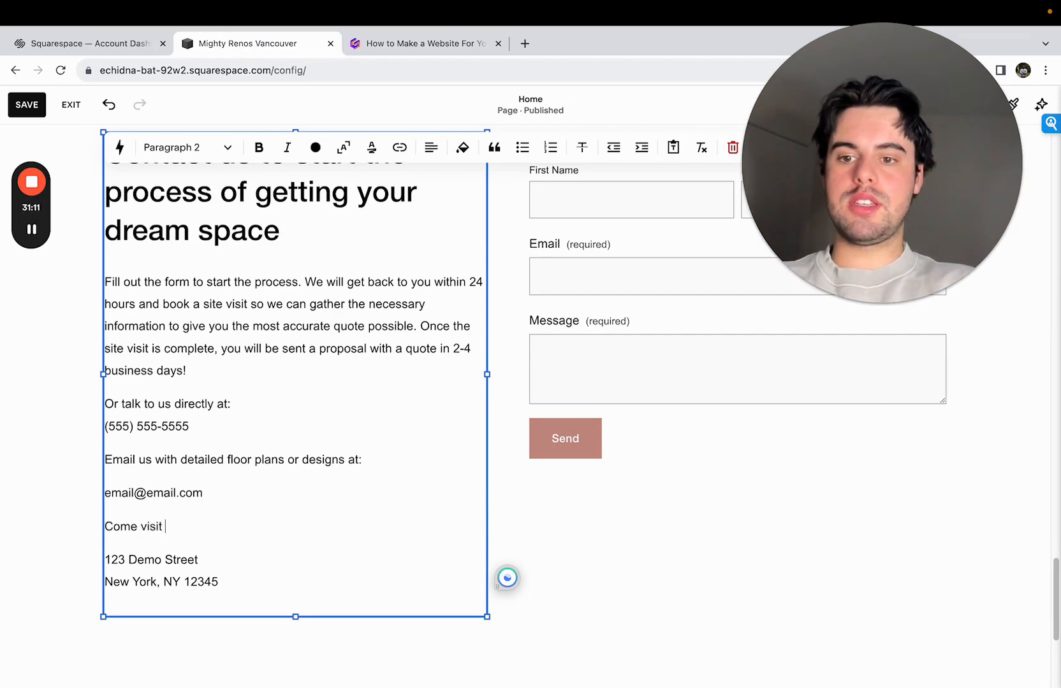
type(" us at the shop")
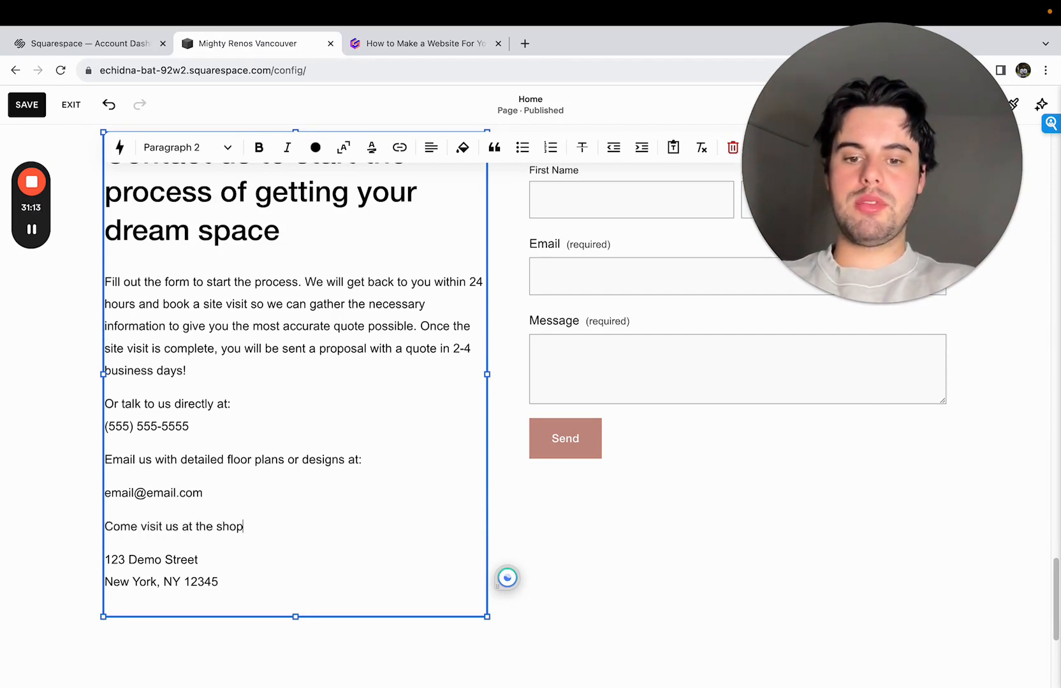
type("!")
- Format the "Come visit us at the shop!" line as Heading 4
triple_click(194, 526)
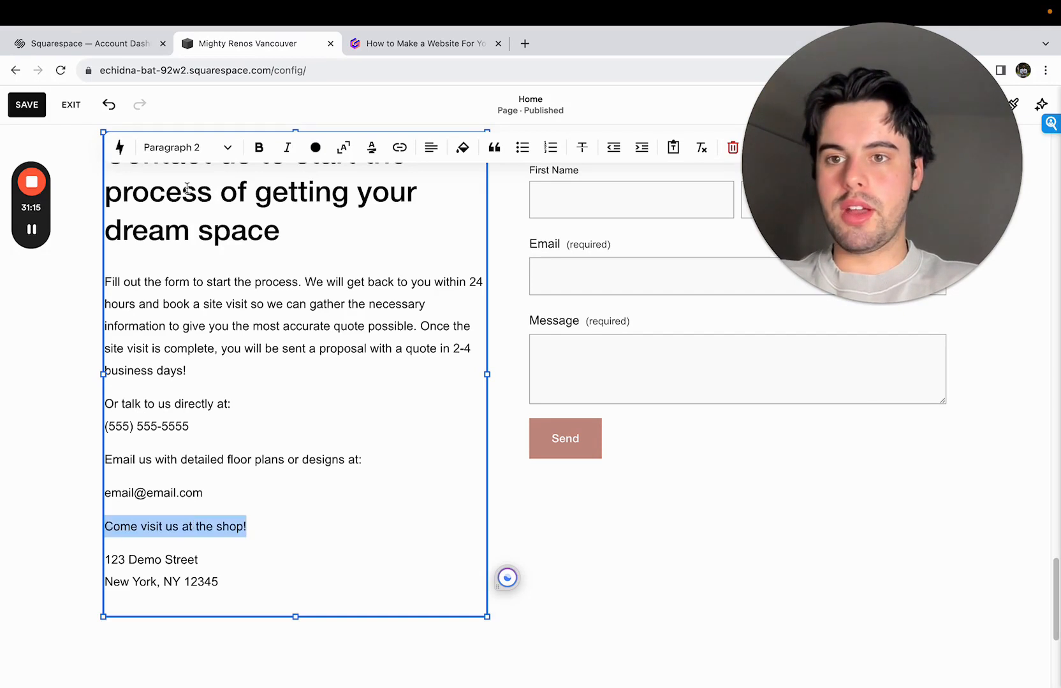
left_click(190, 153)
left_click(207, 270)
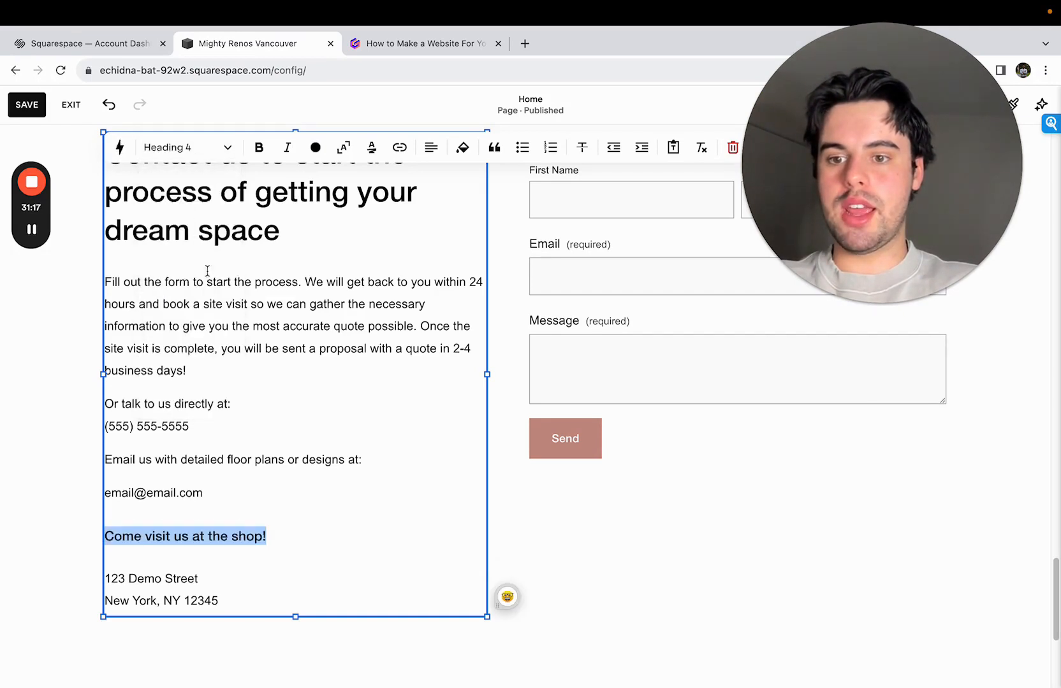
- Split the phone number into its own paragraph, separate from the line "Or talk to us directly at:"
triple_click(196, 406)
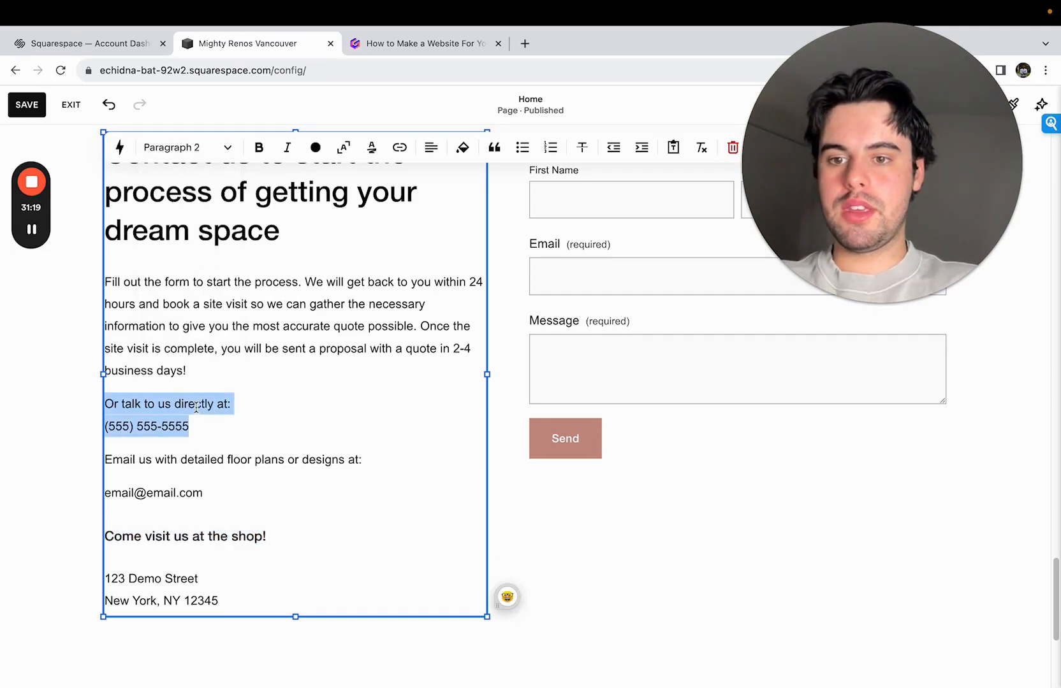
left_click(232, 403)
key("Return")
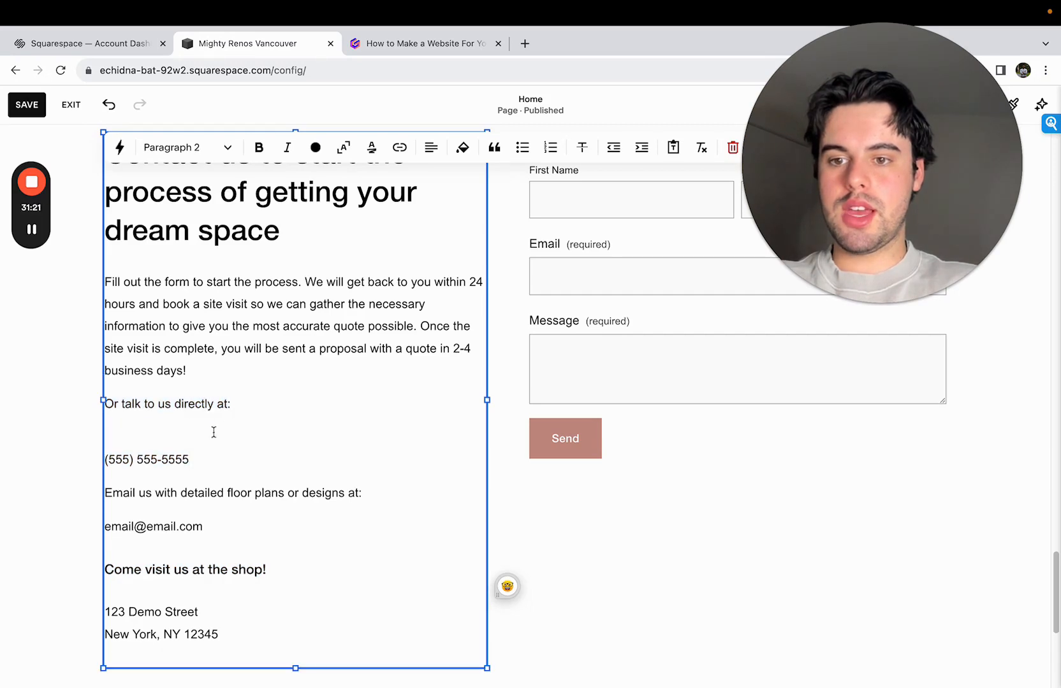
left_click(107, 459)
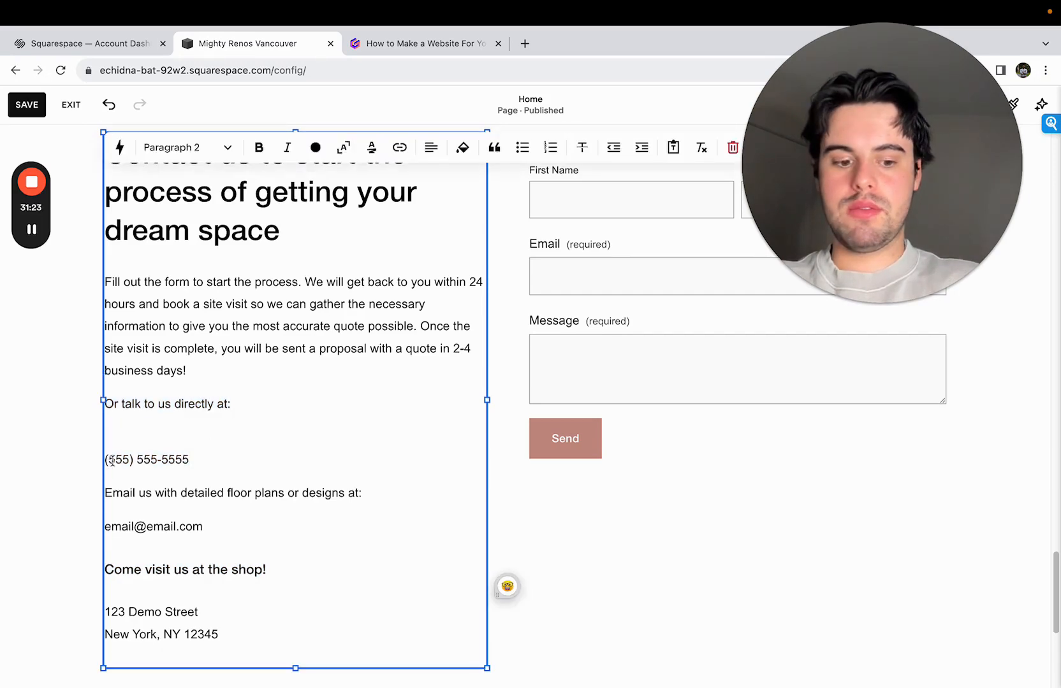
key("BackSpace")
key("BackSpace")
key("Return")
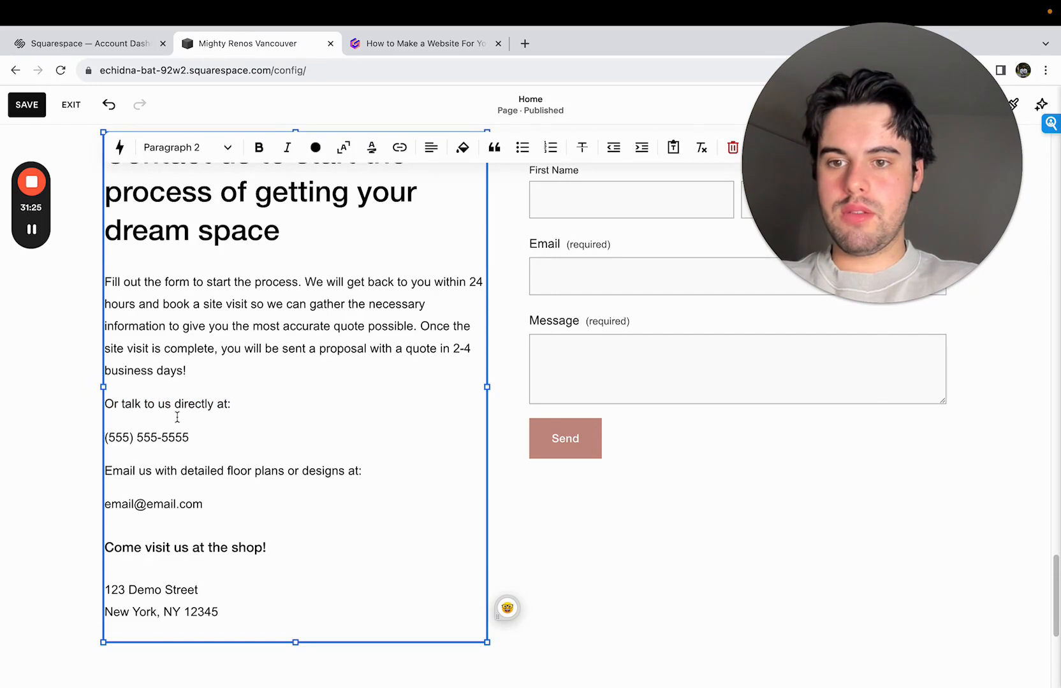
- Format the lines "Or talk to us directly at:" and "Email us with detailed floor plans or designs at:" as Heading 4
triple_click(191, 404)
left_click(216, 147)
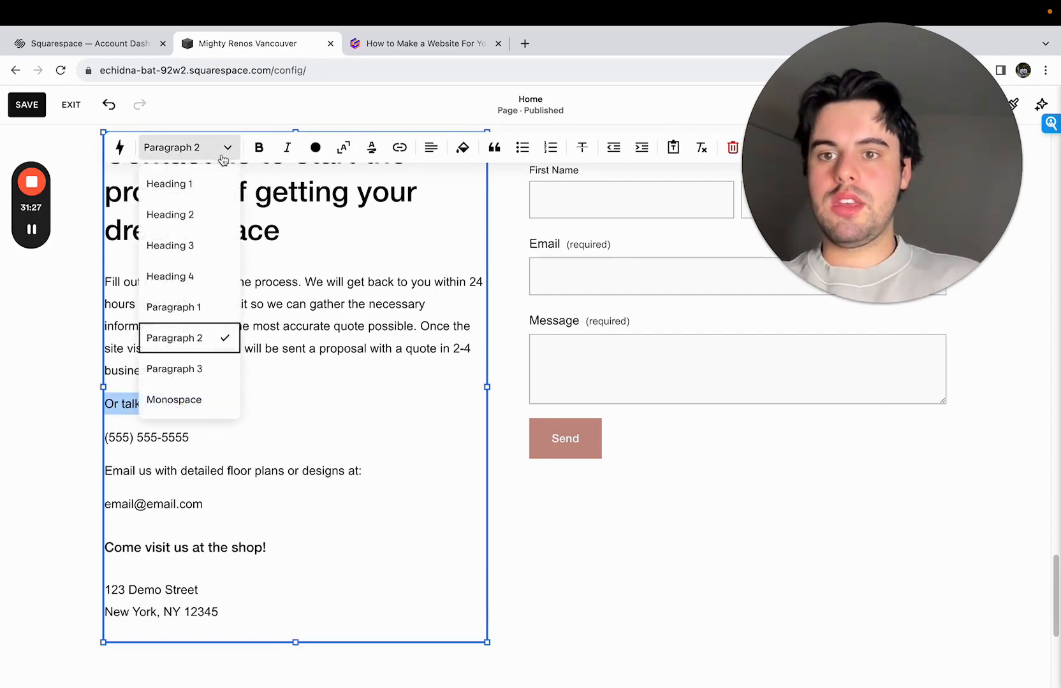
left_click(218, 292)
triple_click(222, 483)
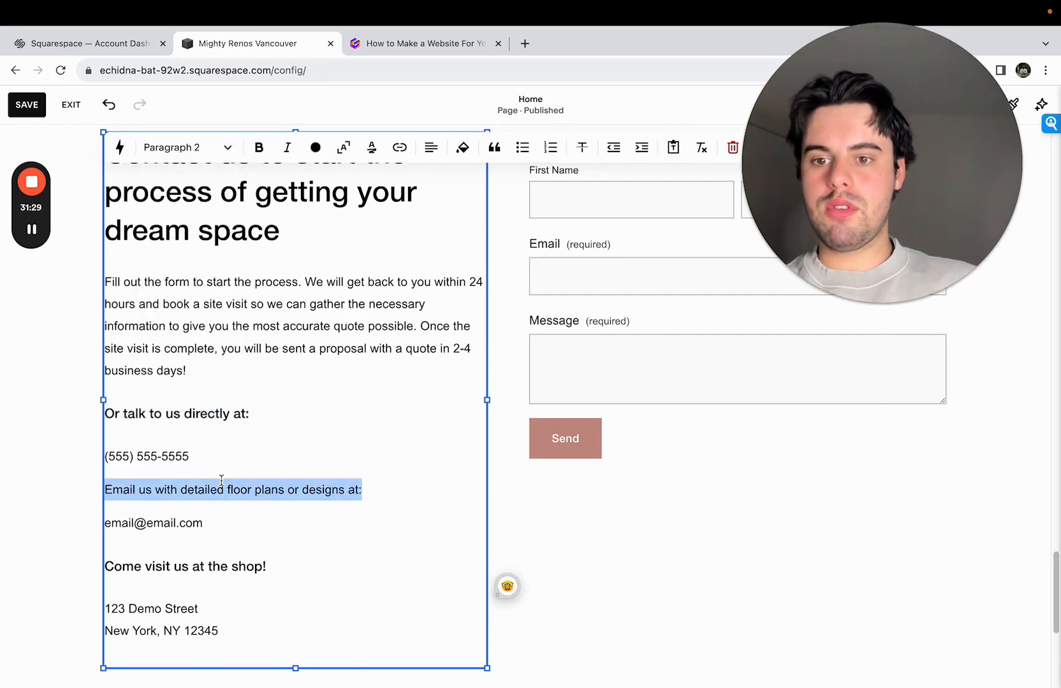
left_click(213, 148)
left_click(213, 277)
left_click(740, 545)
- Review the contact form's storage settings, including the email notification address and the additional storage options
scroll(729, 537, "up", 3)
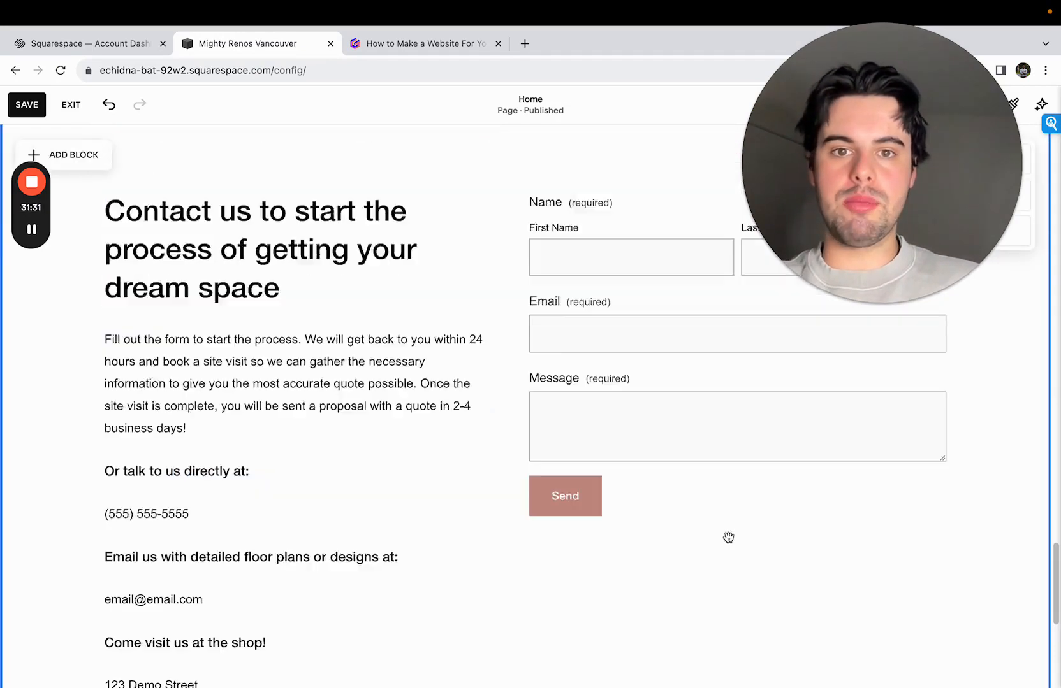
left_click(694, 504)
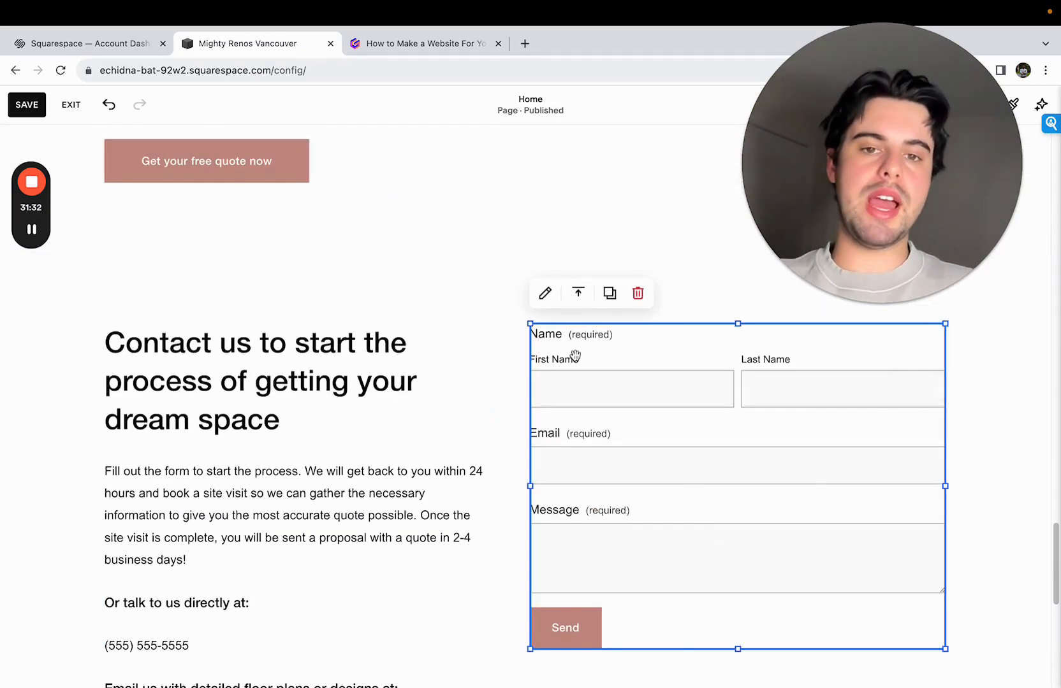
left_click(546, 294)
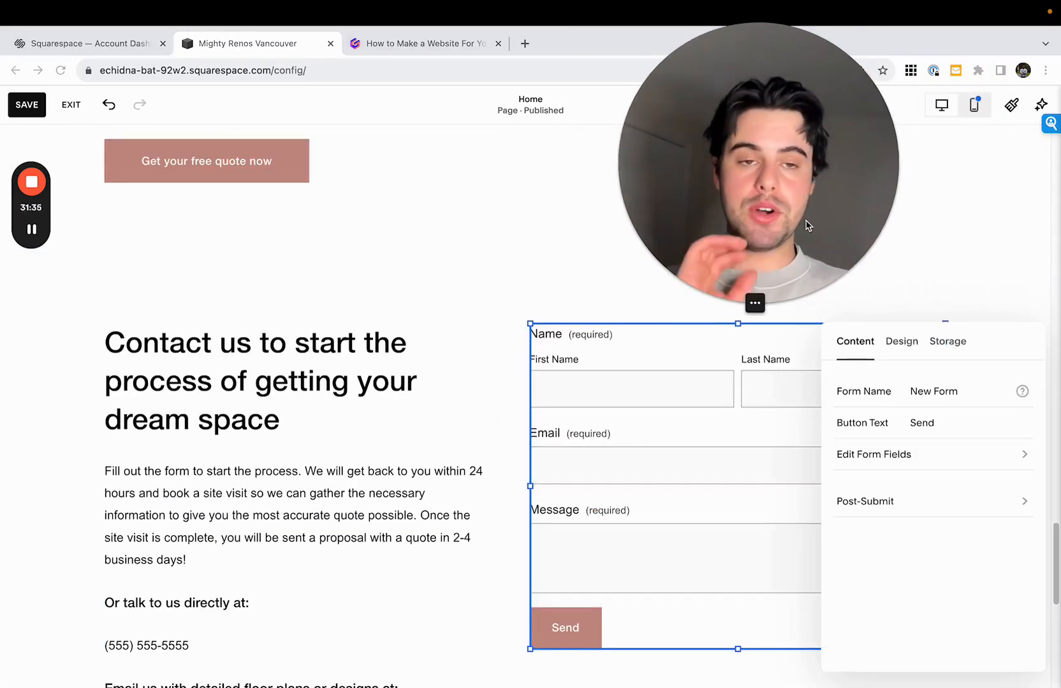
left_click(948, 343)
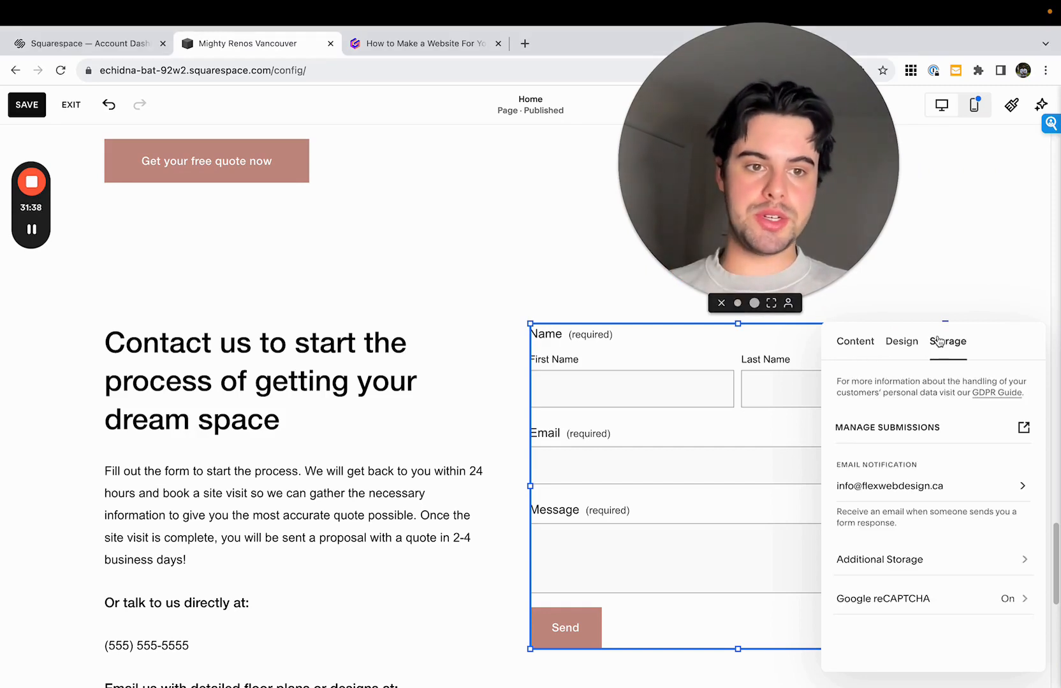
left_click(920, 487)
triple_click(901, 391)
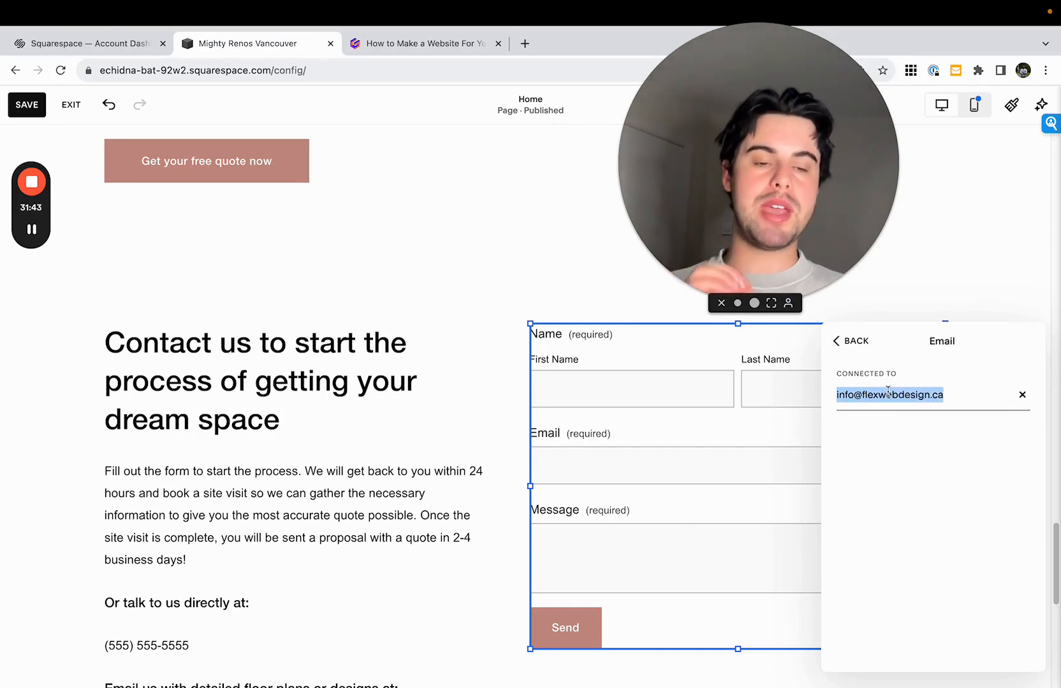
left_click(858, 346)
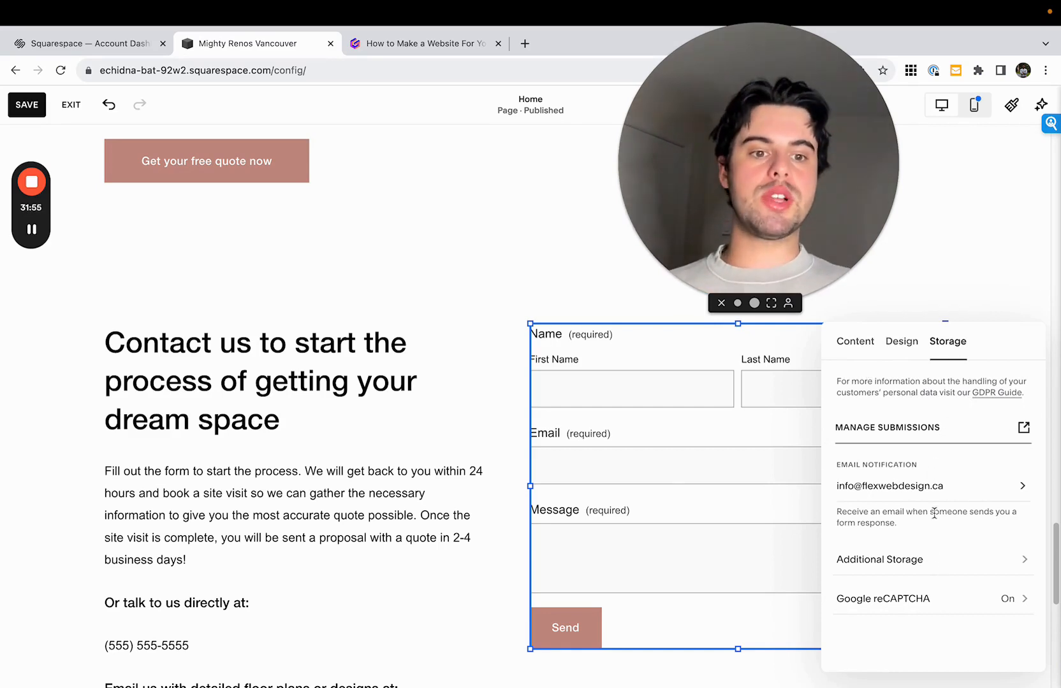
left_click(939, 561)
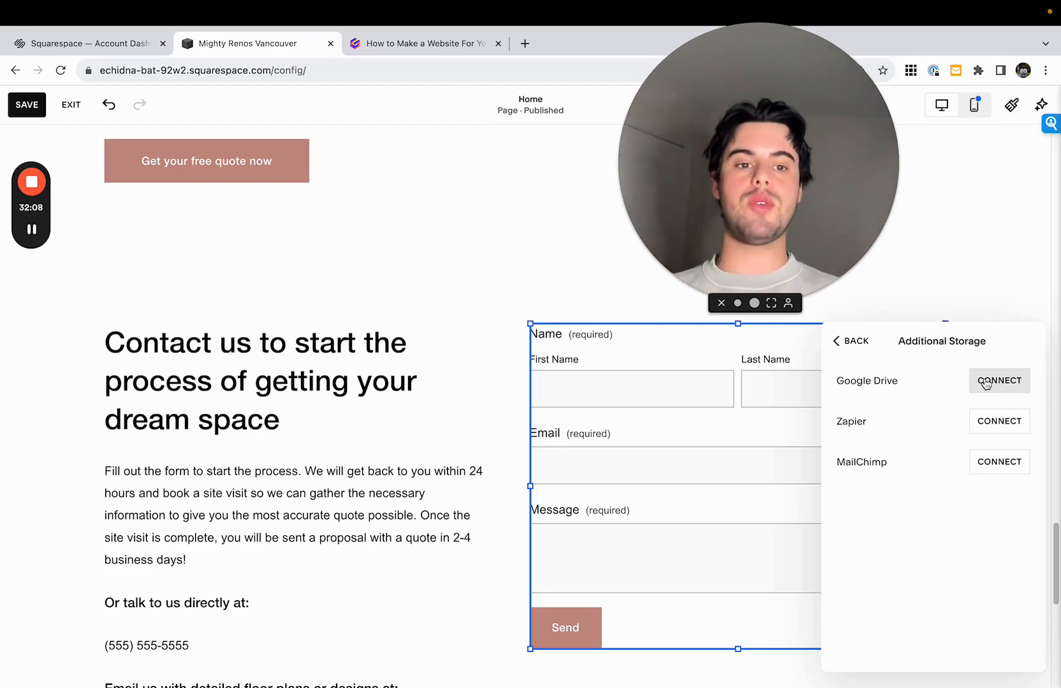
left_click(871, 353)
- View the Form Submitters page through the form's submission management, and return to the Home page editor
left_click(895, 431)
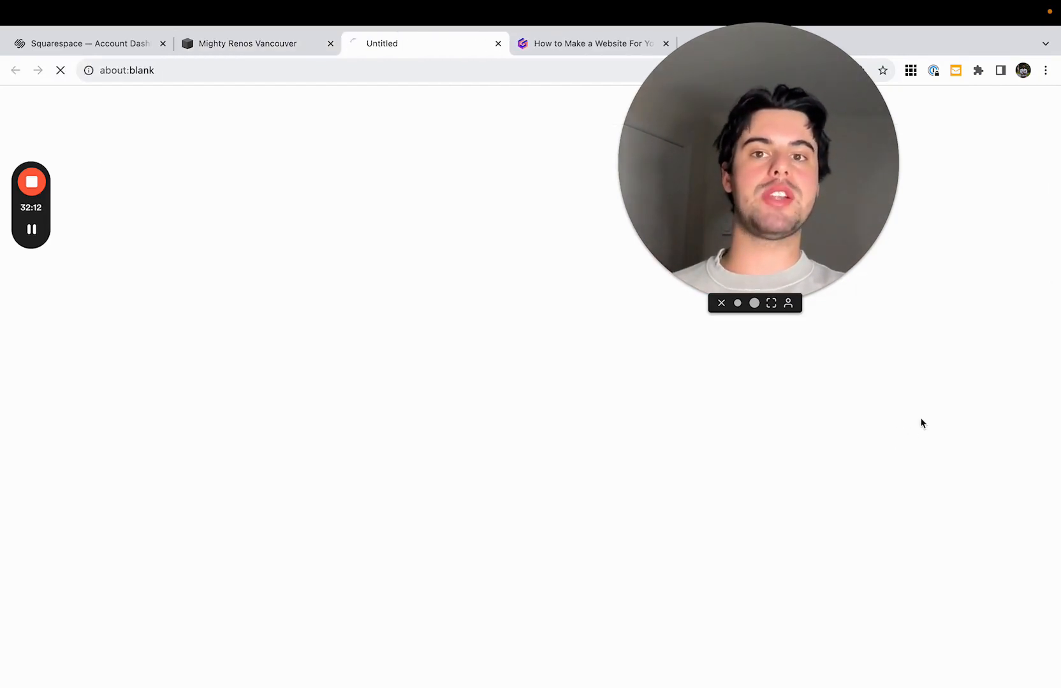
left_click_drag(695, 181, 762, 185)
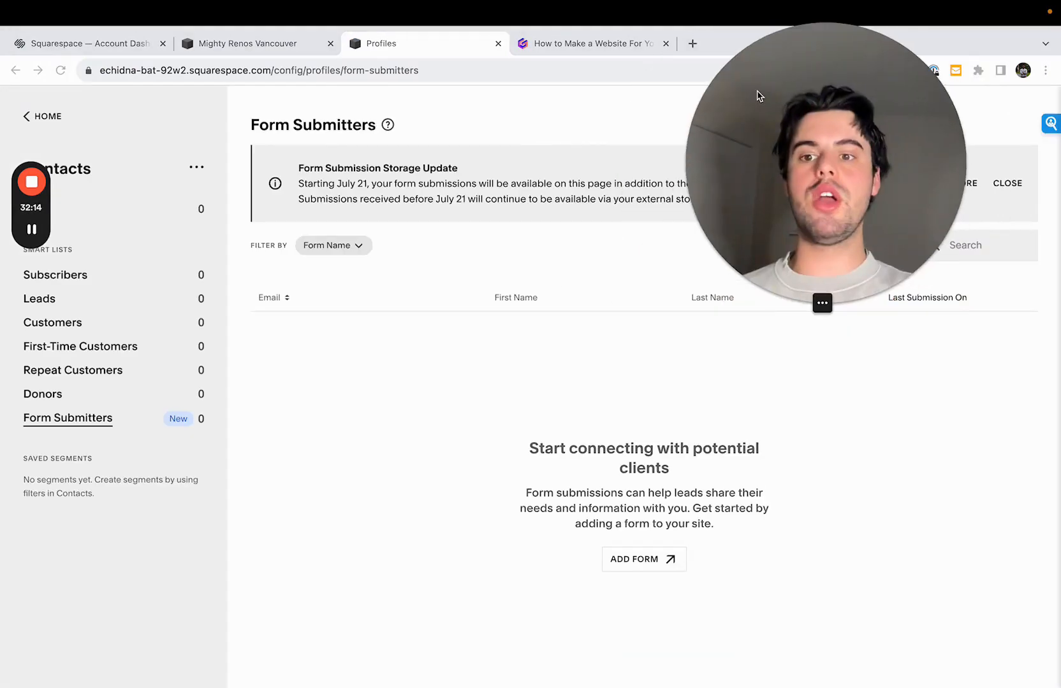
left_click(261, 44)
- Add a Phone field to the contact form and place it between the Email and Message fields
left_click(787, 382)
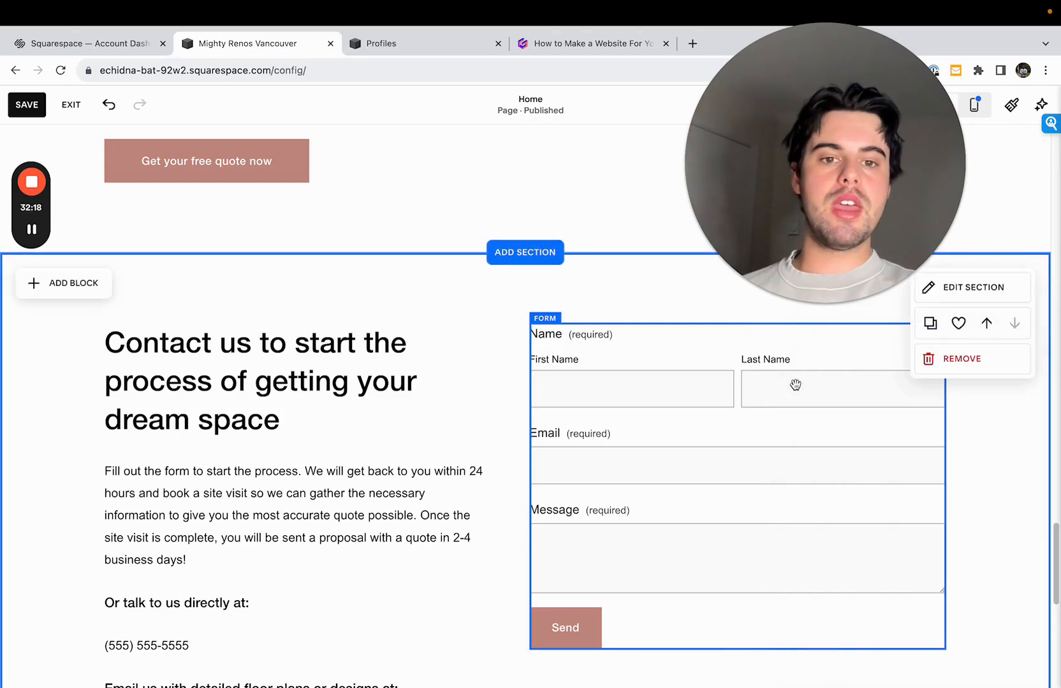
left_click(555, 299)
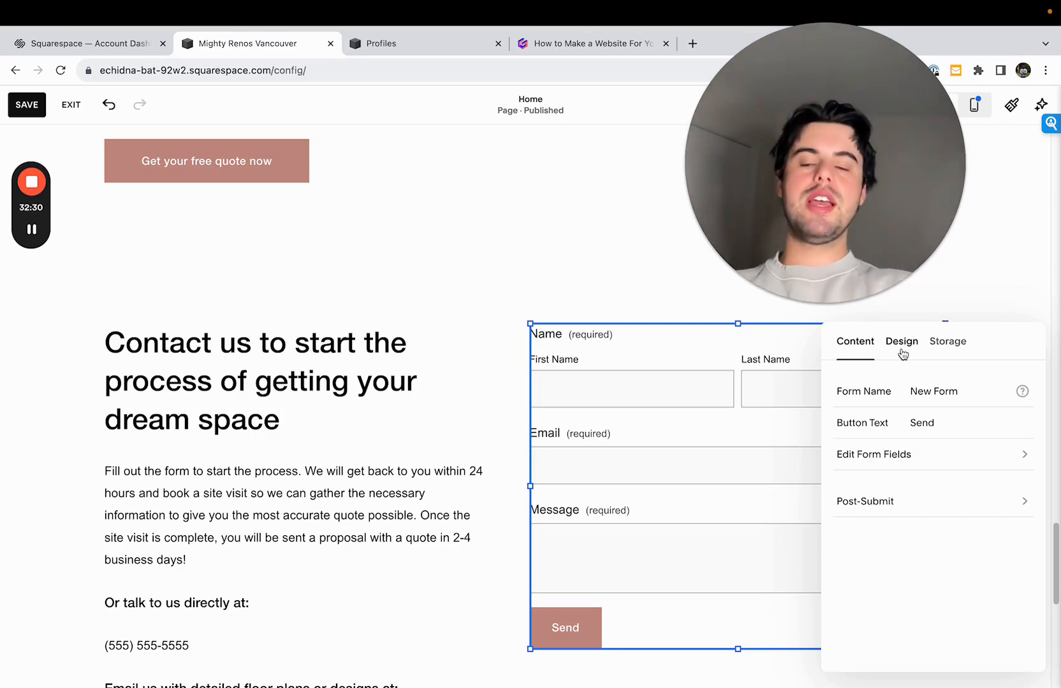
left_click(913, 450)
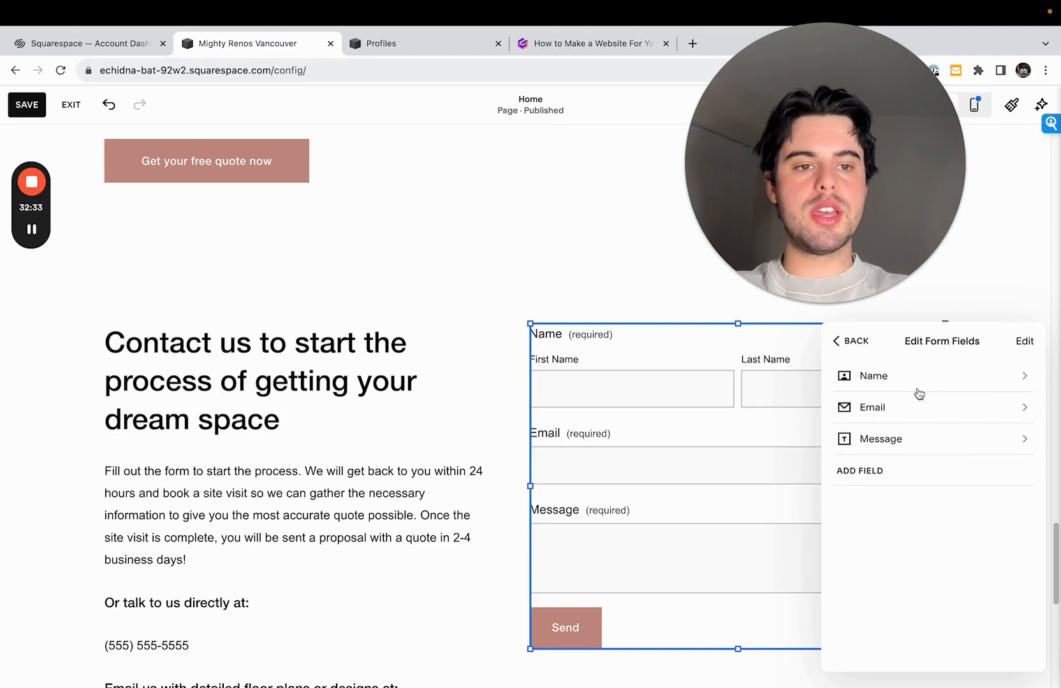
left_click(883, 472)
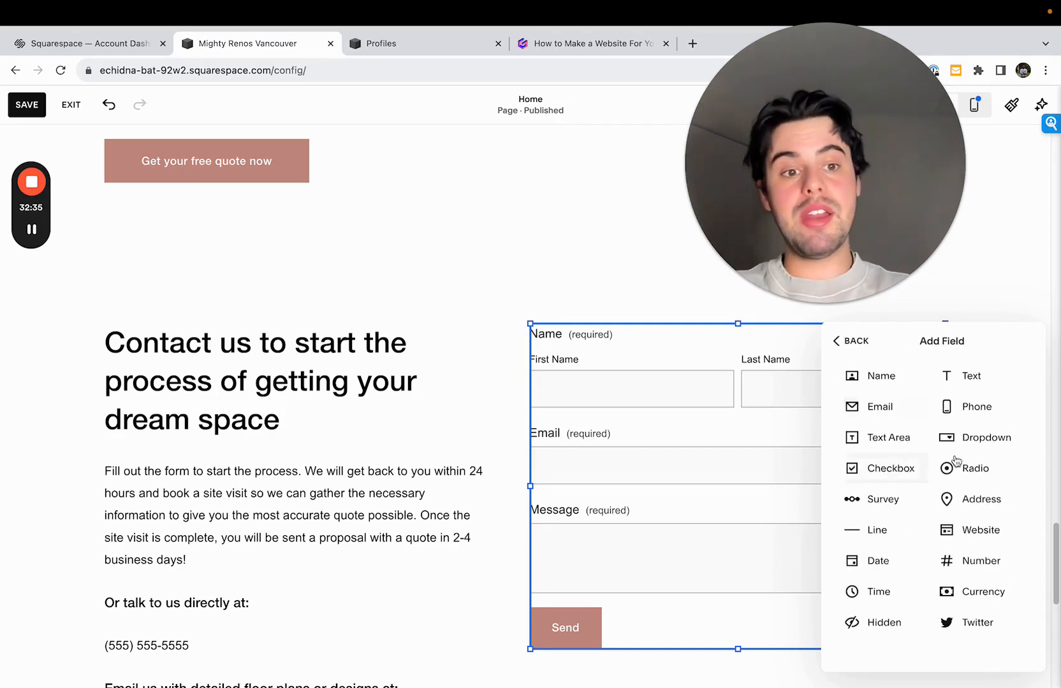
left_click(951, 411)
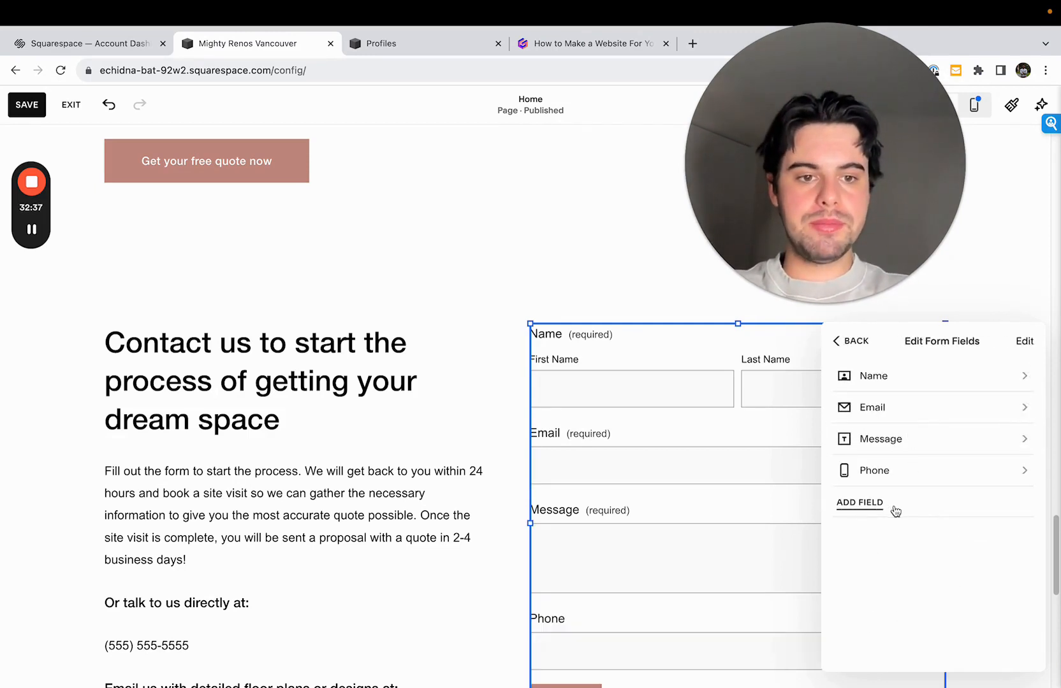
left_click(1027, 344)
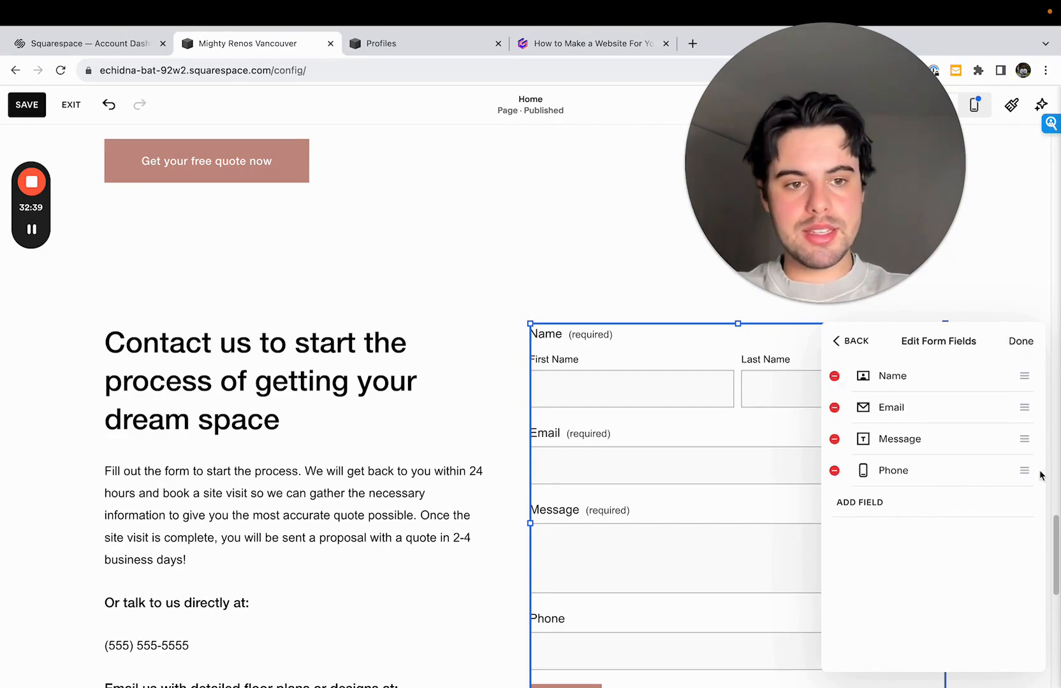
left_click_drag(1024, 472, 1028, 438)
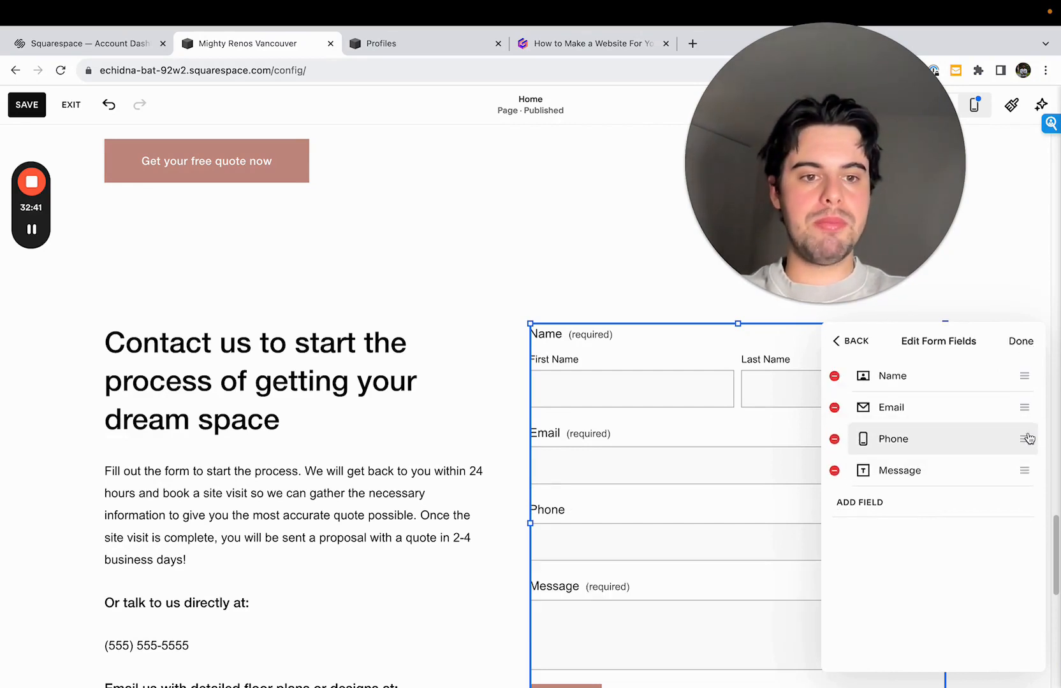
- Finish reordering the fields and add an Address field to the contact form
left_click(1023, 345)
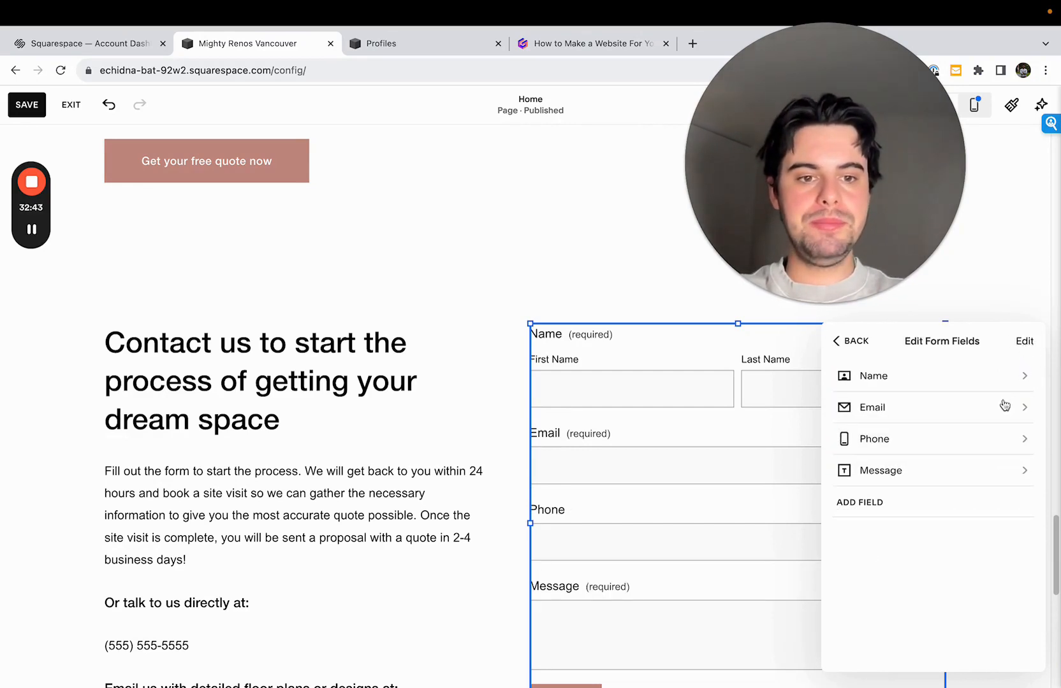
left_click(868, 509)
left_click(942, 501)
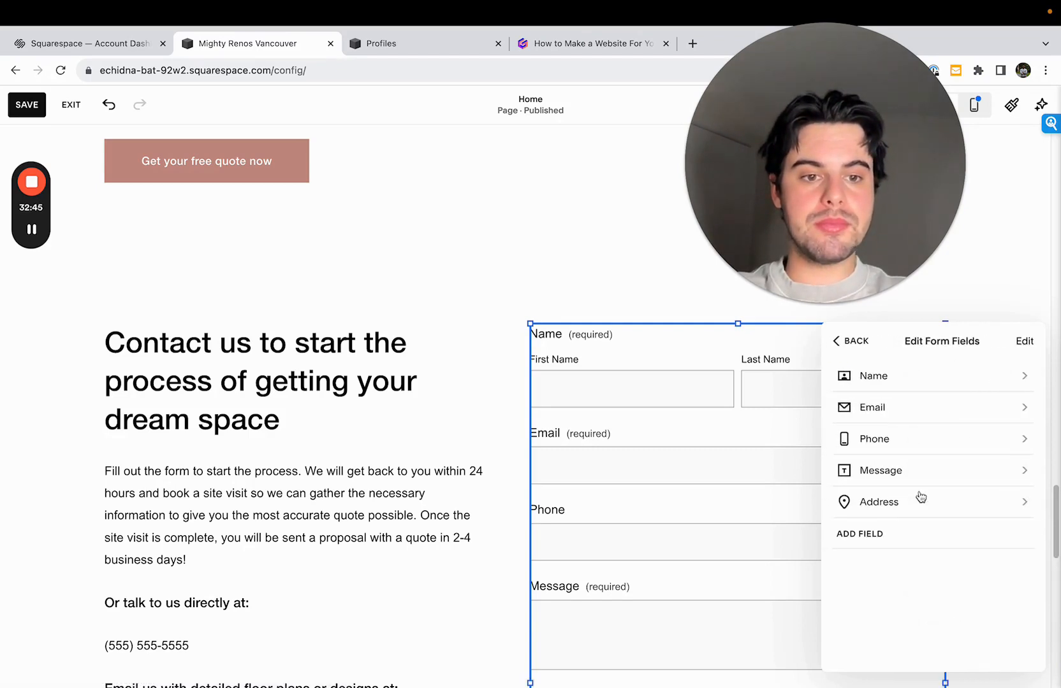
- Add a Checkbox field to the contact form and label it "How did you hear about us"
left_click(868, 543)
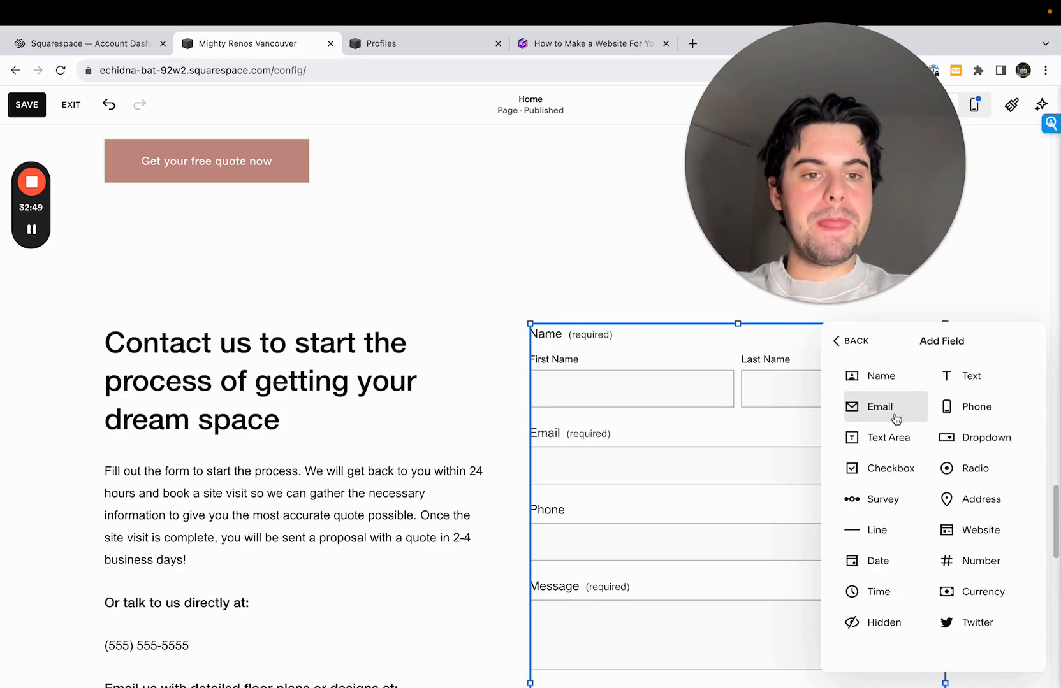
left_click(891, 469)
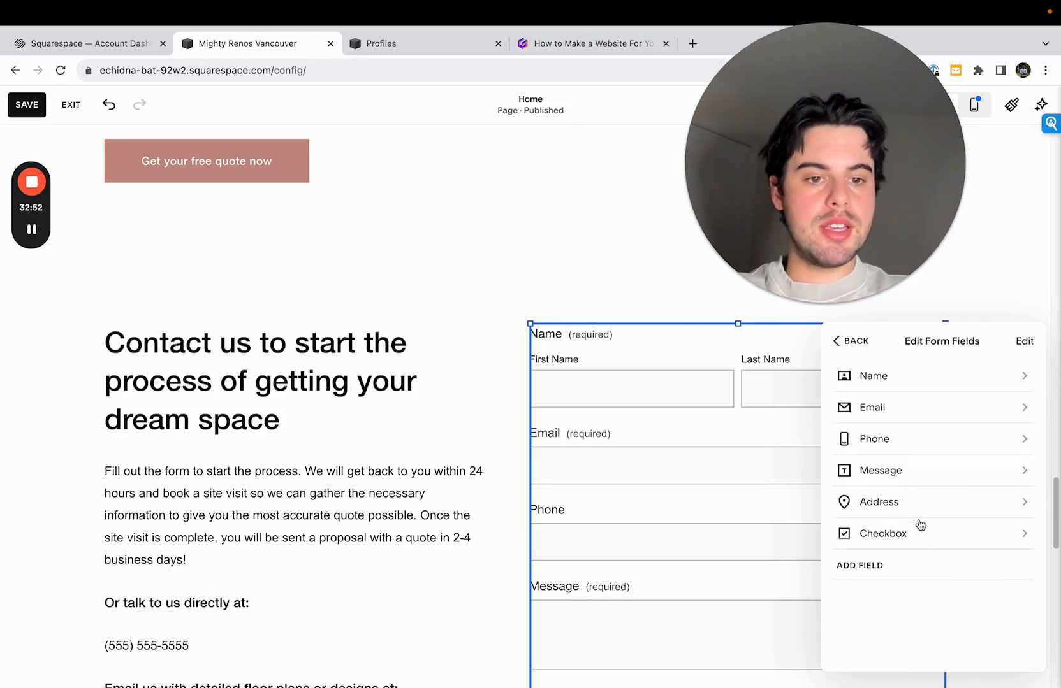
left_click(923, 540)
double_click(944, 379)
type("How")
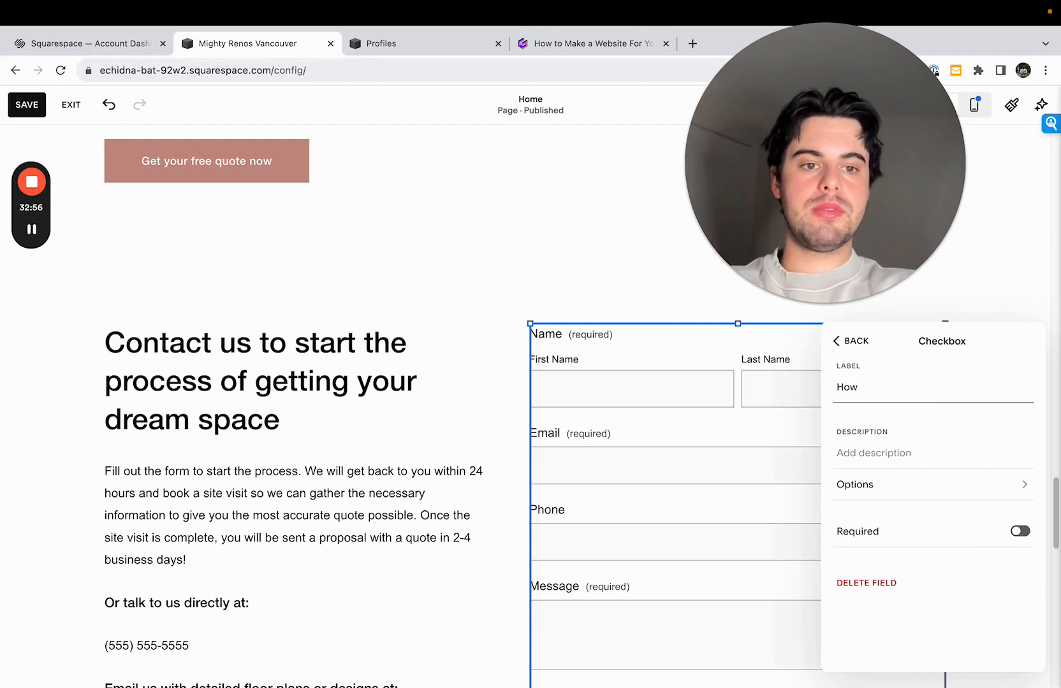
type(" did you he")
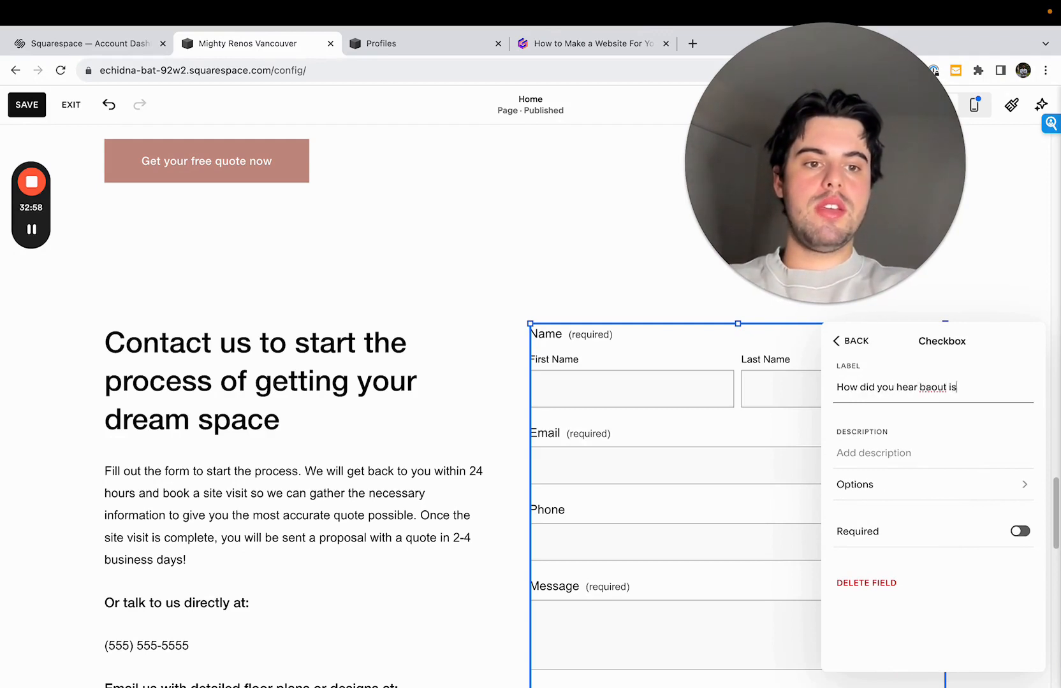
type("ar about ")
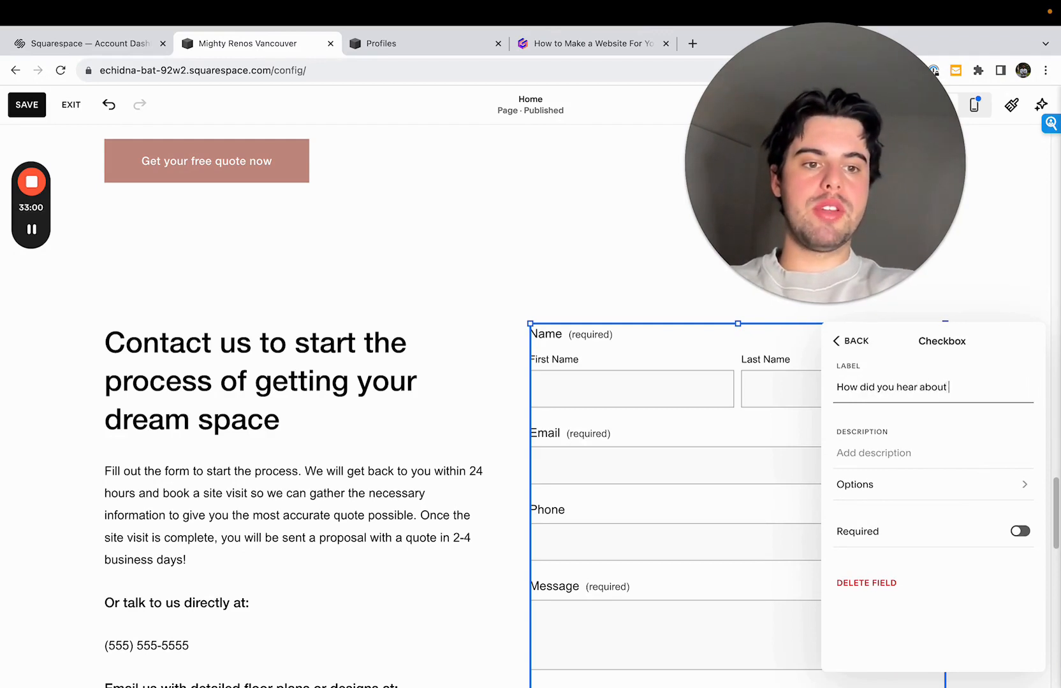
type("us")
left_click(860, 342)
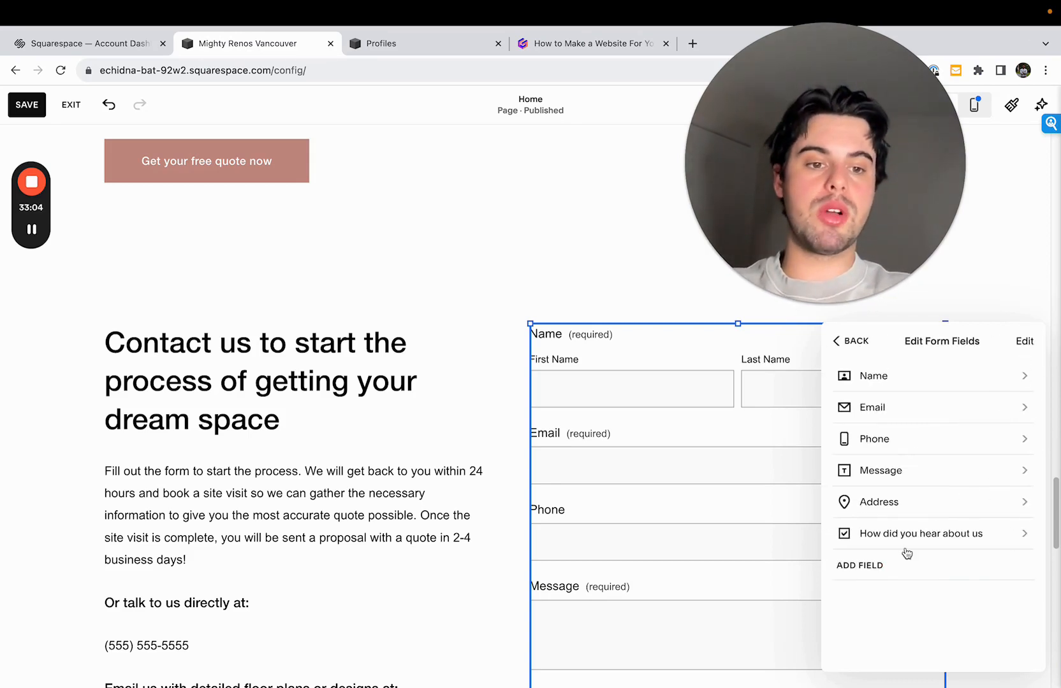
- Change the Message field's label to "Tell us about your dream space in as much detail as possible"
left_click(956, 475)
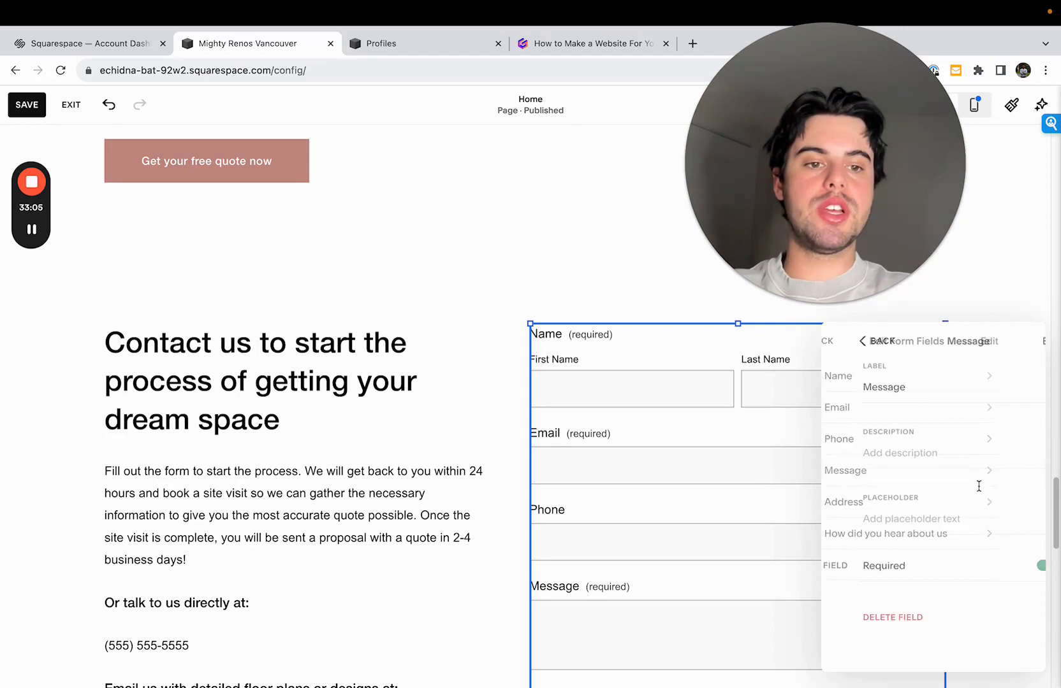
double_click(897, 383)
type("Tel")
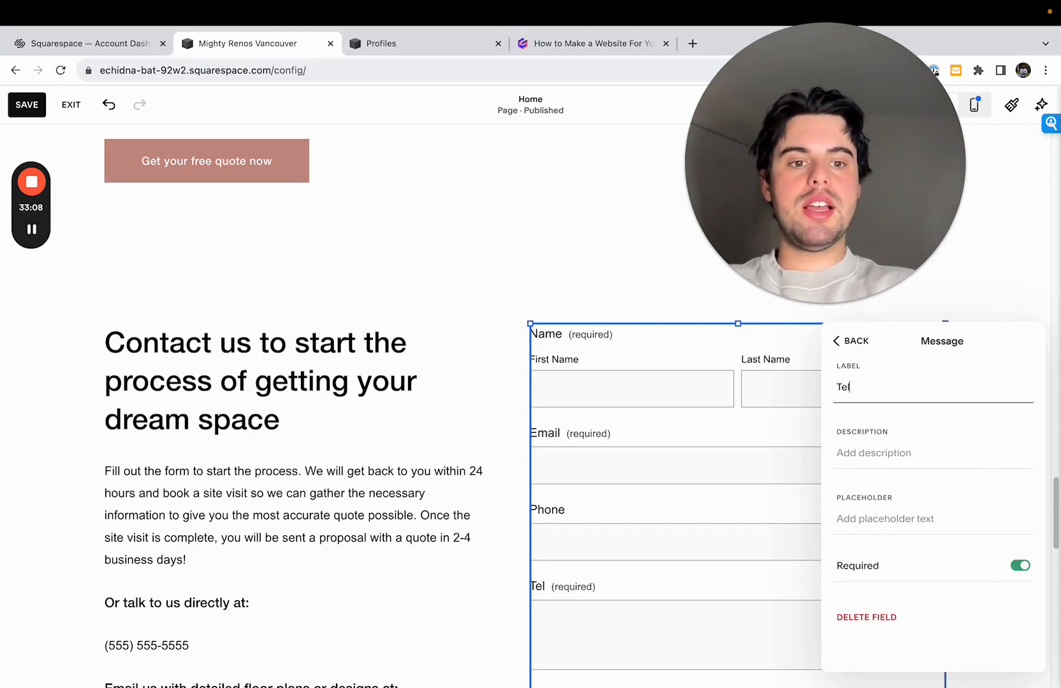
type("l us a")
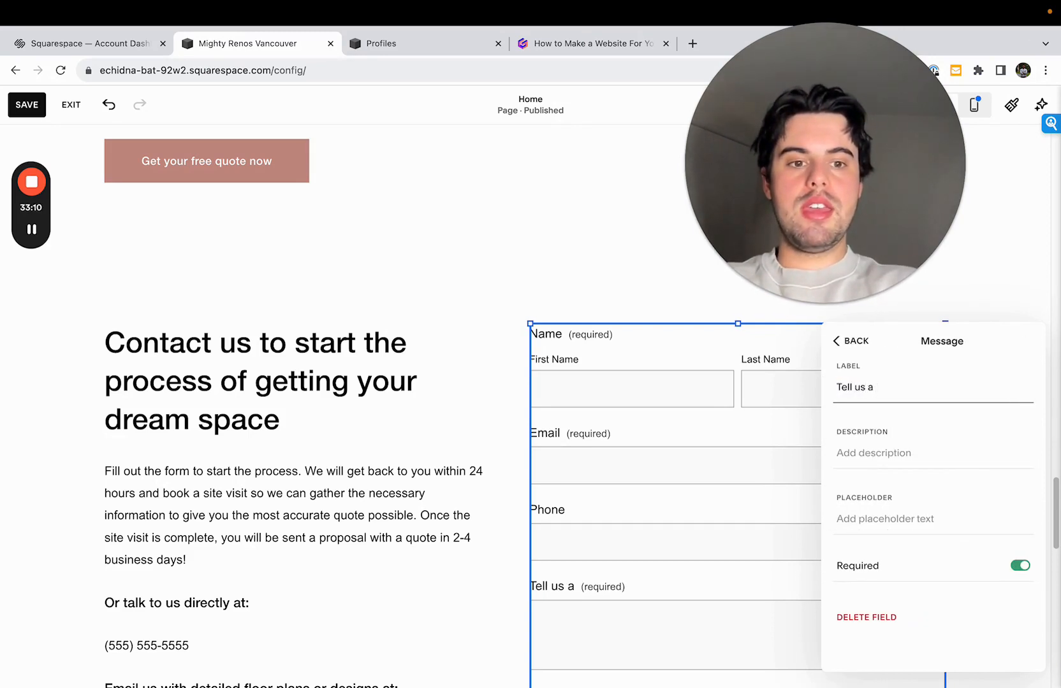
key("BackSpace")
type("about t")
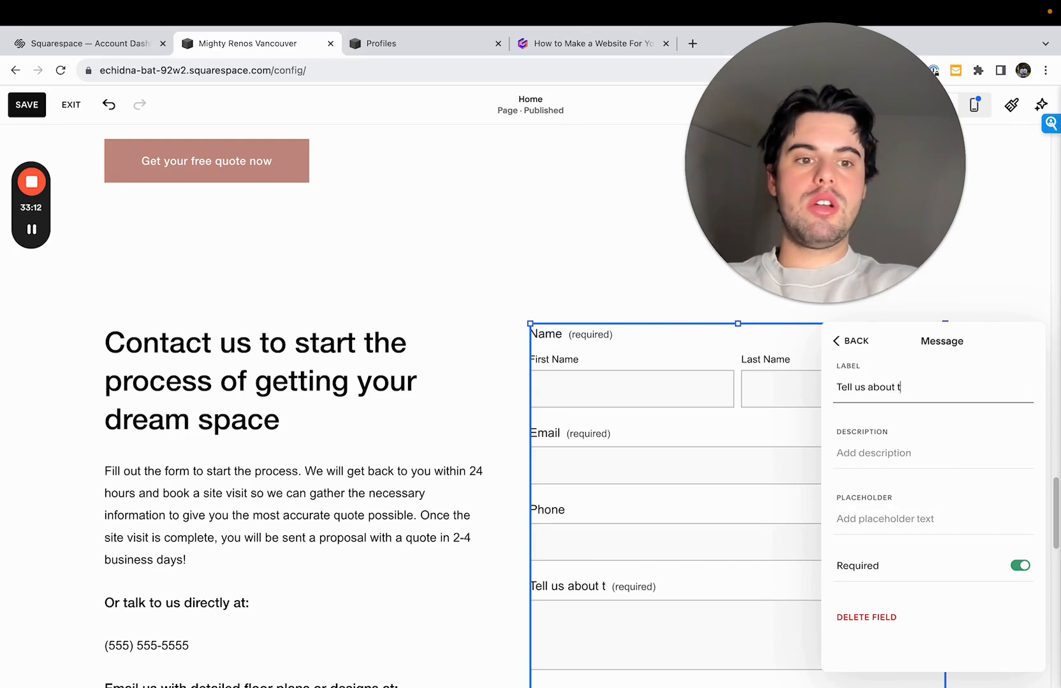
key("BackSpace")
type("your dream space ")
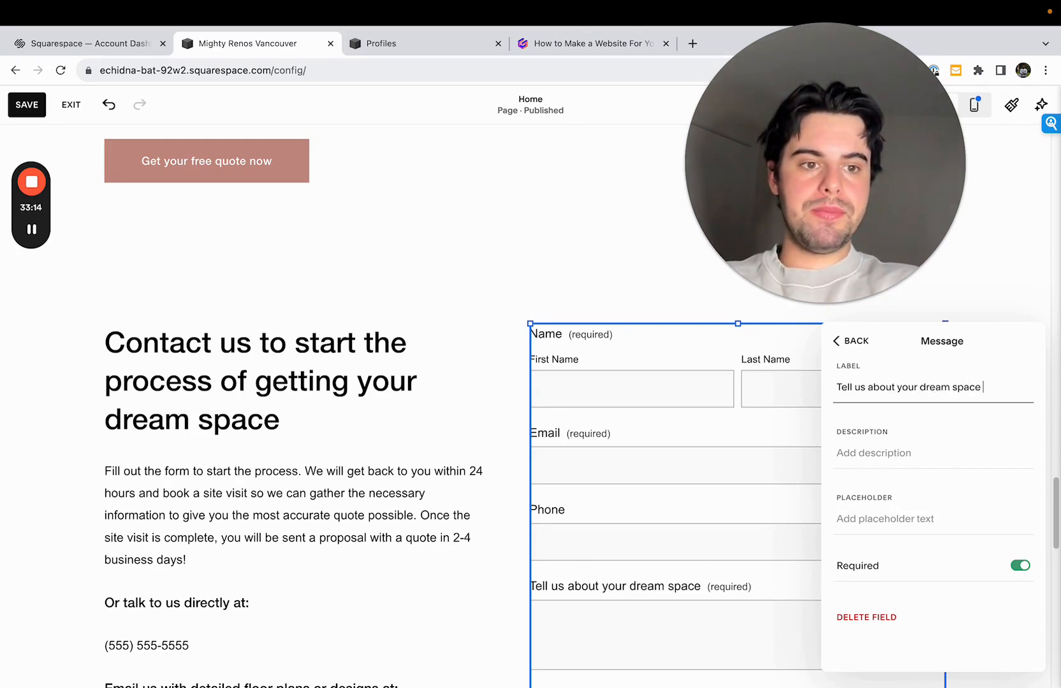
type("in as much deta")
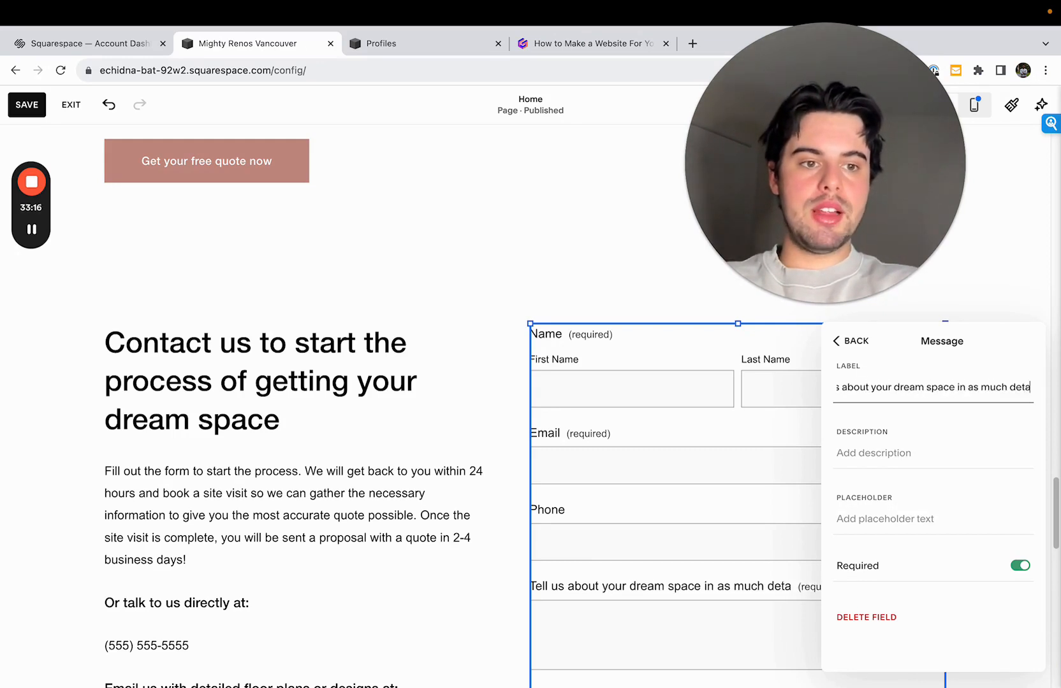
type("il as possin")
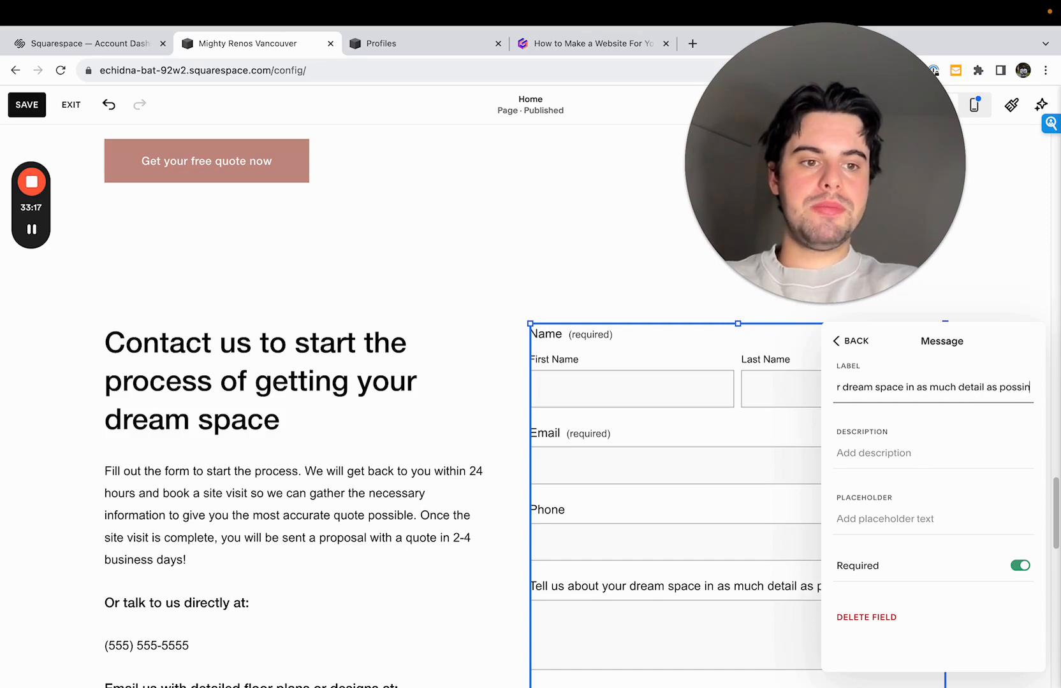
key("BackSpace")
type("ble")
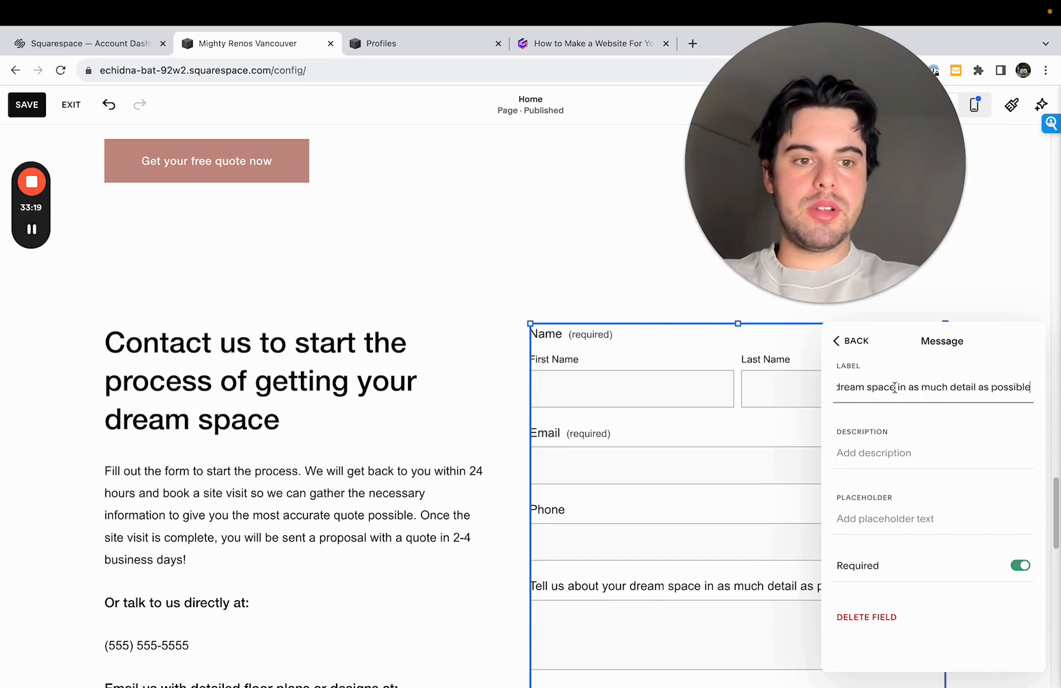
left_click(853, 344)
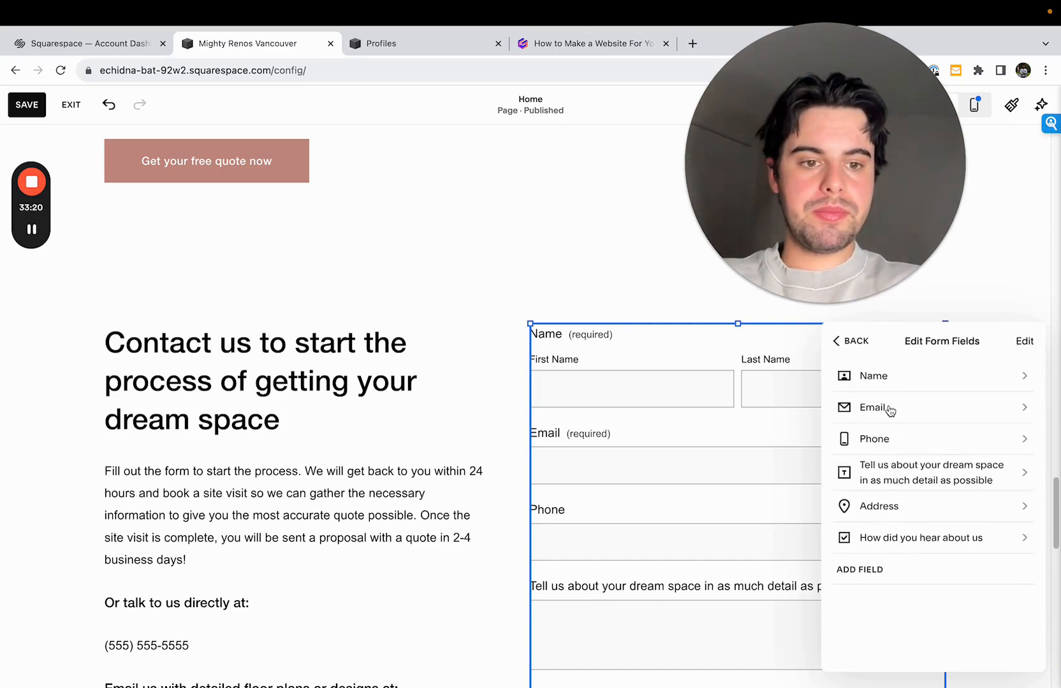
- Reorder the form fields so the dream space message field comes directly after Address
left_click(1025, 343)
left_click_drag(1031, 482, 1032, 518)
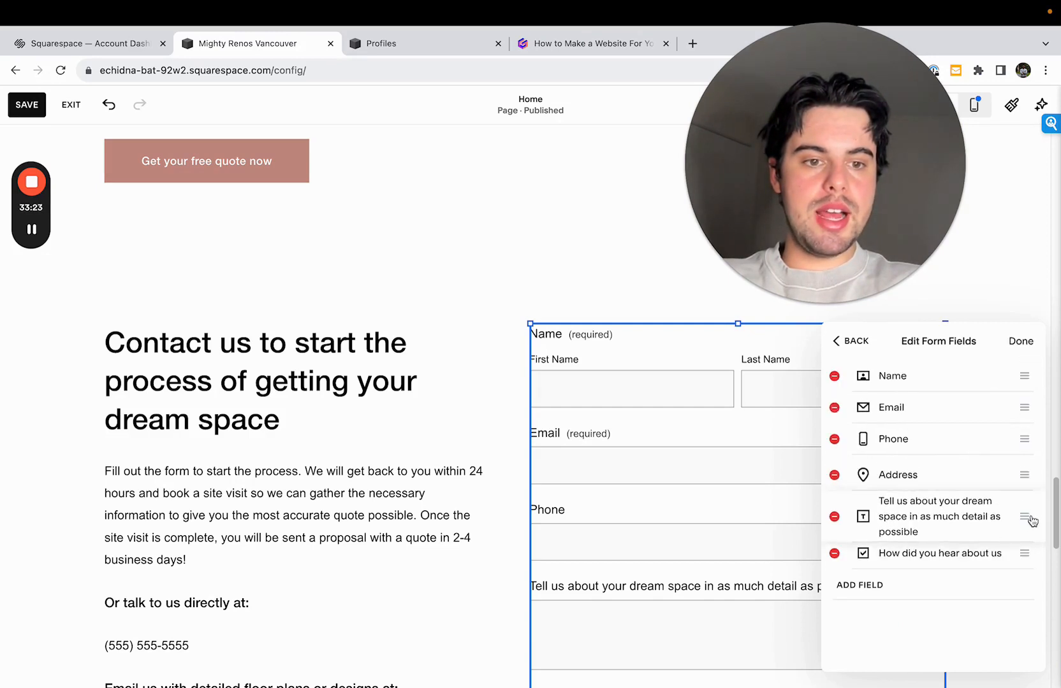
left_click(1021, 341)
left_click(861, 571)
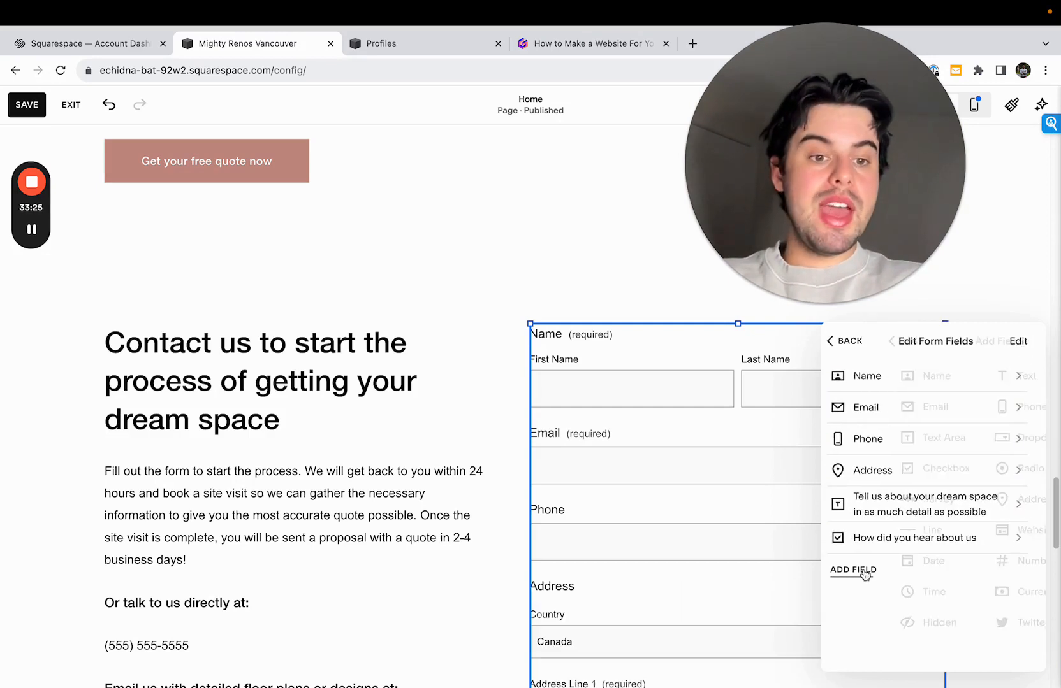
left_click(985, 414)
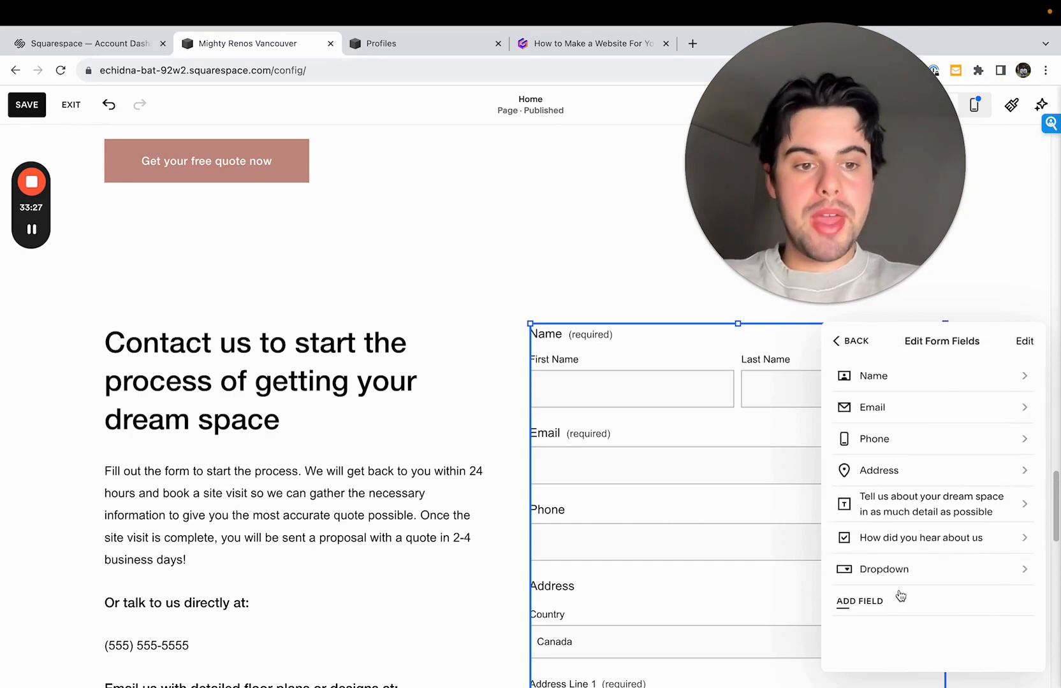
left_click(900, 573)
double_click(935, 390)
type("Whi")
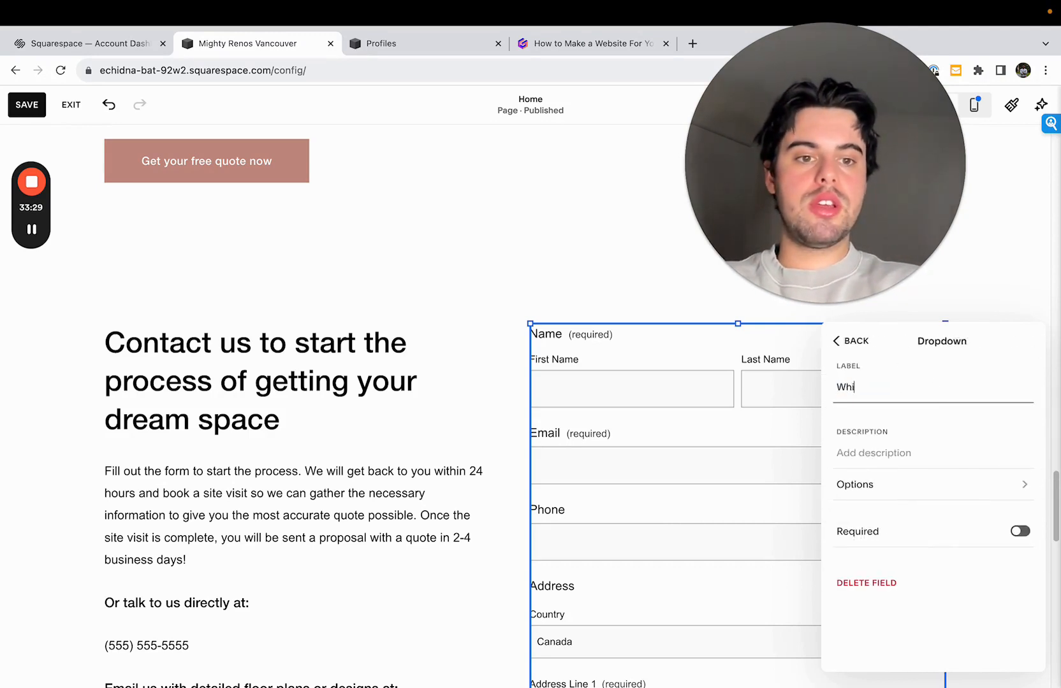
type("ch")
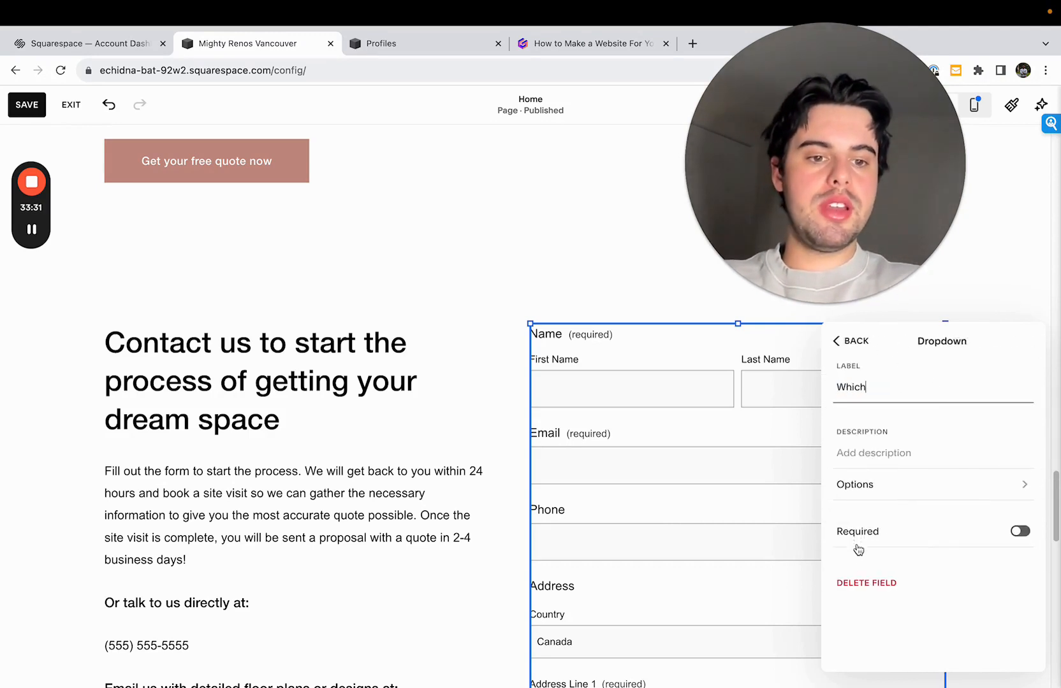
left_click(858, 583)
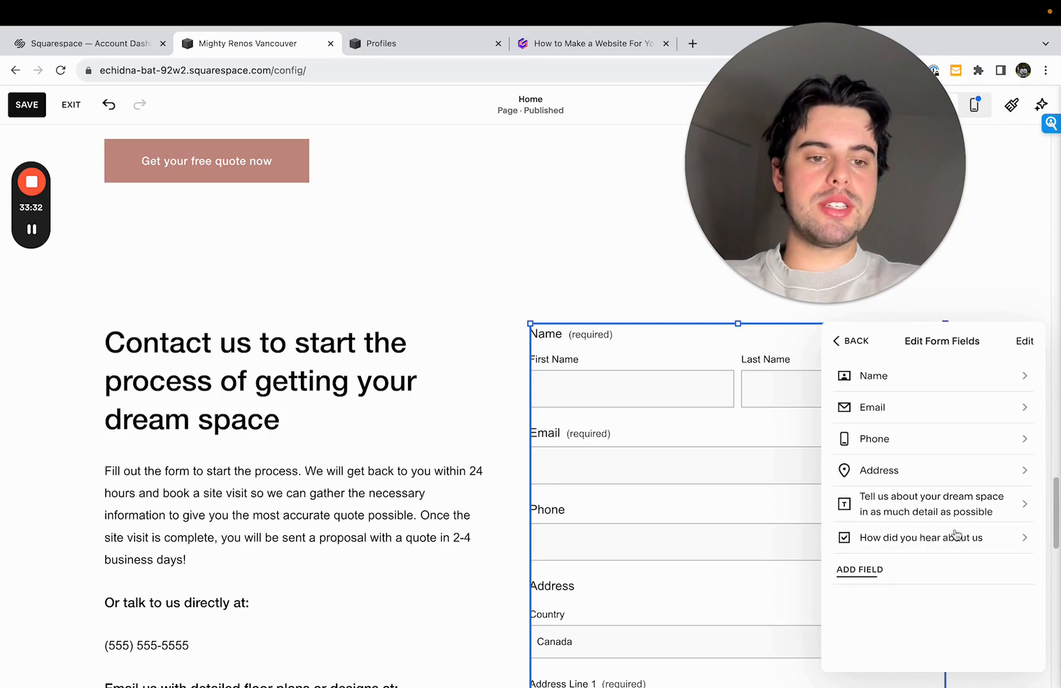
- Add another Checkbox field to the contact form and label it "My dream space is a new"
left_click(905, 572)
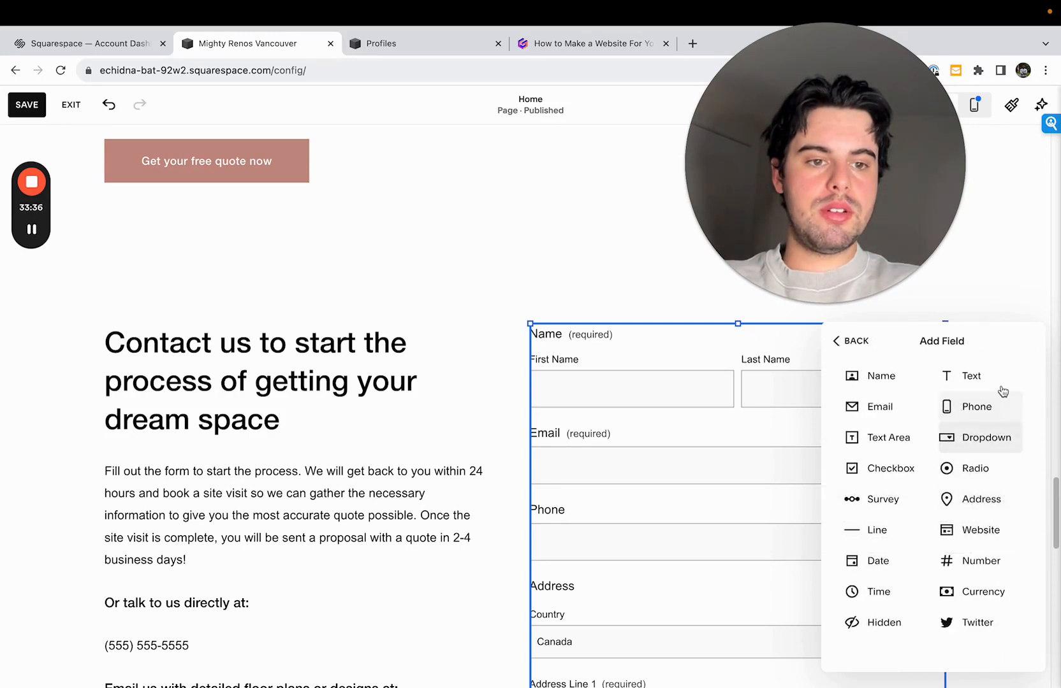
left_click(885, 472)
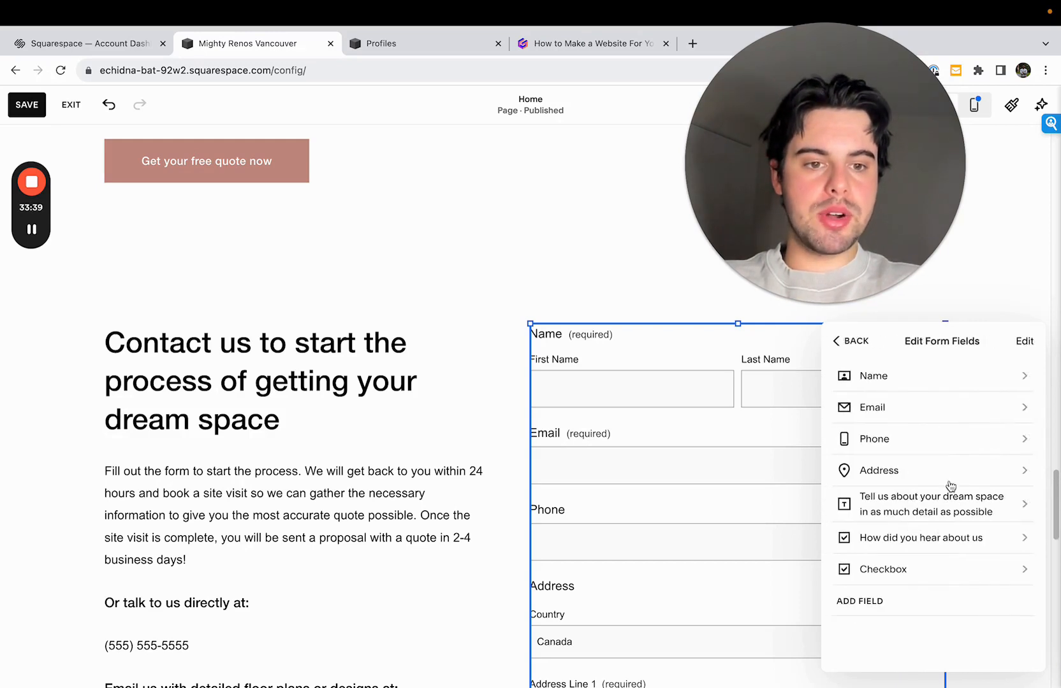
left_click(905, 573)
left_click(935, 388)
key("ctrl+a")
key("BackSpace")
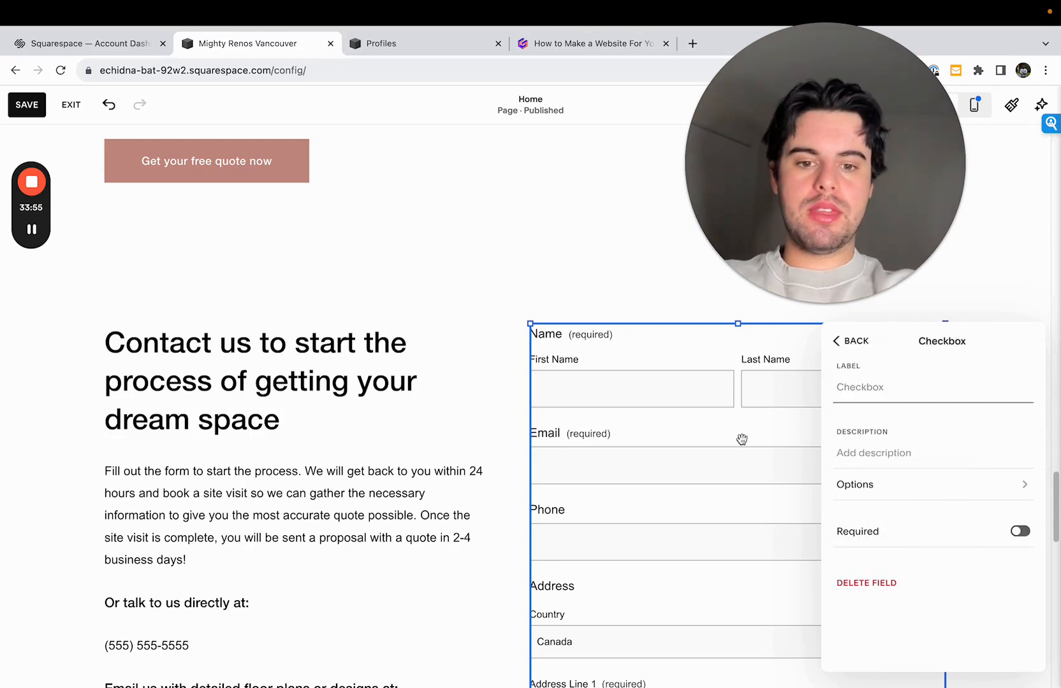
scroll(784, 471, "down", 1)
scroll(784, 471, "down", 1)
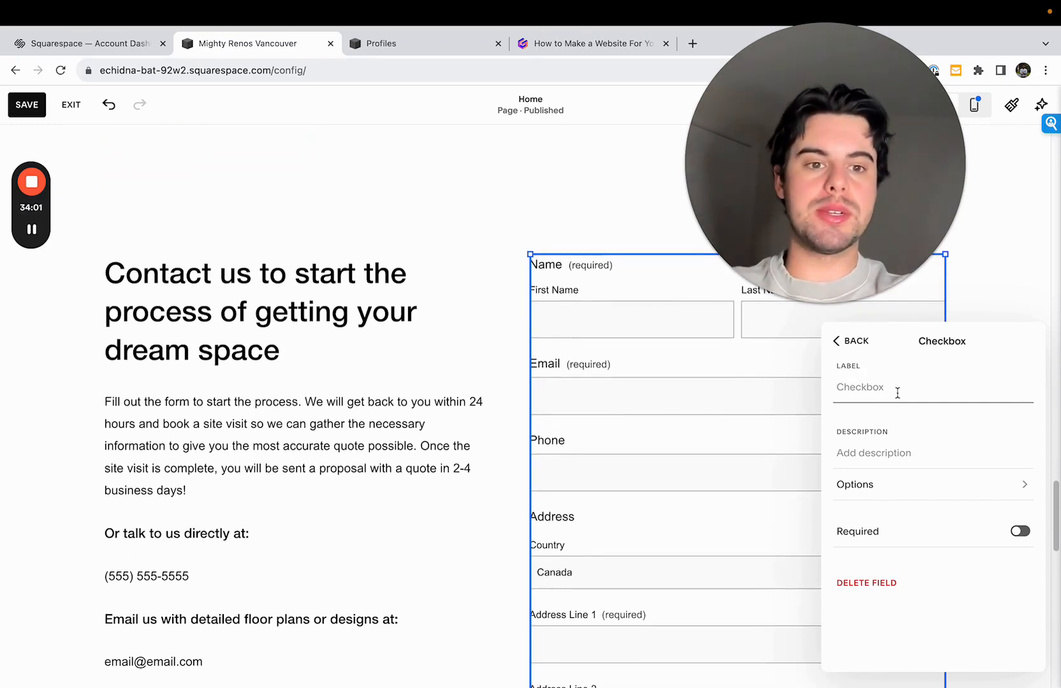
type("My dream space is a new")
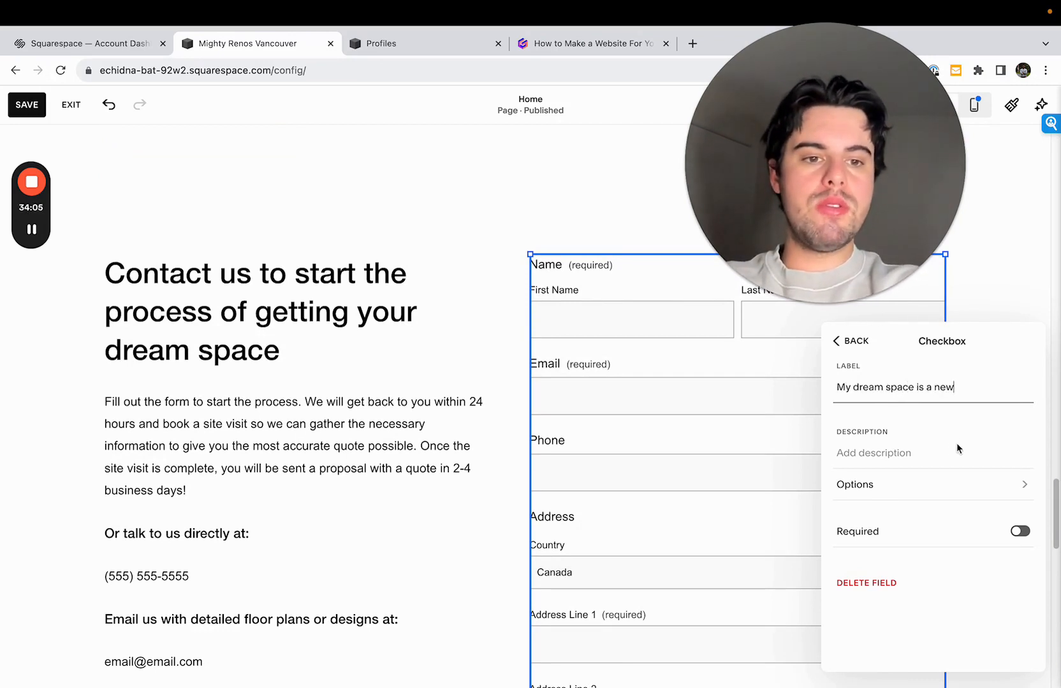
- Replace the two default options of the "My dream space is a new" checkbox with "Kitchen" and "Bathroom"
left_click(922, 492)
left_click(858, 343)
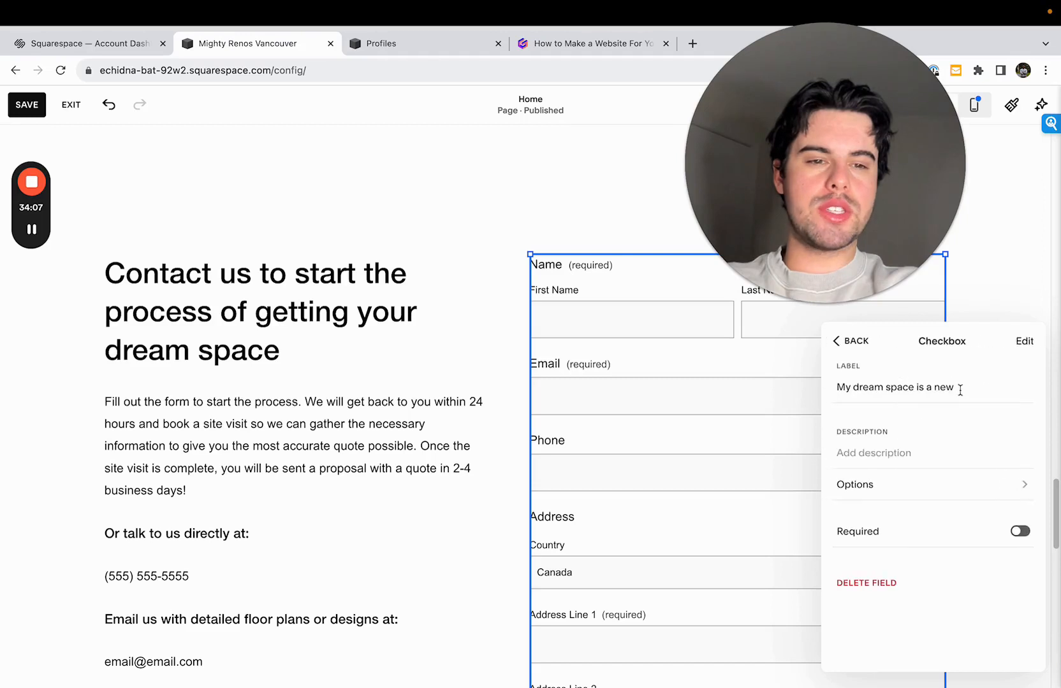
left_click(918, 495)
double_click(874, 369)
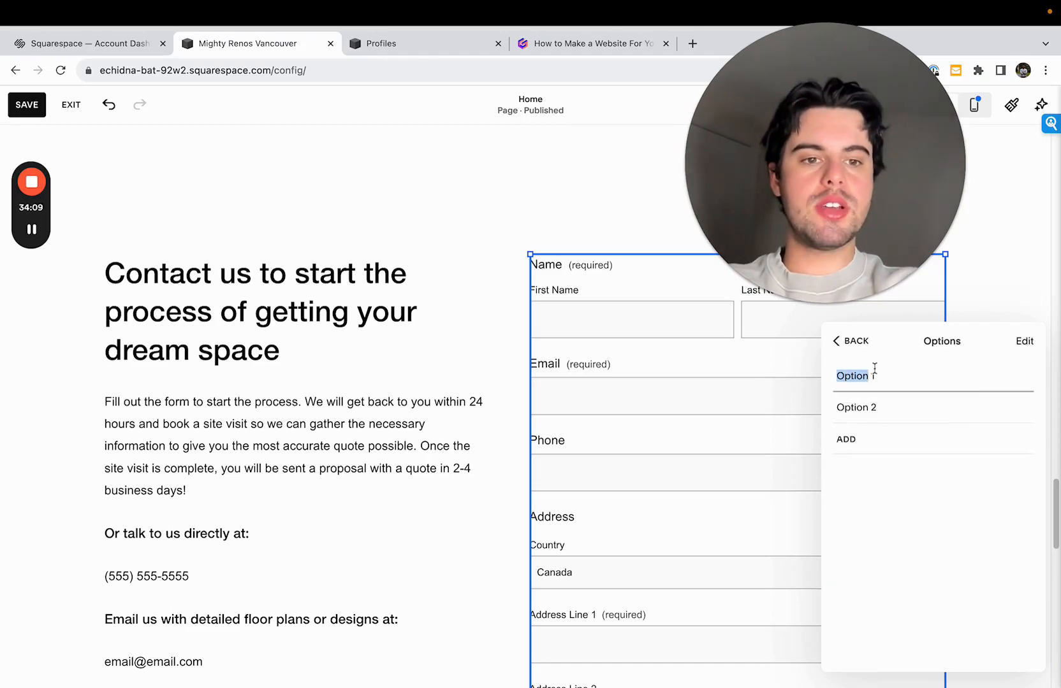
key("BackSpace")
type("Ki")
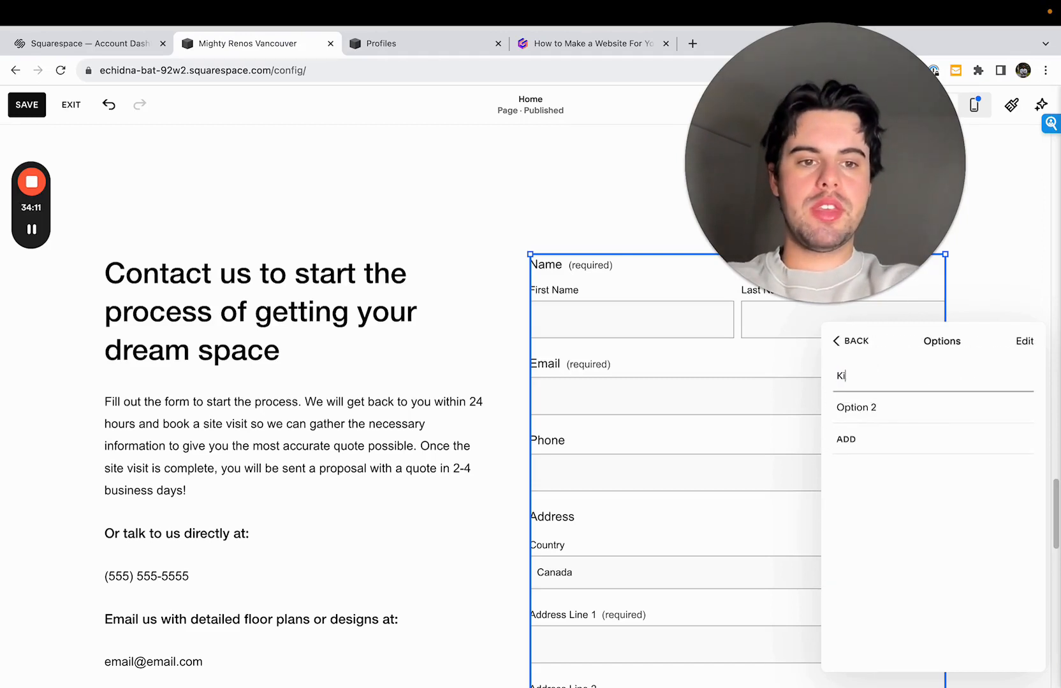
type("tchen")
left_click(869, 409)
double_click(869, 410)
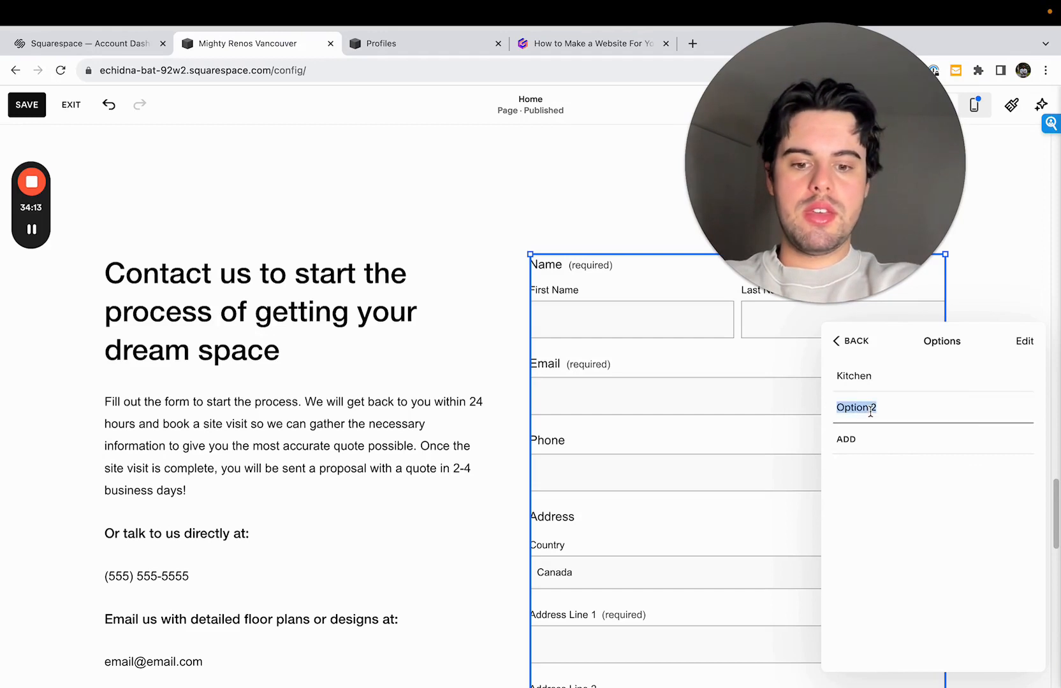
type("bat")
key("BackSpace")
key("BackSpace")
key("BackSpace")
key("BackSpace")
key("BackSpace")
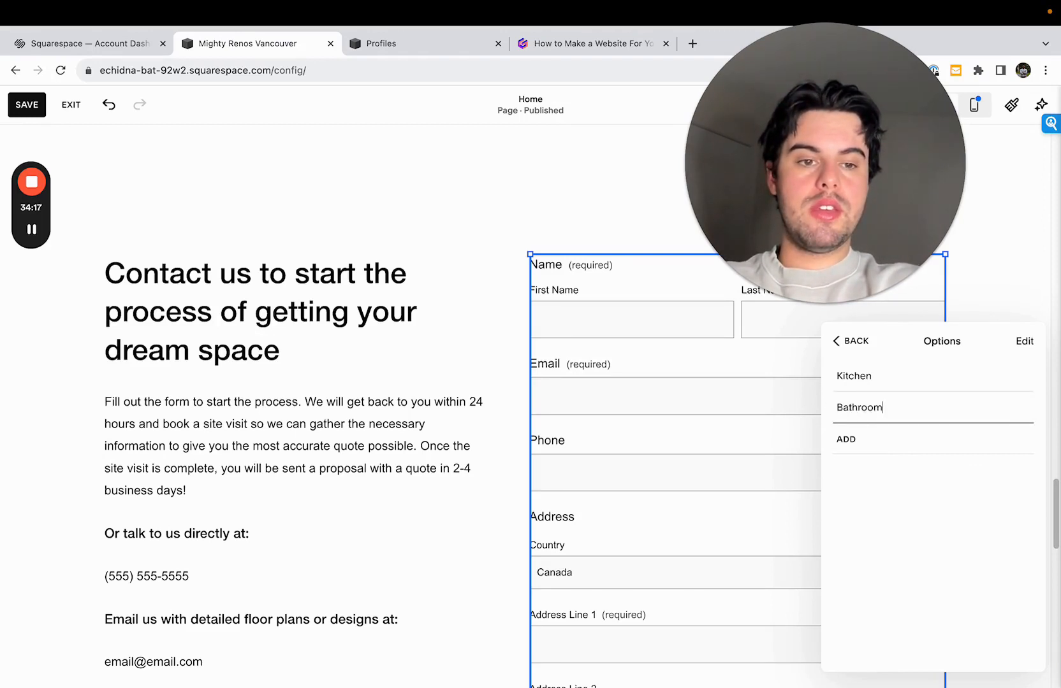
- Add the options "Laneway home" and "Full home reno" to the "My dream space is a new" checkbox and make the field required
left_click(854, 439)
type("Laneway")
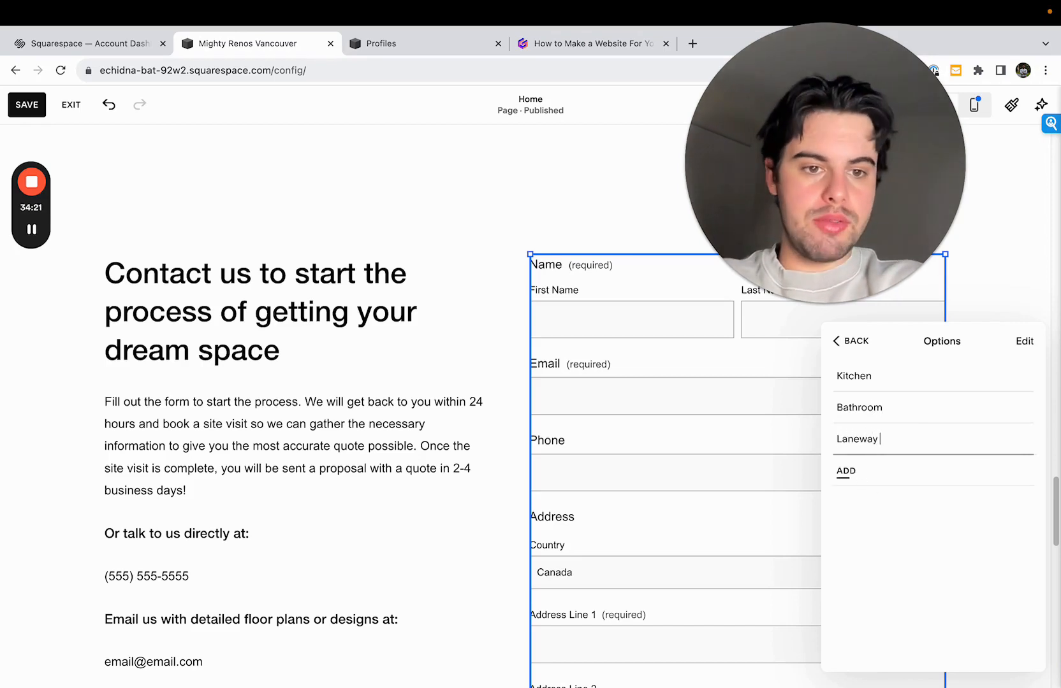
type(" Home")
left_click(873, 466)
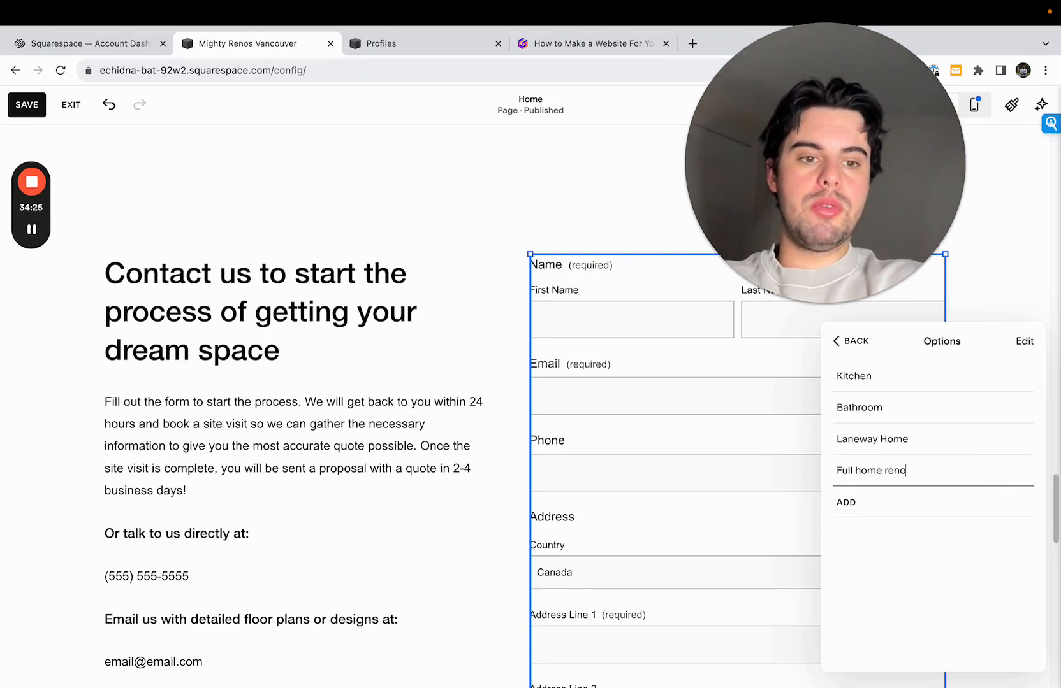
left_click(852, 503)
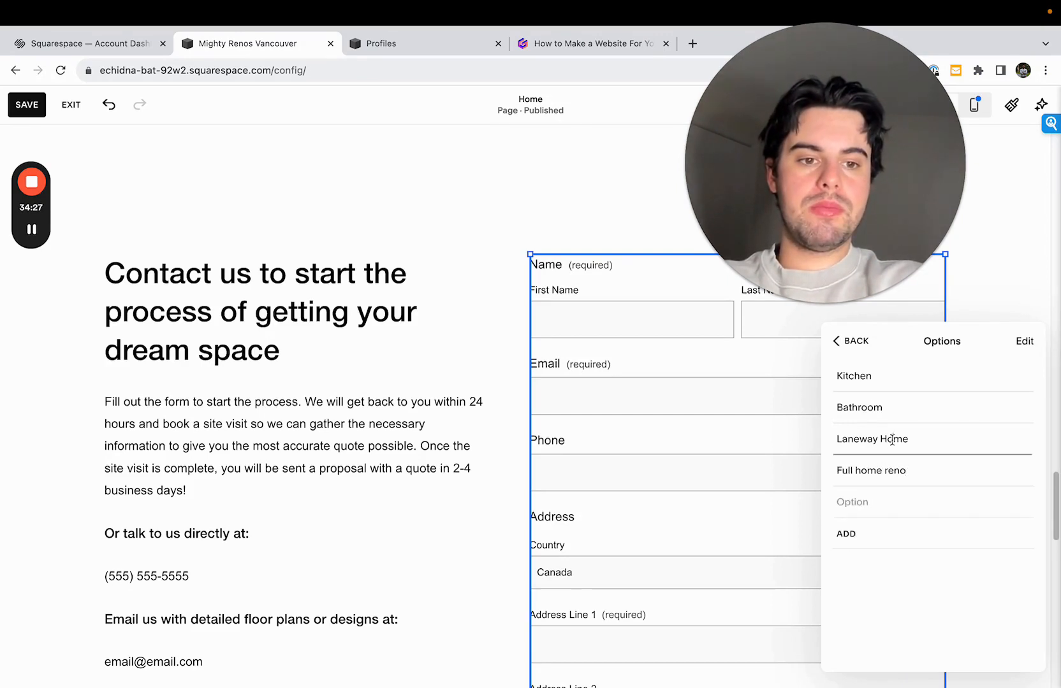
key("BackSpace")
type("h")
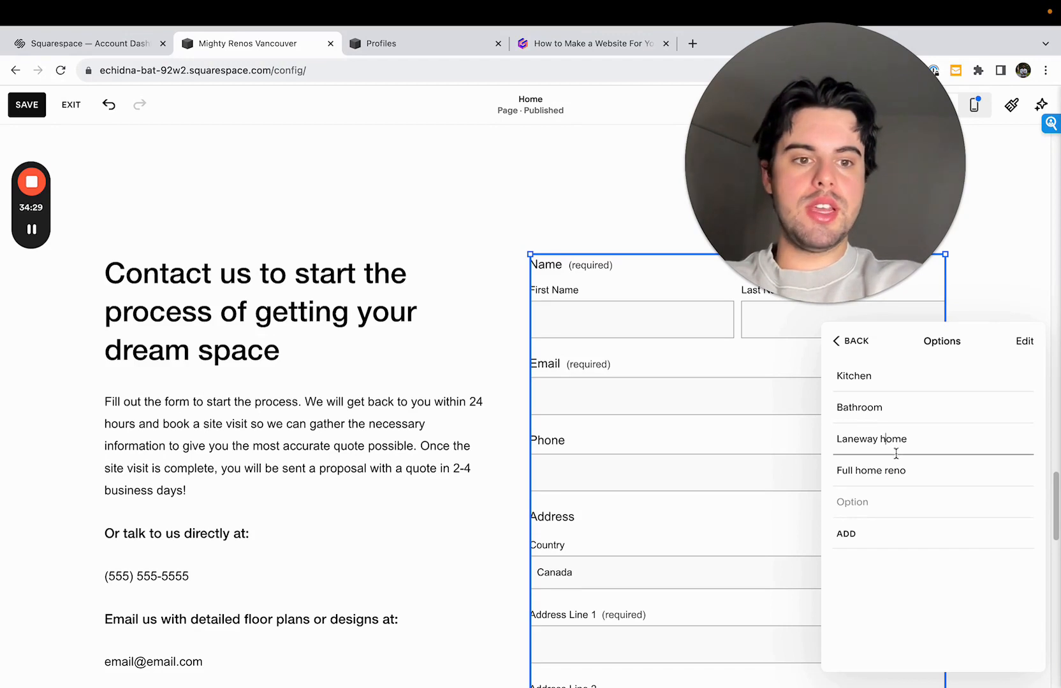
left_click(885, 499)
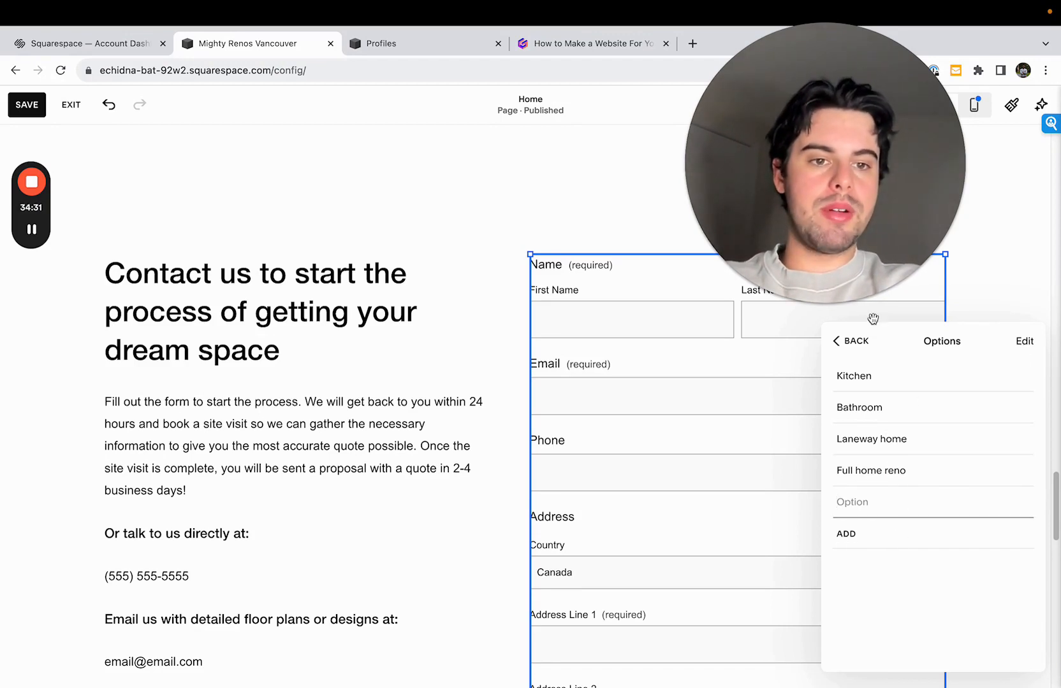
left_click(854, 343)
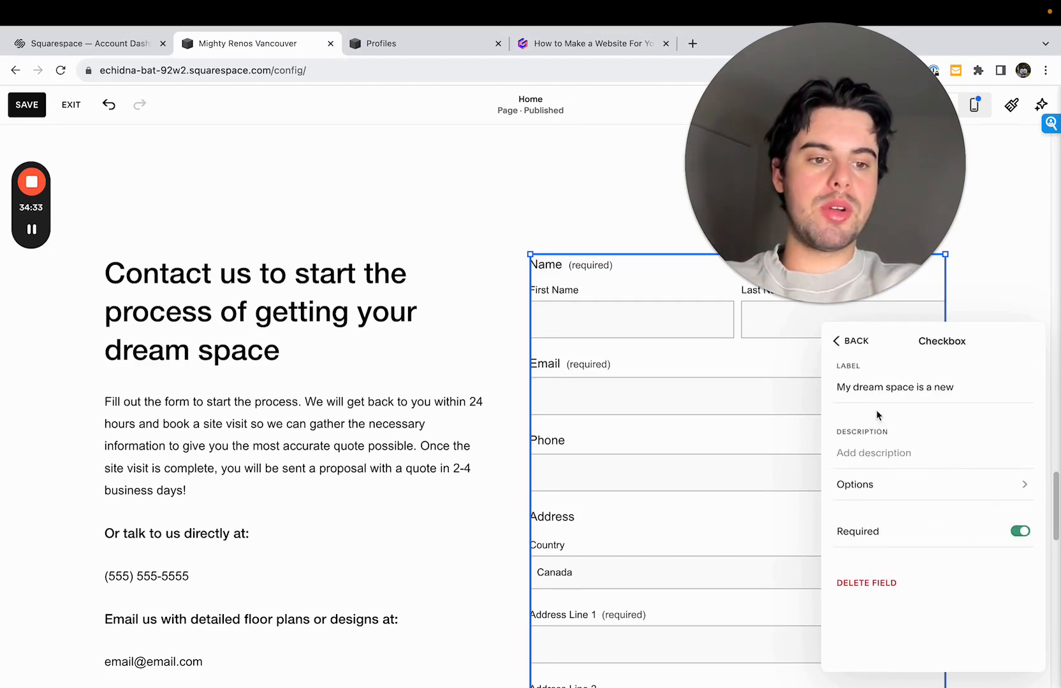
left_click(866, 345)
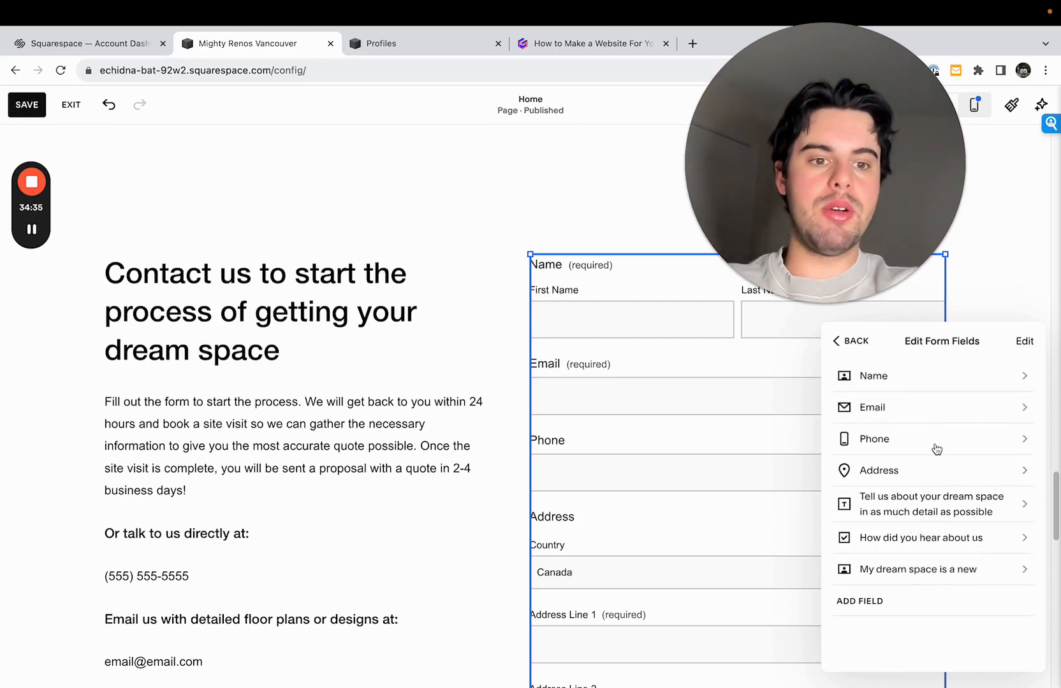
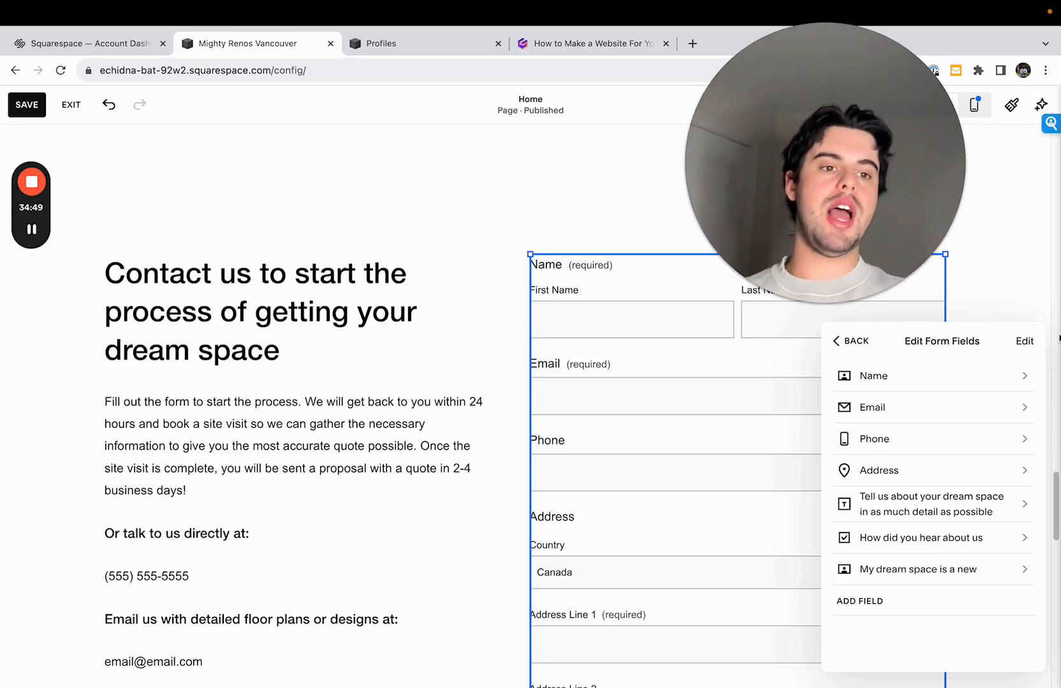
- Reorder the form fields so "My dream space is a new" comes directly before "How did you hear about us"
left_click(1024, 341)
left_click_drag(1024, 559, 1025, 583)
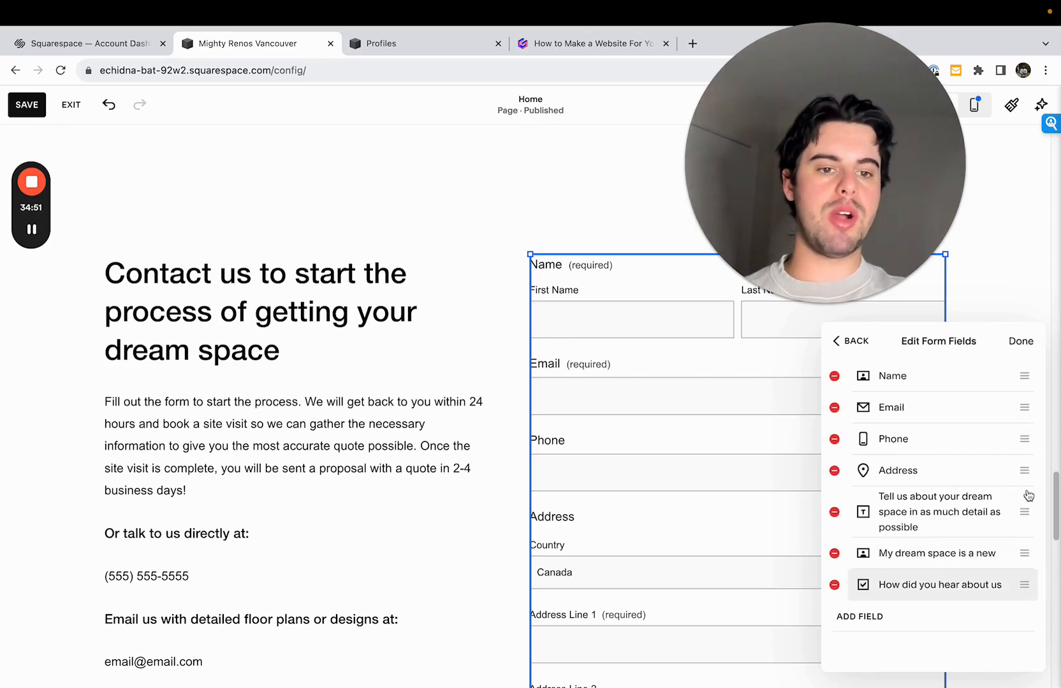
left_click(1020, 343)
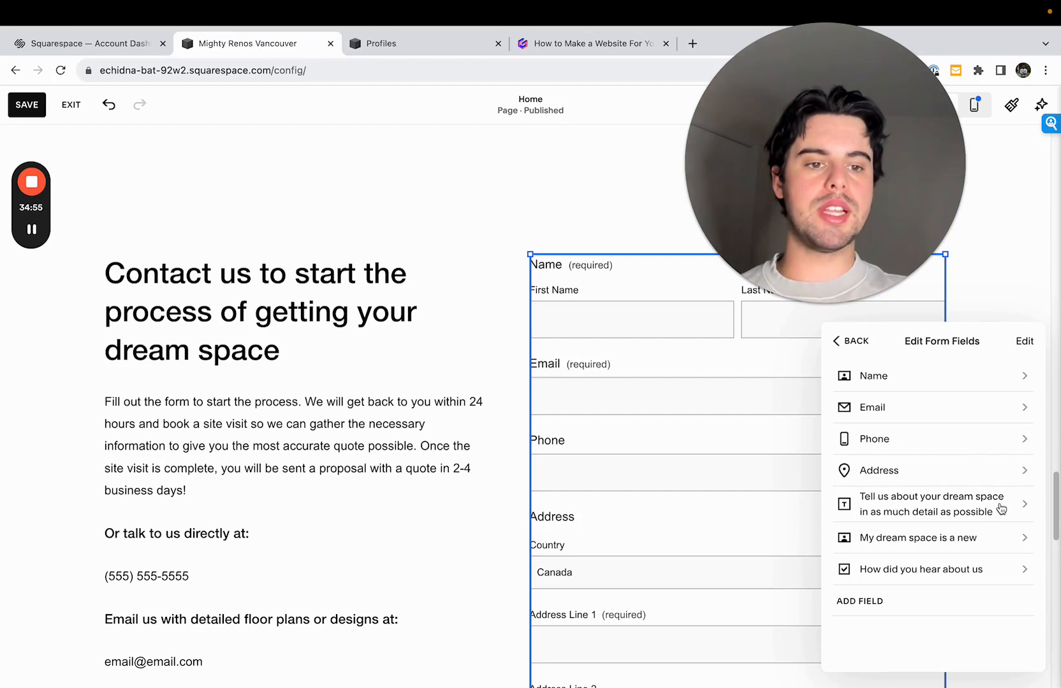
- Check the dream space message field's settings and make the Address field required
left_click(999, 507)
left_click(854, 341)
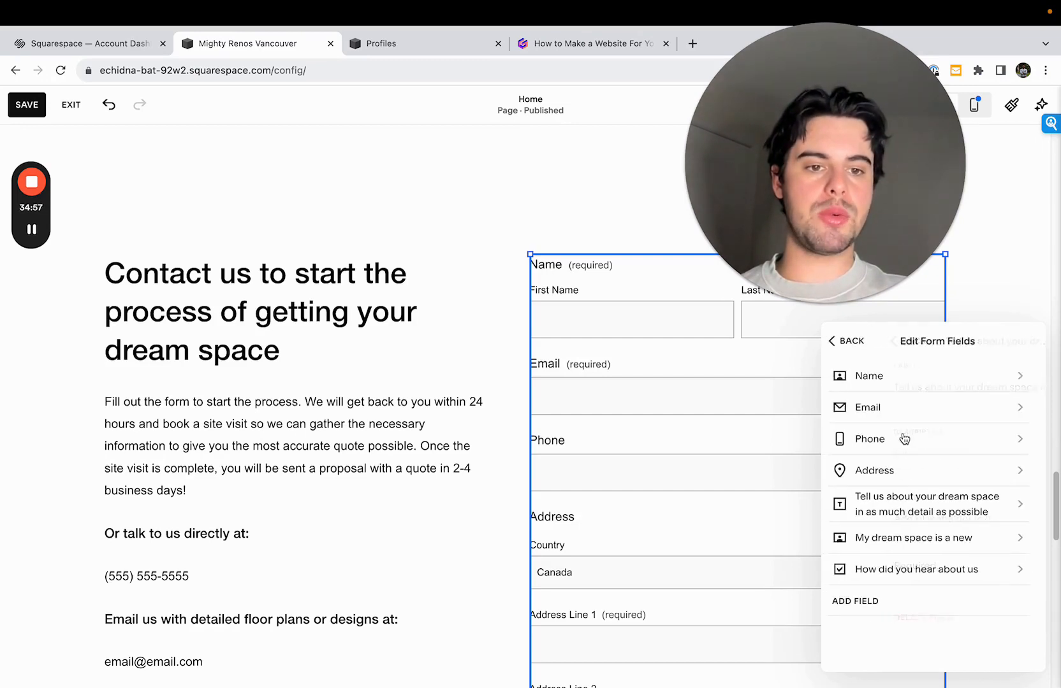
left_click(916, 477)
left_click(1020, 500)
left_click(844, 342)
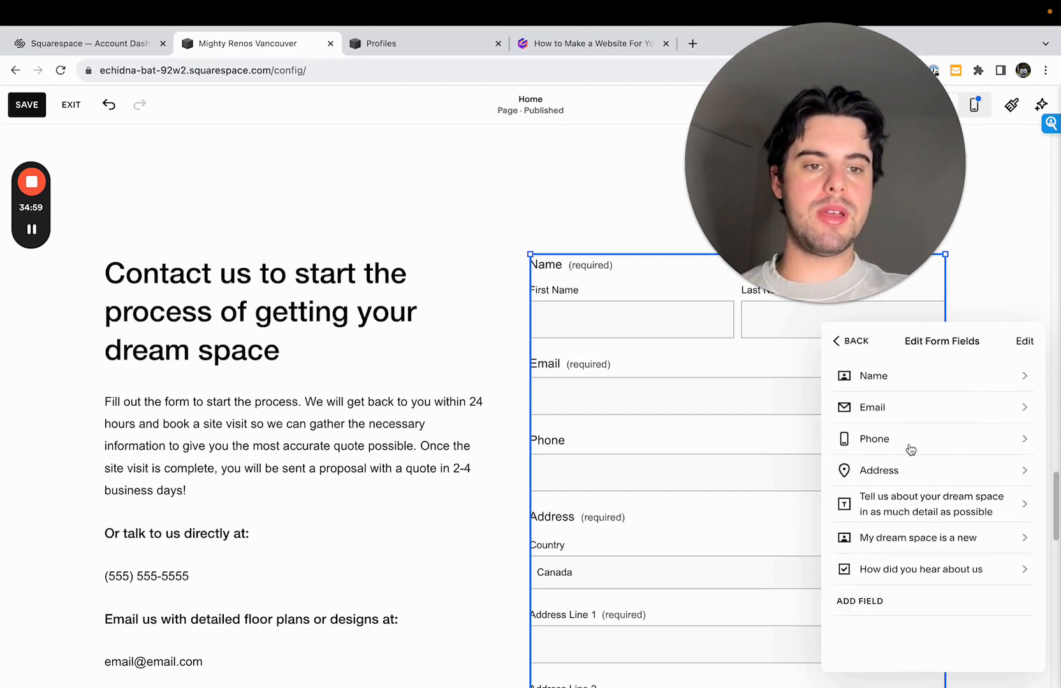
- Make the Phone field required and check the settings of the Email and Name fields
left_click(912, 446)
left_click(975, 526)
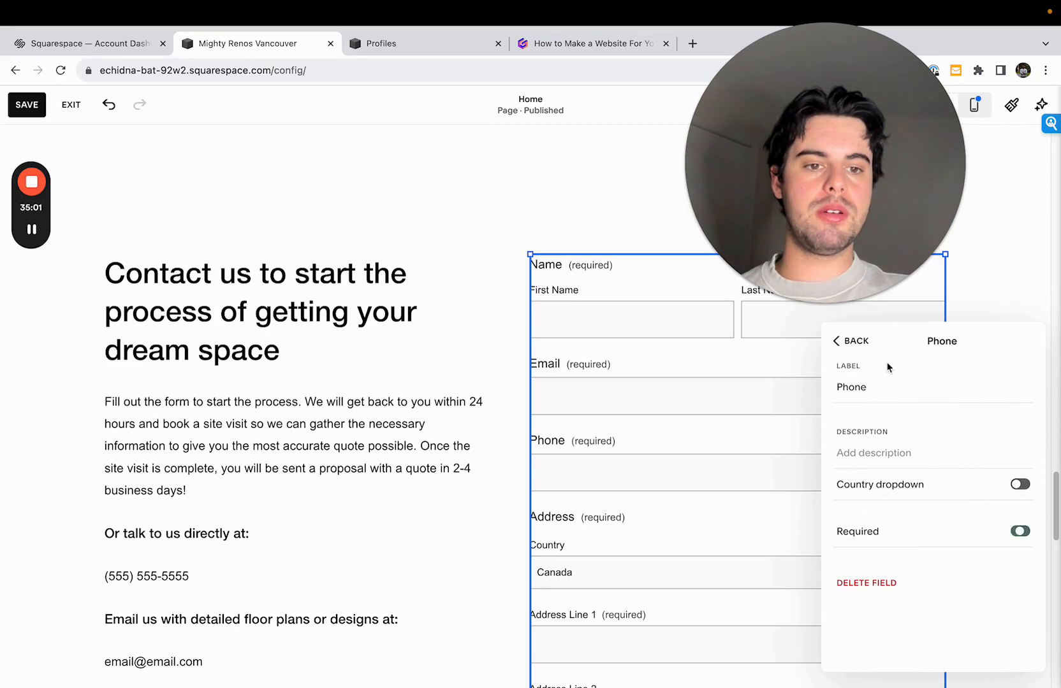
left_click(857, 343)
left_click(934, 412)
left_click(854, 342)
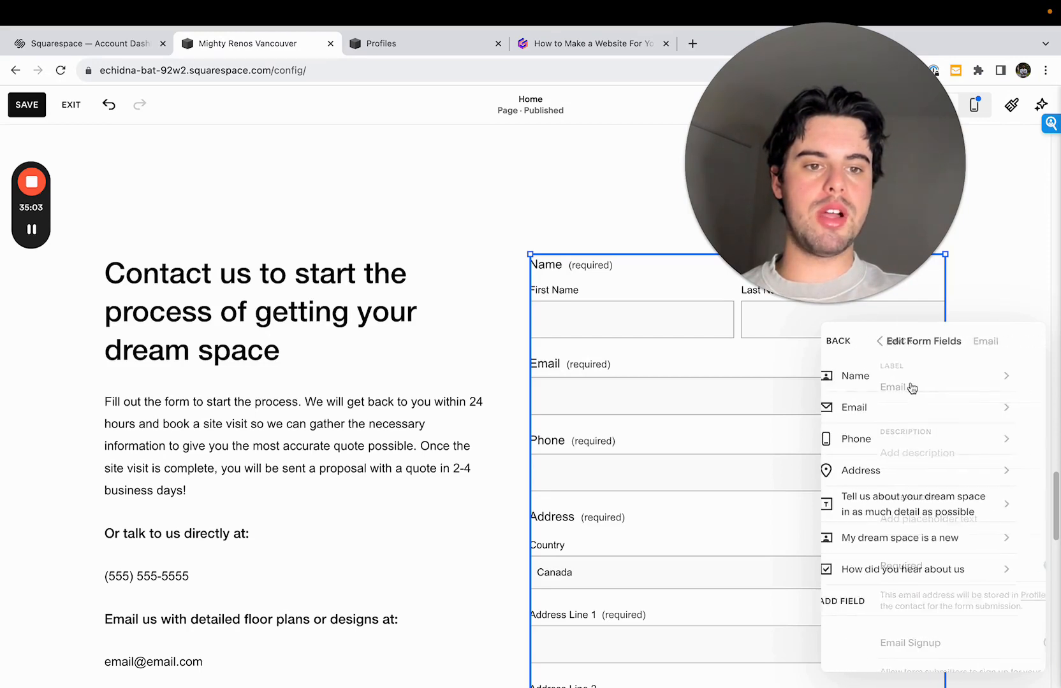
left_click(912, 378)
left_click(837, 343)
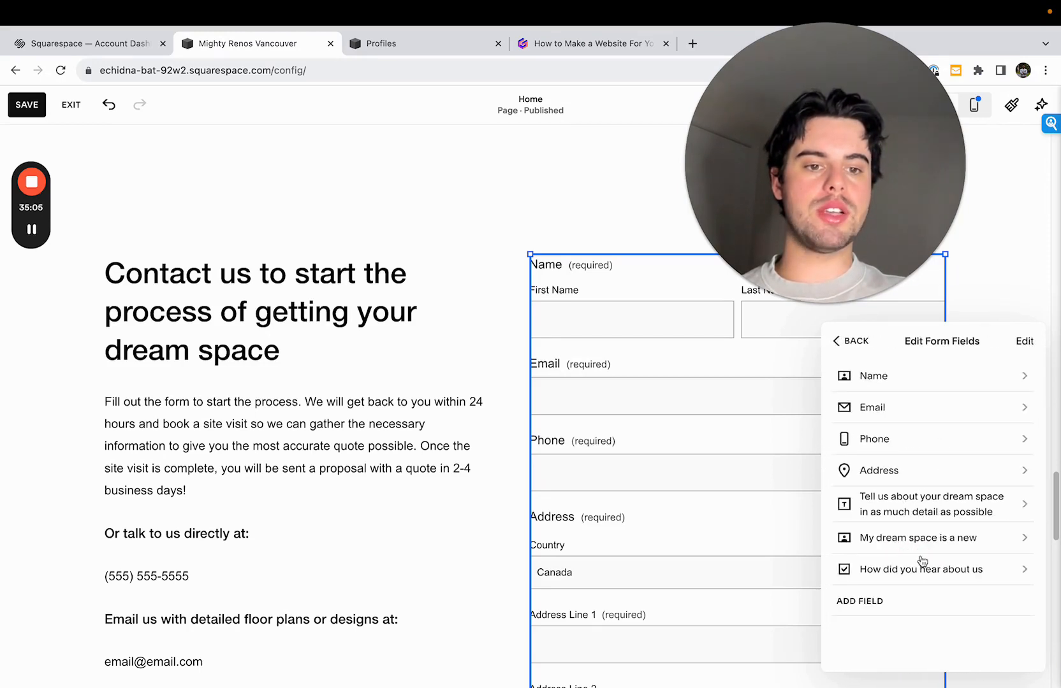
- Add another Checkbox field to the contact form and label it "Approximate Budget"
left_click(889, 600)
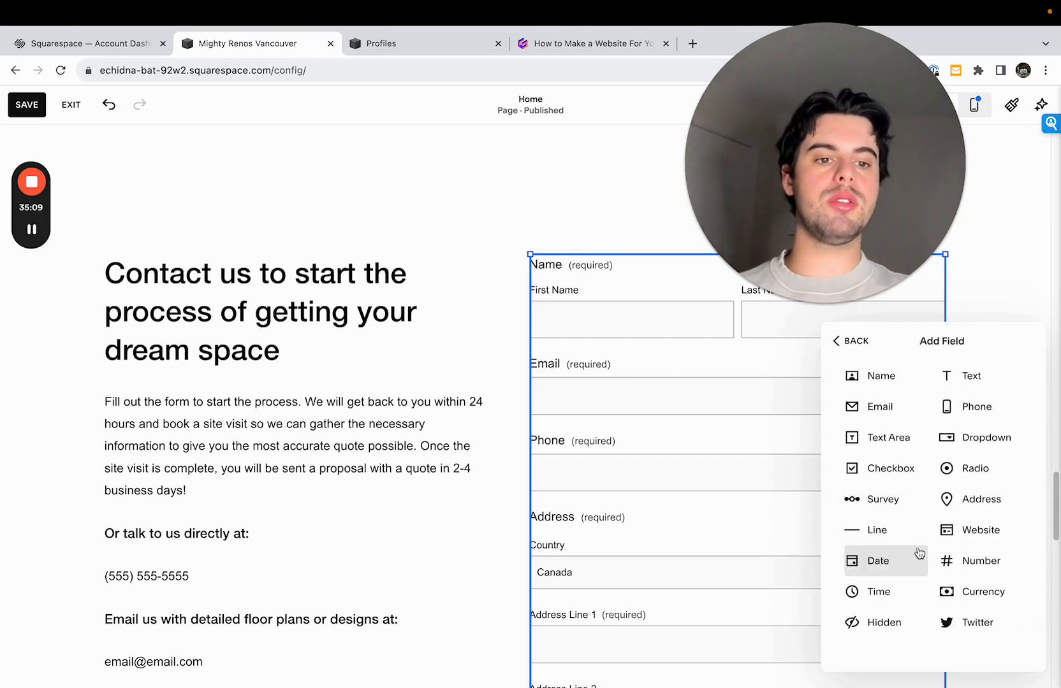
left_click(899, 477)
left_click(909, 599)
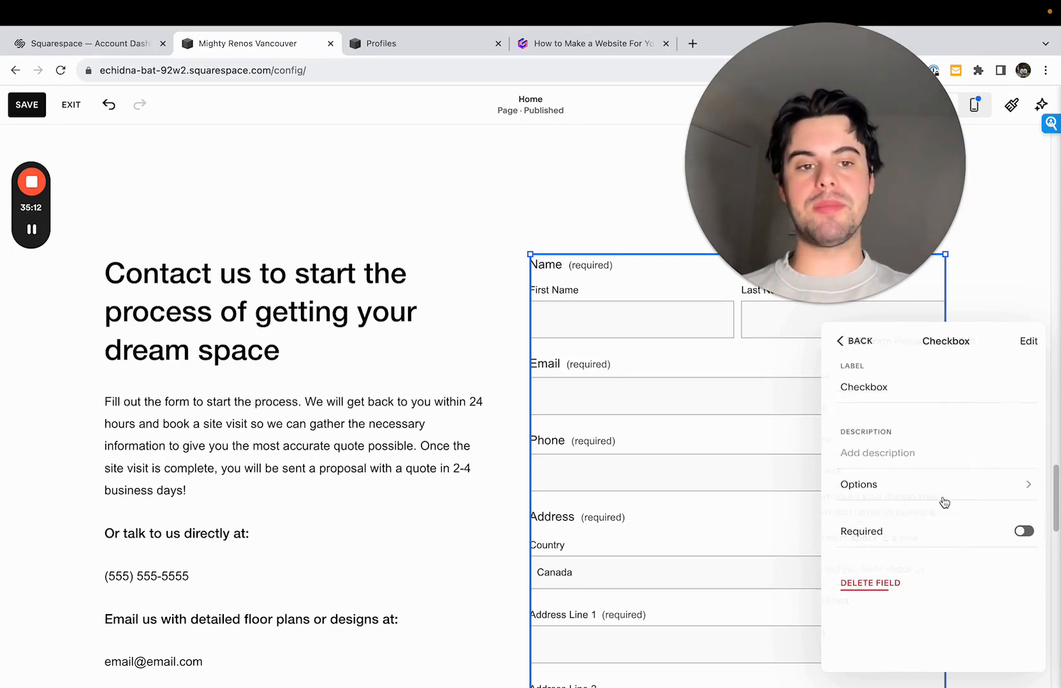
double_click(939, 394)
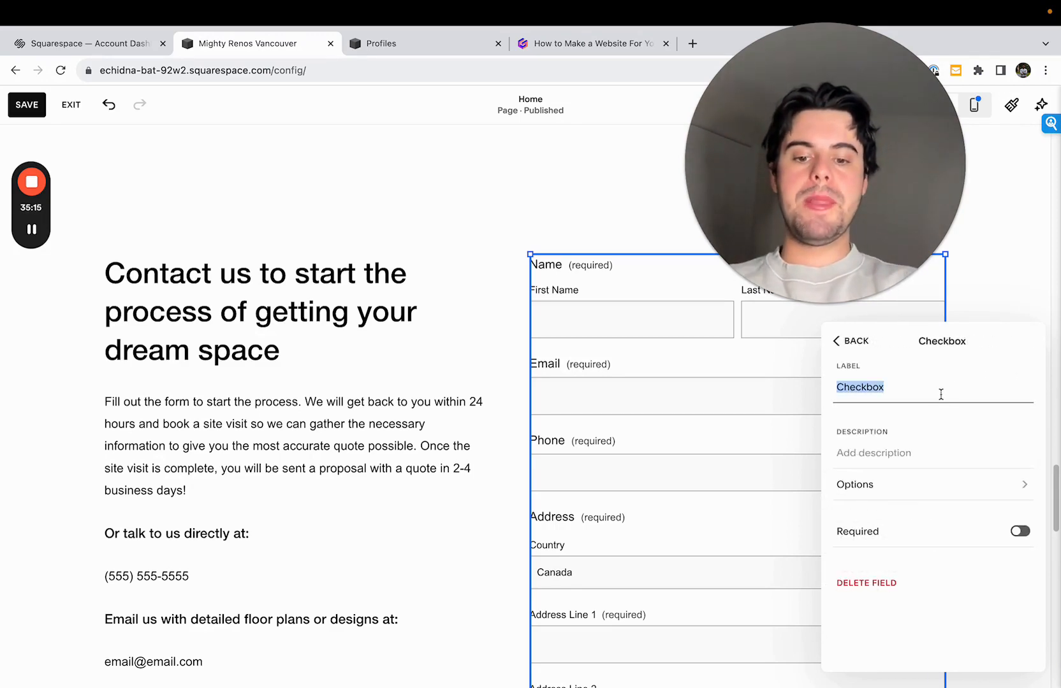
type("Budget")
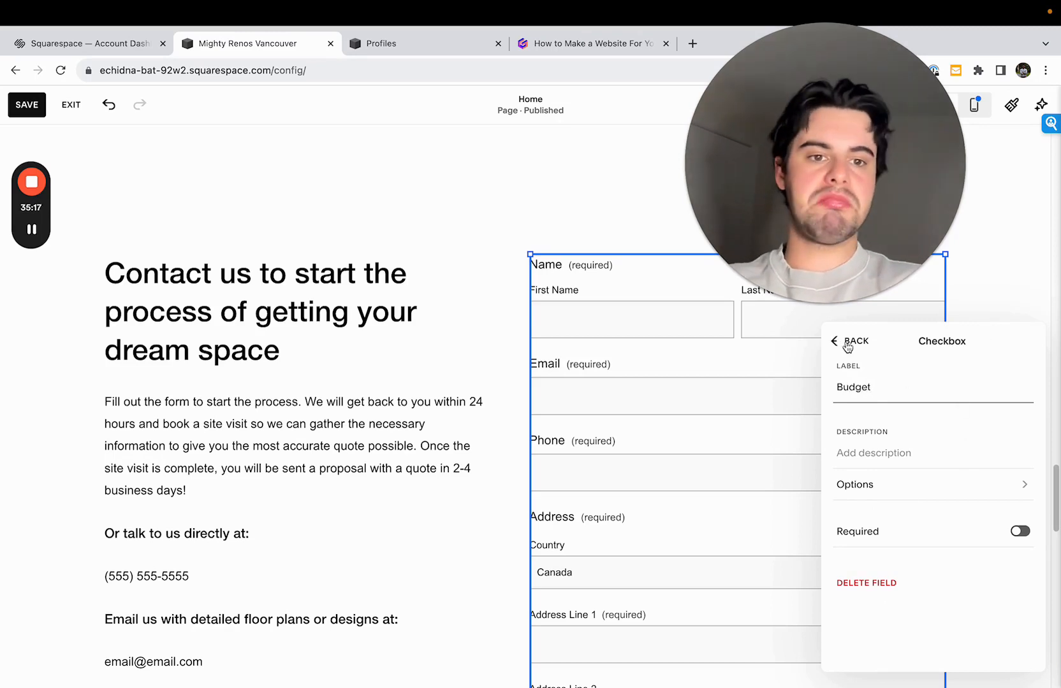
double_click(877, 388)
type("Appr")
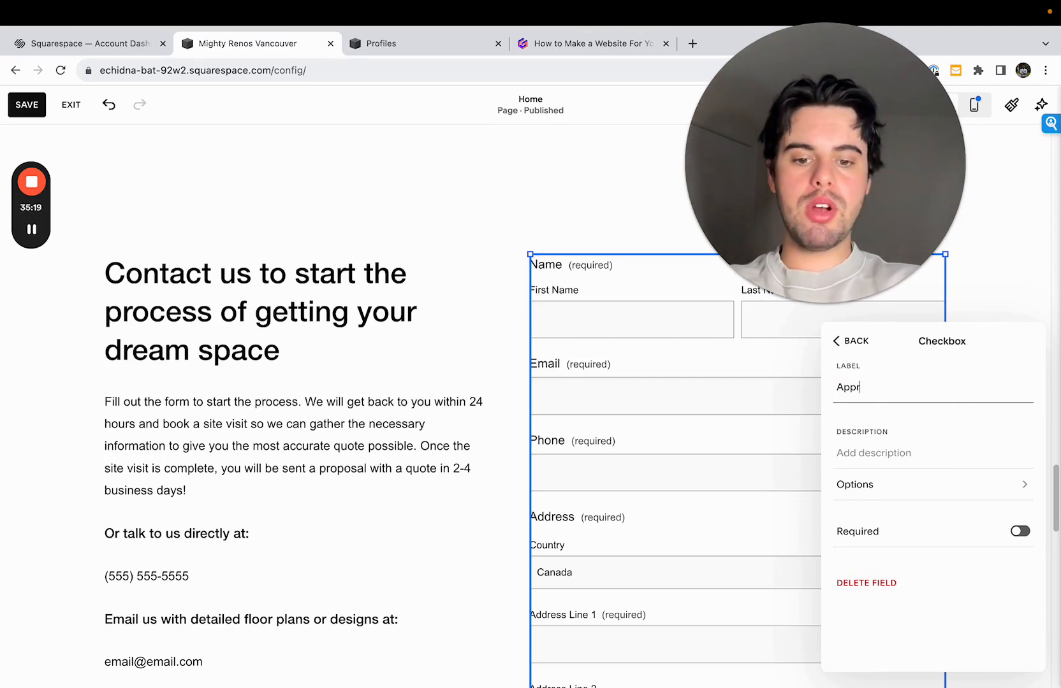
type("oximate Budget")
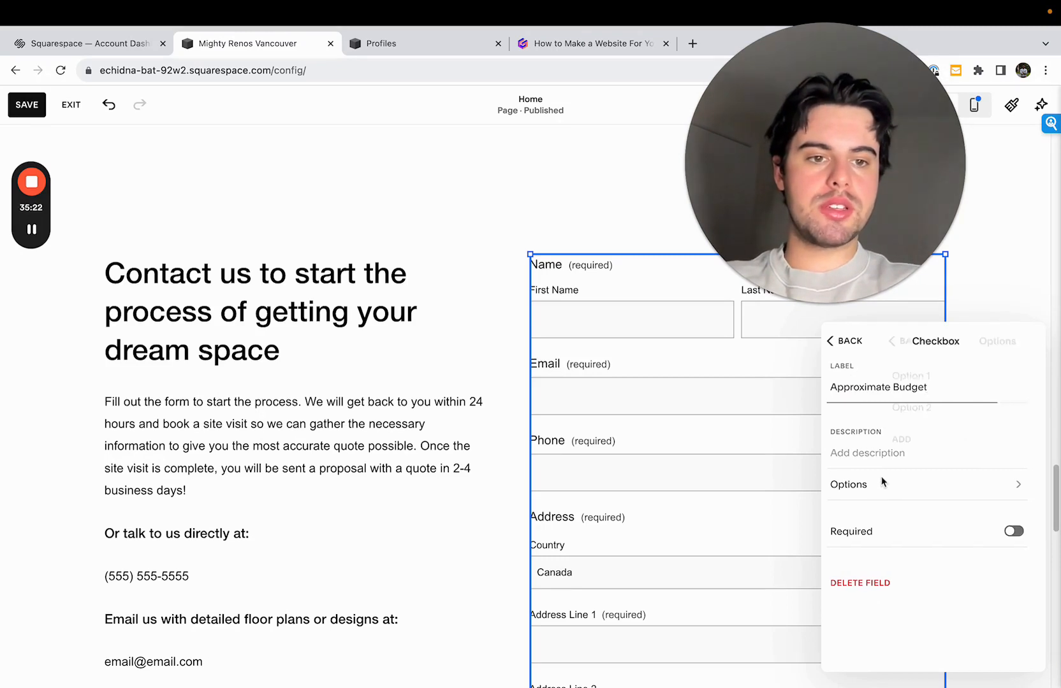
- Replace the two default options of the "Approximate Budget" checkbox with "<$20,000" and "$20k-$100k"
left_click(880, 485)
triple_click(895, 373)
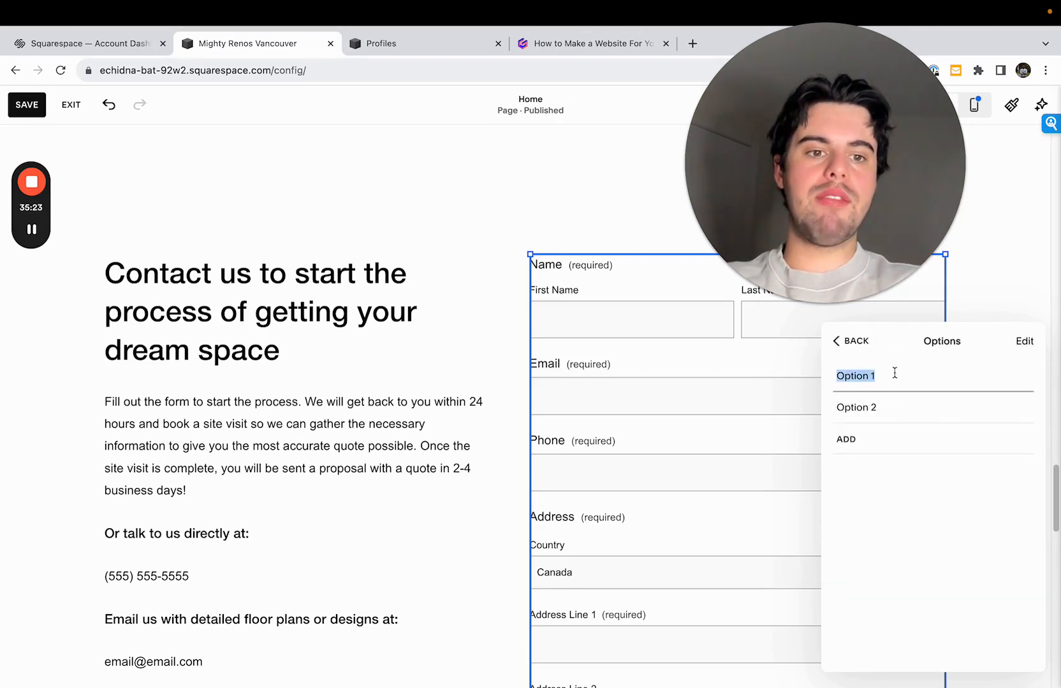
key("BackSpace")
type("$")
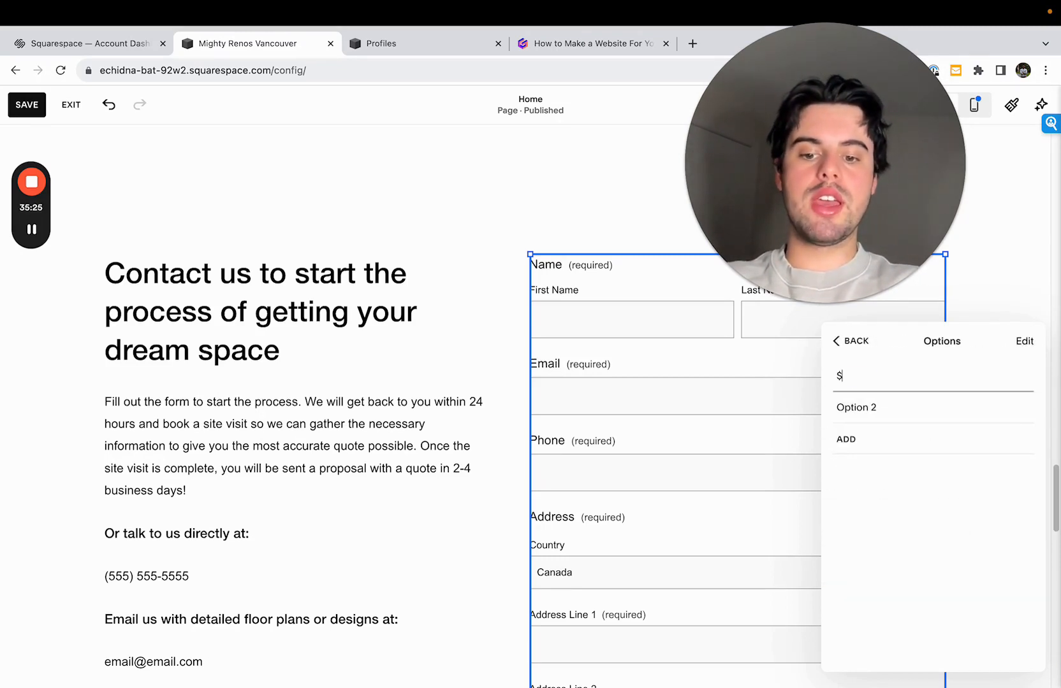
key("BackSpace")
key("BackSpace")
type("<")
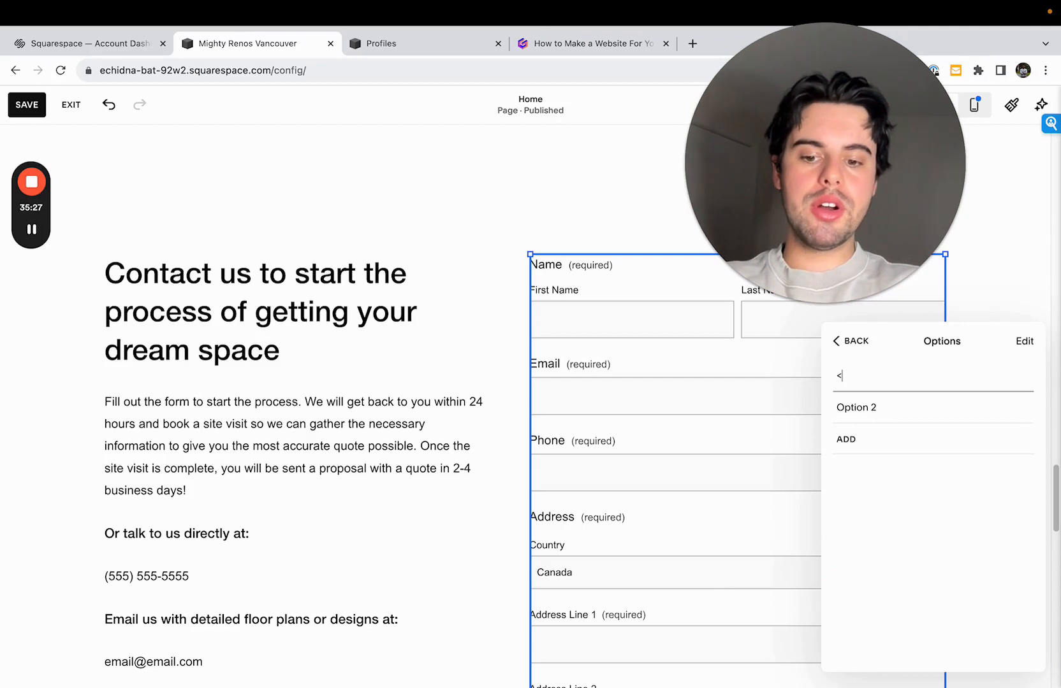
type("$2")
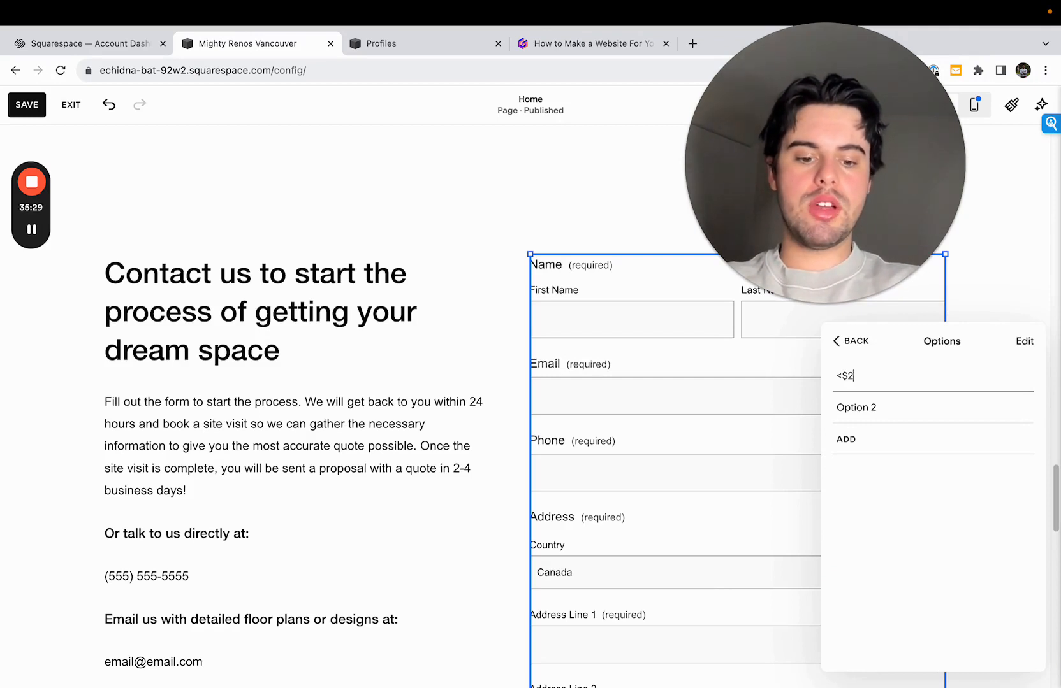
type("0,000")
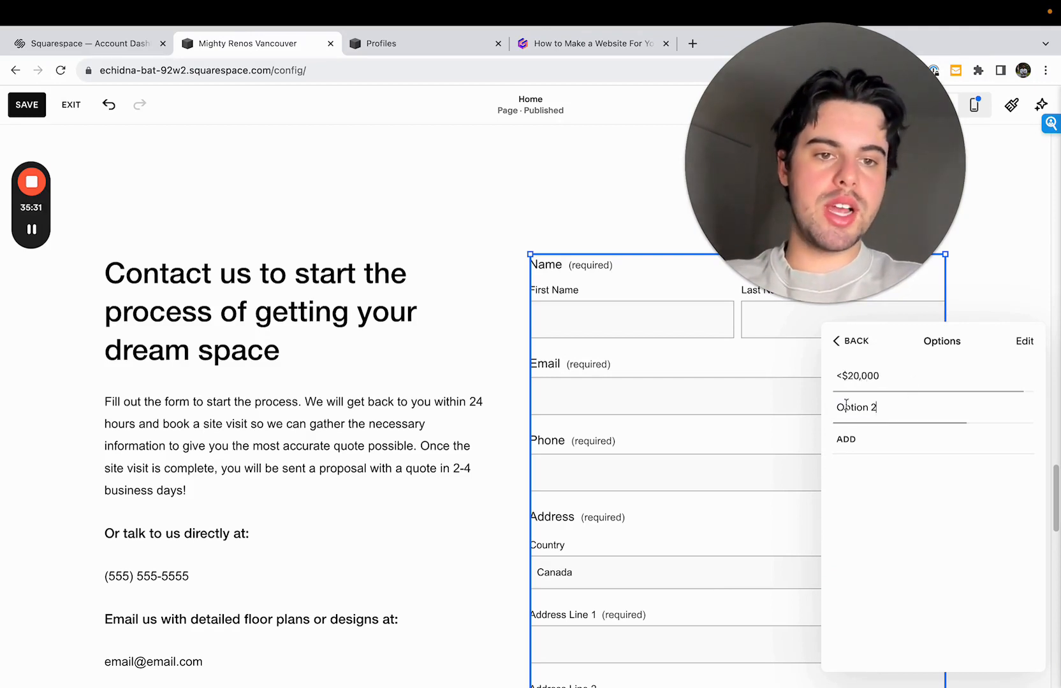
key("Tab")
type("$")
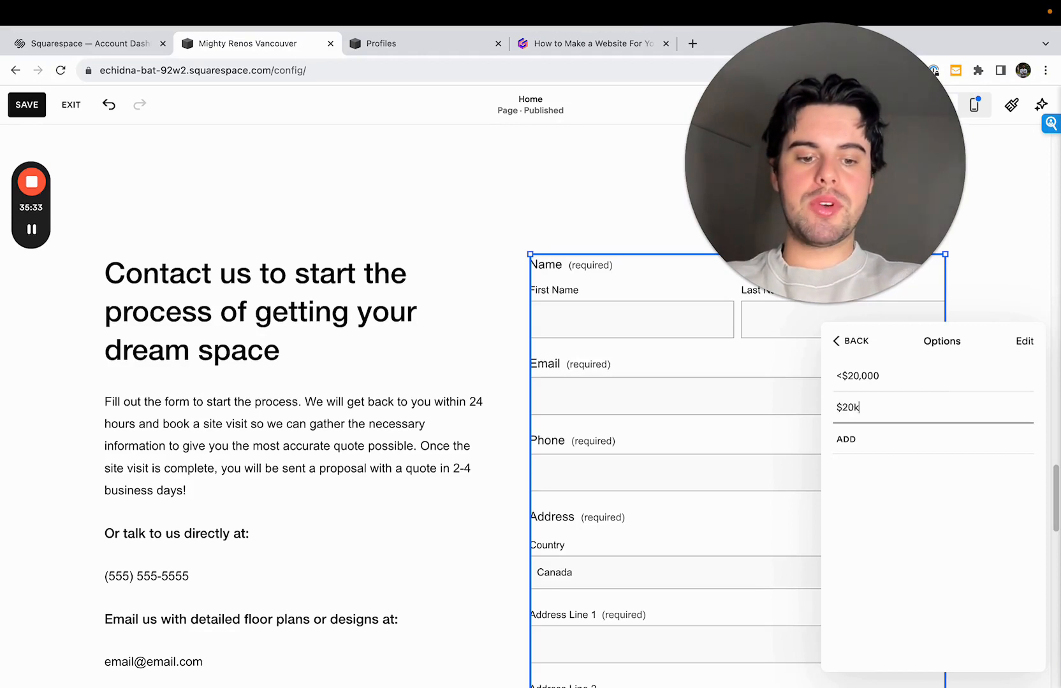
type("20k-$100k")
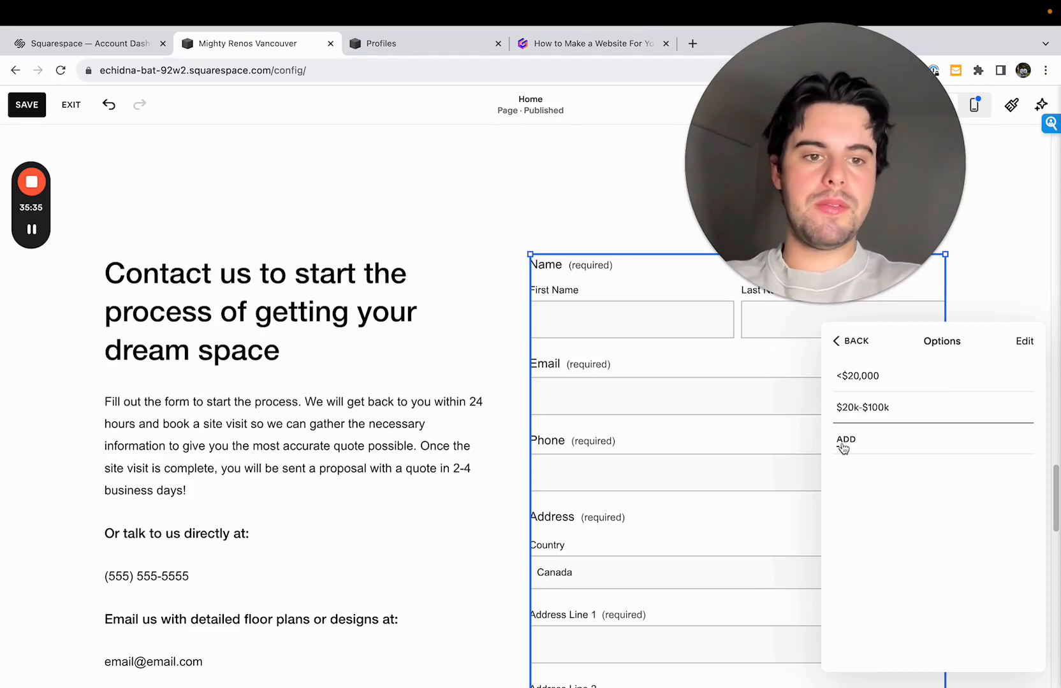
- Add the options "$100k-$500k", "$500k-$1M" and "$1M-$5M" to the "Approximate Budget" checkbox
left_click(844, 441)
type("$100k-$500k")
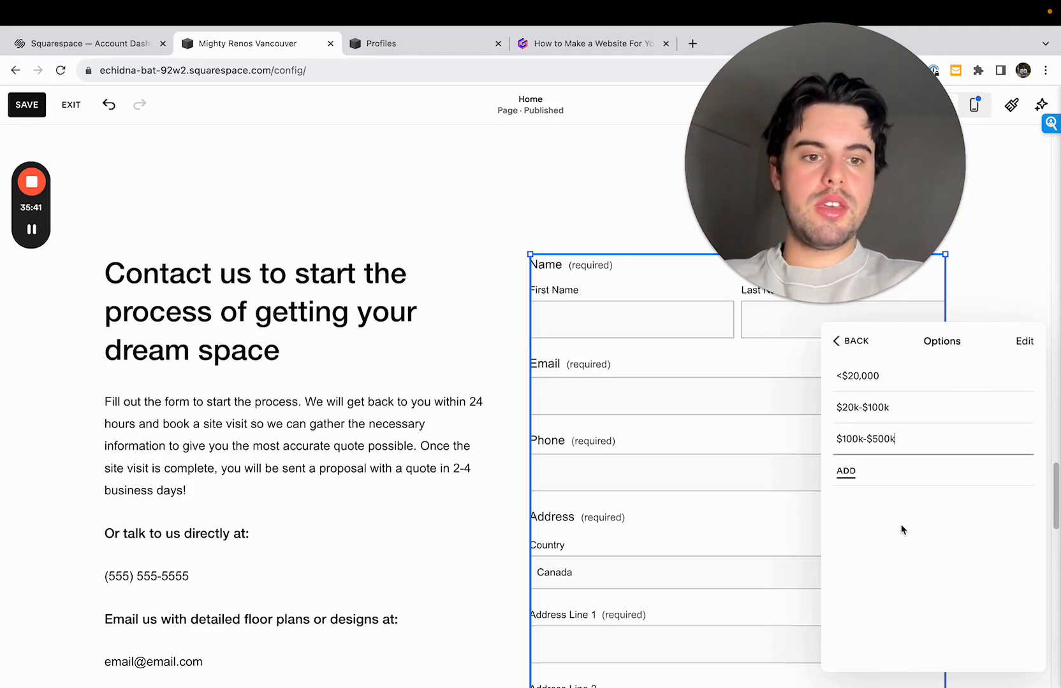
left_click(922, 477)
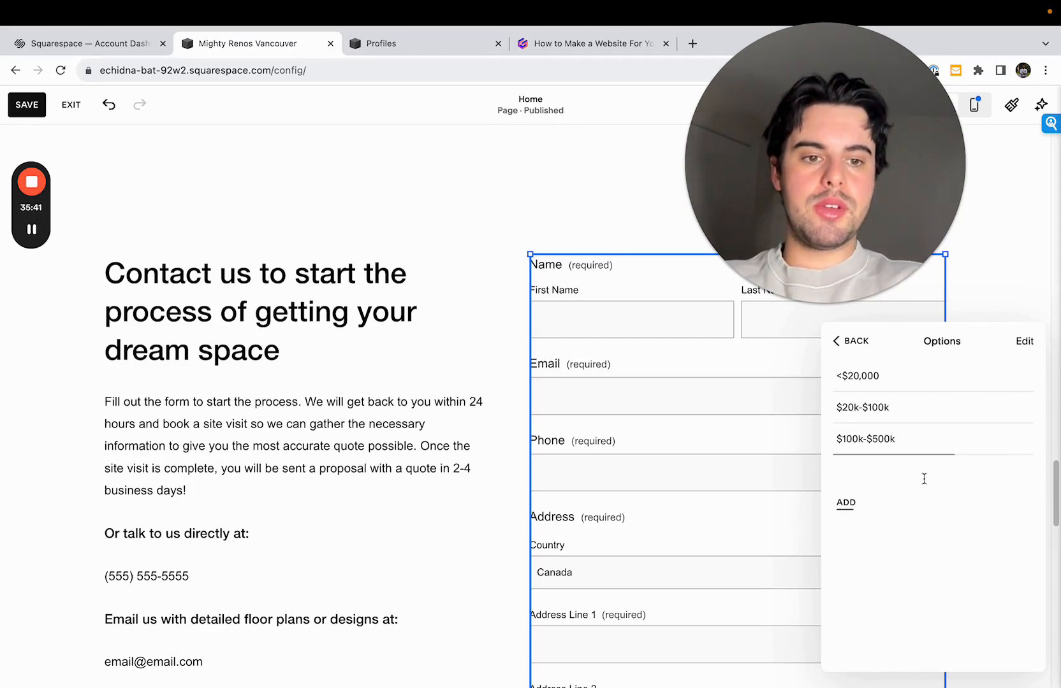
type("$500k-$1M")
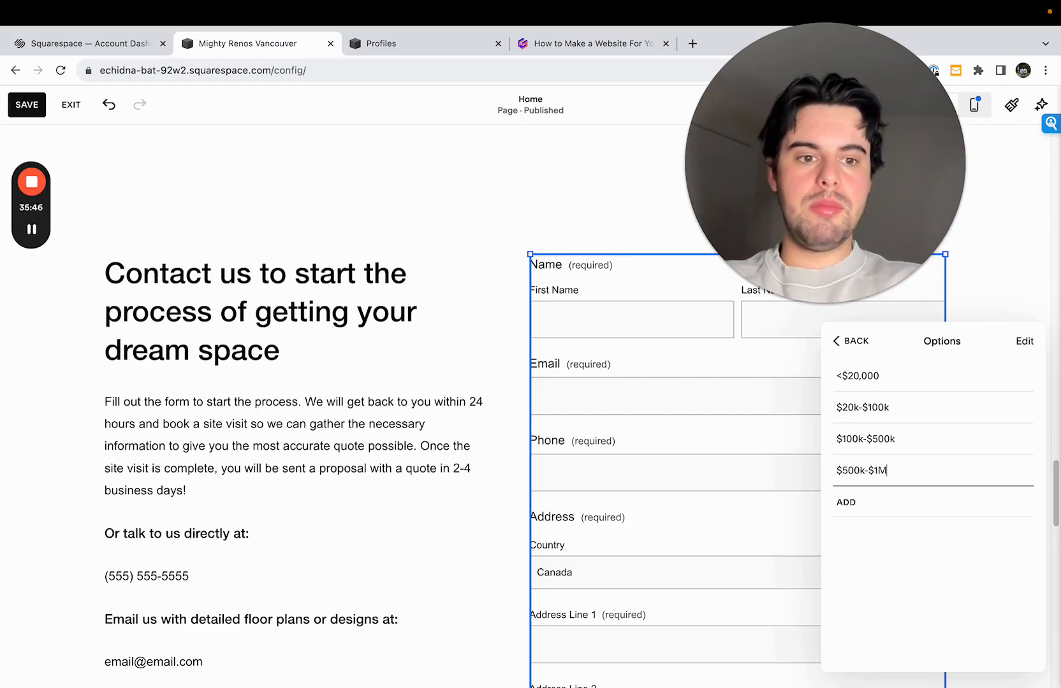
left_click(921, 508)
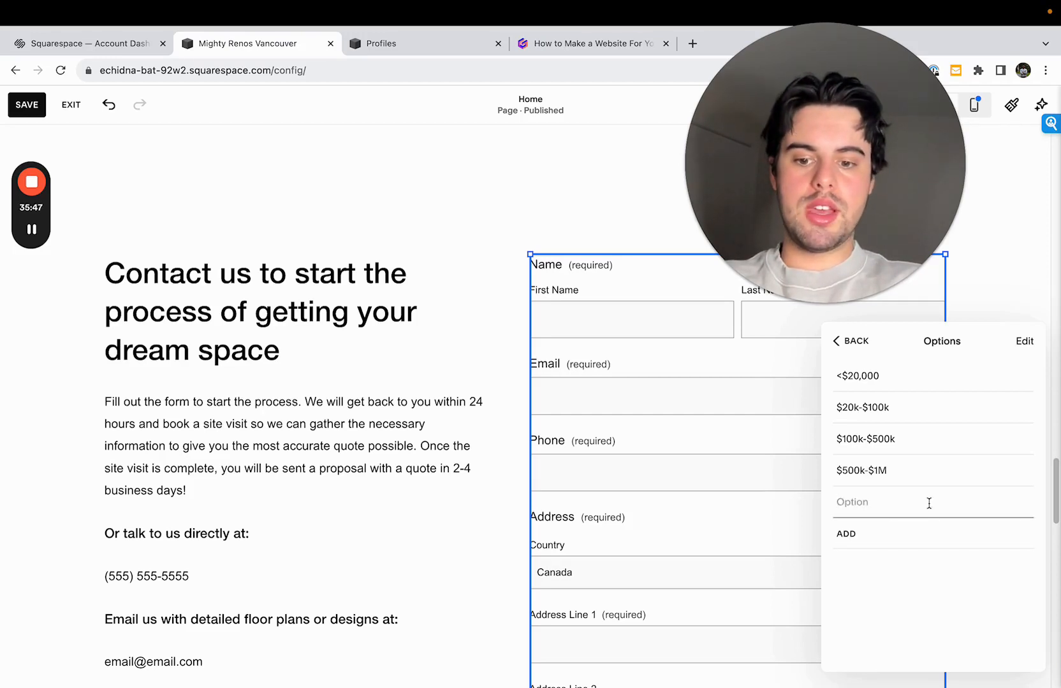
type("$")
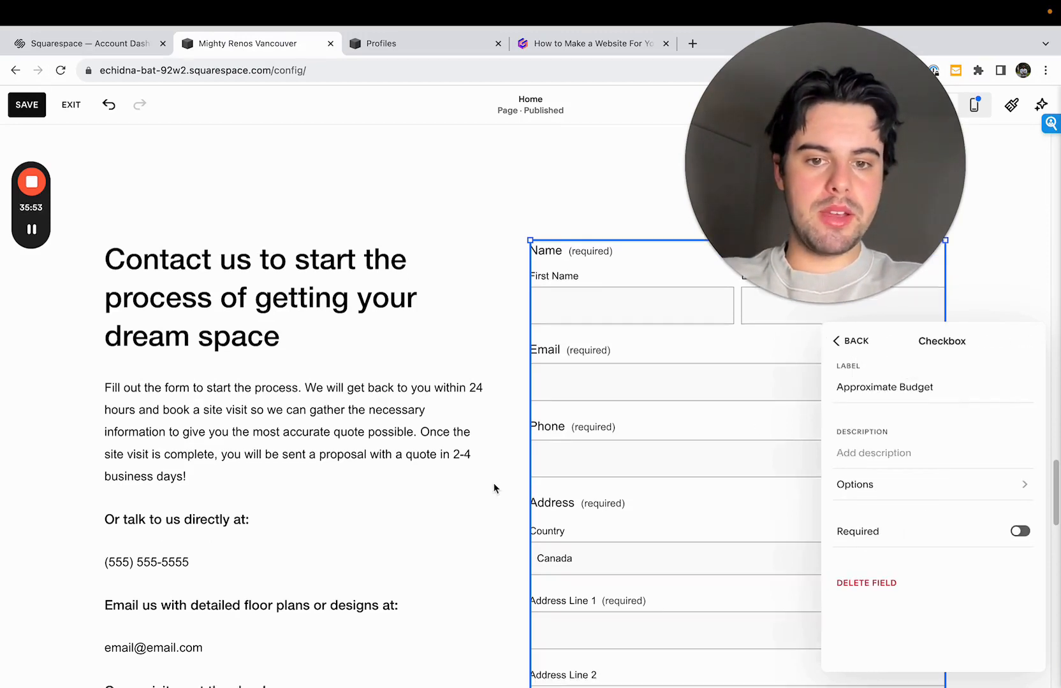
- Move the "Approximate Budget" field directly before "How did you hear about us" and close the form editor
scroll(494, 490, "down", 3)
left_click(850, 341)
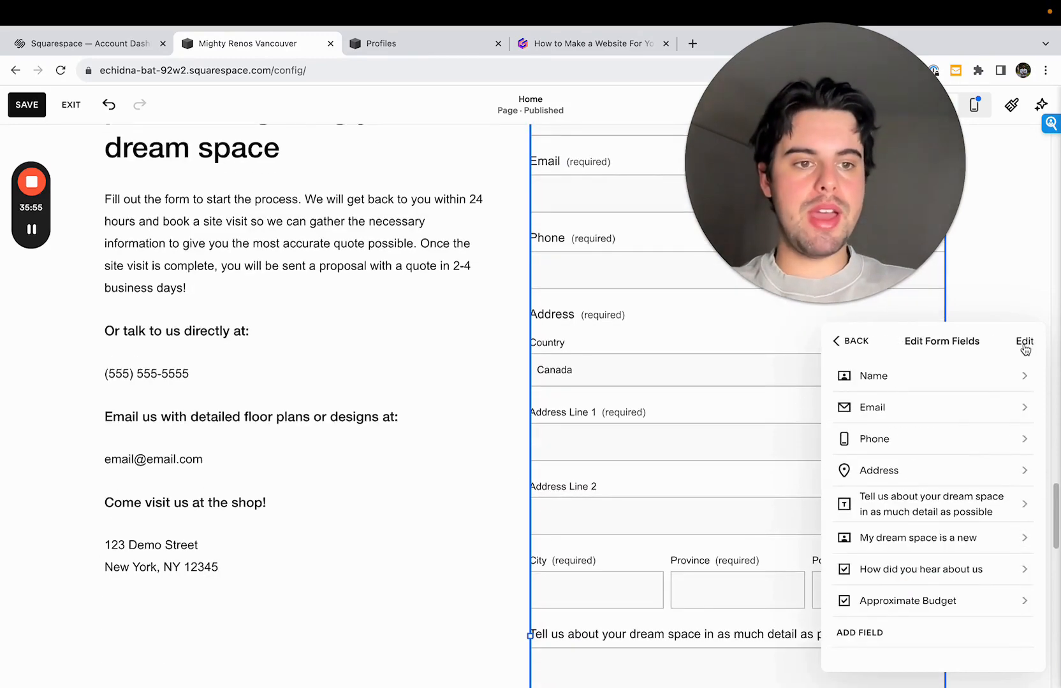
left_click(1021, 342)
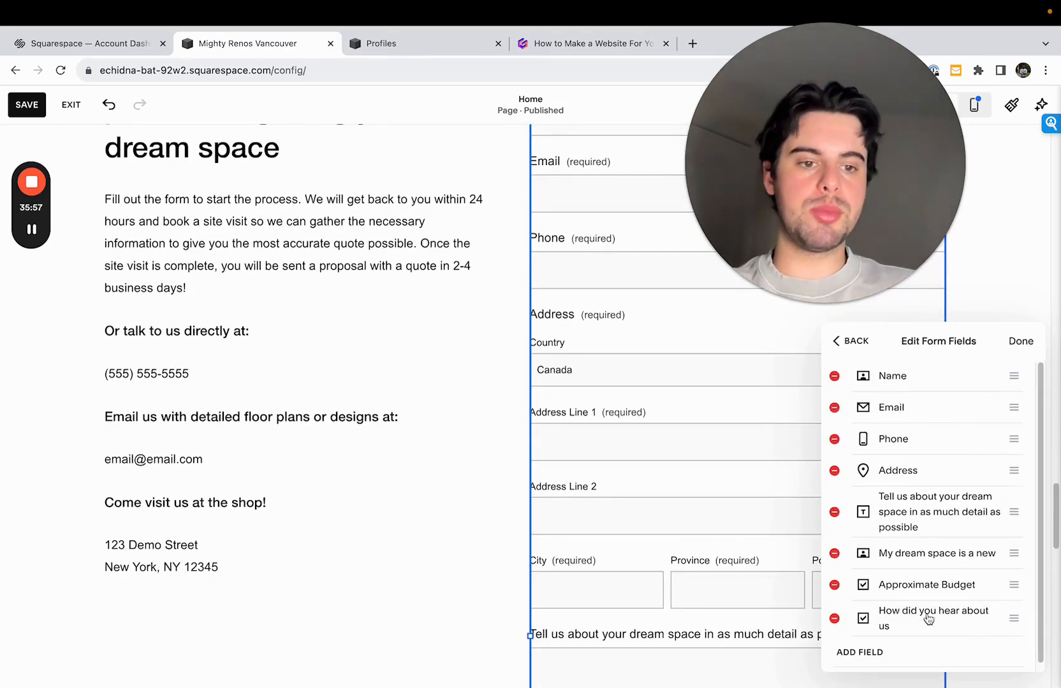
left_click(849, 342)
left_click(431, 441)
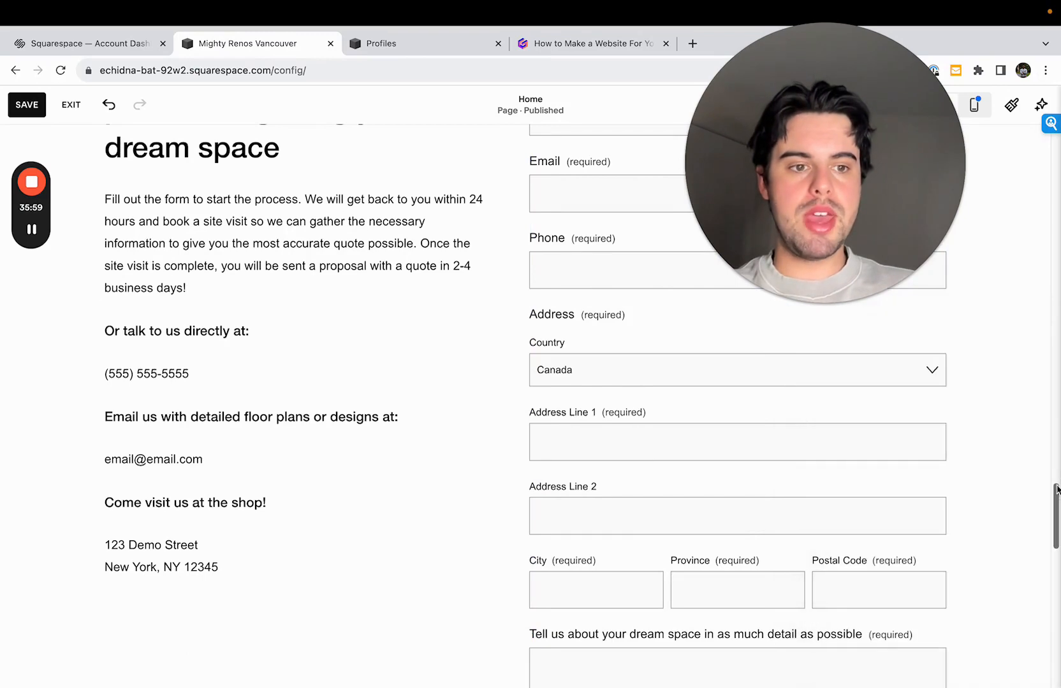
- Reopen the form's fields and remove the blank options from the "My dream space is a new" checkbox
scroll(1056, 489, "down", 10)
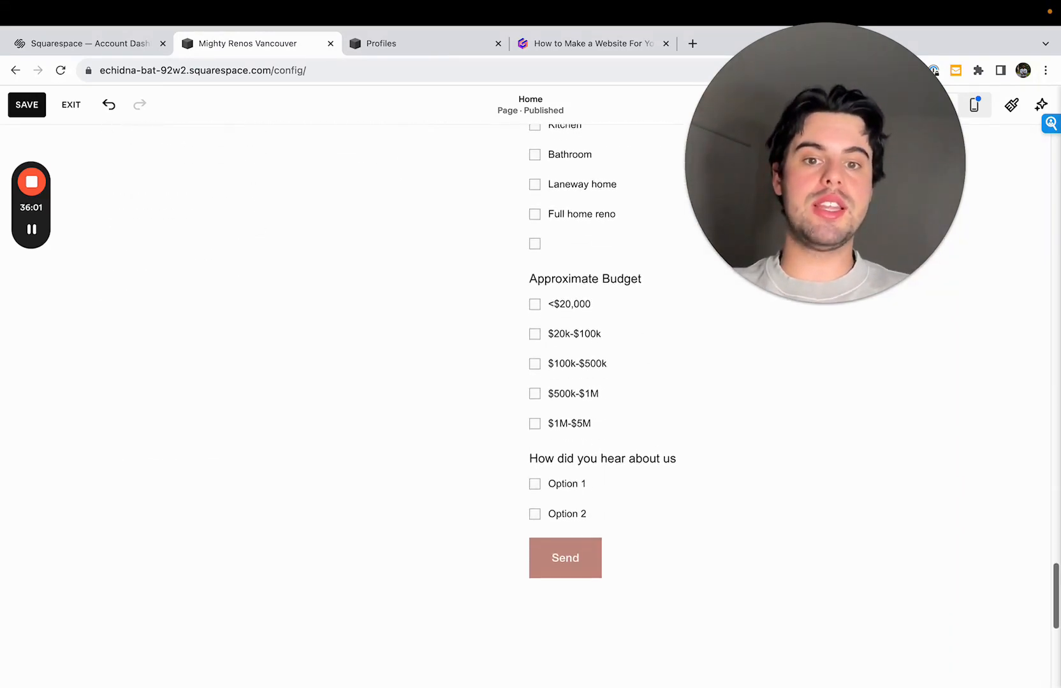
scroll(581, 406, "up", 5)
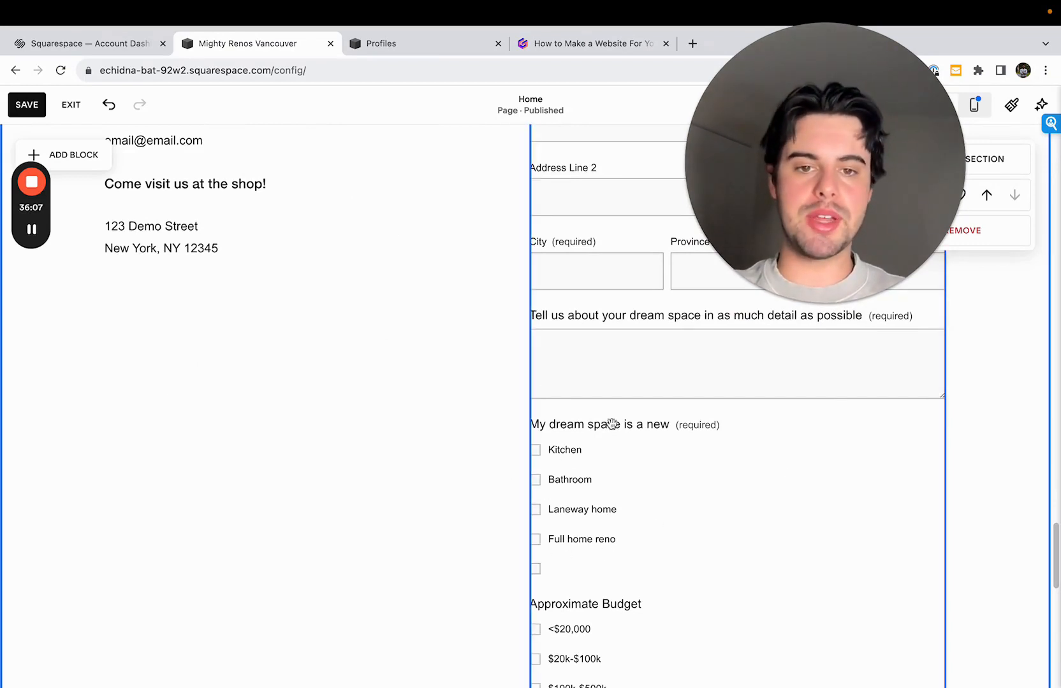
left_click(589, 325)
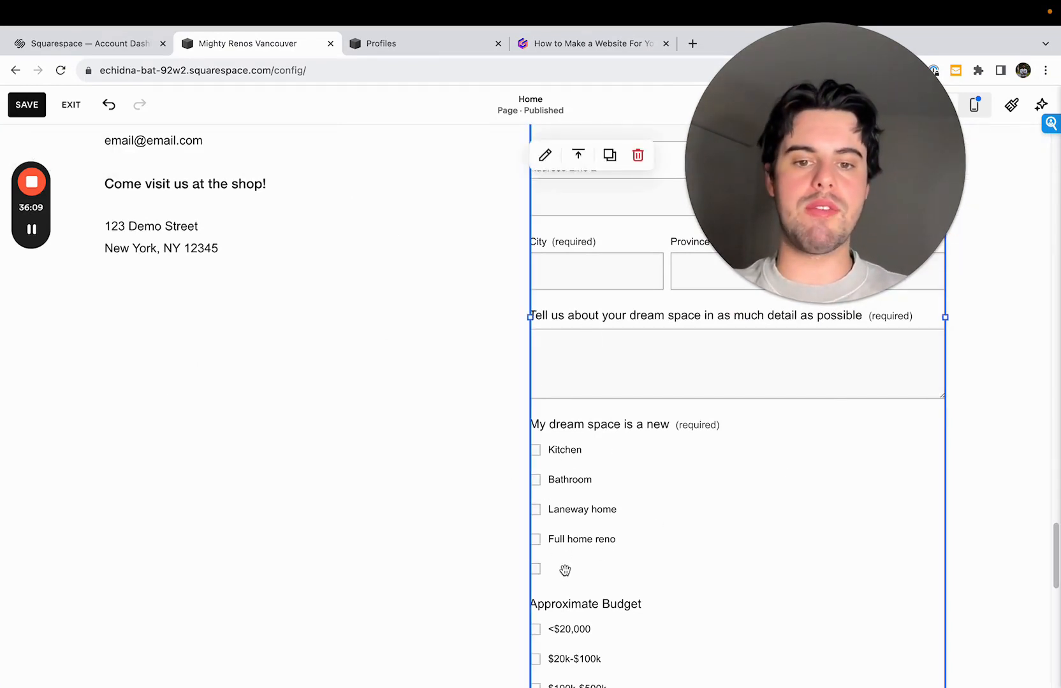
left_click(544, 156)
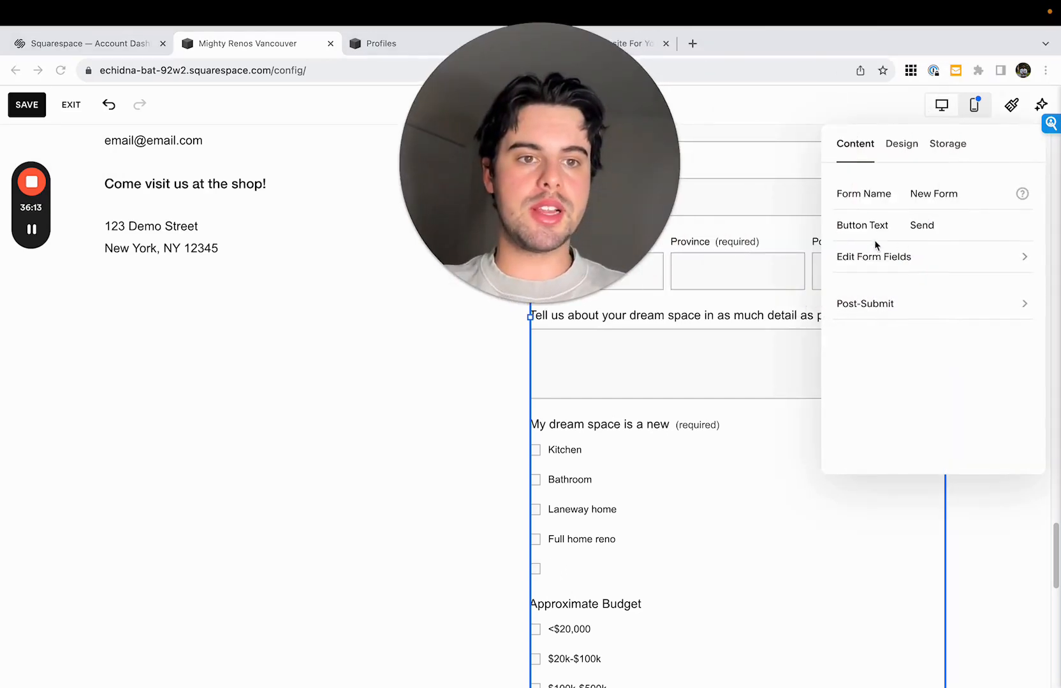
left_click(847, 258)
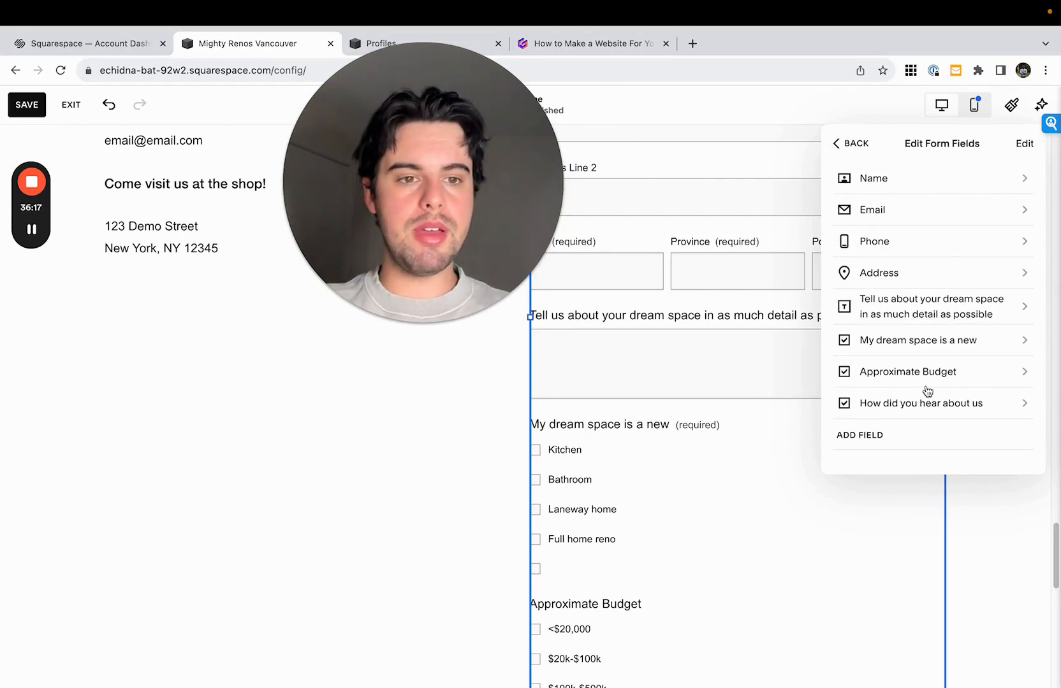
left_click(935, 345)
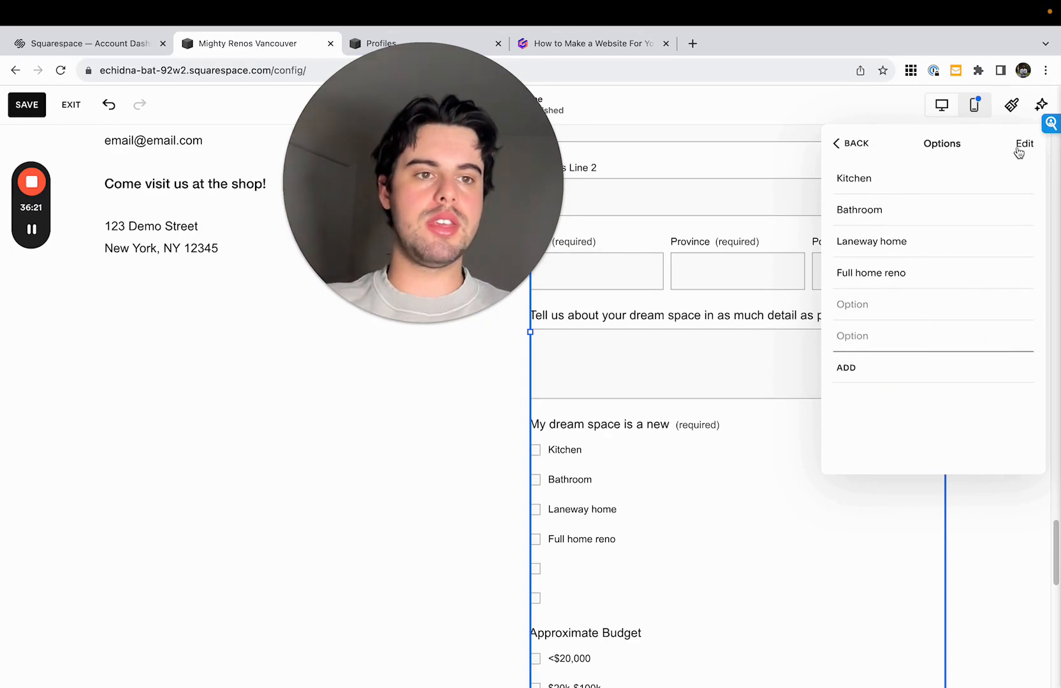
left_click(1023, 145)
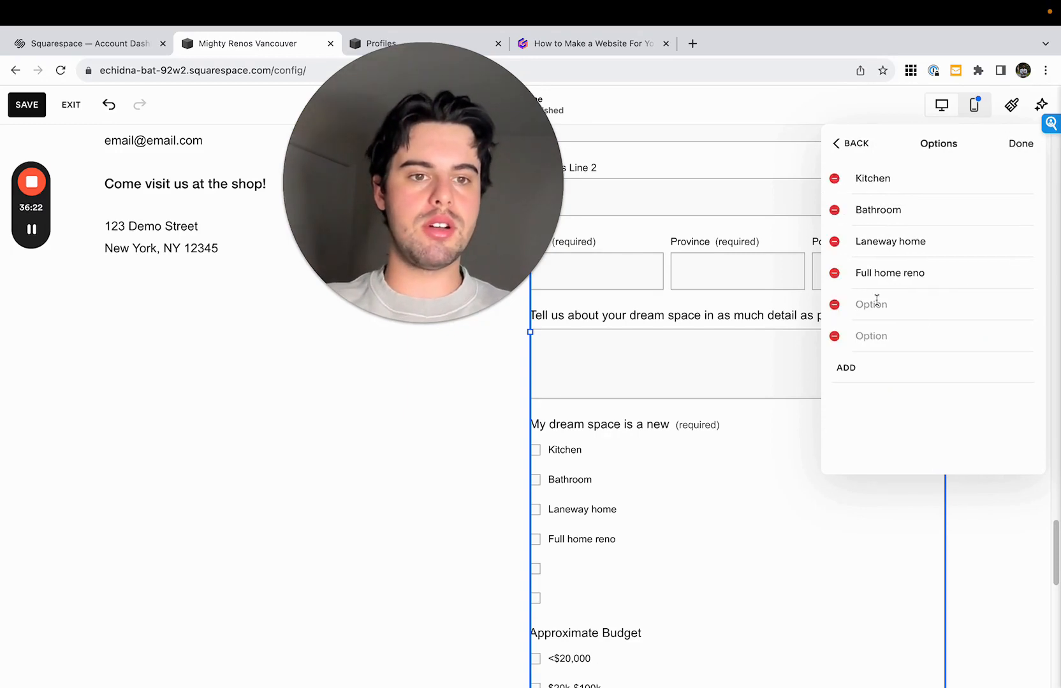
- Finish editing the checkbox options and close the contact form's editor
left_click(874, 134)
left_click(518, 375)
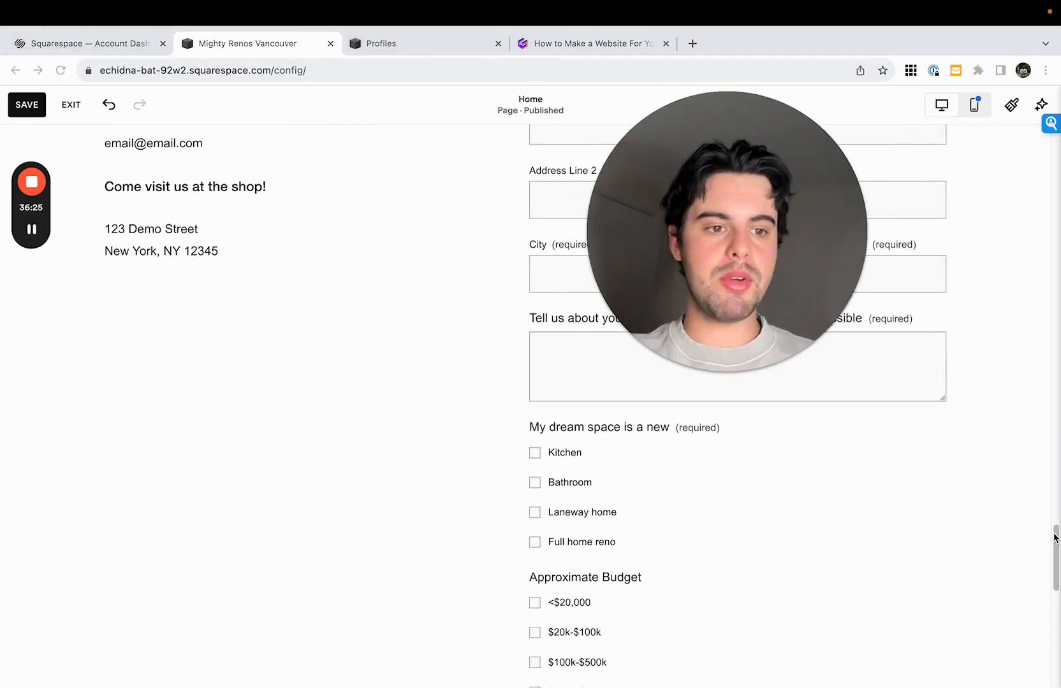
scroll(1054, 549, "down", 5)
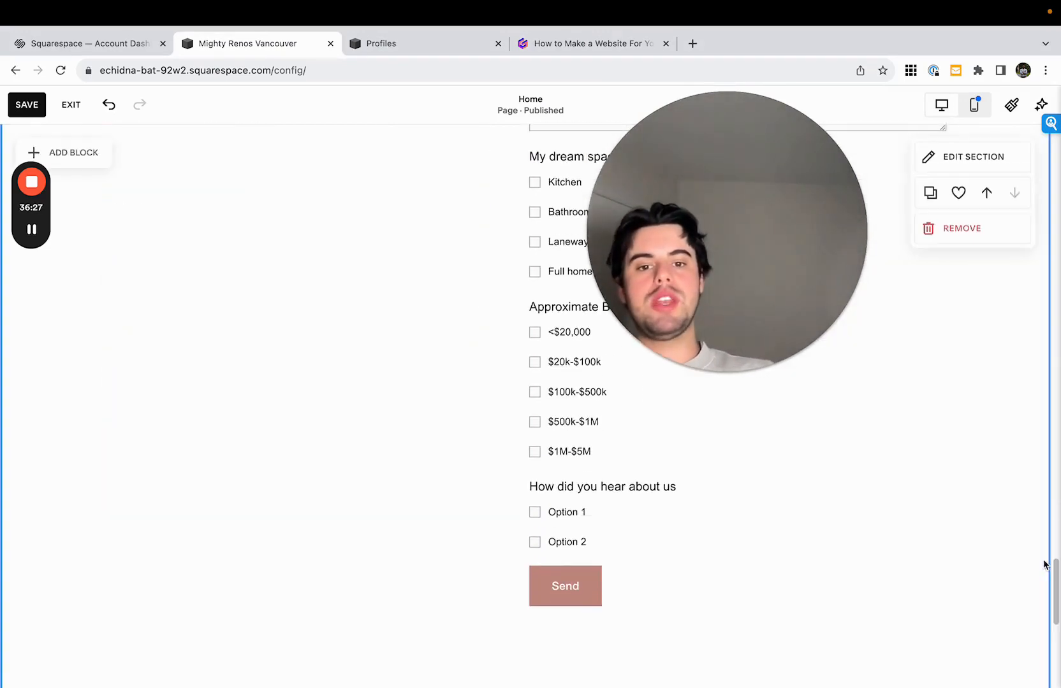
scroll(1045, 565, "down", 3)
- Delete the empty text block in the contact section and shorten the section to end just below the form's Send button
left_click(346, 582)
left_click_drag(346, 582, 475, 270)
left_click_drag(1056, 588, 1056, 597)
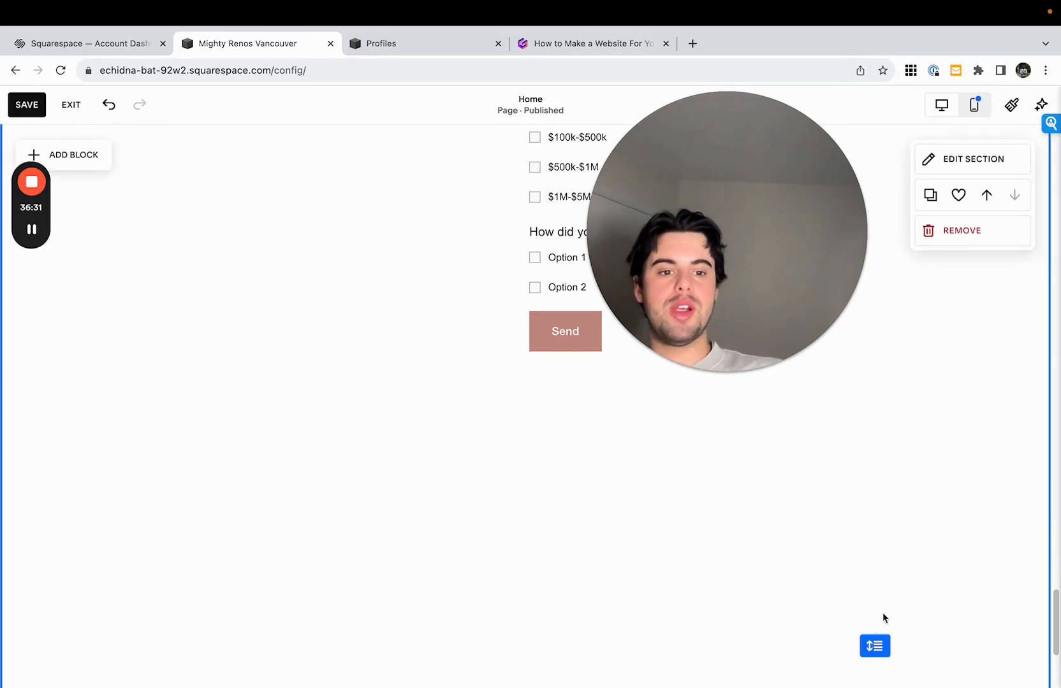
left_click_drag(874, 645, 856, 471)
left_click(319, 617)
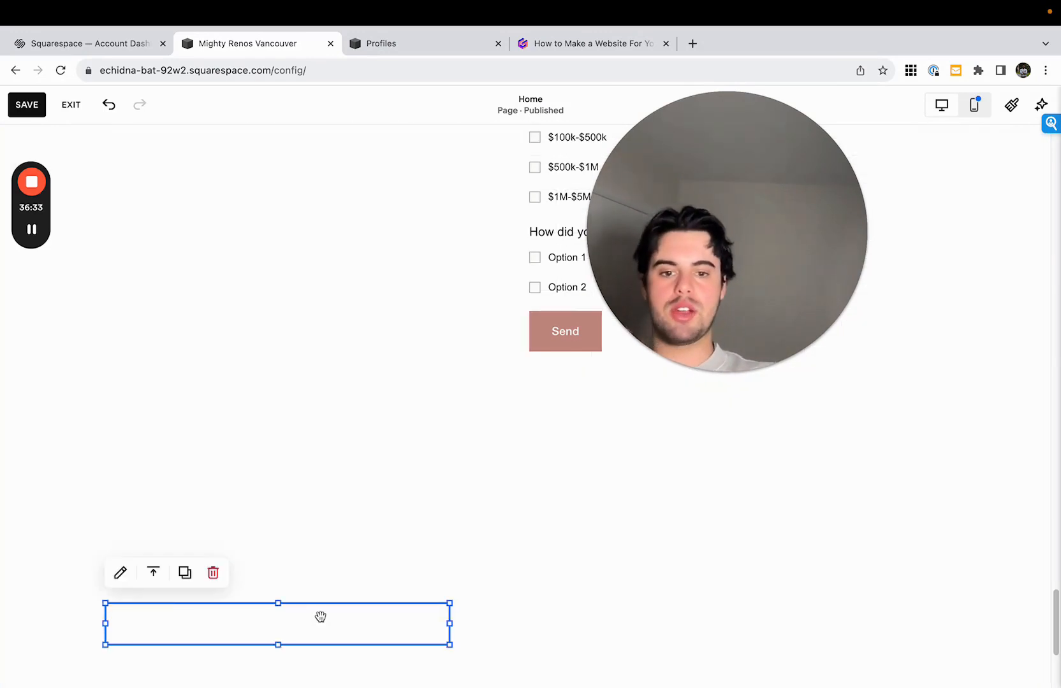
left_click(707, 604)
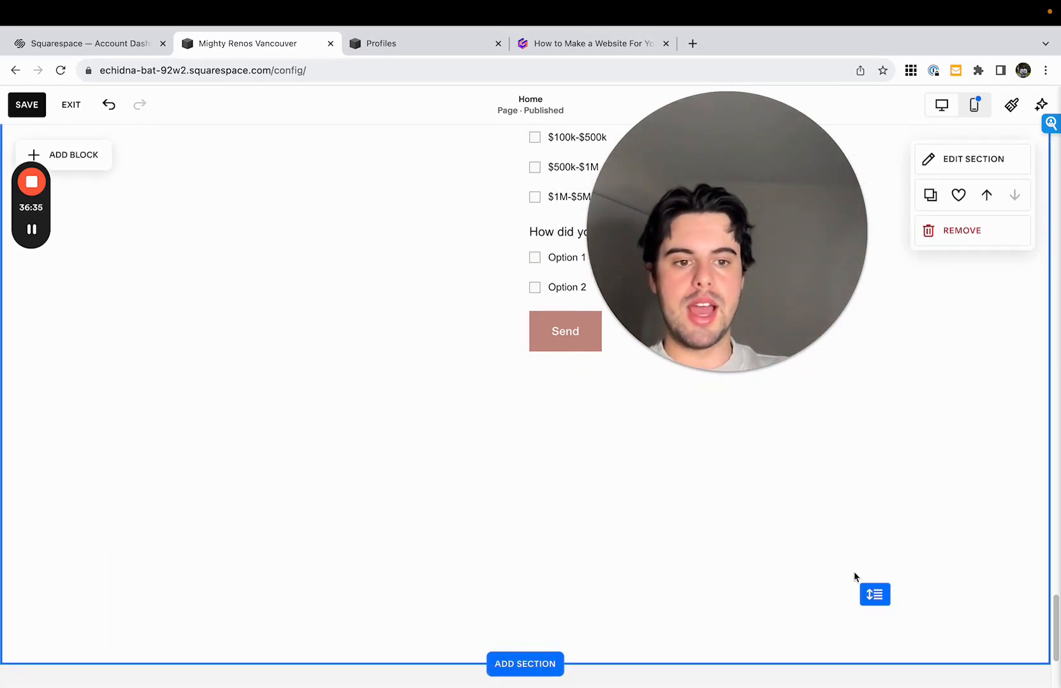
left_click_drag(870, 591, 861, 400)
left_click(1056, 575)
left_click_drag(1056, 574, 1058, 644)
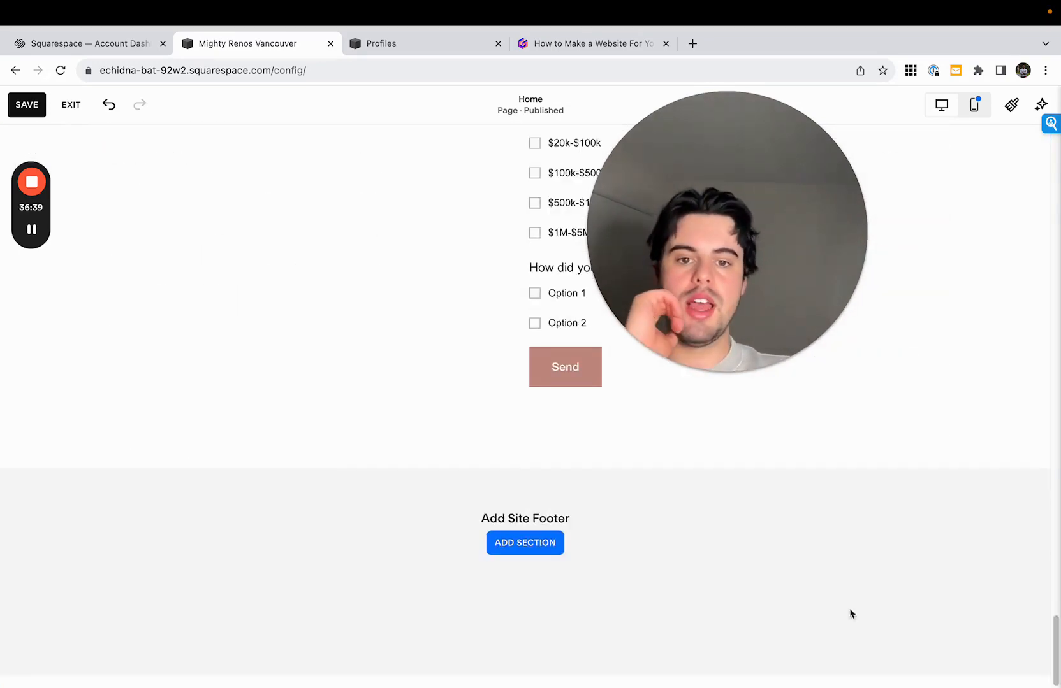
- Add a site footer with the layout that starts with site title and contact details and ends with Hours and Follow columns
left_click(542, 547)
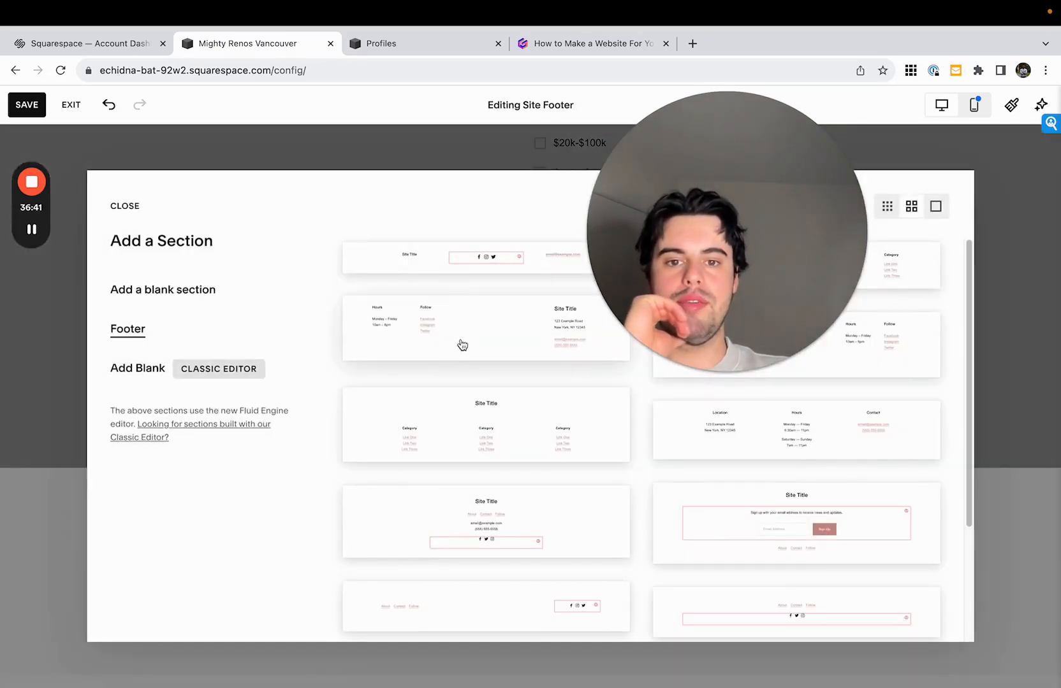
left_click_drag(715, 292, 370, 286)
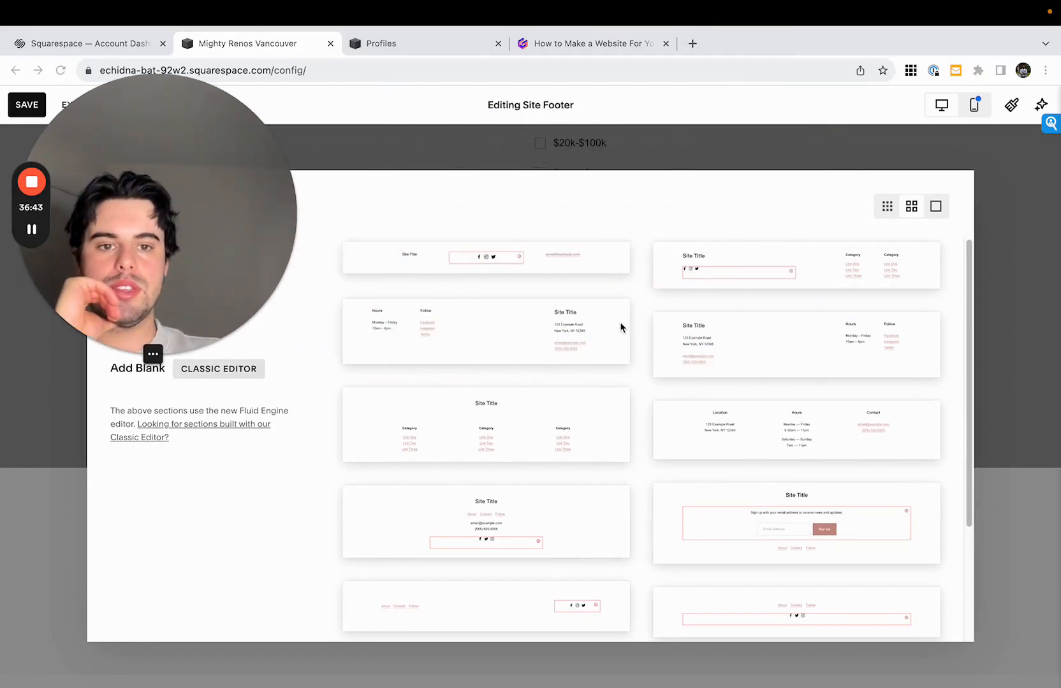
left_click(686, 331)
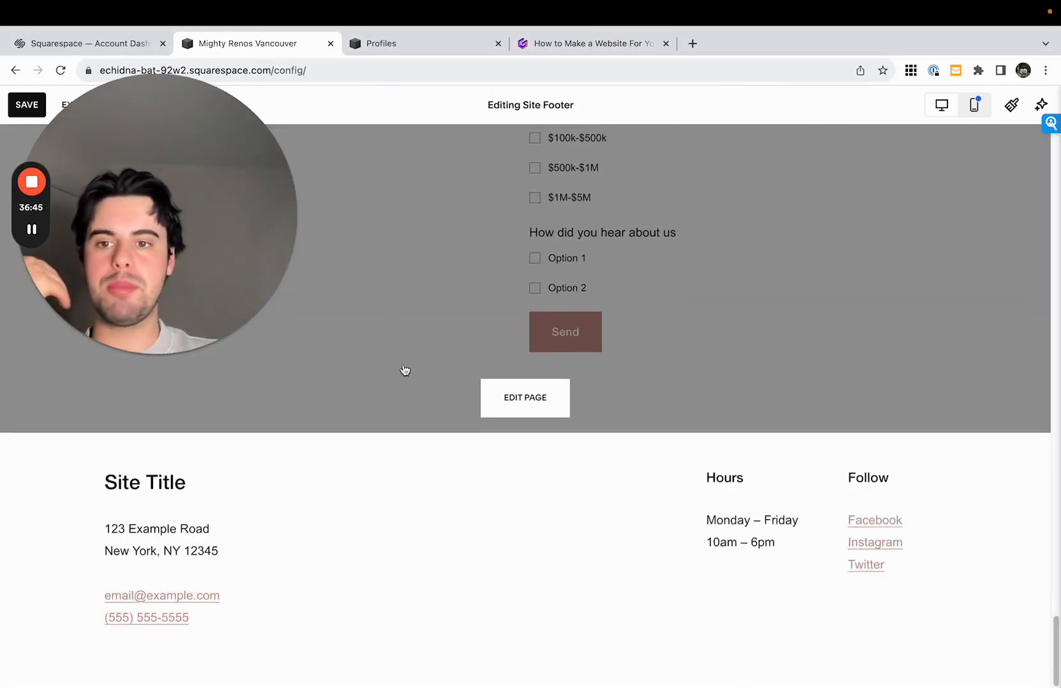
left_click_drag(214, 246, 787, 256)
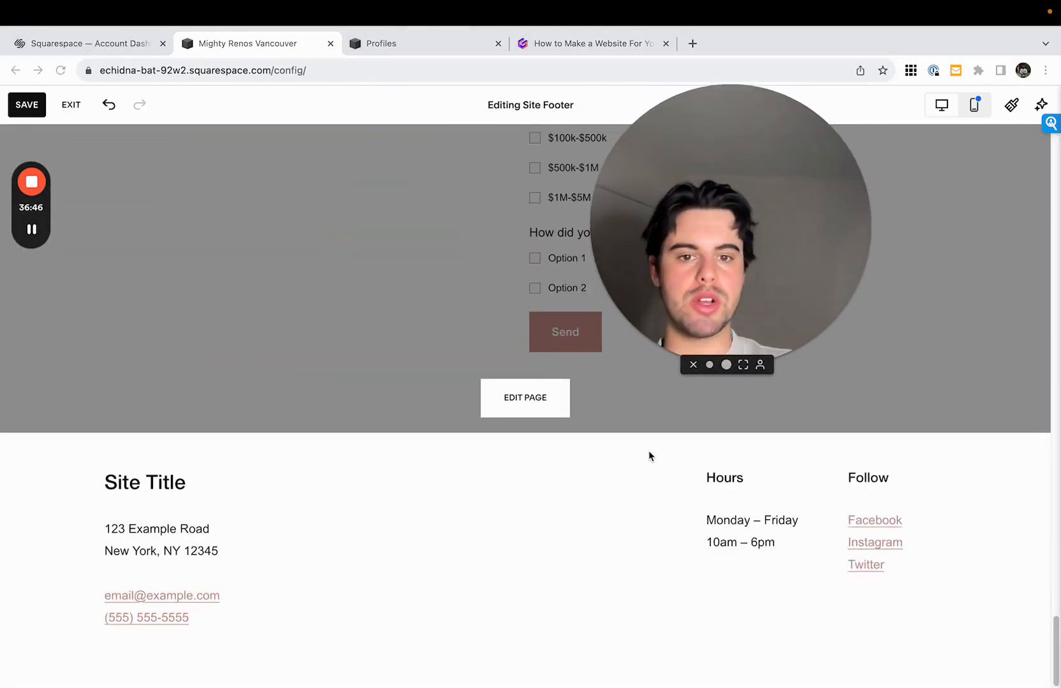
- Replace the footer's "Site Title" heading with "Mighty Renos Vancouver"
double_click(261, 505)
double_click(180, 483)
triple_click(180, 483)
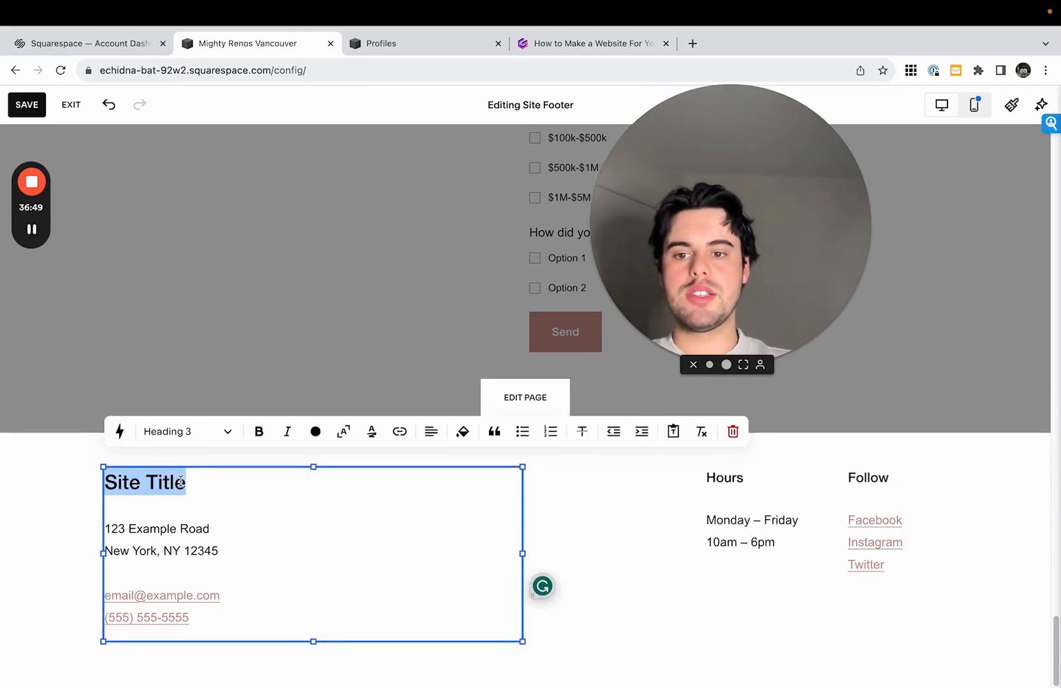
type("Mighty Re")
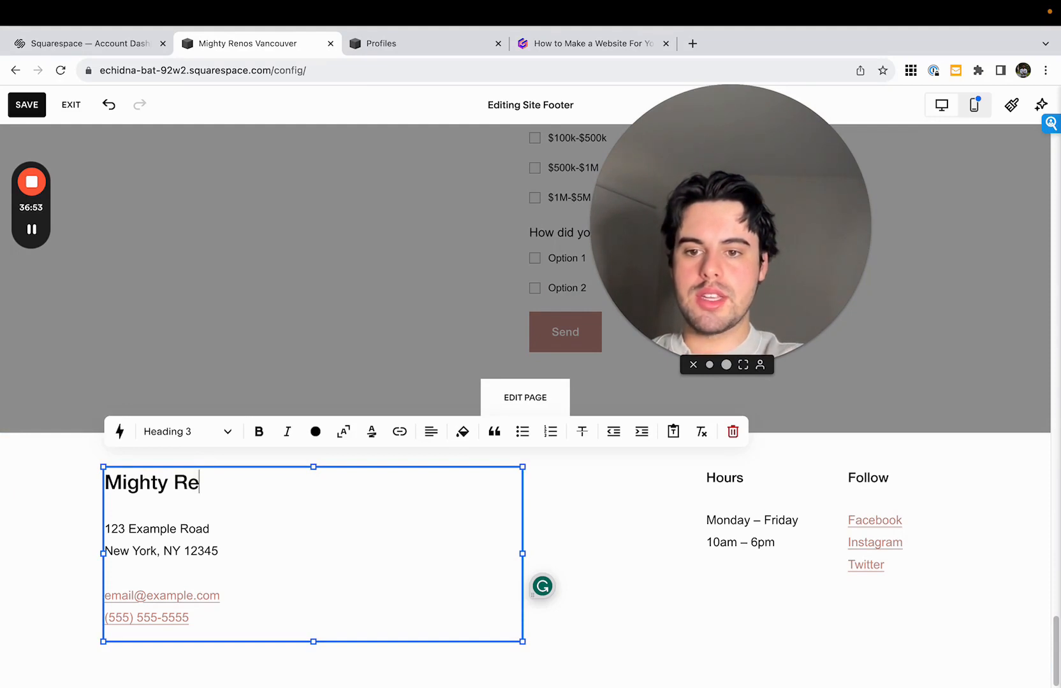
type("nos Vancouver")
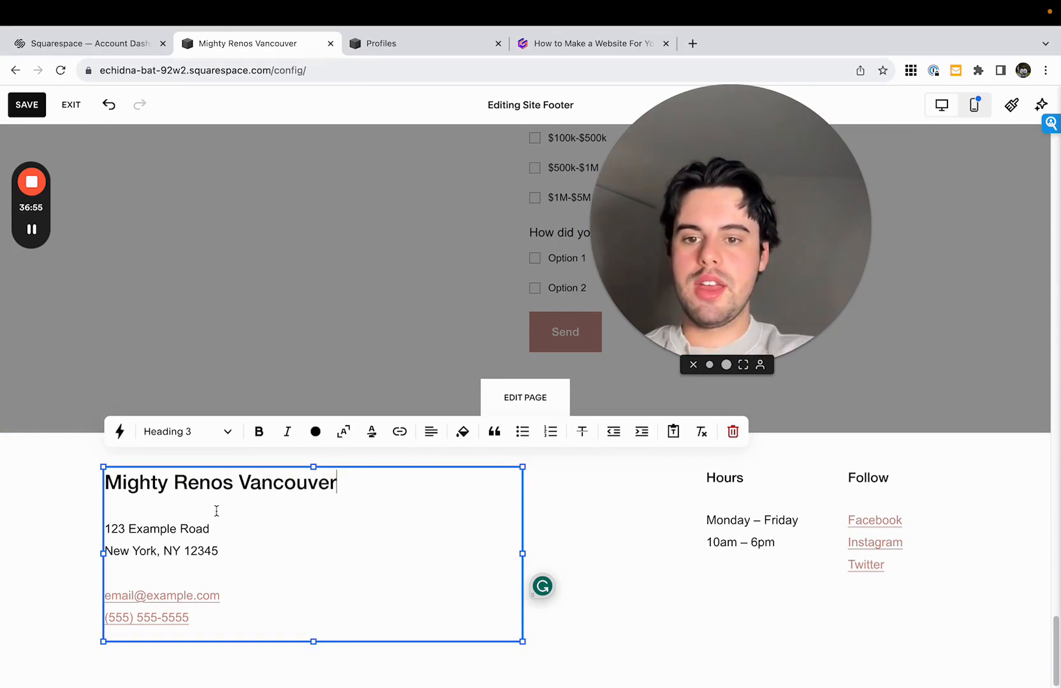
- Examine the footer's address, contact details, Hours and Follow text blocks
left_click(183, 551)
left_click_drag(147, 595, 197, 595)
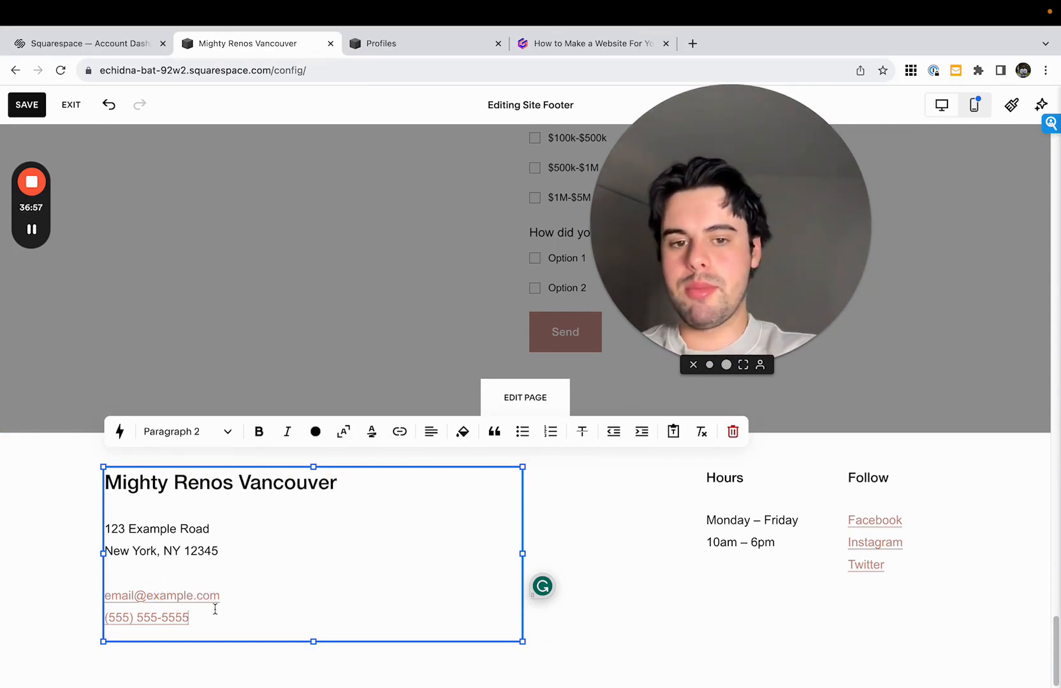
left_click(596, 617)
left_click(733, 509)
left_click(867, 503)
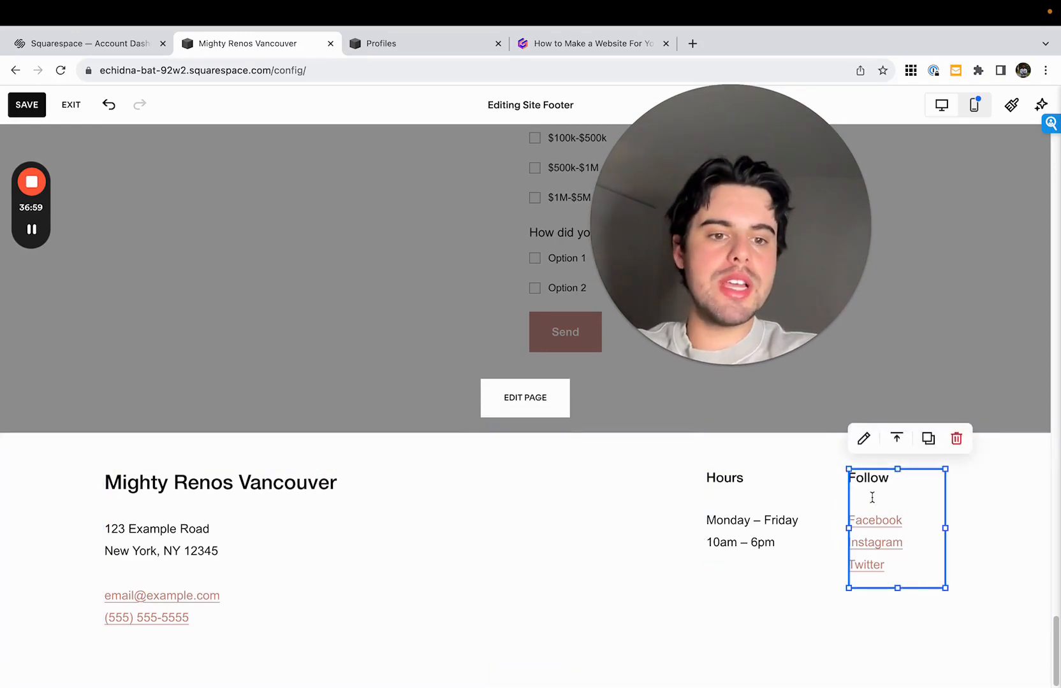
left_click(753, 593)
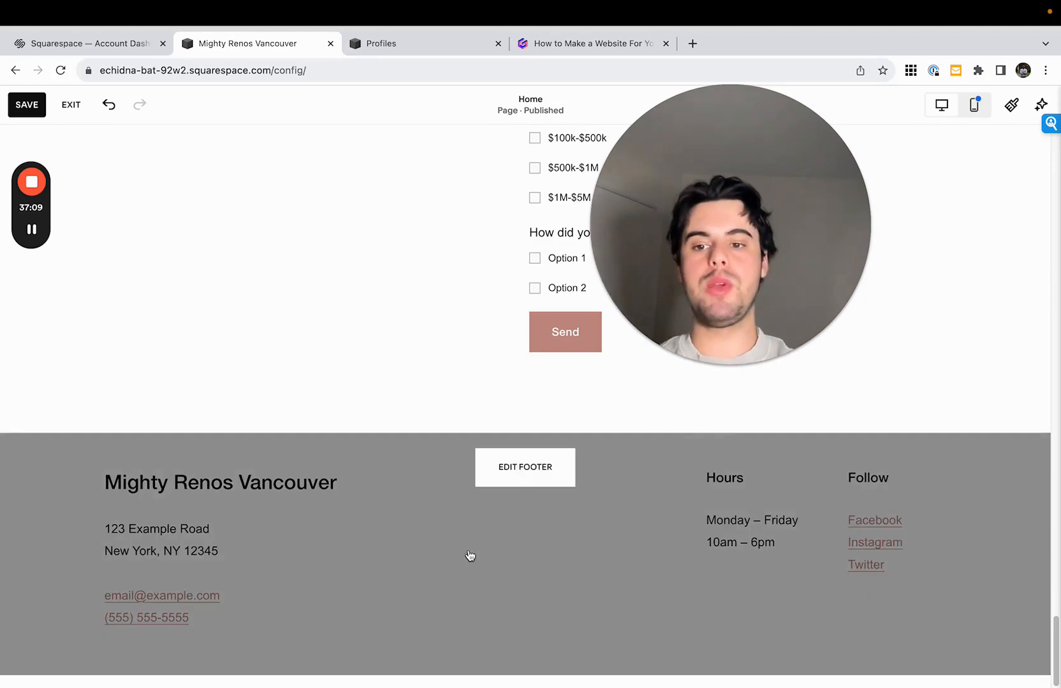
left_click(486, 600)
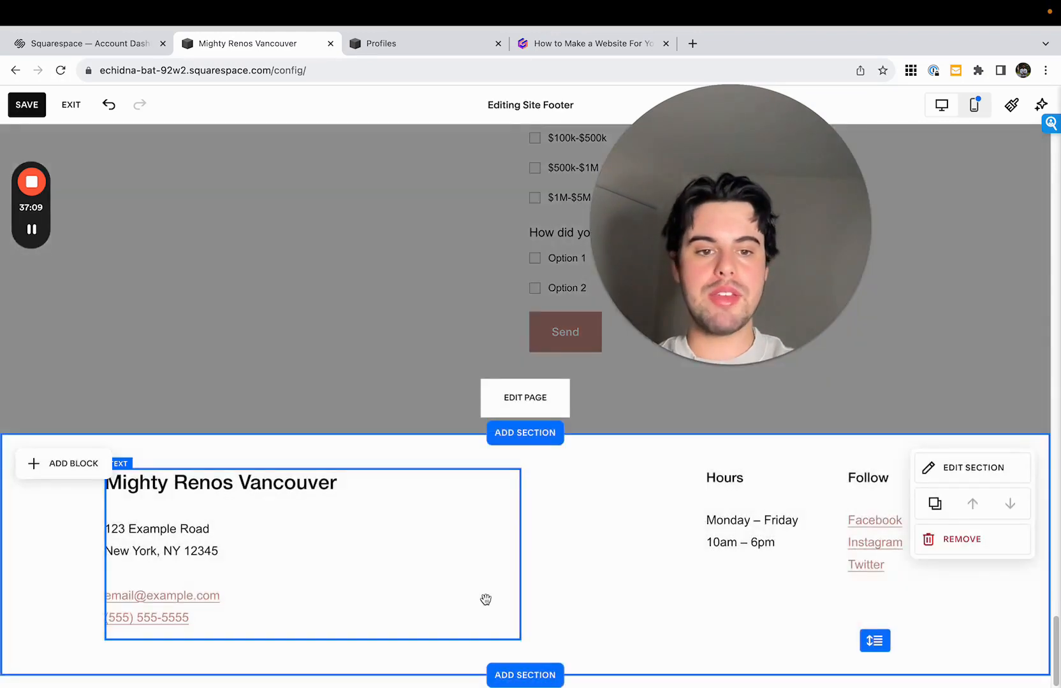
left_click(342, 559)
left_click(673, 579)
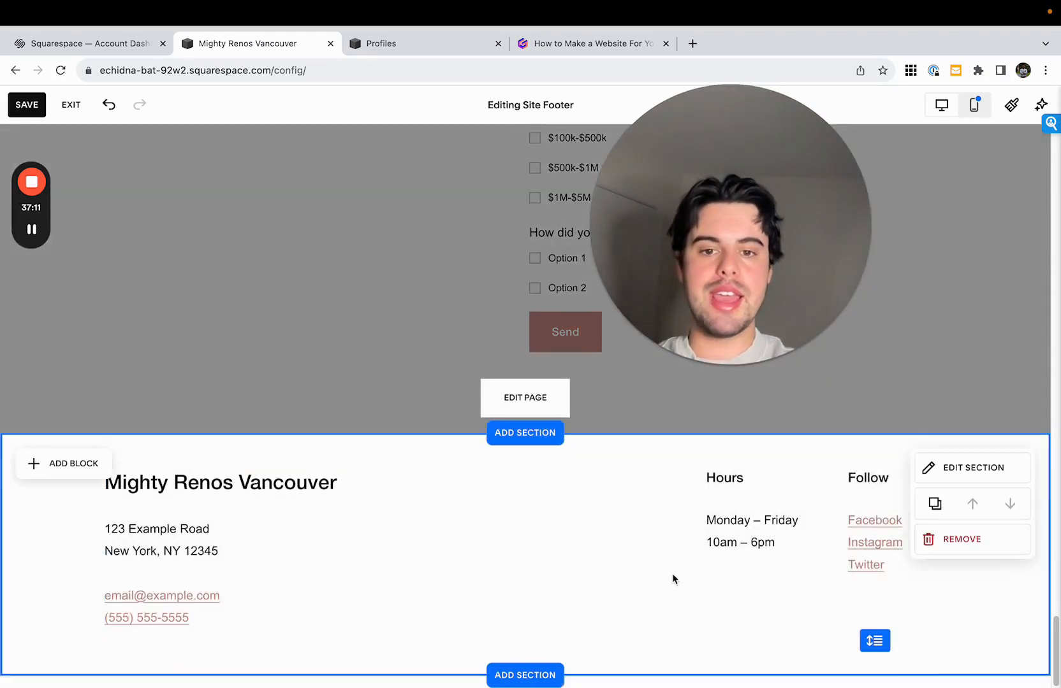
- Leave footer editing, return to the beginning of the Home page and save the changes
scroll(640, 383, "up", 1)
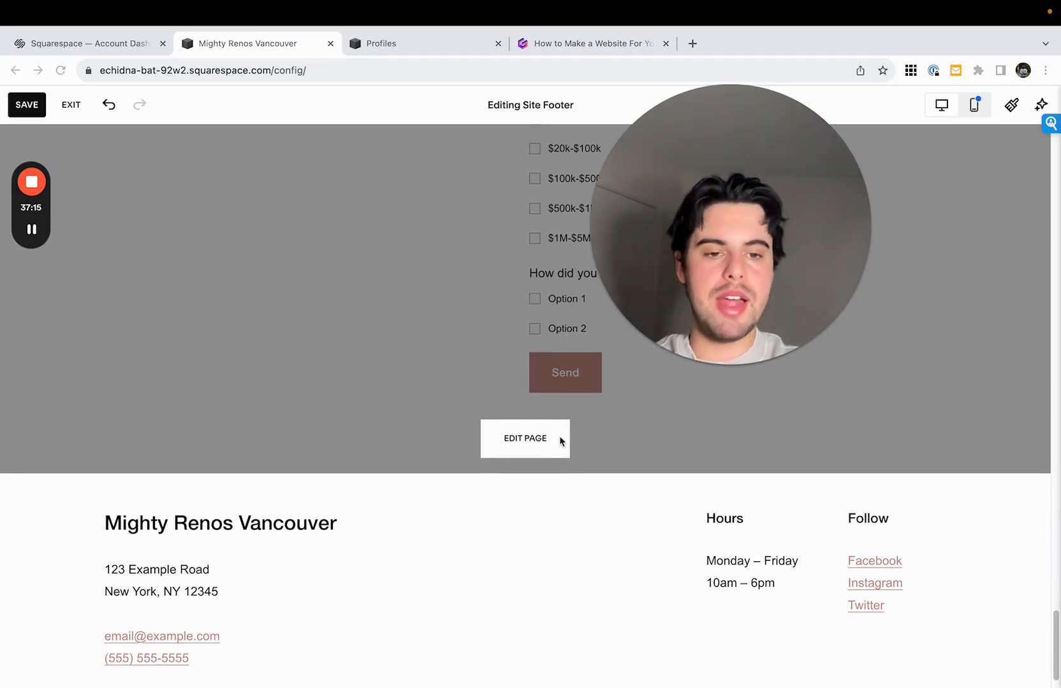
scroll(677, 443, "up", 3)
left_click(682, 445)
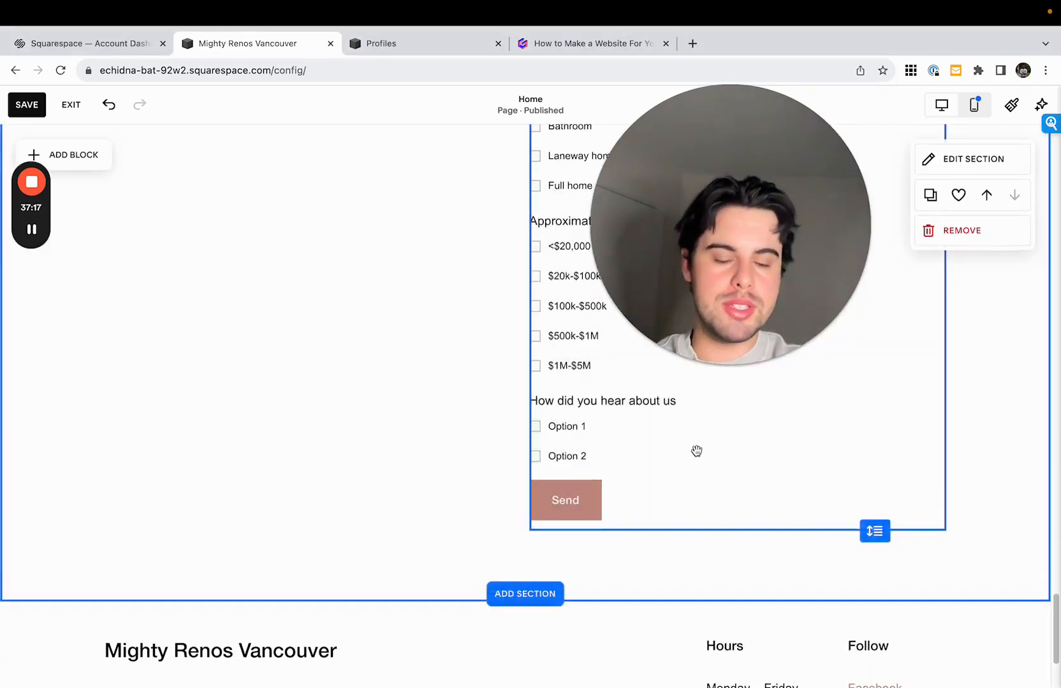
scroll(695, 450, "up", 3)
scroll(696, 451, "up", 2)
left_click_drag(1057, 607, 1057, 179)
mouse_move(956, 253)
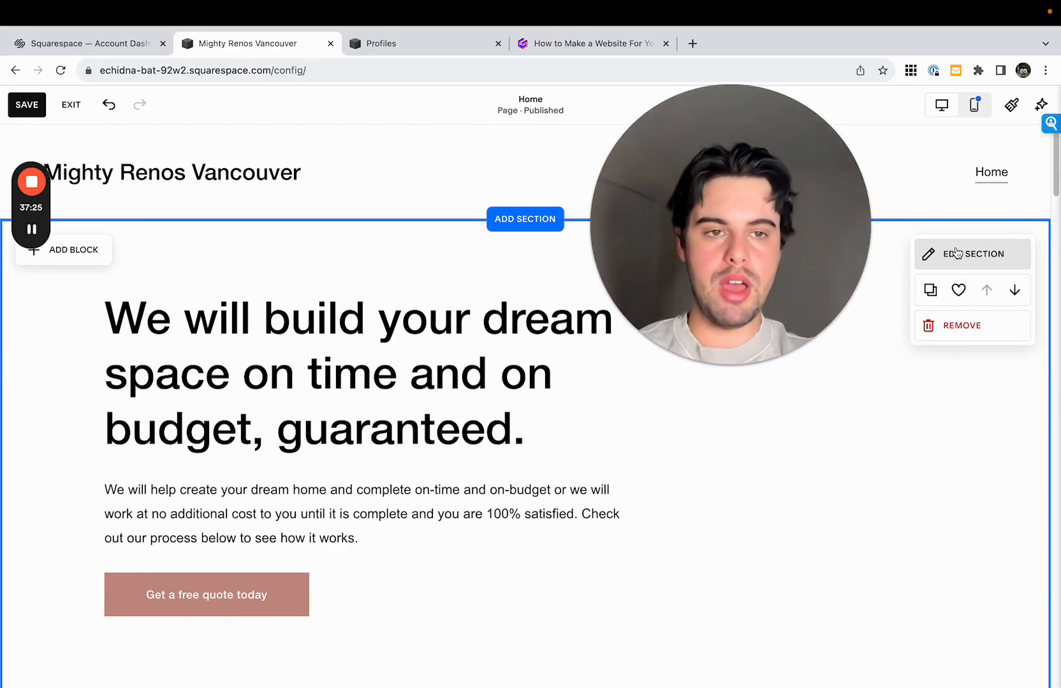
left_click(781, 259)
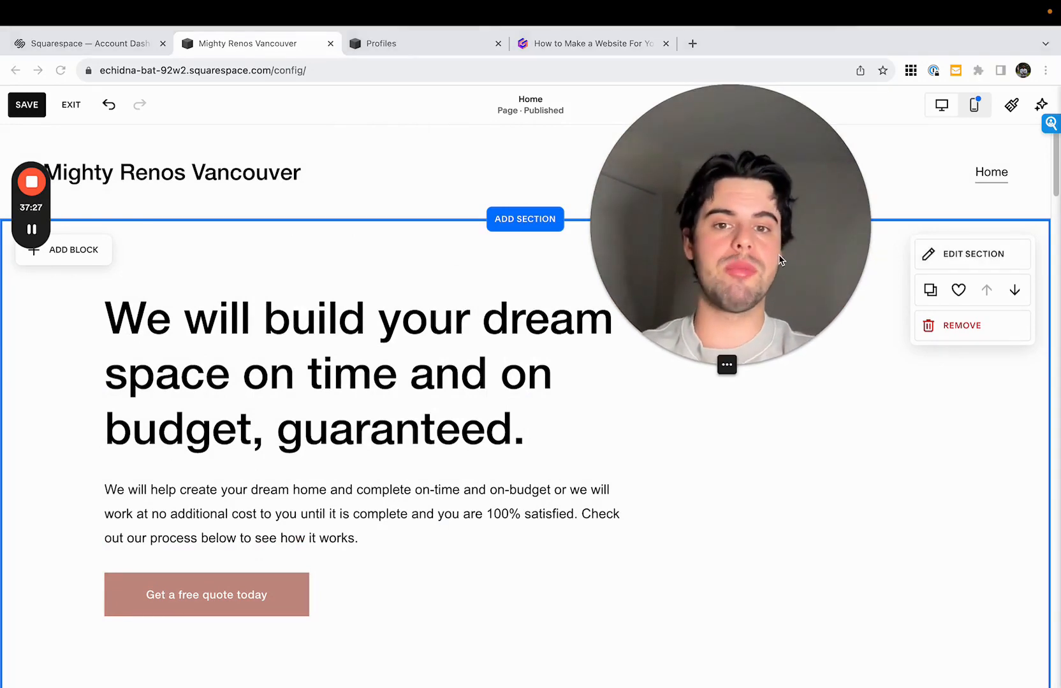
left_click_drag(781, 258, 955, 258)
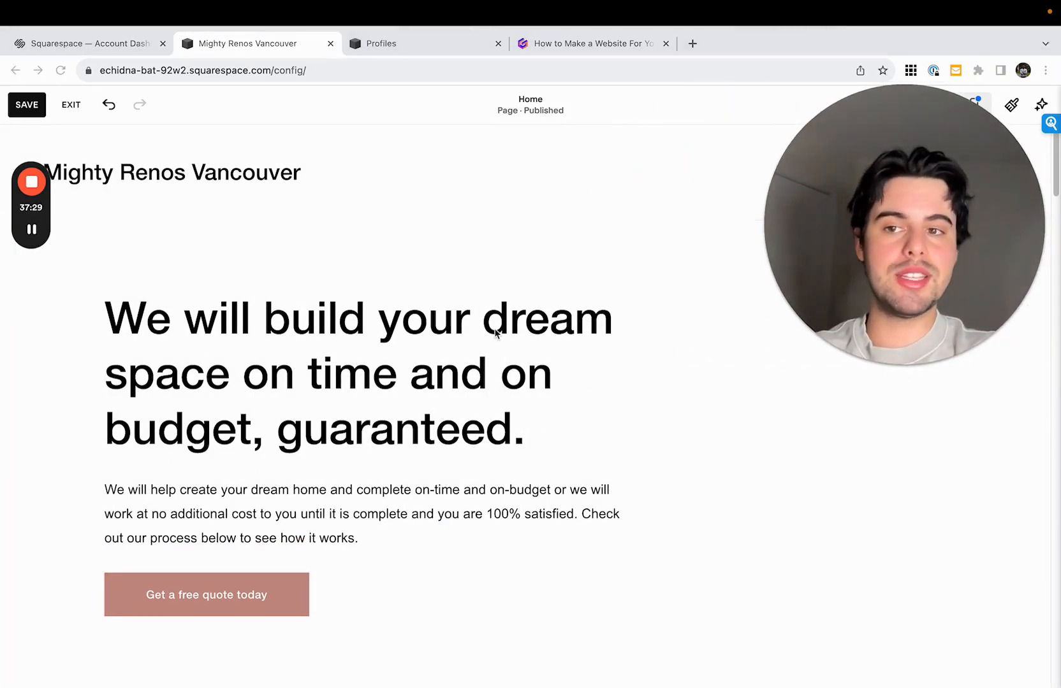
left_click(27, 104)
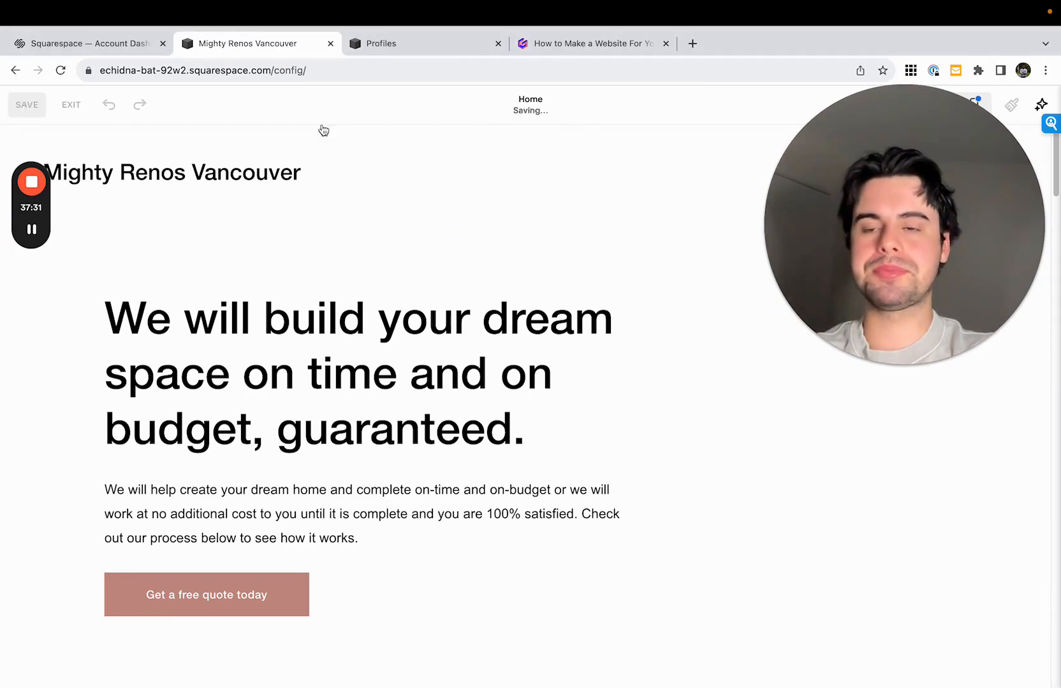
left_click(310, 371)
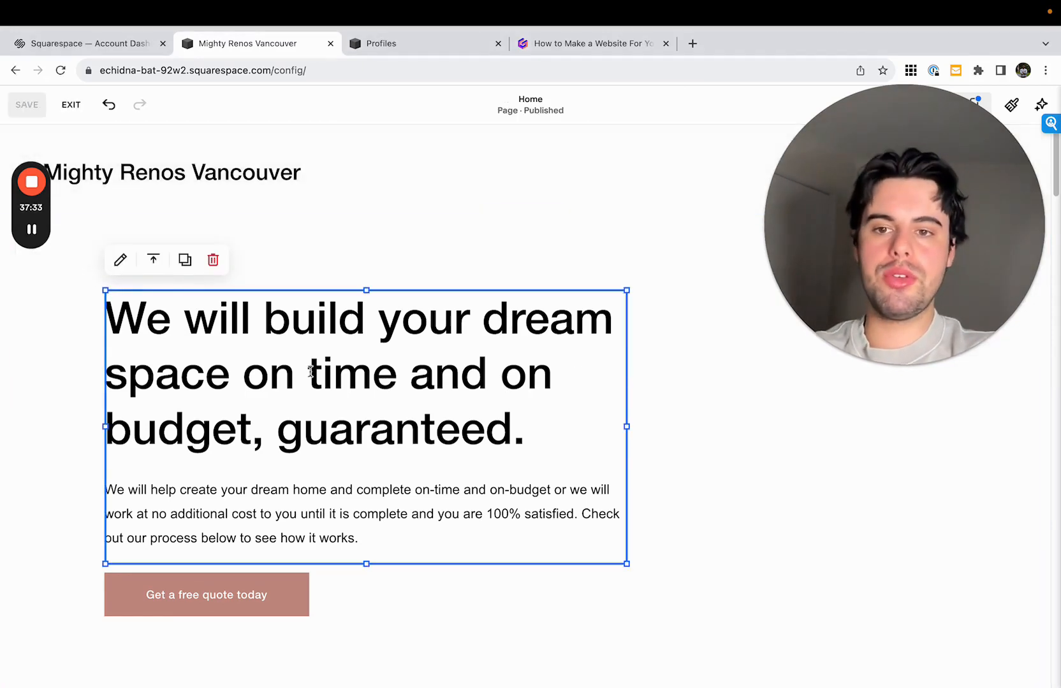
left_click_drag(168, 324, 531, 439)
left_click(548, 440)
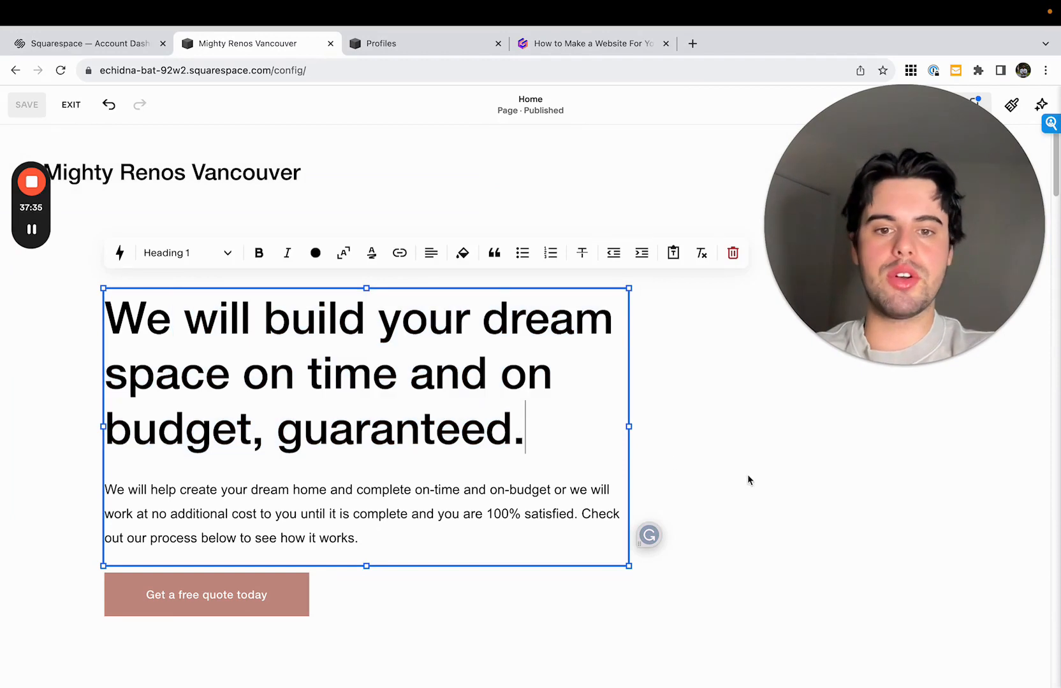
left_click(748, 475)
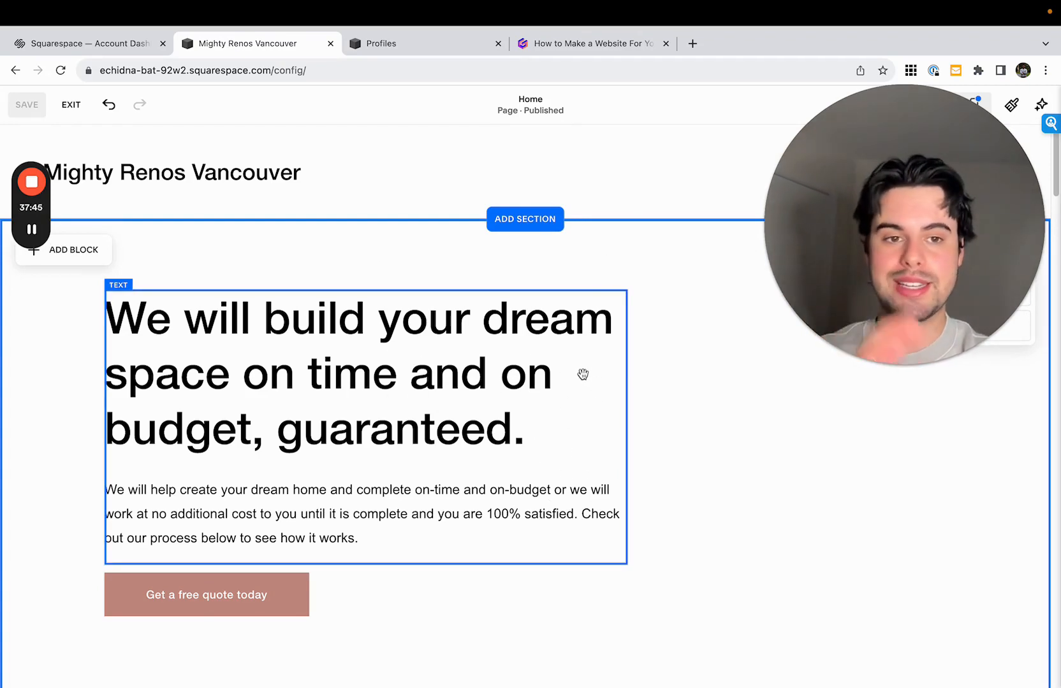
left_click(31, 230)
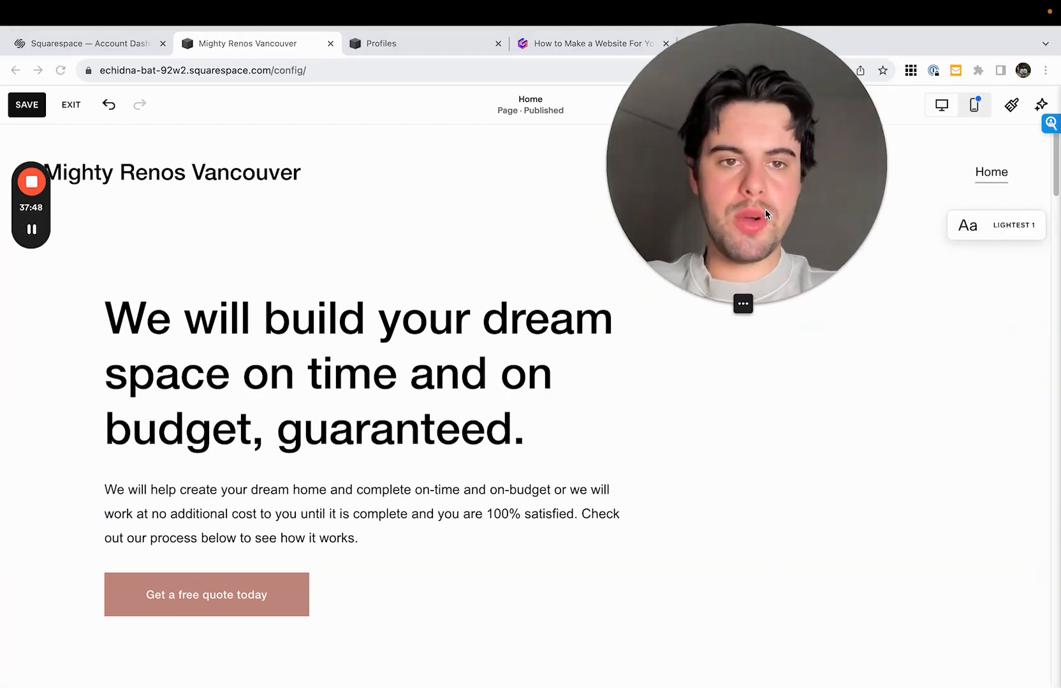
left_click_drag(765, 210, 897, 245)
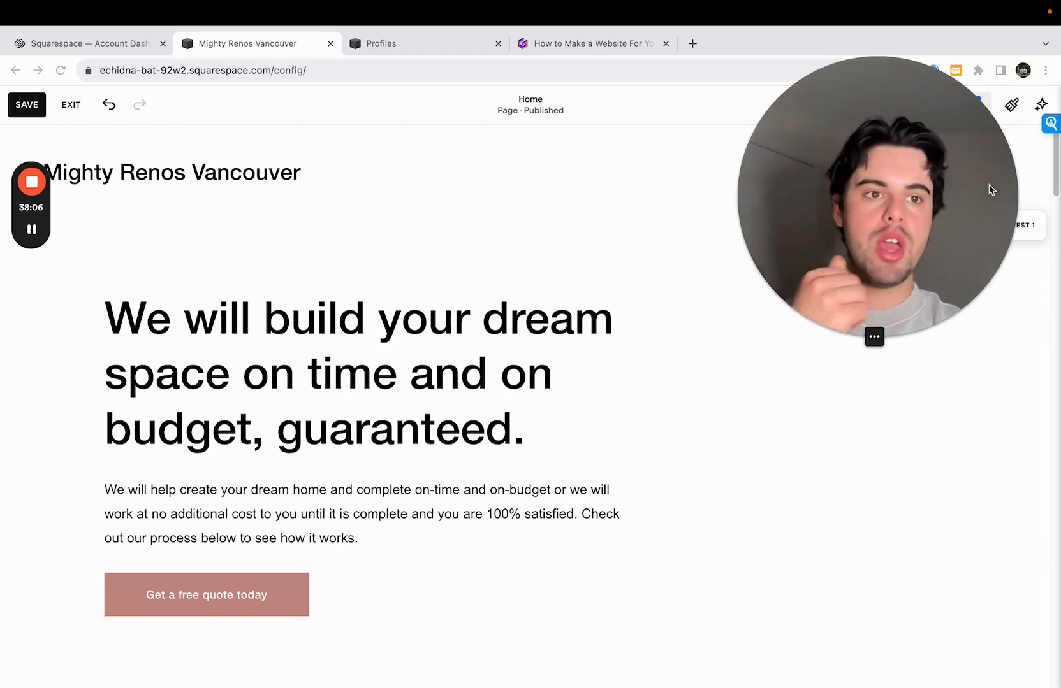
mouse_move(990, 189)
left_mouse_down()
mouse_move(730, 373)
mouse_move(617, 499)
mouse_move(274, 497)
left_mouse_up()
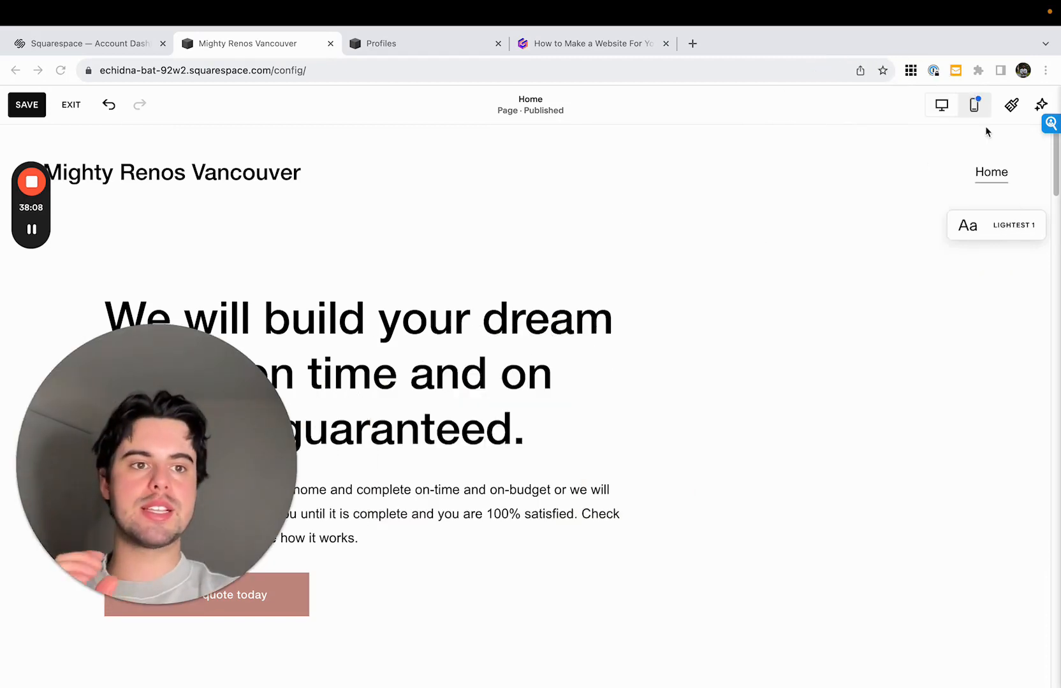
- Open the site-wide font styles and bring up the font packs for switching
left_click(1013, 107)
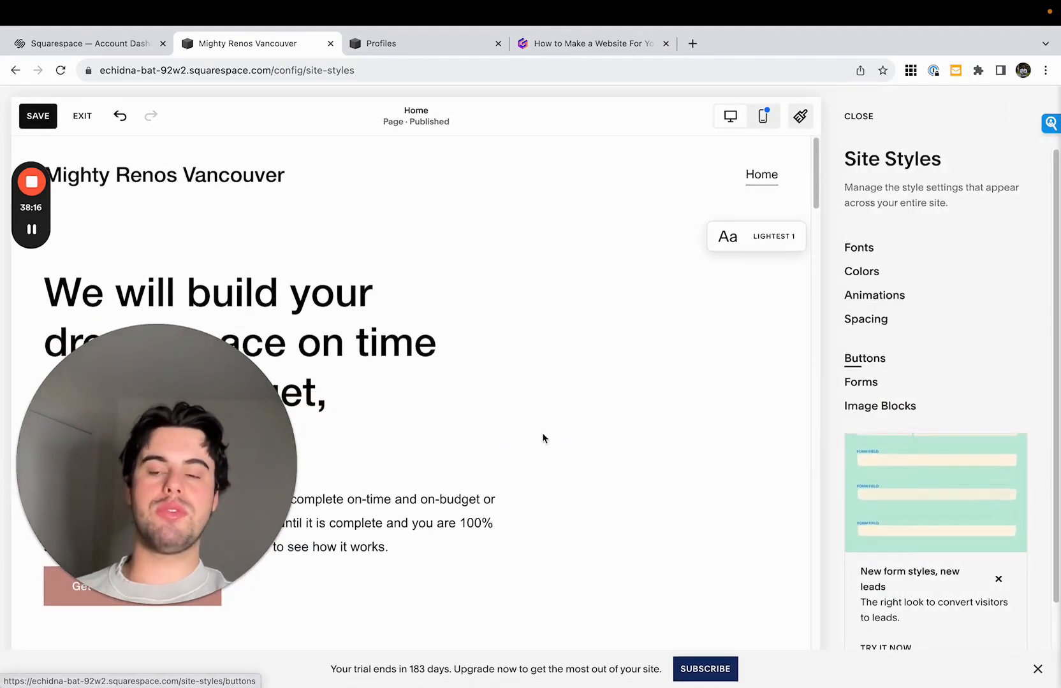
left_click_drag(234, 492, 590, 479)
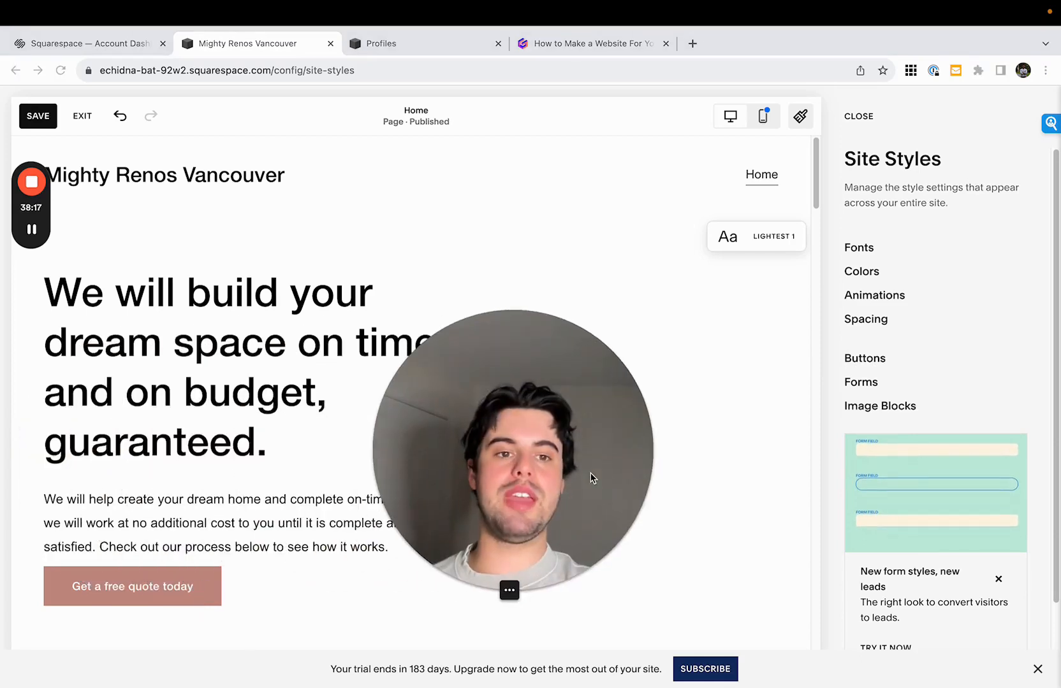
left_click(860, 249)
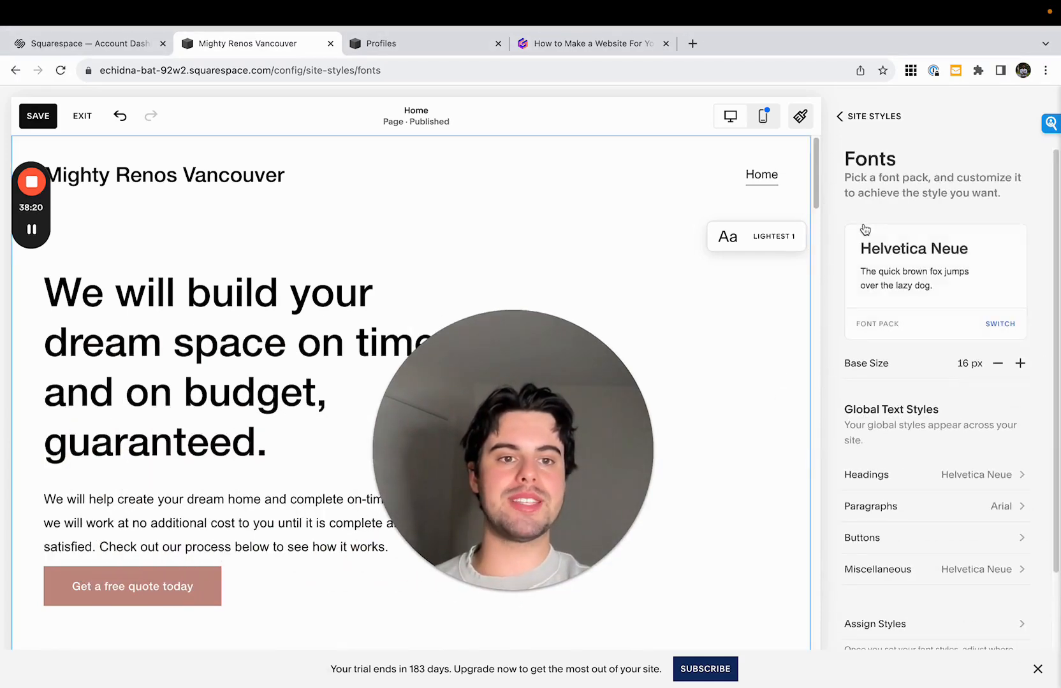
scroll(931, 439, "down", 2)
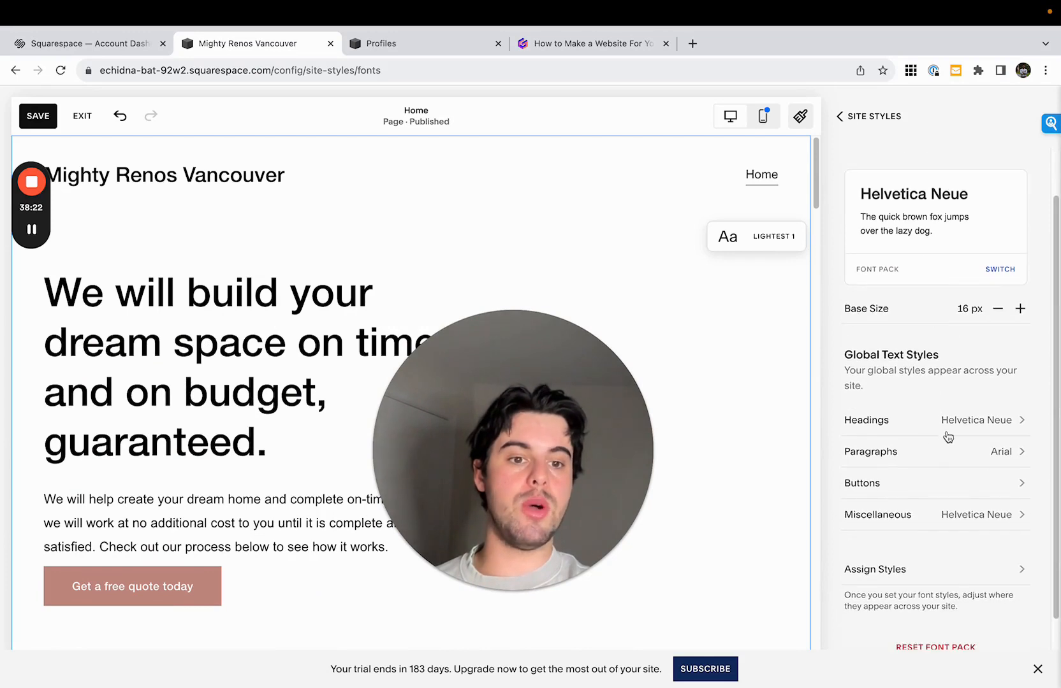
left_click(1000, 270)
- Try the Franklin Gothic URW sans-serif font pack on the site
scroll(960, 331, "down", 10)
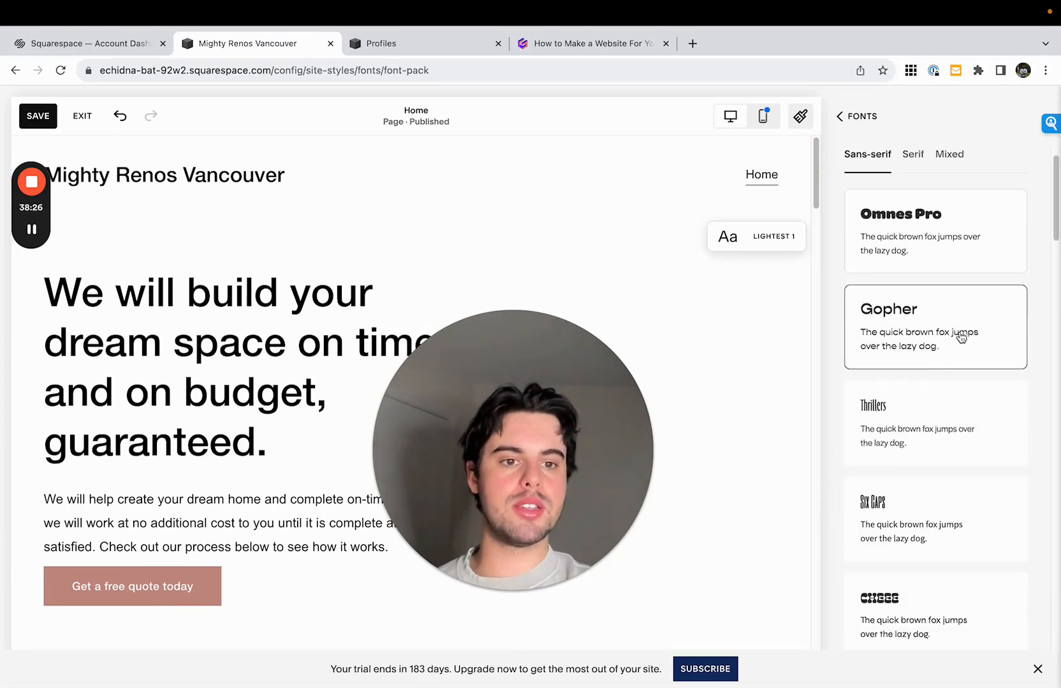
scroll(960, 337, "down", 8)
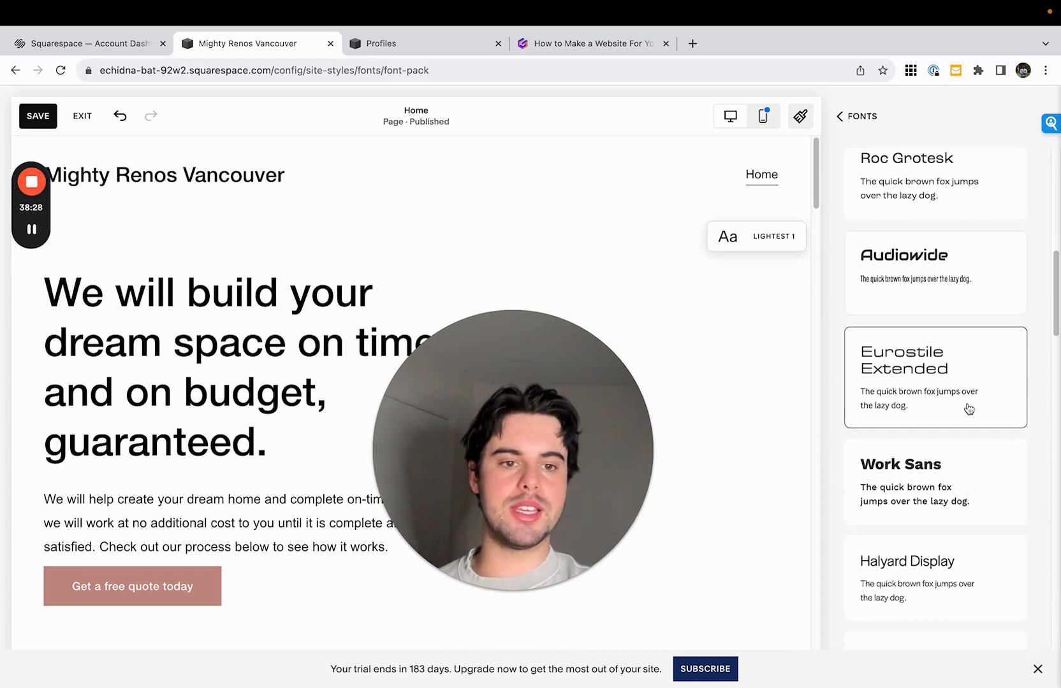
scroll(977, 382, "down", 2)
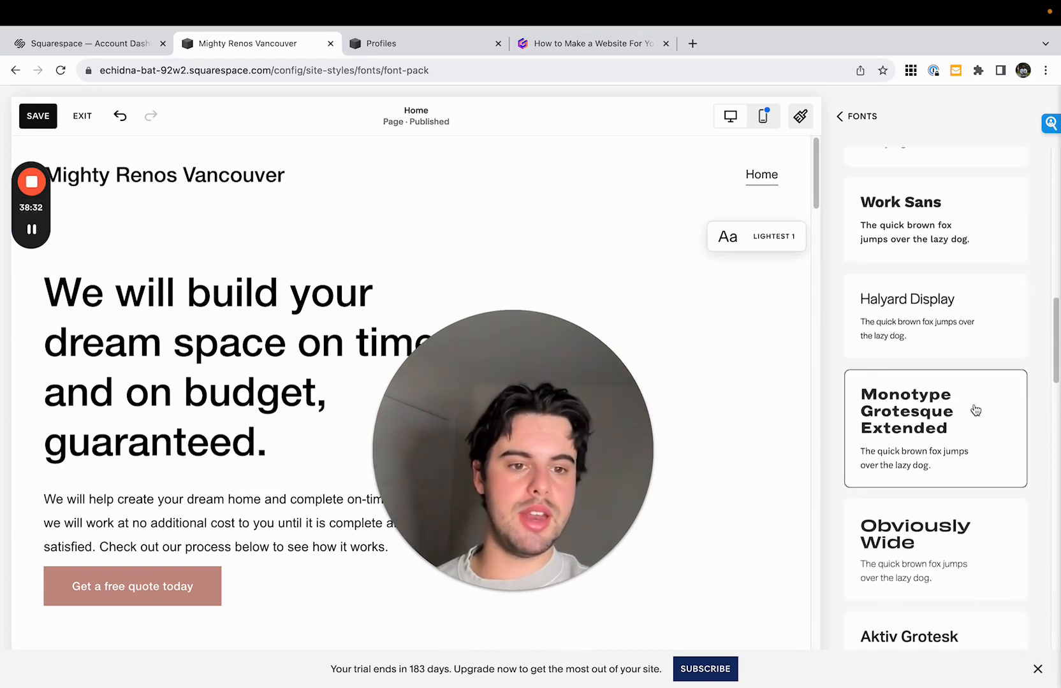
scroll(975, 410, "down", 9)
scroll(960, 464, "down", 8)
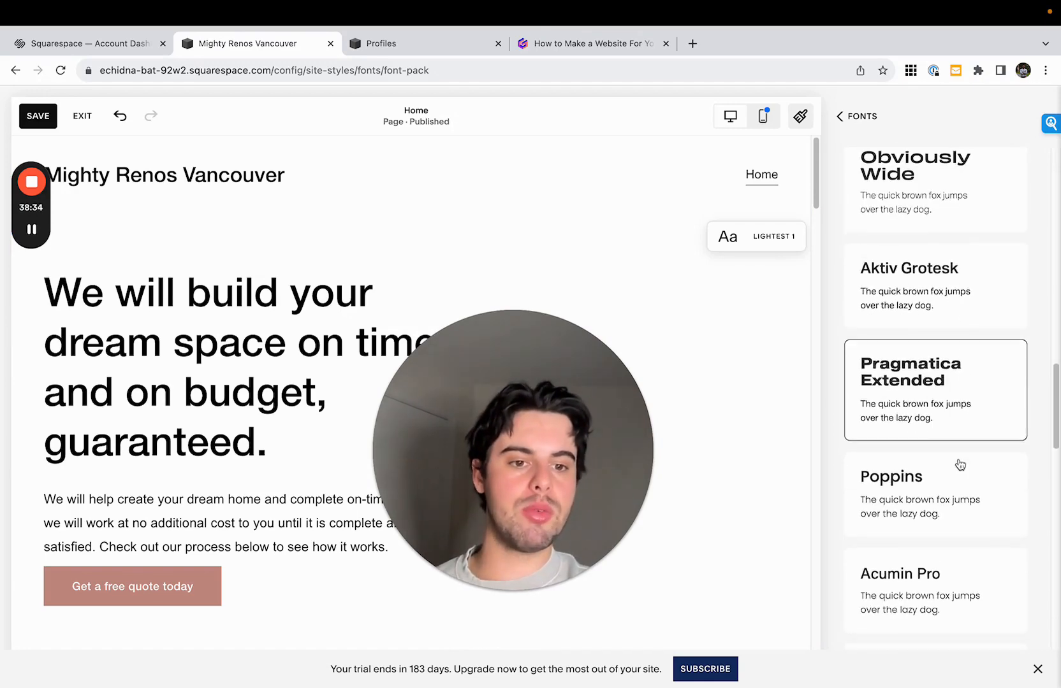
scroll(965, 472, "down", 9)
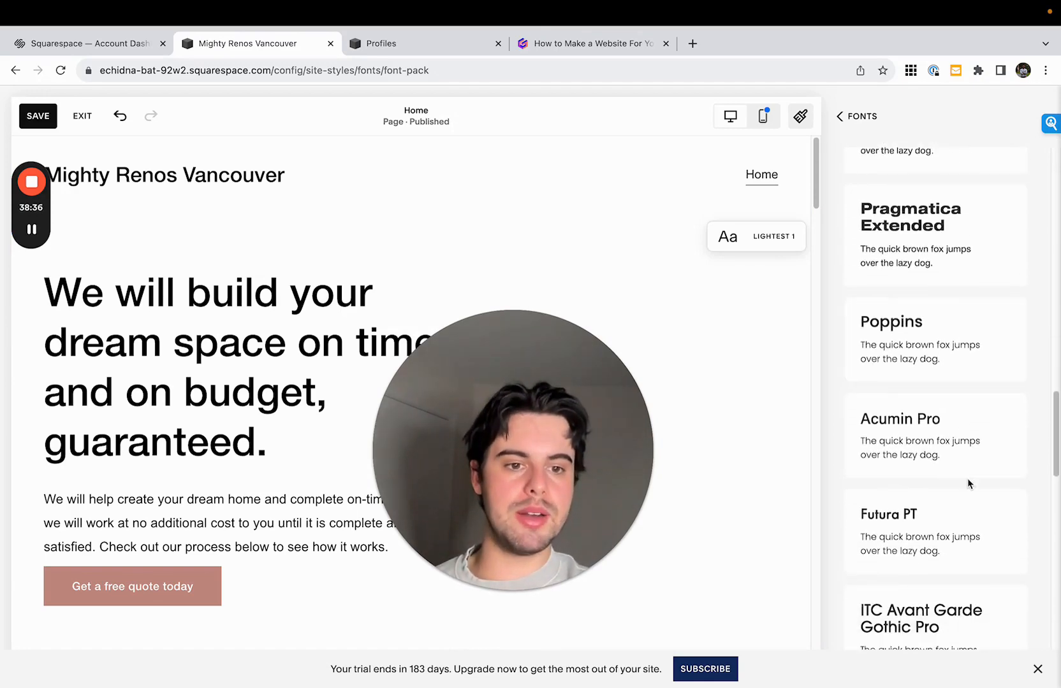
scroll(984, 477, "down", 14)
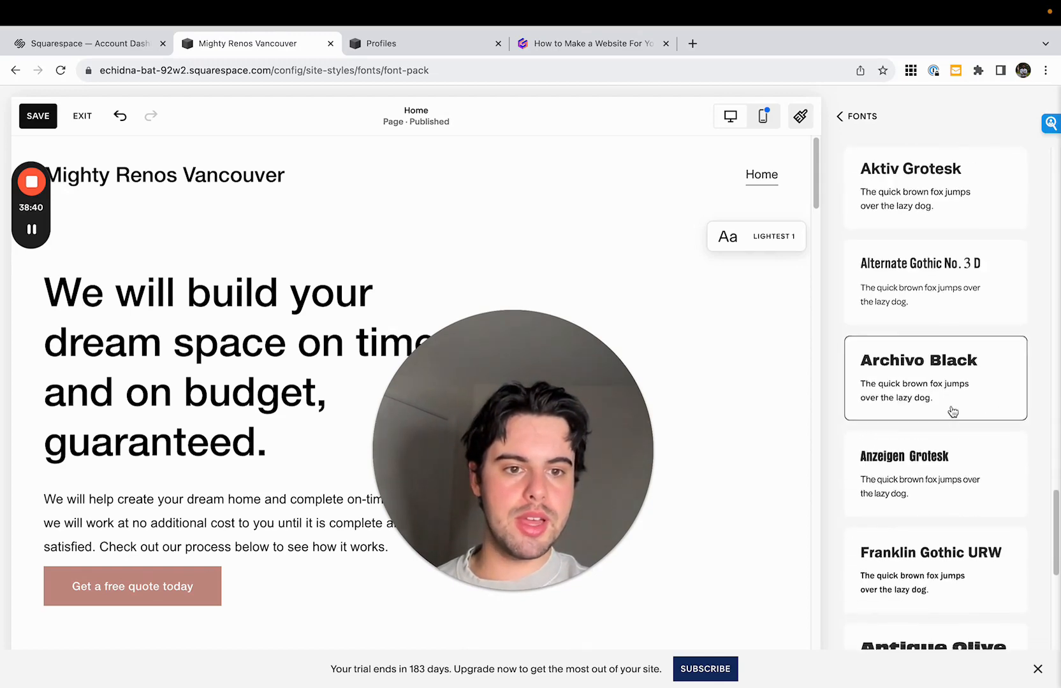
scroll(963, 433, "down", 6)
left_click(1016, 421)
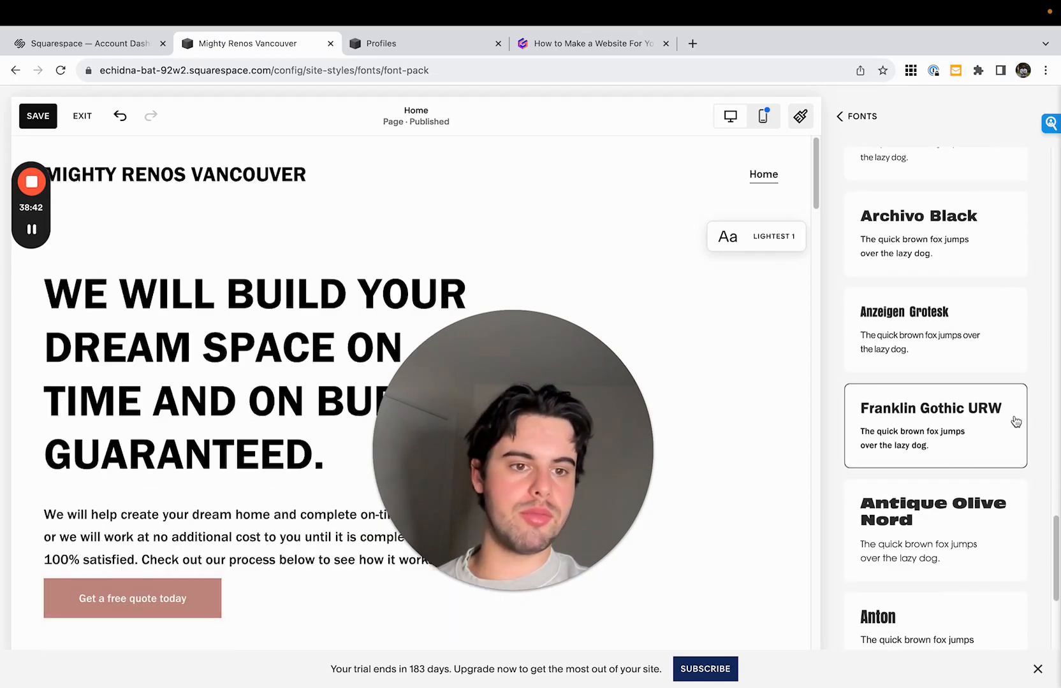
- Try the Helvetica Neue and Aktiv Grotesk sans-serif font packs
scroll(925, 415, "down", 10)
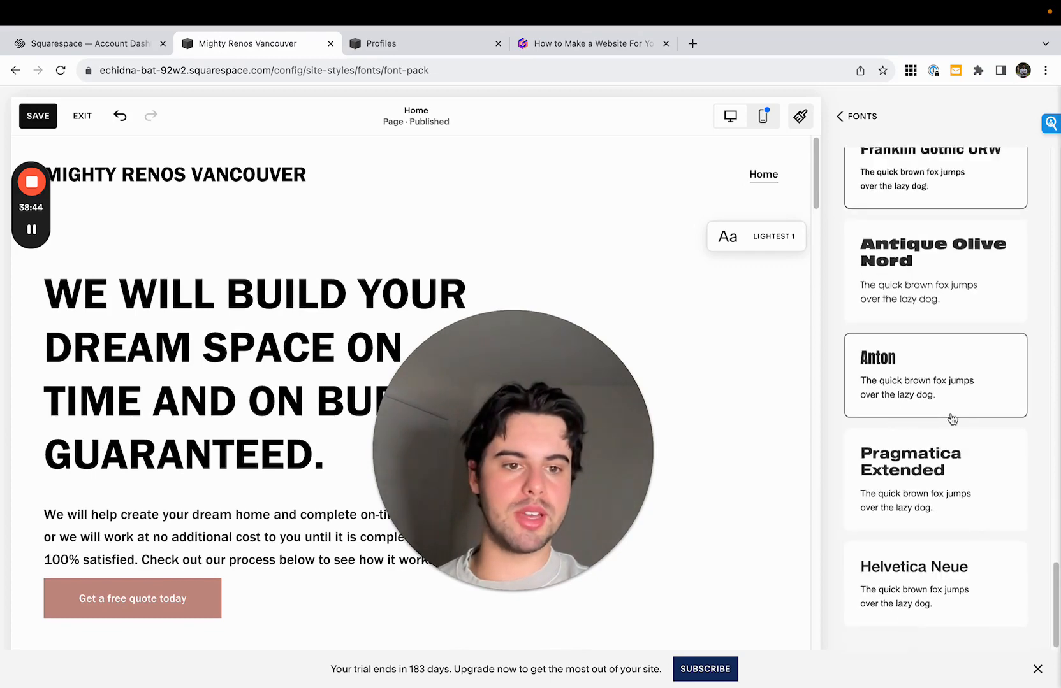
left_click(957, 592)
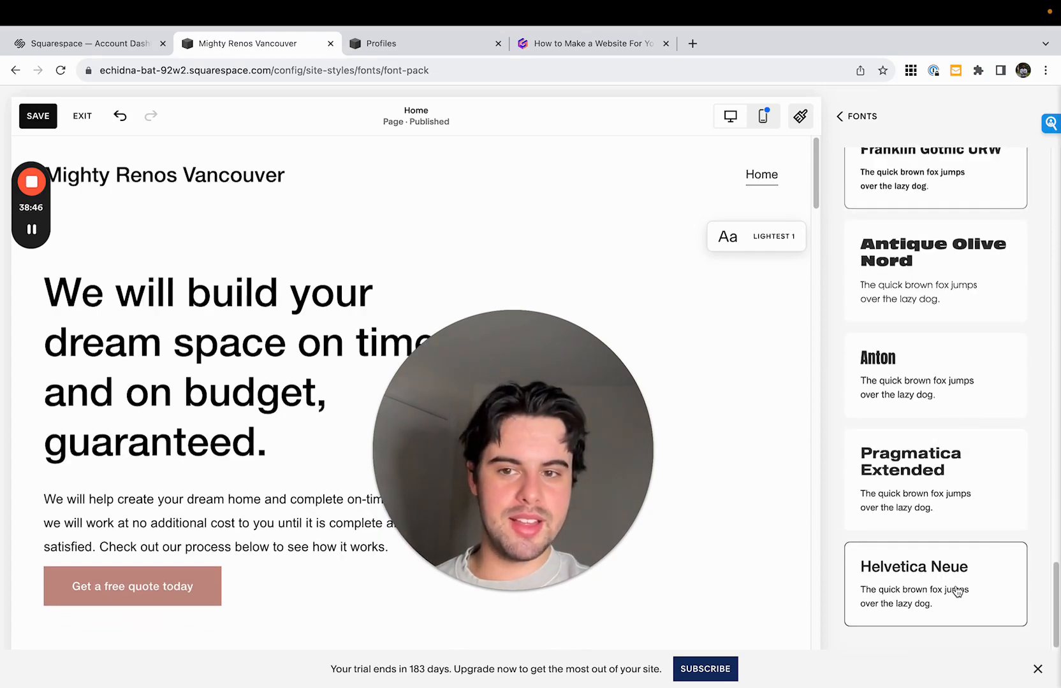
scroll(953, 421, "up", 10)
left_click(948, 359)
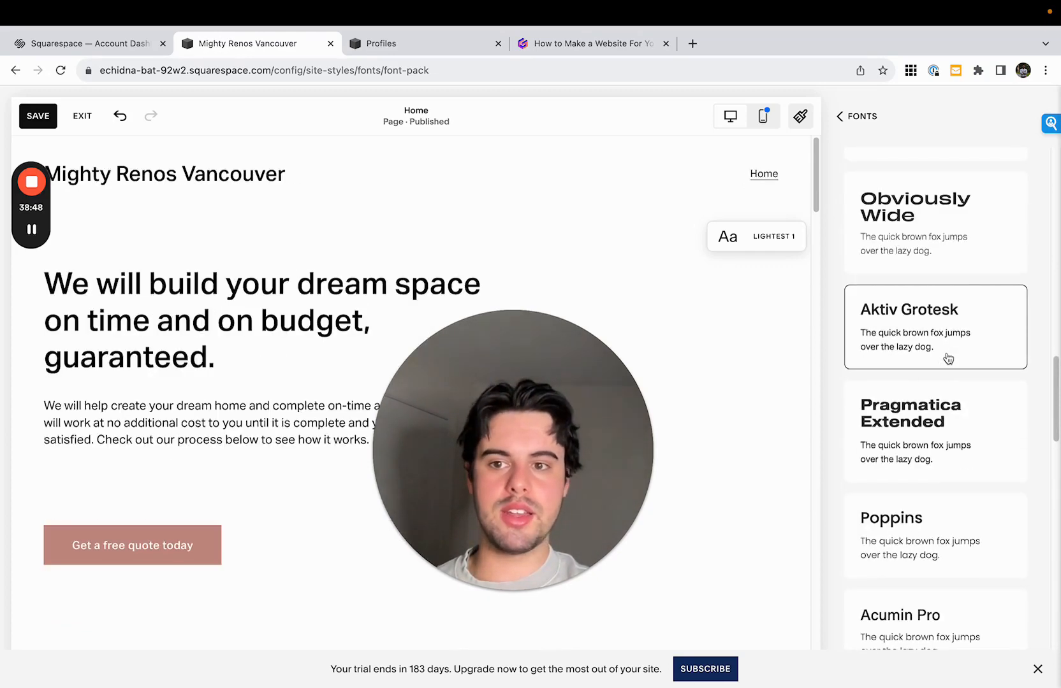
- Switch from the sans-serif to the serif font packs and browse them
scroll(945, 360, "up", 5)
scroll(965, 312, "up", 2)
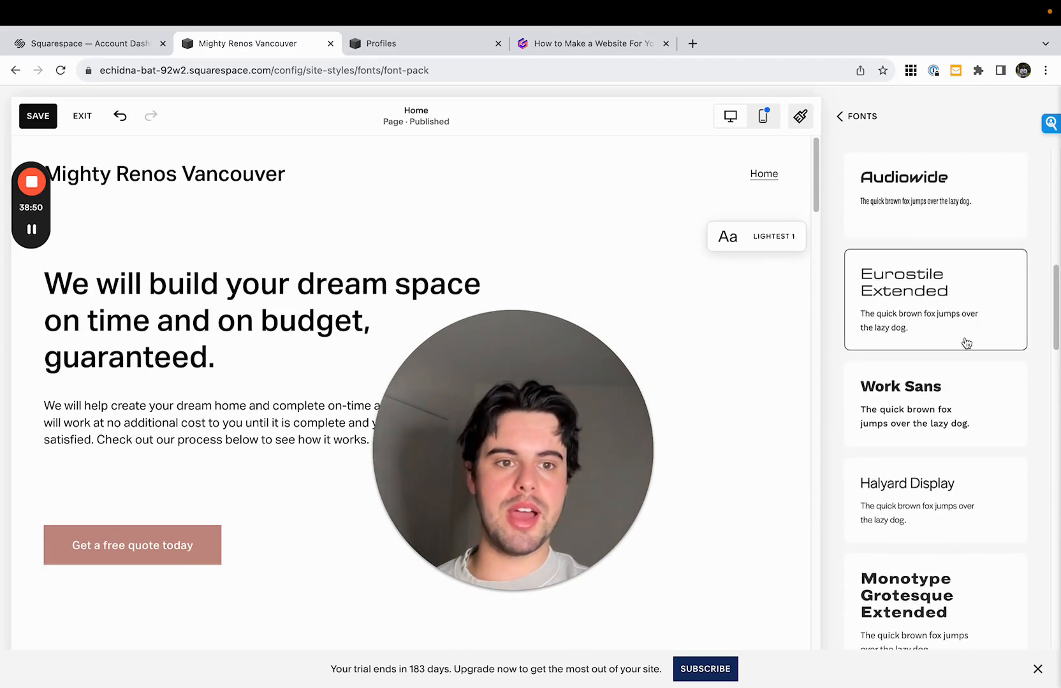
scroll(966, 343, "up", 7)
scroll(944, 516, "up", 5)
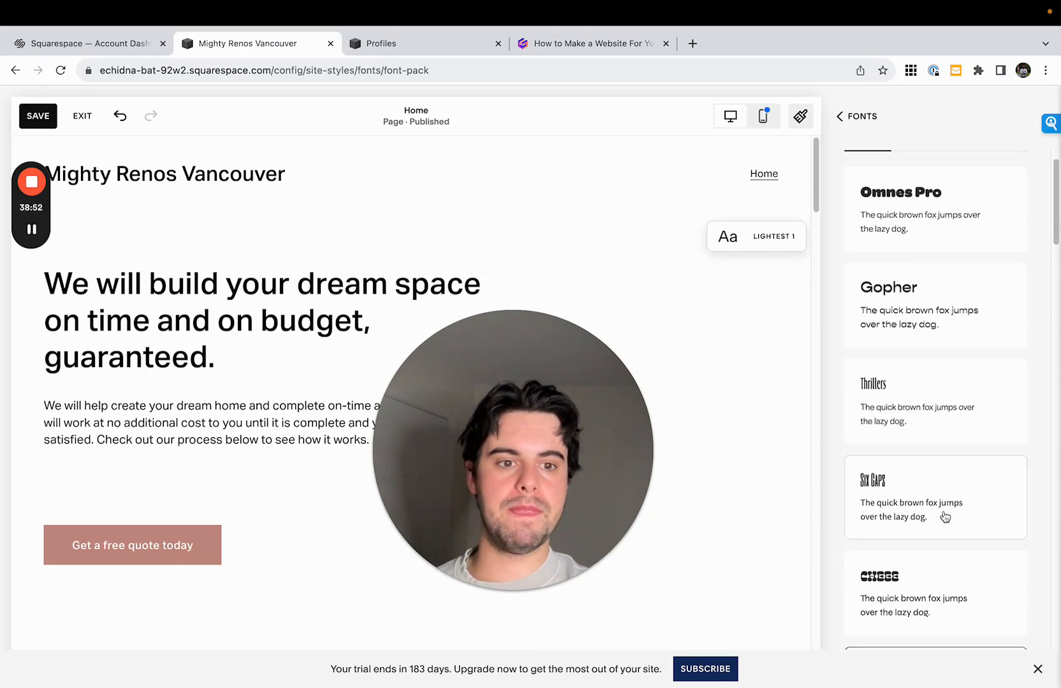
left_click(911, 190)
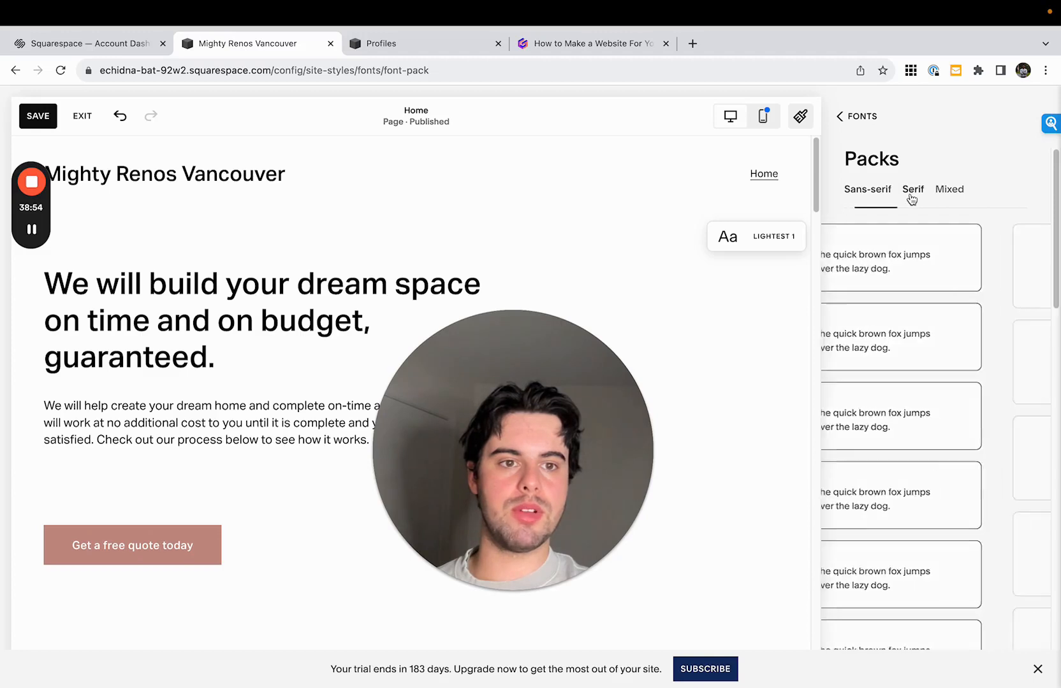
scroll(930, 369, "down", 3)
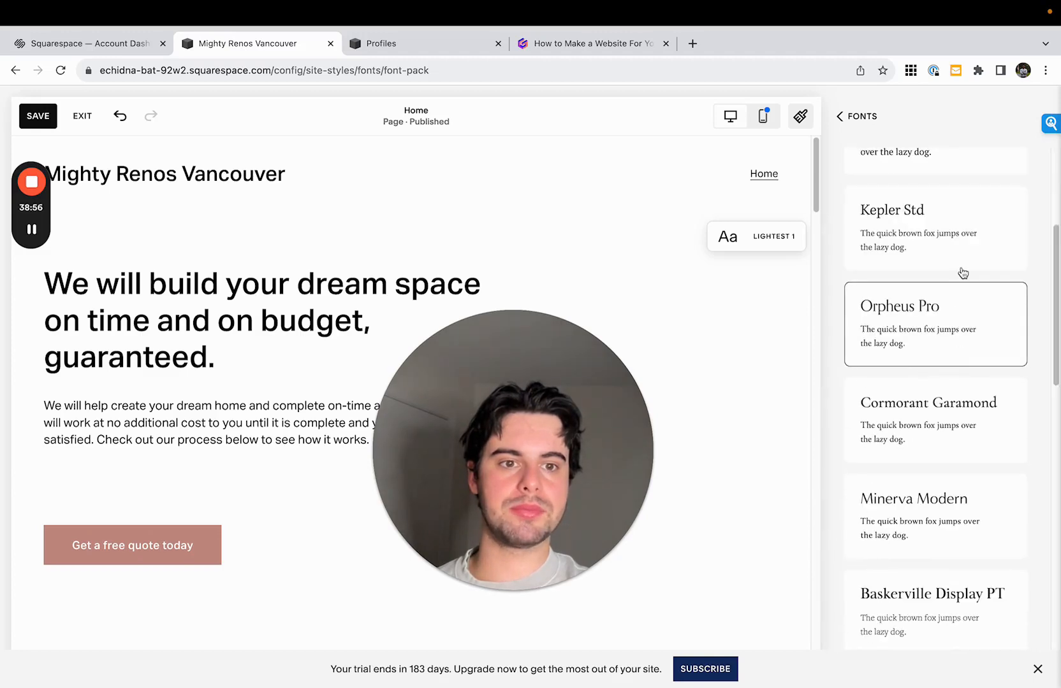
- Try the Cormorant Garamond, Kepler Std, FINO and Adobe Caslon Pro serif font packs on the site
left_click(955, 417)
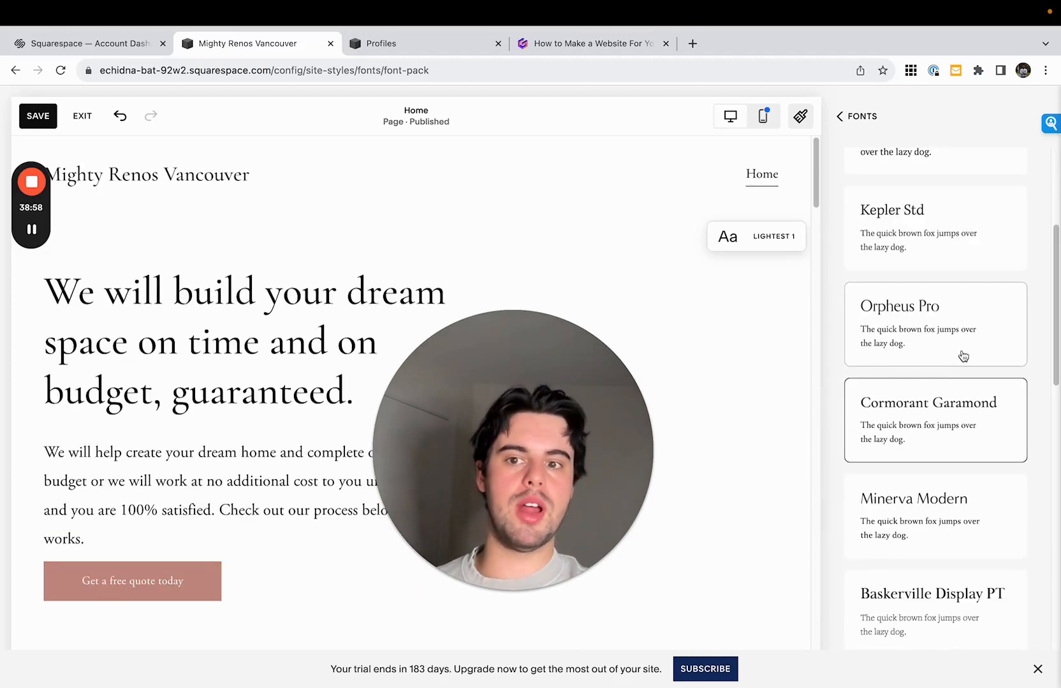
scroll(966, 315, "up", 1)
left_click(970, 307)
scroll(979, 297, "up", 2)
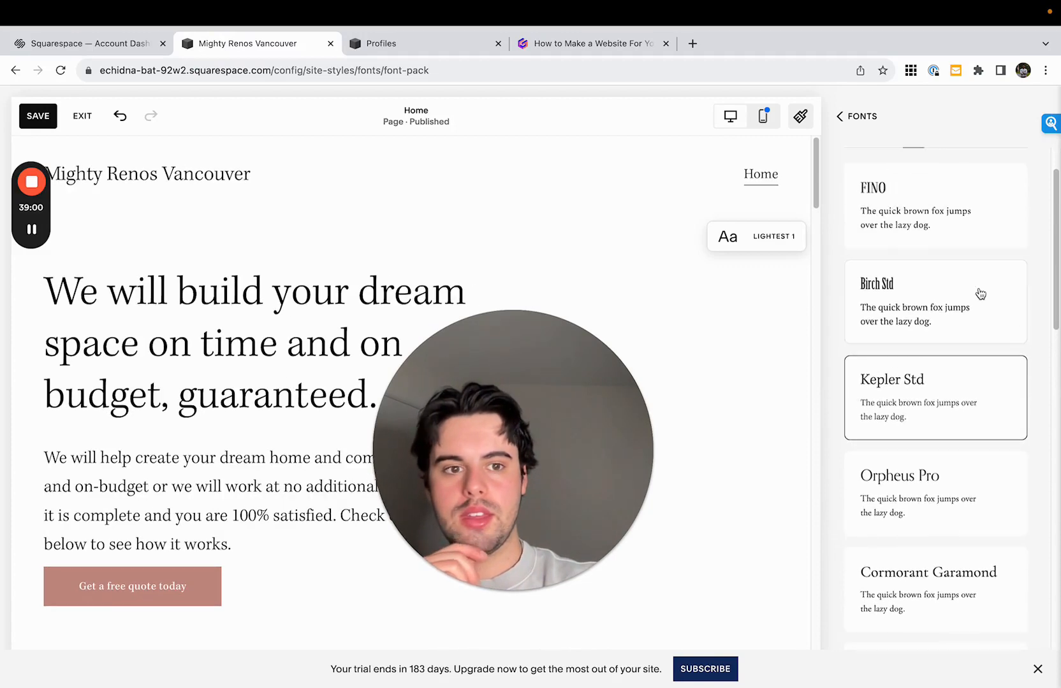
left_click(981, 293)
left_click(980, 244)
scroll(976, 267, "up", 1)
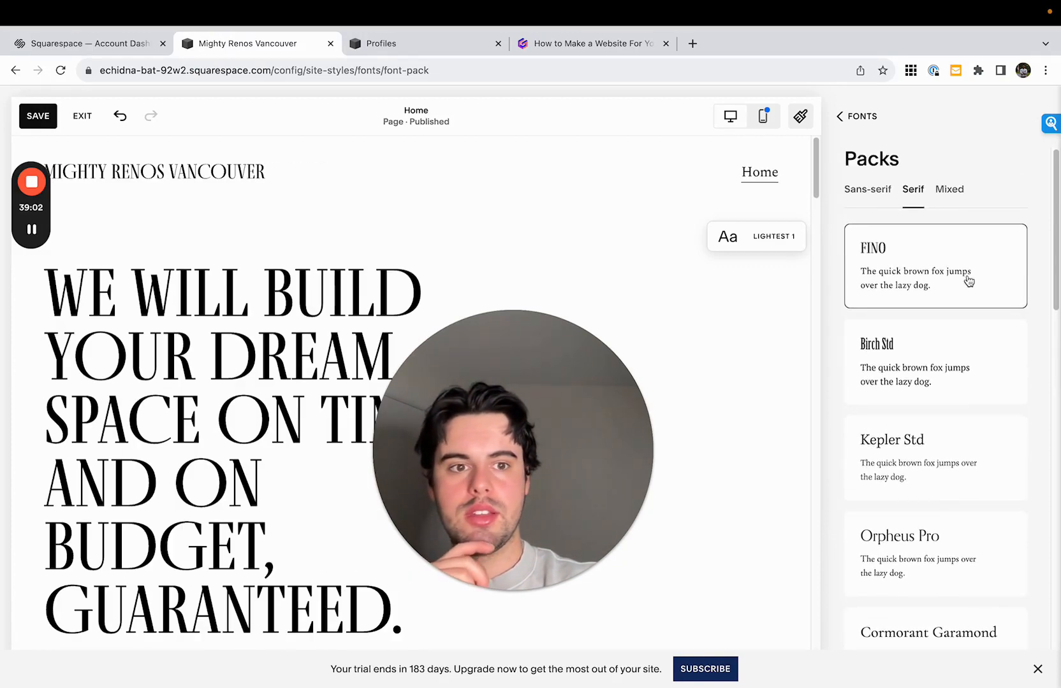
scroll(969, 277, "down", 8)
left_click(964, 376)
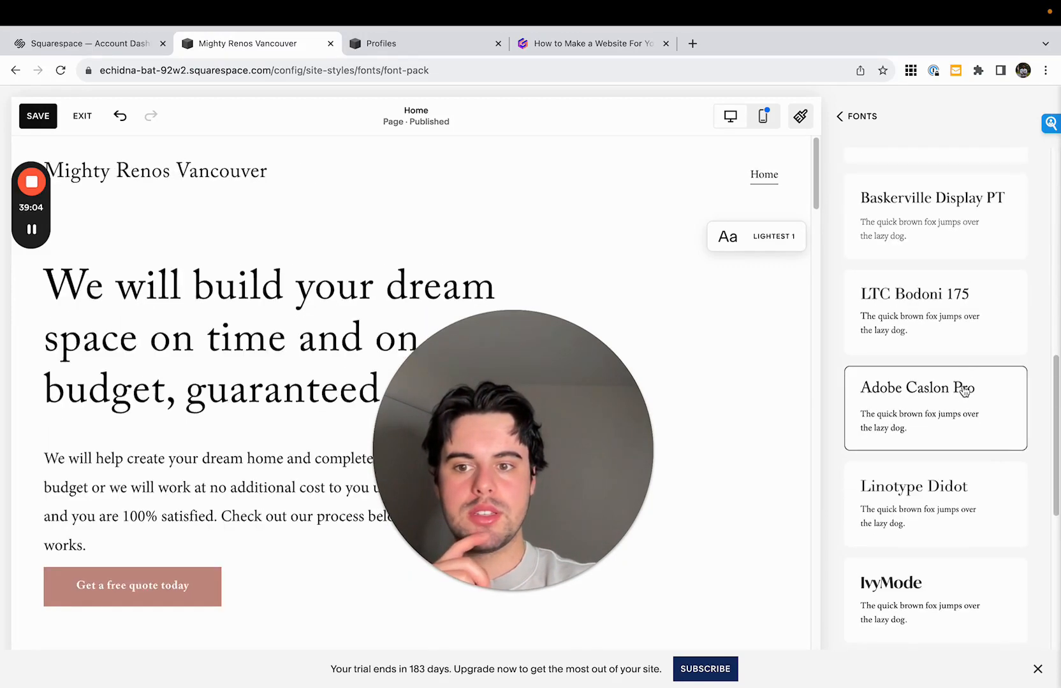
- Apply the Linotype Didot serif font pack to the site
scroll(962, 399, "down", 2)
left_click(960, 411)
scroll(959, 422, "down", 1)
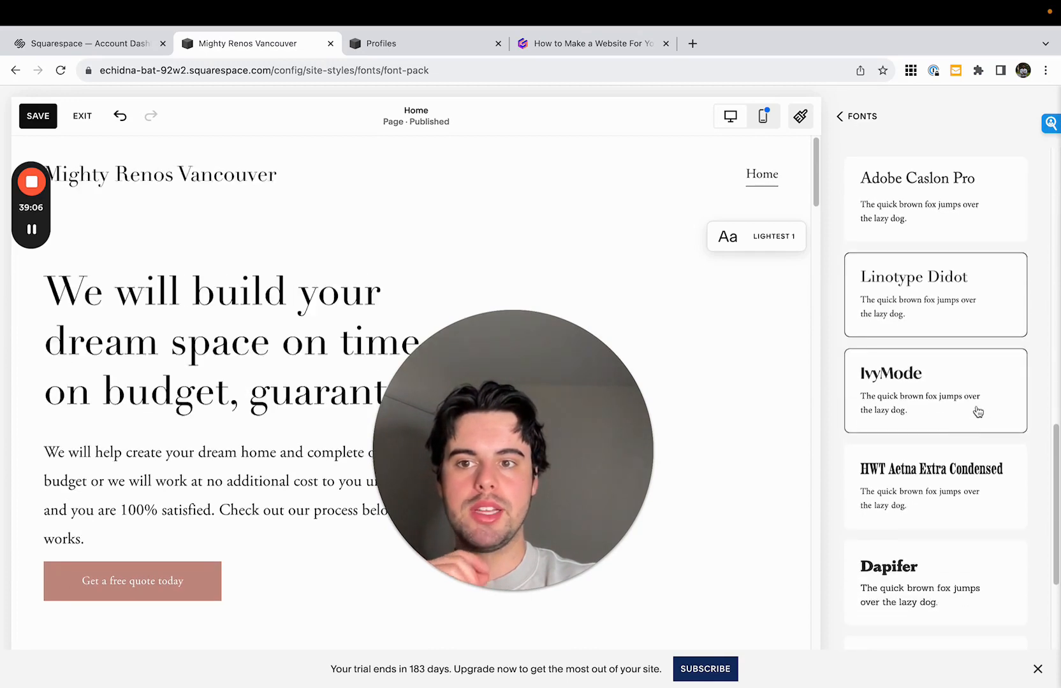
- Leave the font settings and open the palette editor in the site's color styles
left_click(861, 115)
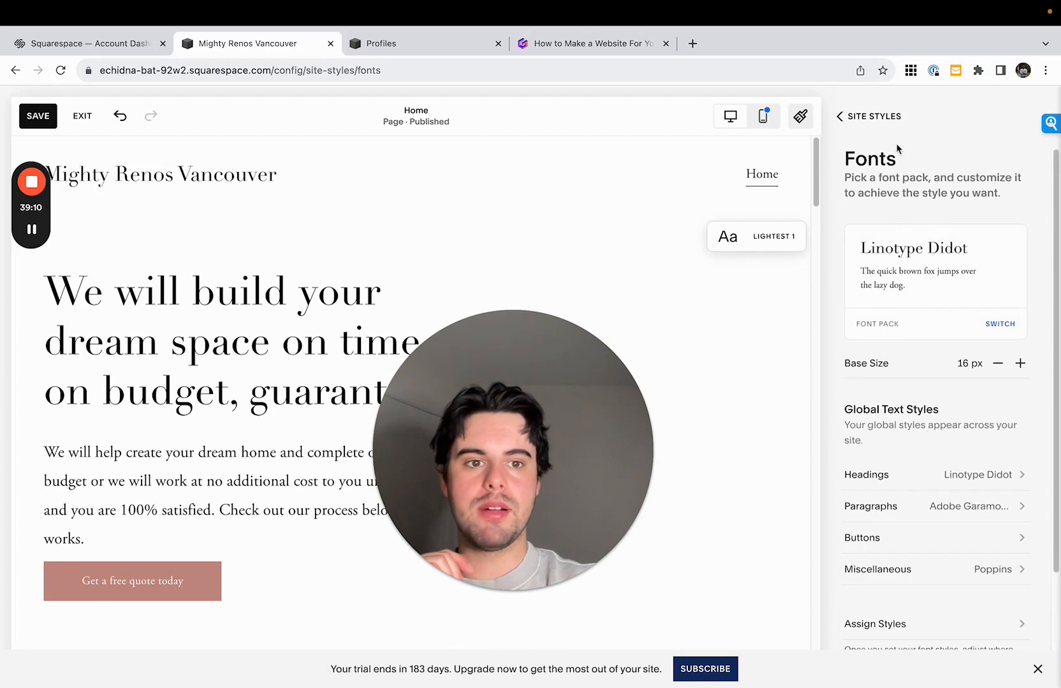
left_click(883, 131)
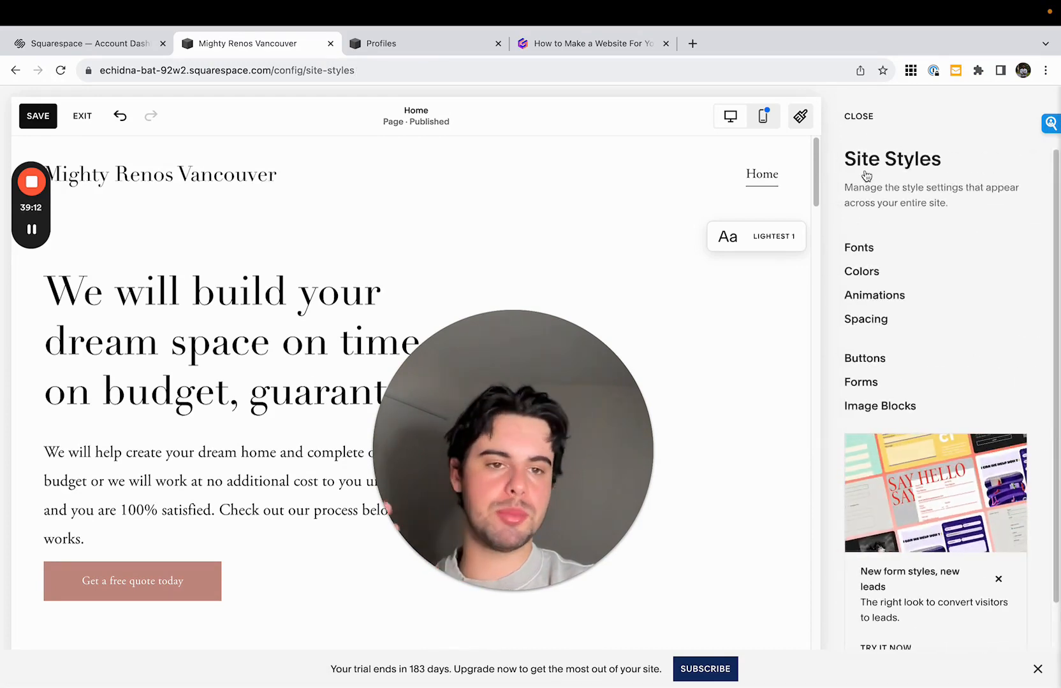
left_click(874, 273)
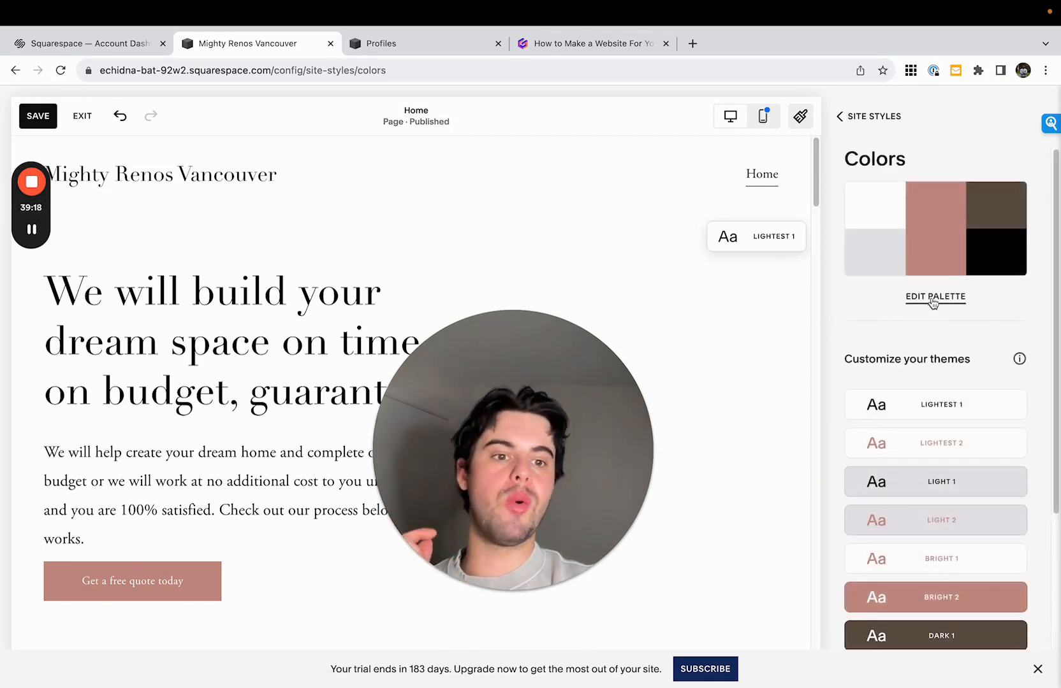
left_click(932, 300)
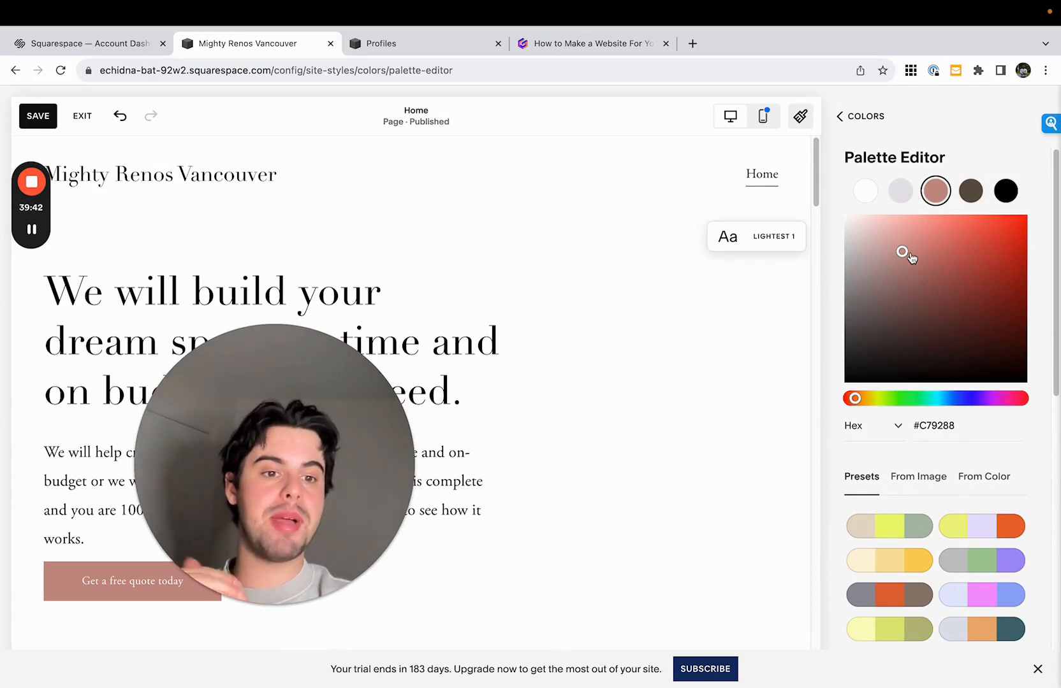
- Try preset color palettes with blue, navy, red, orange and yellow accents on the site
scroll(945, 488, "down", 5)
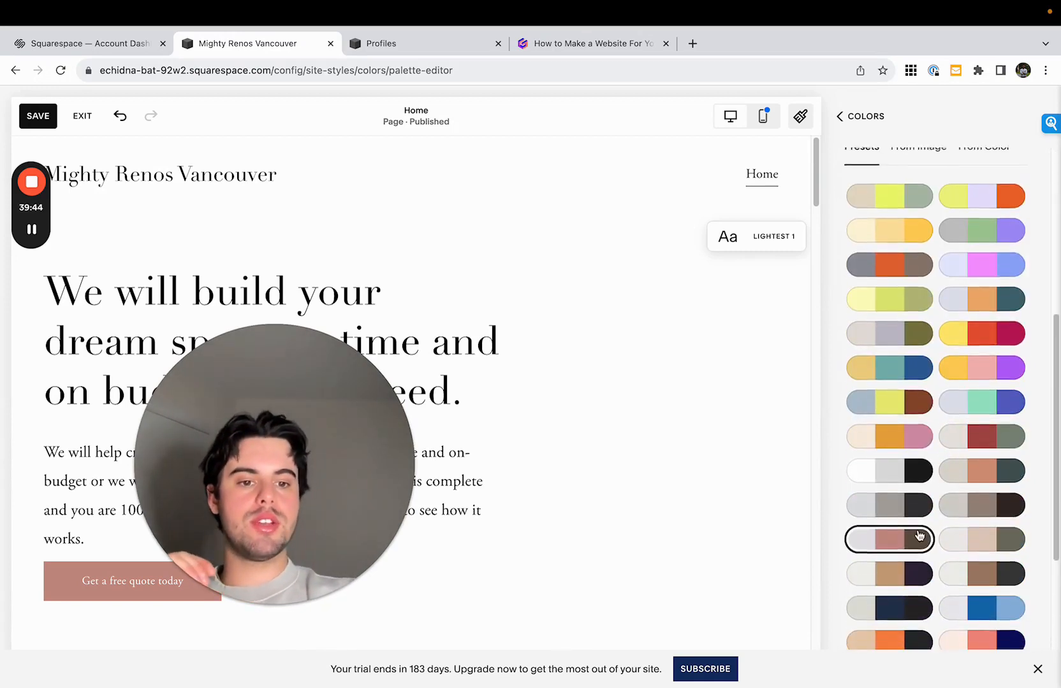
scroll(963, 522, "down", 1)
left_click(981, 553)
scroll(981, 553, "down", 2)
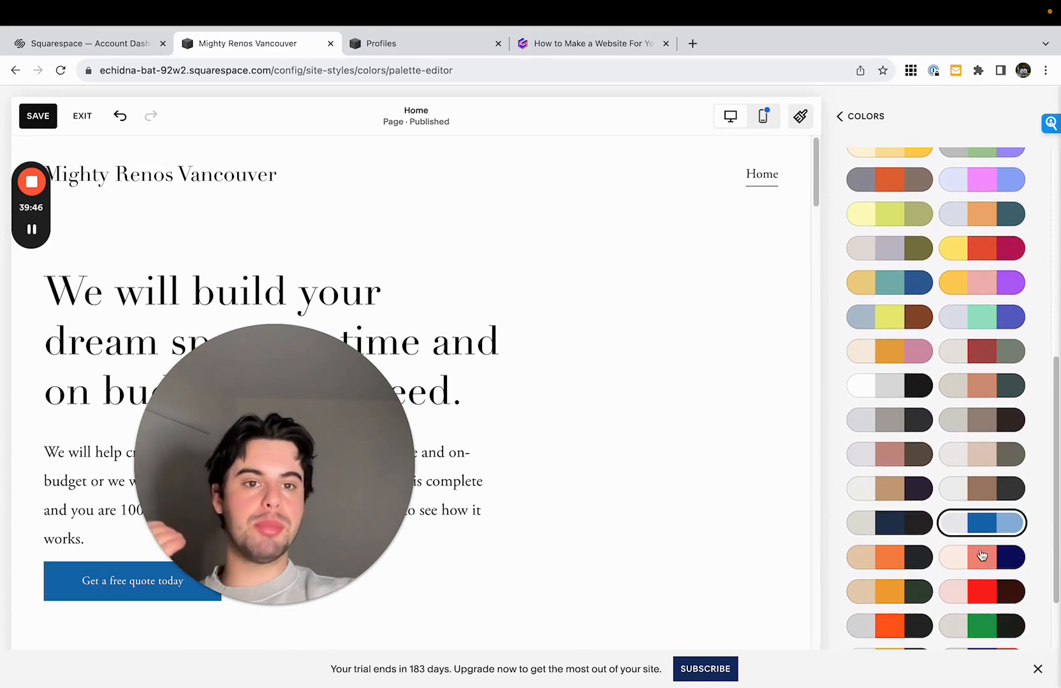
left_click(900, 438)
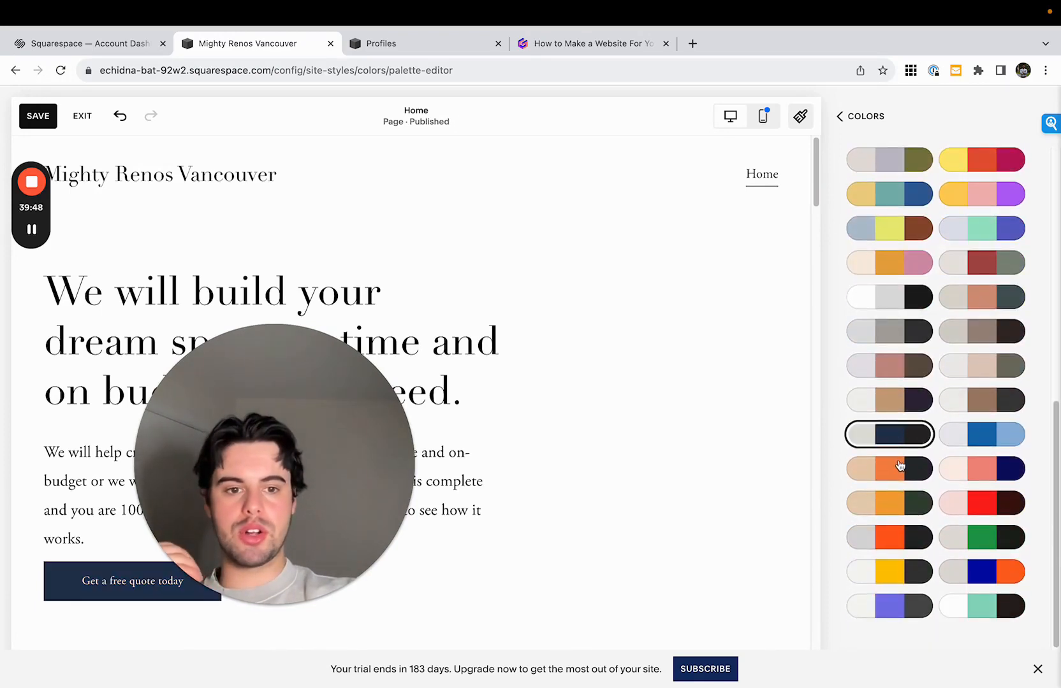
left_click(985, 508)
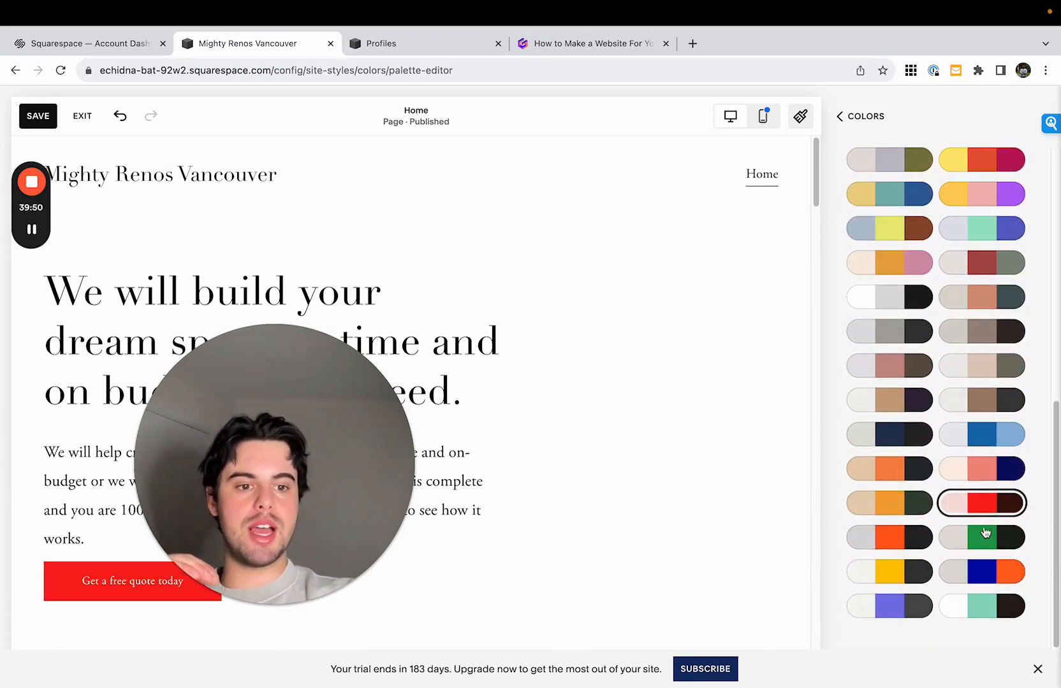
left_click(986, 538)
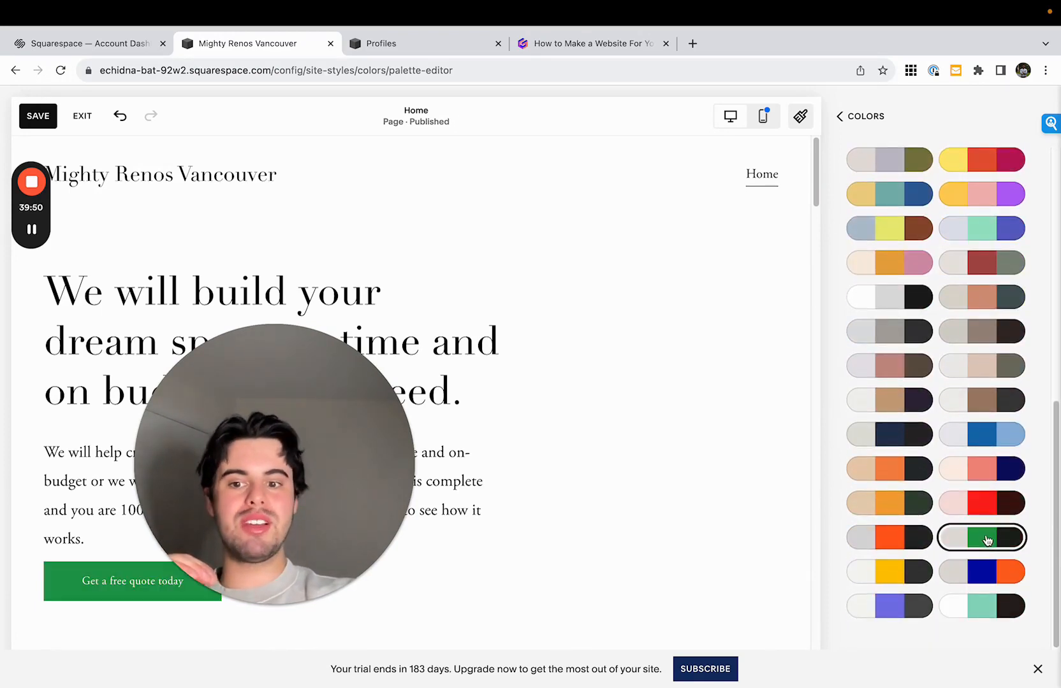
left_click(915, 578)
- Apply the preset color palette of light grey, blue and light blue to the site
scroll(940, 543, "up", 1)
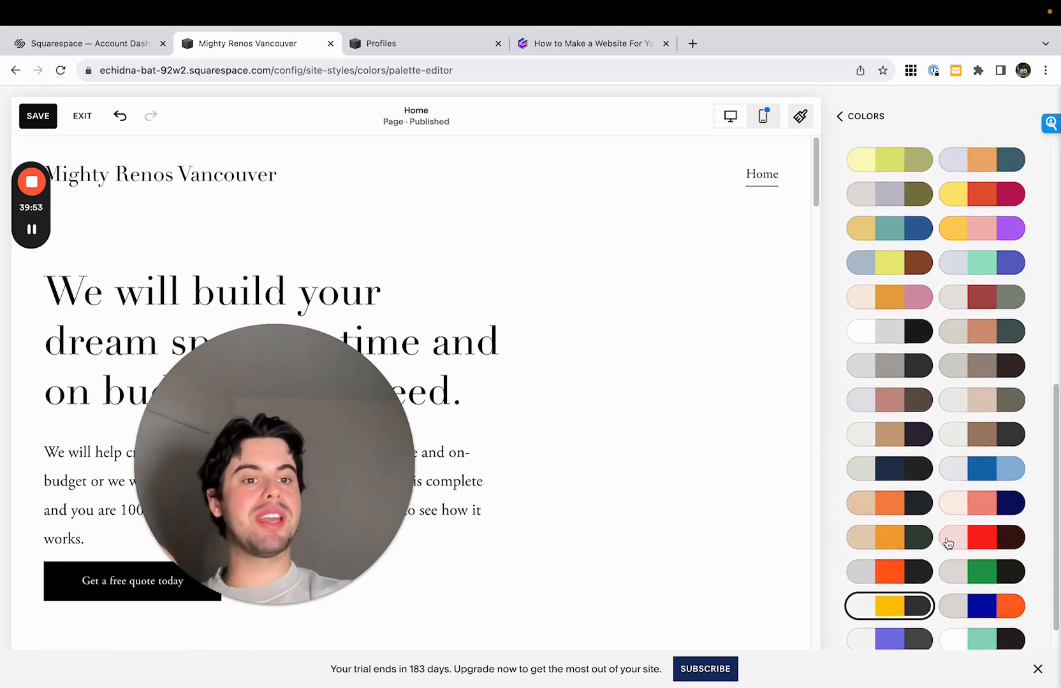
left_click(981, 475)
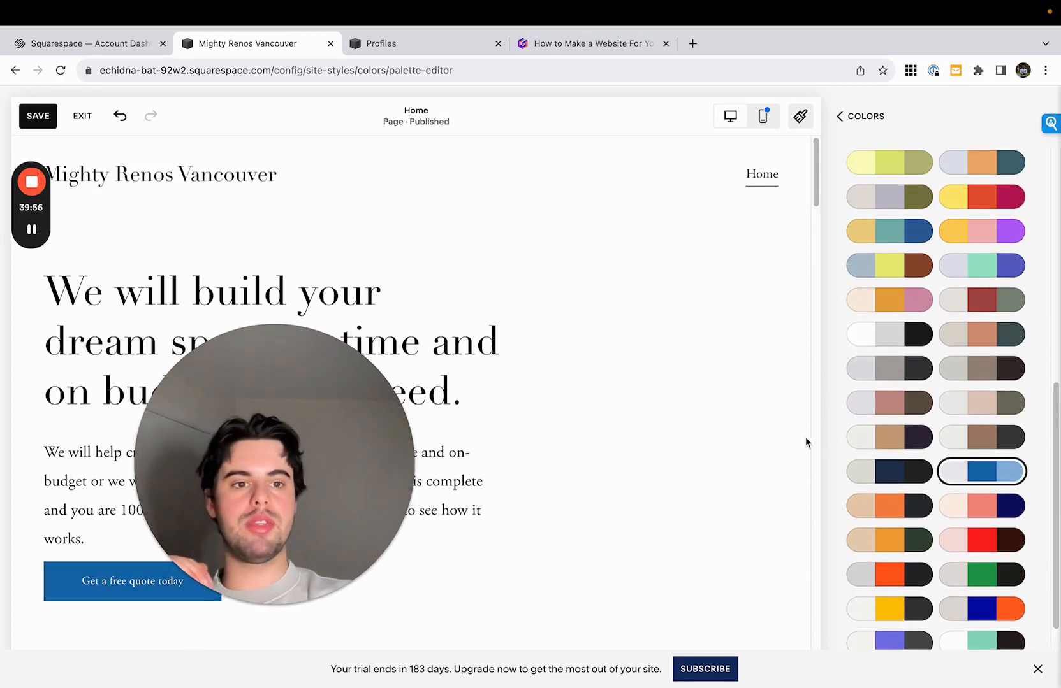
left_click(948, 470)
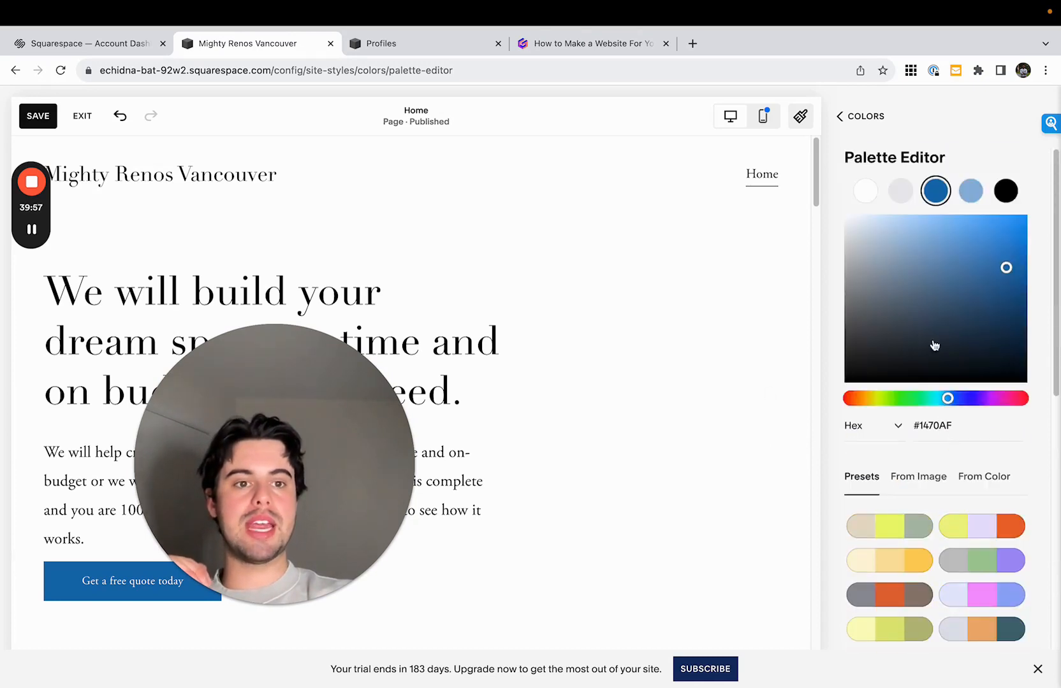
- Darken the palette's main blue accent to navy #1E4661 and leave the color settings
left_click(936, 276)
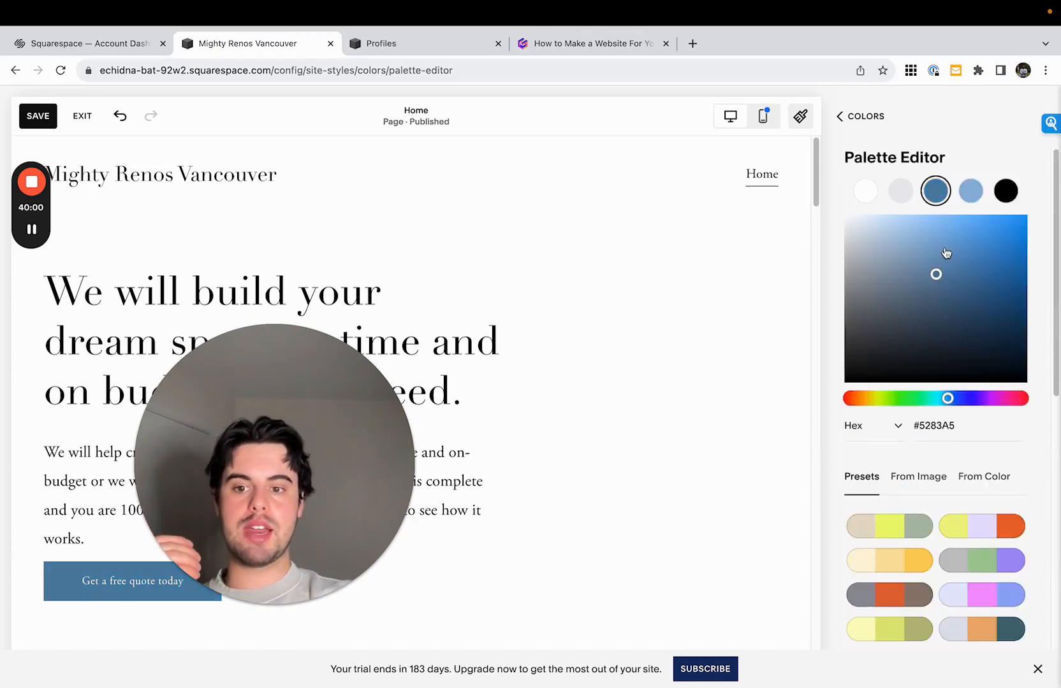
left_click_drag(946, 254, 968, 341)
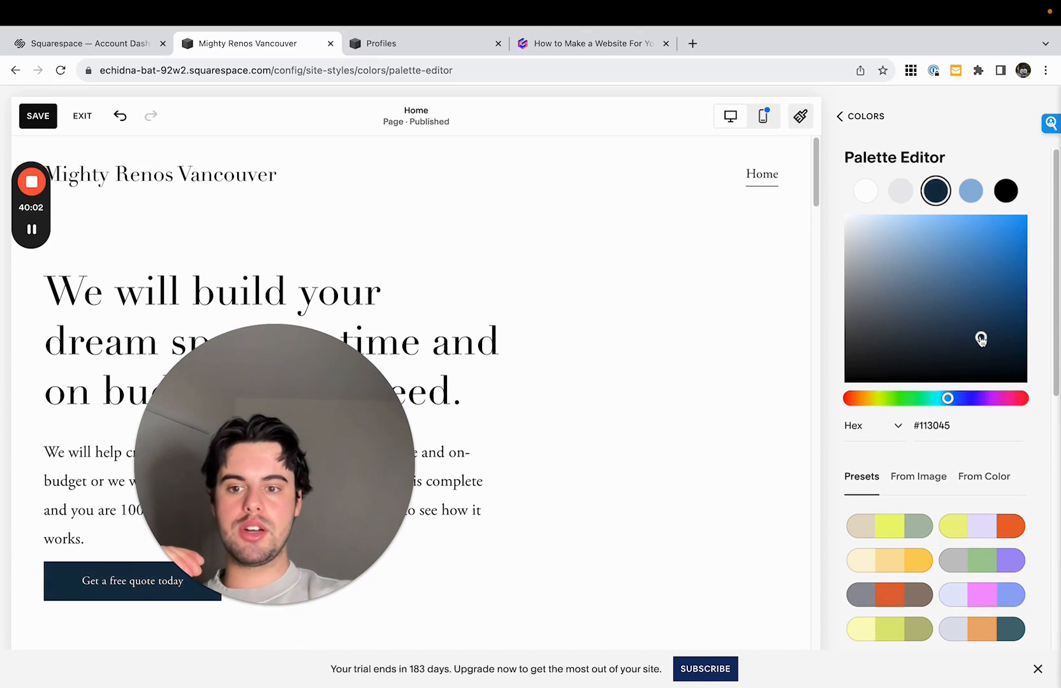
left_click(850, 121)
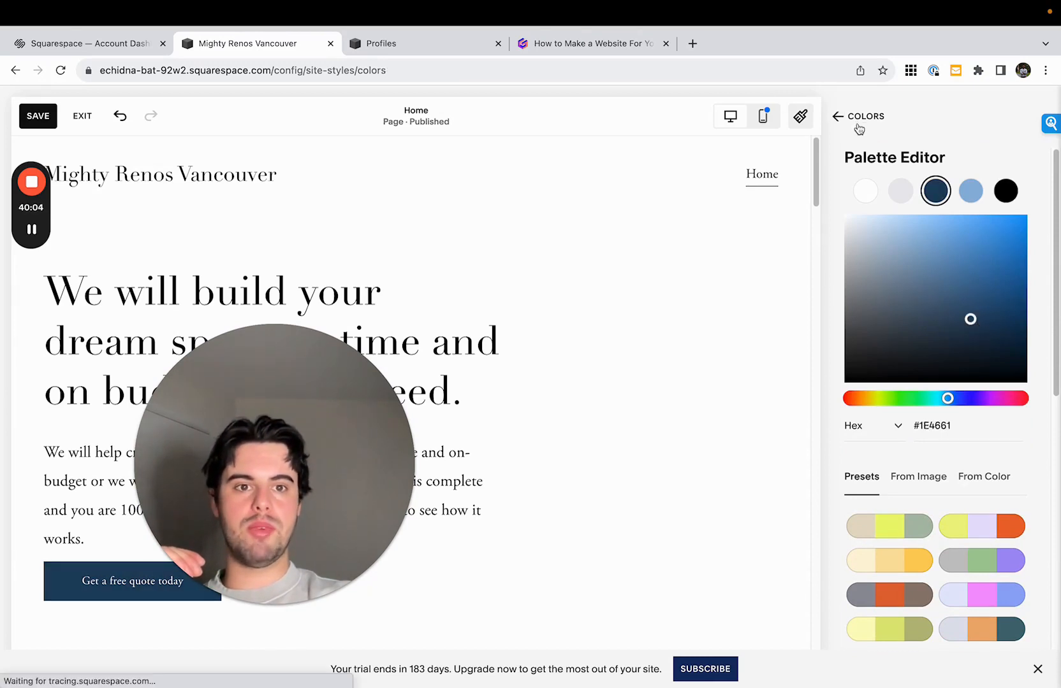
left_click(861, 121)
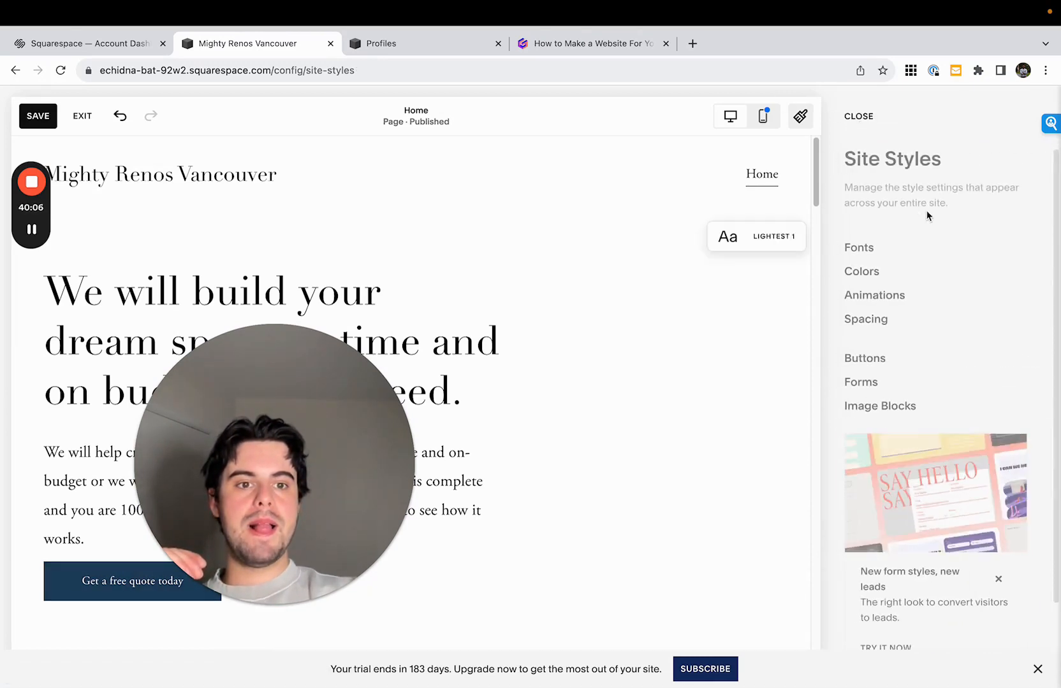
- Try the Fade, Scale and Slide site animations and set the animation style to Fade
left_click(895, 296)
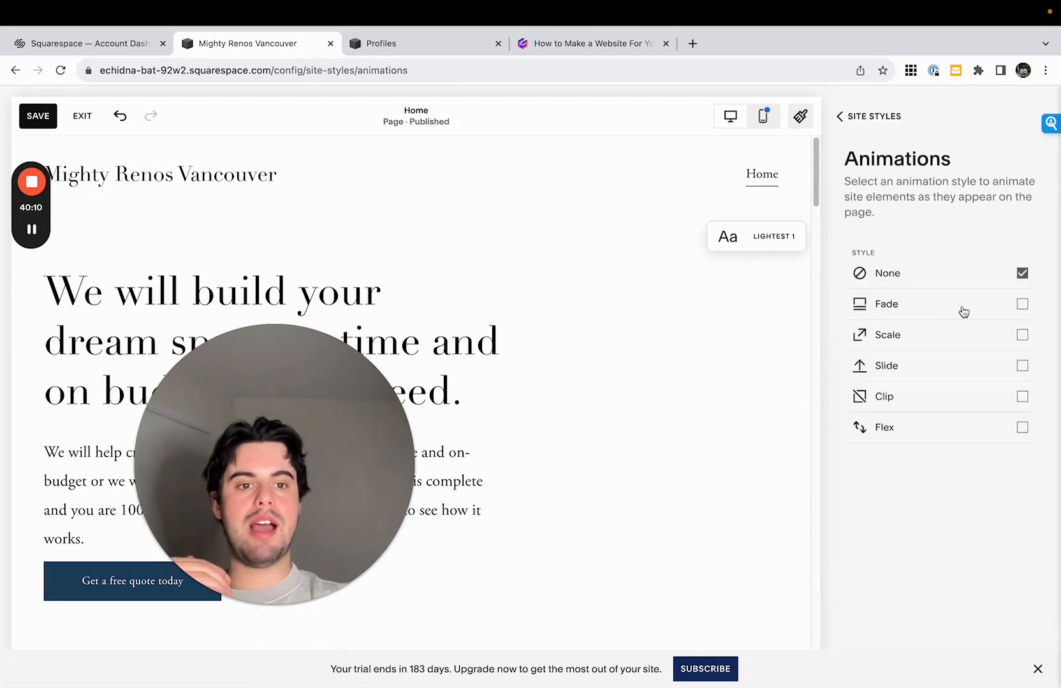
left_click(964, 312)
left_click_drag(817, 189, 822, 105)
left_click(951, 347)
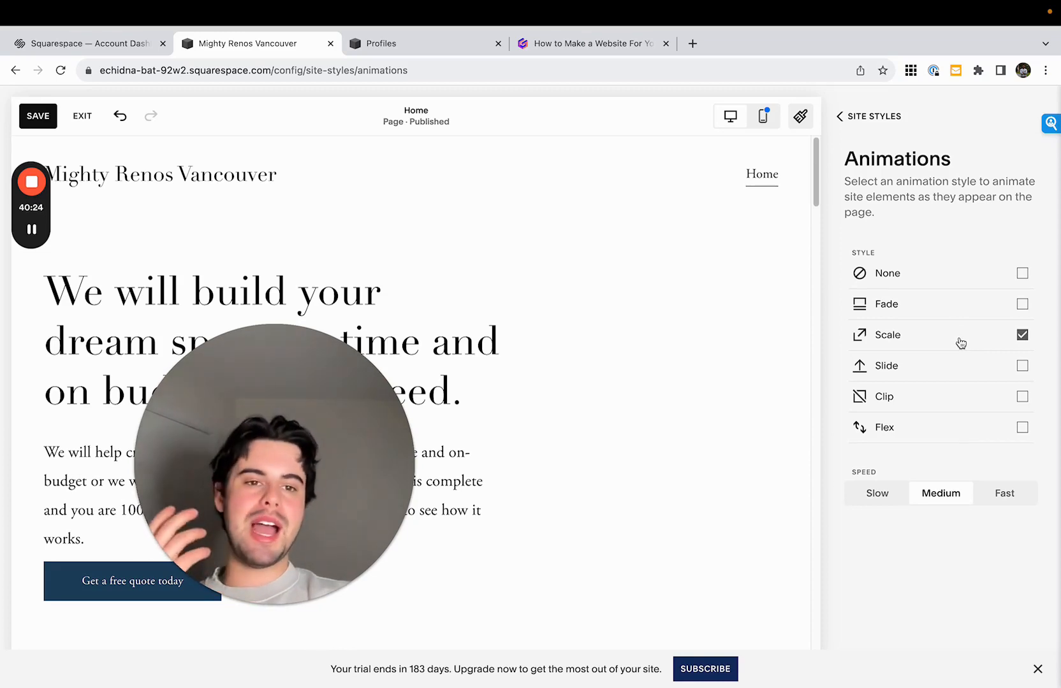
left_click(958, 366)
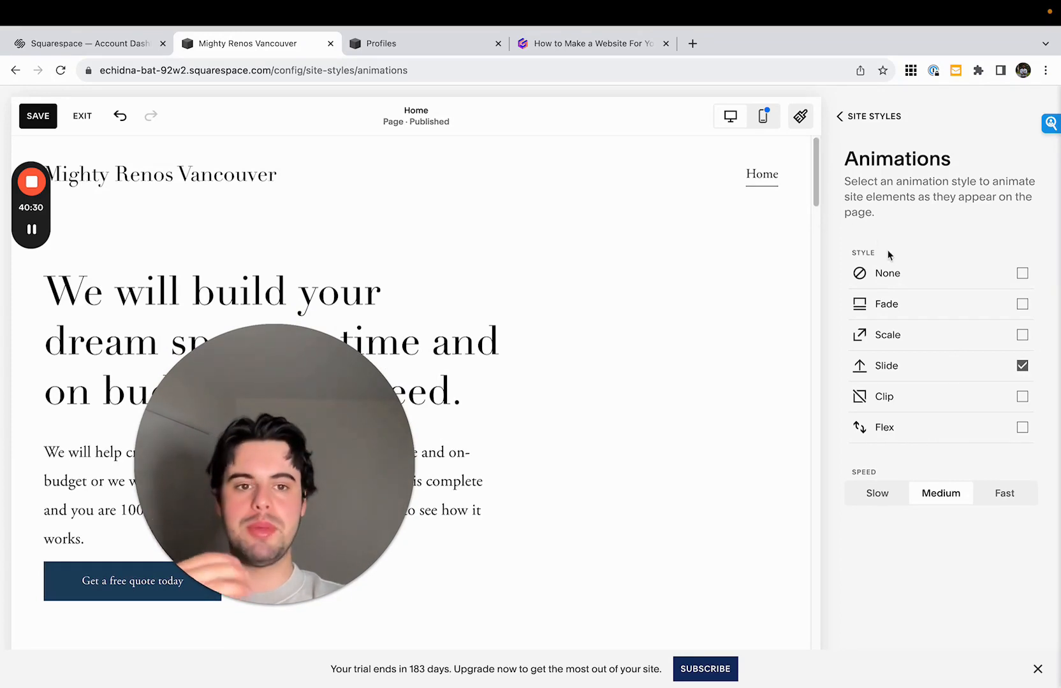
left_click(925, 303)
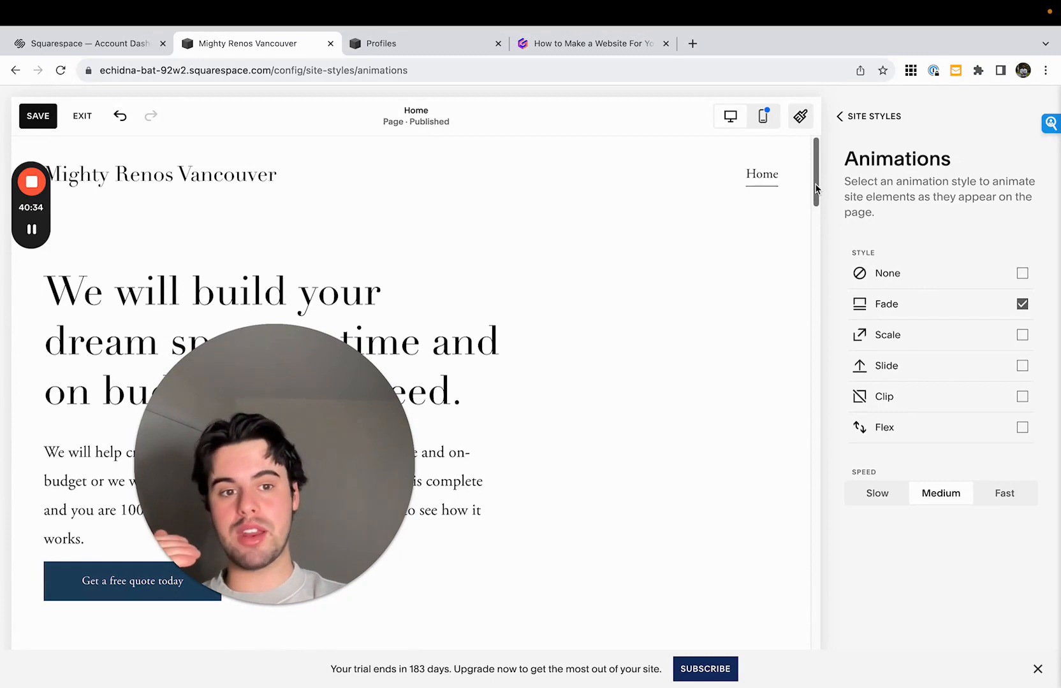
left_click(856, 129)
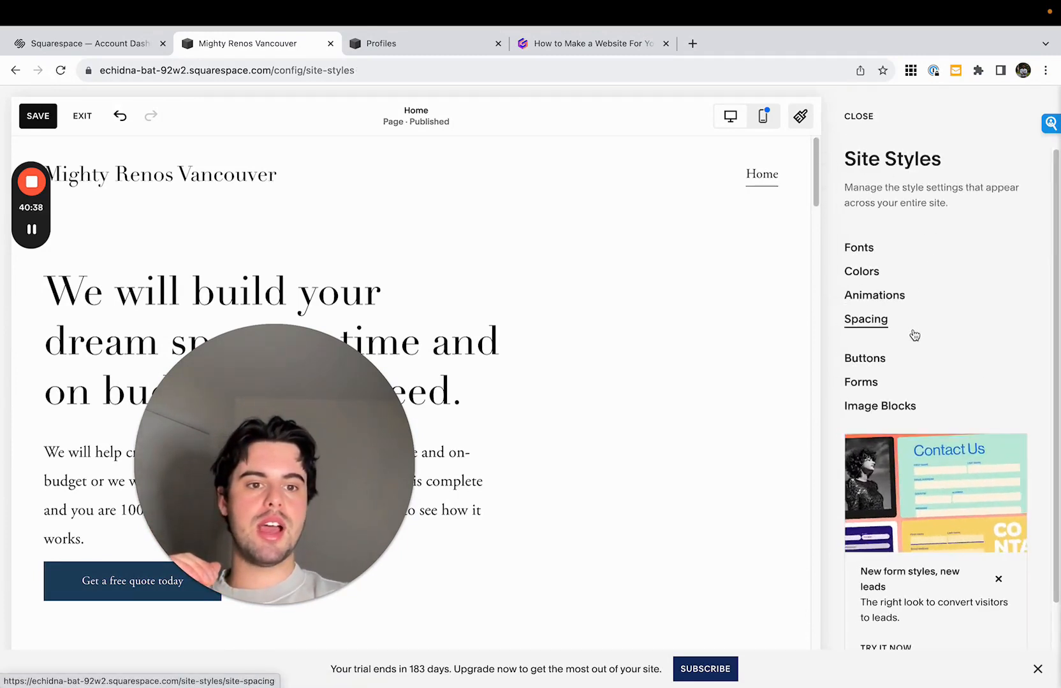
- Try rounded rectangle and pill shapes for the primary buttons, and give them custom corners with a value of 5
left_click(904, 365)
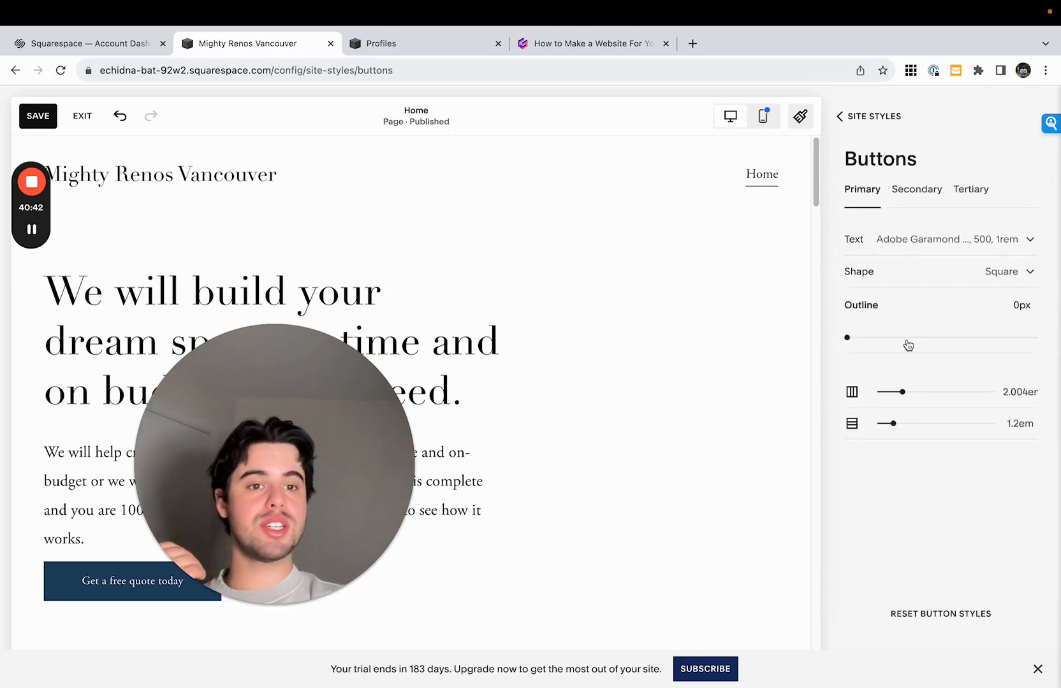
left_click(968, 274)
left_click(942, 376)
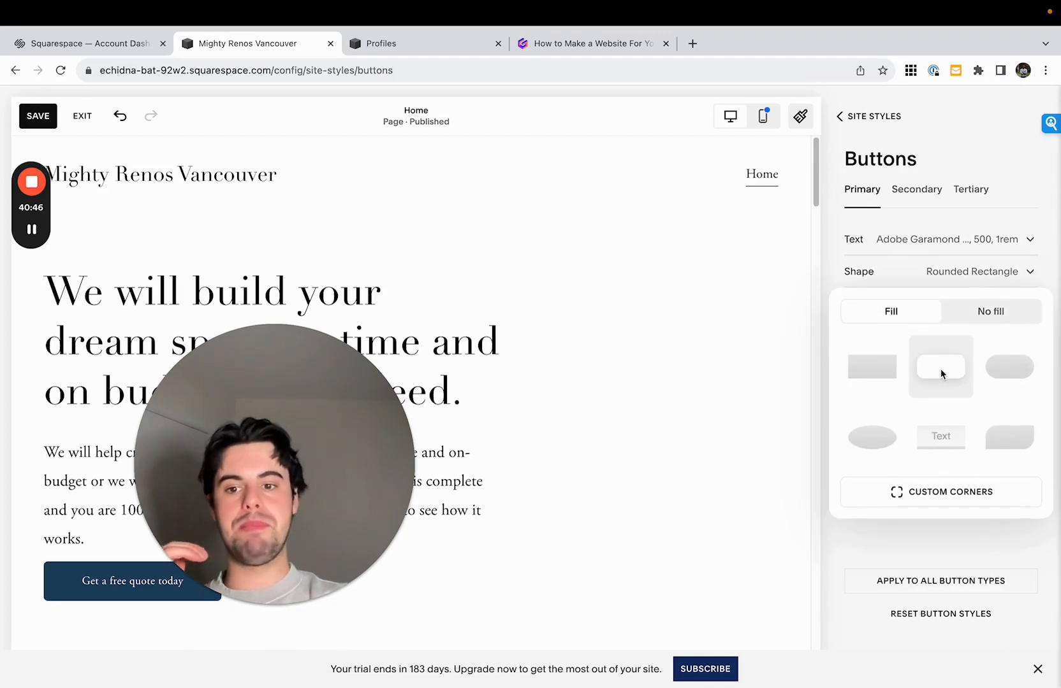
left_click(998, 371)
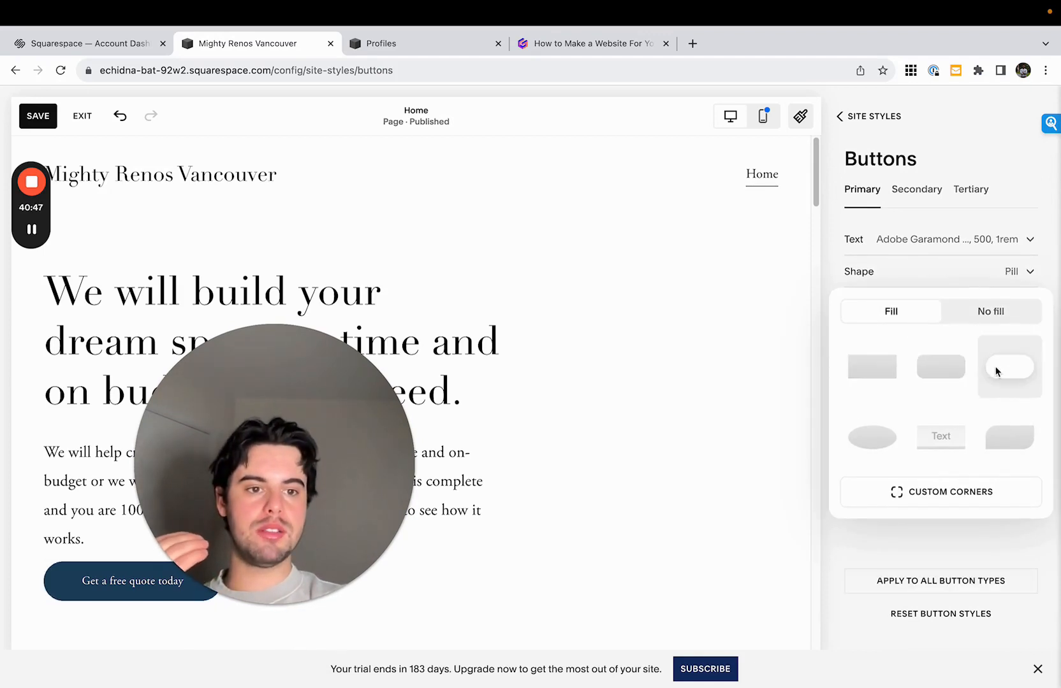
left_click(956, 374)
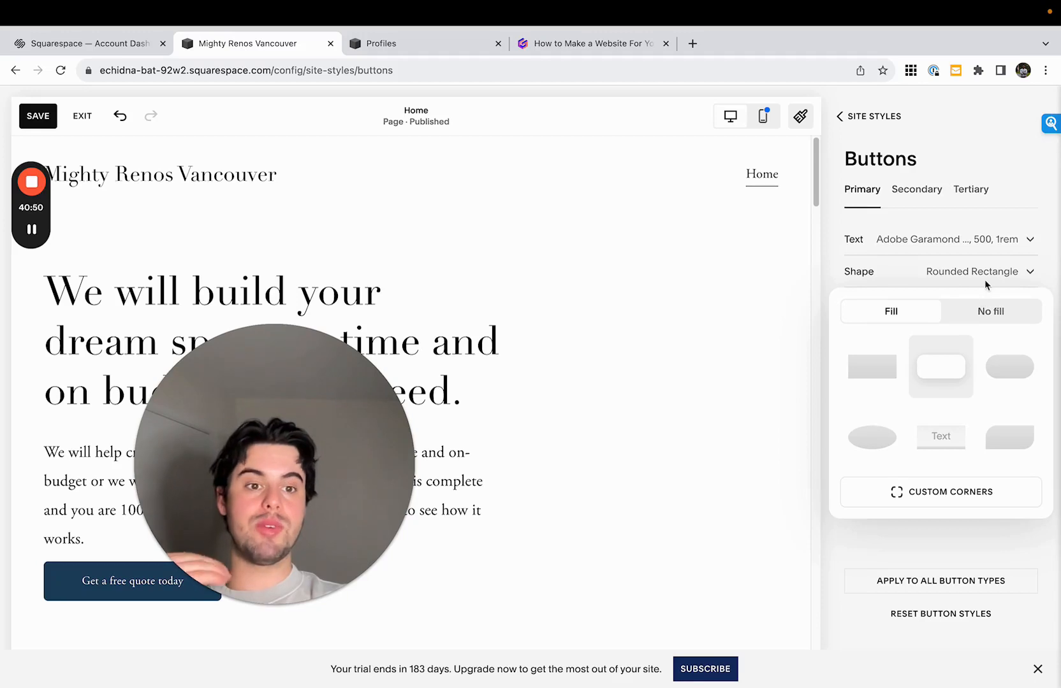
left_click(948, 494)
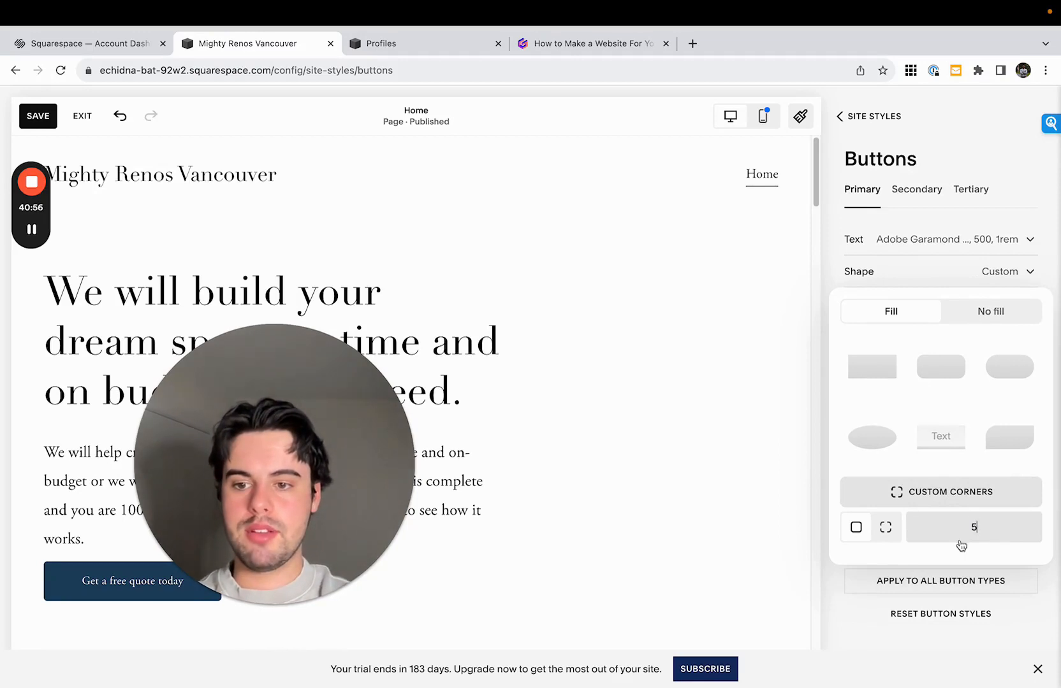
left_click(865, 118)
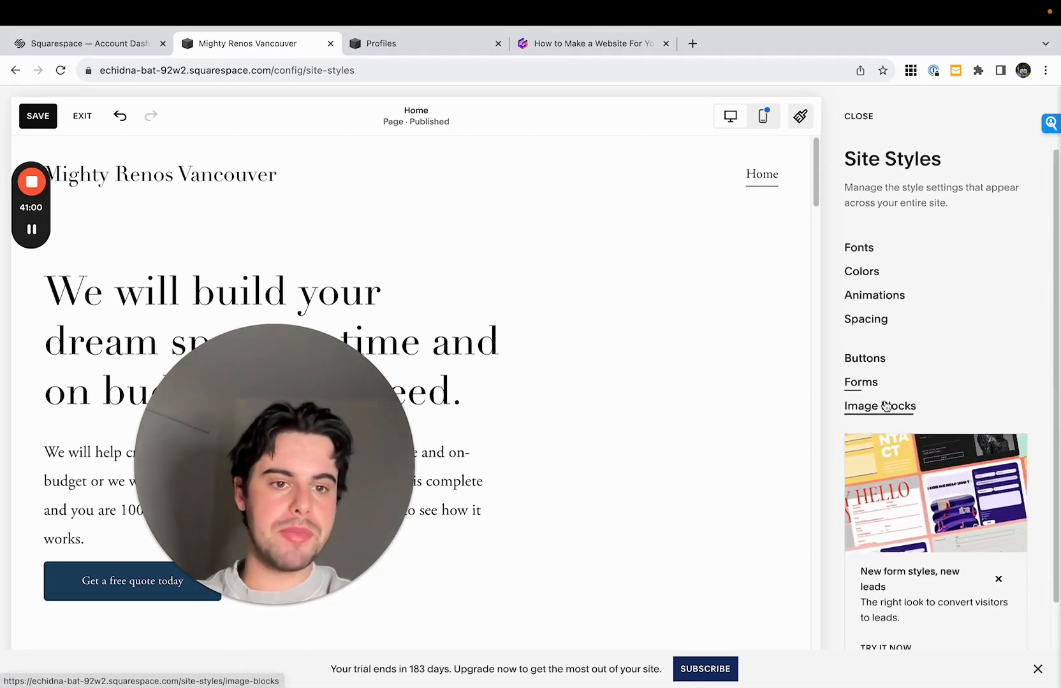
- Check the site-wide form style settings and close the site styles
left_click(867, 382)
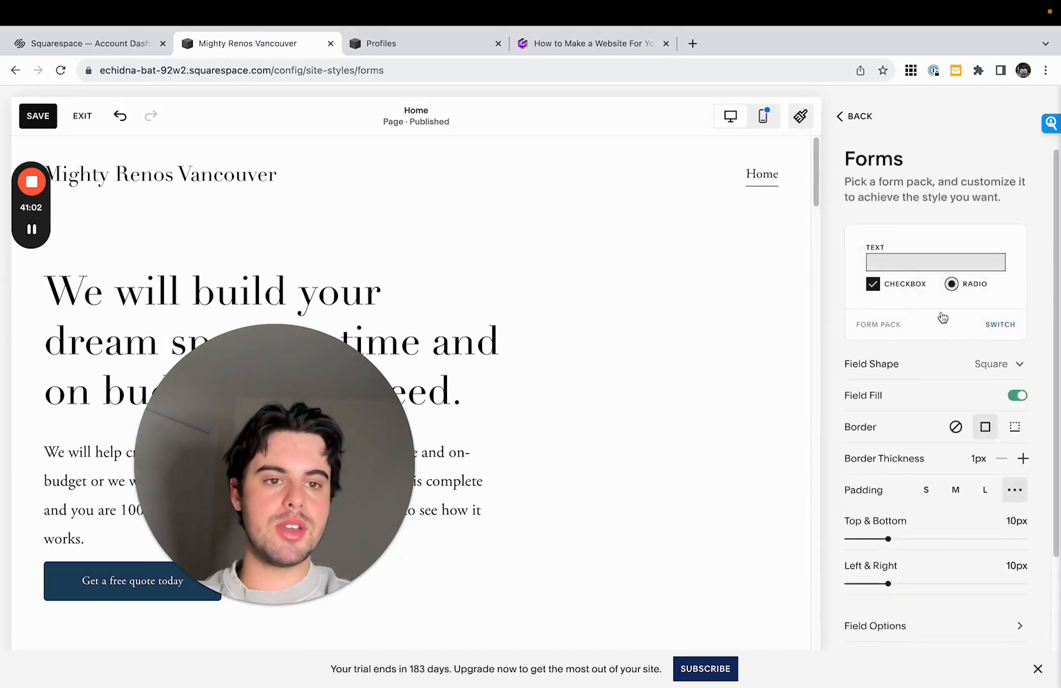
scroll(990, 329, "down", 1)
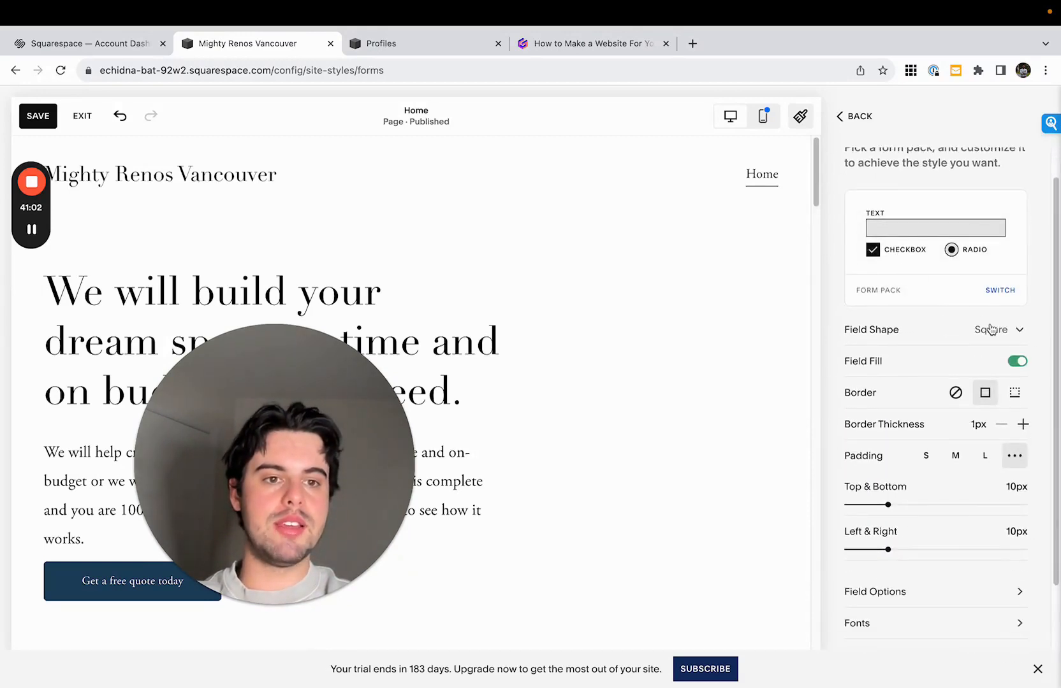
left_click(855, 117)
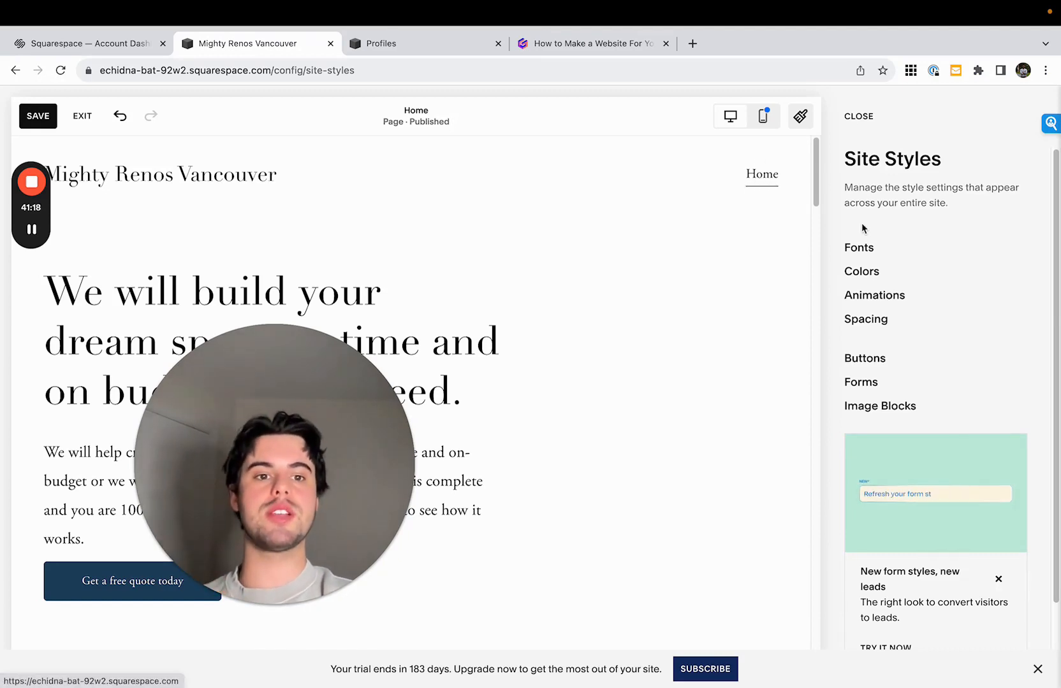
left_click(859, 118)
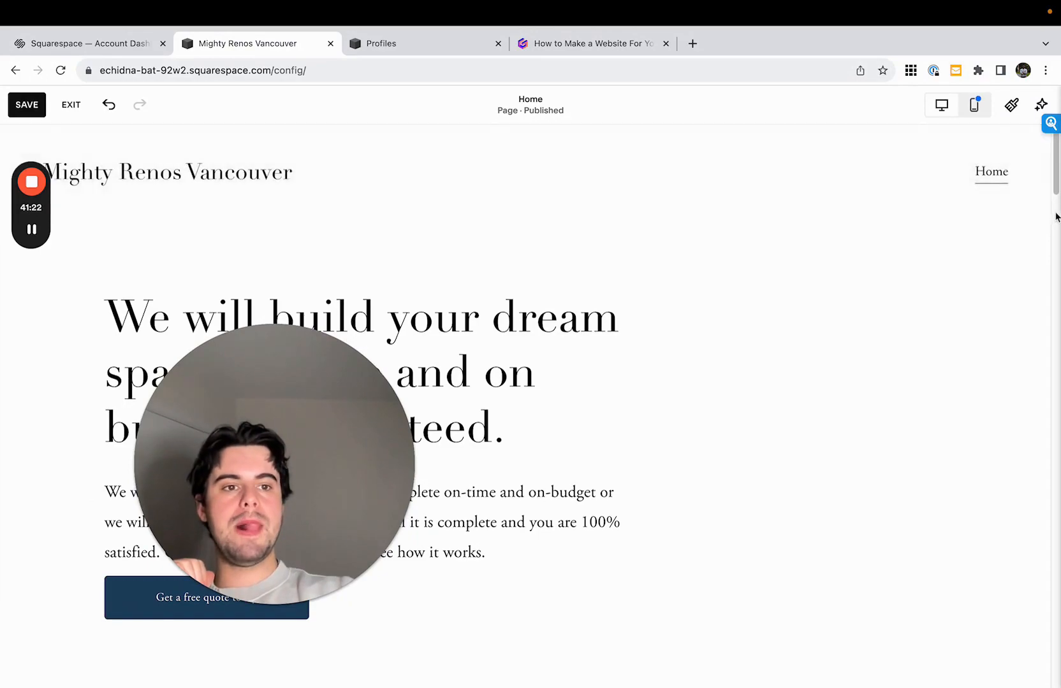
- Review the restyled Home page from the hero section down to the renovation specialties heading and back
scroll(1055, 213, "down", 6)
scroll(1055, 213, "down", 9)
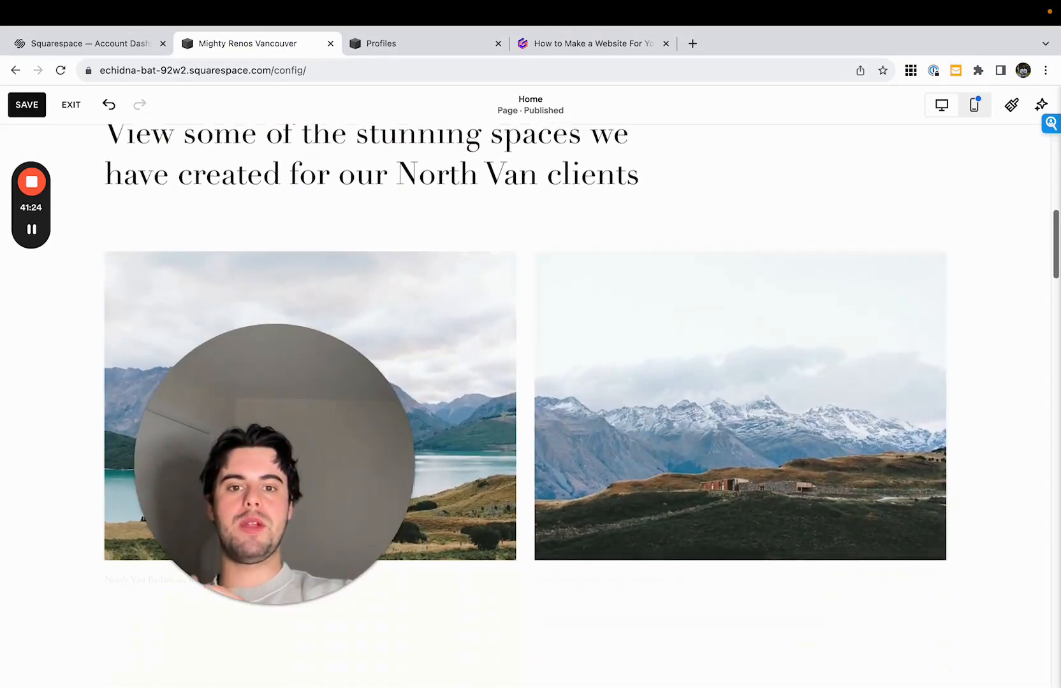
scroll(1056, 213, "down", 12)
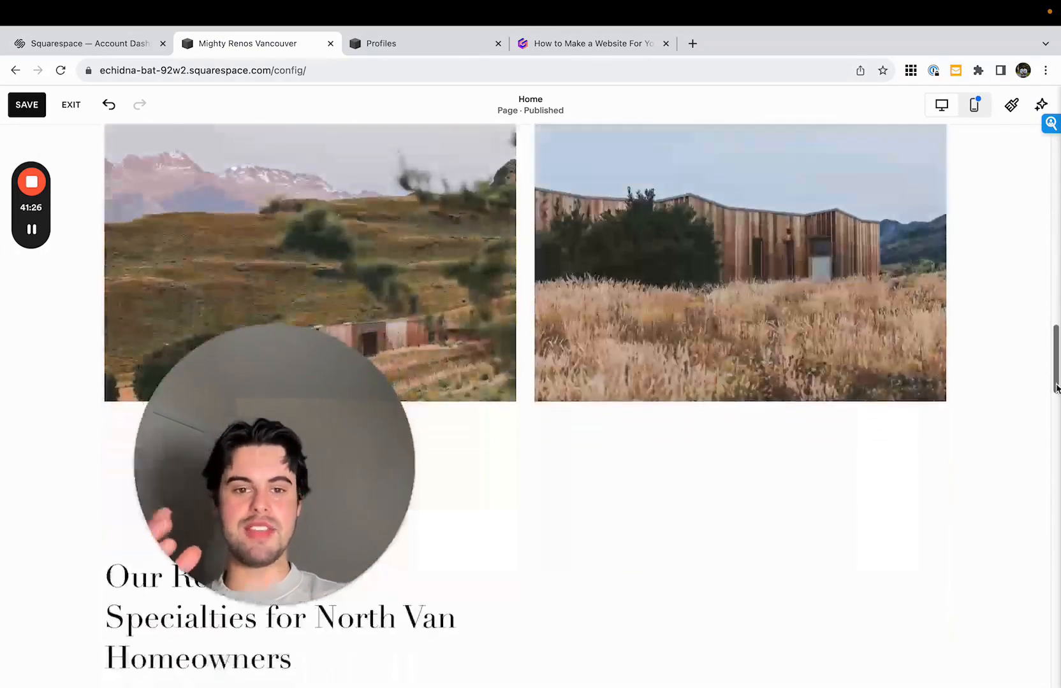
scroll(1056, 213, "up", 9)
scroll(1056, 213, "up", 15)
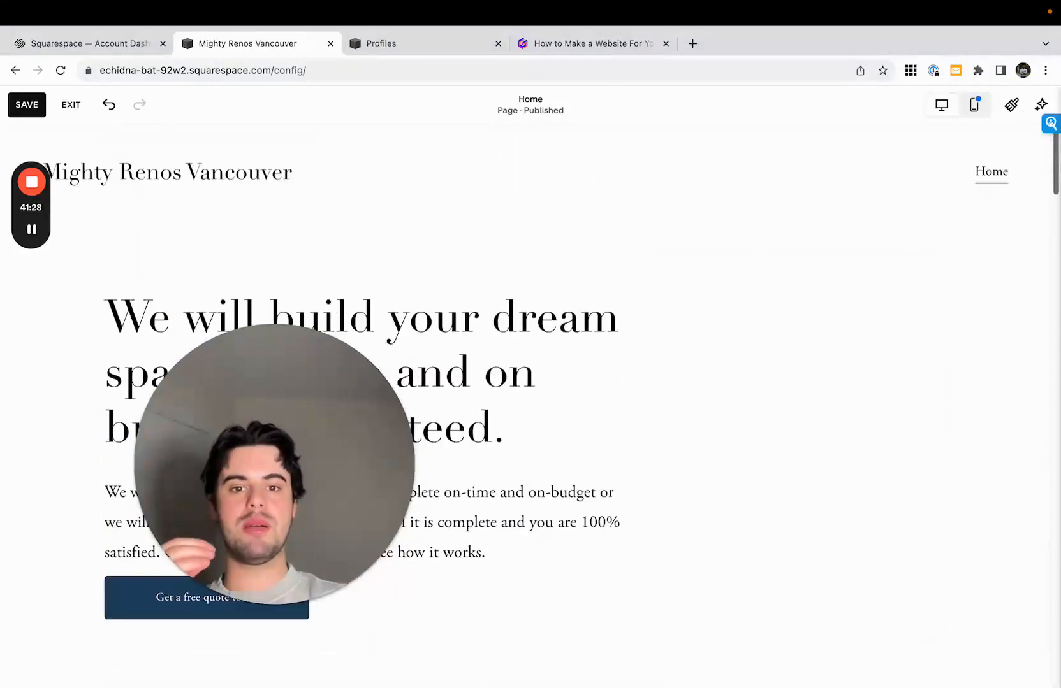
left_click_drag(257, 365, 887, 365)
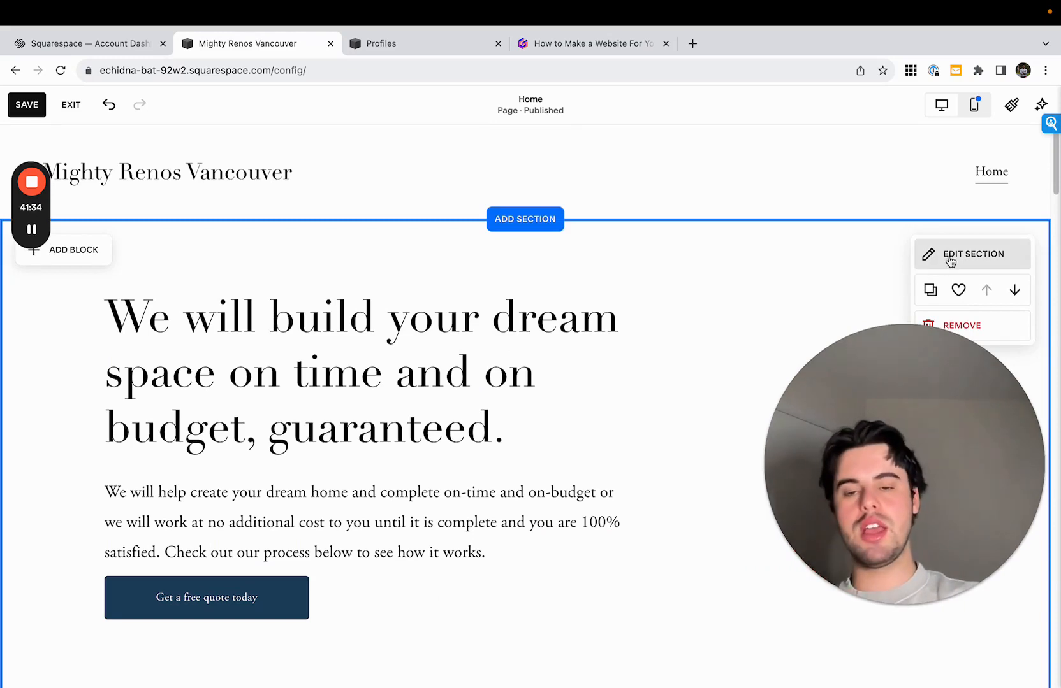
left_click_drag(904, 395, 897, 403)
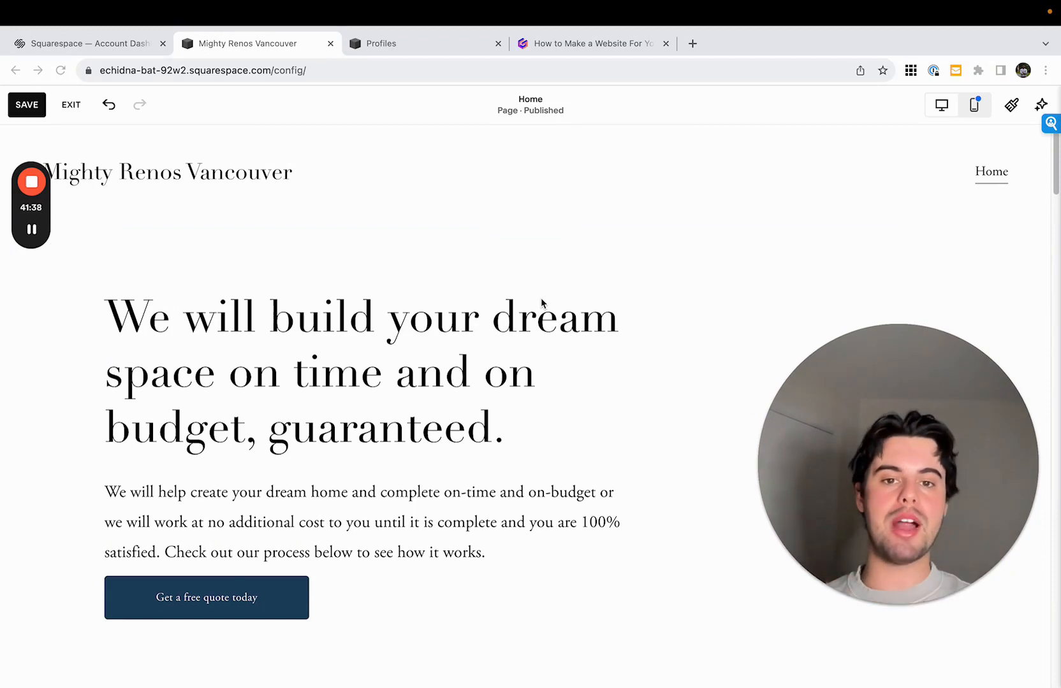
left_click(657, 355)
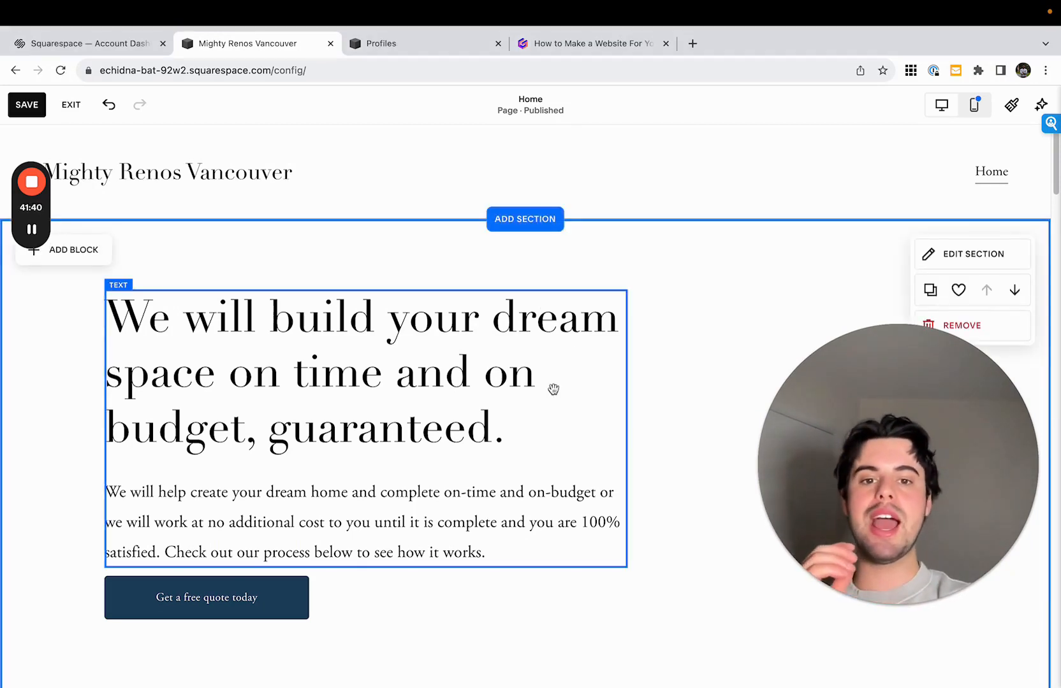
left_click_drag(860, 406, 841, 401)
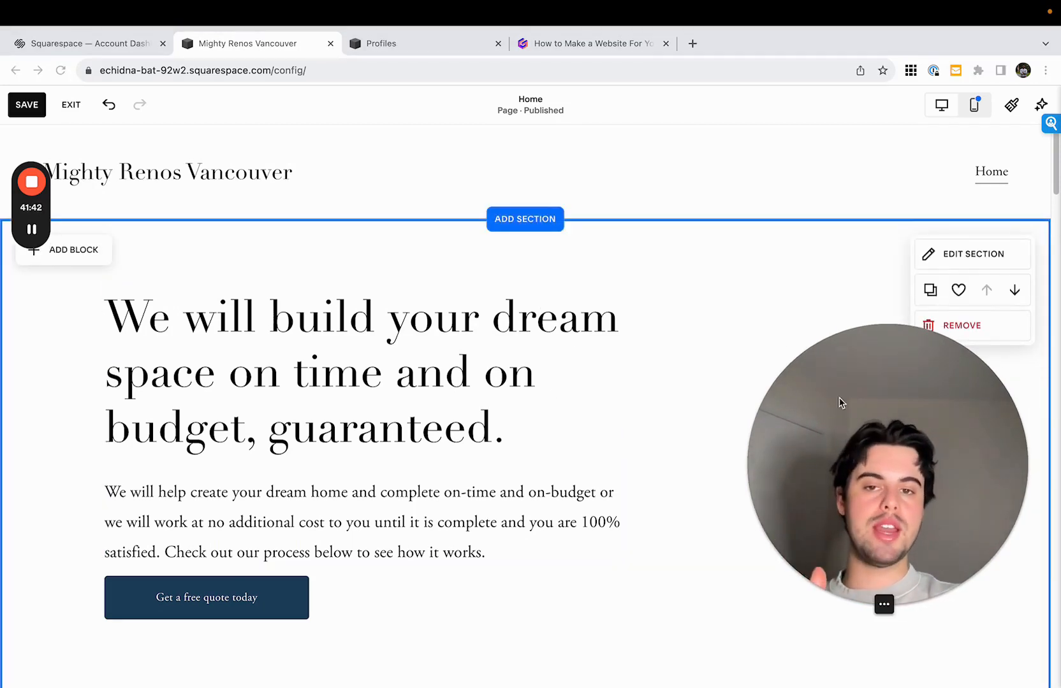
- Open the stock image browser for the background image of the Home page's hero section
left_click(851, 255)
left_click(983, 255)
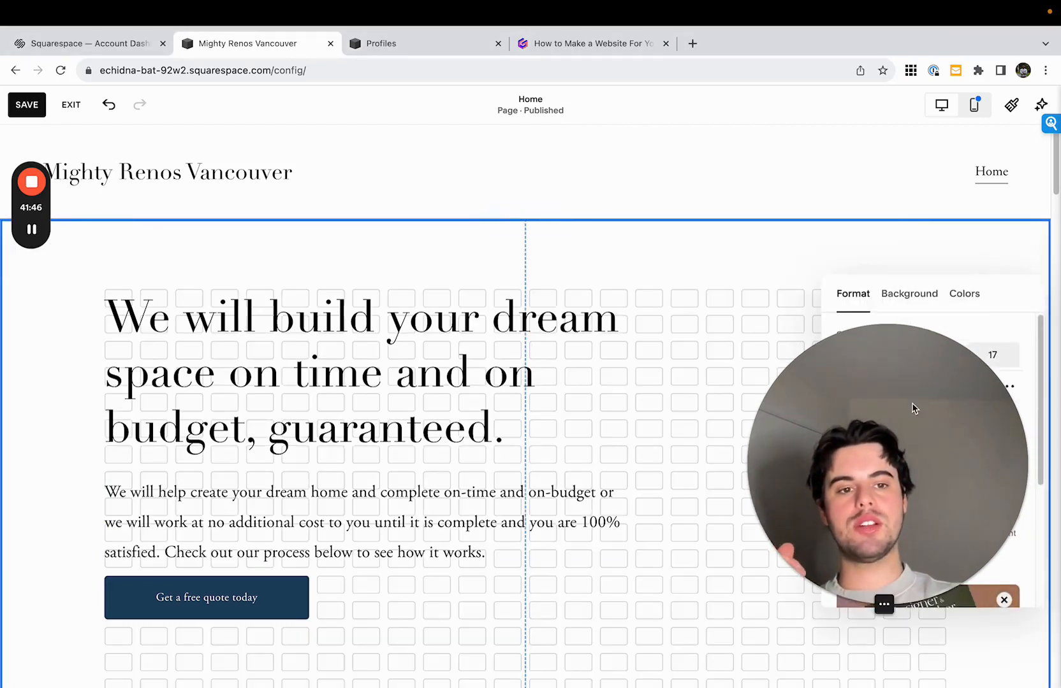
left_click(922, 300)
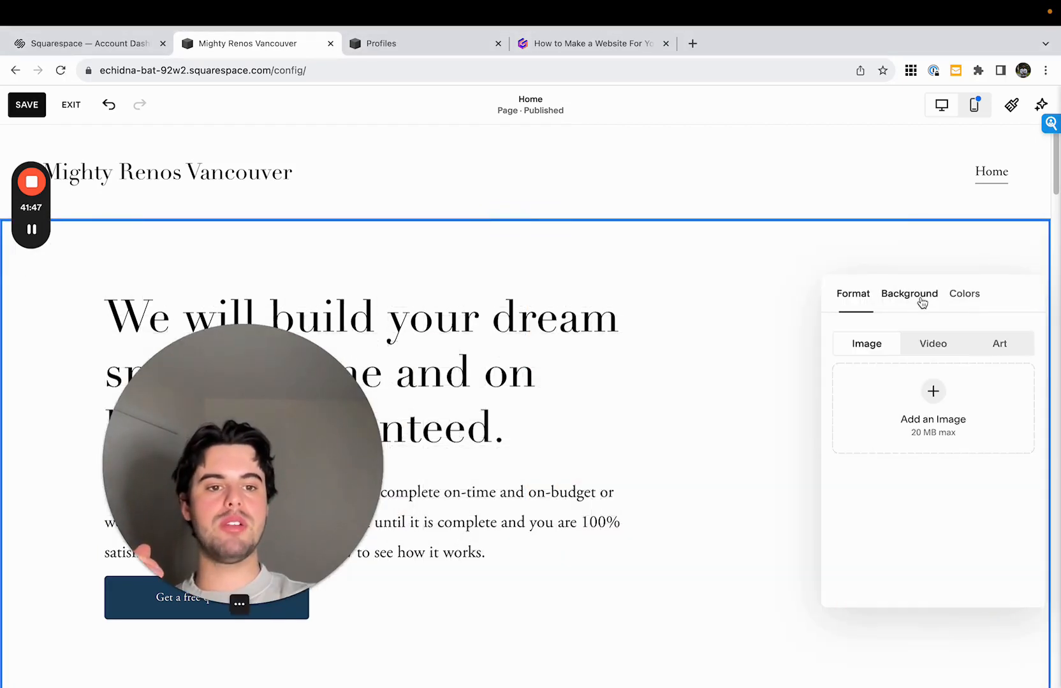
left_click(932, 421)
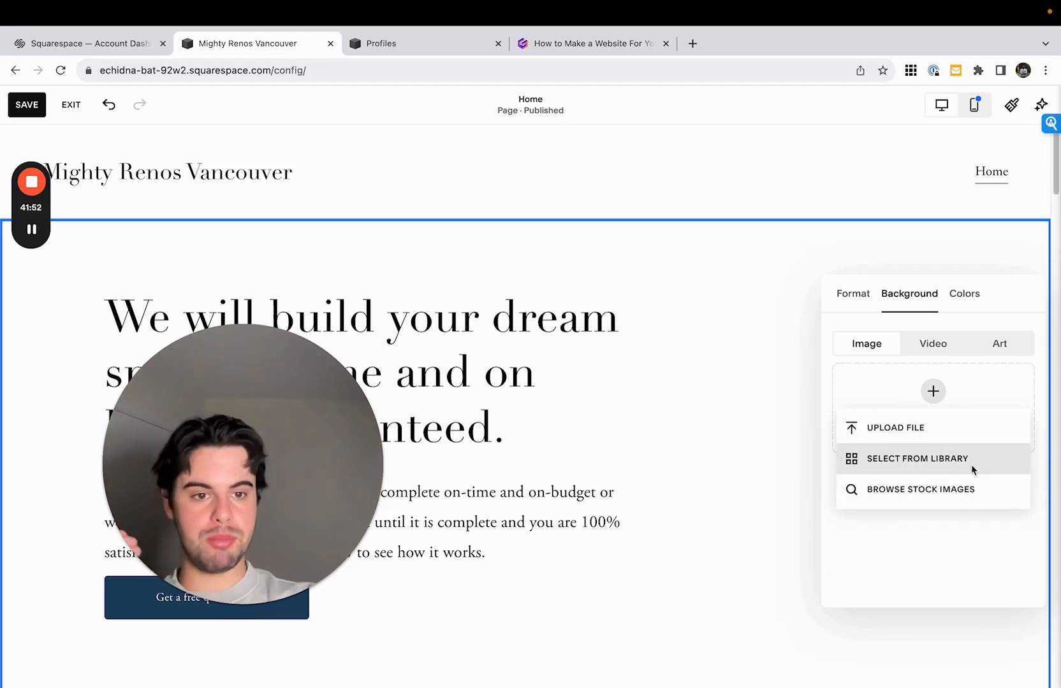
left_click(970, 489)
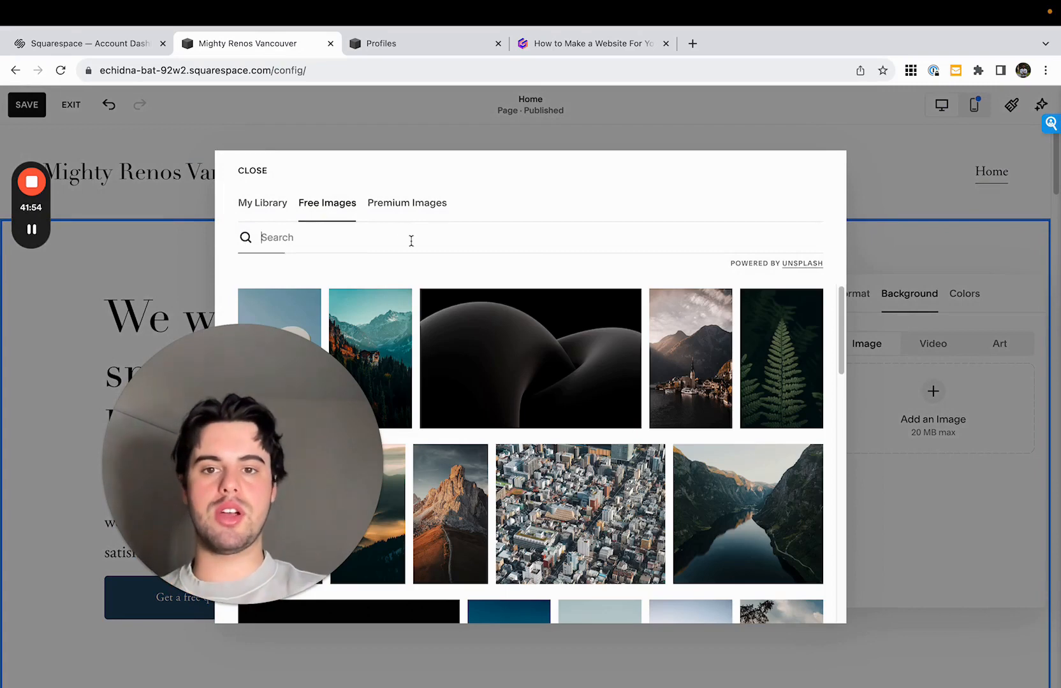
- Search the free images for "home" and add the living room photo with the staircase and blue cushions as the hero background
type("home")
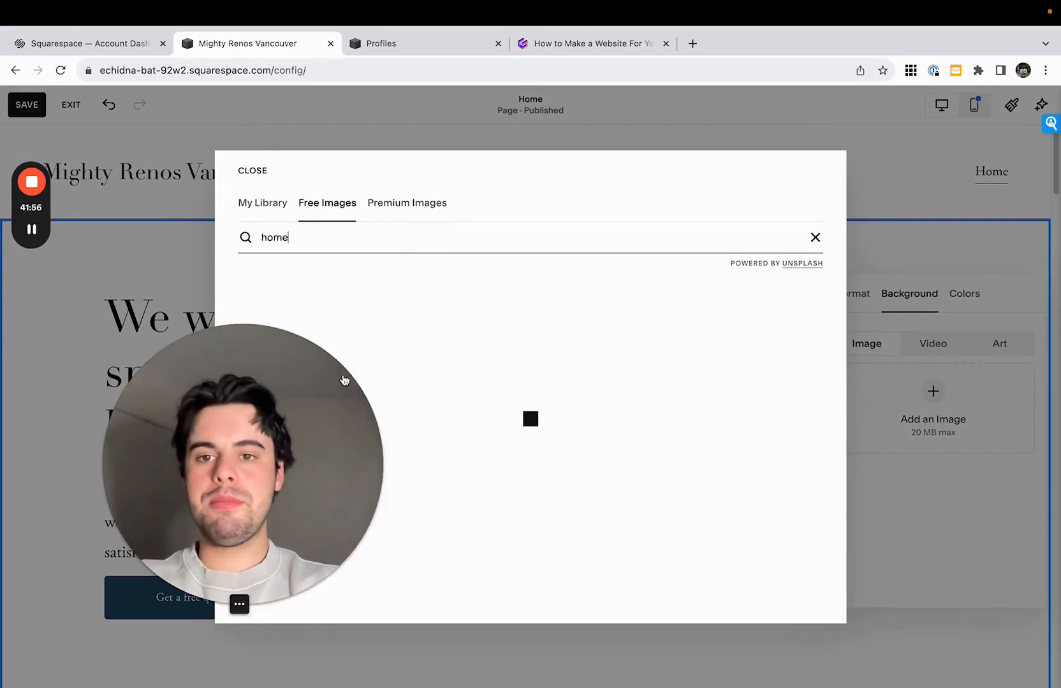
left_click_drag(344, 381, 965, 423)
left_click_drag(824, 440, 920, 65)
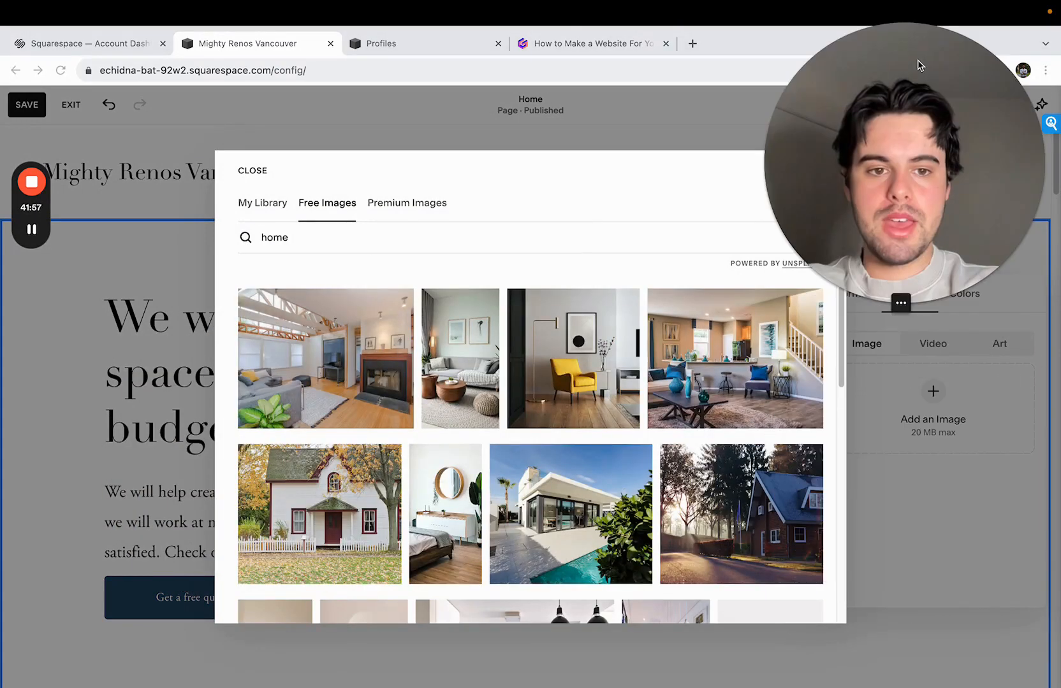
left_click(679, 367)
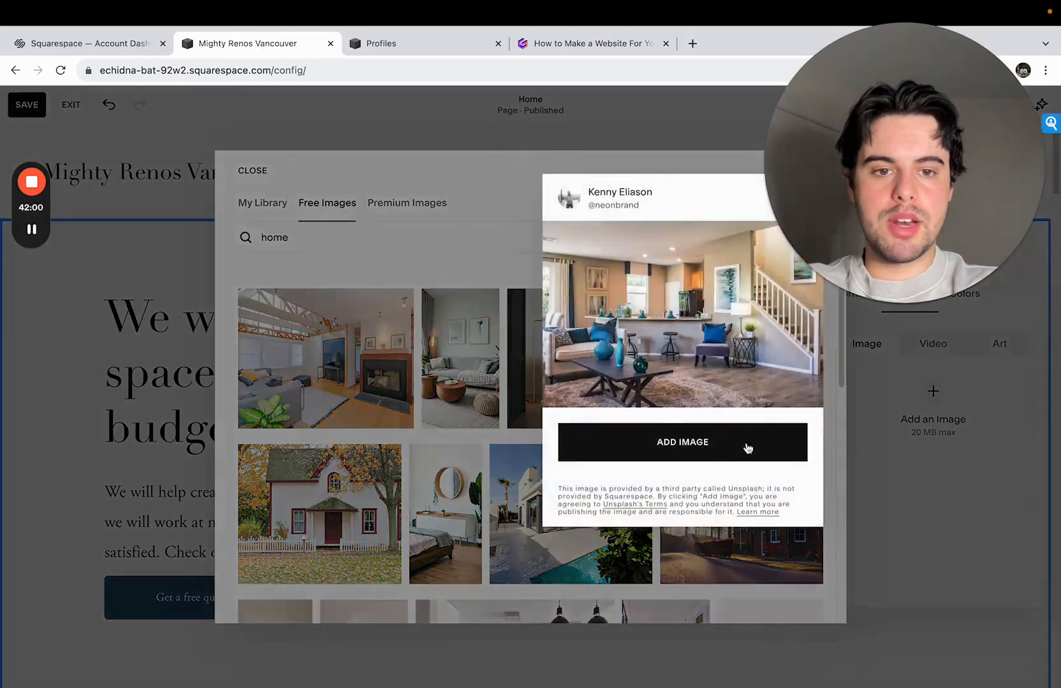
left_click(748, 448)
left_click_drag(946, 131, 805, 138)
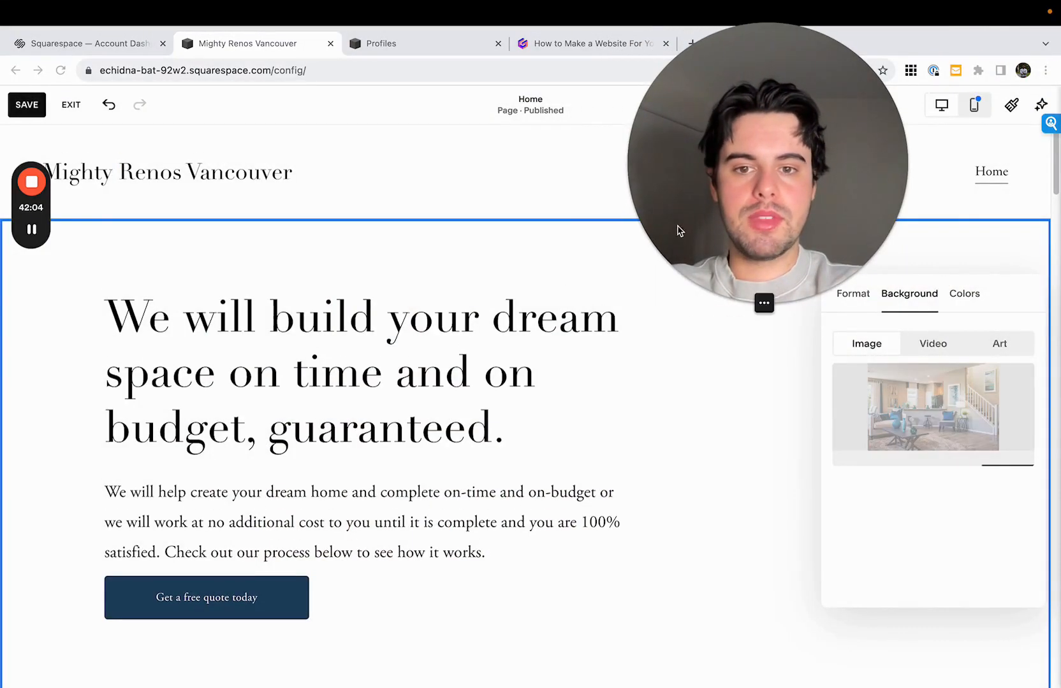
left_click_drag(793, 219, 906, 219)
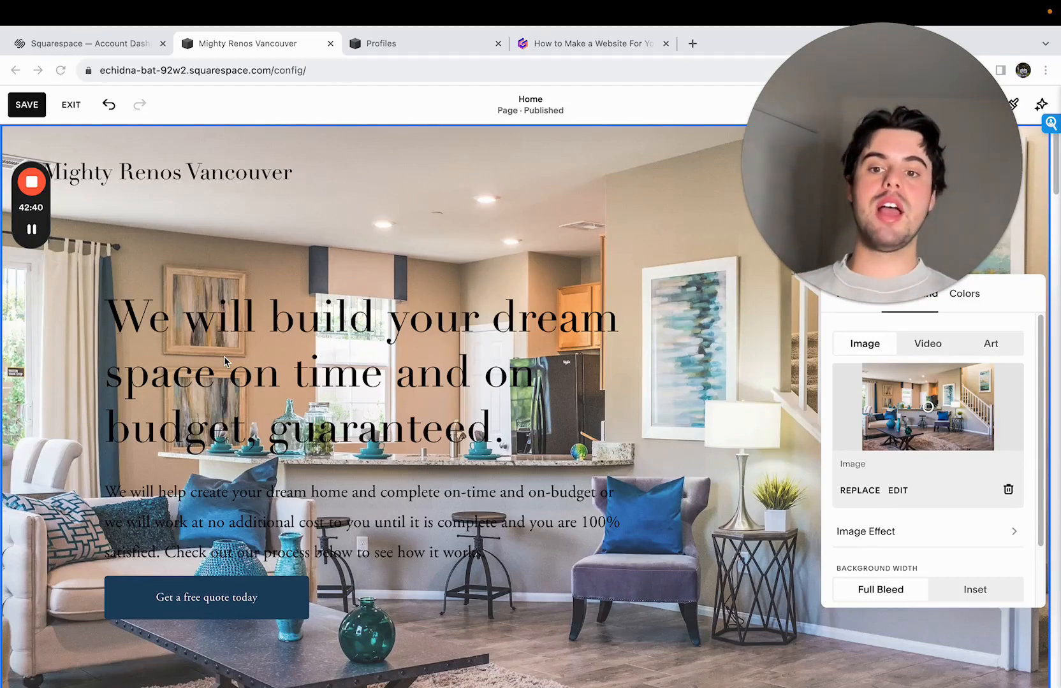
- Set the overlay opacity of the hero section's background image to 47%
left_click(463, 382)
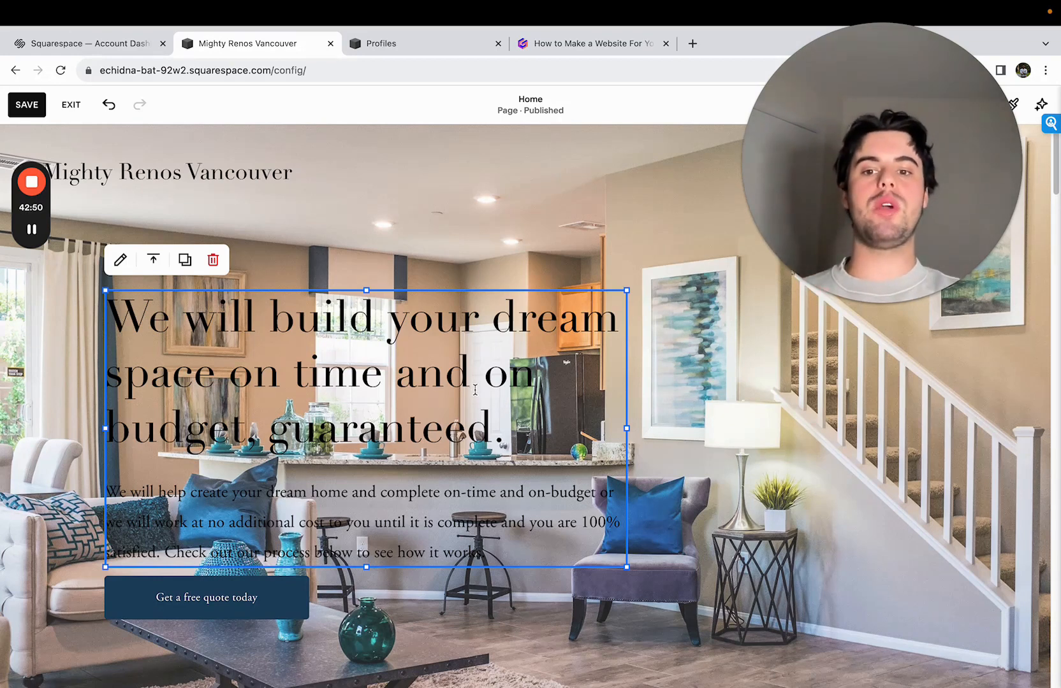
left_click(737, 396)
left_click_drag(865, 228, 710, 227)
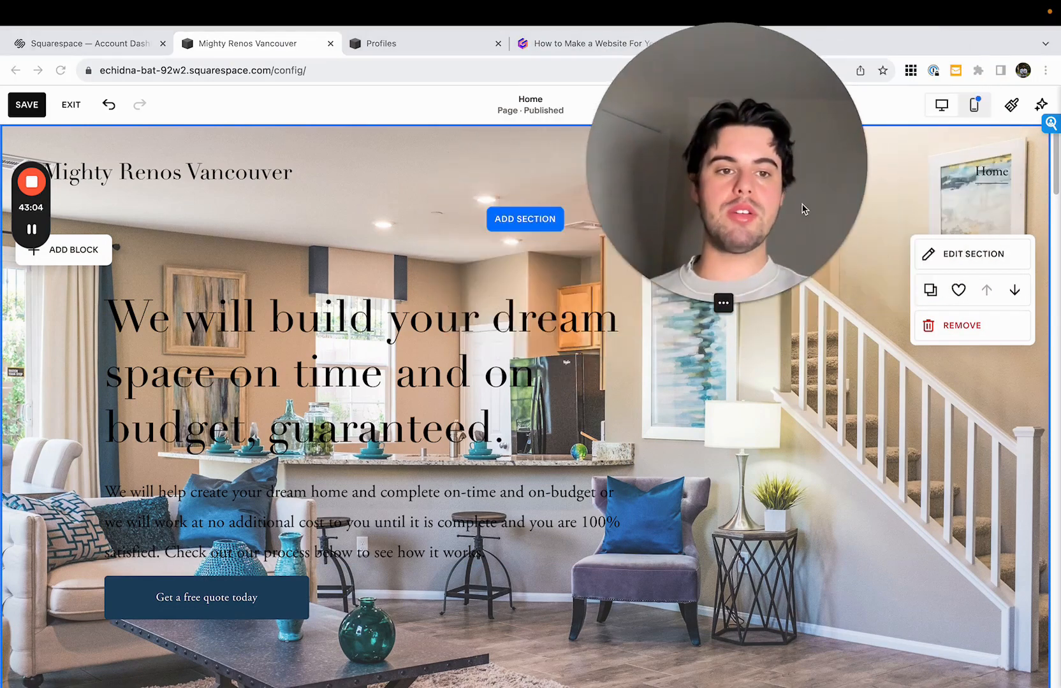
left_click(959, 253)
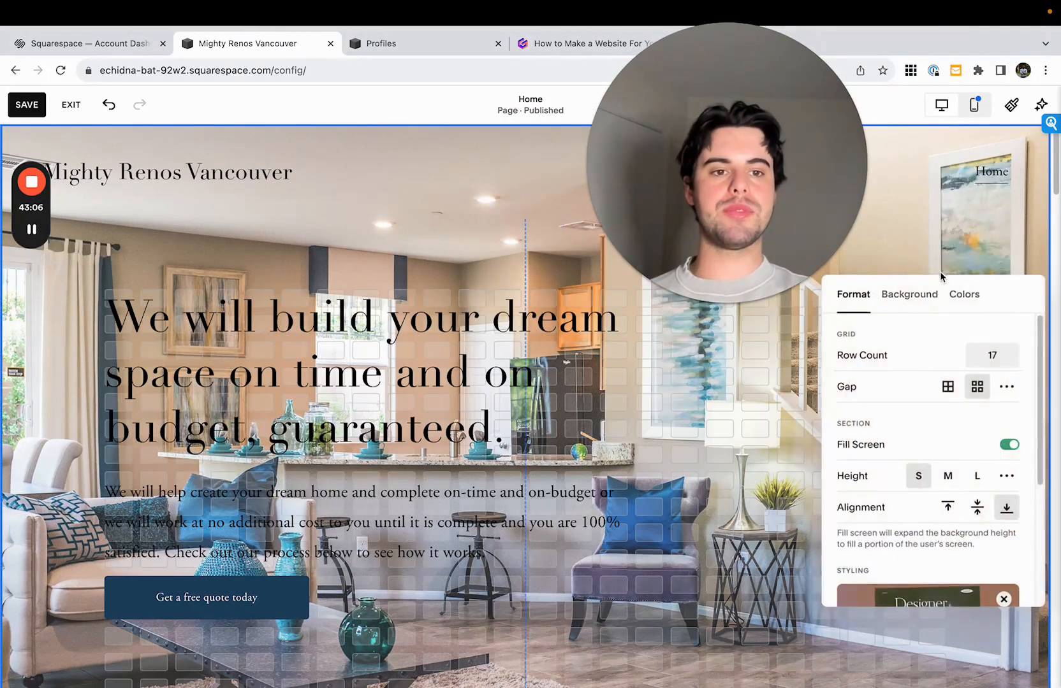
left_click_drag(835, 195, 393, 194)
left_click(899, 295)
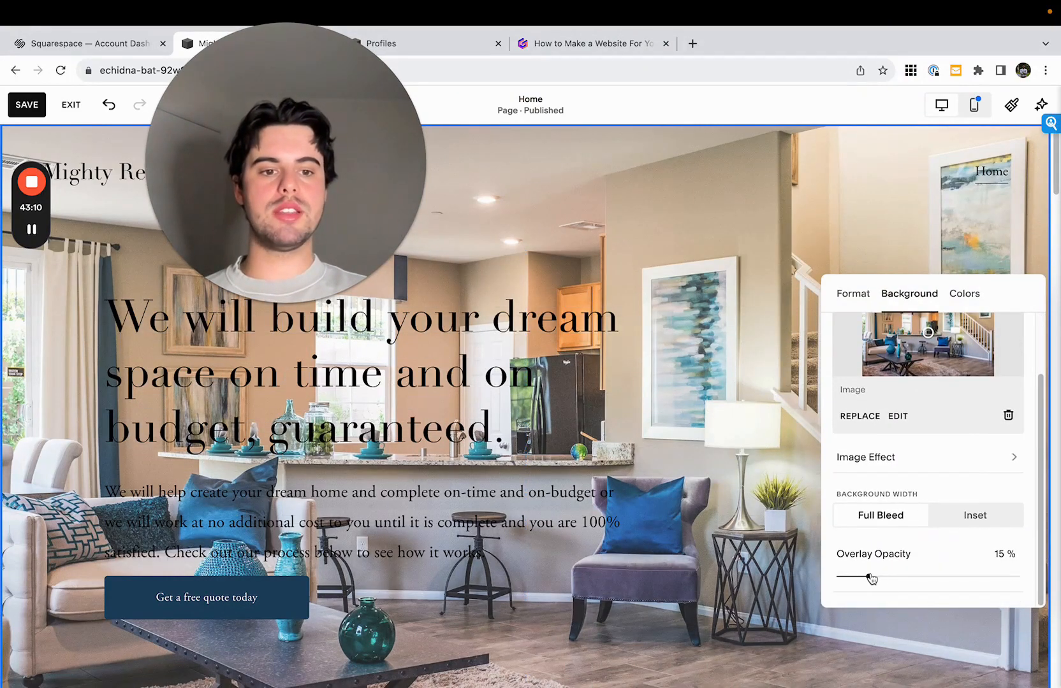
left_click_drag(871, 578, 932, 576)
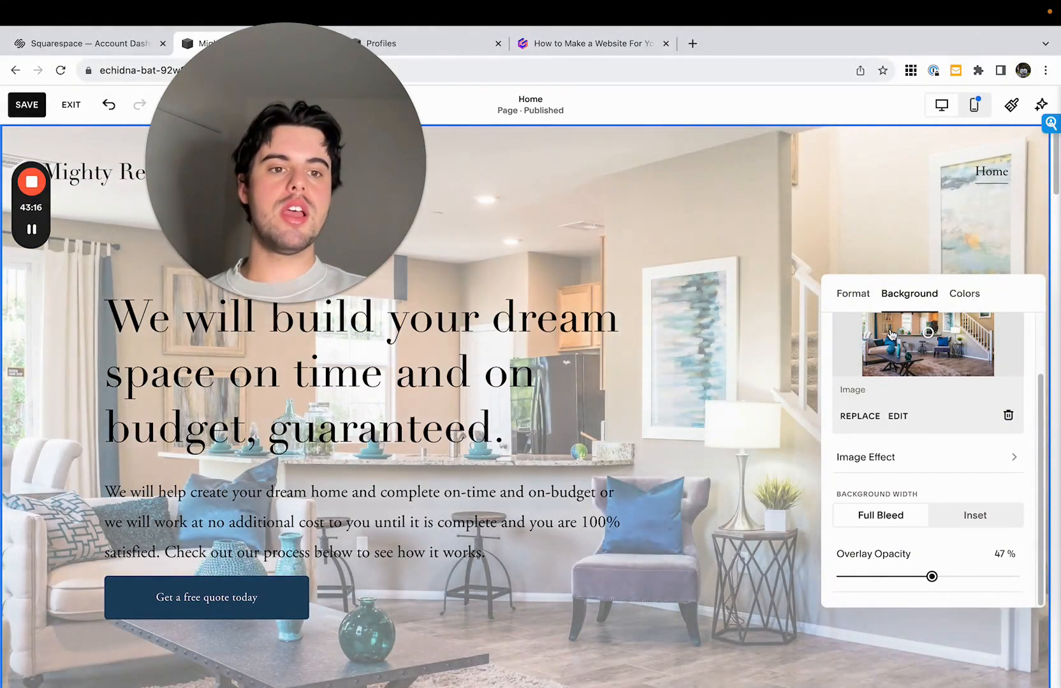
- Apply the Darkest 1 color theme to the hero section
left_click(969, 297)
scroll(956, 478, "down", 2)
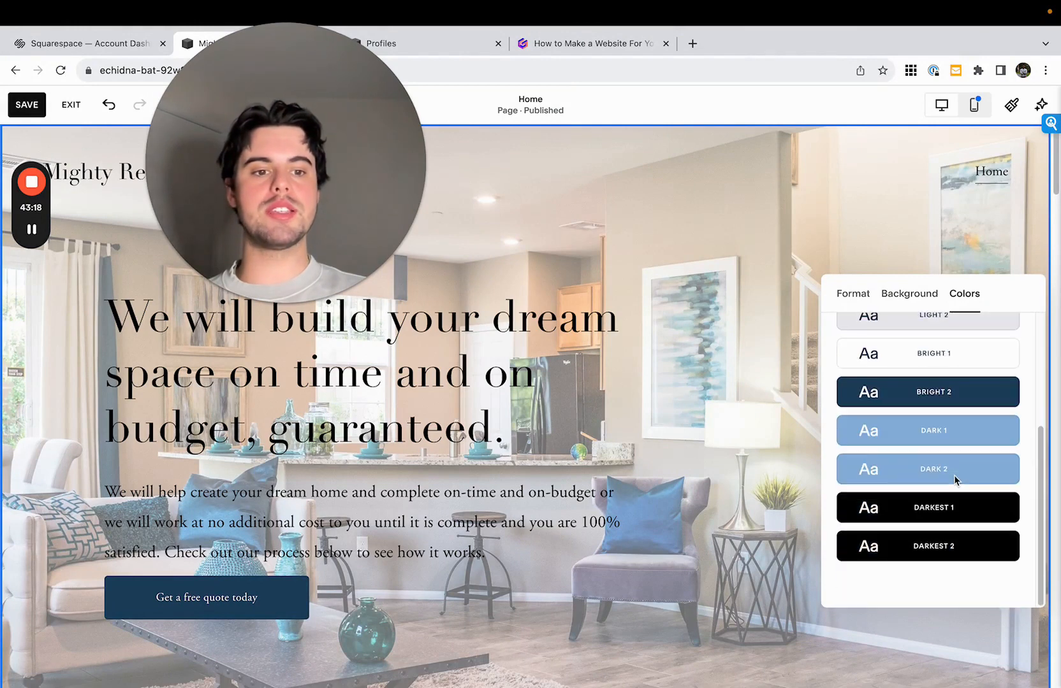
left_click(955, 510)
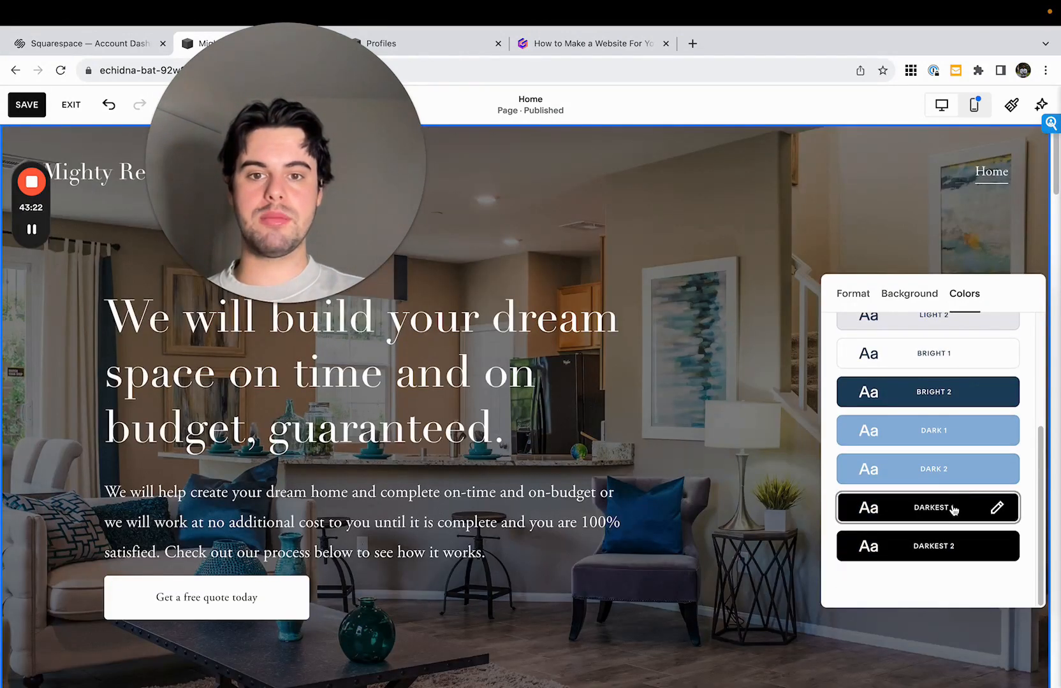
- Try 59% overlay opacity on the hero background, lower it until the photo is almost undimmed, and close the section settings
left_click(835, 292)
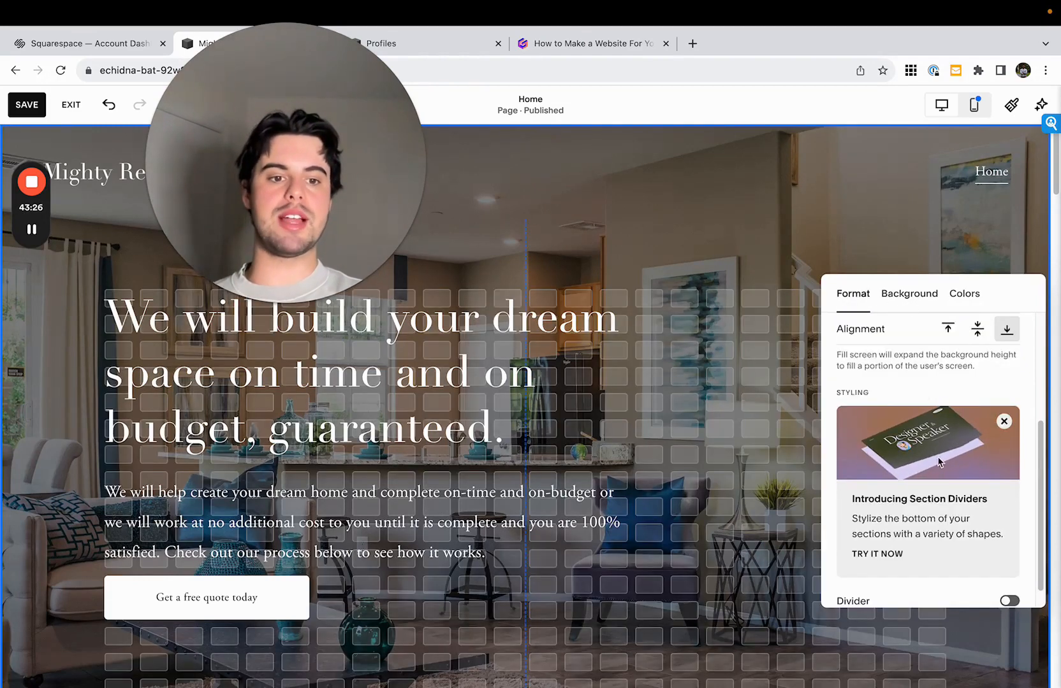
left_click(912, 295)
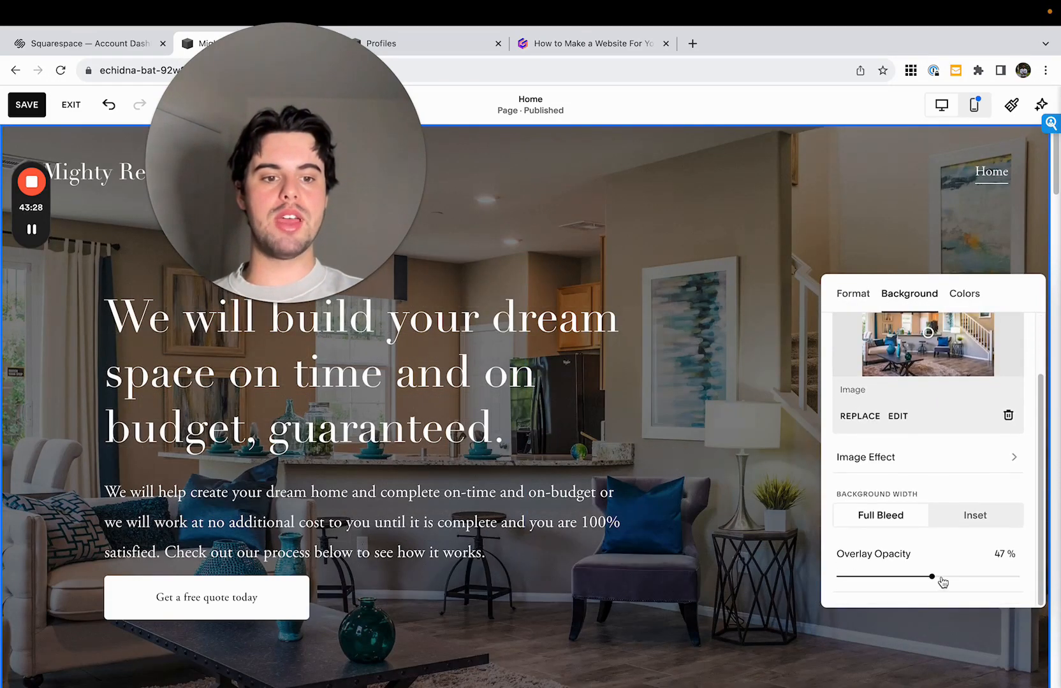
left_click_drag(931, 577, 961, 577)
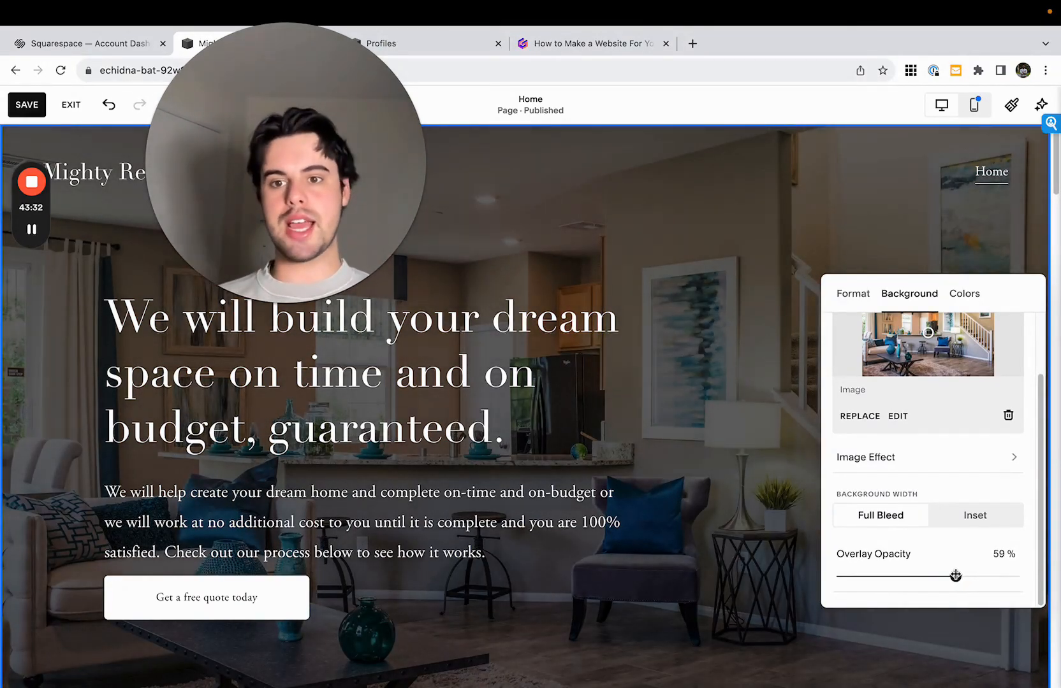
left_click_drag(952, 576, 863, 582)
left_click(702, 526)
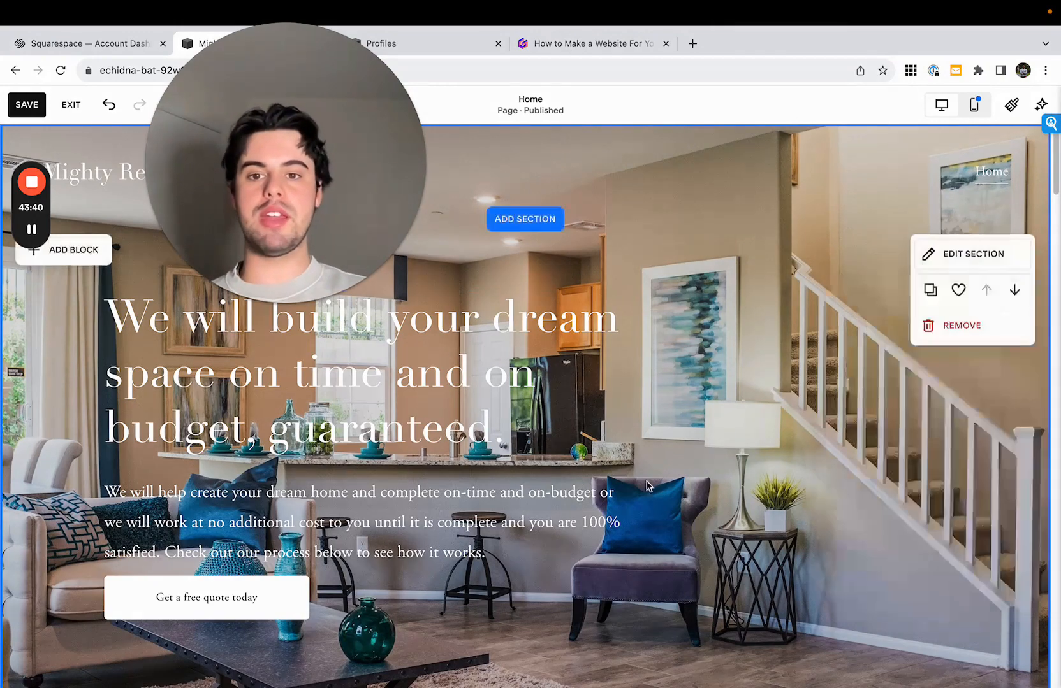
- Give the hero text block a black palette background and make it semi-transparent, at slightly under half opacity
left_click(339, 343)
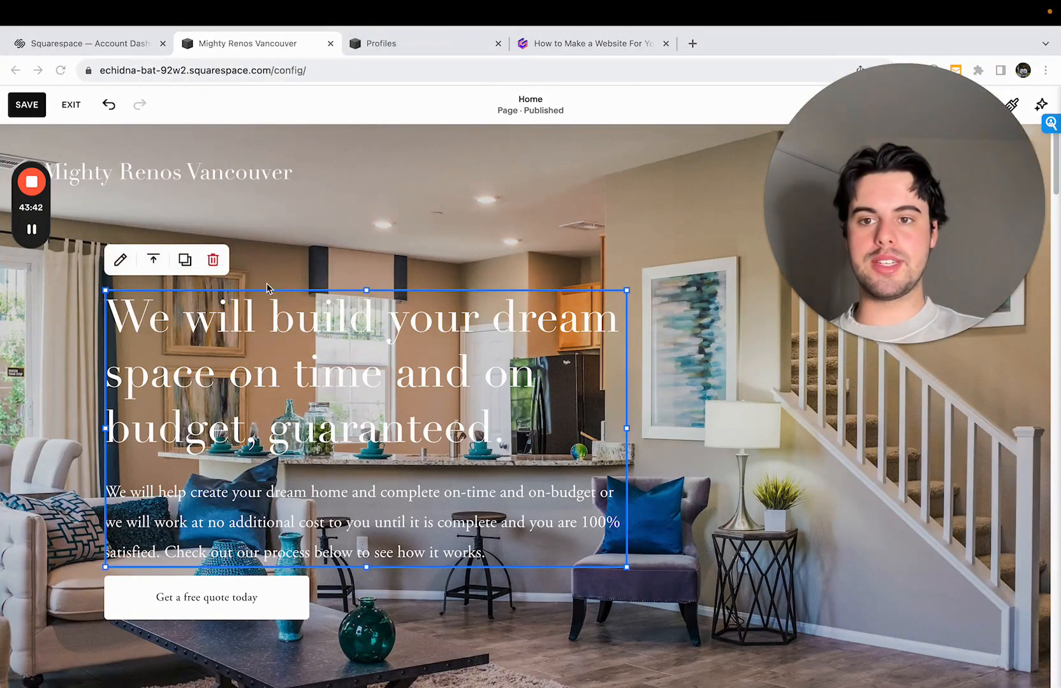
left_click(120, 260)
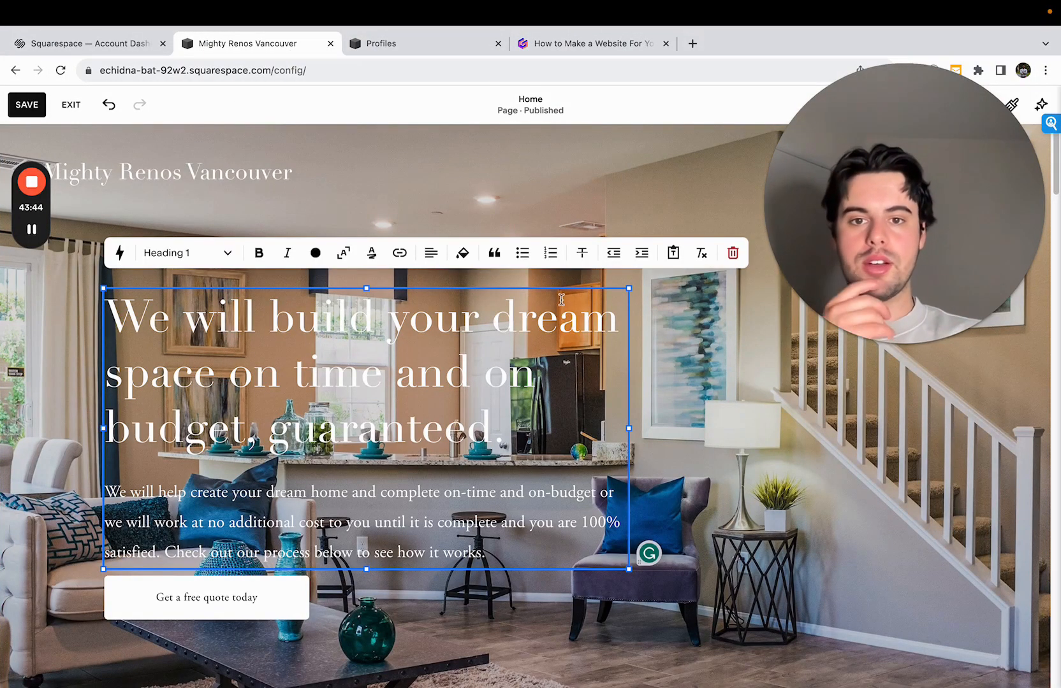
left_click(465, 260)
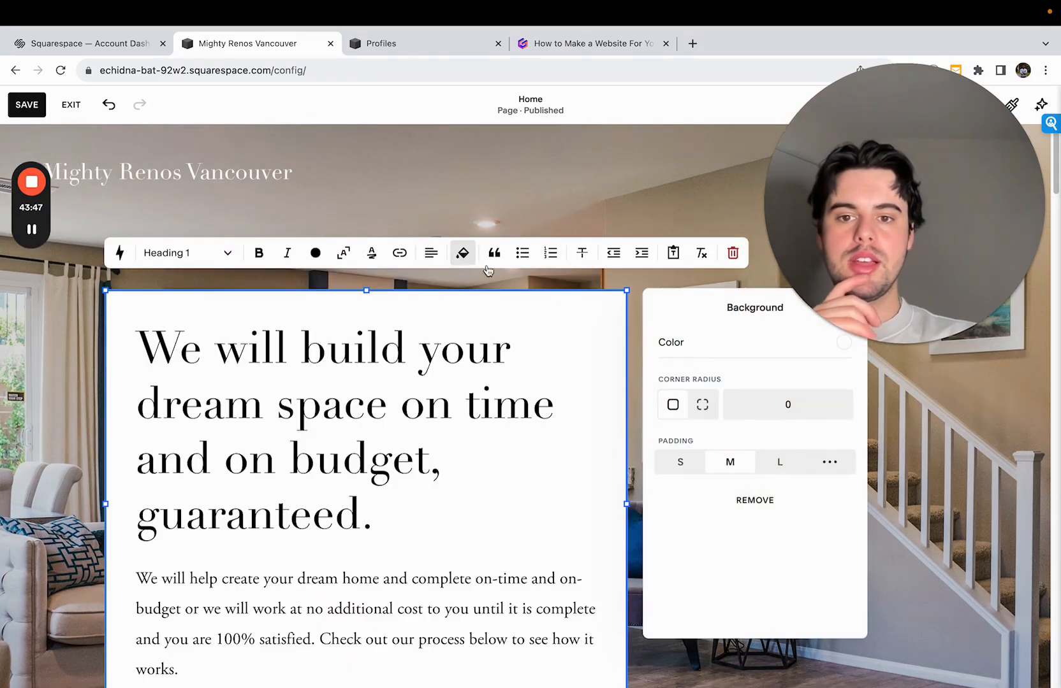
left_click(813, 352)
left_click_drag(933, 299, 315, 240)
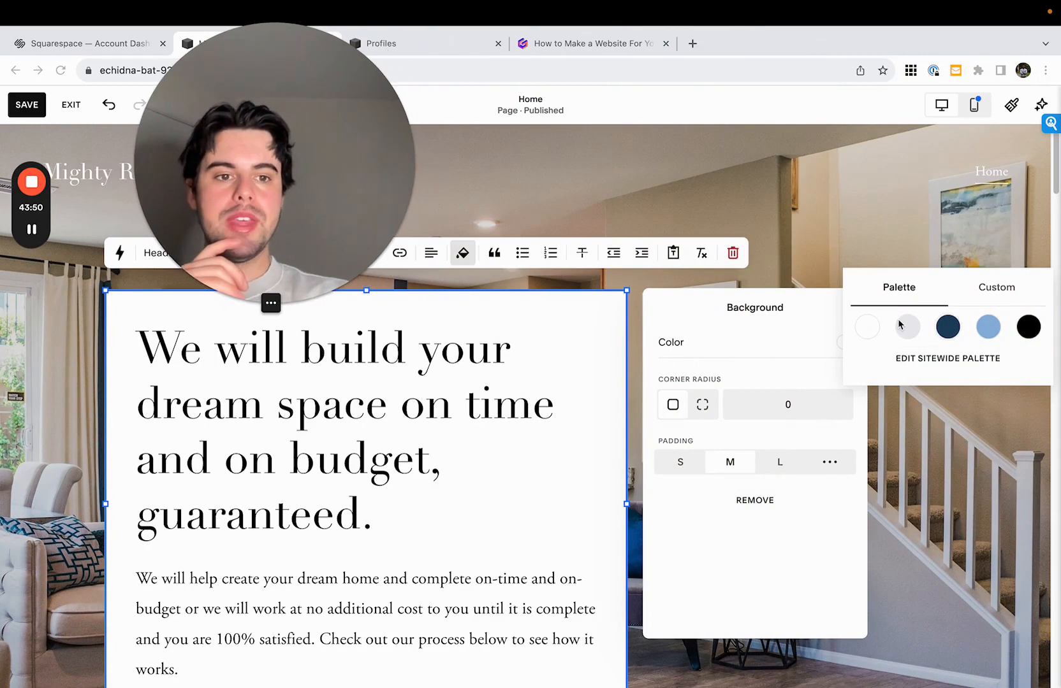
left_click(1029, 329)
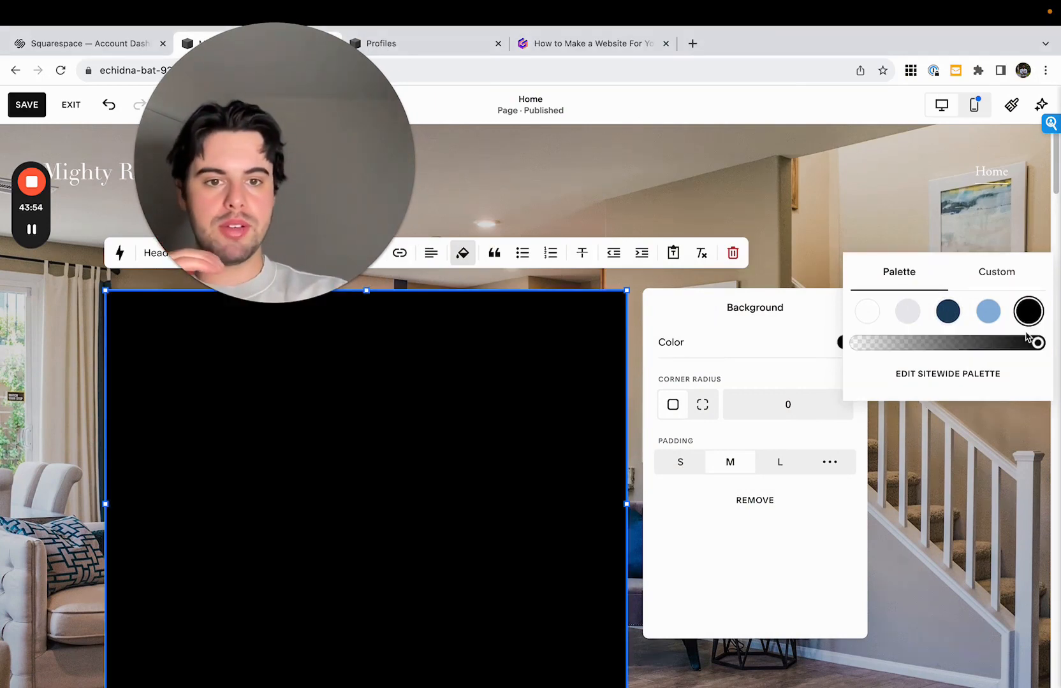
left_click_drag(1020, 345, 927, 345)
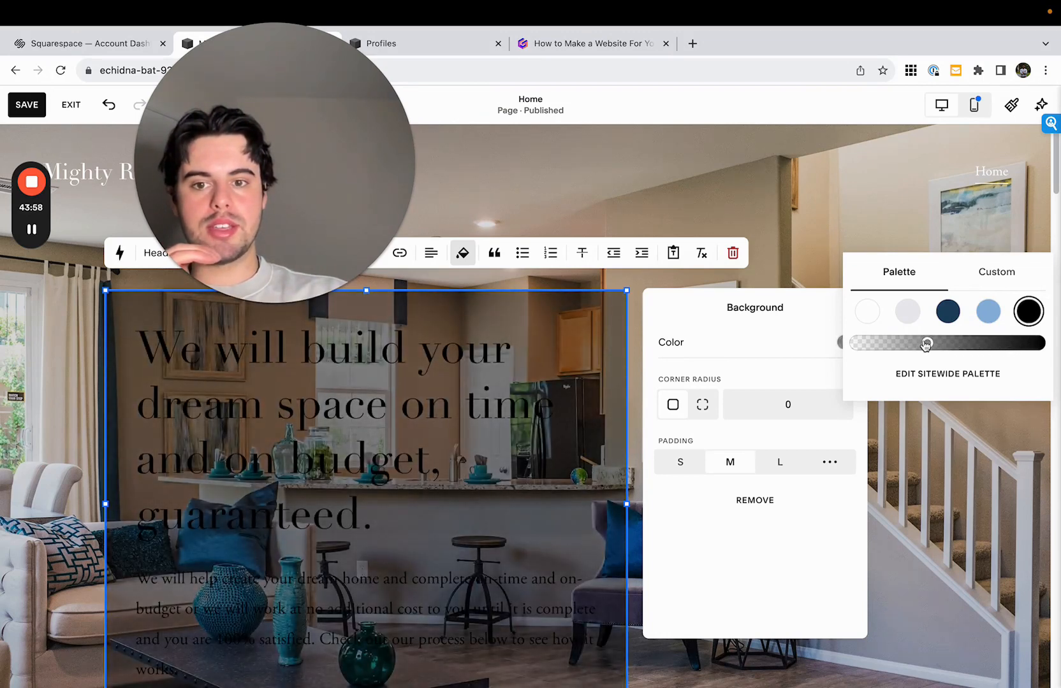
- Color the hero heading and paragraph white, and widen the text block until the heading wraps onto three lines
left_click(453, 395)
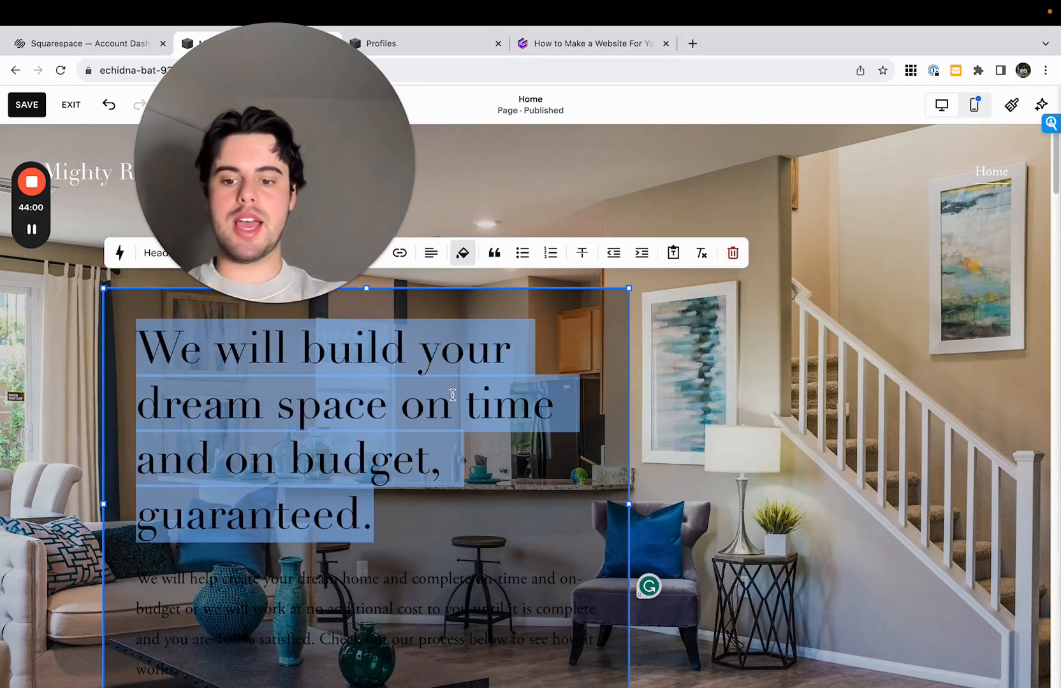
left_click(314, 253)
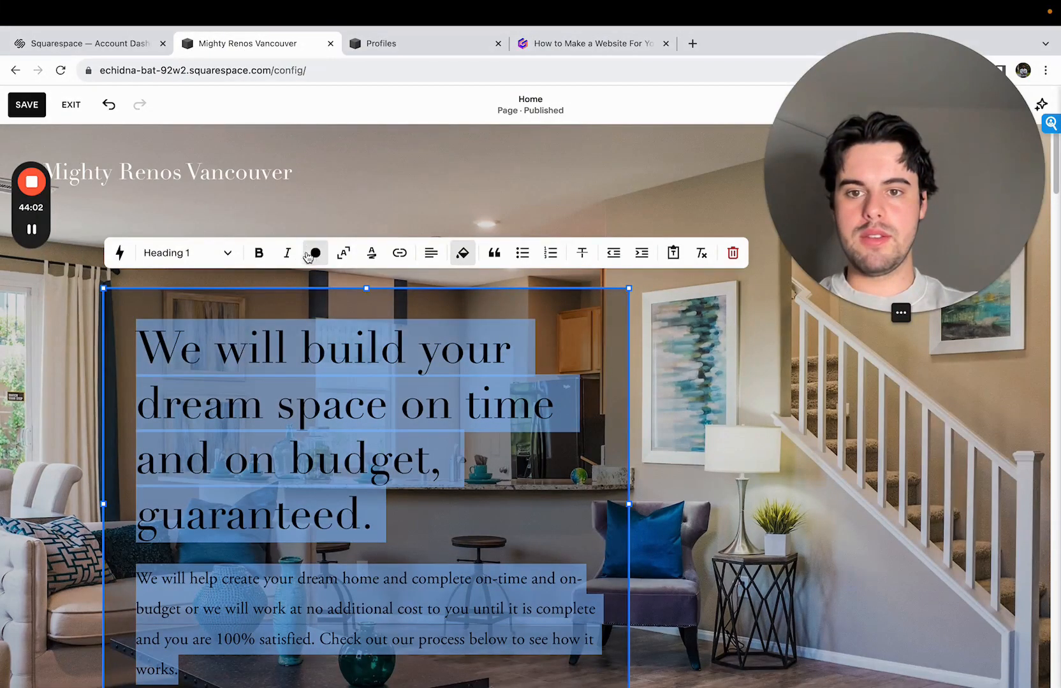
left_click(250, 331)
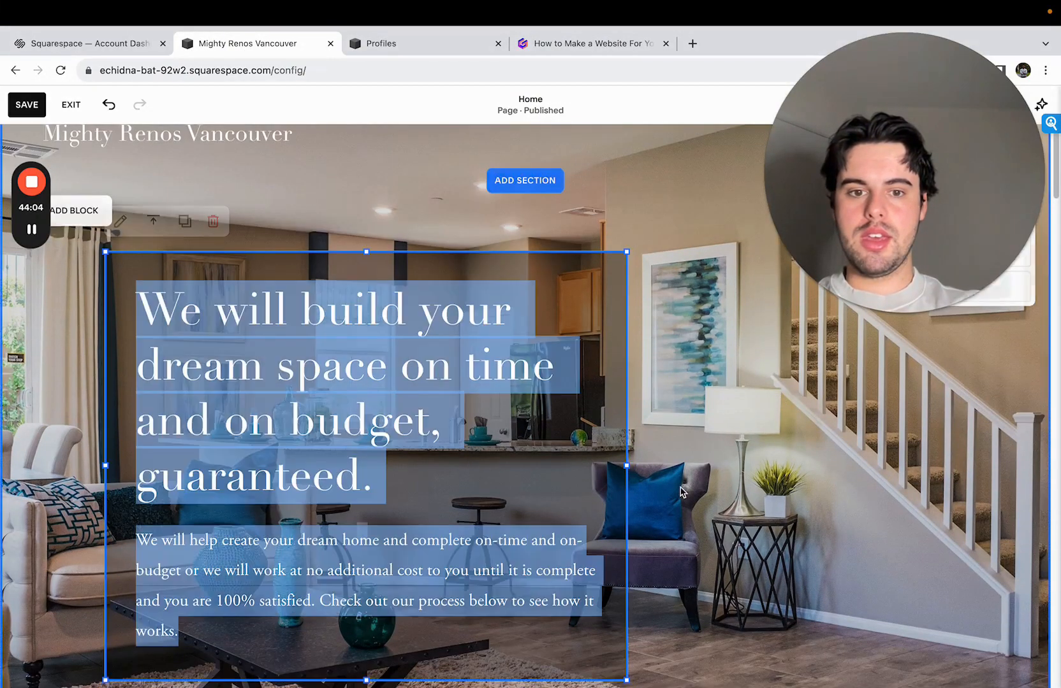
left_click_drag(629, 466, 690, 471)
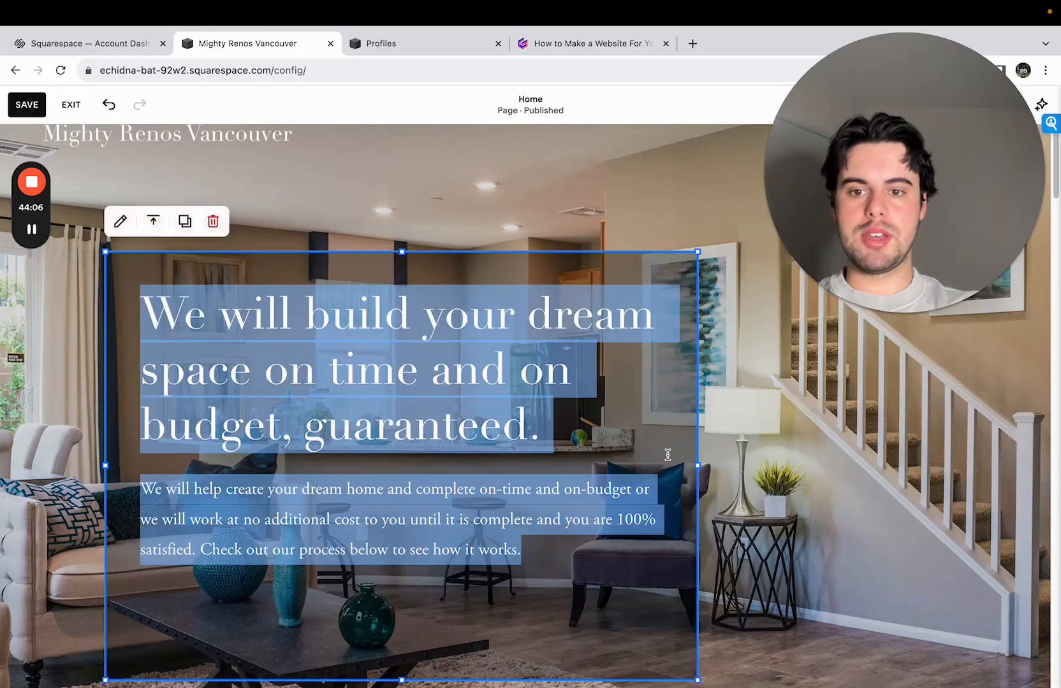
left_click(538, 533)
left_click(795, 513)
- Move the "Get a free quote today" button into the dark hero text block, directly below the paragraph and aligned with its text
scroll(677, 509, "down", 6)
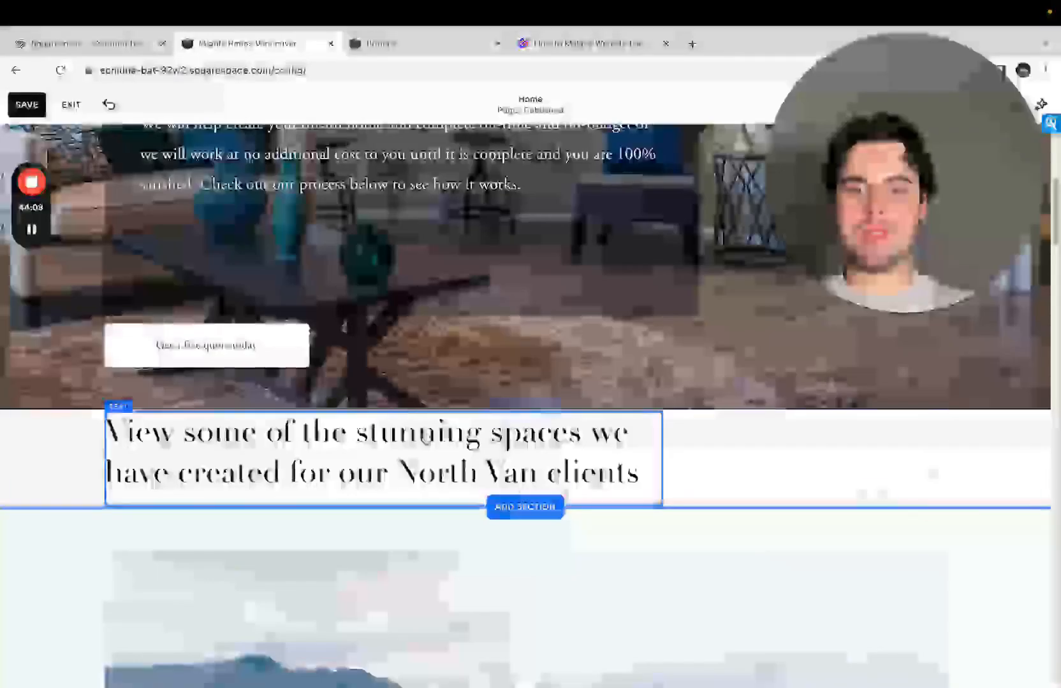
left_click_drag(289, 331, 303, 251)
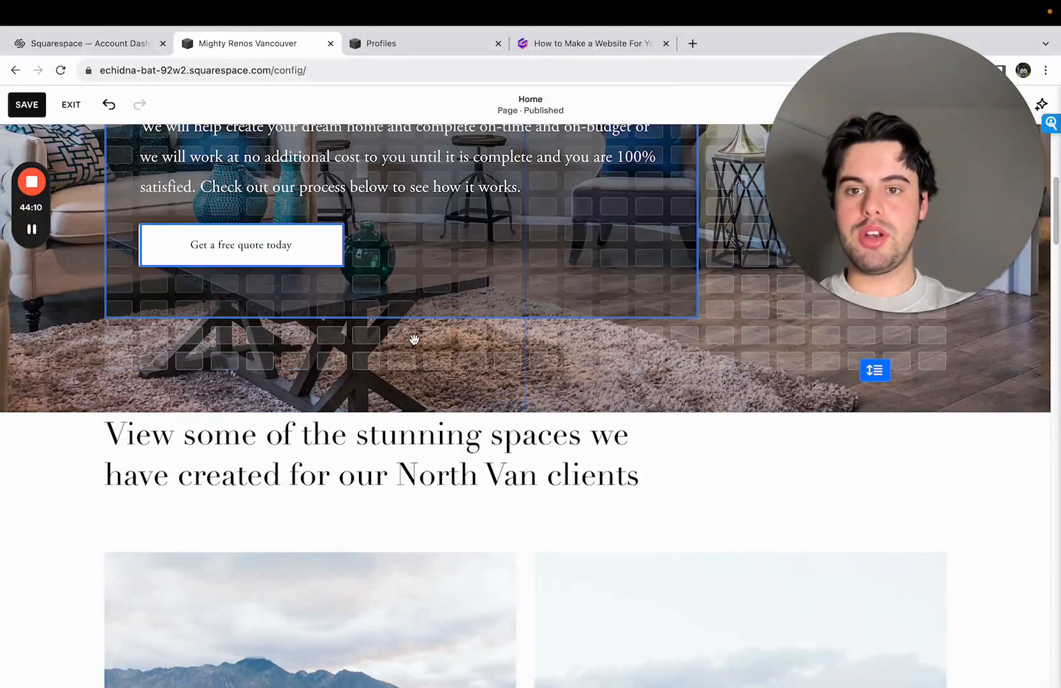
scroll(552, 388, "up", 5)
left_click(562, 418)
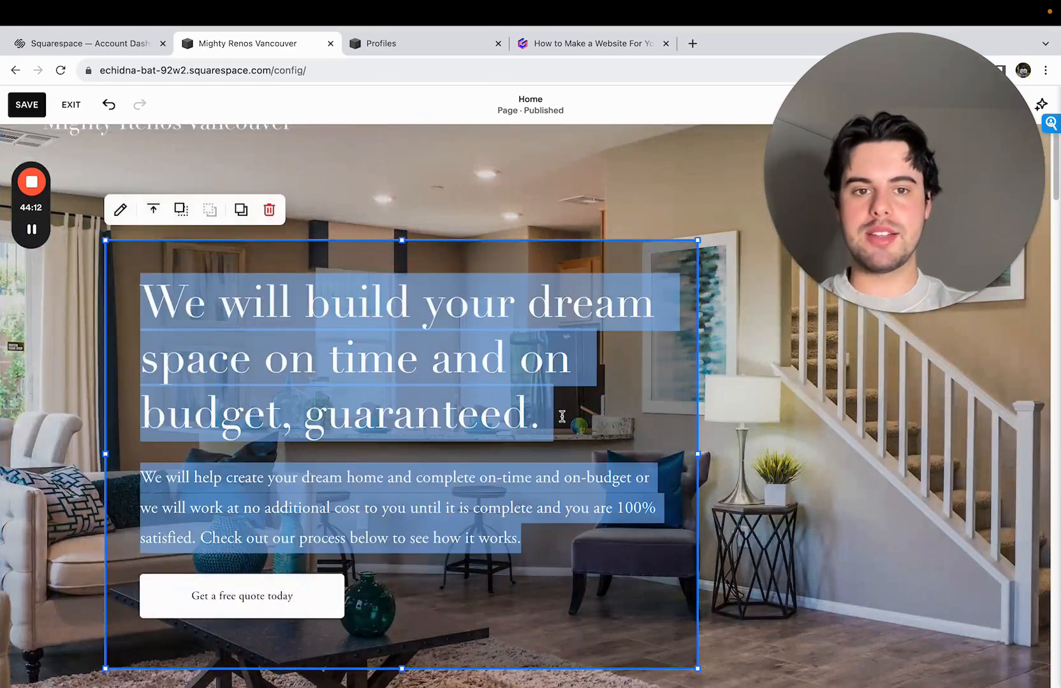
left_click(769, 429)
scroll(765, 454, "up", 1)
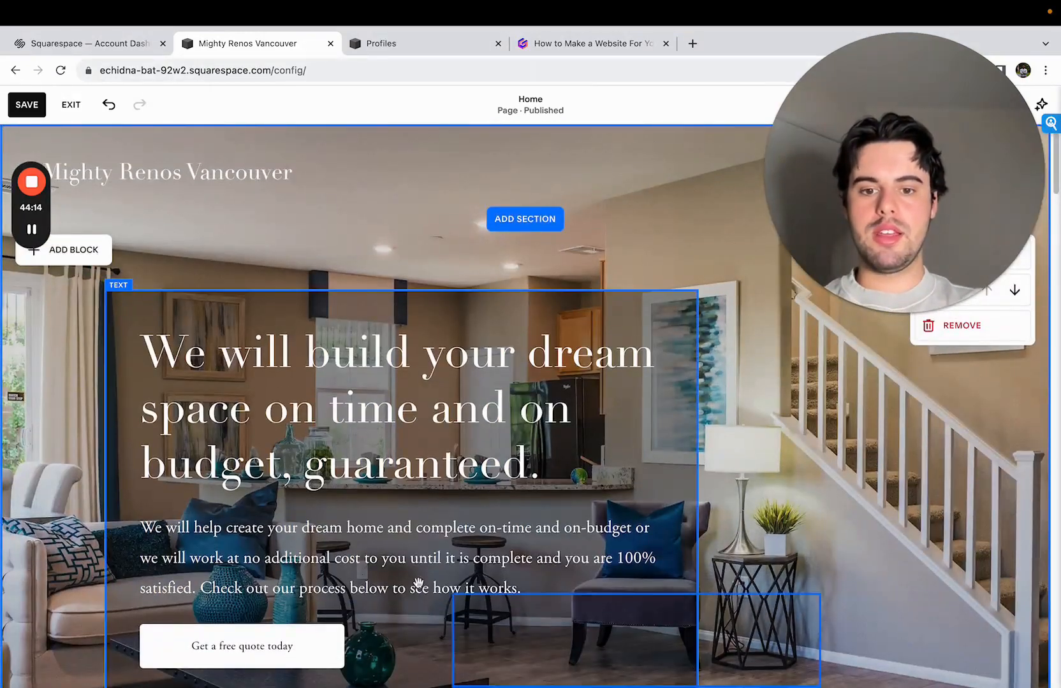
left_click_drag(414, 446, 411, 443)
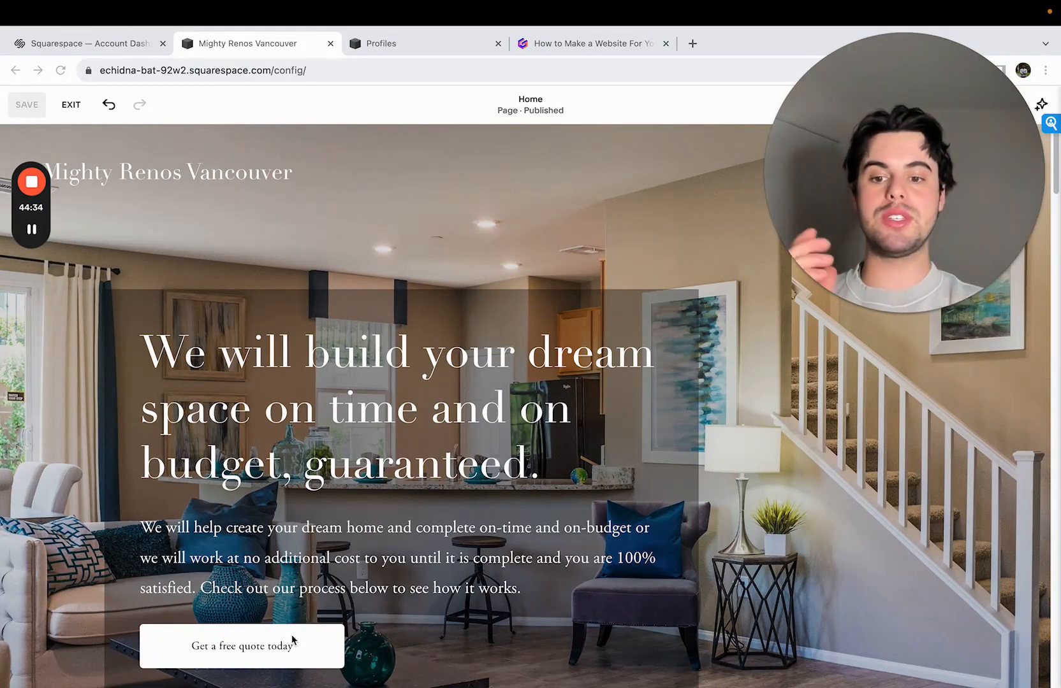
- Exit the page editor, check the Home page in the full-window preview, and return to the site dashboard
scroll(292, 636, "down", 1)
scroll(292, 636, "up", 1)
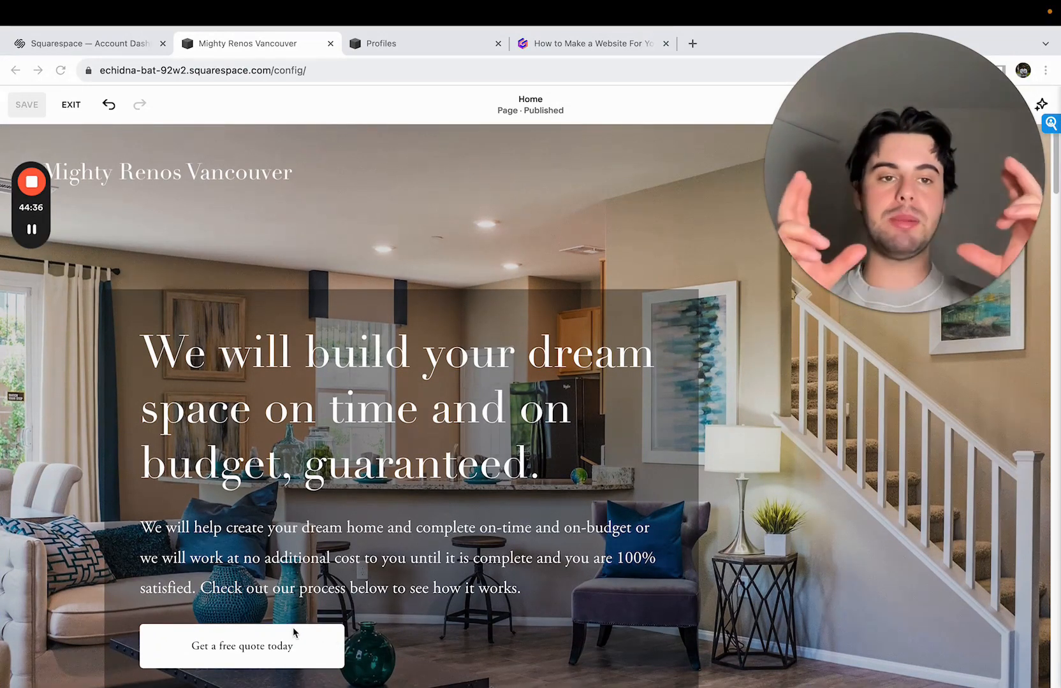
left_click(71, 105)
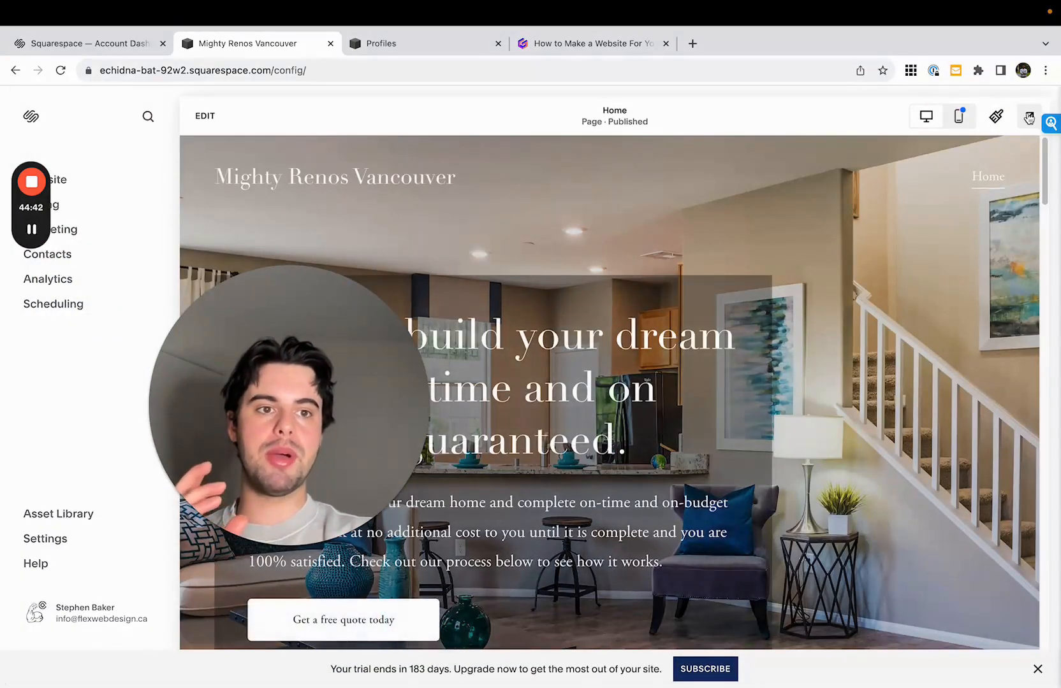
left_click(1028, 118)
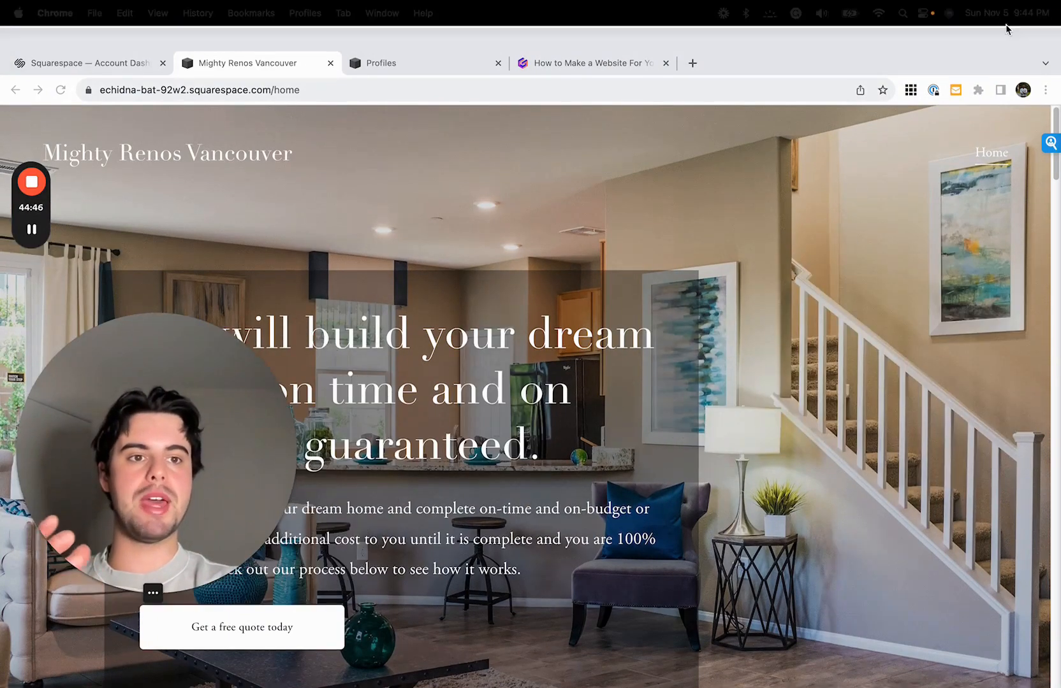
left_click(1050, 117)
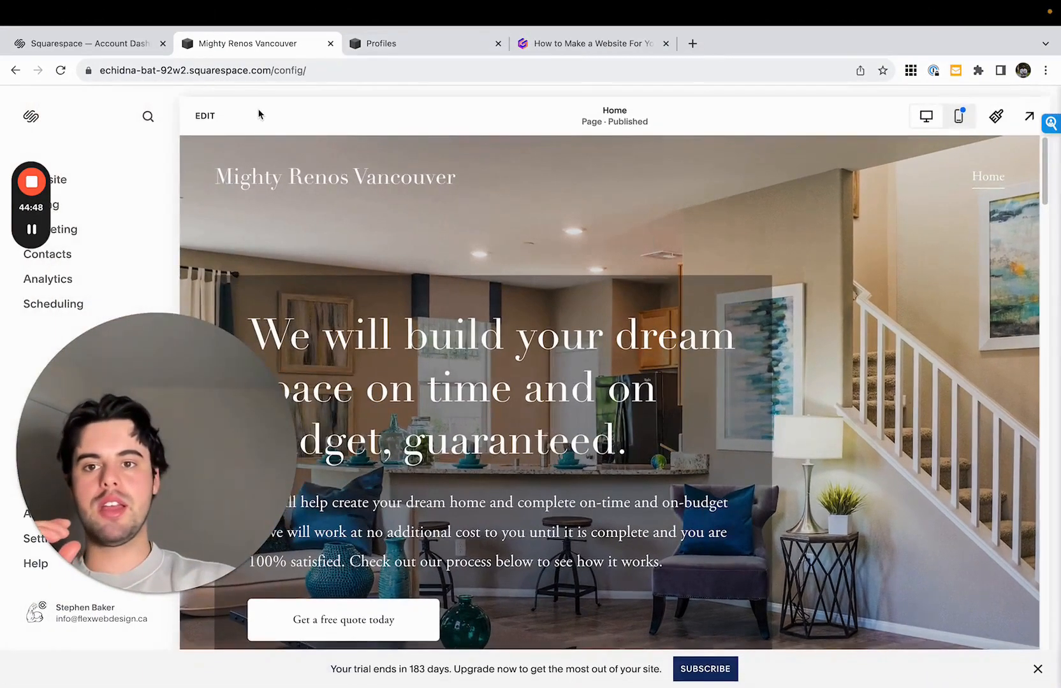
- Reopen the Home page for editing and darken the hero text block's black background to slightly over half opacity
left_click(204, 115)
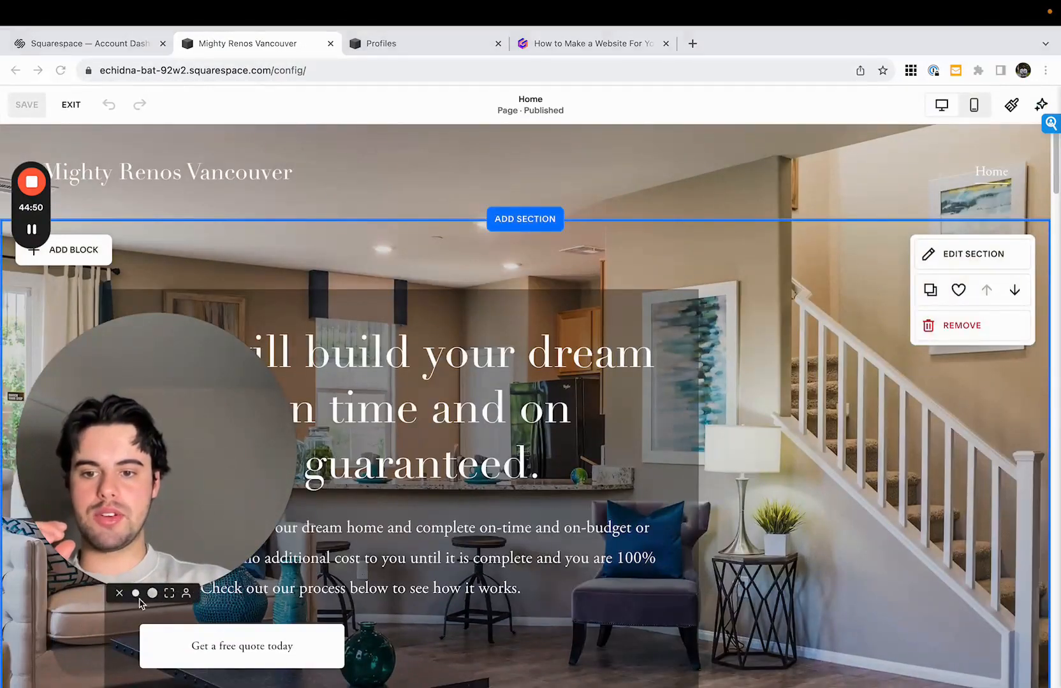
left_click(135, 593)
left_click_drag(112, 536, 999, 123)
scroll(503, 386, "down", 2)
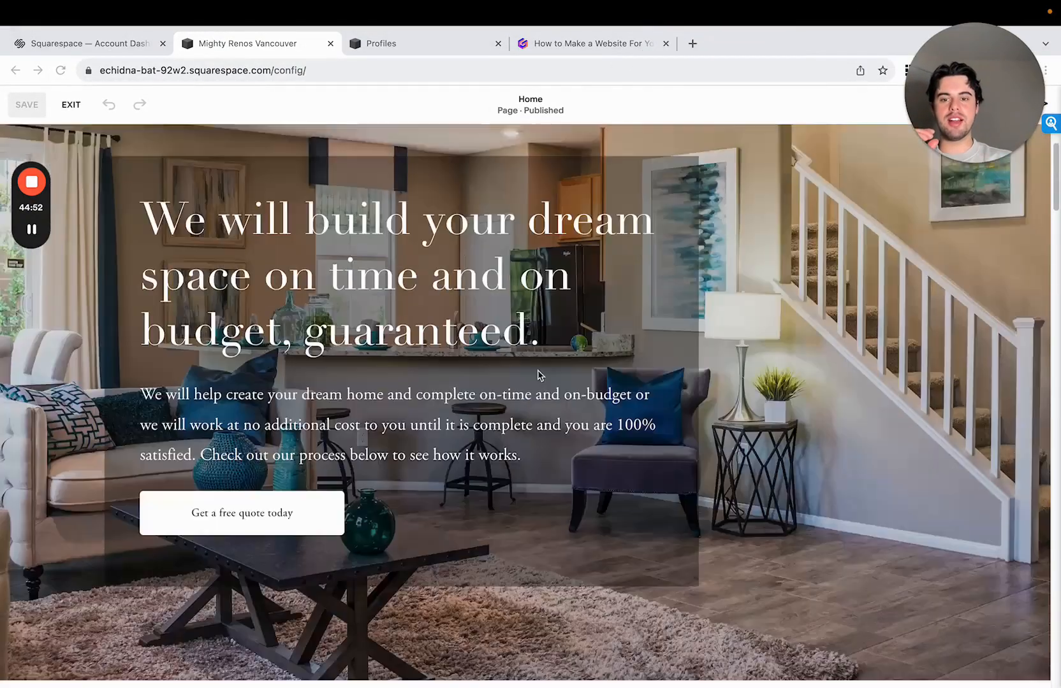
left_click(575, 344)
scroll(548, 357, "up", 2)
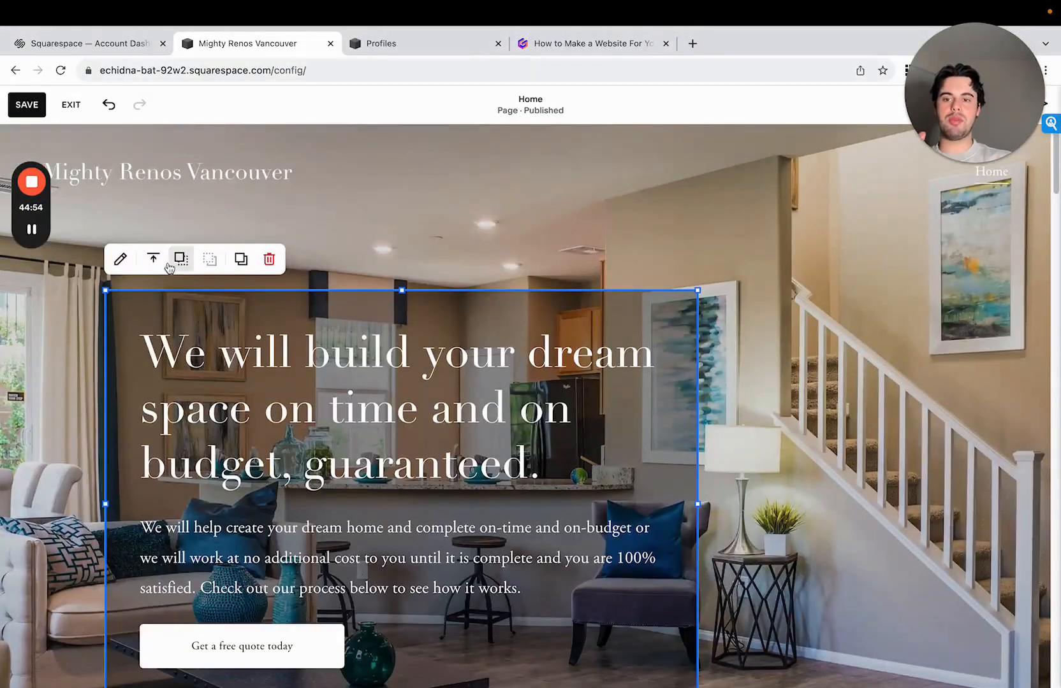
left_click(120, 259)
left_click(463, 253)
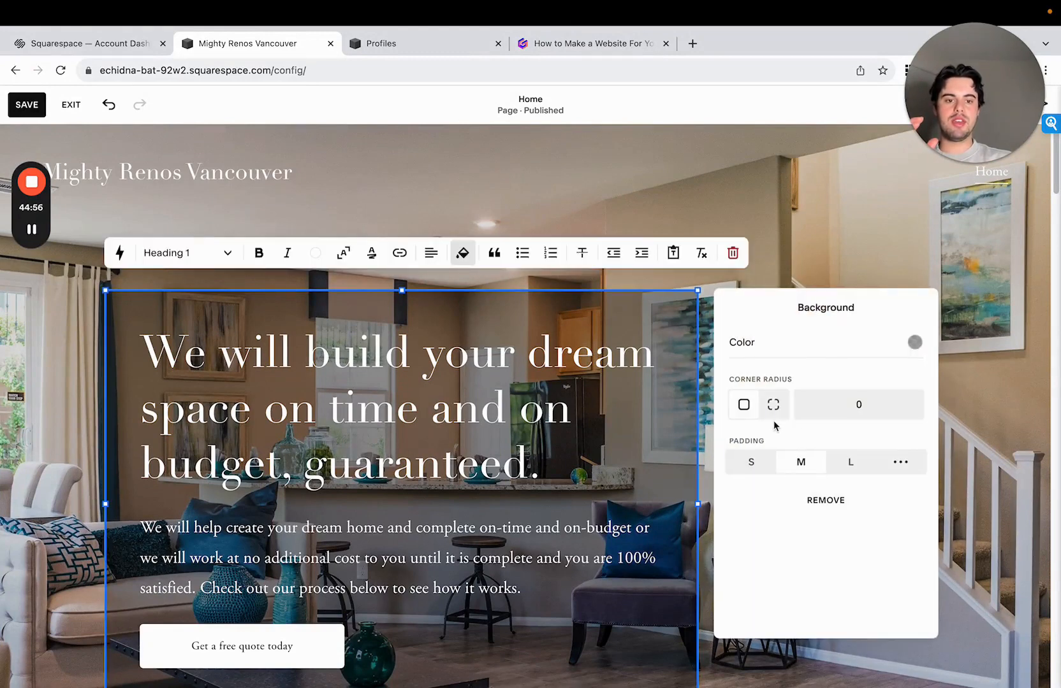
left_click(896, 344)
left_click_drag(937, 353, 956, 349)
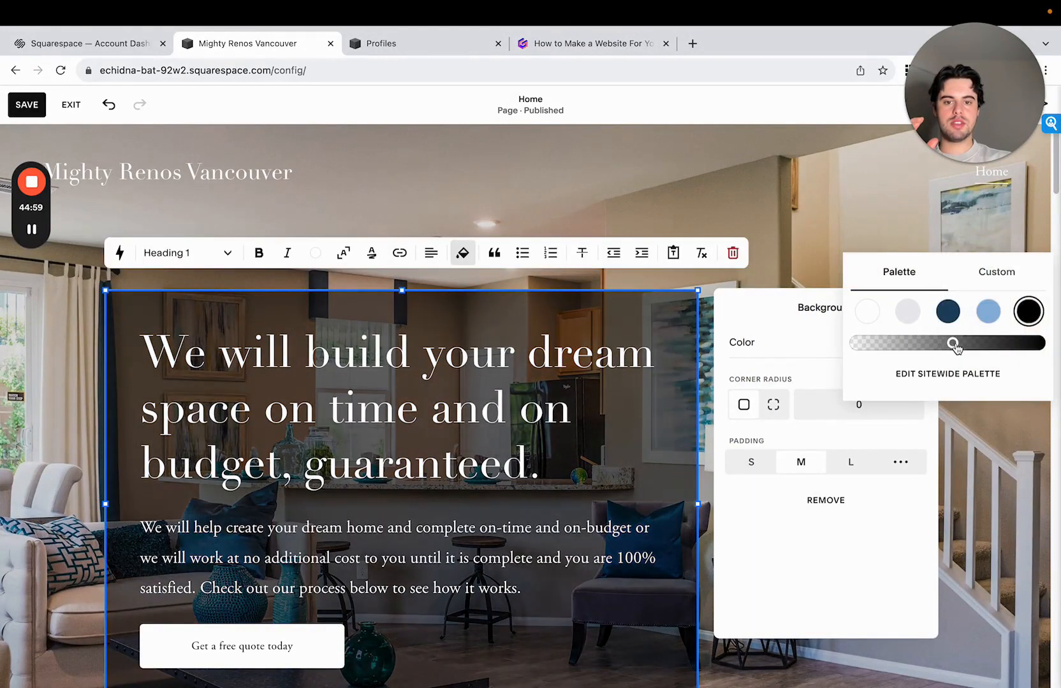
- Round the corners of the hero text block's background with a corner radius of 10
left_click(787, 338)
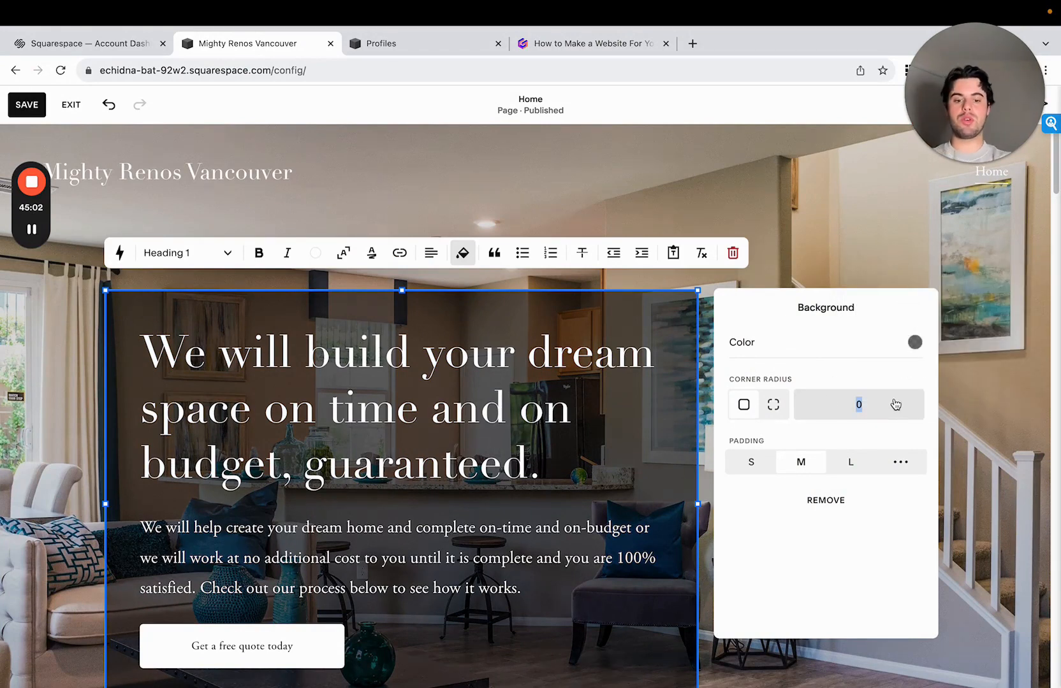
left_click(850, 275)
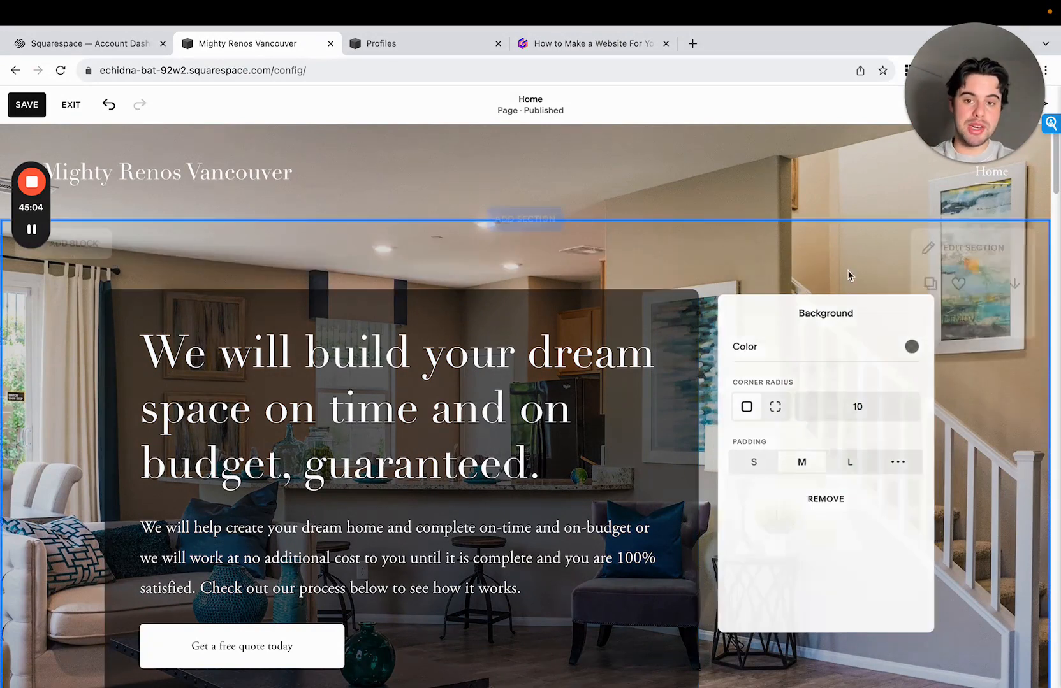
scroll(744, 451, "down", 1)
scroll(743, 451, "up", 1)
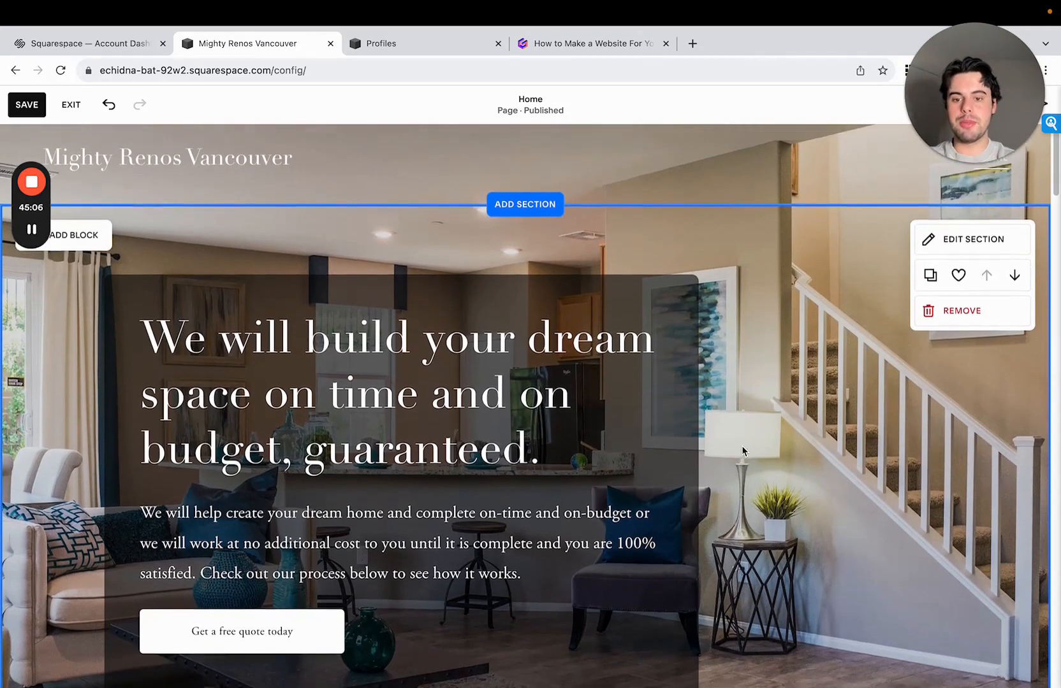
- Color the words "on time" in the hero heading with the palette's light blue
left_click_drag(207, 414, 428, 547)
left_click(531, 342)
left_click(451, 361)
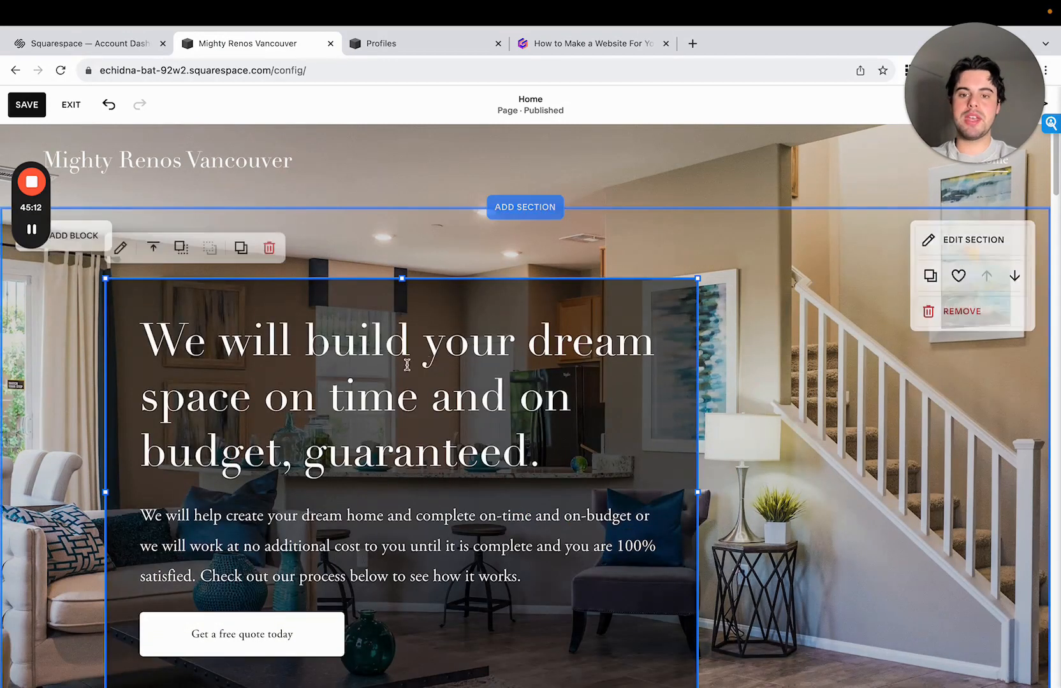
left_click(384, 348)
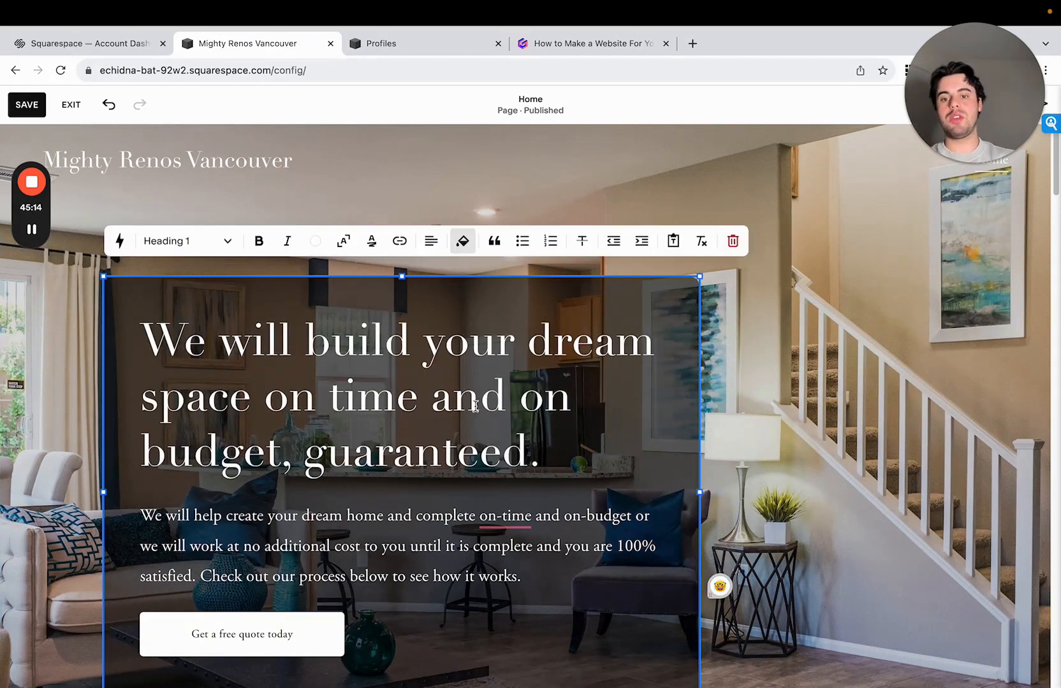
left_click_drag(327, 404, 399, 402)
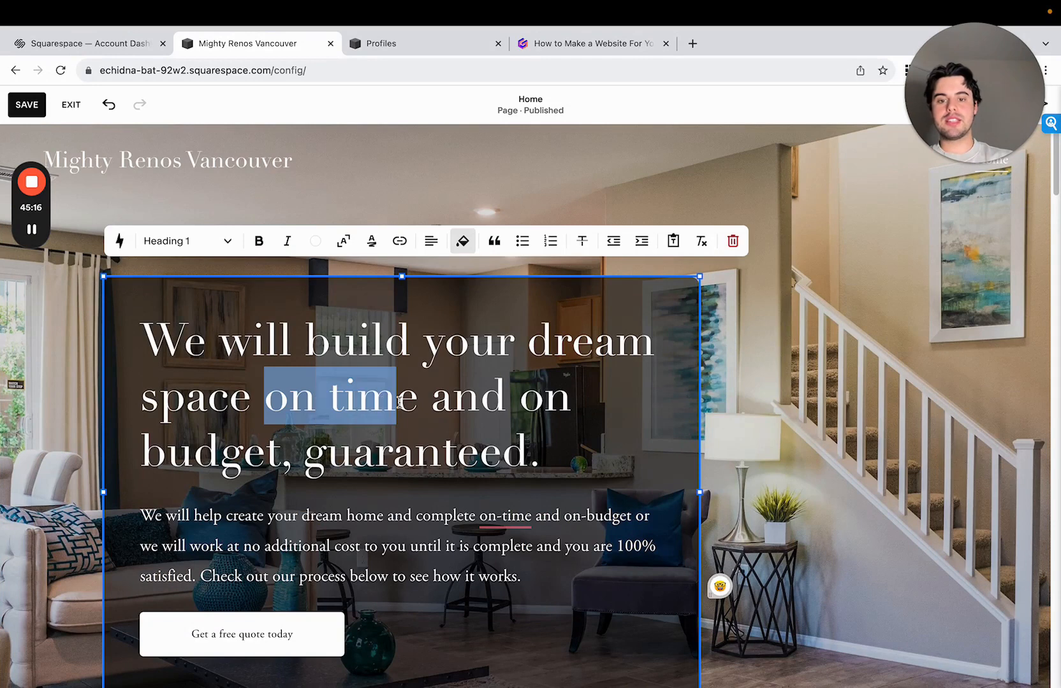
left_click(315, 240)
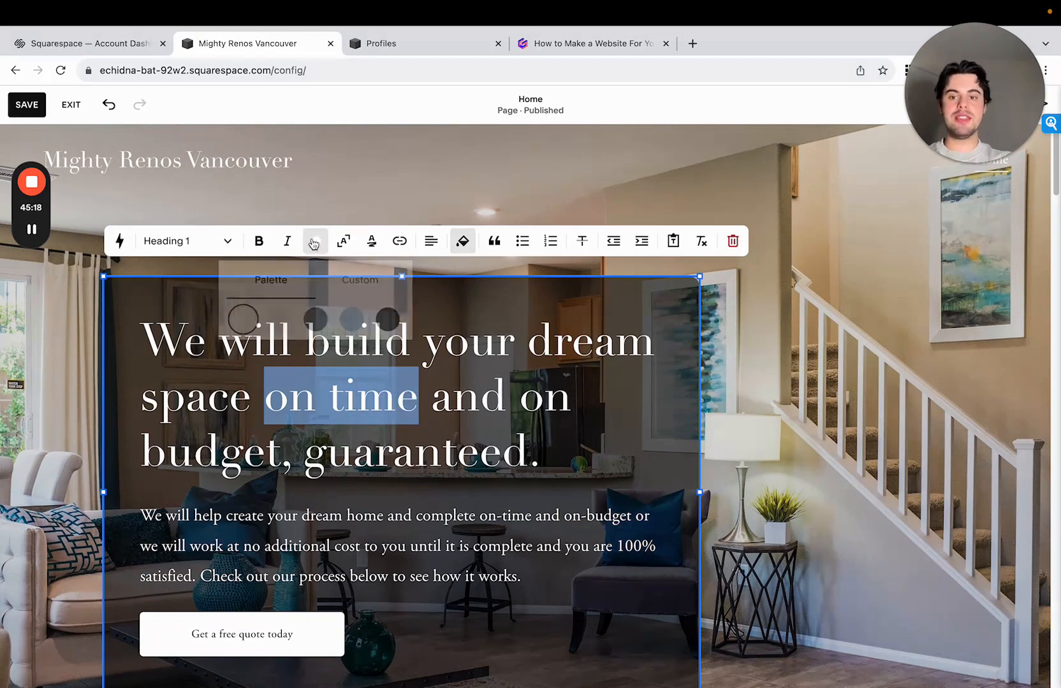
left_click(317, 318)
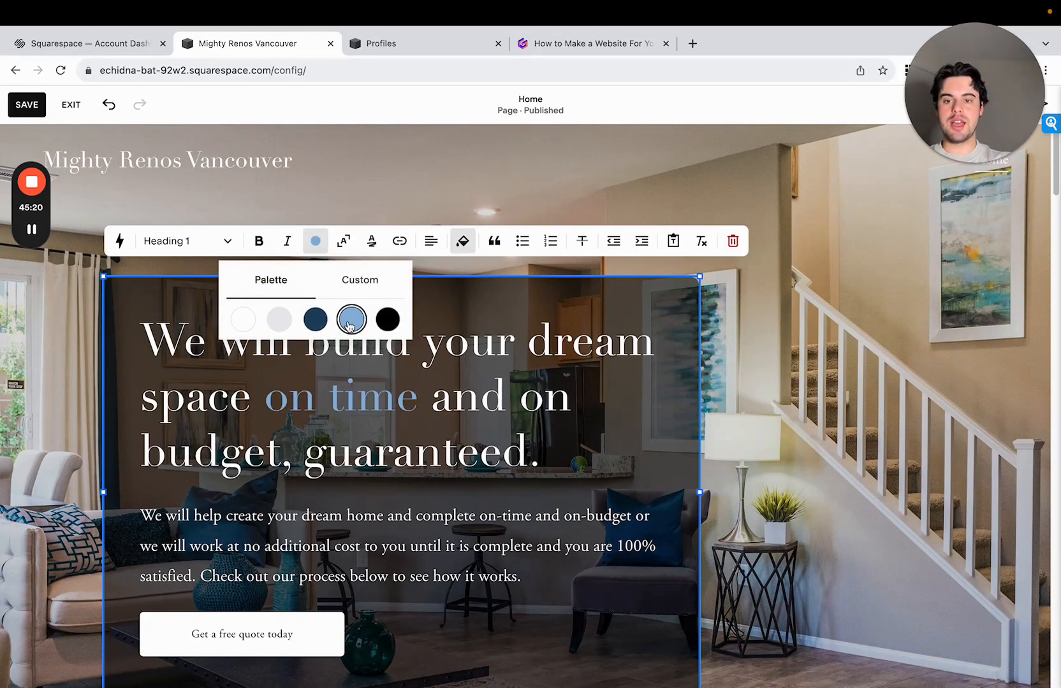
- Color the words "on budget" in the hero heading with the palette's light blue
left_click(480, 395)
left_click_drag(527, 418, 477, 416)
left_click(281, 452)
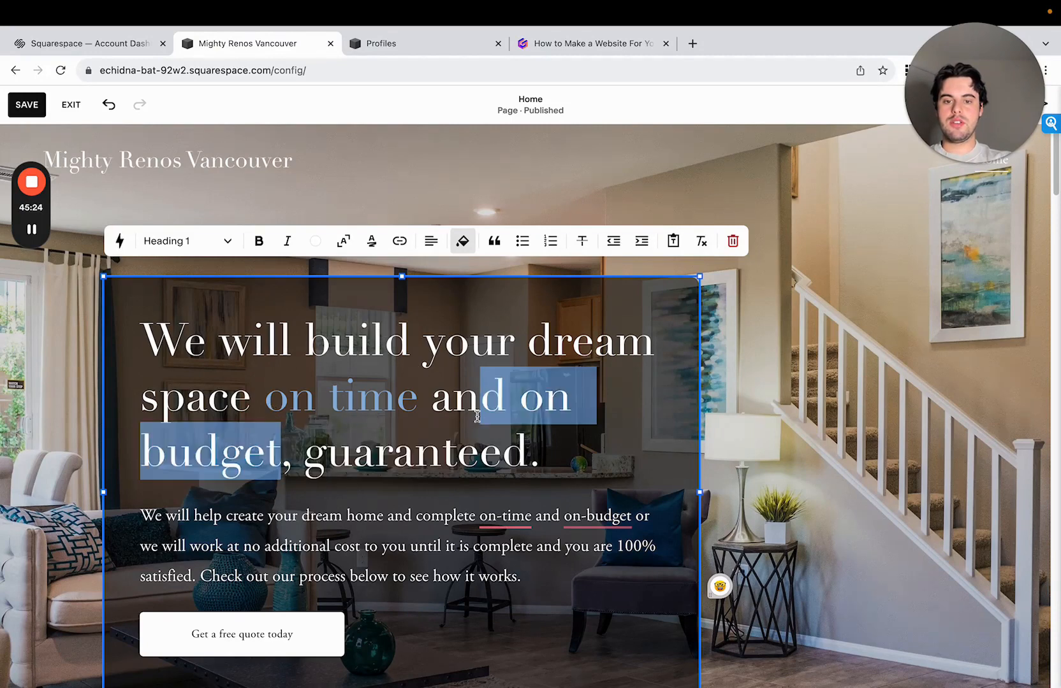
left_click(365, 243)
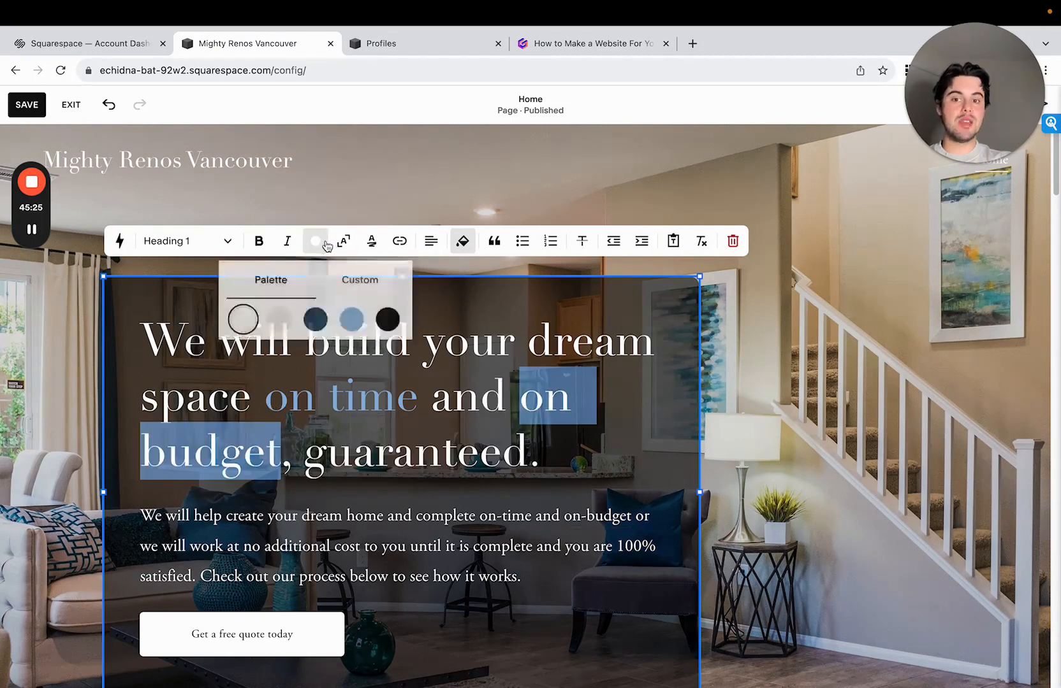
left_click(351, 318)
- Make the light blue words "on budget" and "on time" bold in the hero heading
left_click(522, 401)
left_click_drag(521, 401, 283, 445)
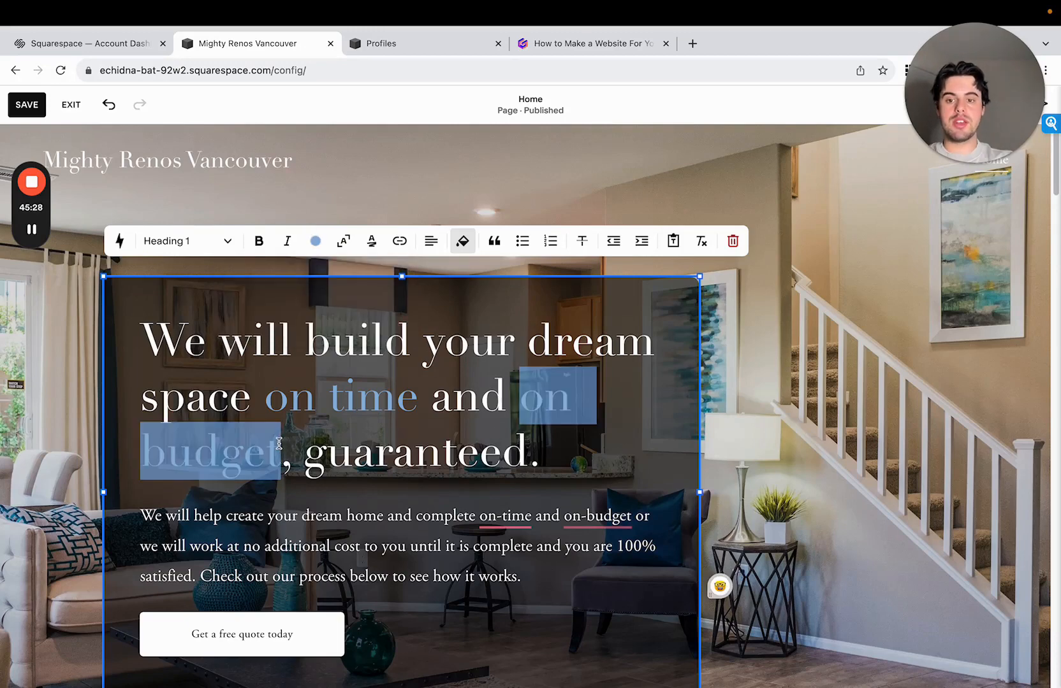
left_click(260, 243)
left_click(420, 384)
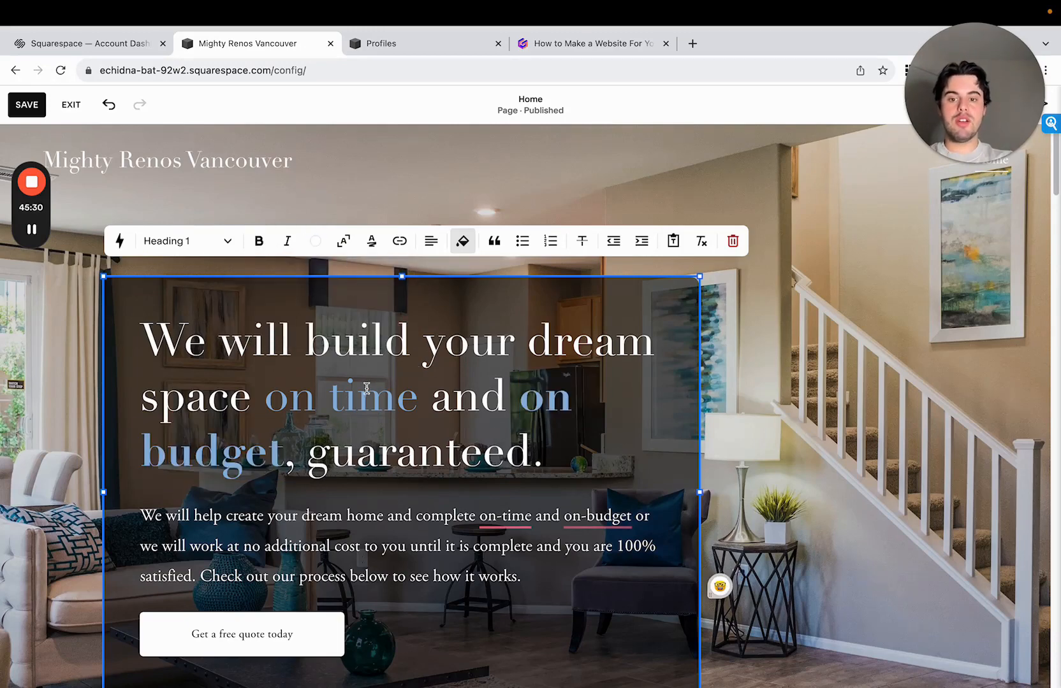
left_click_drag(281, 398, 406, 398)
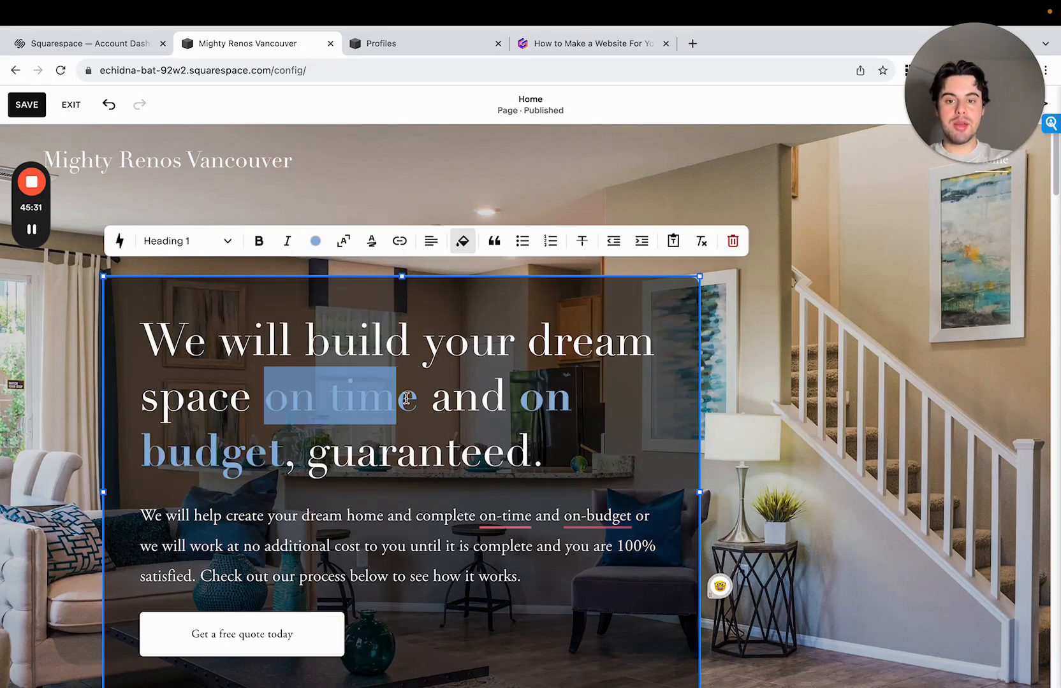
left_click(259, 242)
- Extend the "View some of the stunning spaces" section by two grid rows and move its heading down one row
scroll(485, 463, "down", 1)
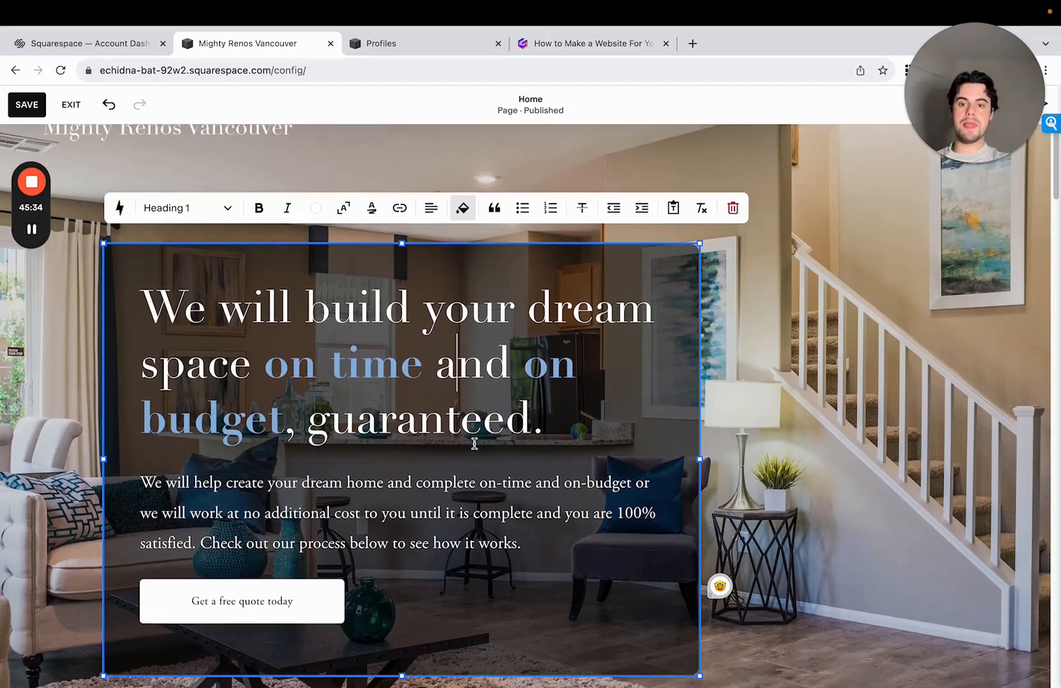
scroll(485, 463, "down", 3)
scroll(798, 450, "up", 4)
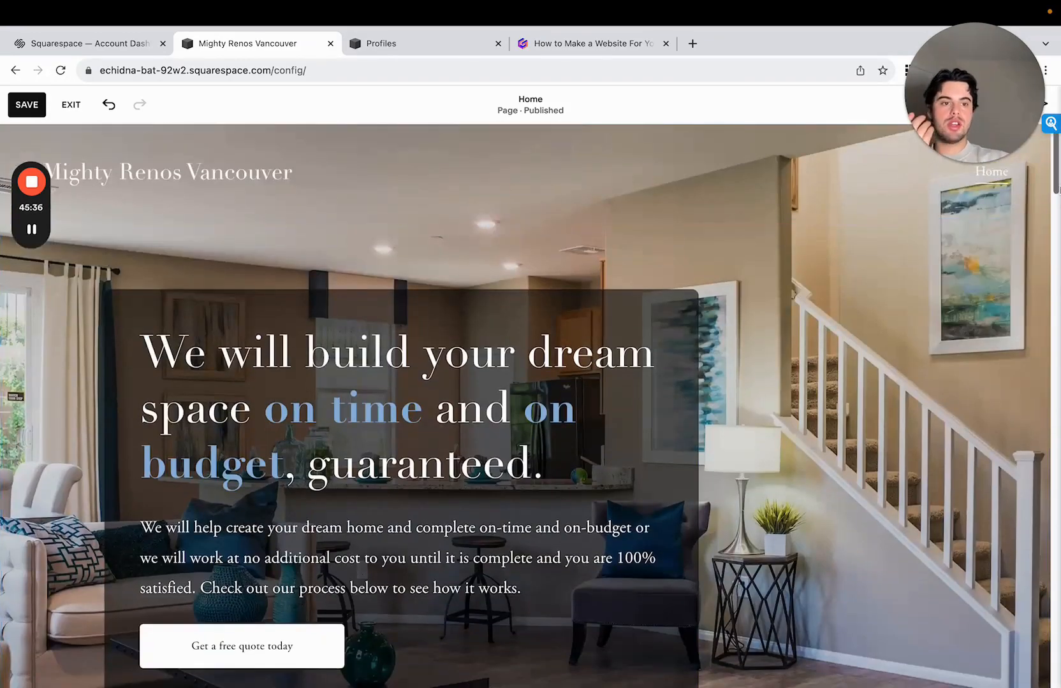
scroll(1056, 162, "down", 9)
scroll(655, 299, "up", 1)
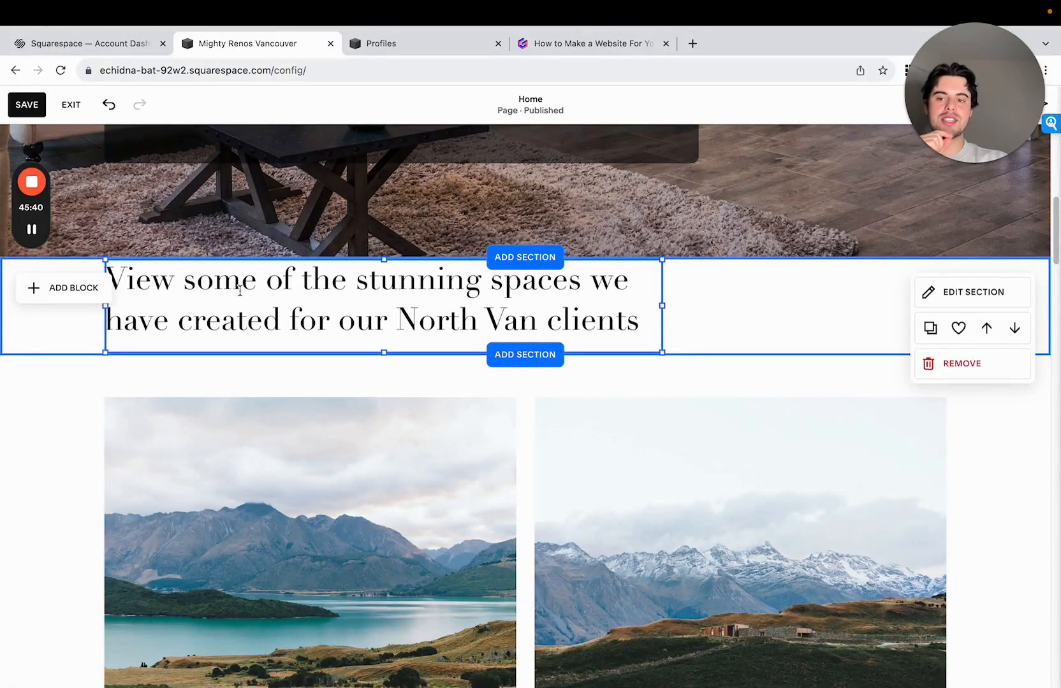
left_click(203, 285)
left_click(778, 246)
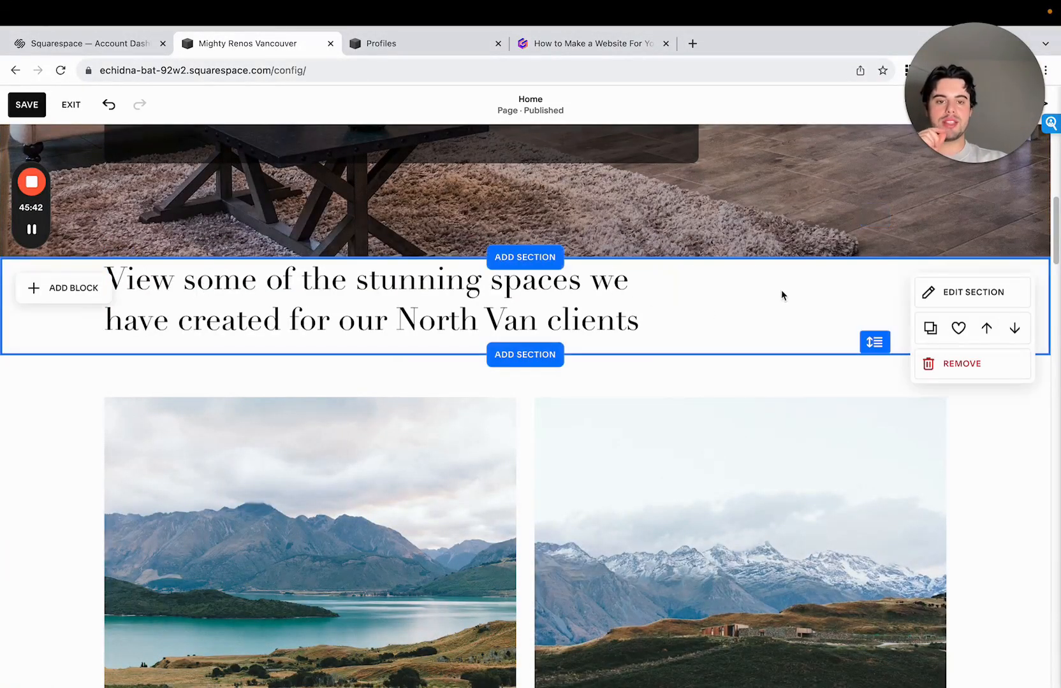
left_click_drag(876, 336, 875, 390)
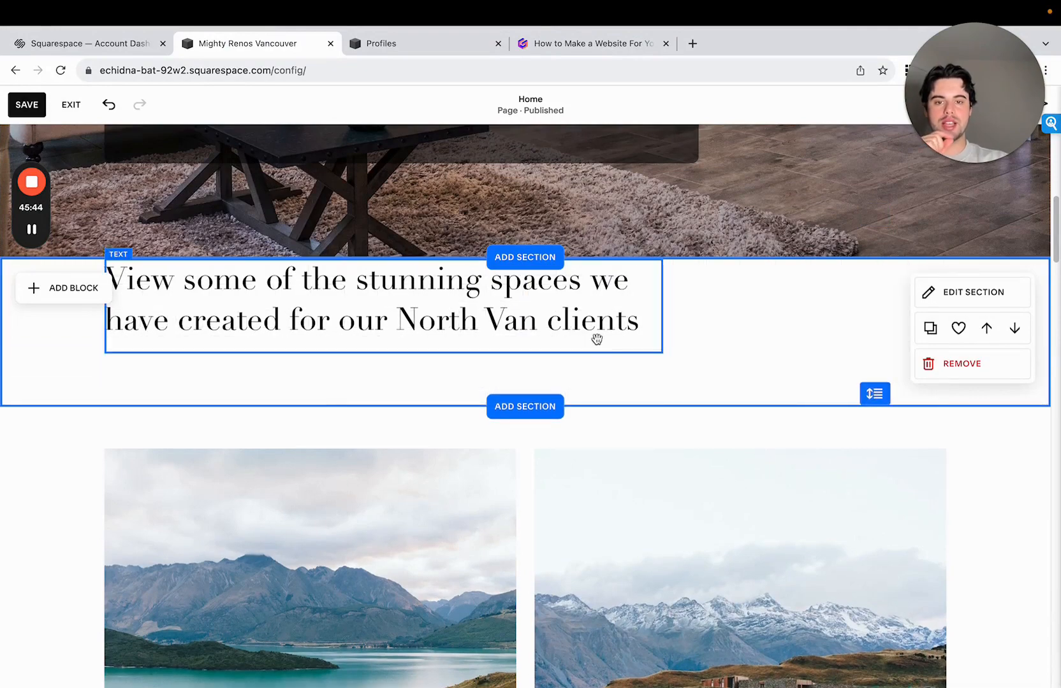
left_click_drag(597, 338, 579, 358)
scroll(869, 357, "up", 5)
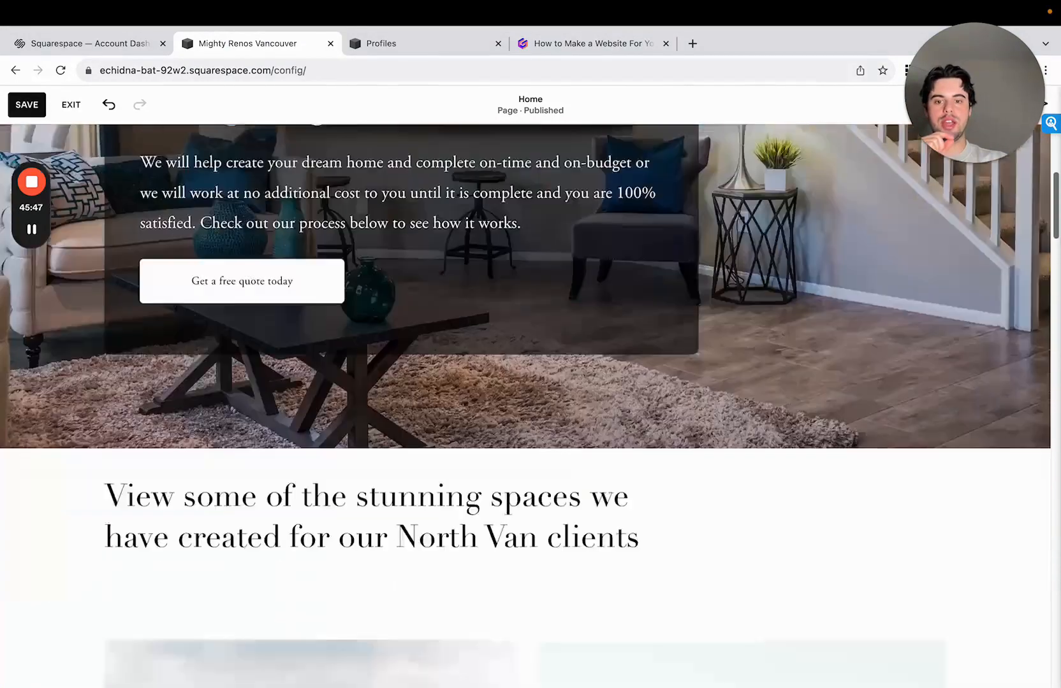
- Add two more grid rows to the stunning-spaces section and lower its heading two rows further for extra space above it
scroll(827, 335, "down", 5)
left_click_drag(875, 340, 874, 391)
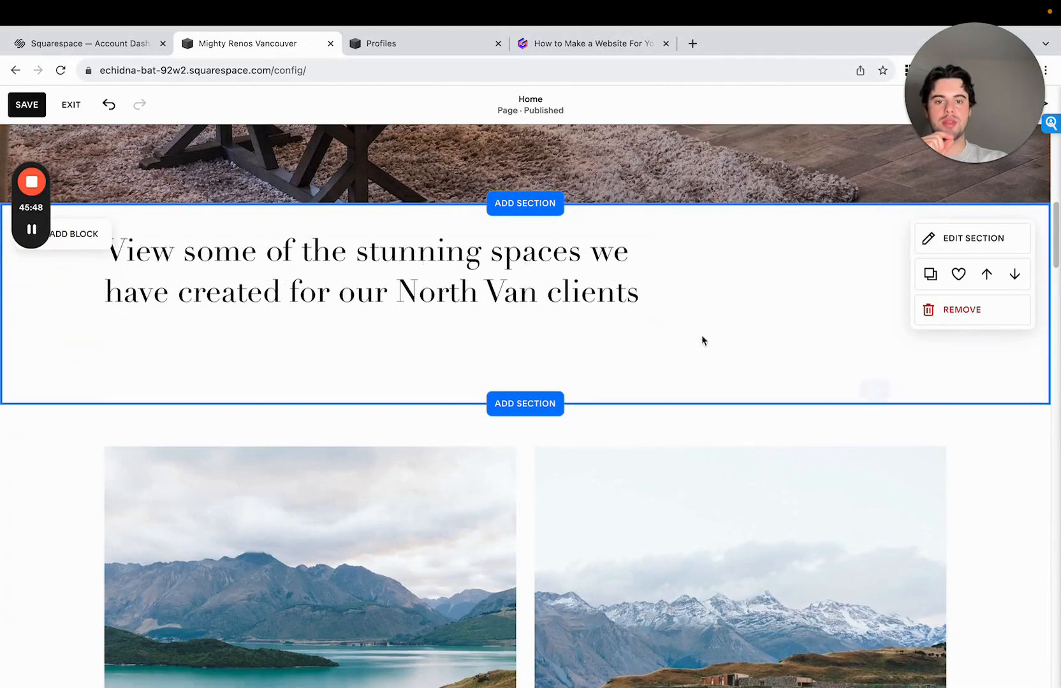
left_click_drag(571, 309, 589, 325)
mouse_move(1058, 260)
left_mouse_down()
mouse_move(1058, 224)
mouse_move(1058, 256)
left_mouse_up()
left_click_drag(593, 331, 593, 350)
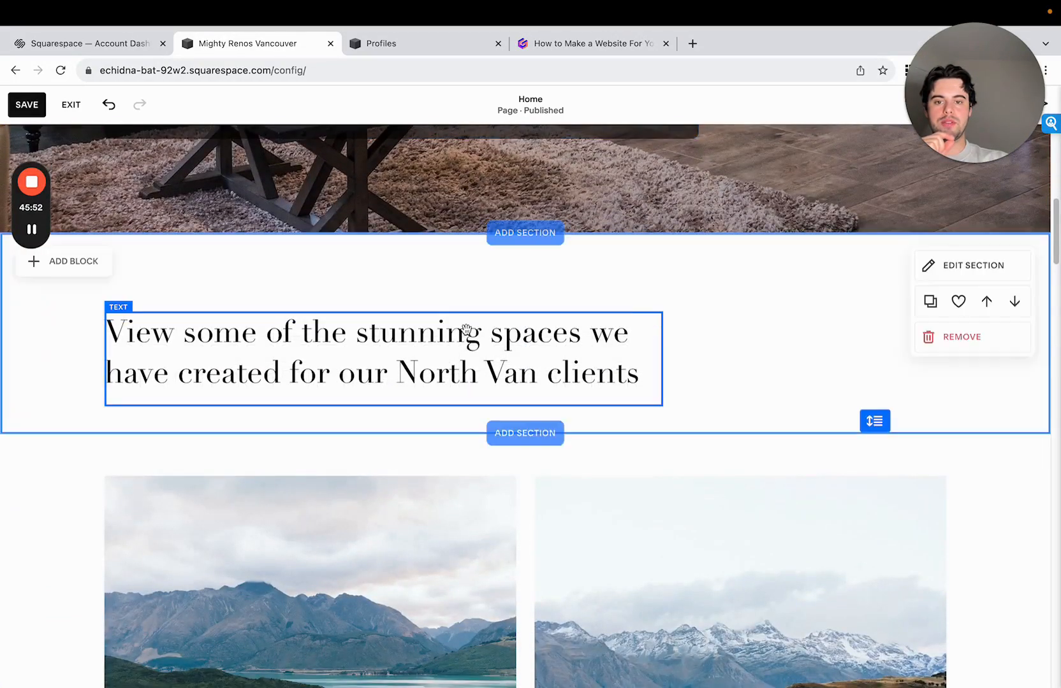
- Widen the "Our Renovation Specialties for North Van Homeowners" heading block until its text wraps onto two lines
left_click_drag(1057, 245, 1056, 432)
left_click(392, 318)
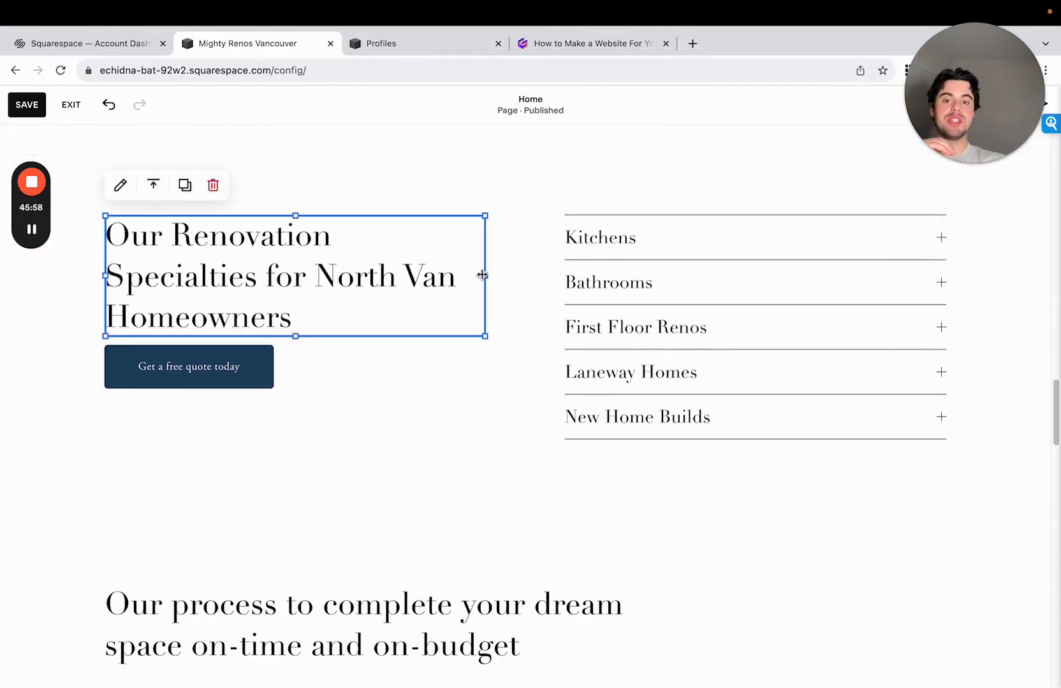
left_click_drag(482, 275, 519, 275)
left_click_drag(300, 357, 312, 328)
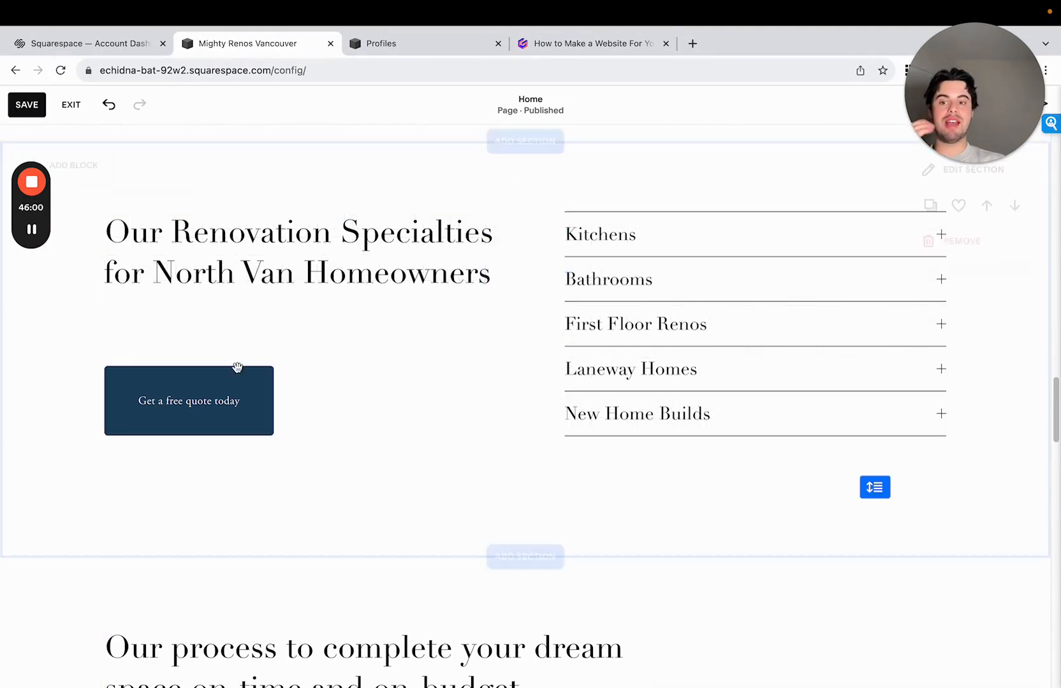
- Widen the "Get a free quote today" button by one grid column and place it directly below the renovation specialties heading
left_click(236, 376)
left_click_drag(273, 400, 309, 401)
left_click_drag(215, 428, 251, 354)
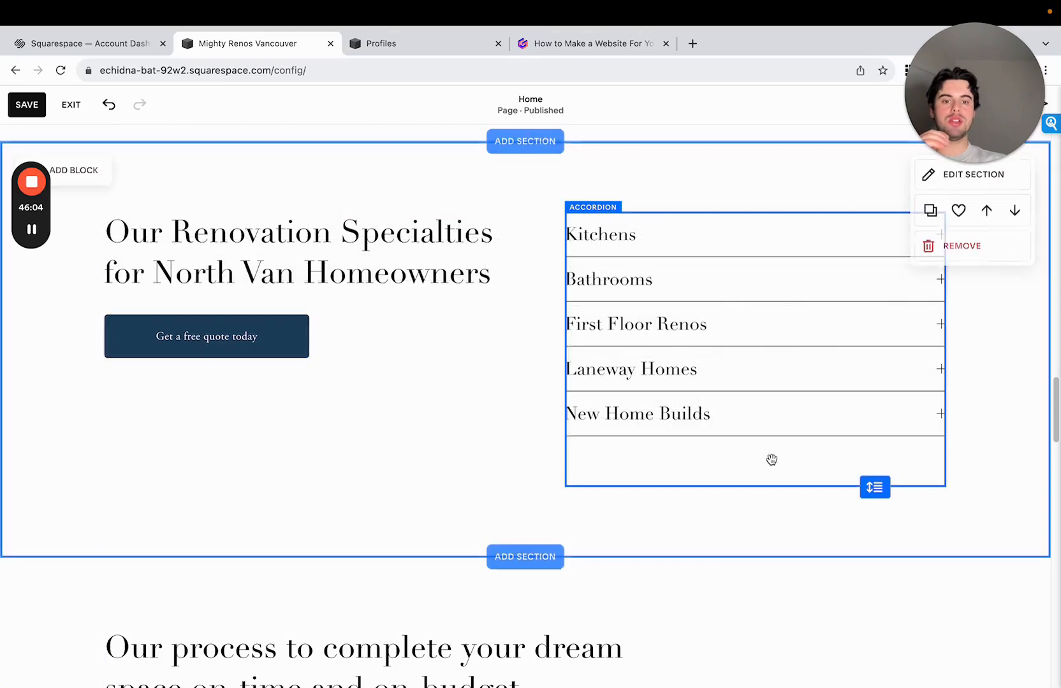
- Shorten the renovation specialties accordion block by one grid row and trim the section's height to match
left_click(749, 479)
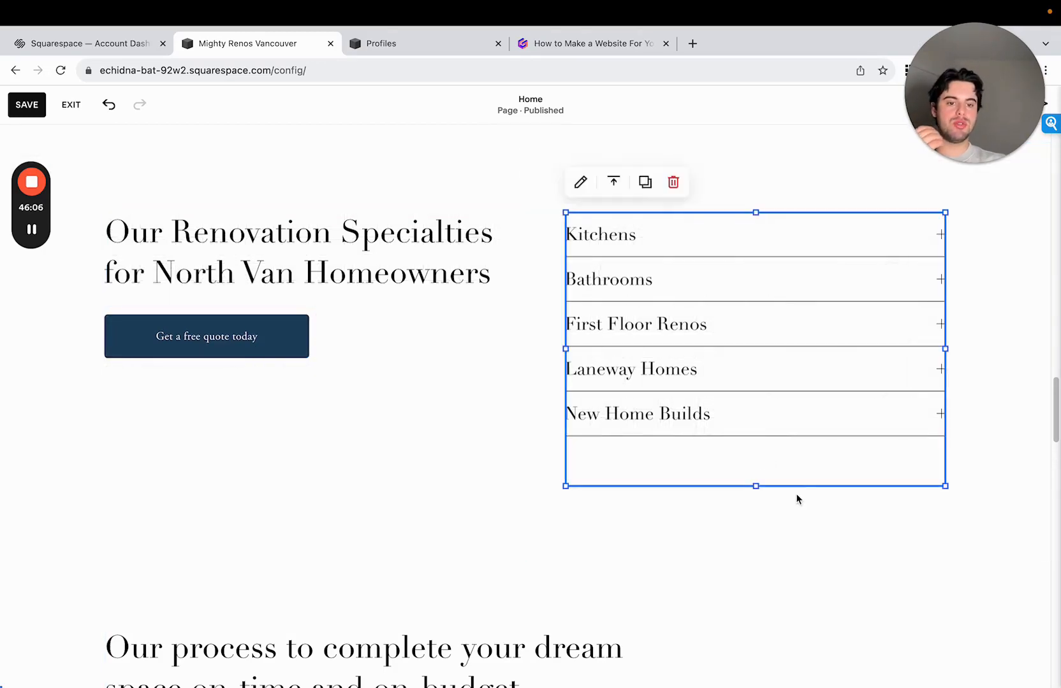
left_click_drag(755, 486, 754, 462)
left_click_drag(874, 487, 874, 461)
- Add a blank section between the three-step process and the contact form, and make it slightly taller
left_click_drag(1057, 438, 1057, 476)
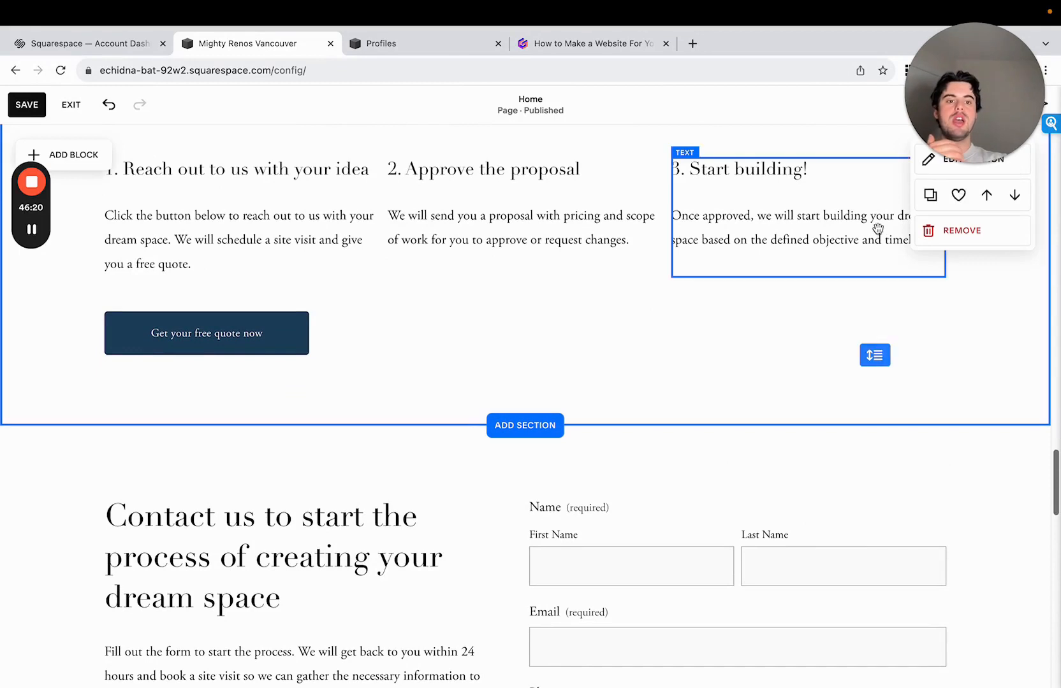
left_click(887, 255)
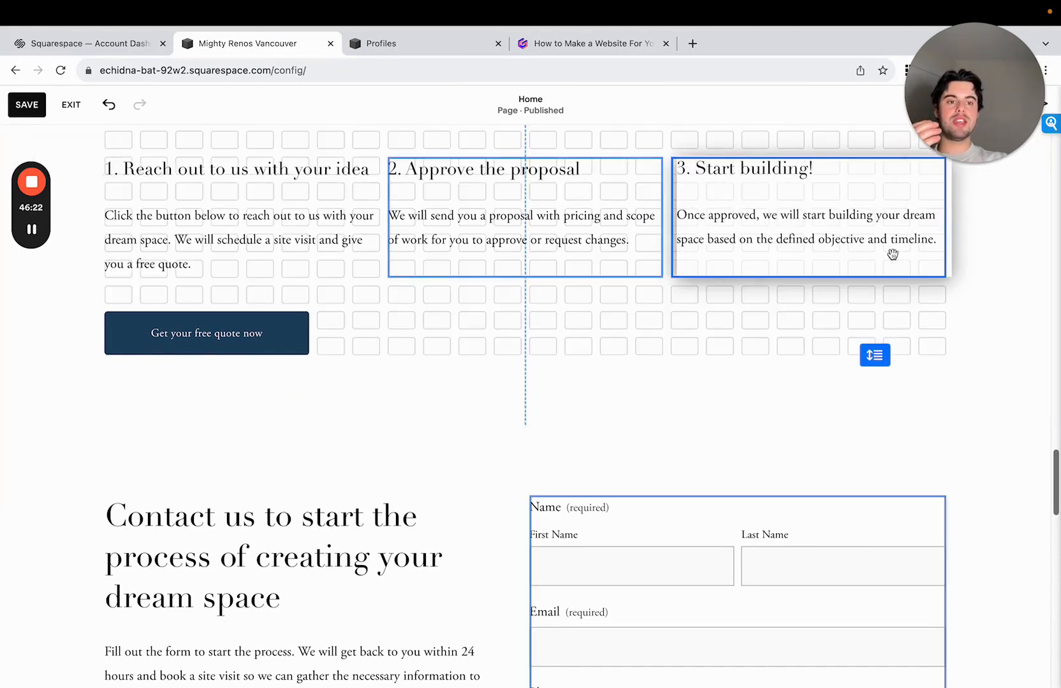
scroll(1057, 446, "down", 2)
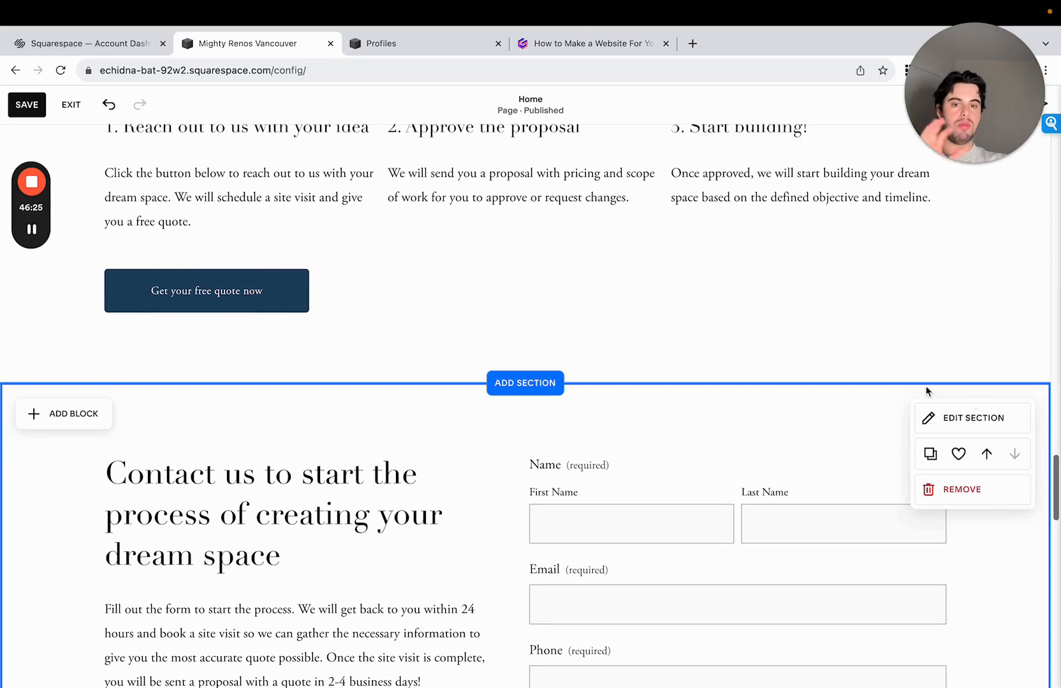
left_click(541, 383)
left_click(218, 296)
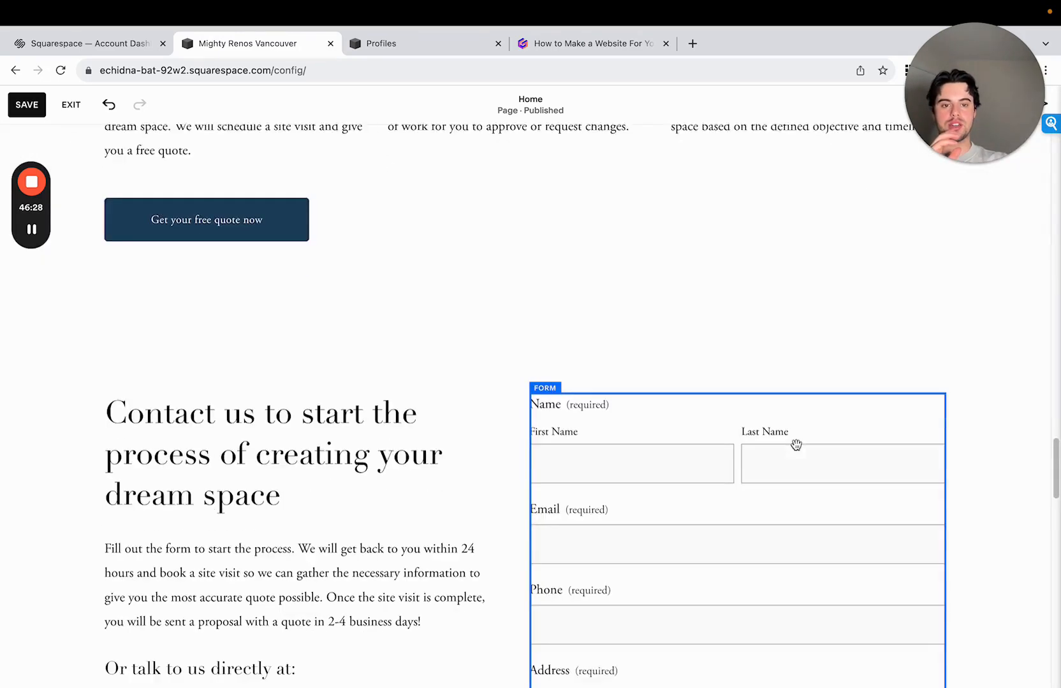
left_click_drag(874, 443, 866, 470)
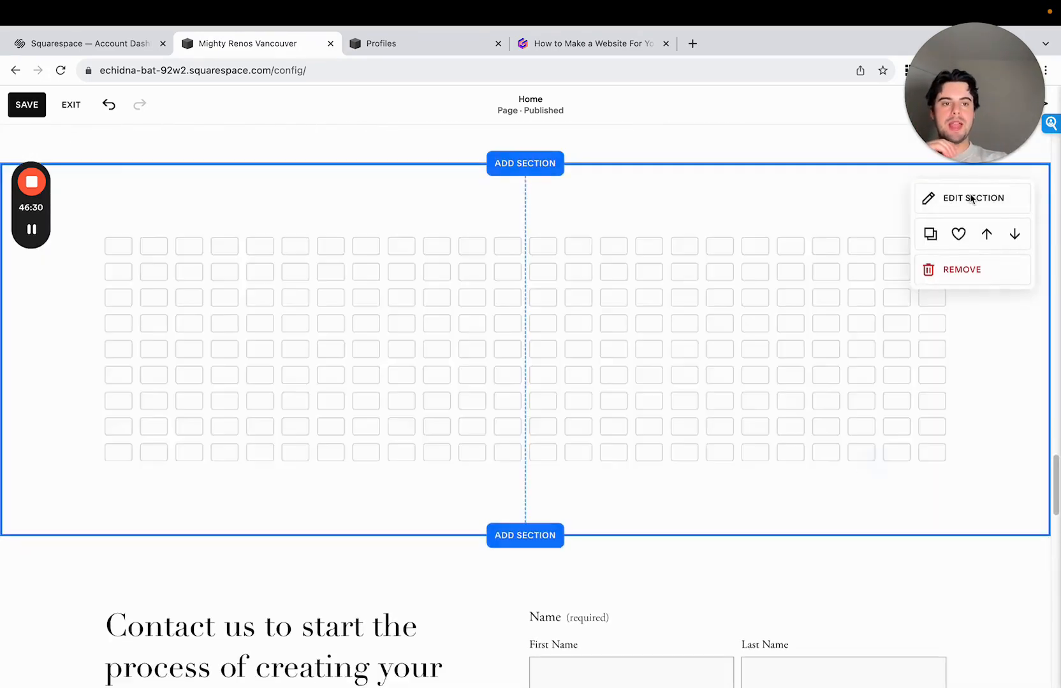
- Open the free stock images for the blank section's background and search for "team photo"
left_click(969, 198)
left_click(937, 227)
left_click(932, 317)
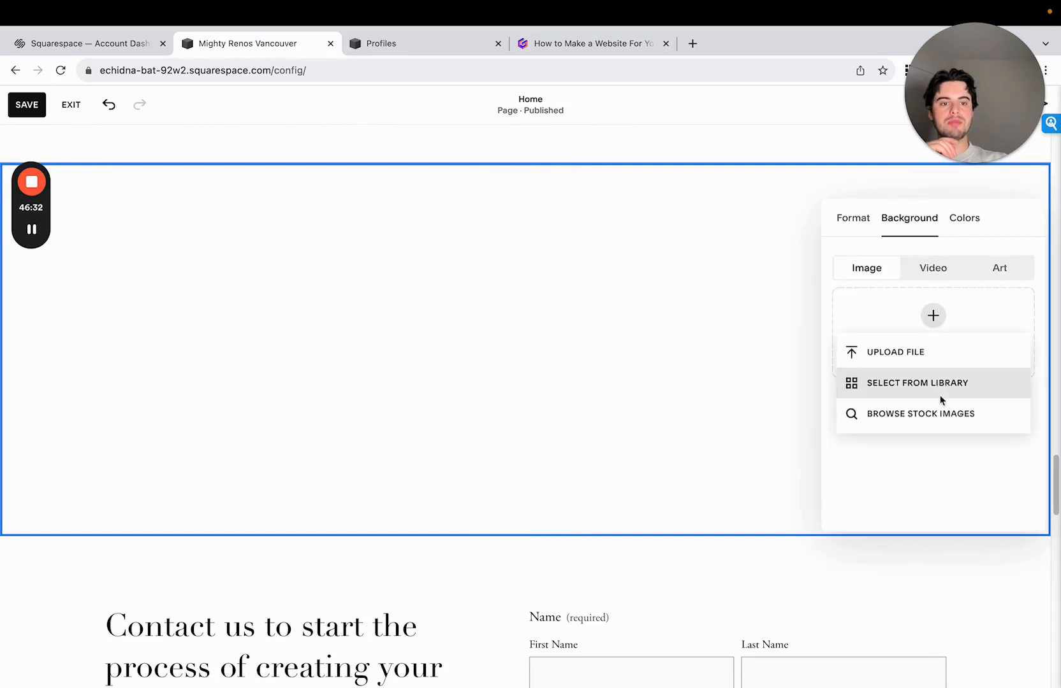
left_click(940, 390)
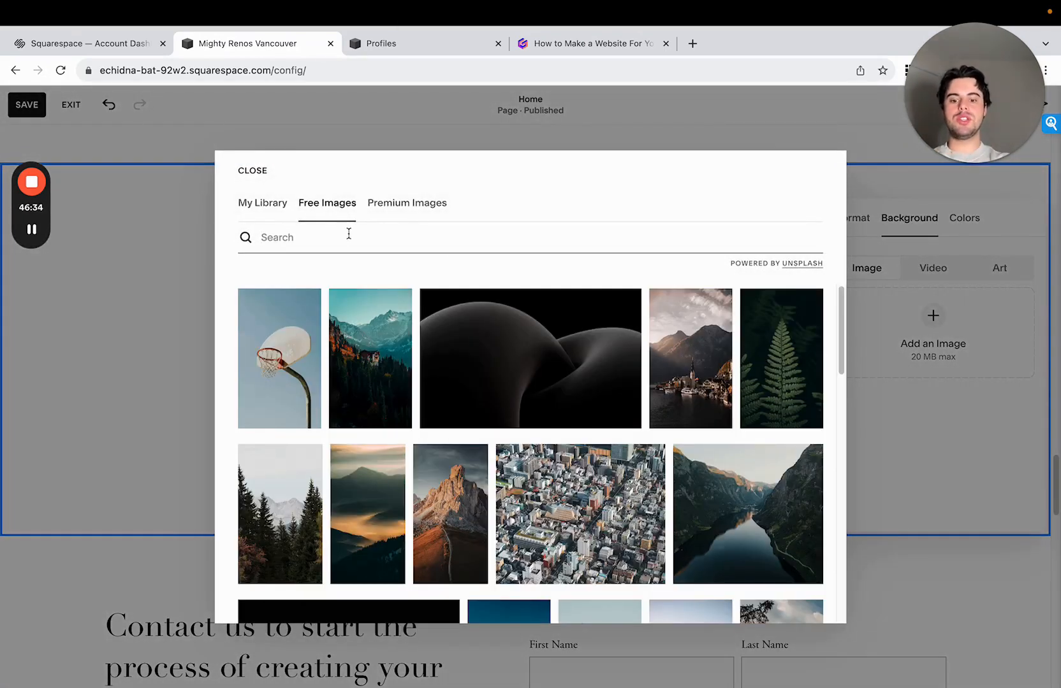
type("oto")
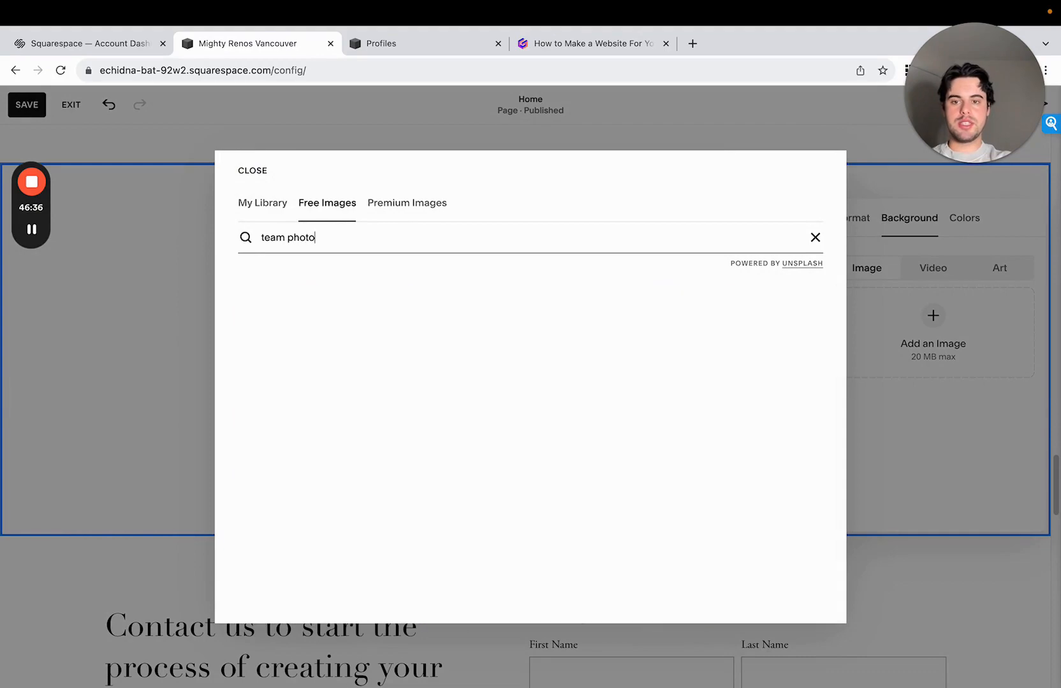
- Add the outdoor group photo of the softball team in navy hoodies as the blank section's background image
scroll(433, 379, "down", 5)
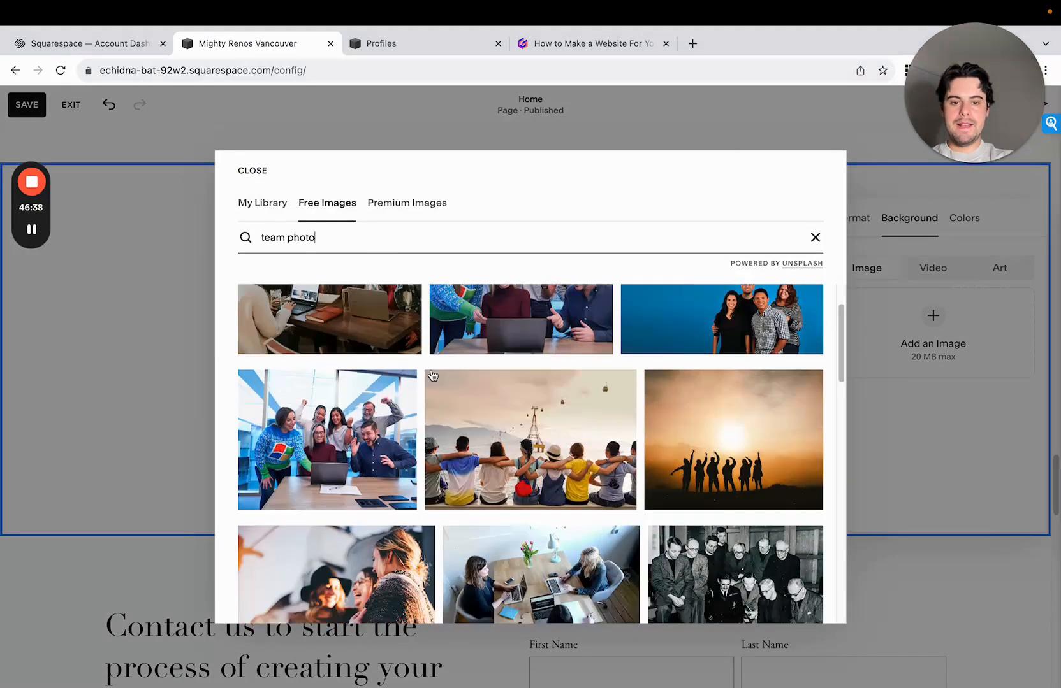
scroll(539, 471, "down", 8)
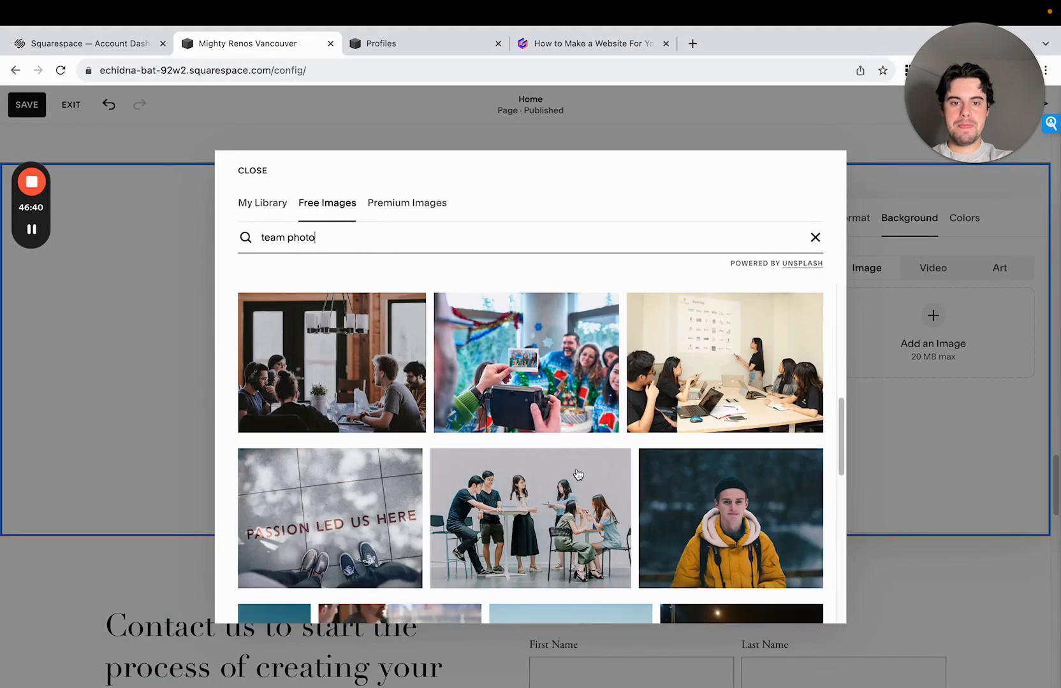
scroll(577, 411, "down", 3)
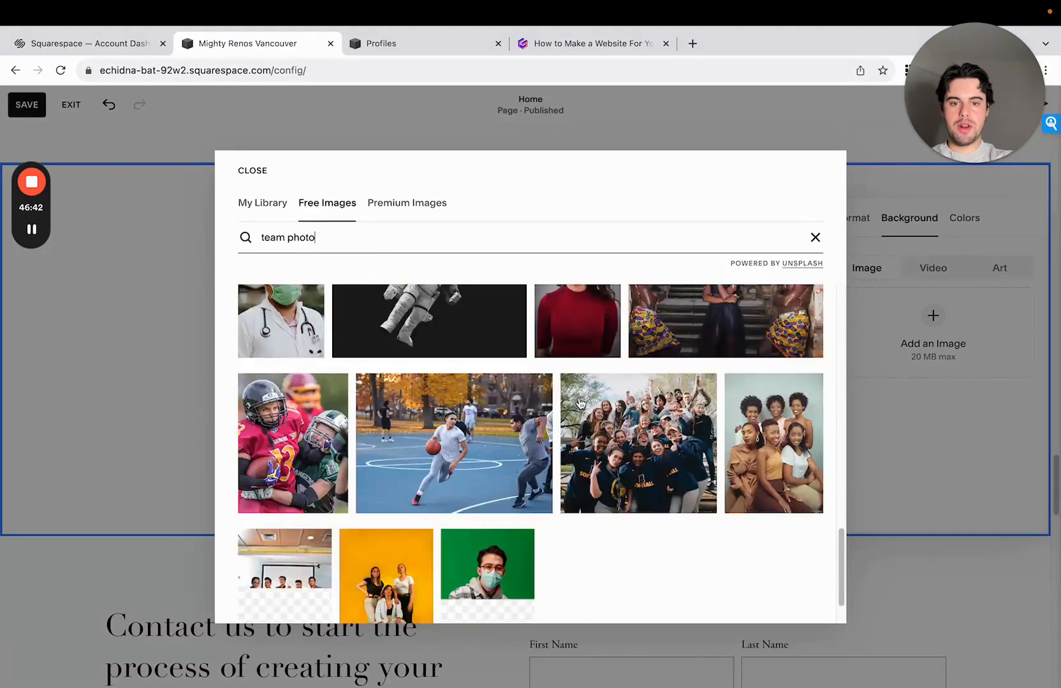
left_click(637, 408)
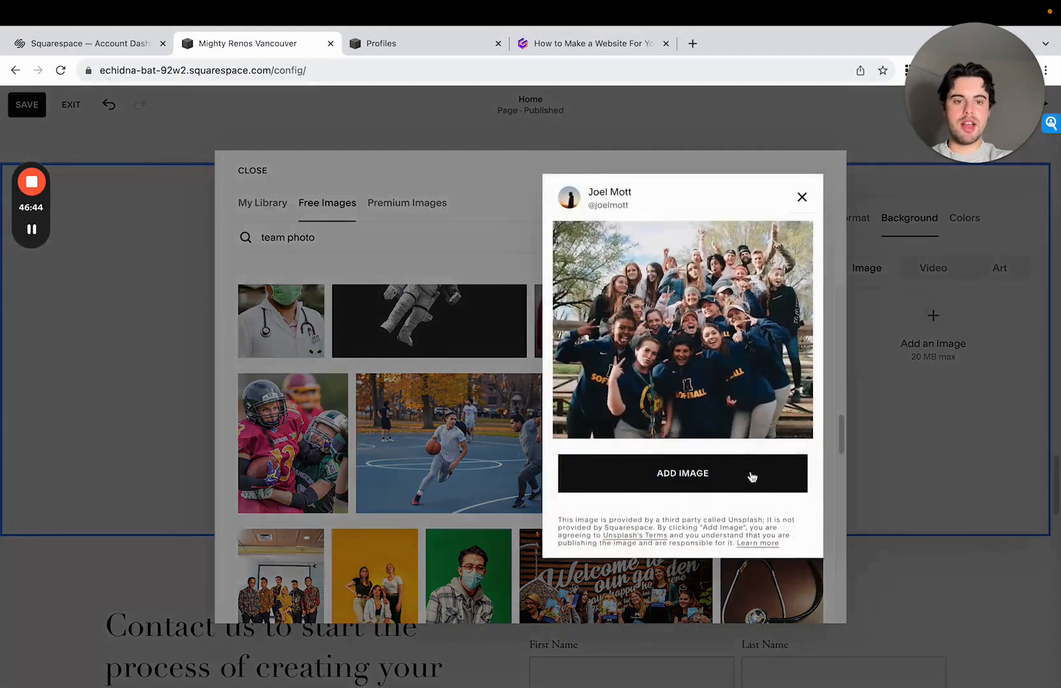
left_click(682, 473)
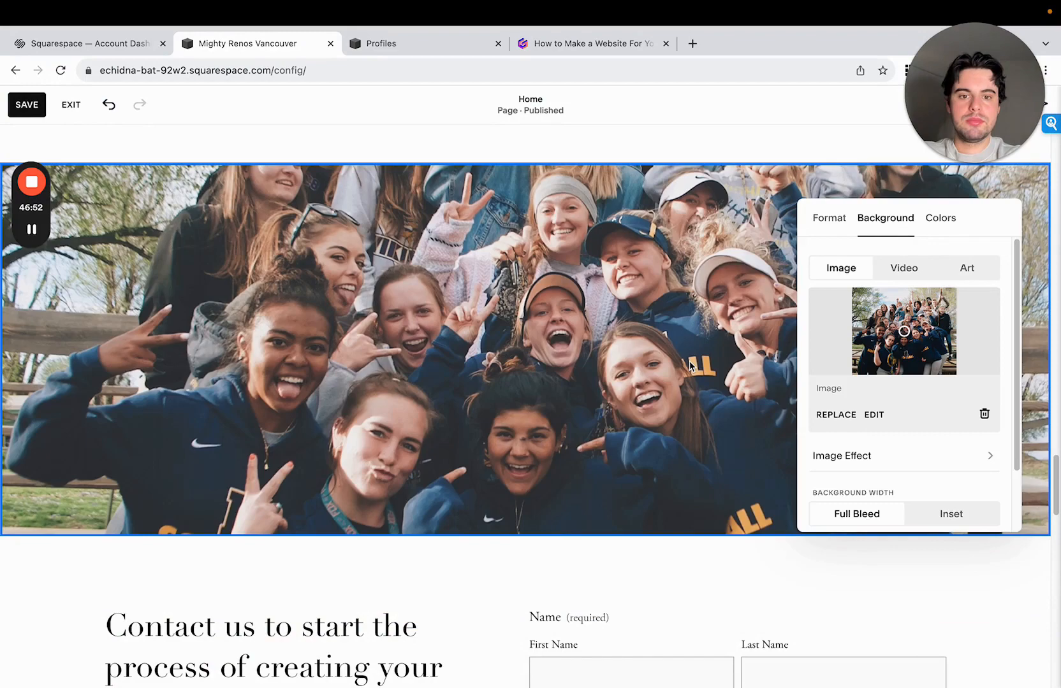
left_click(823, 435)
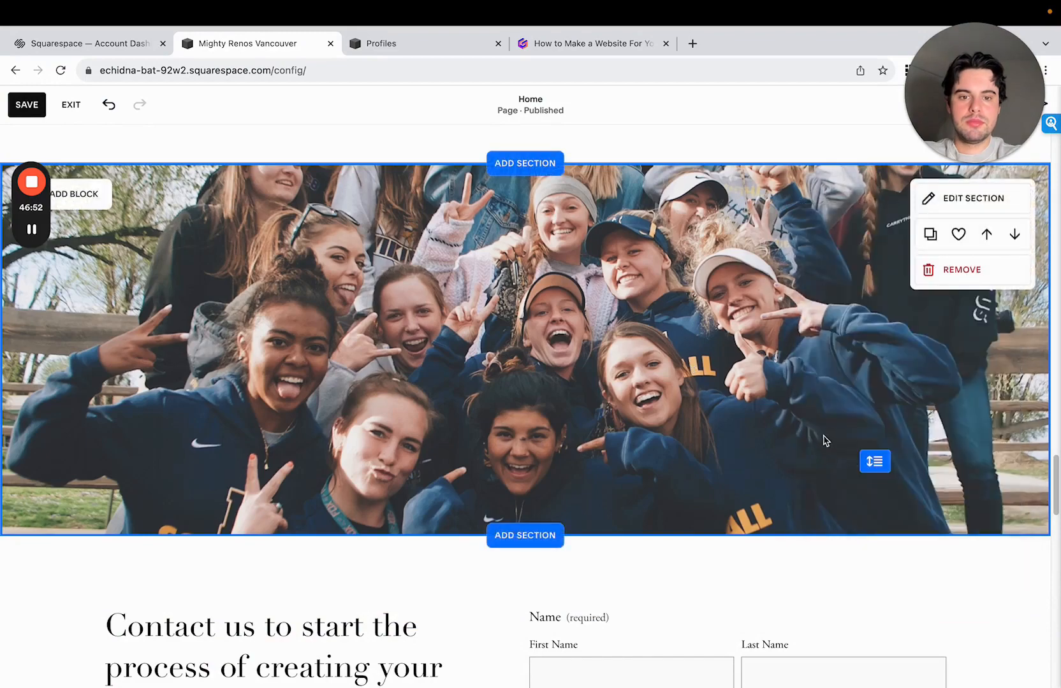
- Make the team photo section taller so that more of the background photo shows
left_click_drag(875, 460, 874, 588)
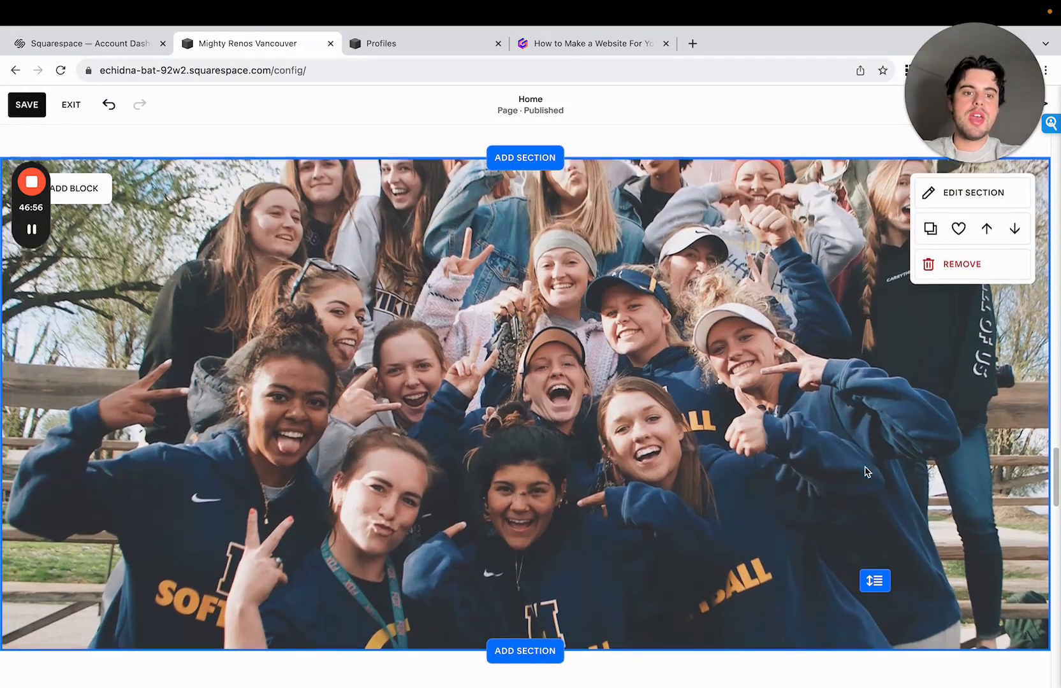
scroll(870, 471, "down", 1)
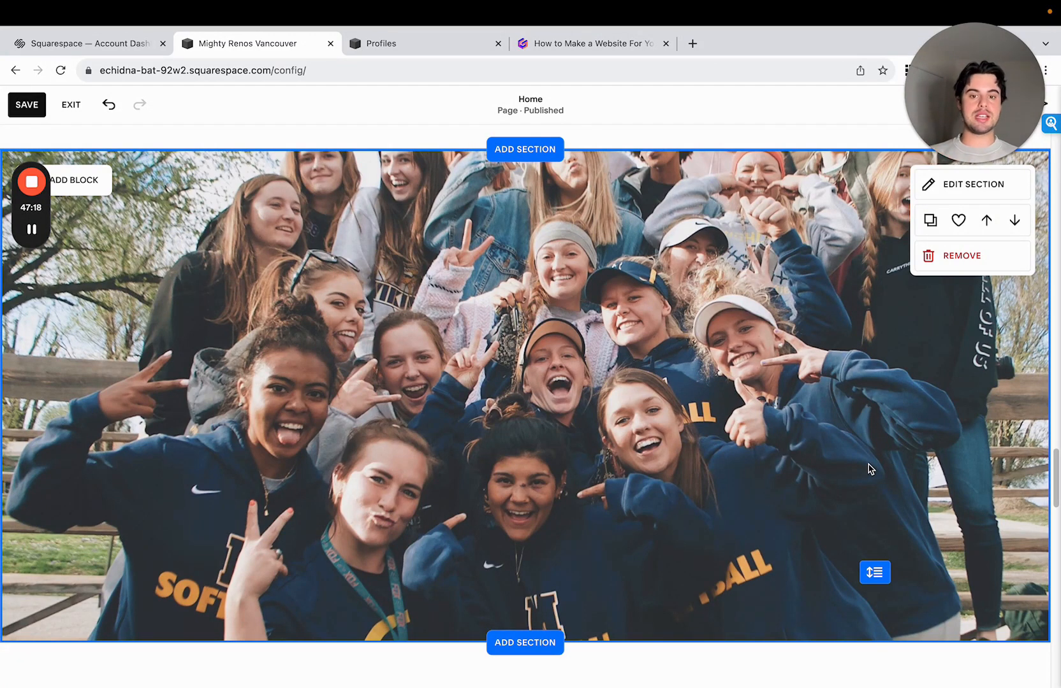
left_click_drag(1058, 458, 1059, 457)
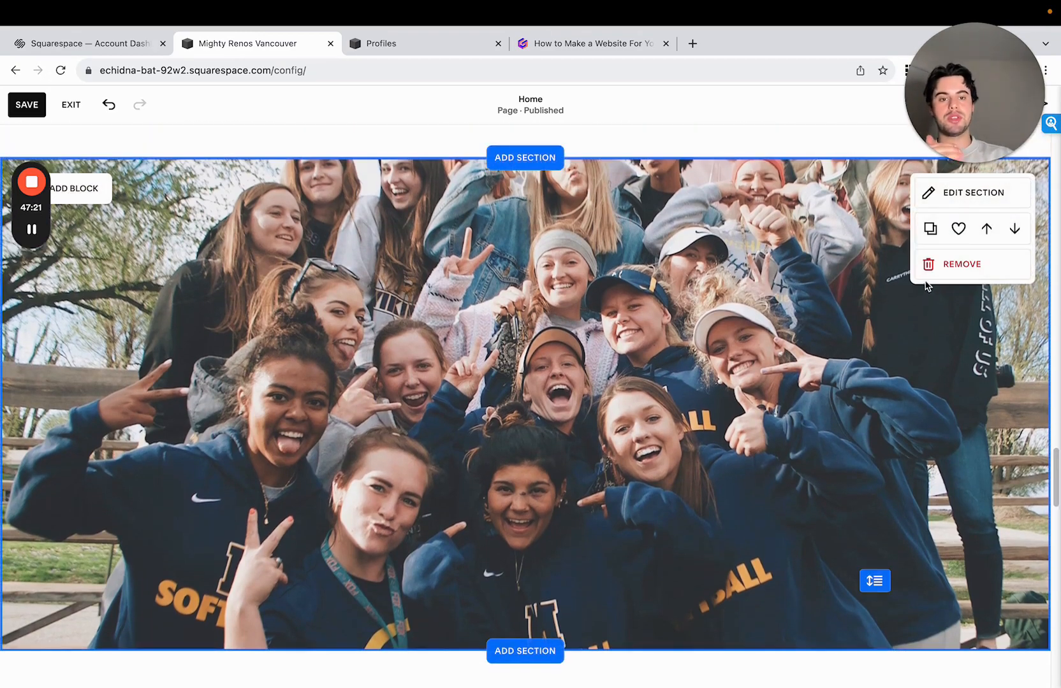
- Apply the Darkest 1 color theme to the team photo section and set its background overlay opacity to 10%
left_click(956, 204)
left_click(964, 233)
scroll(978, 395, "down", 3)
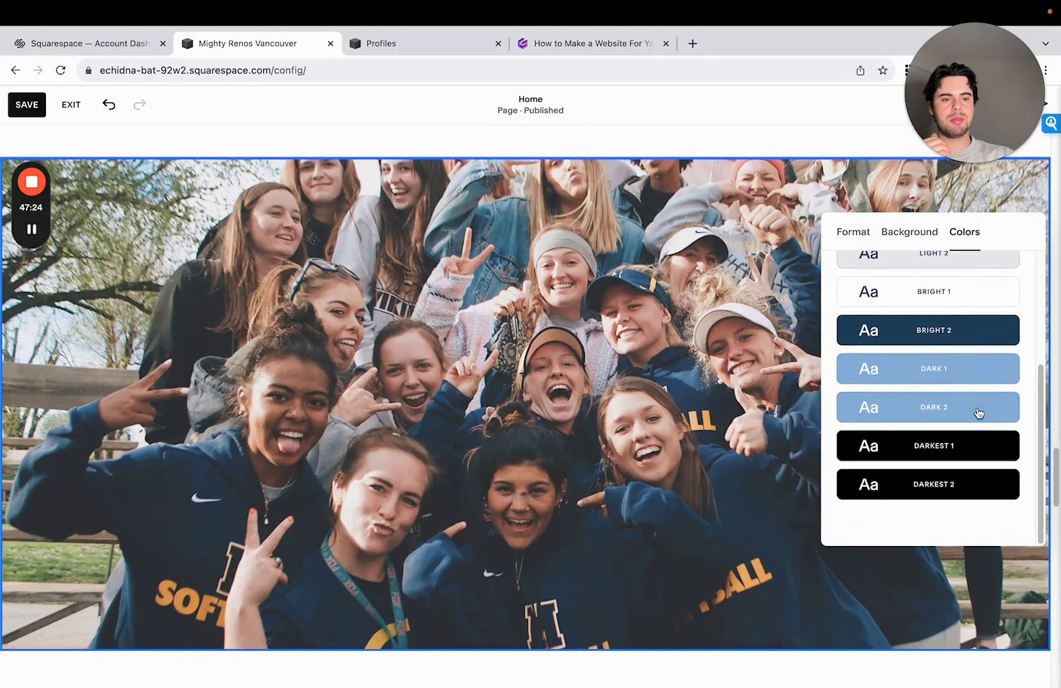
left_click(979, 447)
left_click(910, 234)
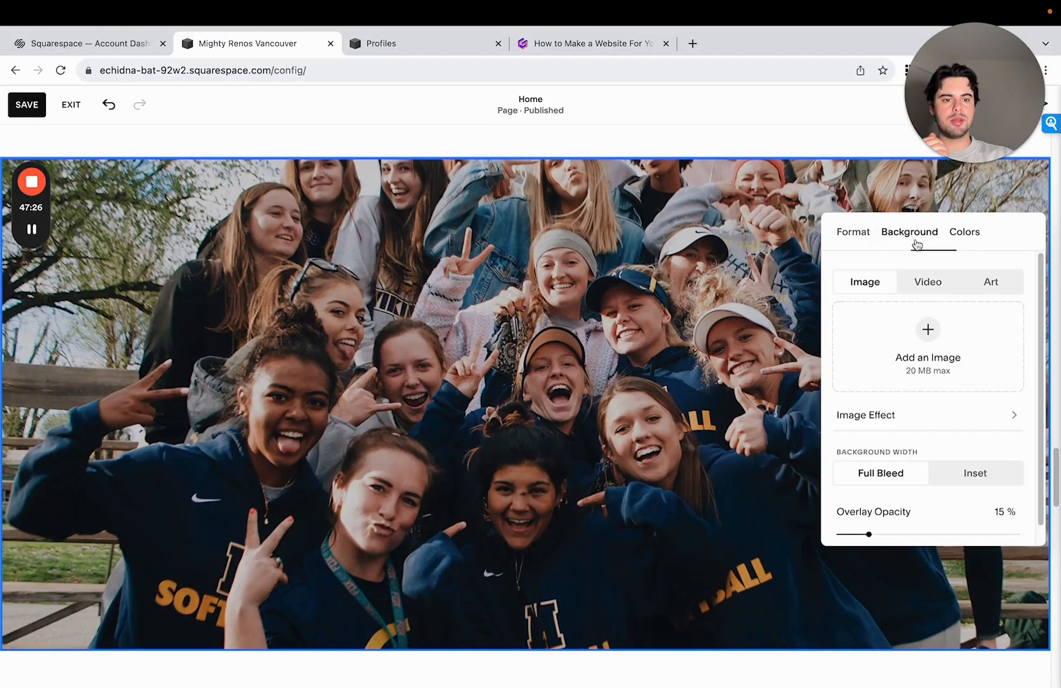
scroll(927, 507, "down", 2)
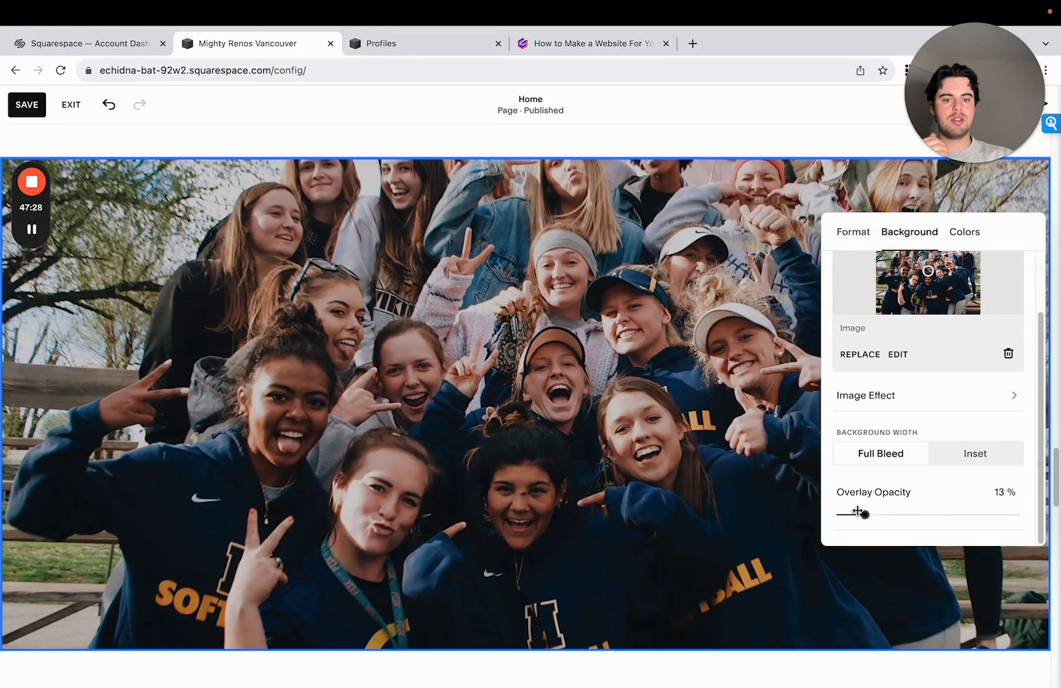
mouse_move(858, 511)
left_mouse_down()
mouse_move(891, 514)
mouse_move(858, 514)
left_mouse_up()
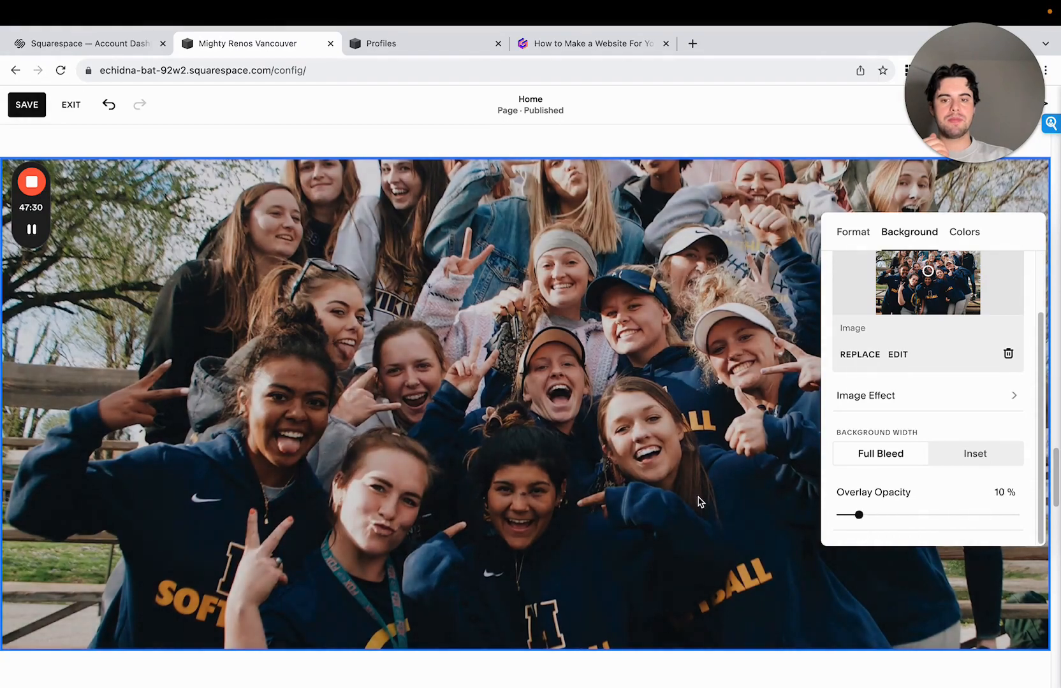
- Save the changes to the Home page and leave the page editor
left_click_drag(1056, 478, 1057, 169)
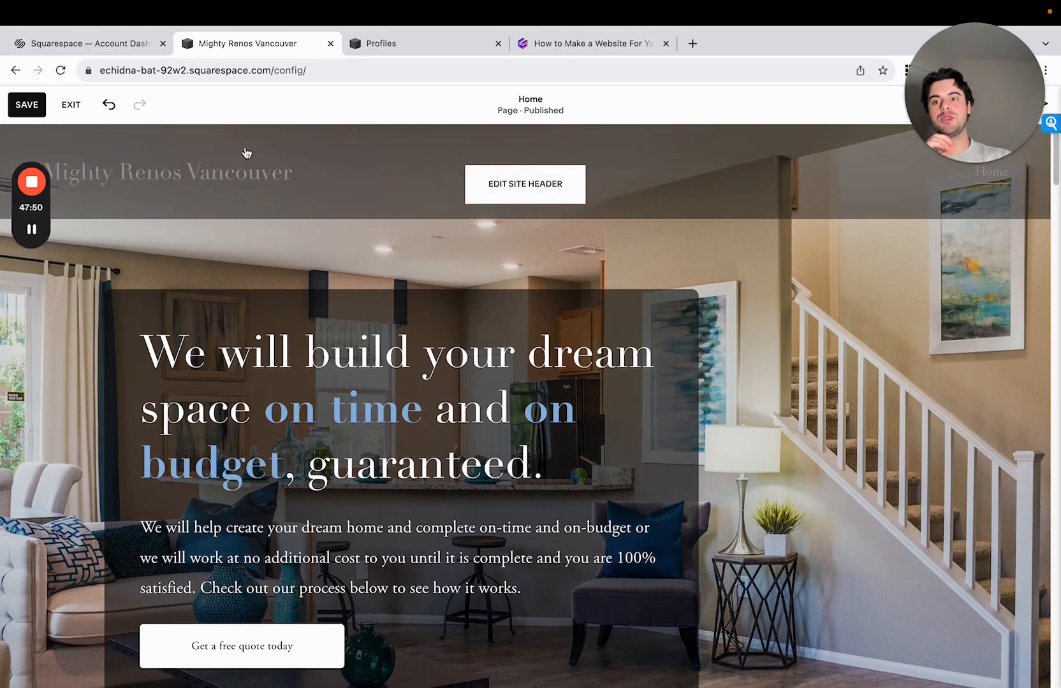
left_click(39, 106)
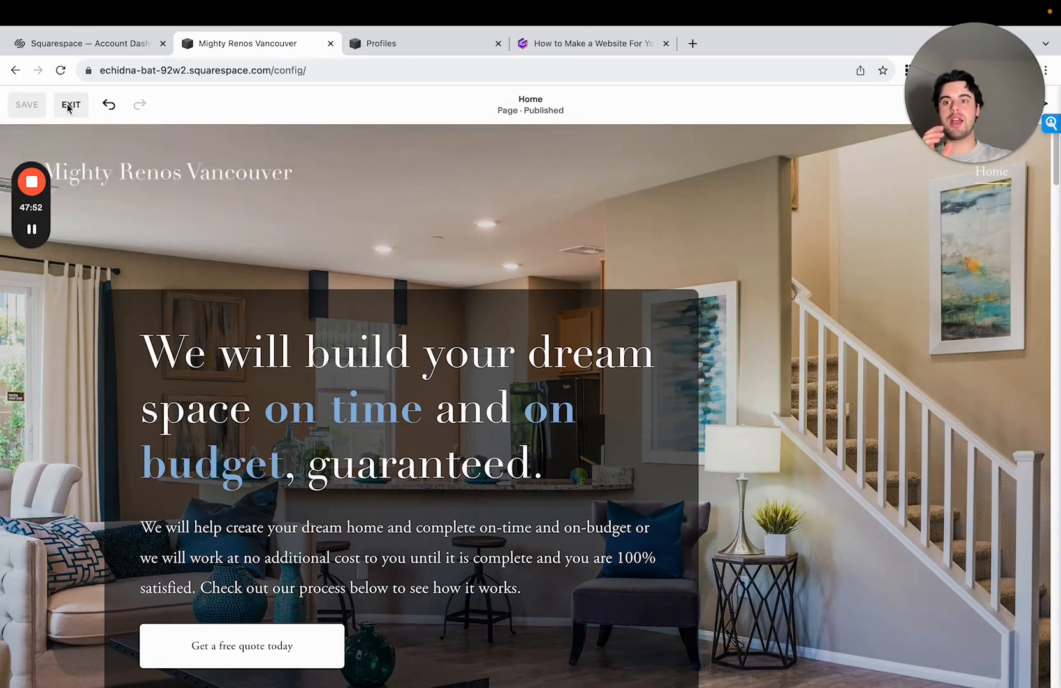
left_click(70, 104)
left_click_drag(39, 171, 413, 160)
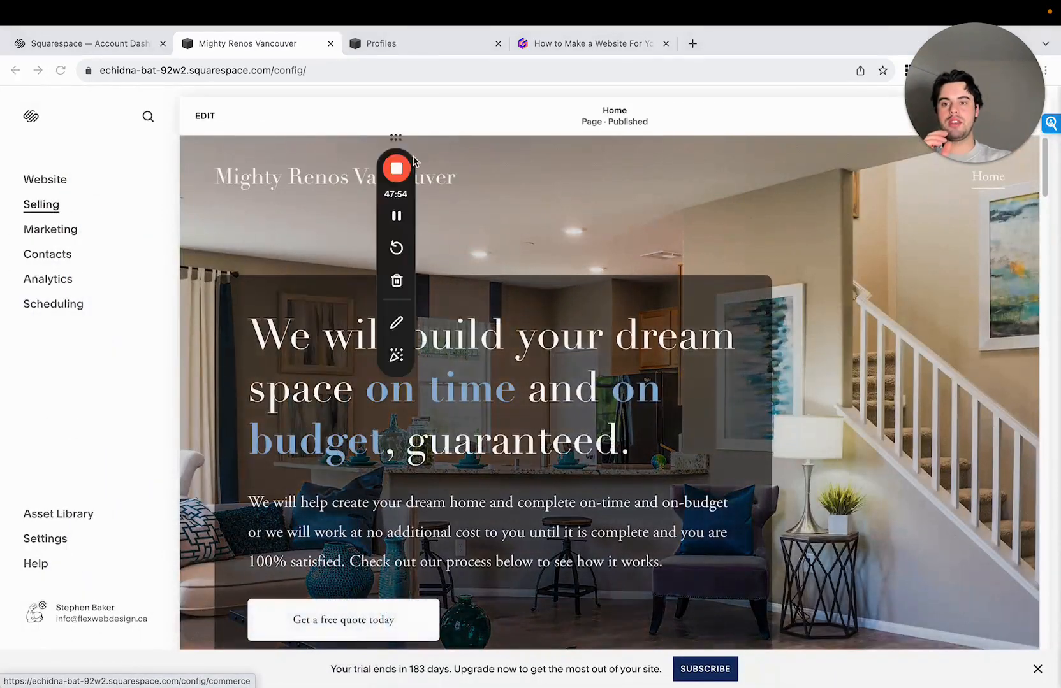
- Add a main navigation page from the Contact layout pairing "Contact us." details with a short form, and name it Contact
left_click(49, 181)
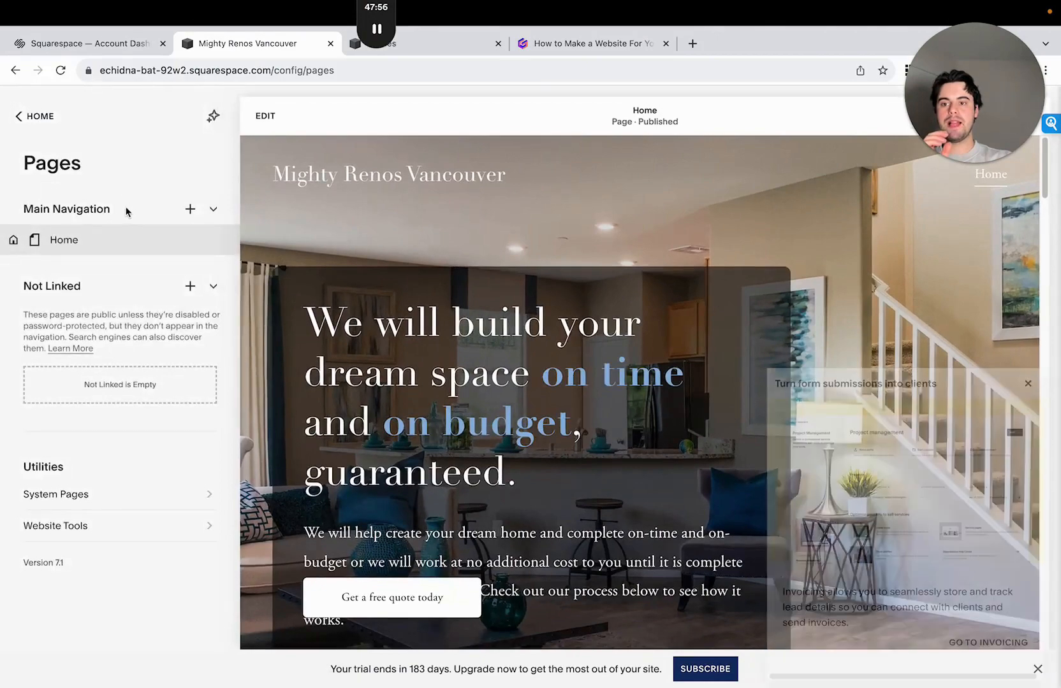
left_click(186, 210)
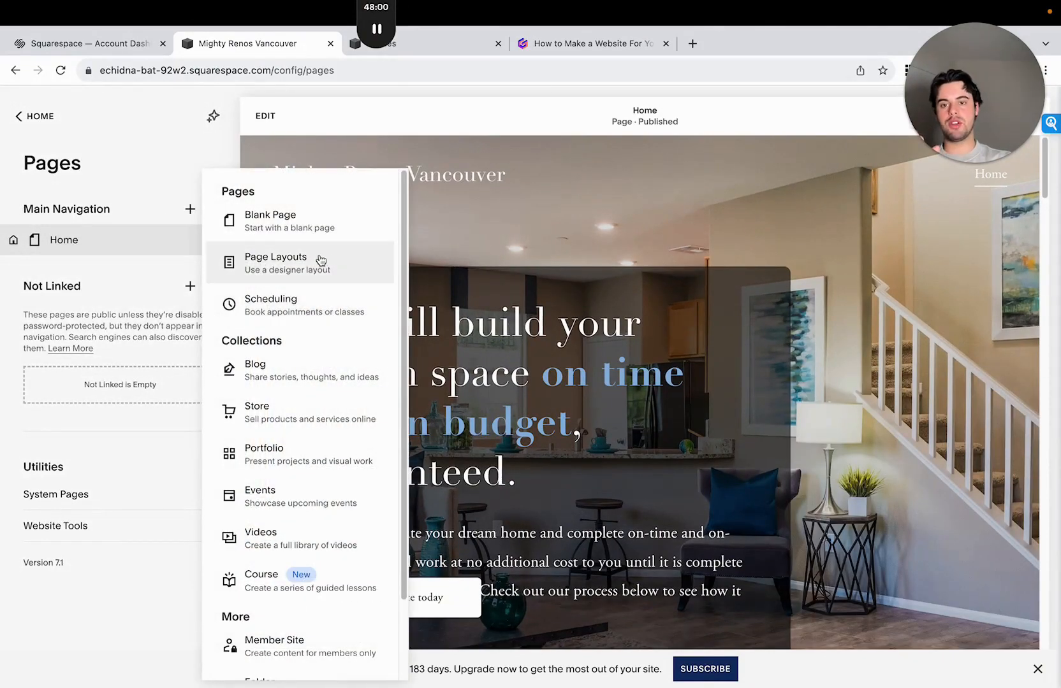
left_click(321, 261)
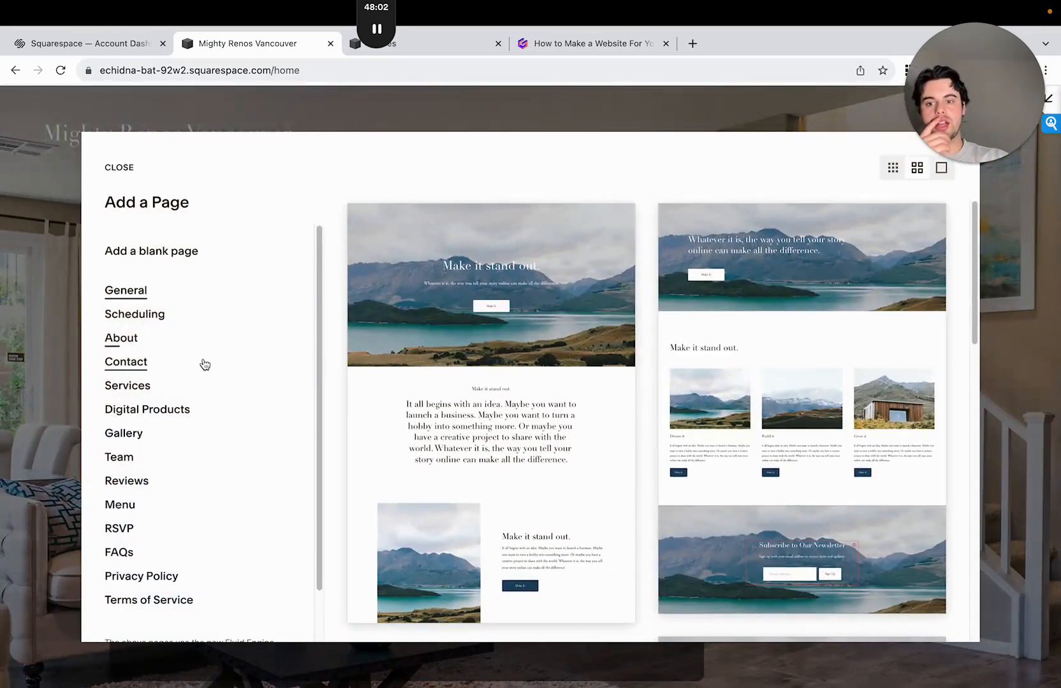
left_click(205, 364)
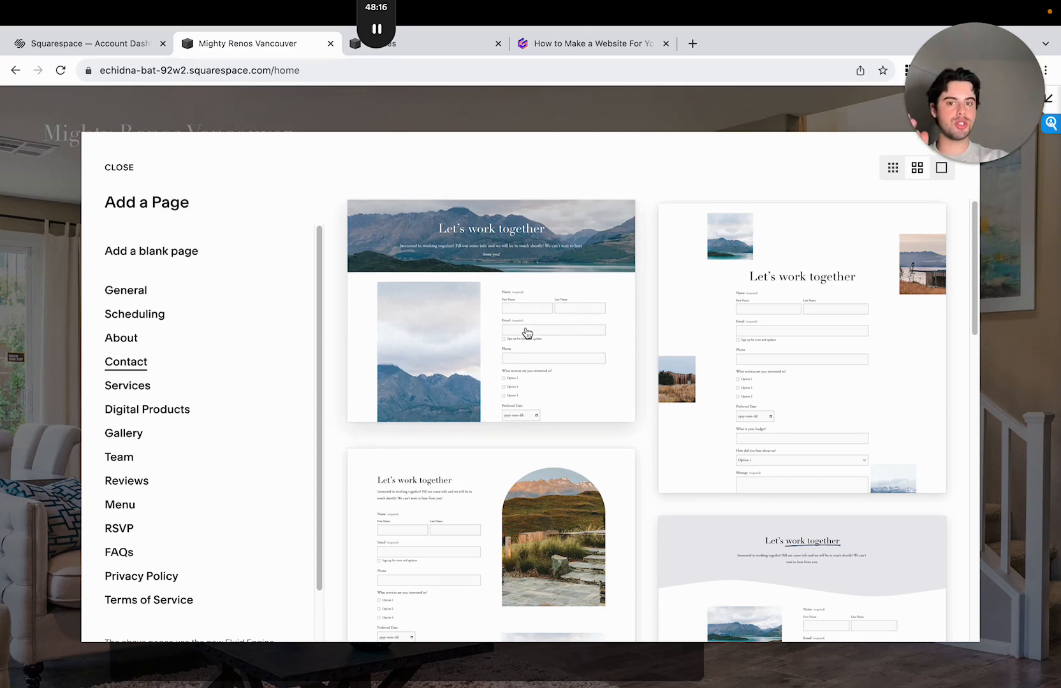
scroll(527, 355, "down", 5)
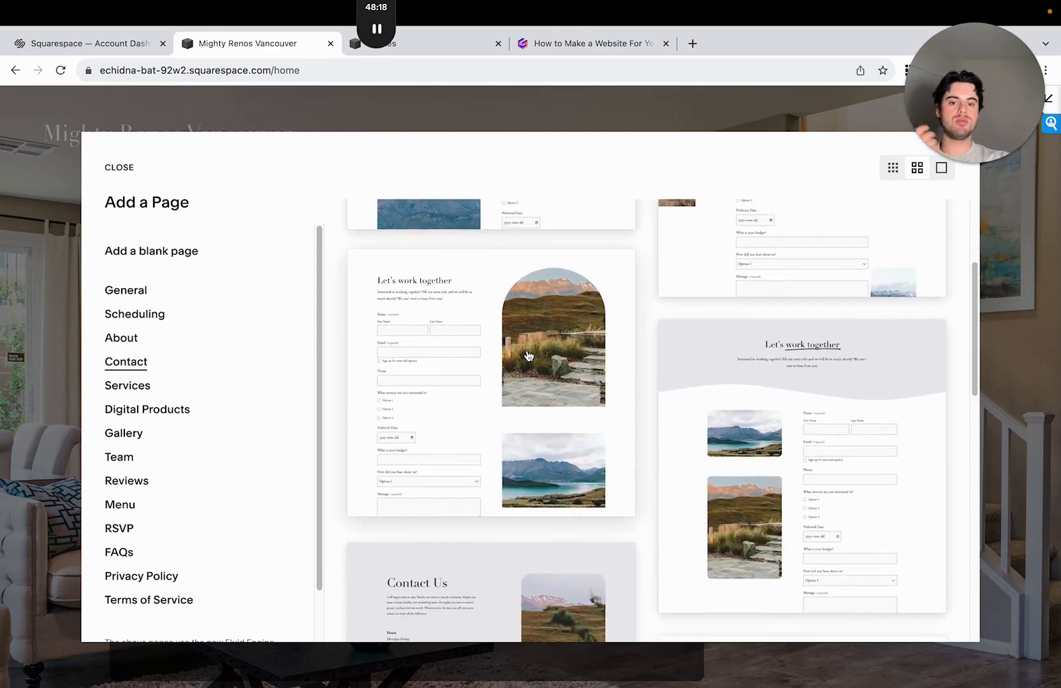
scroll(532, 365, "down", 3)
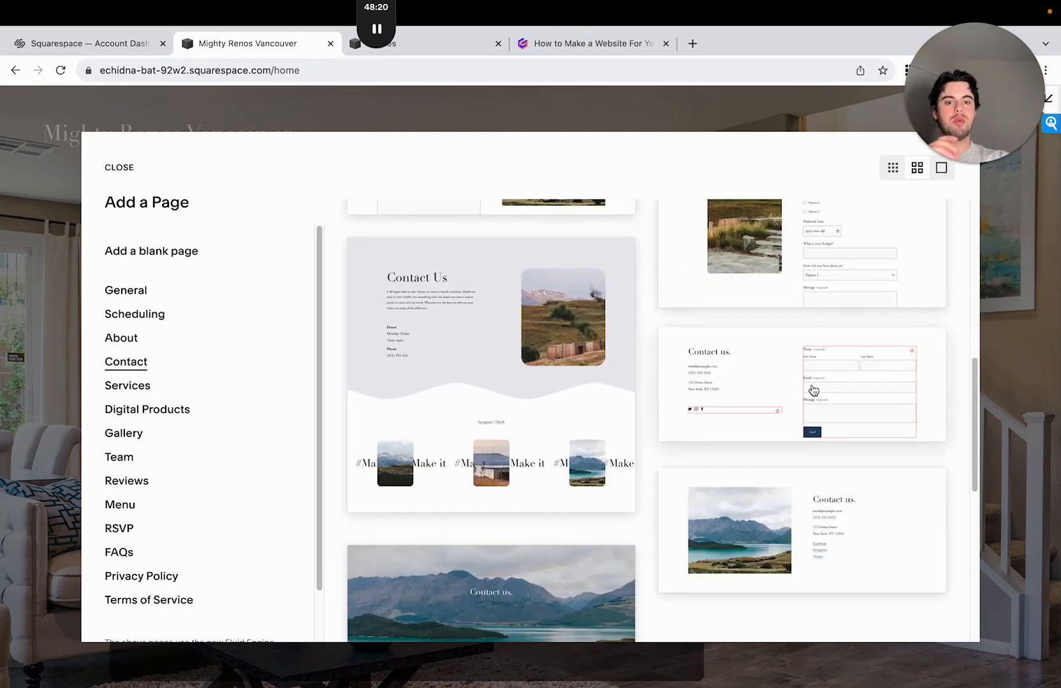
left_click(812, 391)
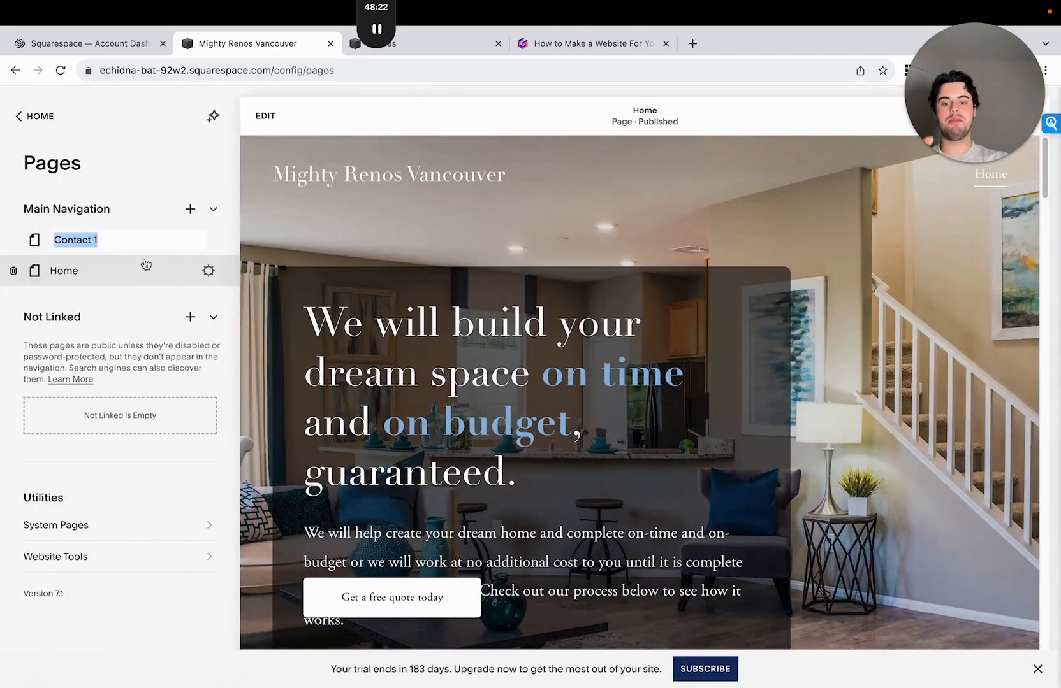
type("Cont")
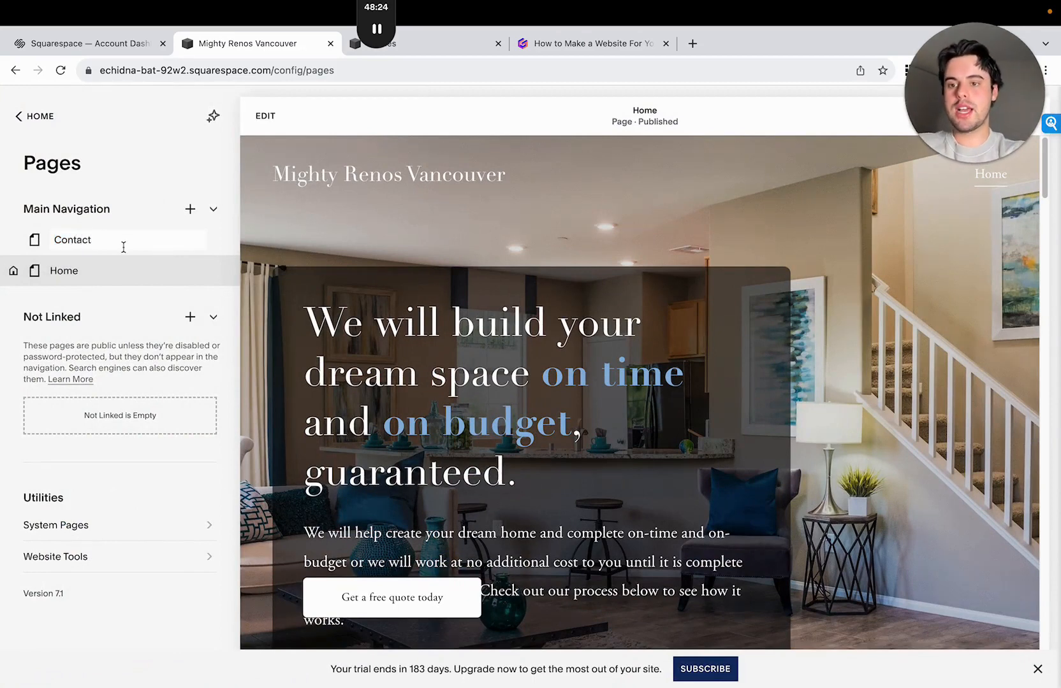
key("Return")
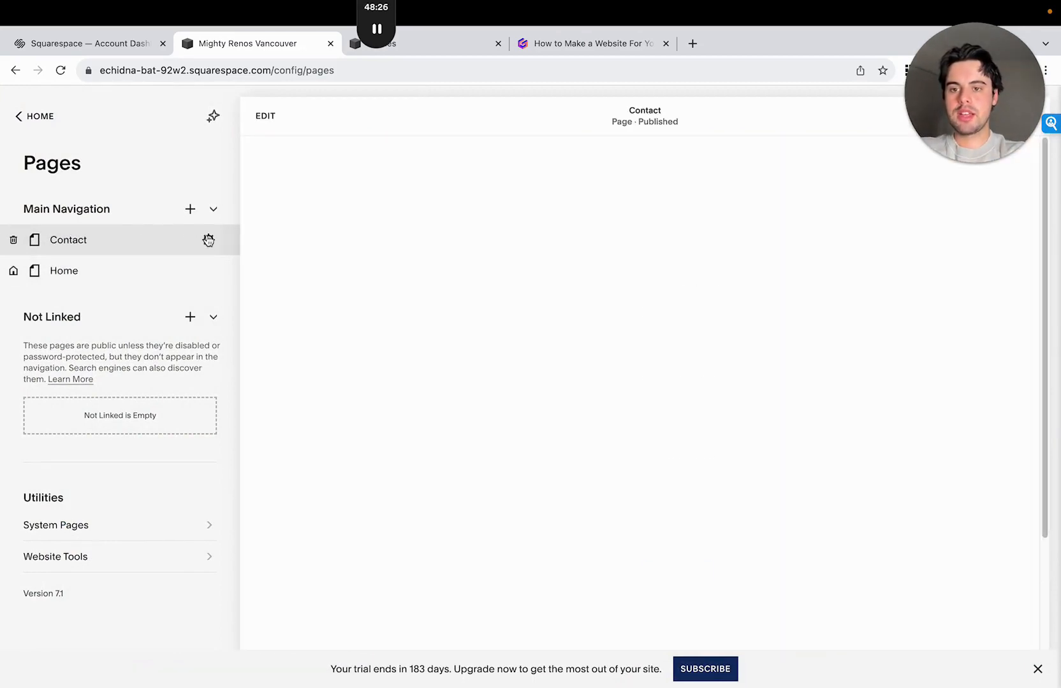
- Check the page title, navigation title and URL slug in the Contact page's settings
left_click(208, 241)
left_click(546, 357)
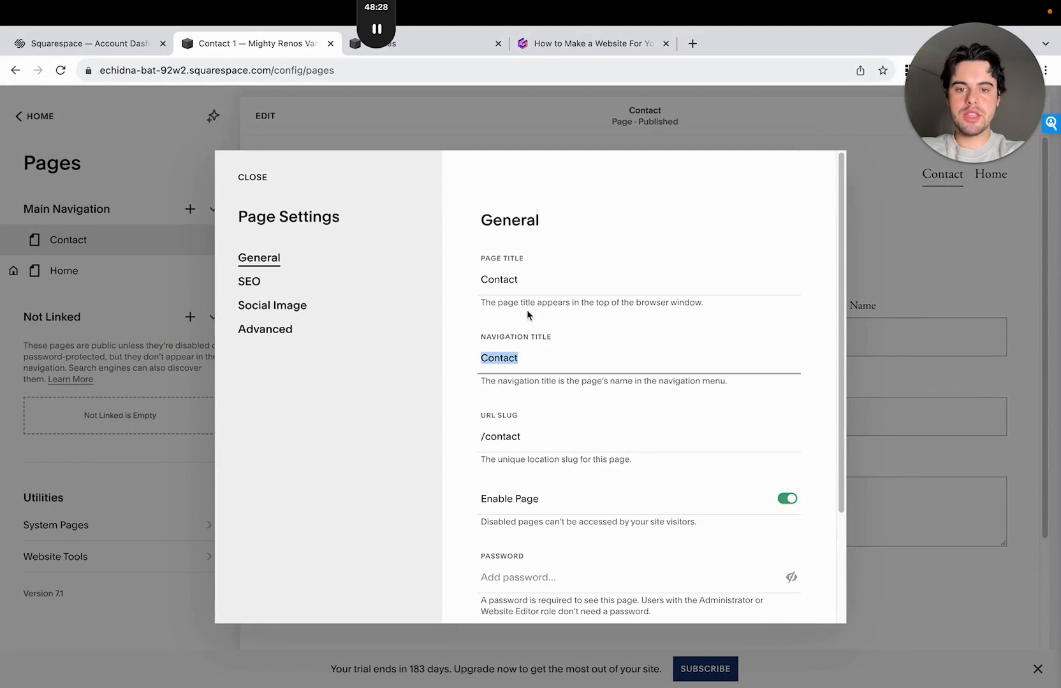
left_click(489, 278)
left_click(522, 357)
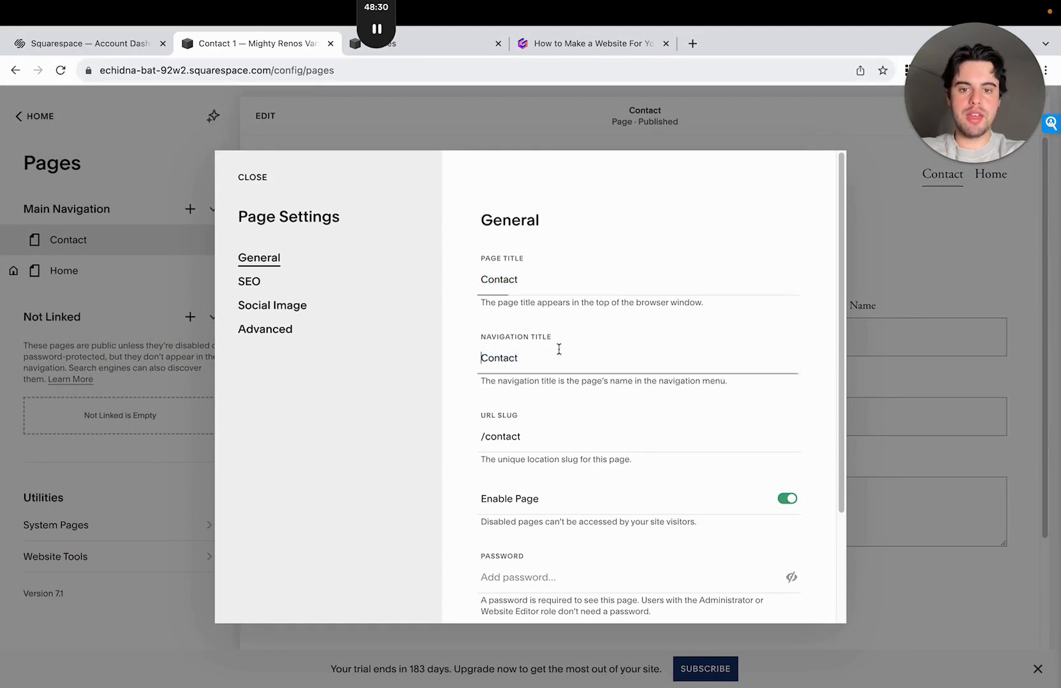
left_click_drag(536, 428, 481, 435)
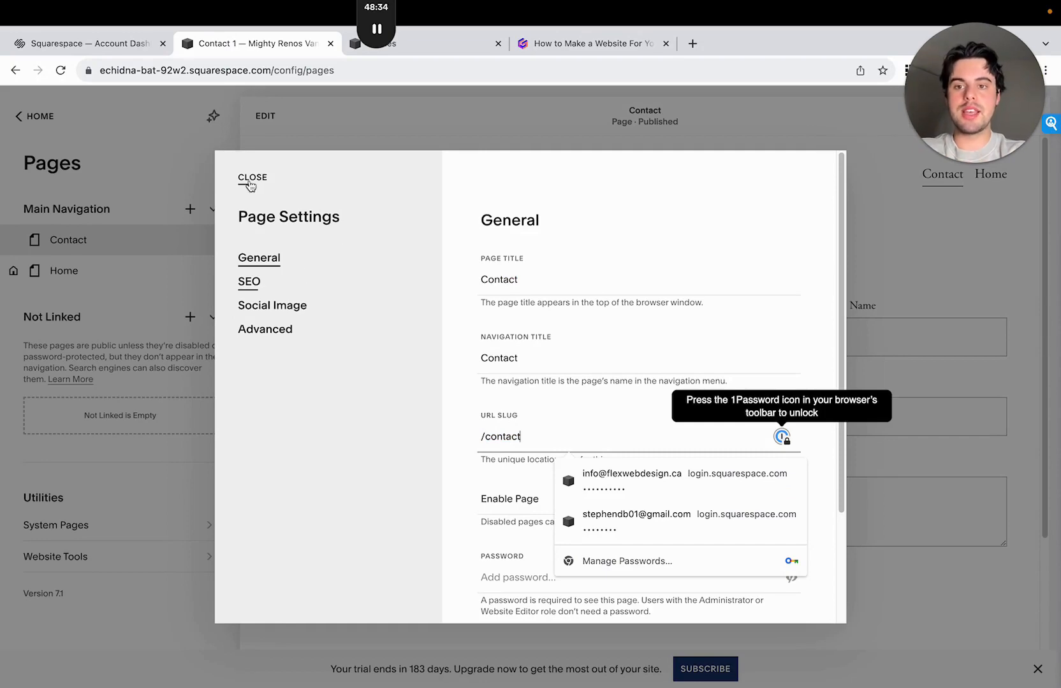
left_click(252, 179)
- Link the Home page's "Get a free quote today" button to the /contact page, then save and leave the page editor
left_click(165, 273)
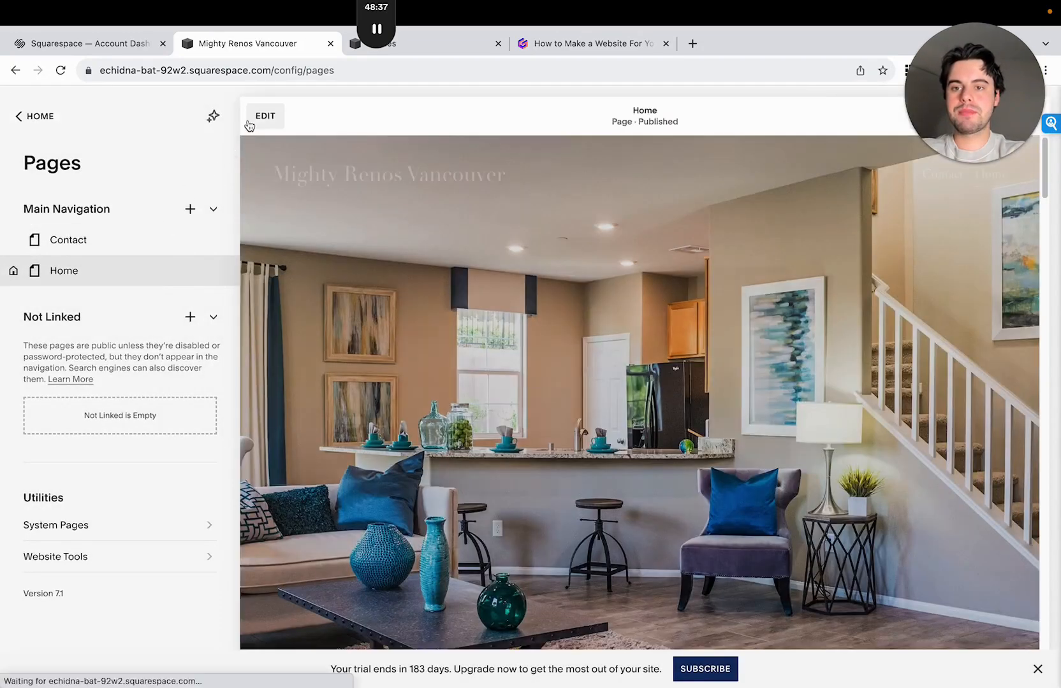
left_click(265, 117)
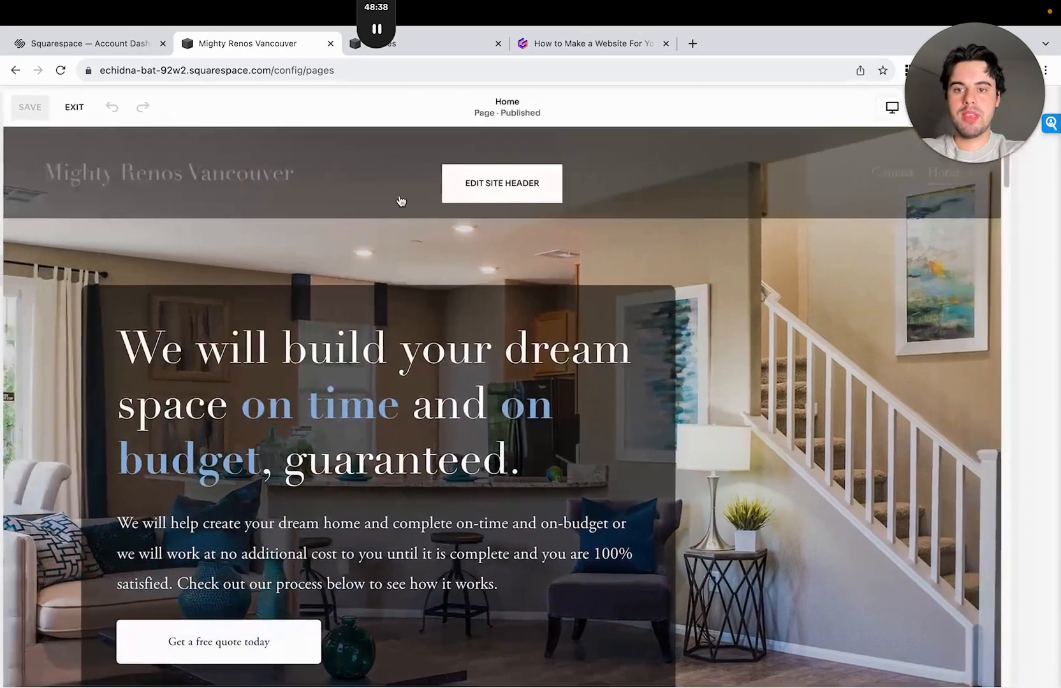
scroll(383, 287, "down", 3)
left_click(280, 419)
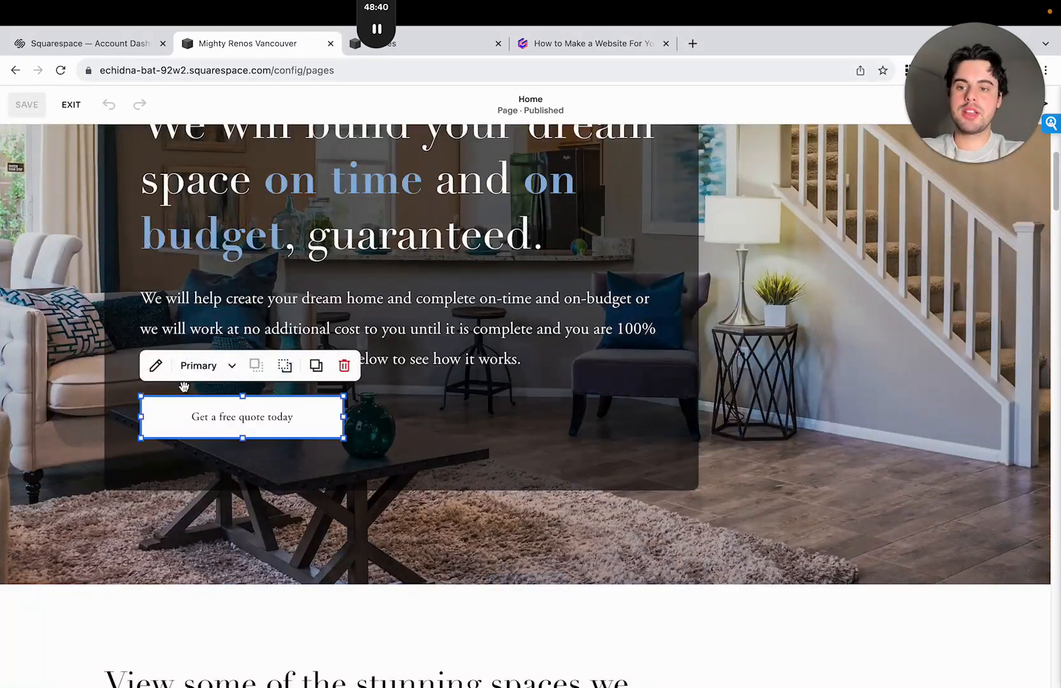
left_click(156, 368)
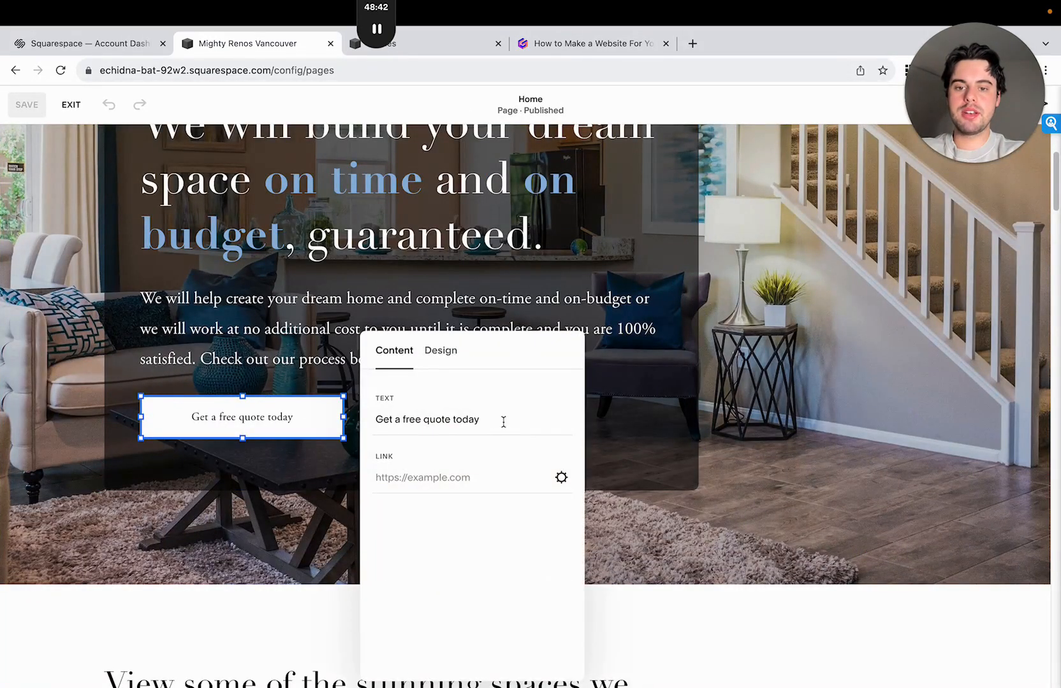
left_click(458, 477)
type("/")
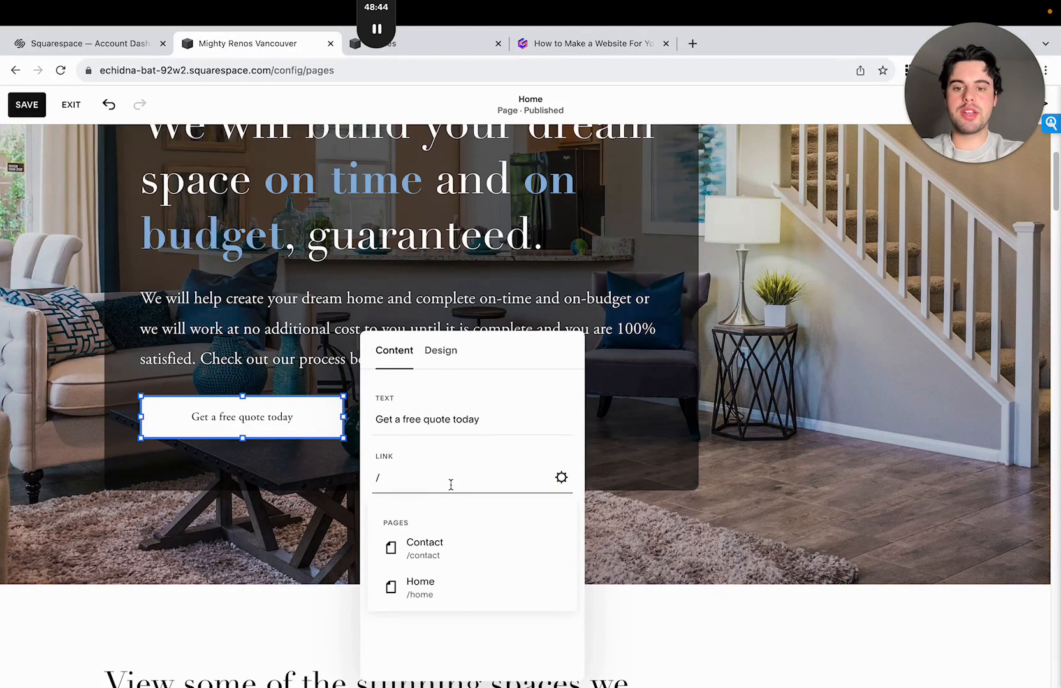
key("BackSpace")
type("/")
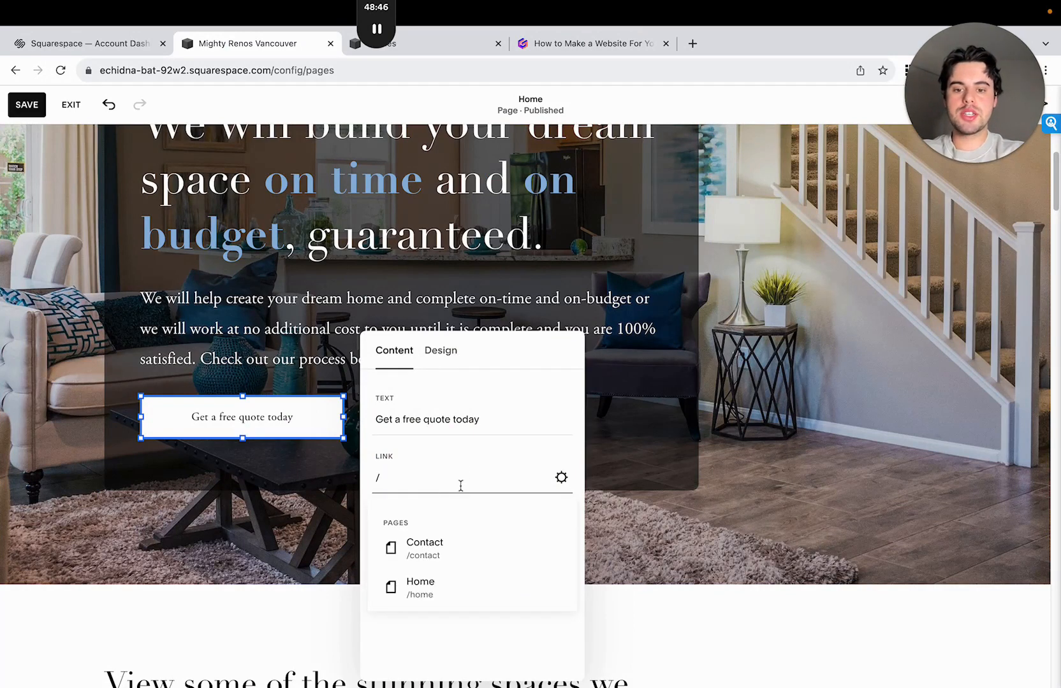
left_click(464, 541)
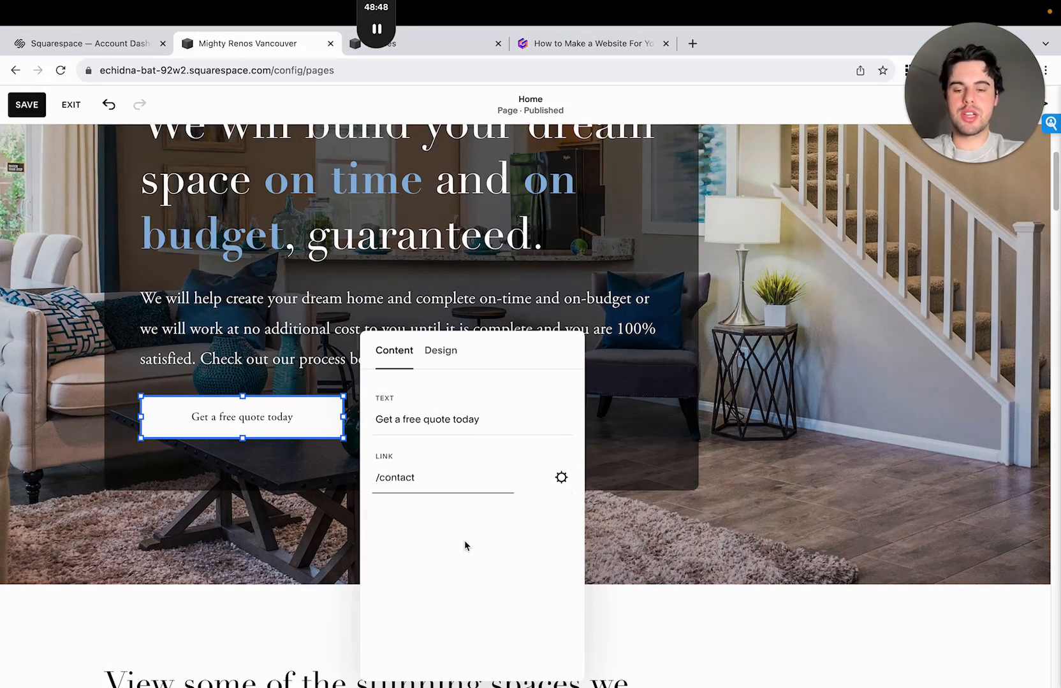
left_click(11, 103)
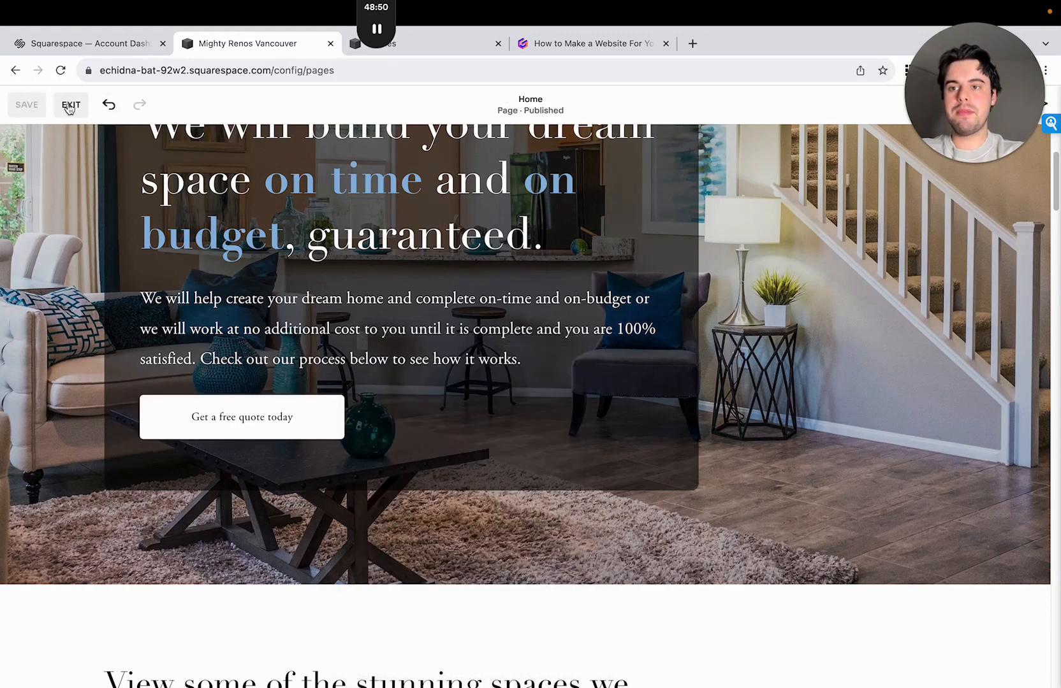
left_click(71, 105)
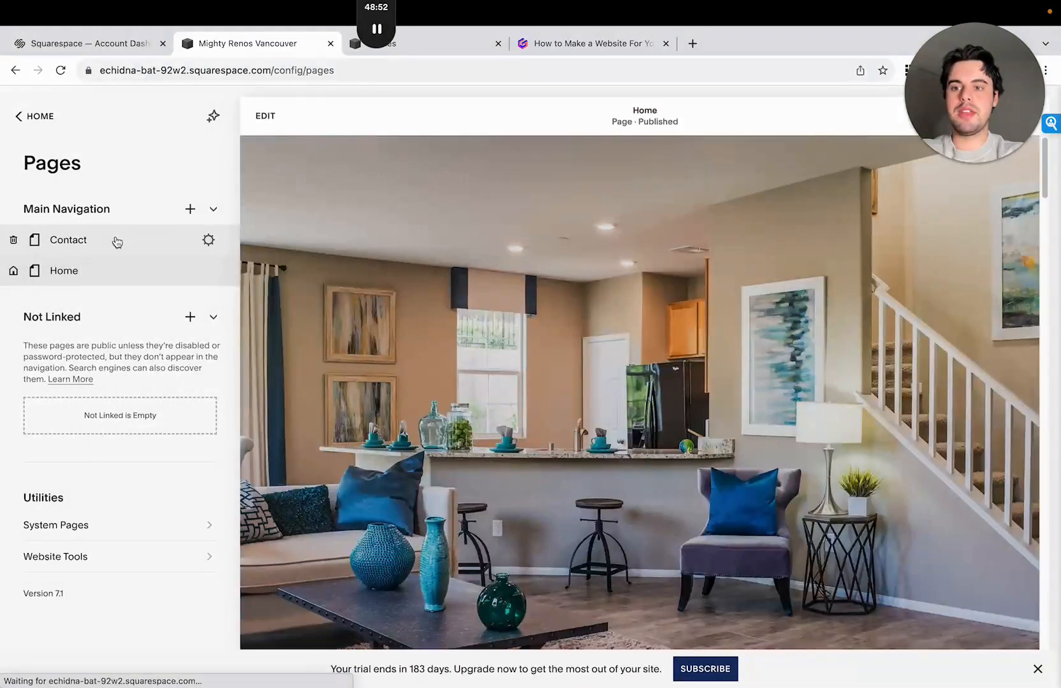
- Look at the Contact page's "Contact us." text block in the page editor, leaving it as it is
left_click(113, 240)
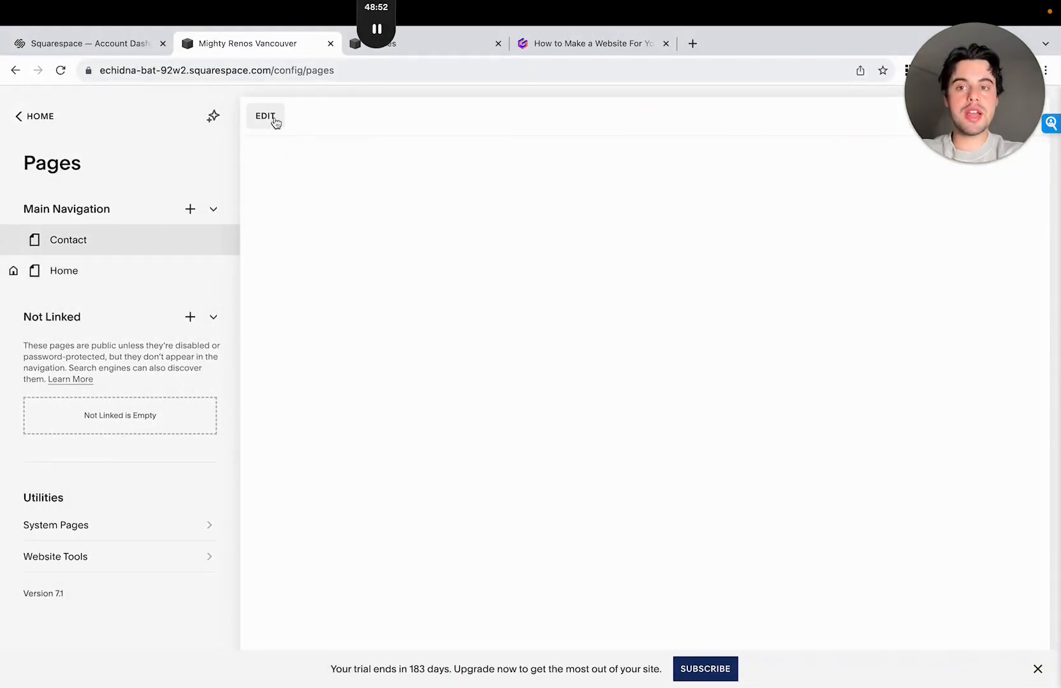
left_click(265, 116)
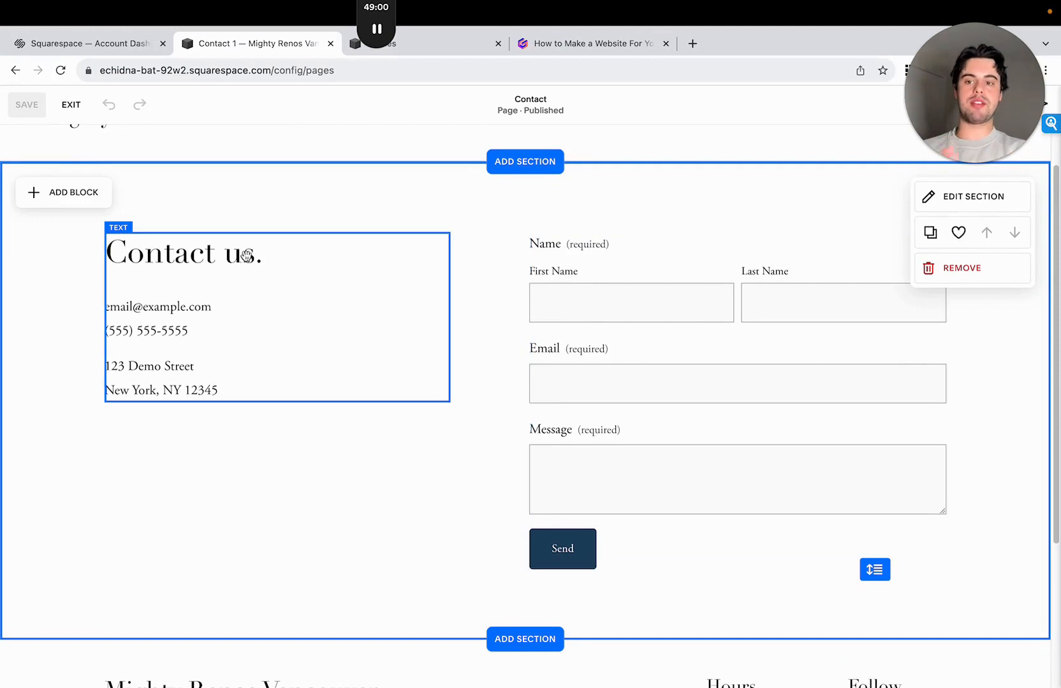
left_click(221, 264)
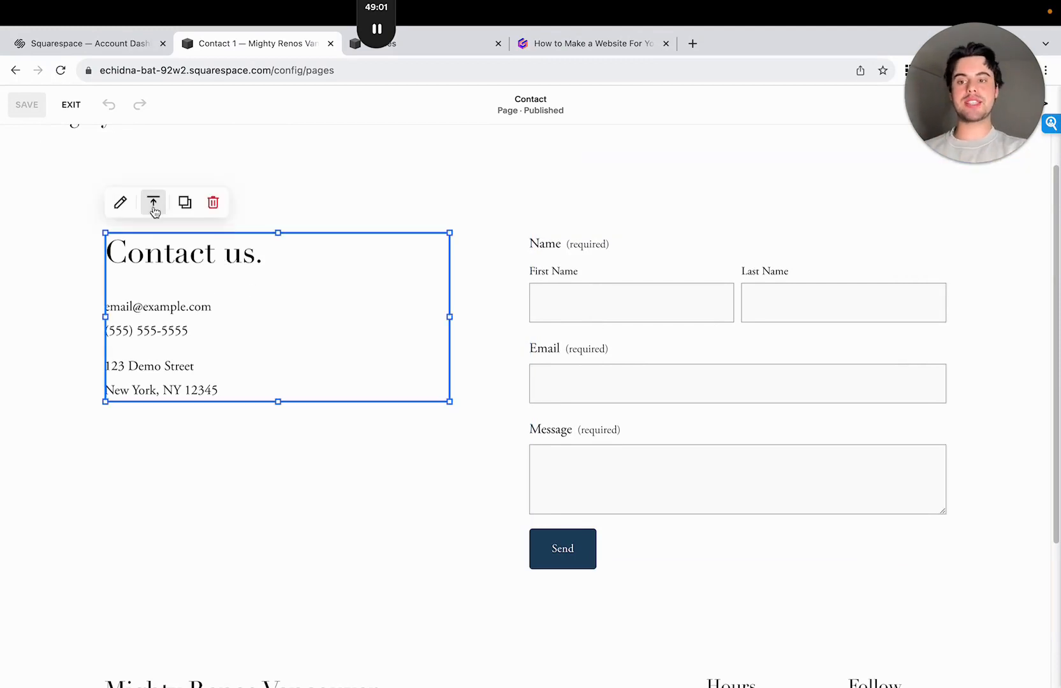
left_click(70, 106)
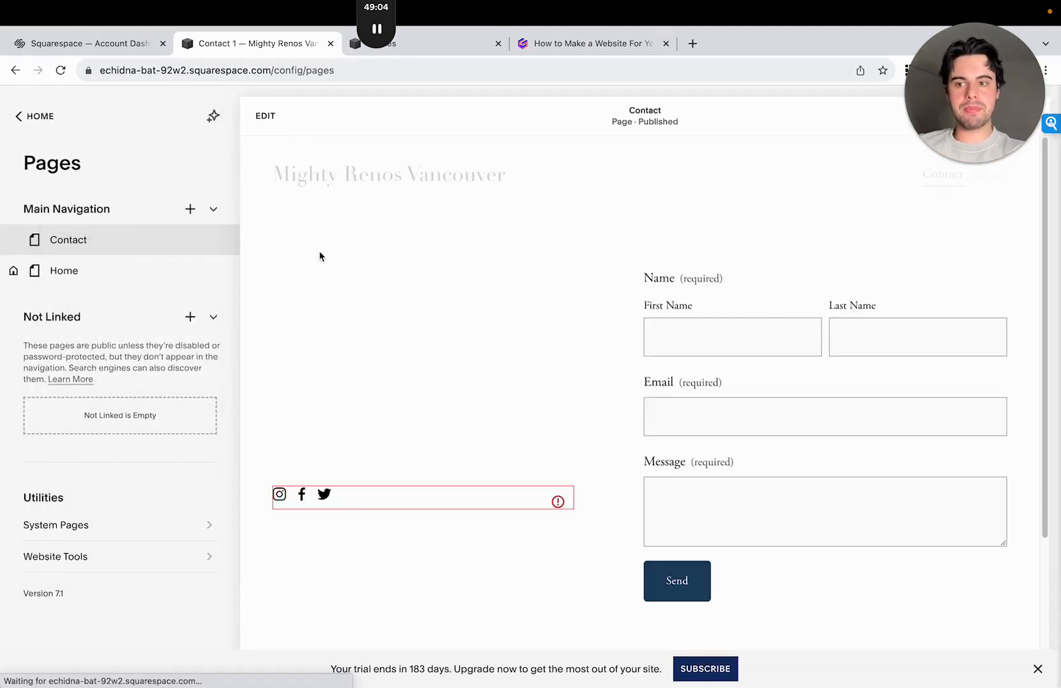
- Preview the Home page at full size and test the quote button's link, then return to the Home page
left_click(160, 270)
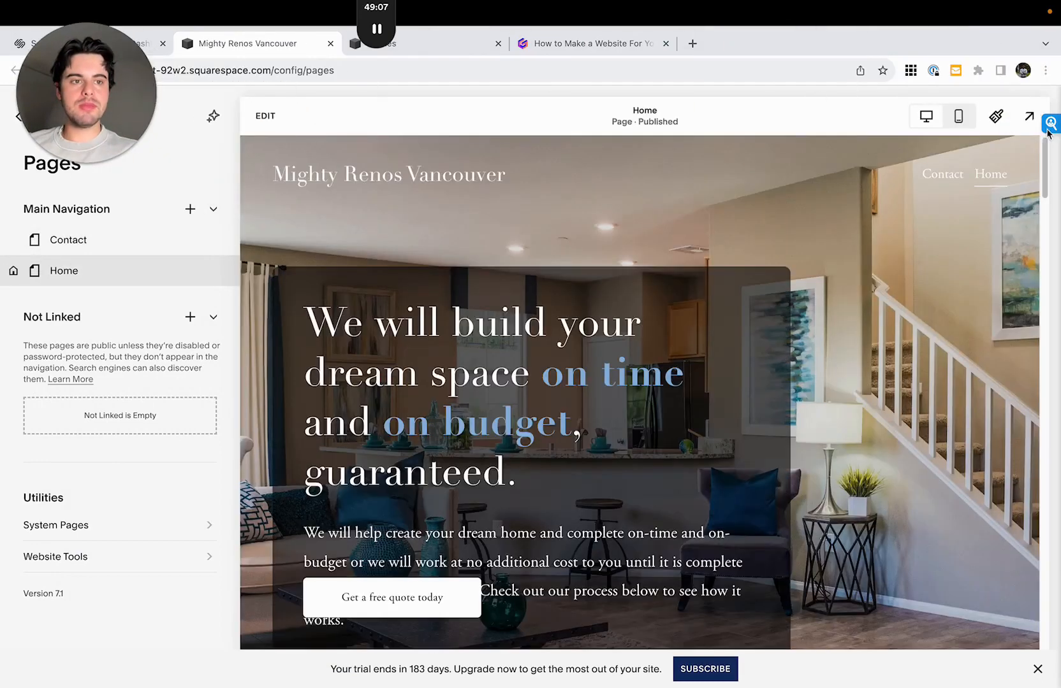
left_click(1029, 116)
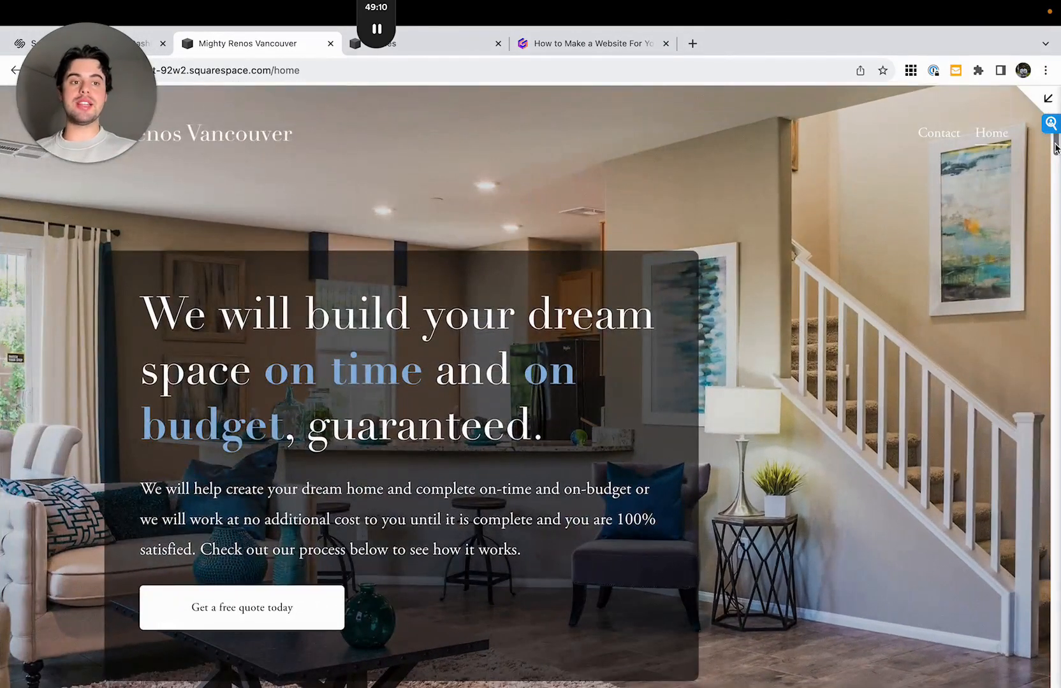
left_click_drag(1055, 150, 1055, 146)
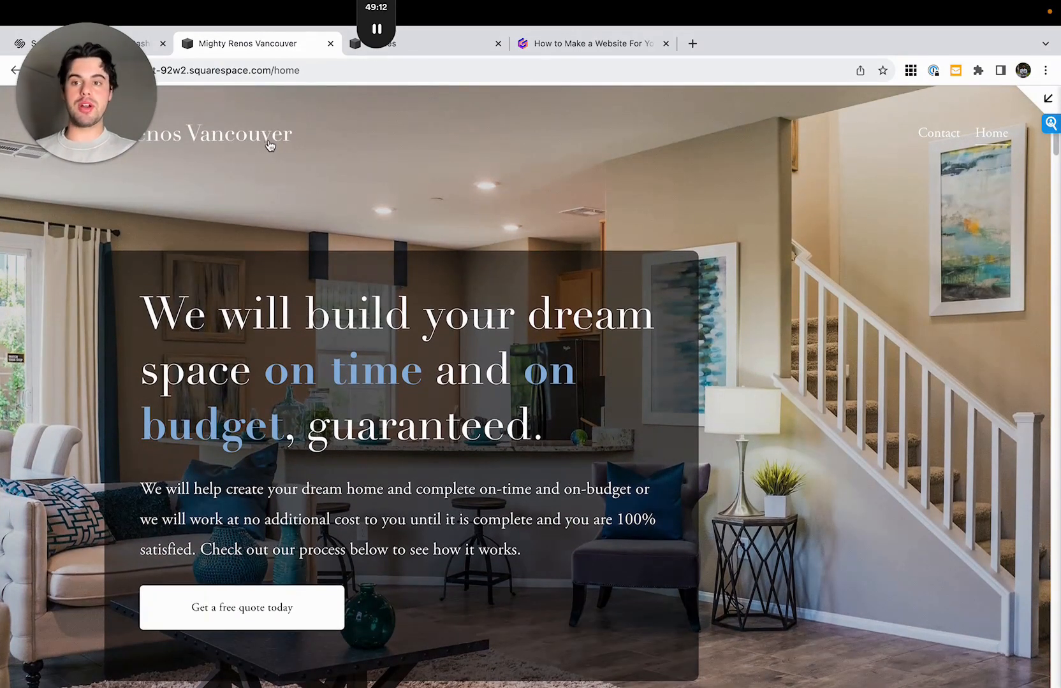
left_click(290, 607)
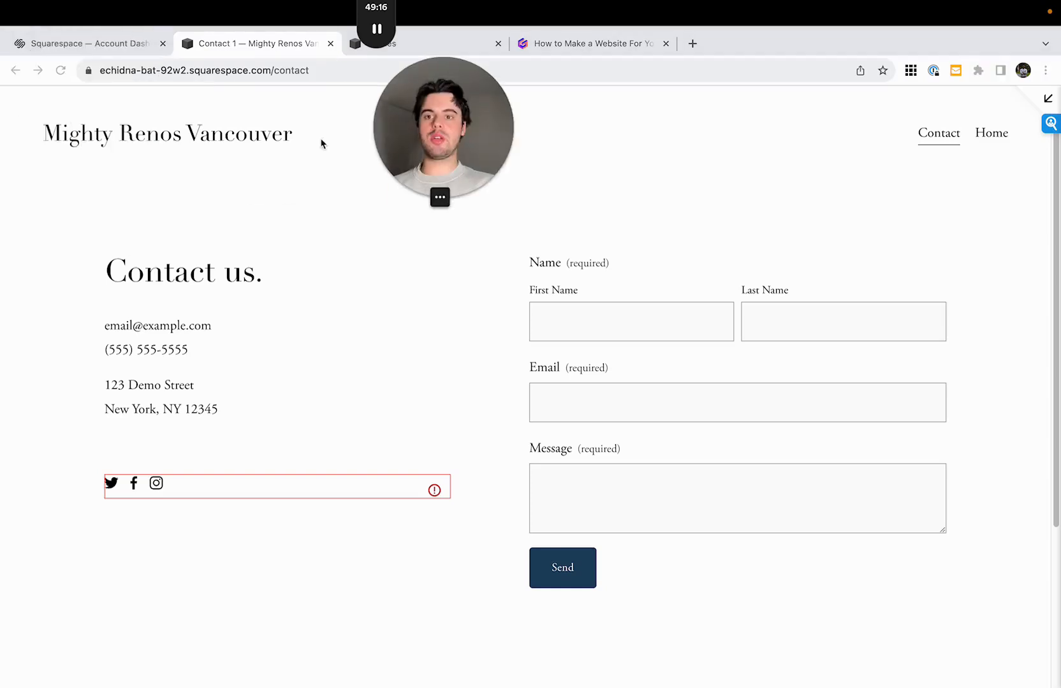
left_click(186, 141)
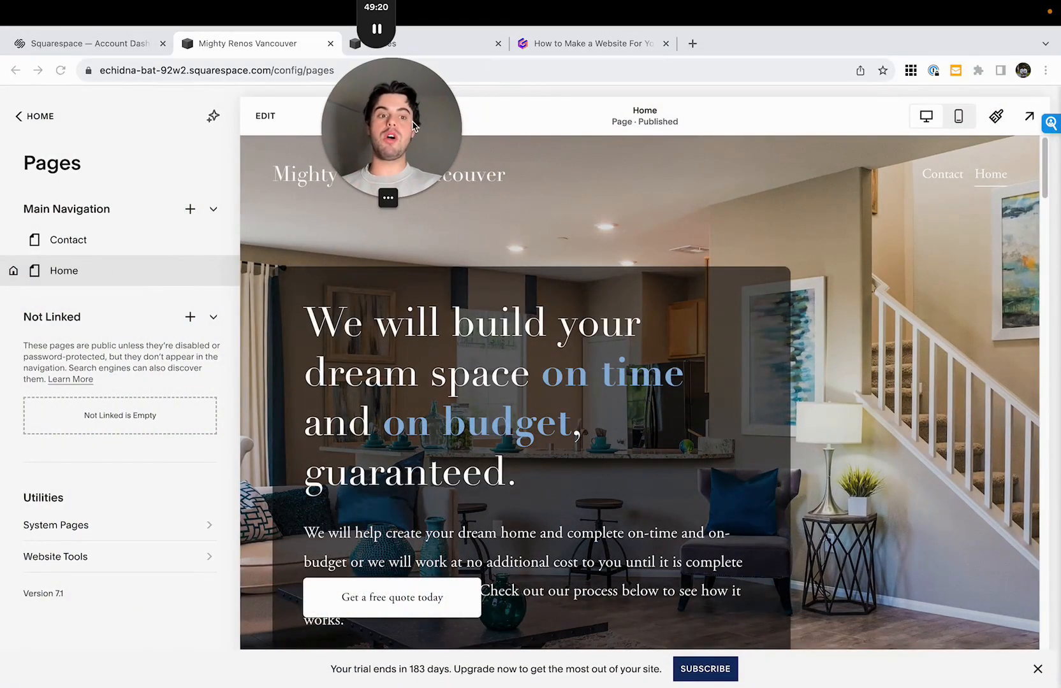
- Cut the heading out of the text block in the Home page's contact form section and move the block down, leaving space above
left_click(264, 118)
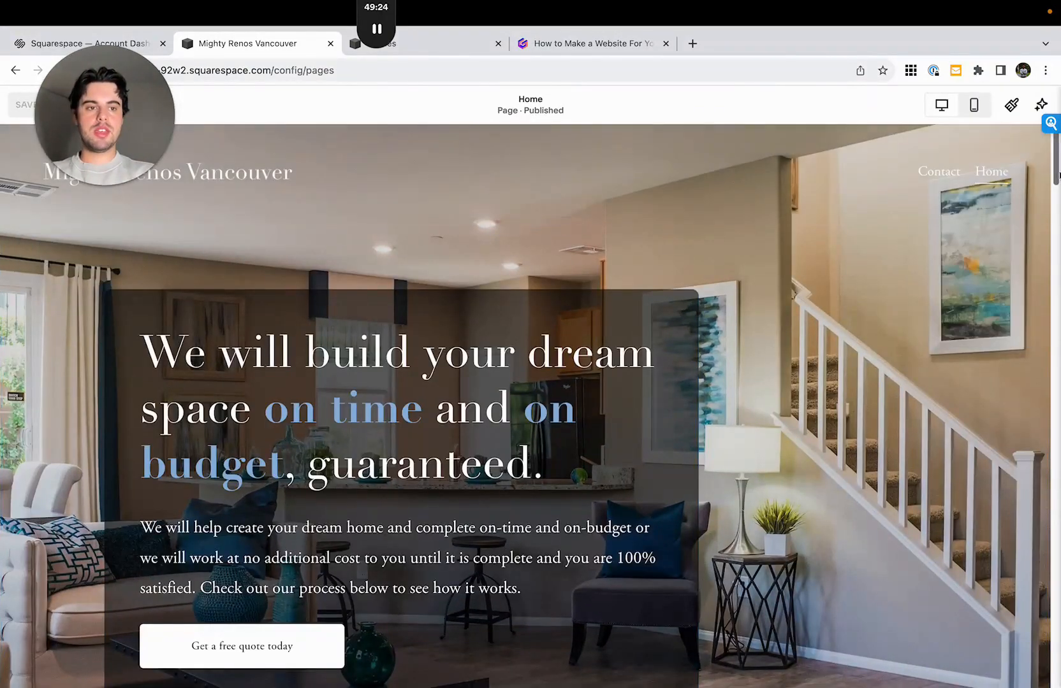
scroll(1059, 175, "down", 20)
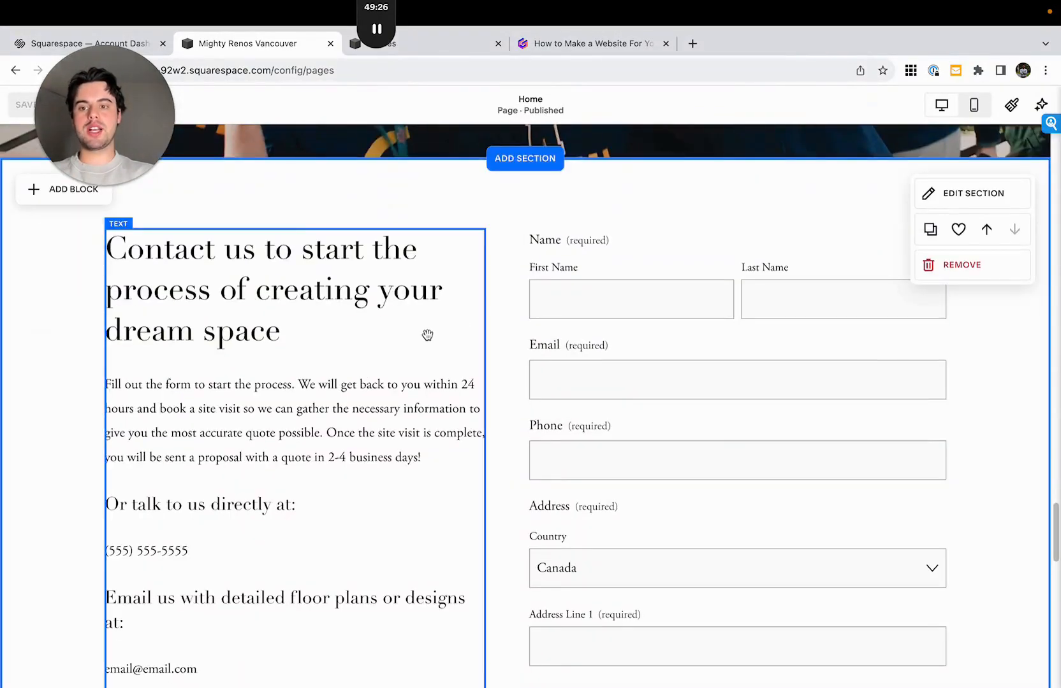
left_click(379, 324)
left_click_drag(325, 329, 102, 250)
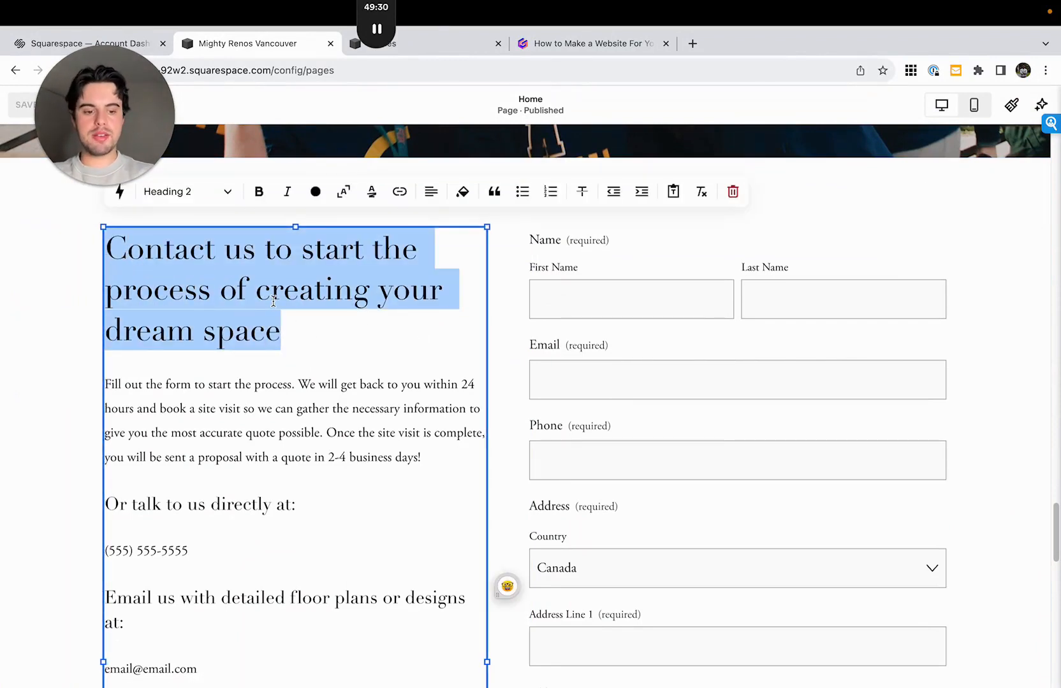
key("BackSpace")
key("BackSpace")
key("Escape")
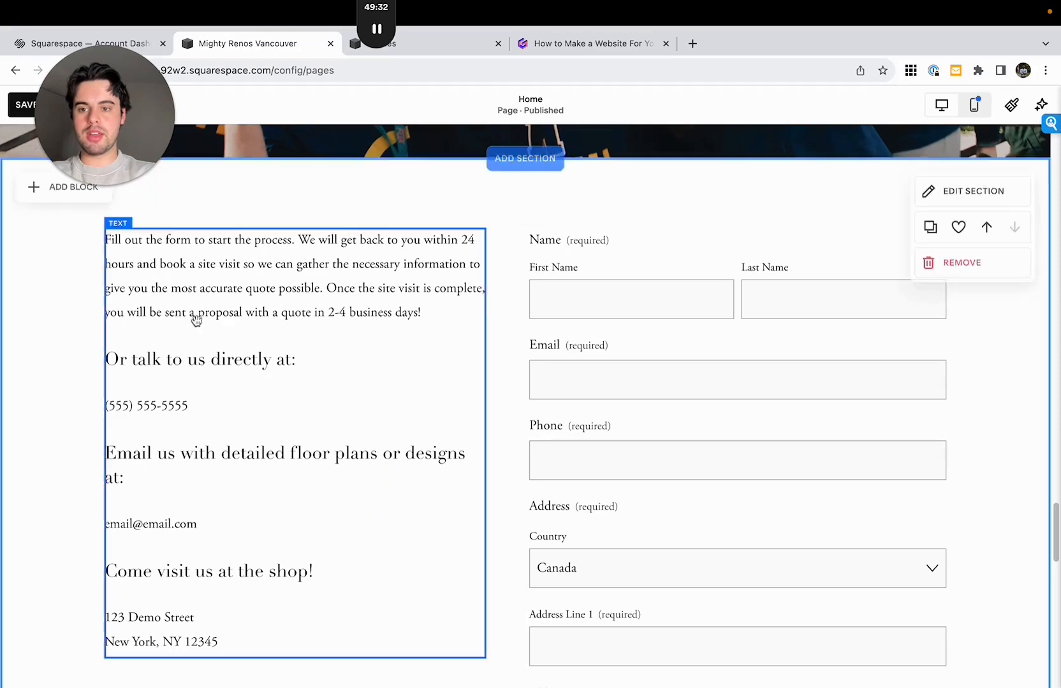
left_click_drag(209, 361, 214, 430)
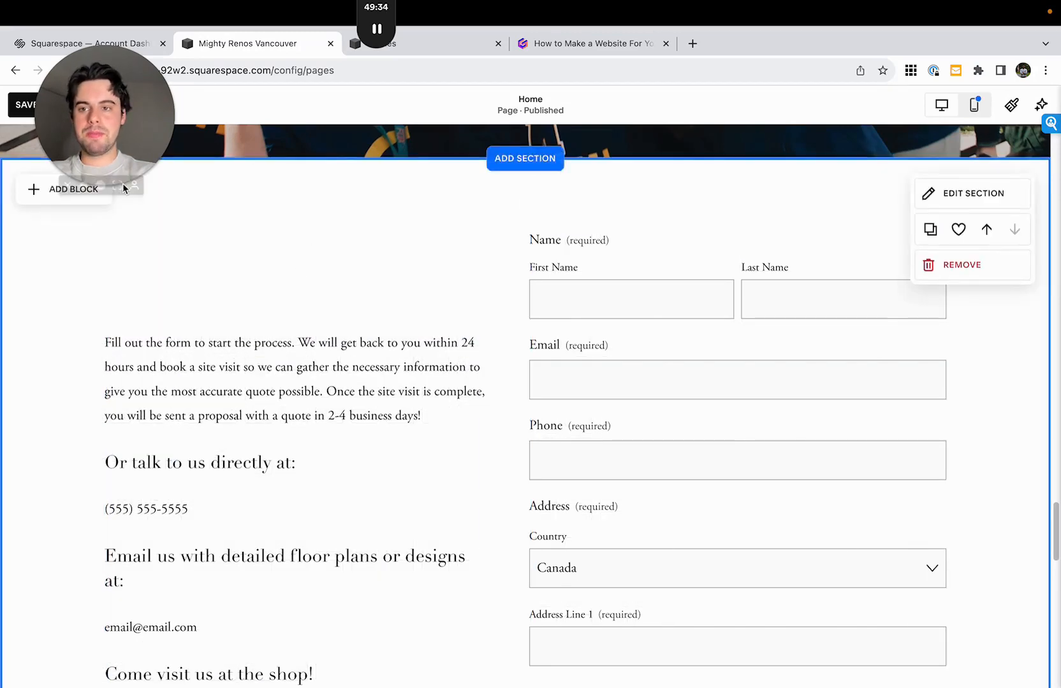
left_click(69, 190)
scroll(137, 446, "down", 1)
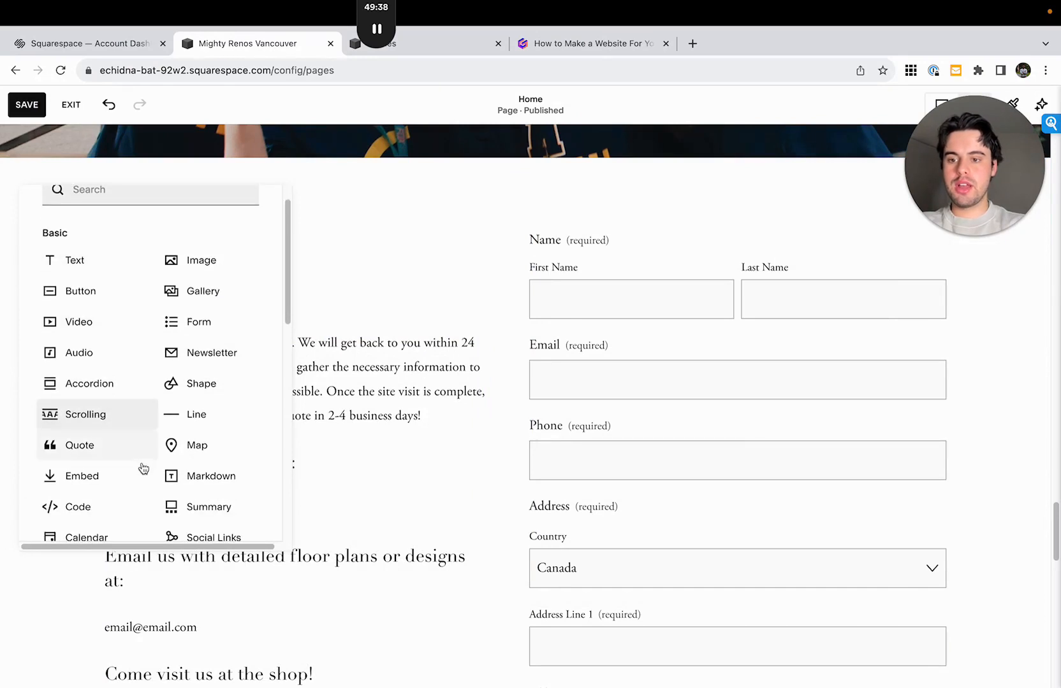
left_click_drag(116, 481, 218, 322)
key("Delete")
- Add a Code block above the contact text at the same width, with "Contact us to start the process of creating your dream space" as its paragraph
left_click(80, 203)
scroll(89, 433, "down", 1)
left_click_drag(237, 374, 484, 321)
left_click(119, 198)
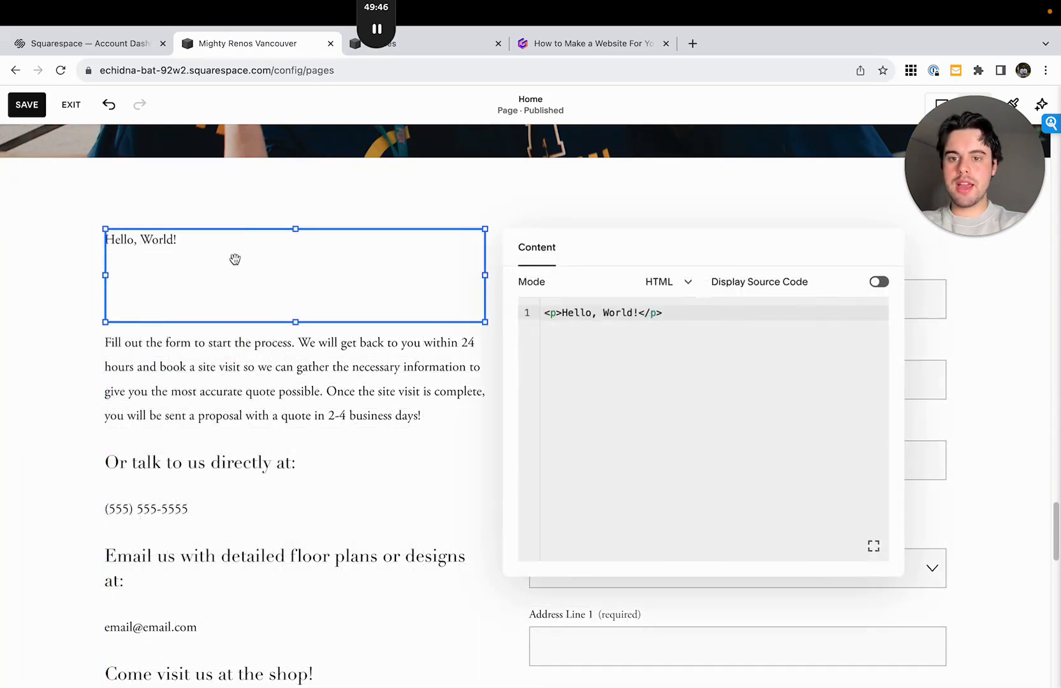
left_click_drag(637, 312, 561, 312)
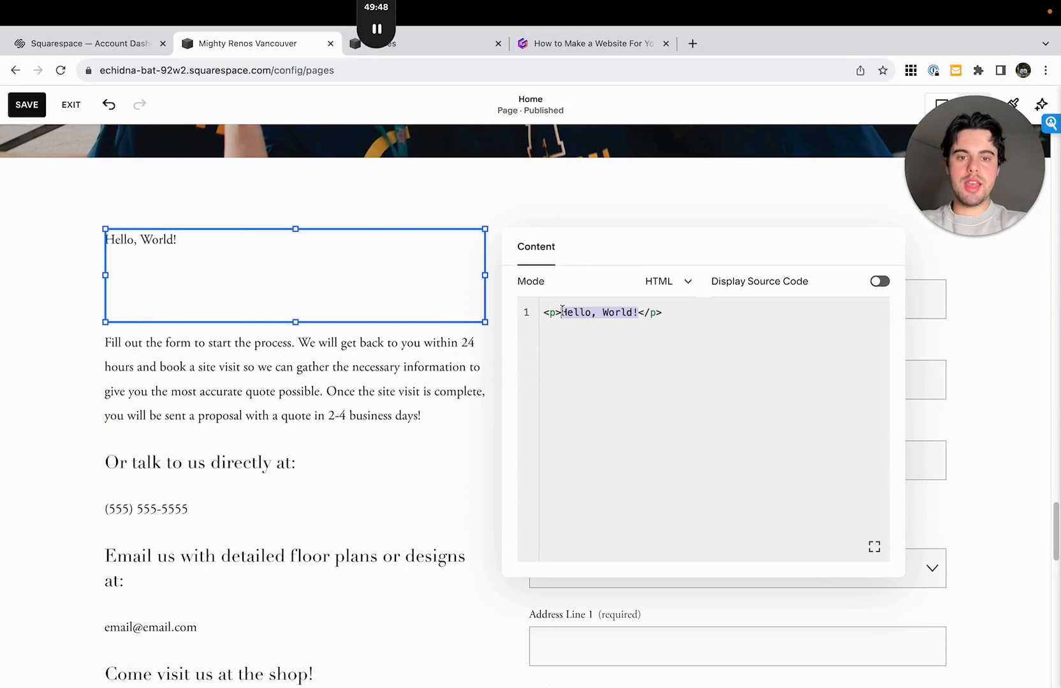
key("super+v")
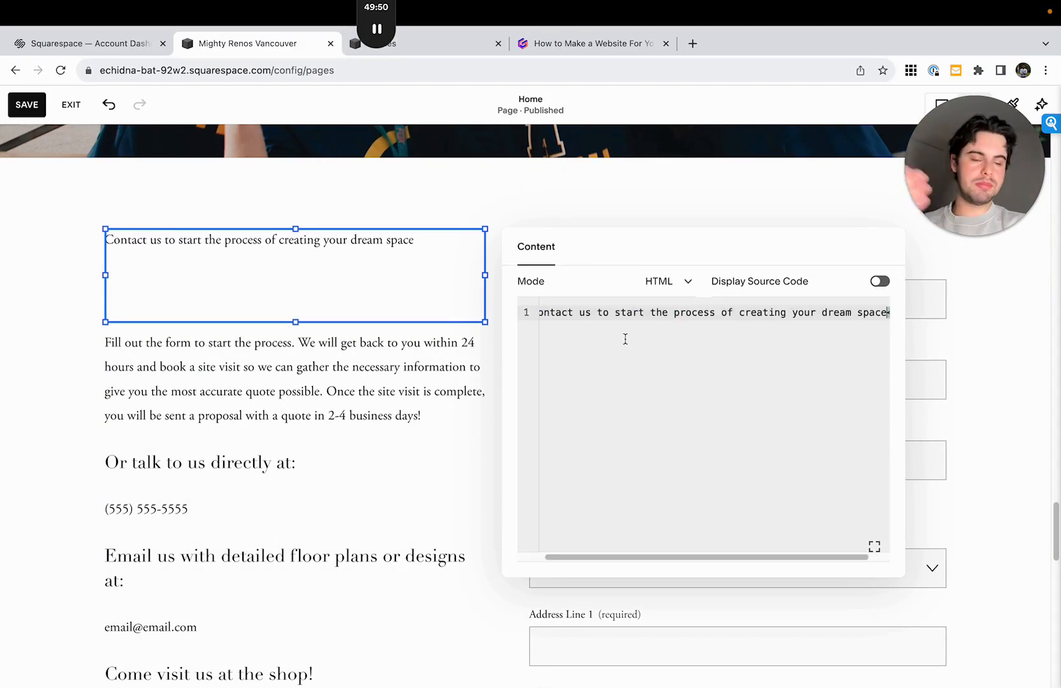
- Change the opening paragraph tag in the Code block's HTML to an h2 tag
left_click_drag(573, 313, 448, 316)
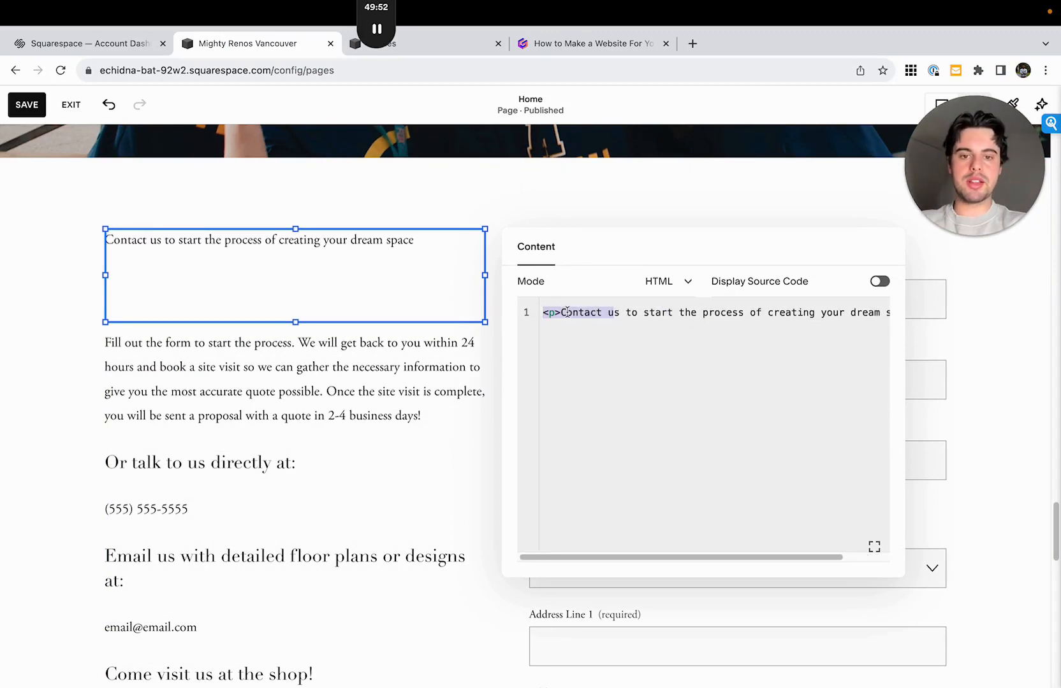
left_click_drag(556, 311, 555, 312)
type("<h2")
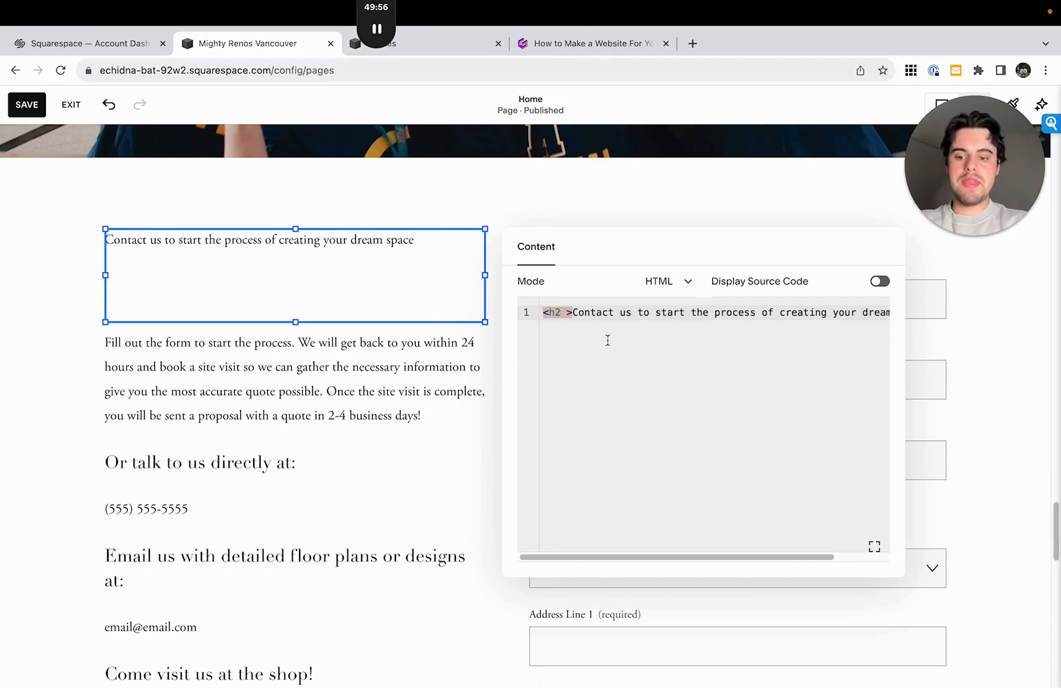
- Add the attribute id = "contact" to the Code block's opening h2 tag and close the code editor
type("a")
type(" = ")
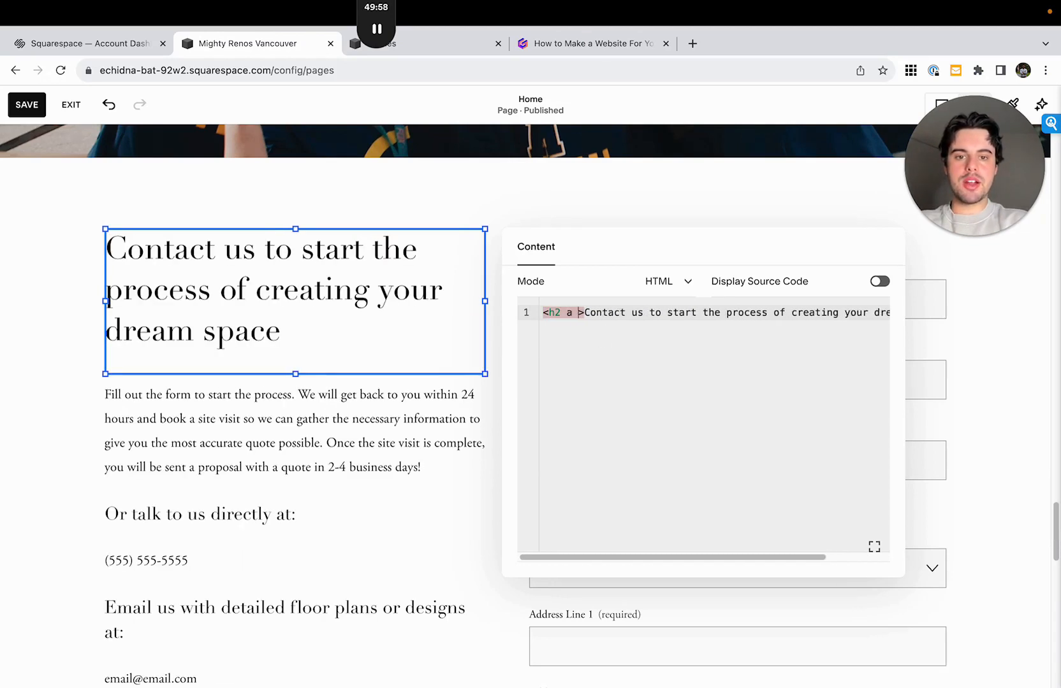
type("\"")
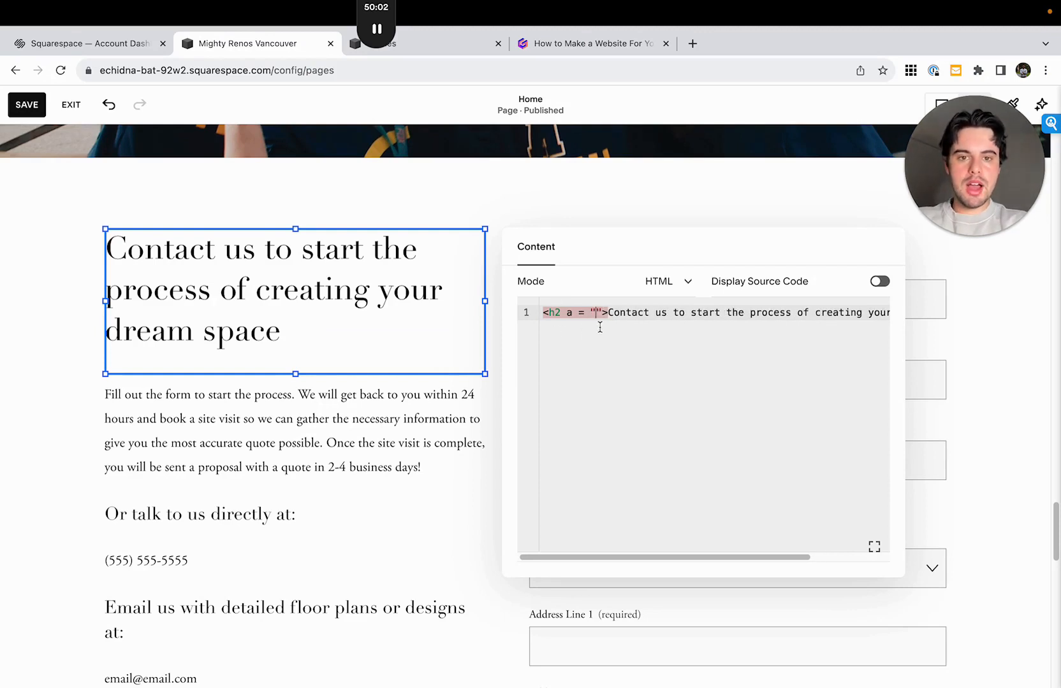
left_click(573, 313)
key("BackSpace")
type("id")
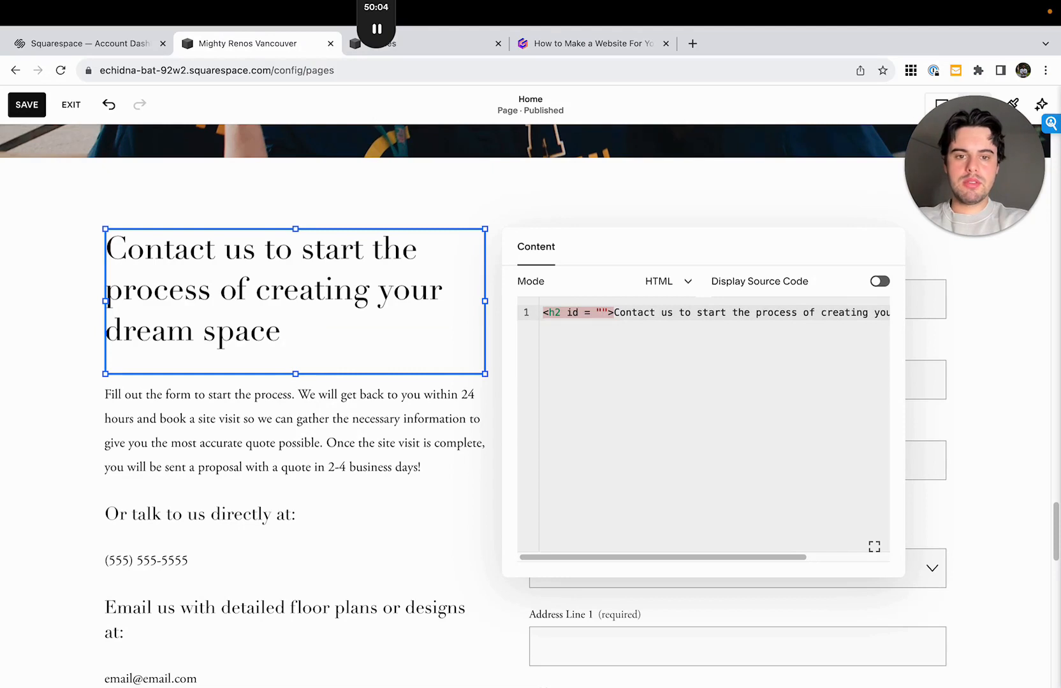
key("Delete")
type("\"")
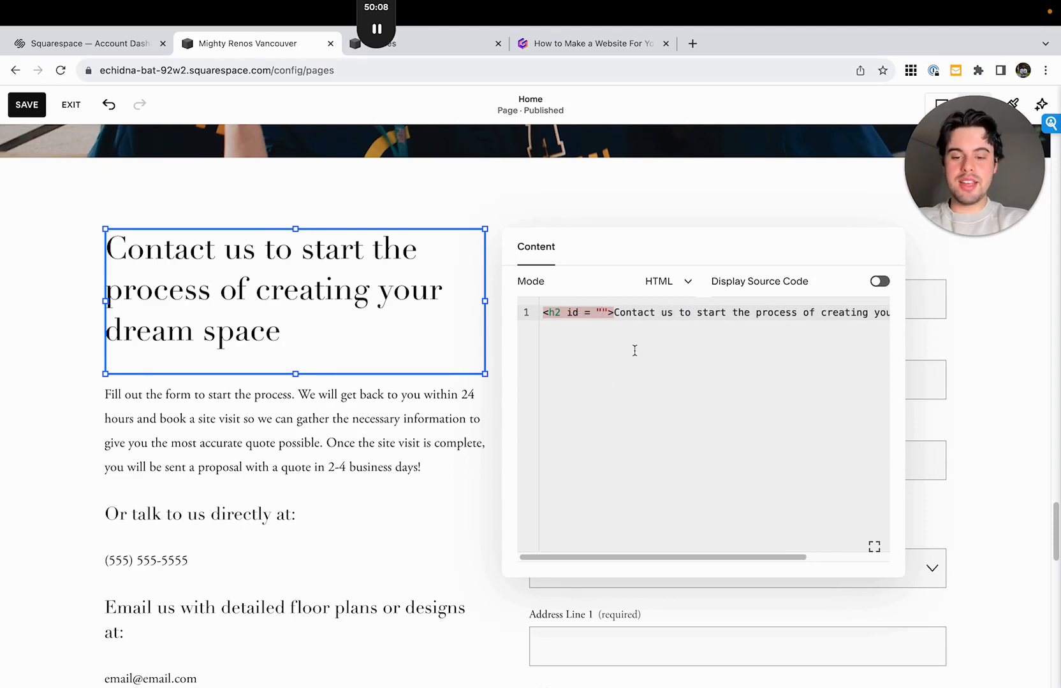
type("contact")
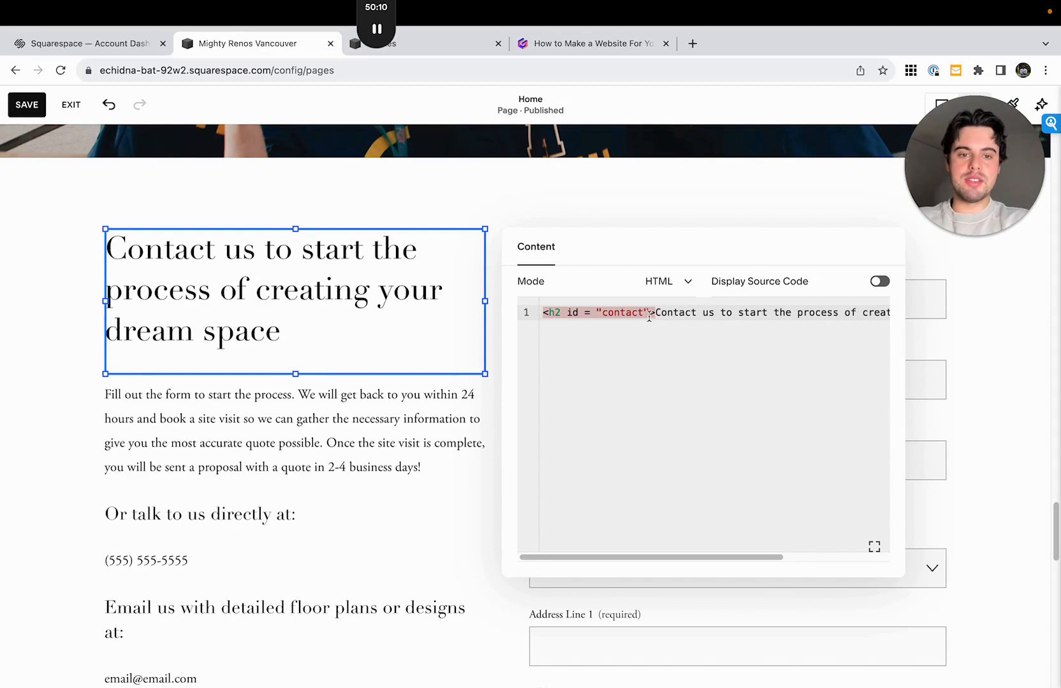
left_click(662, 349)
left_click(425, 377)
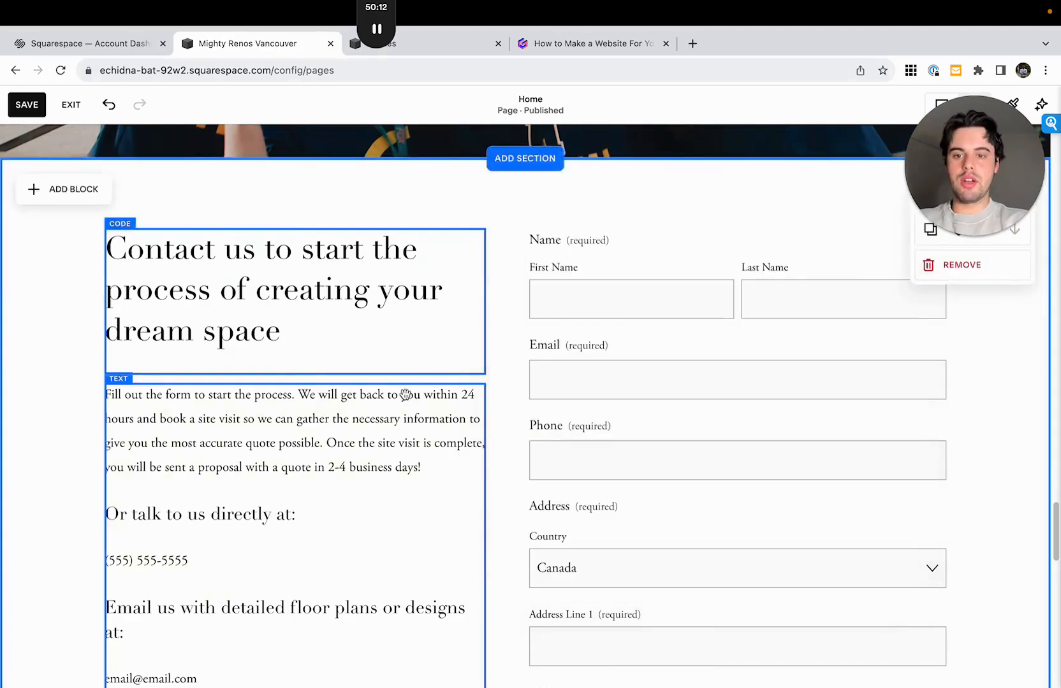
left_click(402, 337)
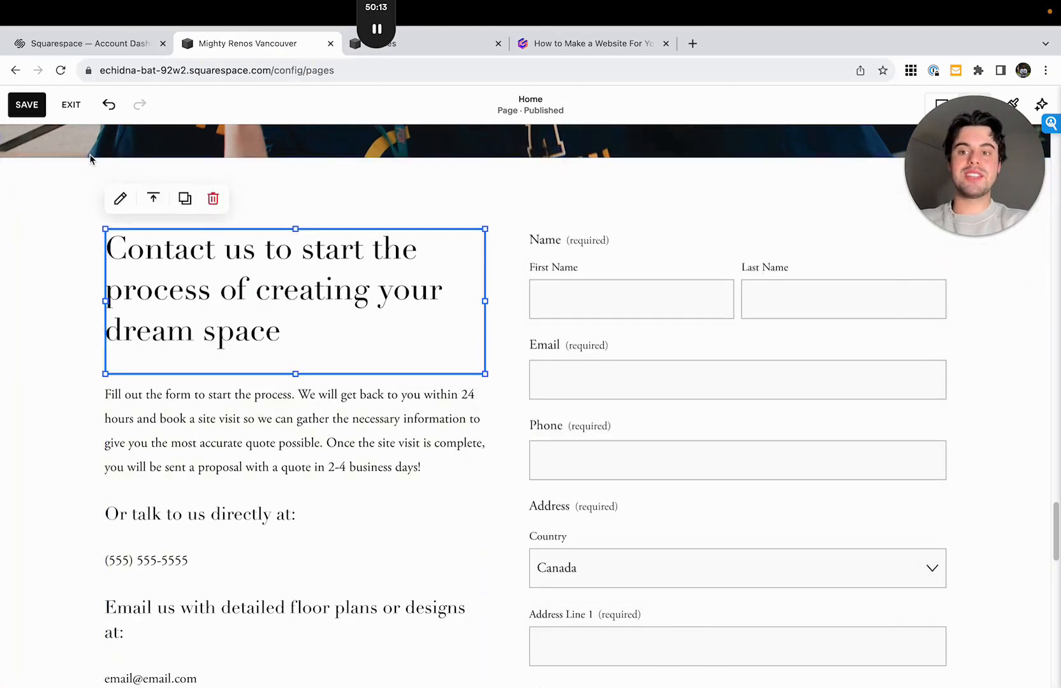
- Change the closing paragraph tag in the contact heading's Code block to </h2> and close the code editor
left_click(119, 200)
left_click_drag(577, 313, 965, 323)
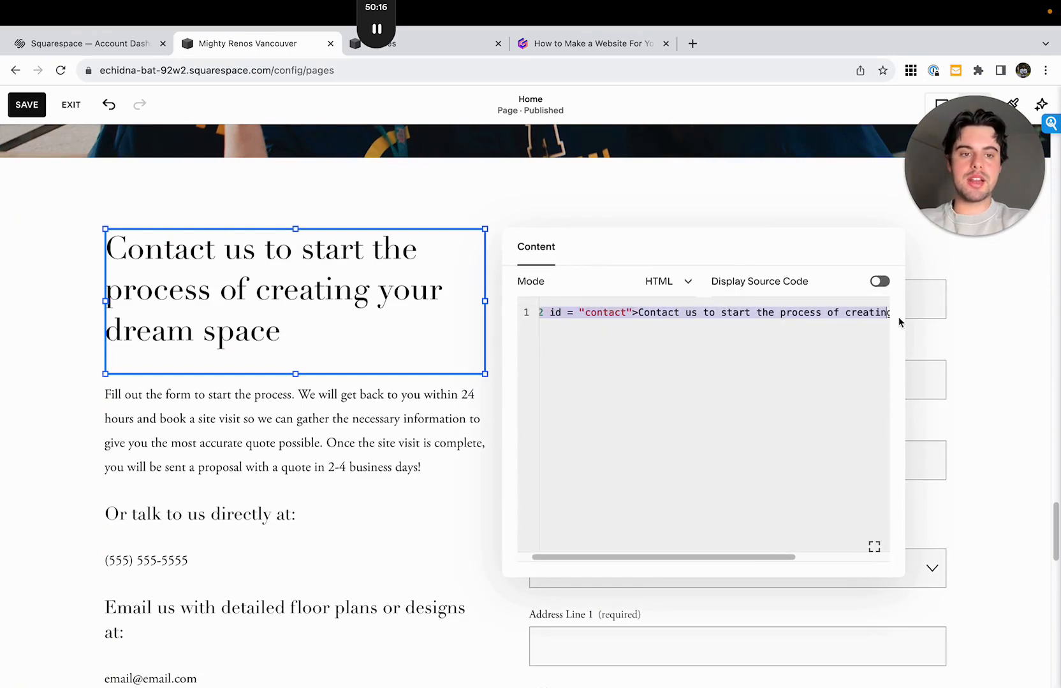
left_click_drag(900, 322, 933, 319)
left_click(880, 312)
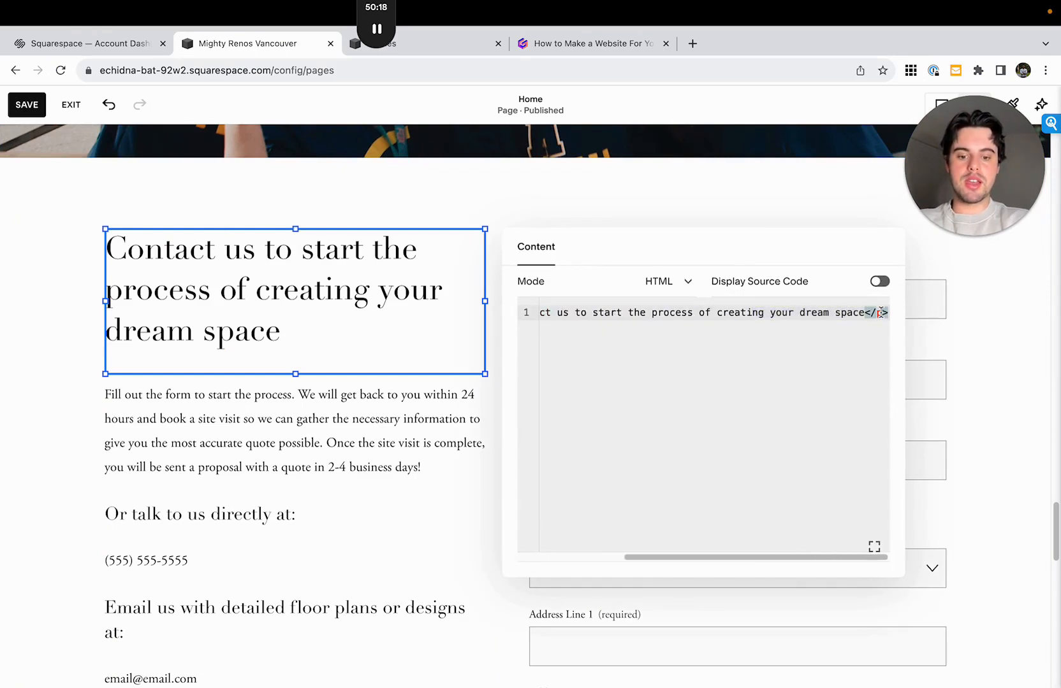
key("BackSpace")
type("h2")
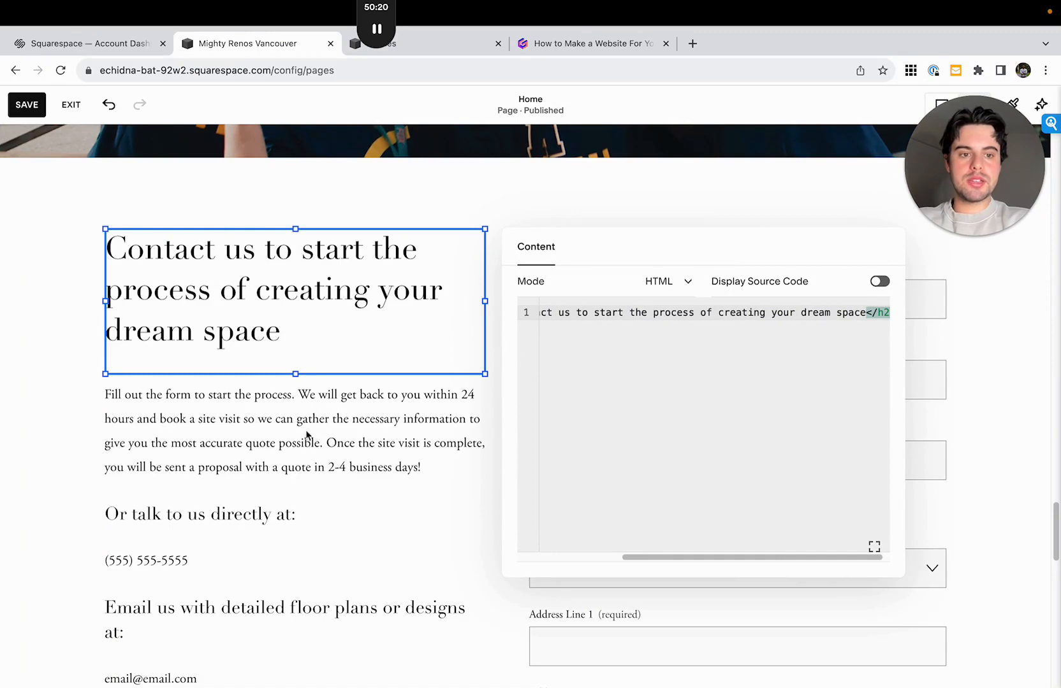
type(">")
left_click(183, 478)
- Change the link of the Home page's "Get a free quote today" button to /home#contact
scroll(132, 406, "up", 3)
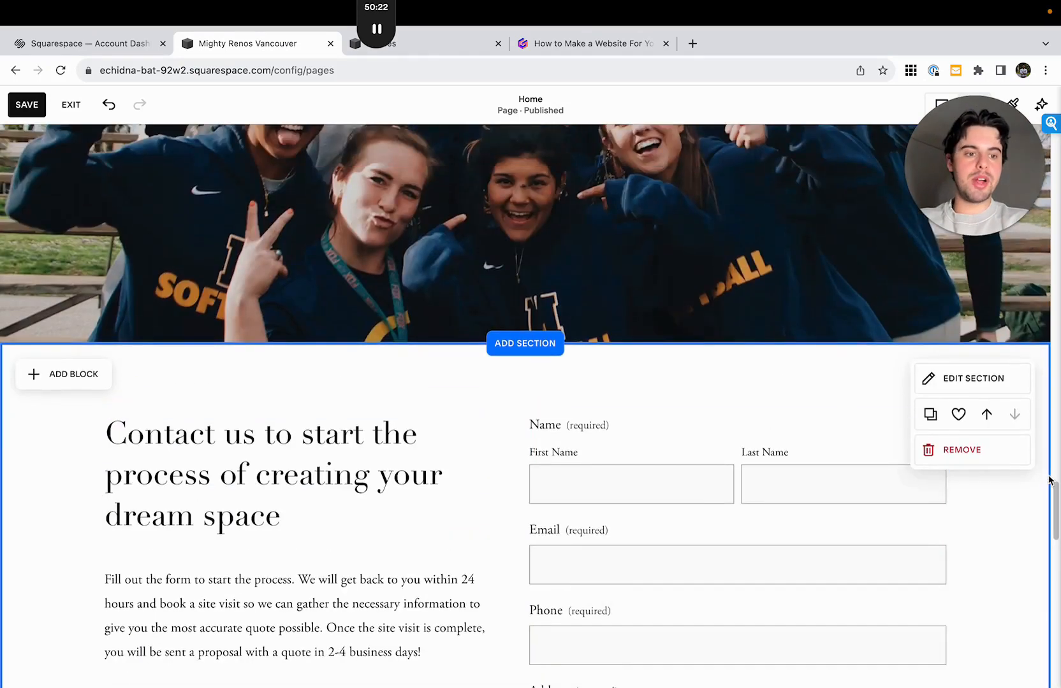
left_click_drag(1057, 503, 1056, 144)
scroll(575, 485, "down", 5)
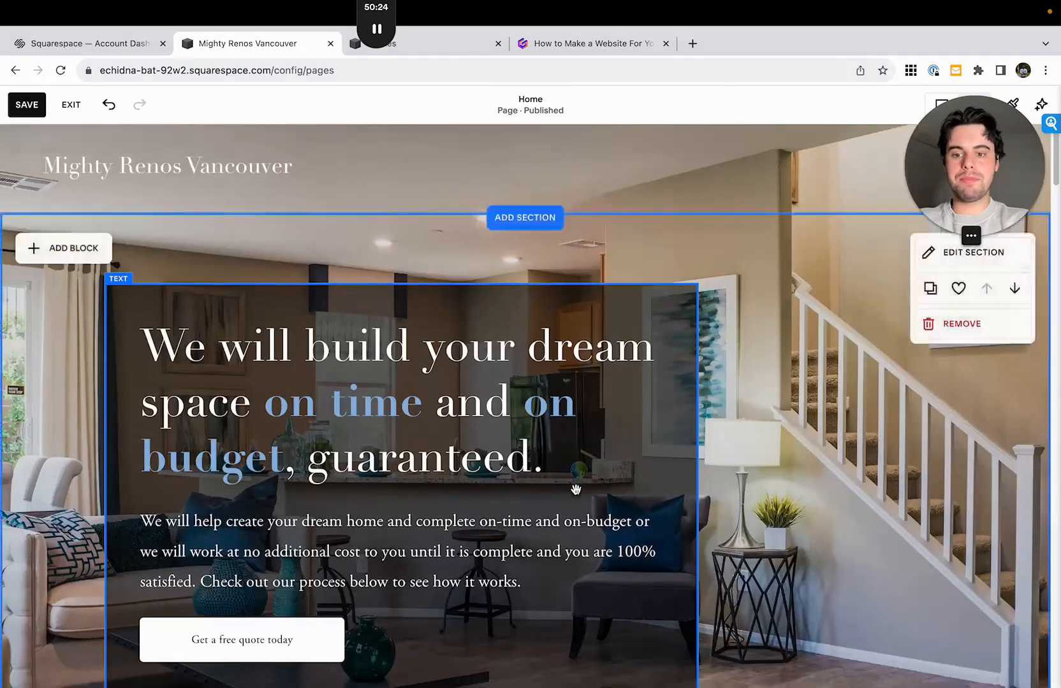
left_click(244, 417)
left_click(155, 374)
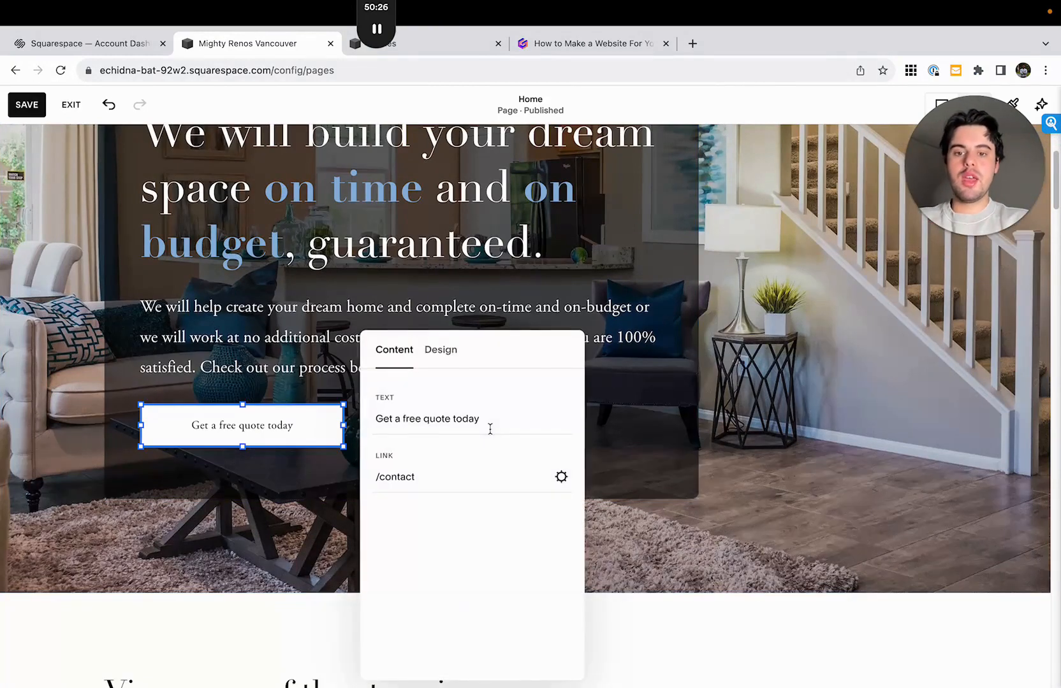
left_click_drag(415, 477, 377, 478)
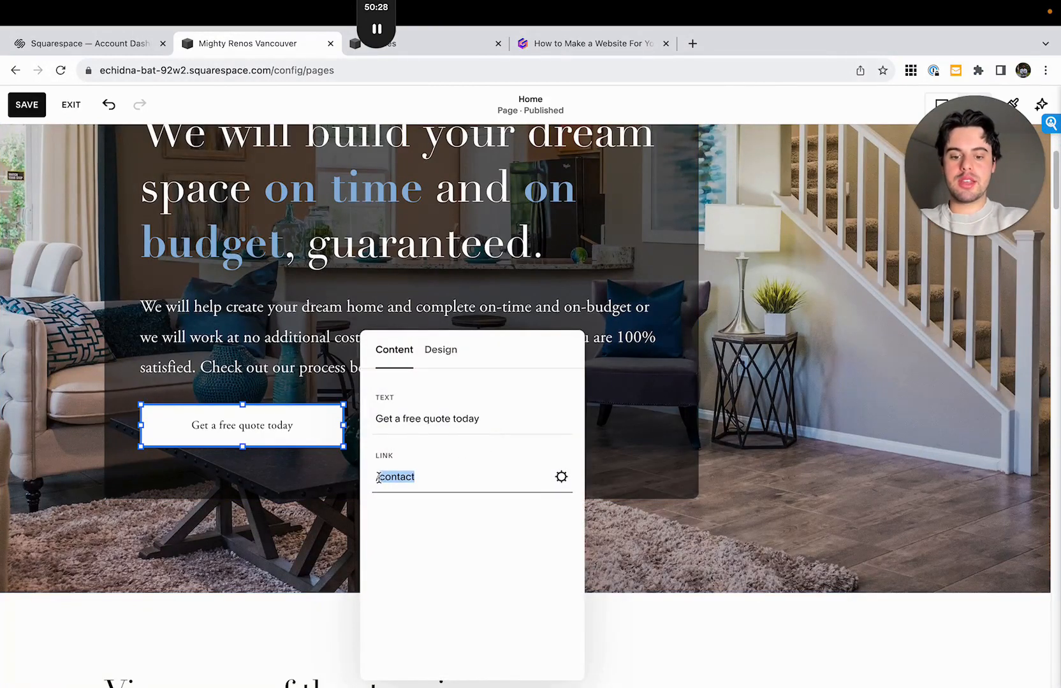
key("BackSpace")
type("home")
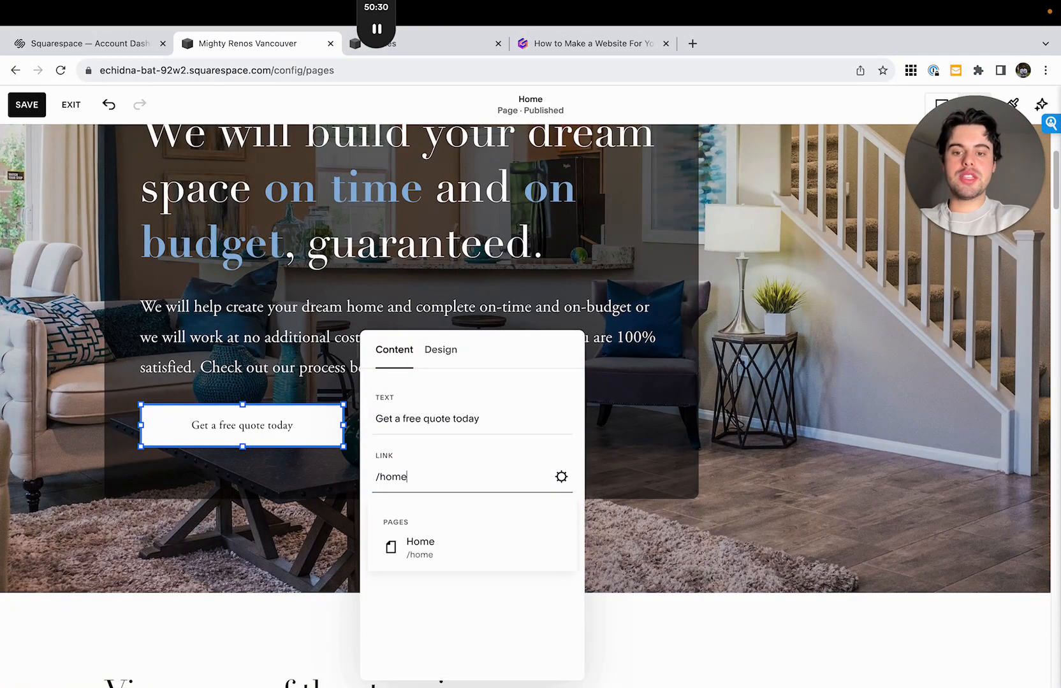
type("#c")
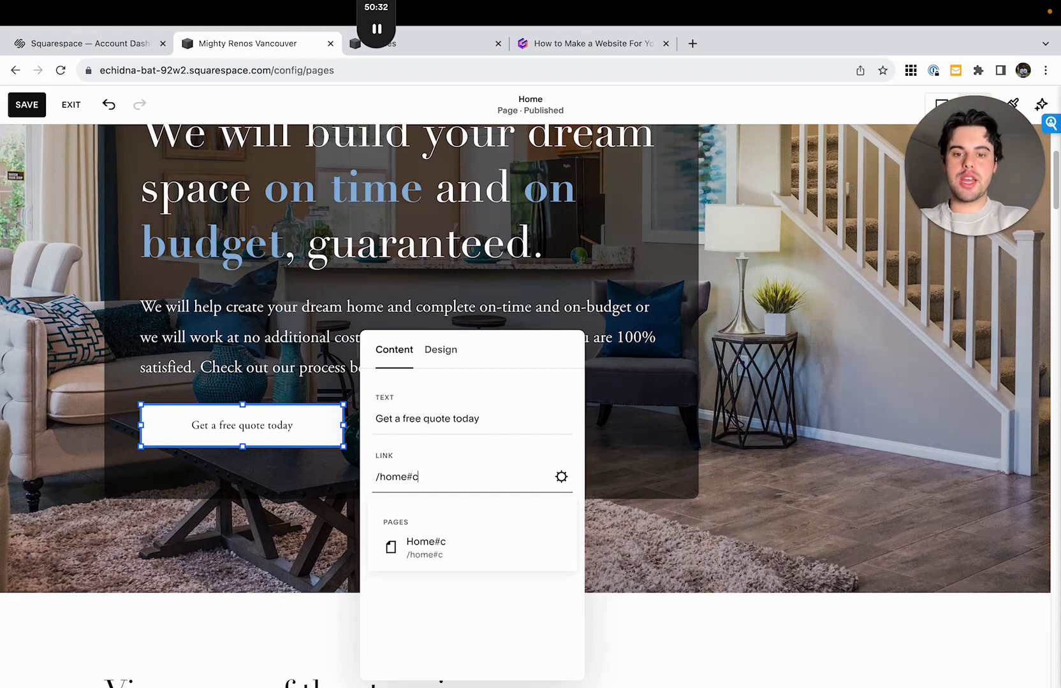
type("ontact")
left_click(688, 472)
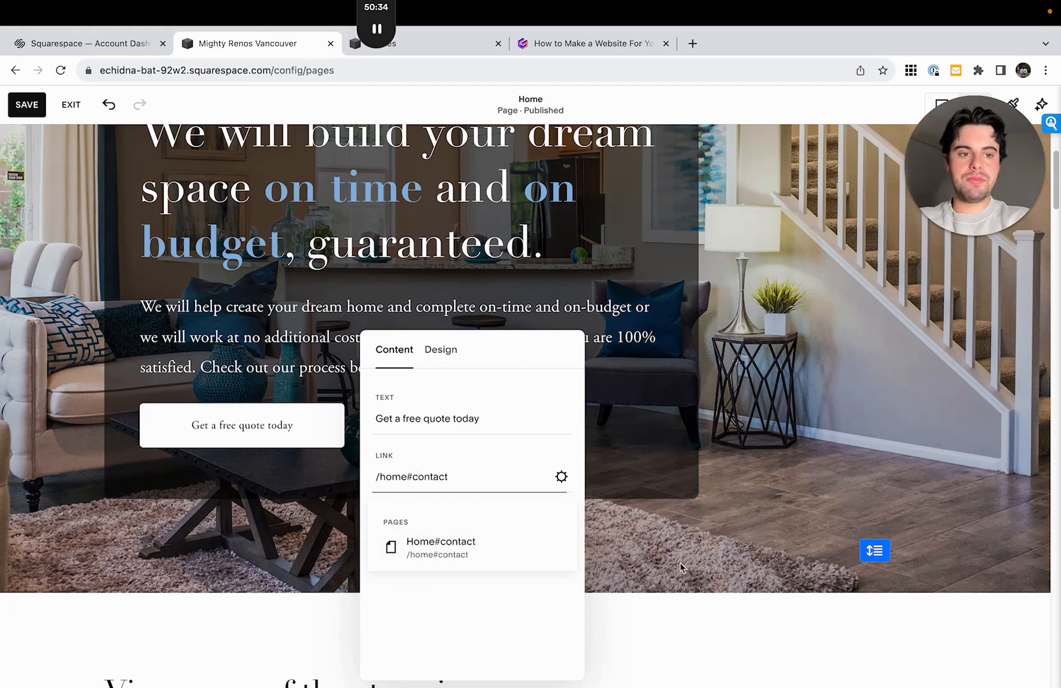
- Save the Home page and leave editing mode
left_click(27, 105)
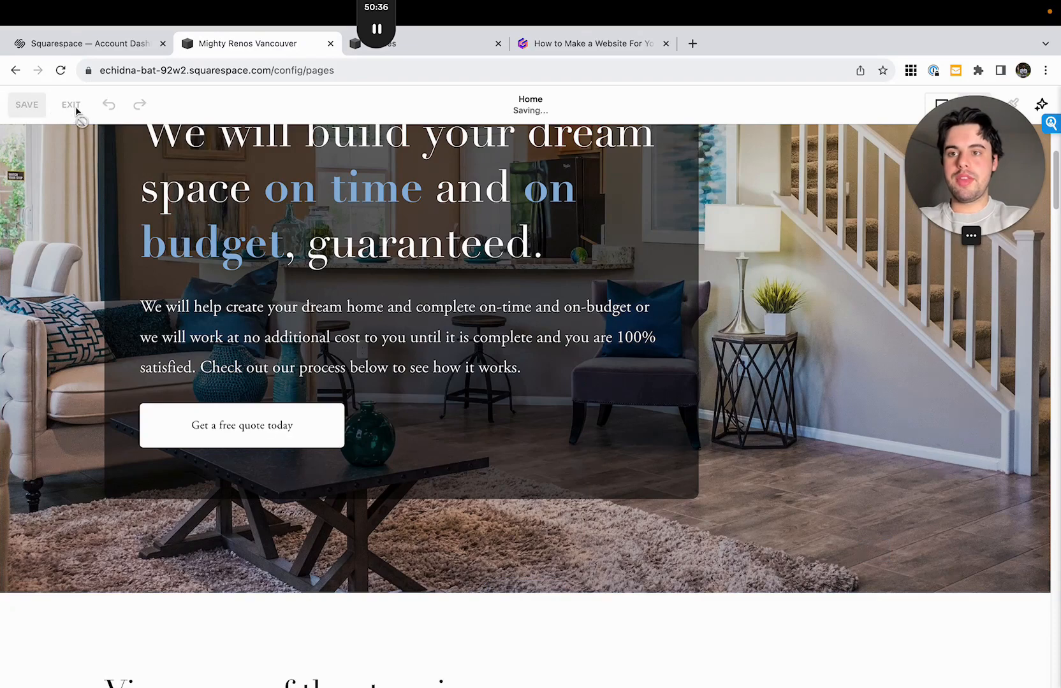
left_click(71, 106)
left_click_drag(949, 168, 208, 441)
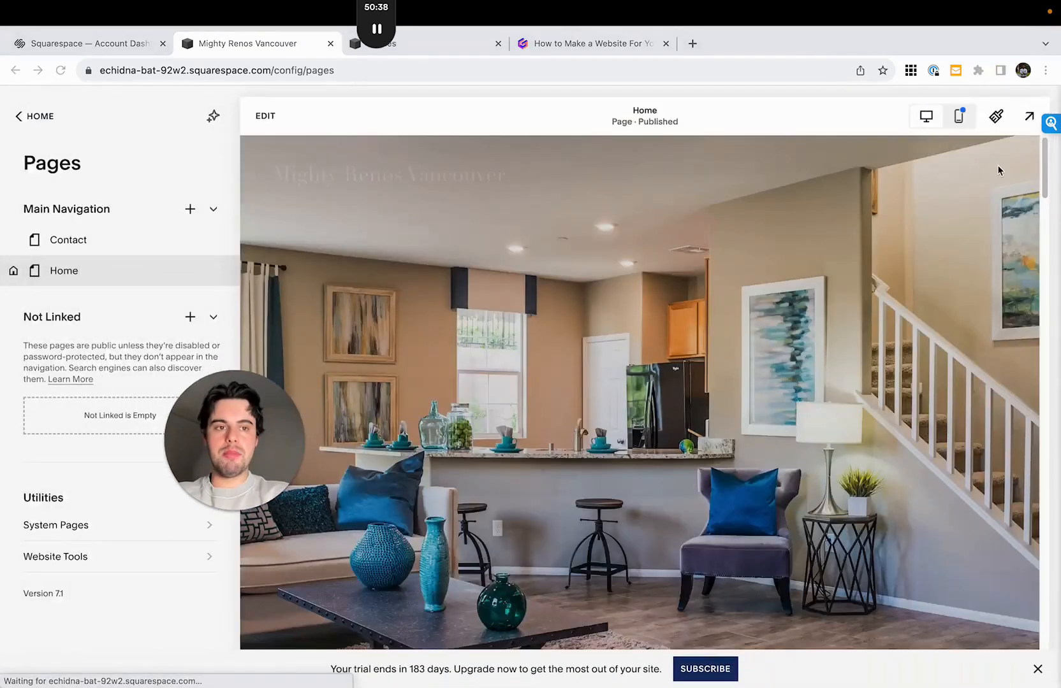
- Test the "Get a free quote today" button's anchor link in the full-size site preview and return to the page list
left_click(1030, 116)
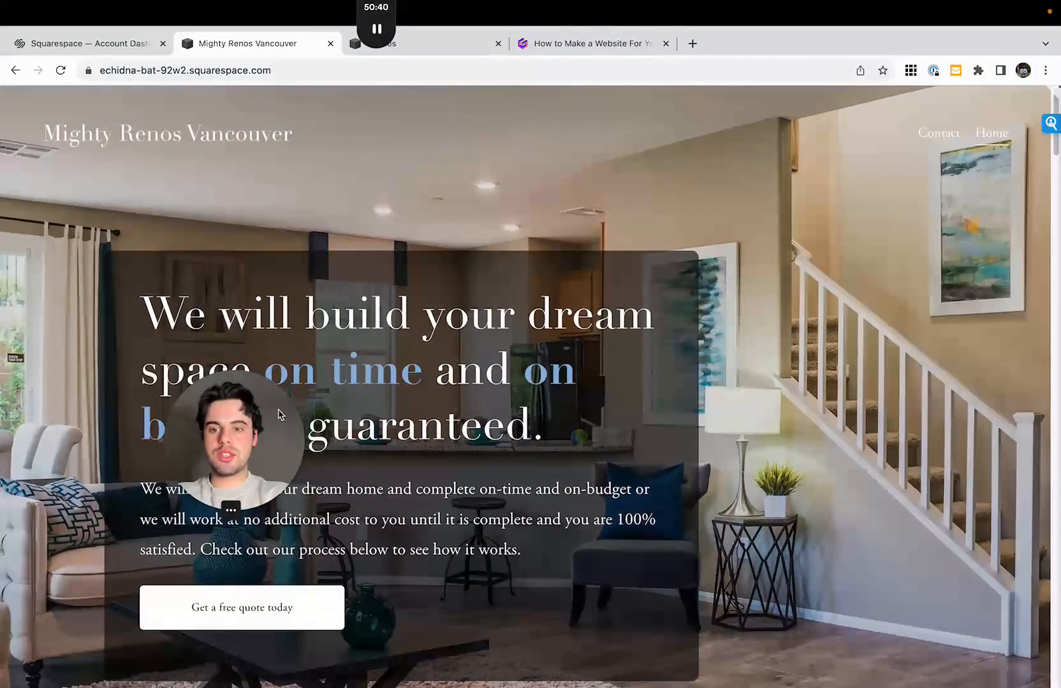
left_click_drag(279, 417, 992, 241)
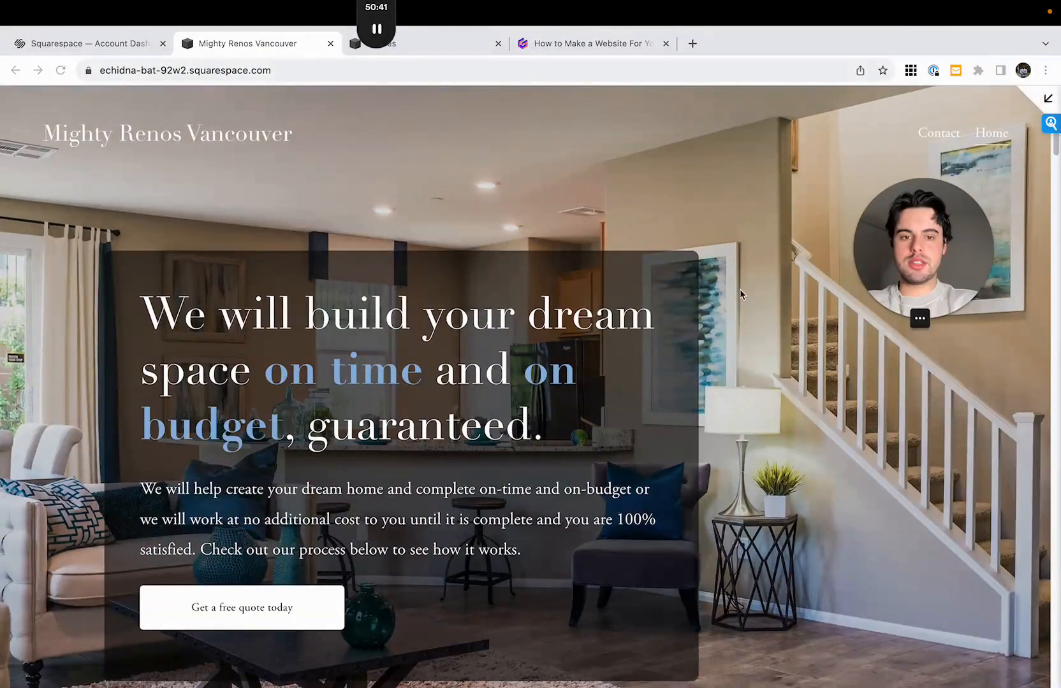
left_click(252, 607)
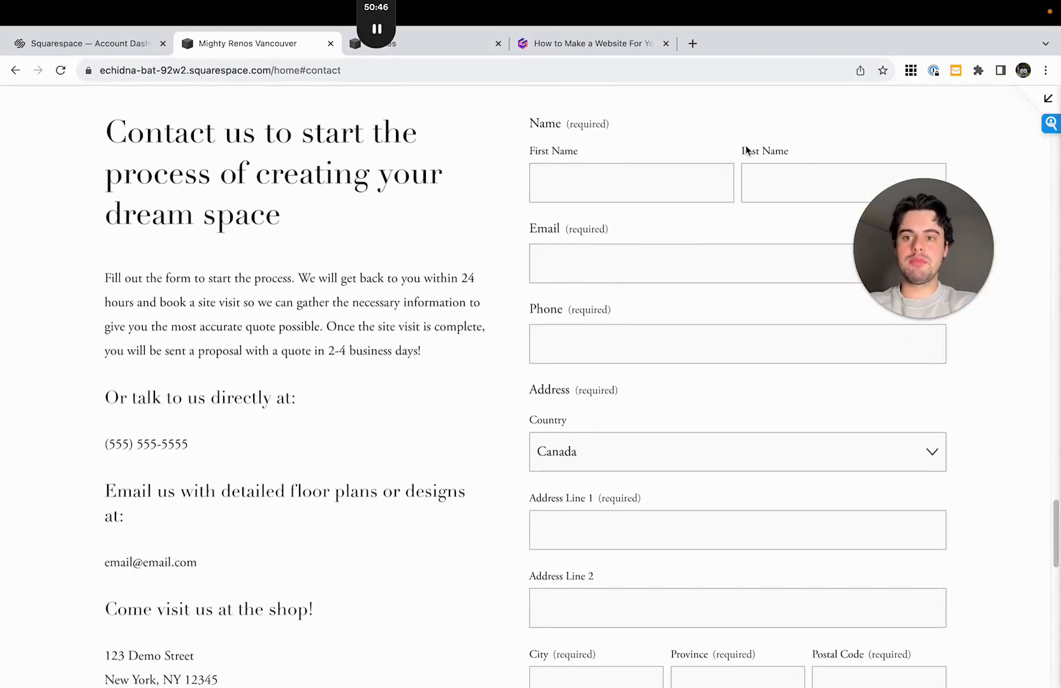
left_click(1048, 99)
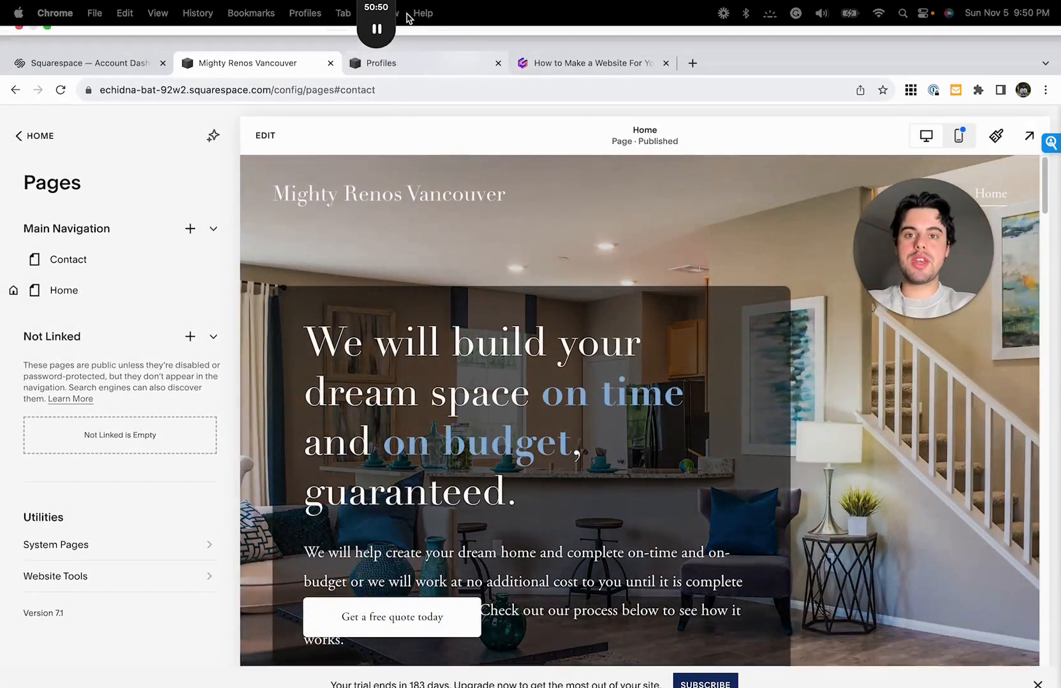
left_click_drag(387, 14, 45, 272)
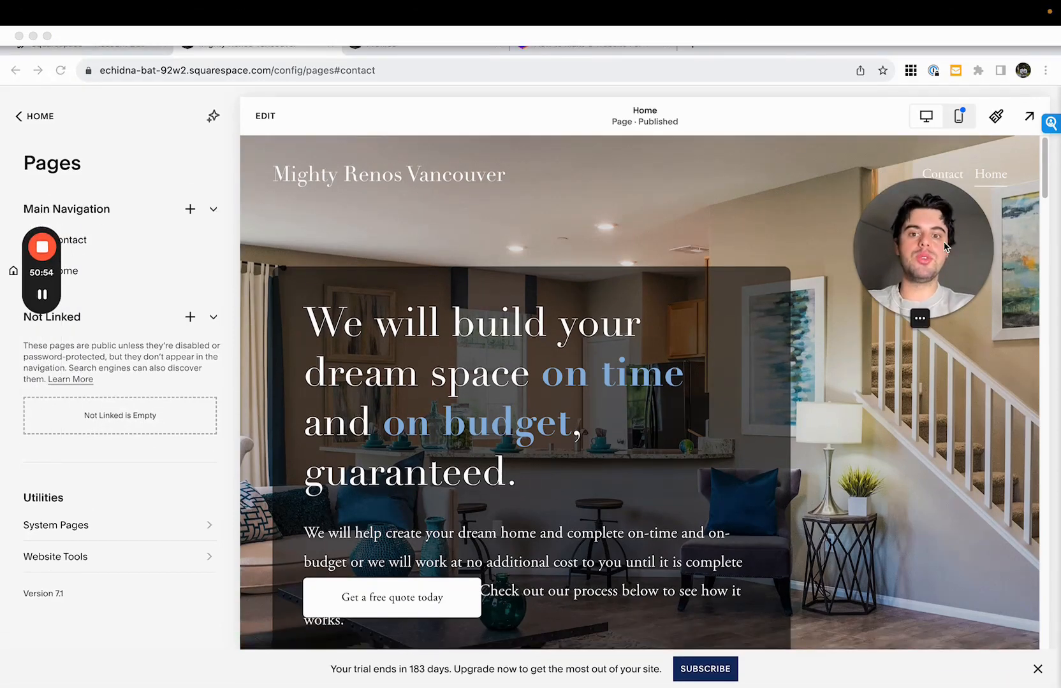
left_click_drag(992, 234, 993, 292)
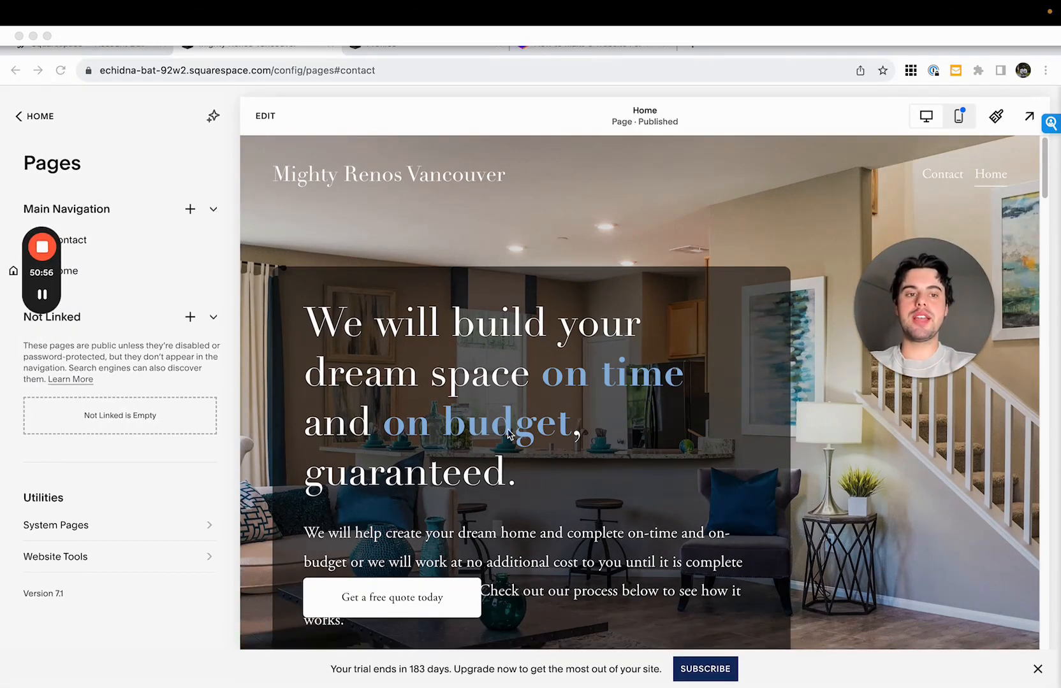
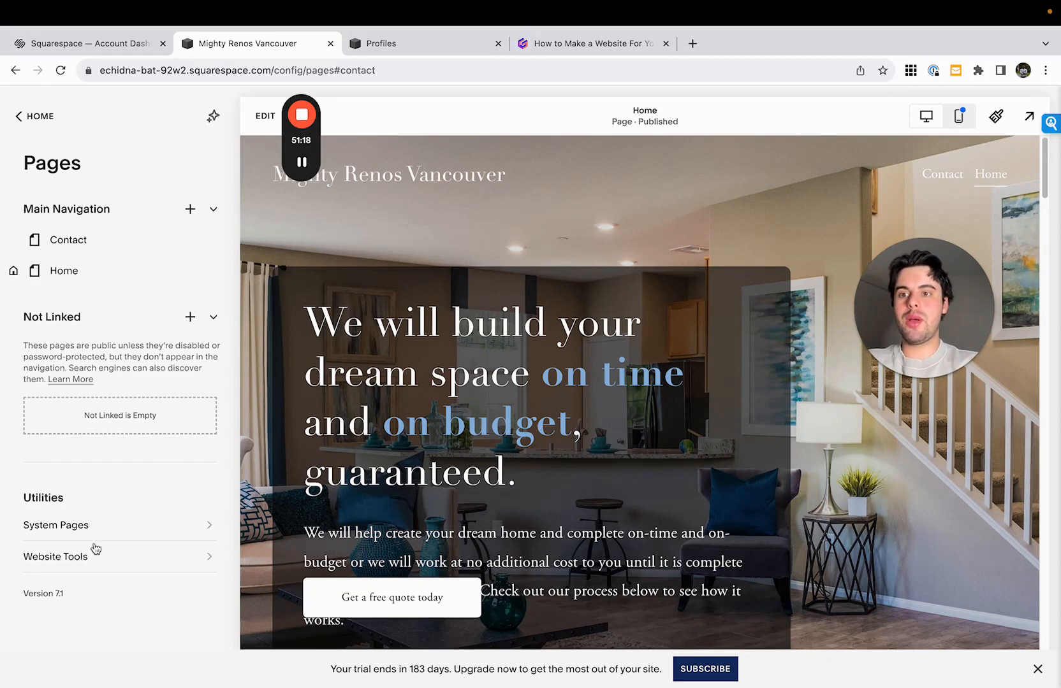
- Add the custom CSS rule html { scroll-behavior: smooth; } to the website and save it
left_click(42, 118)
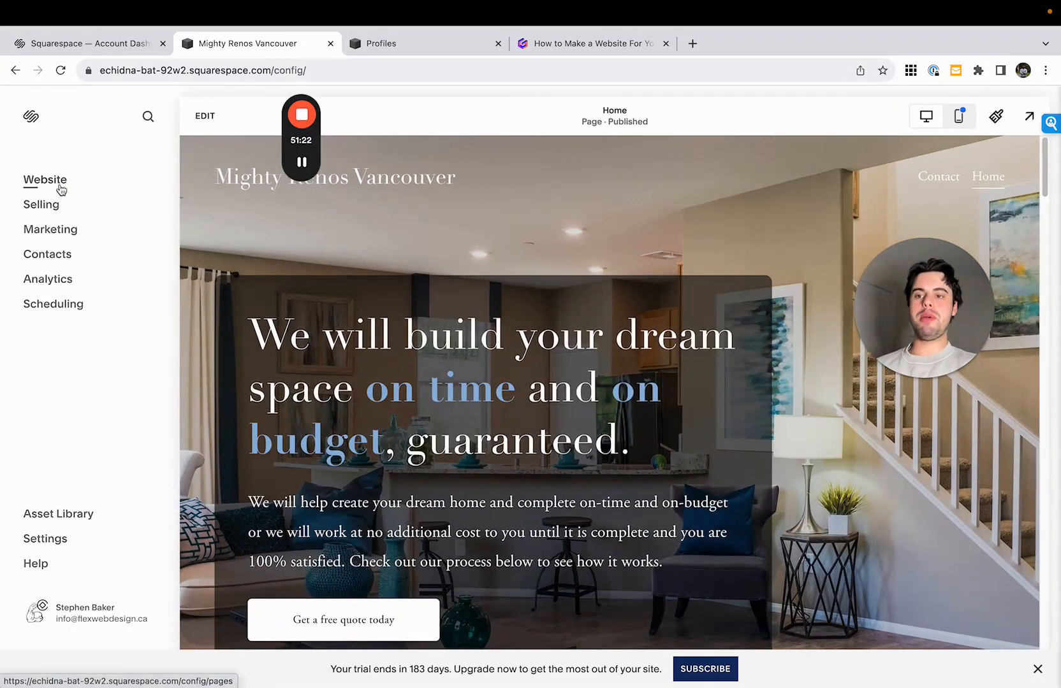
left_click(56, 184)
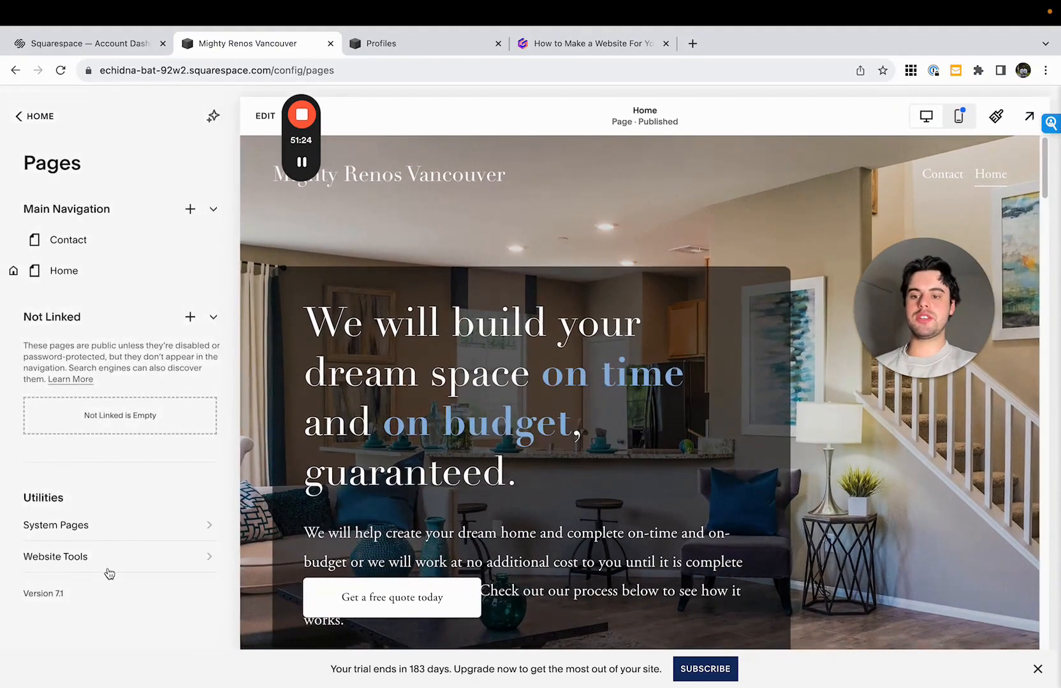
left_click(109, 560)
left_click(102, 237)
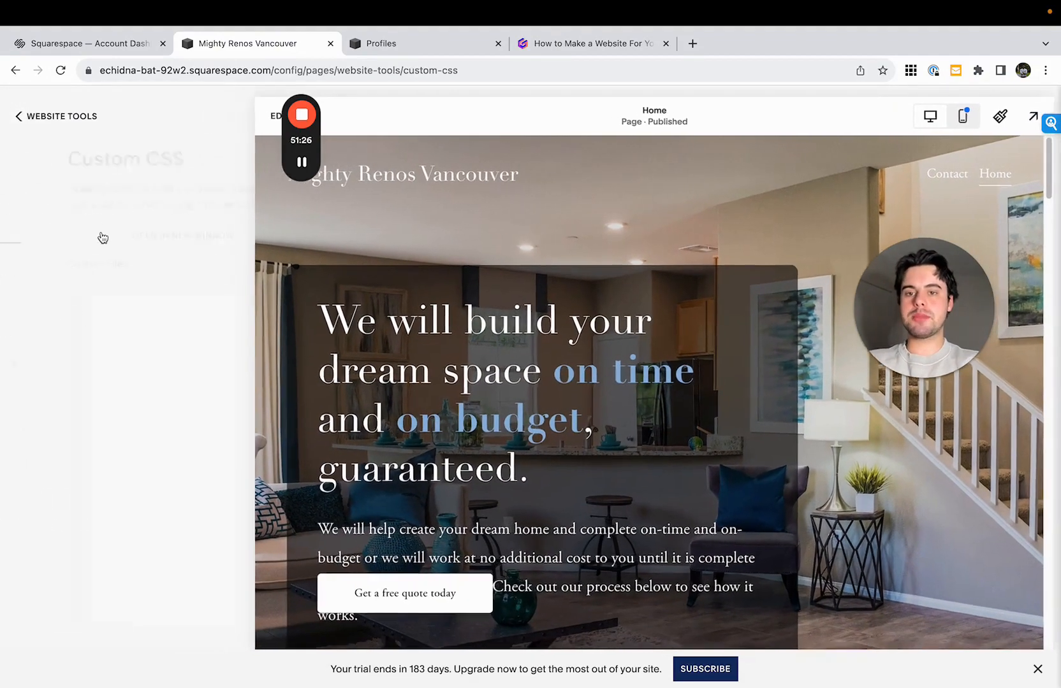
type("html {  scroll-behavior: smooth;  }")
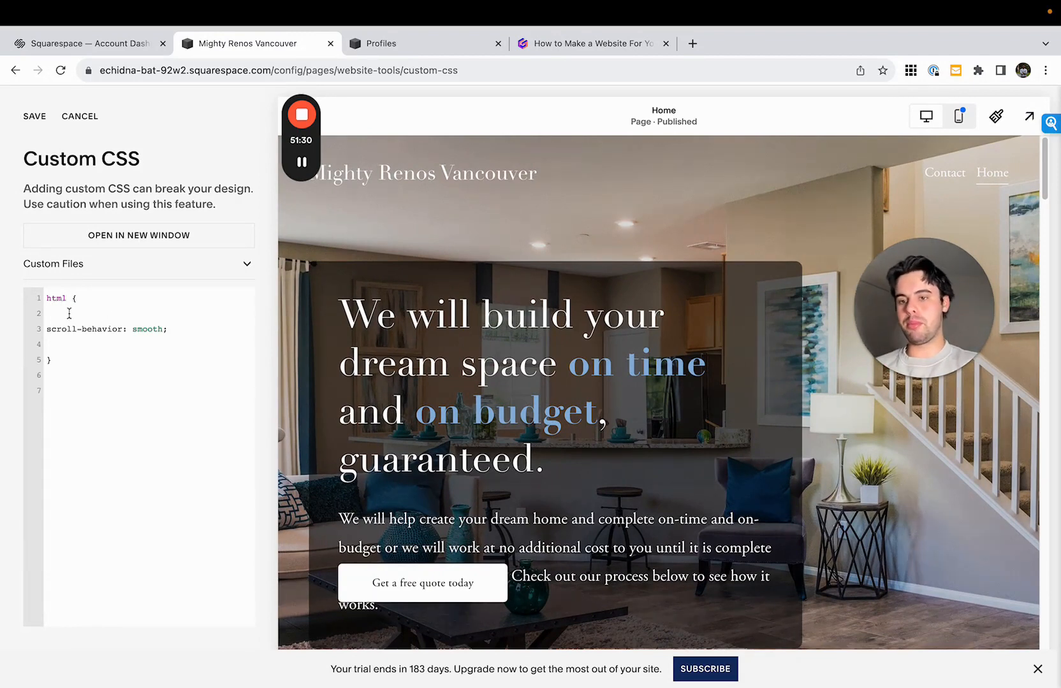
left_click_drag(46, 329, 180, 328)
left_click(180, 328)
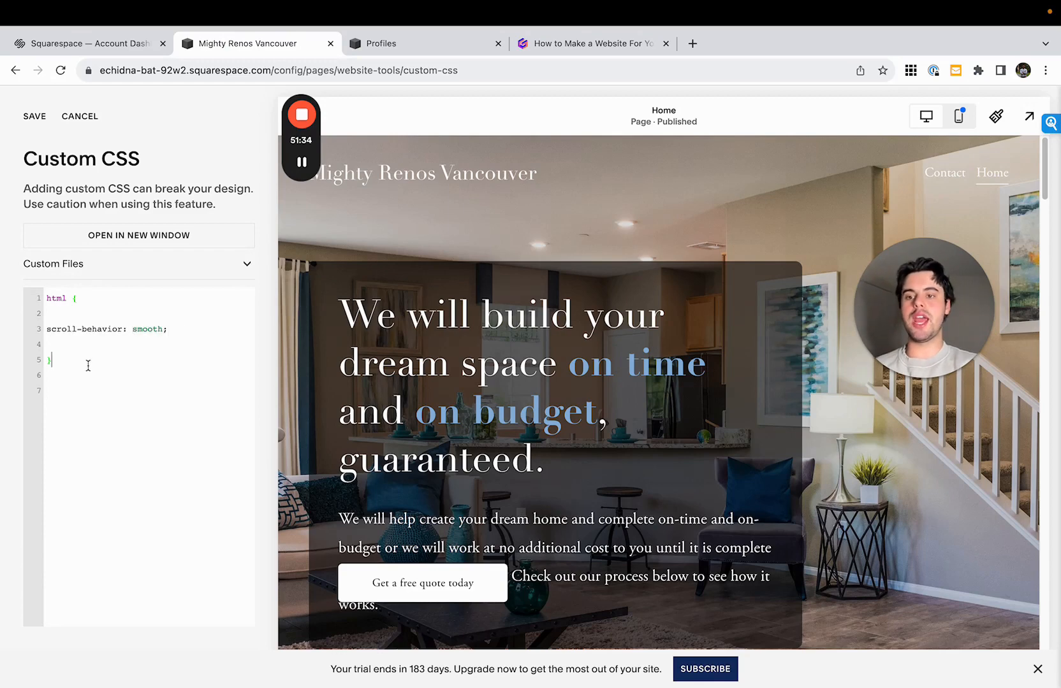
left_click_drag(88, 365, 23, 307)
left_click(25, 118)
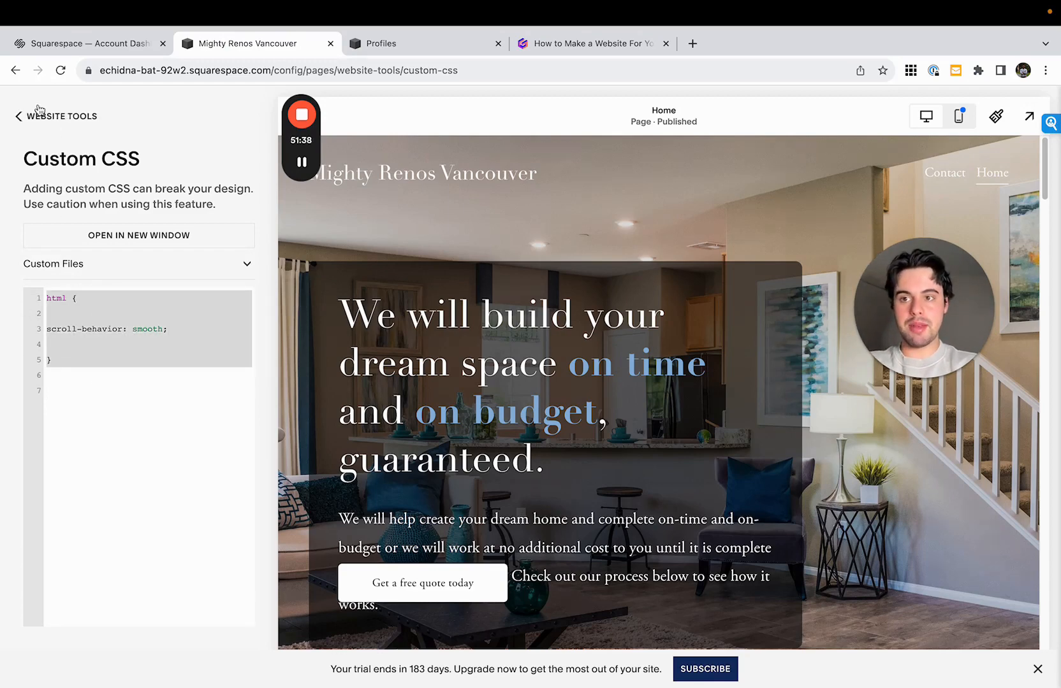
left_click(28, 116)
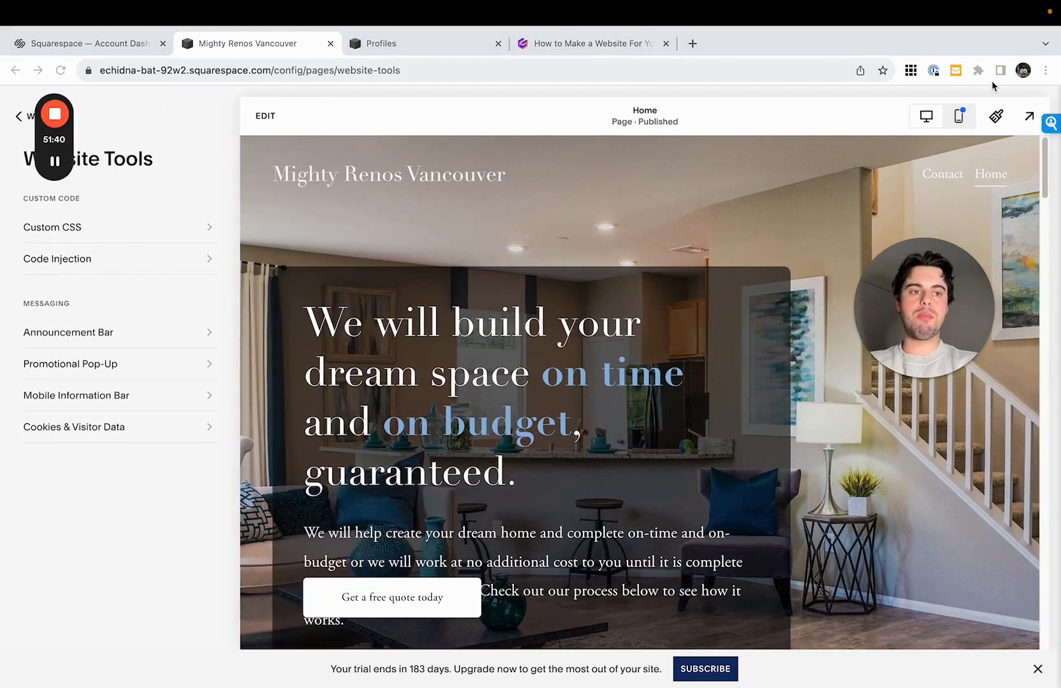
- Preview the full-screen site and test the hero's "Get a free quote today" button link to the contact form
left_click(1029, 120)
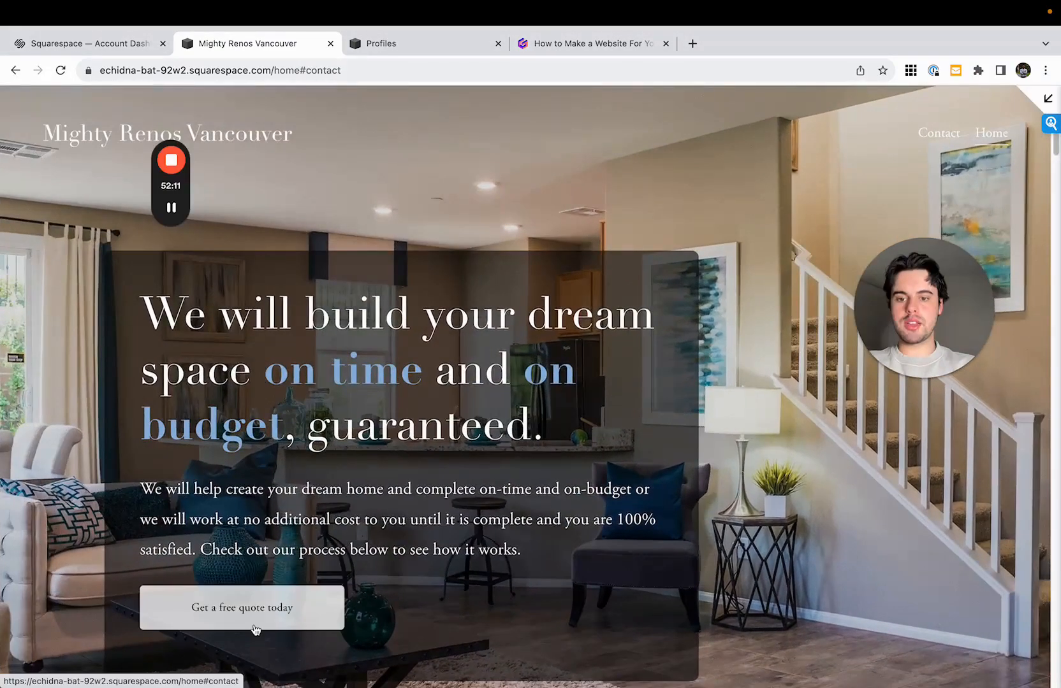
left_click(313, 622)
scroll(775, 554, "down", 2)
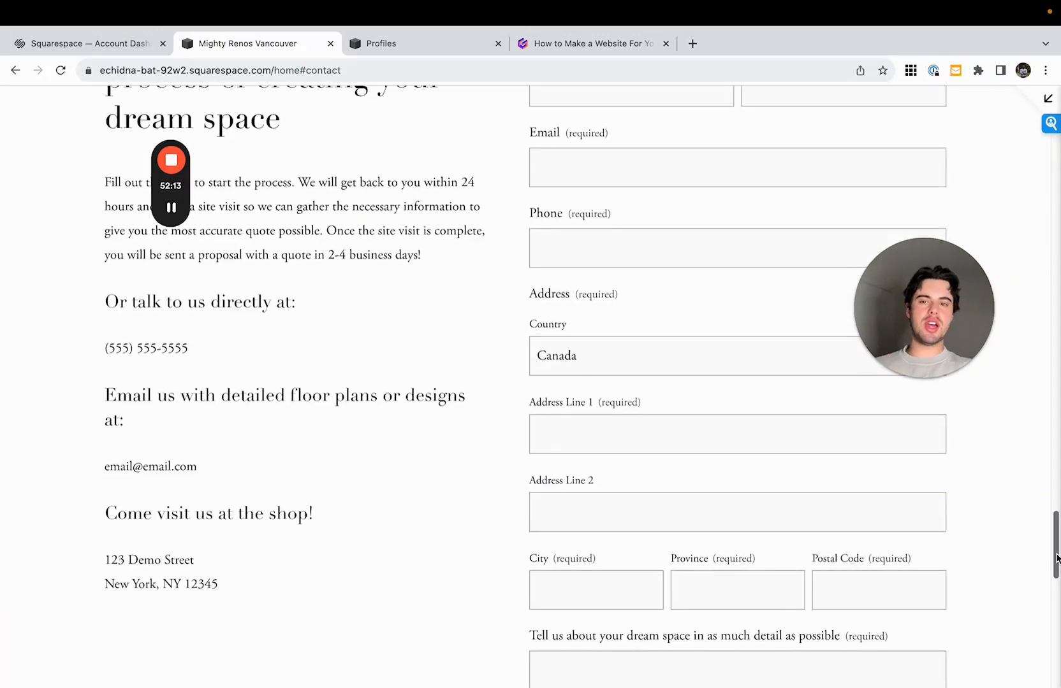
scroll(775, 554, "up", 10)
scroll(493, 270, "up", 10)
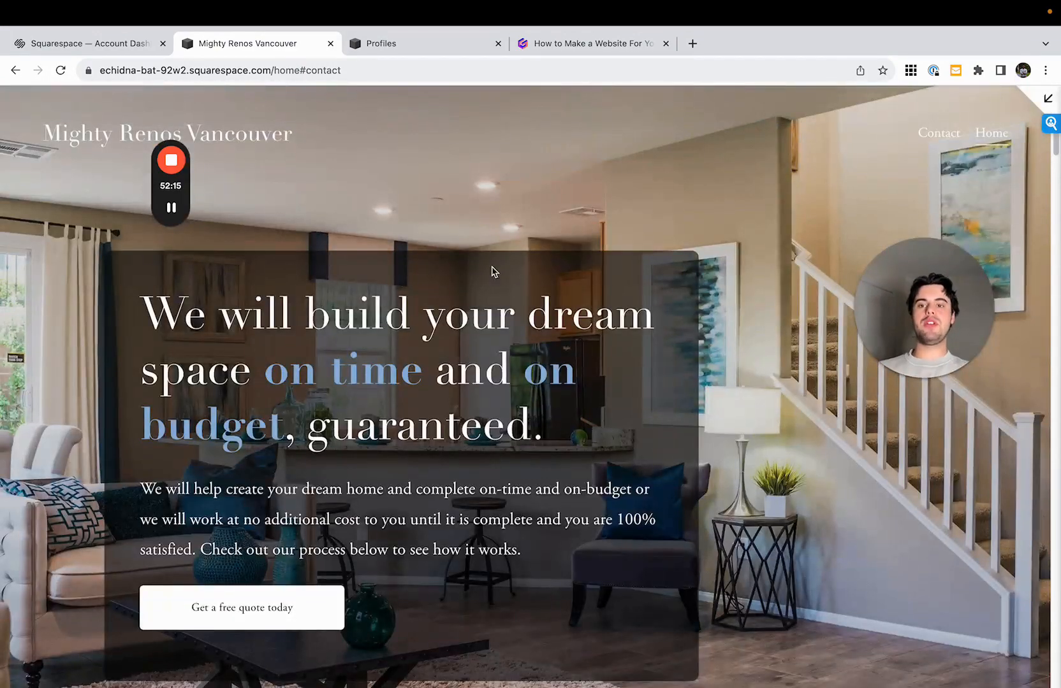
left_click(1053, 97)
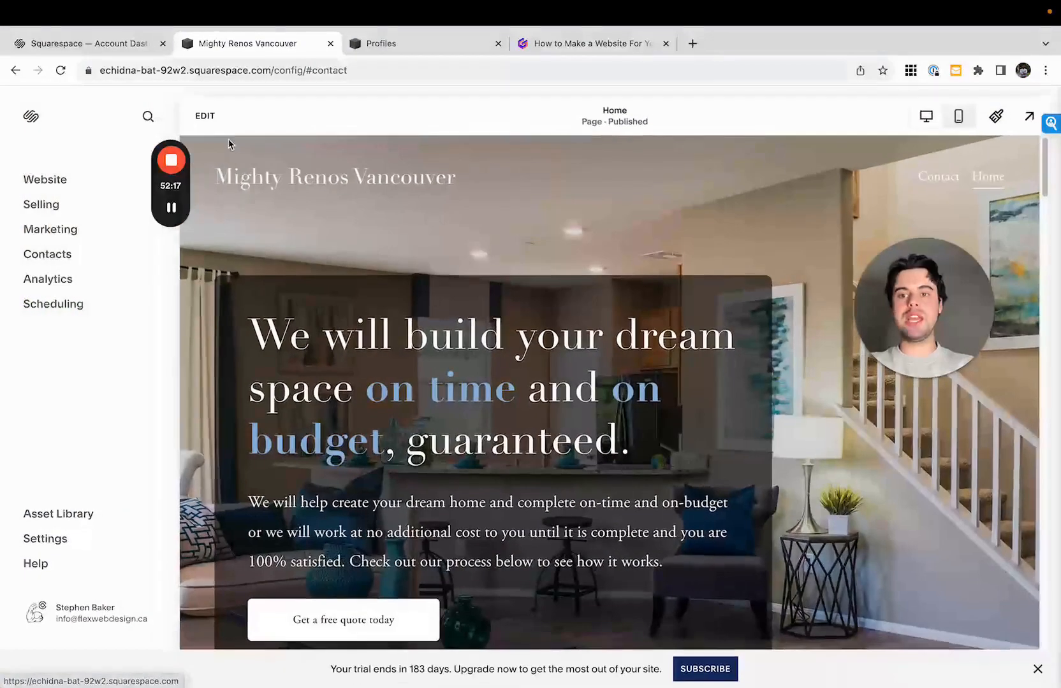
- Link the "Get a free quote today" button in the Home page's Renovation Specialties section to /home#contact
left_click(207, 114)
scroll(398, 350, "down", 15)
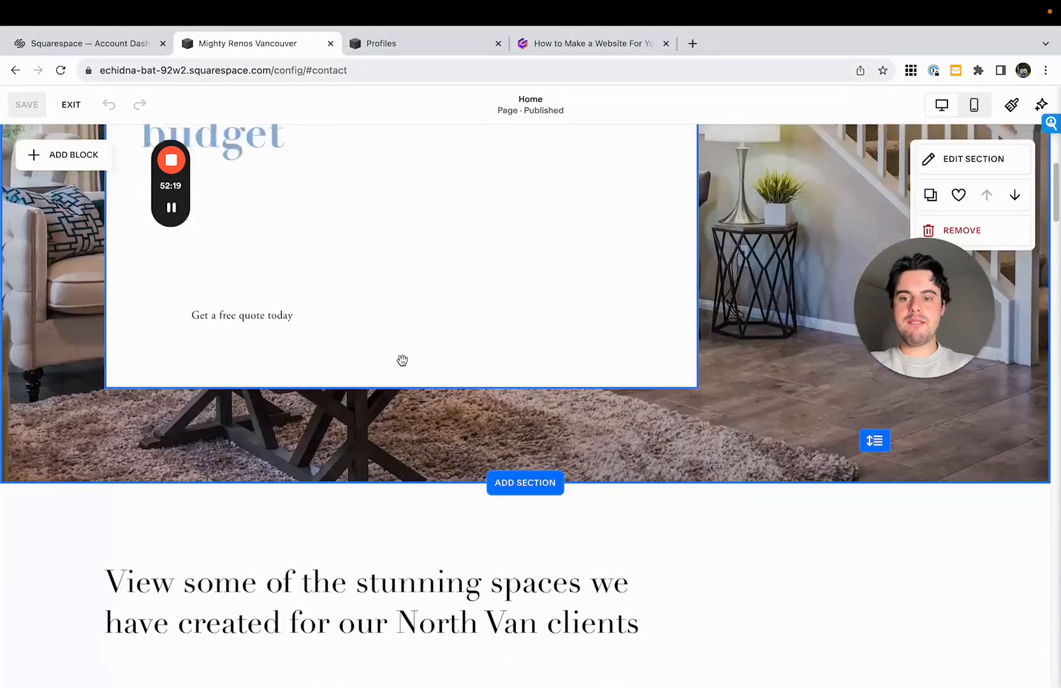
scroll(402, 365, "down", 10)
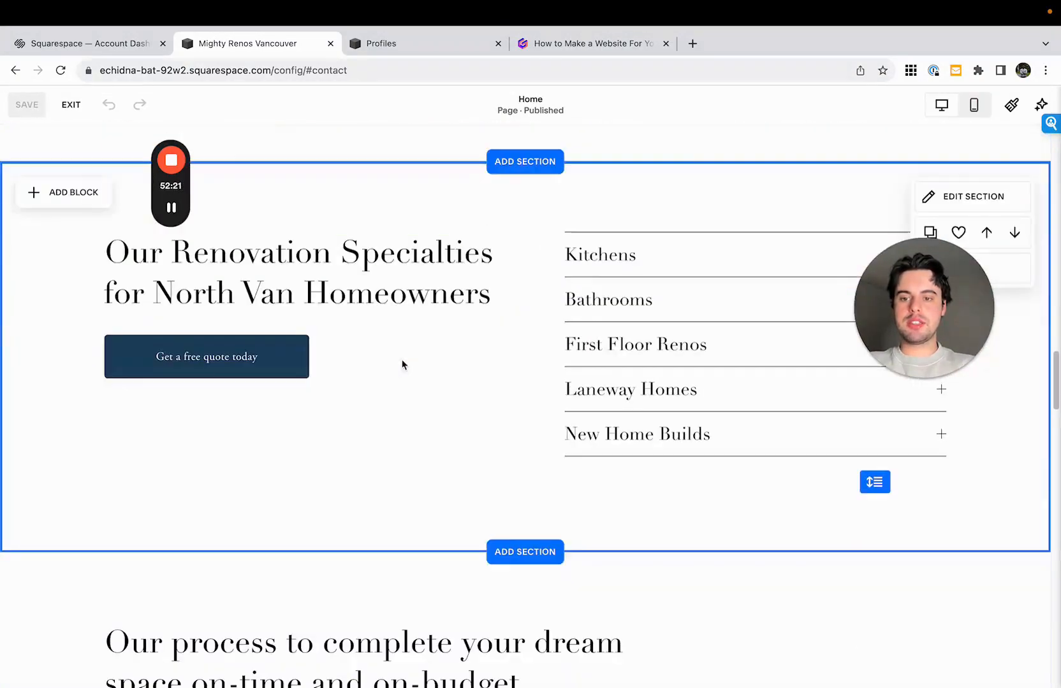
left_click(162, 349)
left_click(120, 305)
left_click(429, 471)
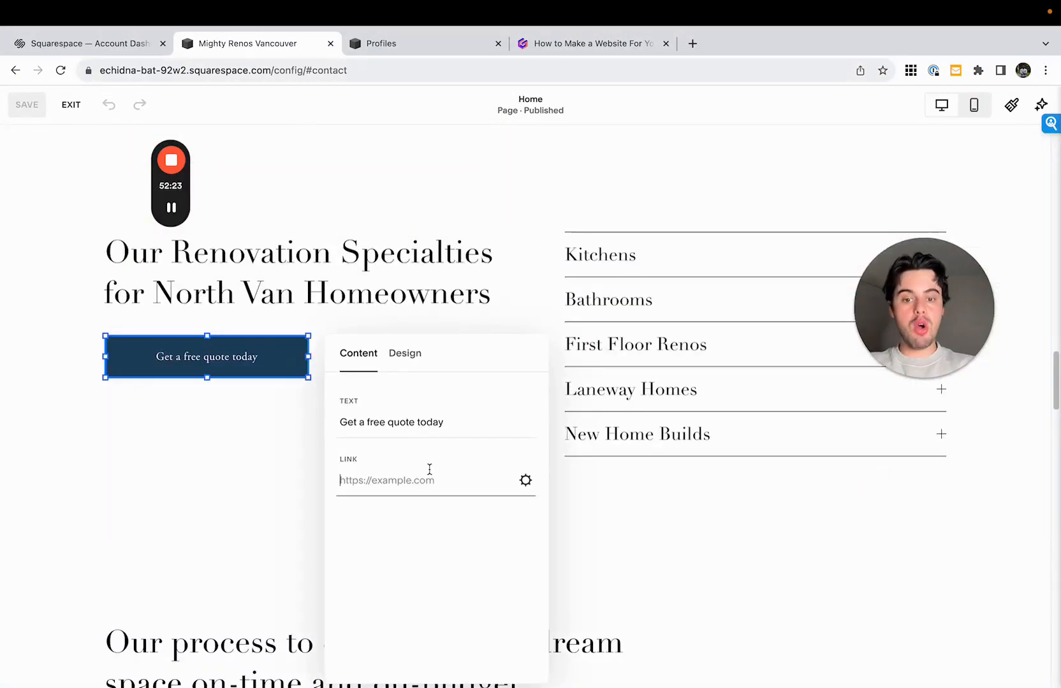
type("/home#contact")
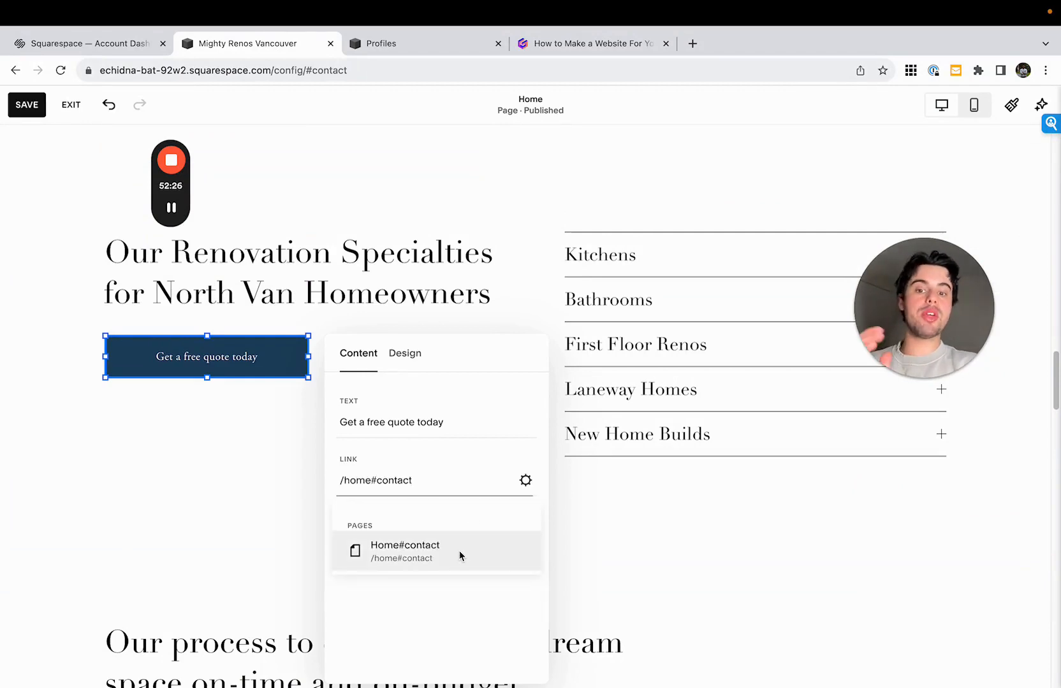
left_click(459, 549)
left_click(597, 508)
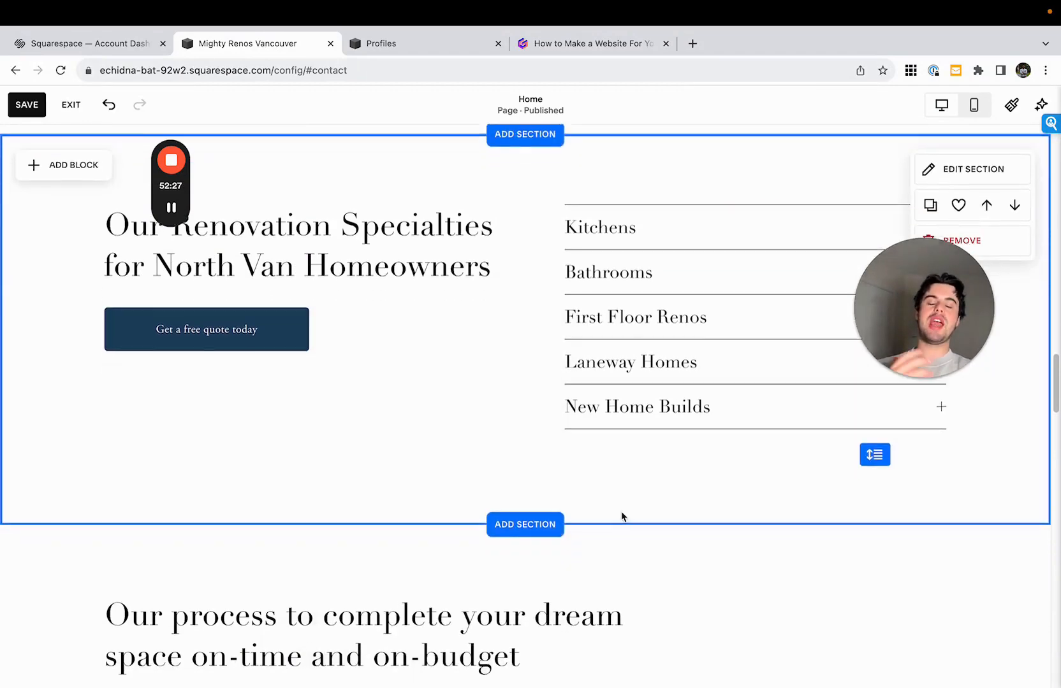
- Link the "Get your free quote now" button below the process steps to /home#contact
scroll(623, 516, "down", 10)
scroll(194, 369, "up", 2)
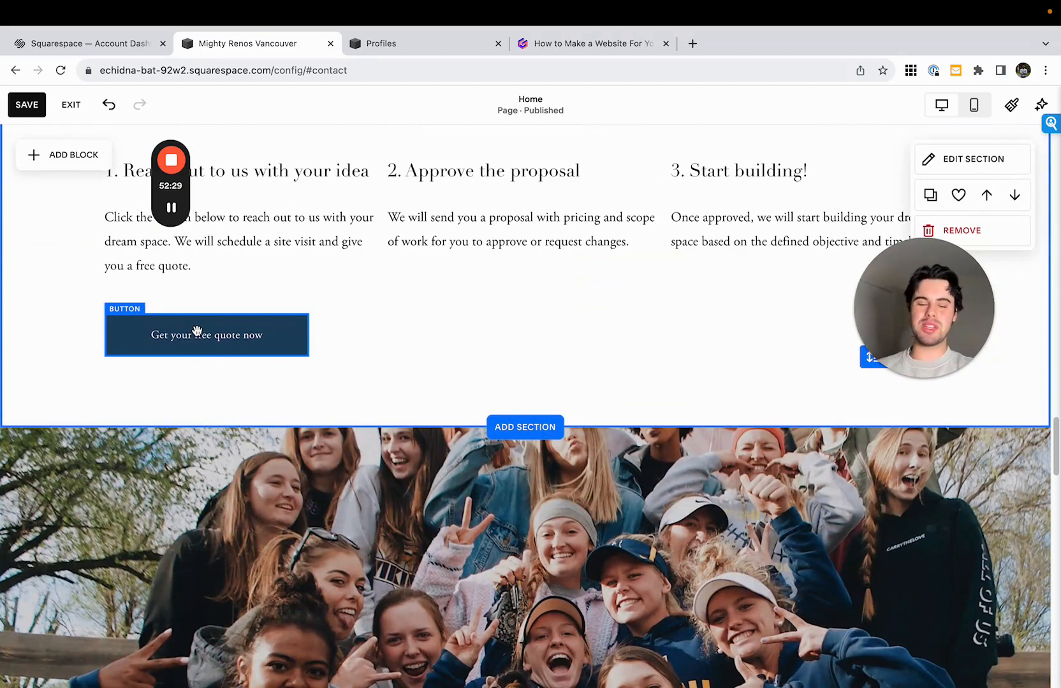
left_click(197, 333)
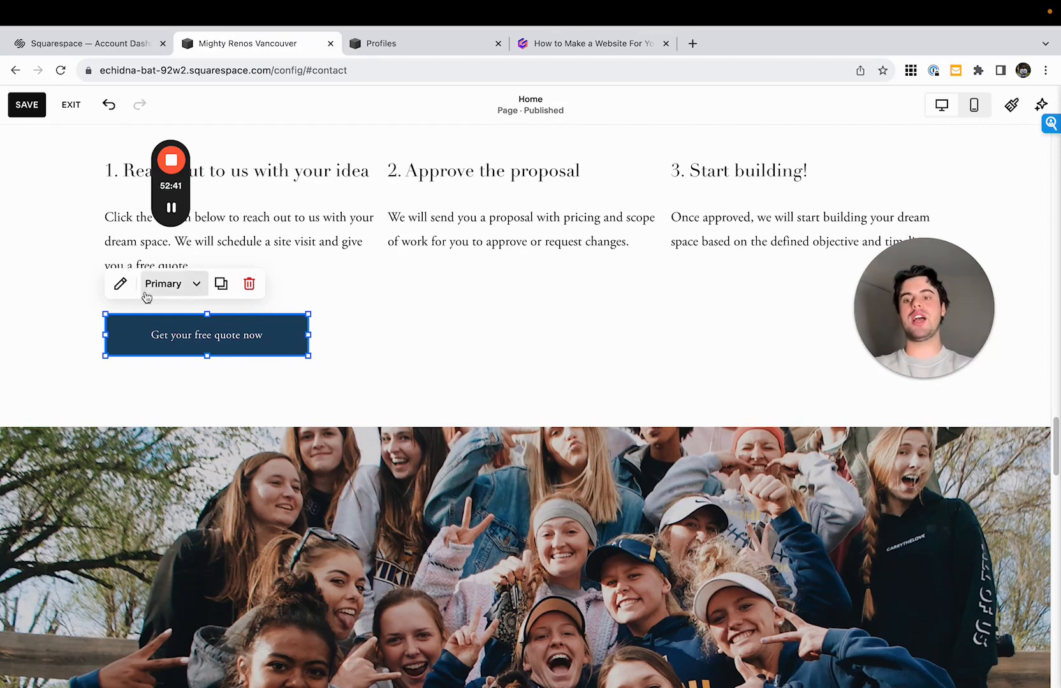
left_click(120, 284)
left_click(406, 448)
type("/h")
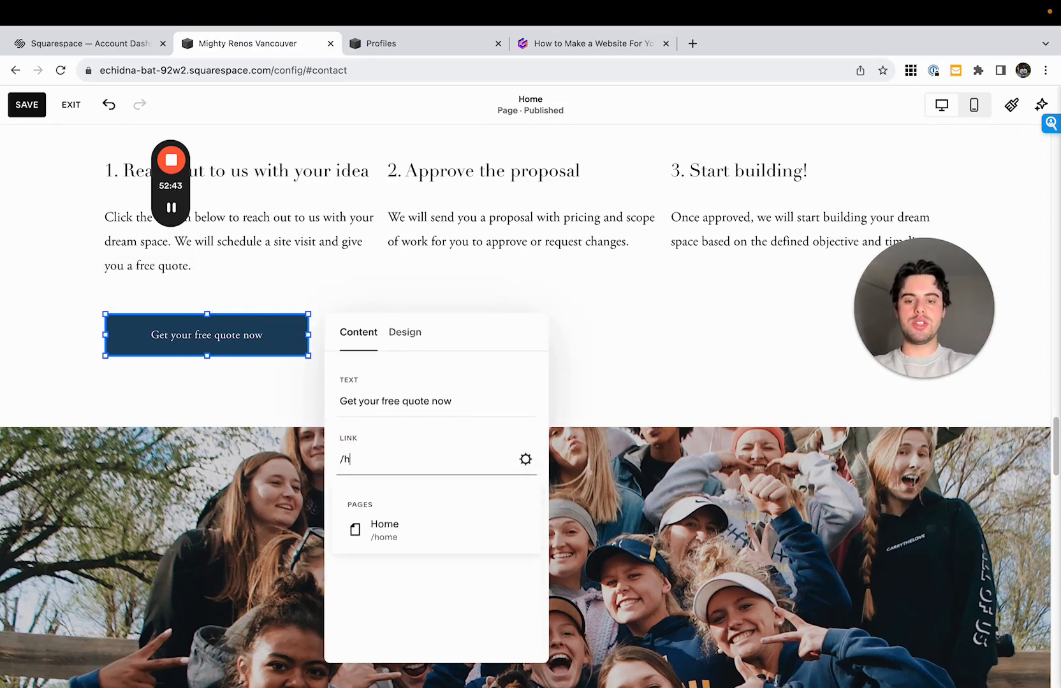
type("ome#")
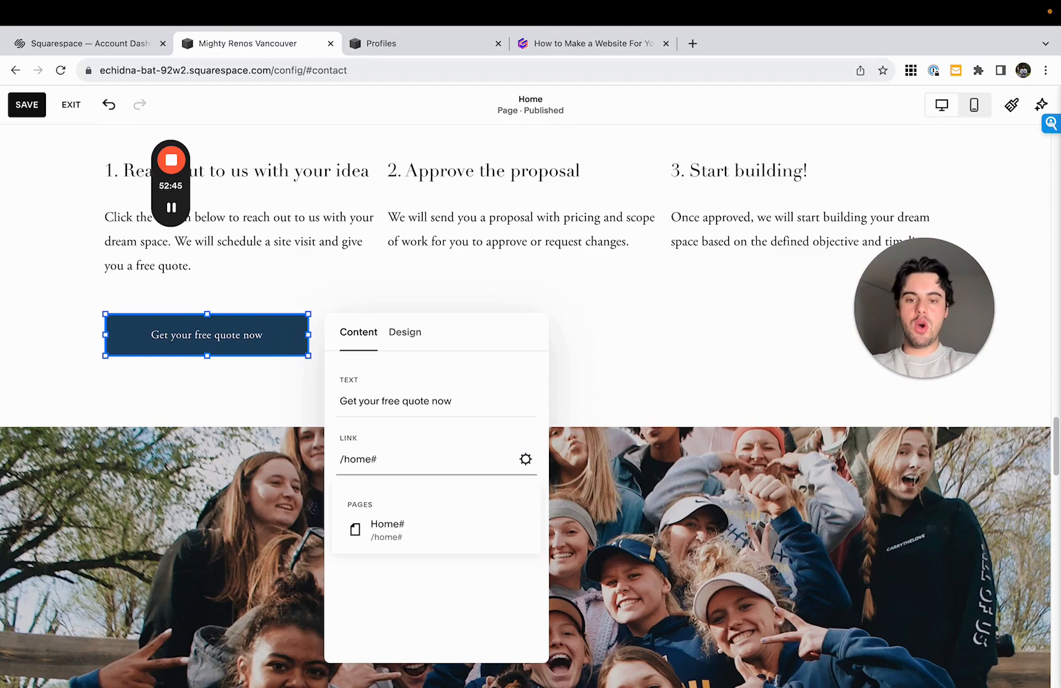
type("contact")
left_click(650, 384)
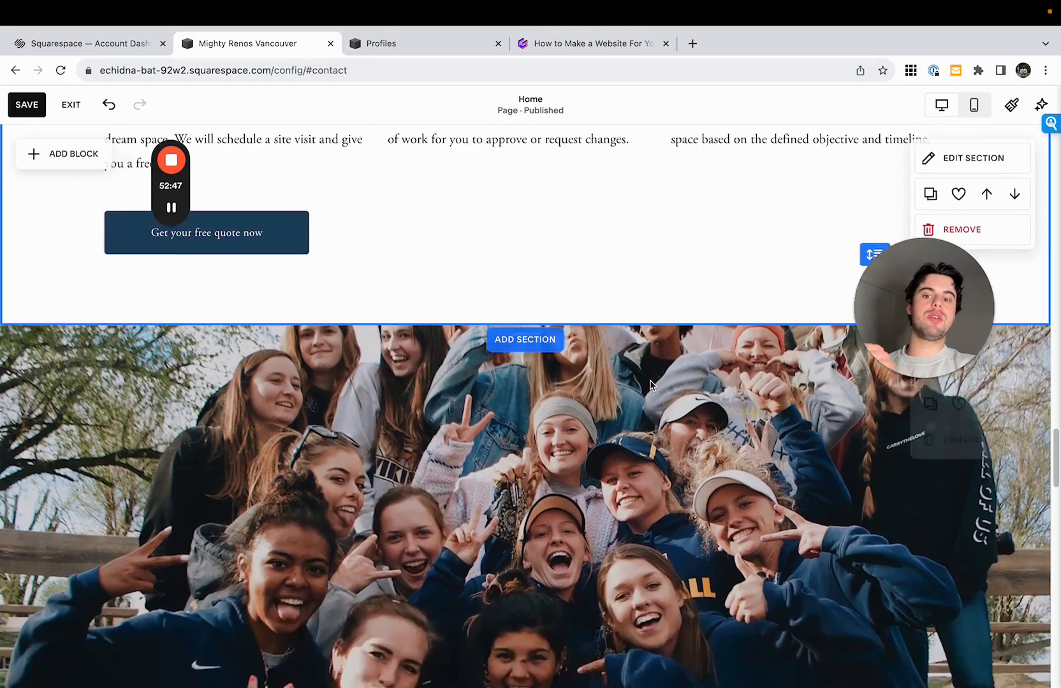
- Check the rest of the Home page down to the contact form, then save the button links and exit editing
scroll(651, 384, "down", 20)
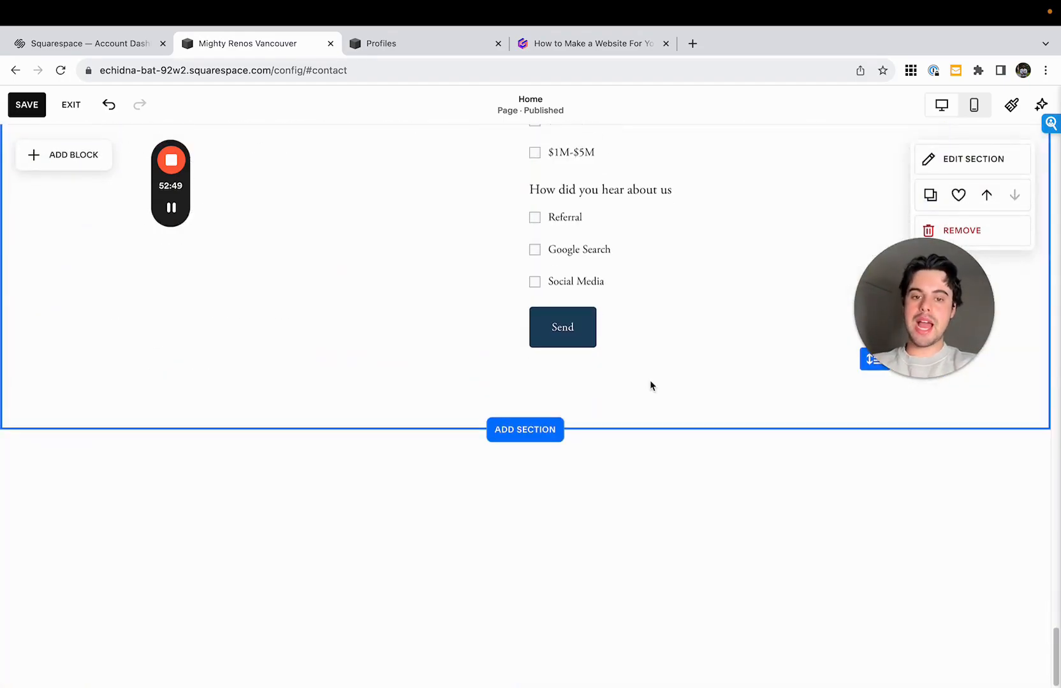
scroll(391, 365, "up", 3)
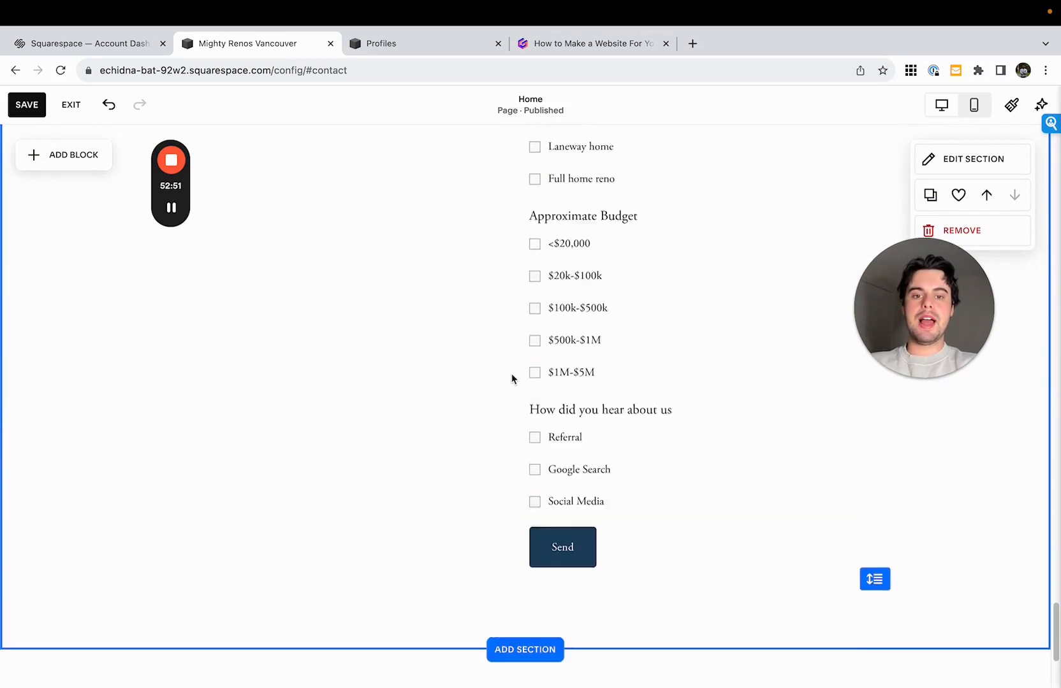
scroll(640, 349, "up", 4)
left_click(23, 107)
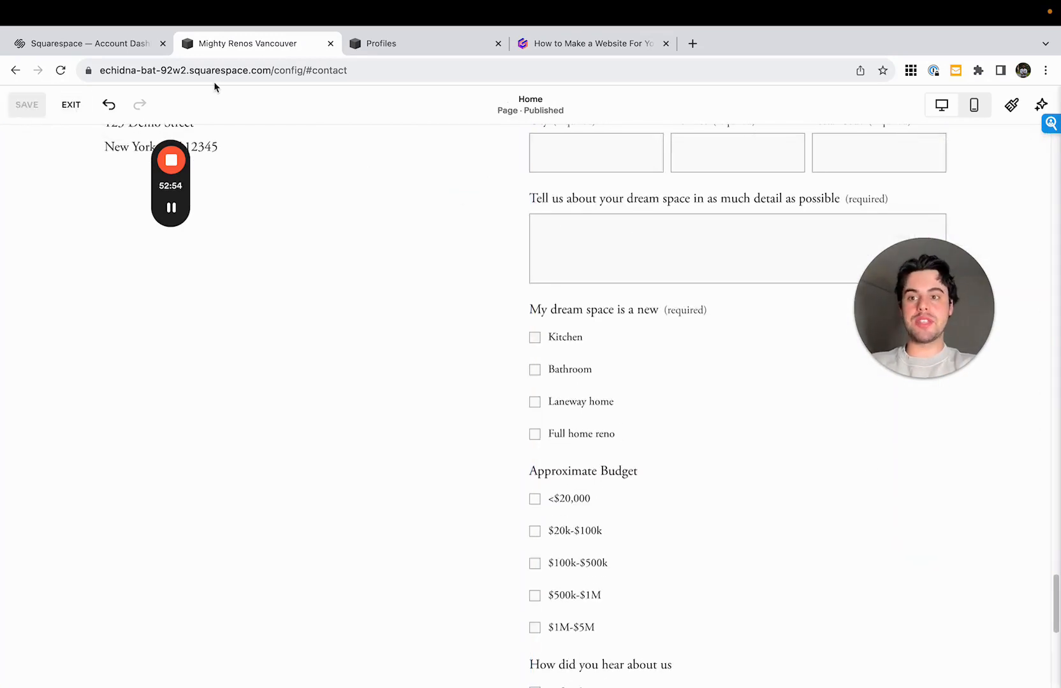
left_click(70, 105)
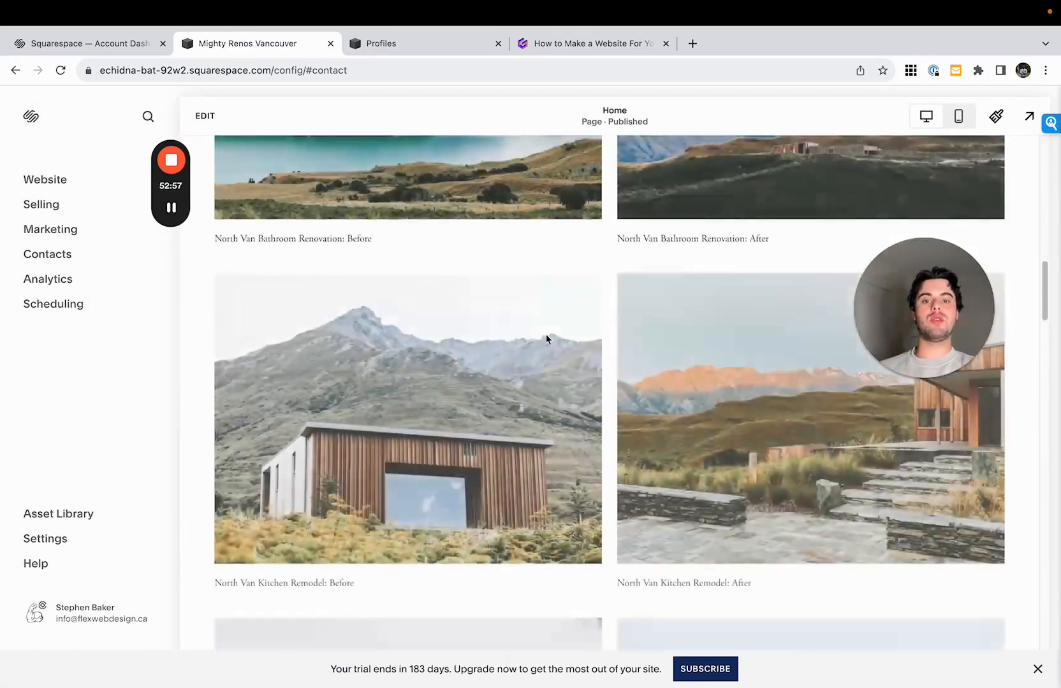
- Move the group photo section above the "Our process" section on the Home page and save the page
scroll(586, 368, "up", 4)
scroll(612, 283, "up", 1)
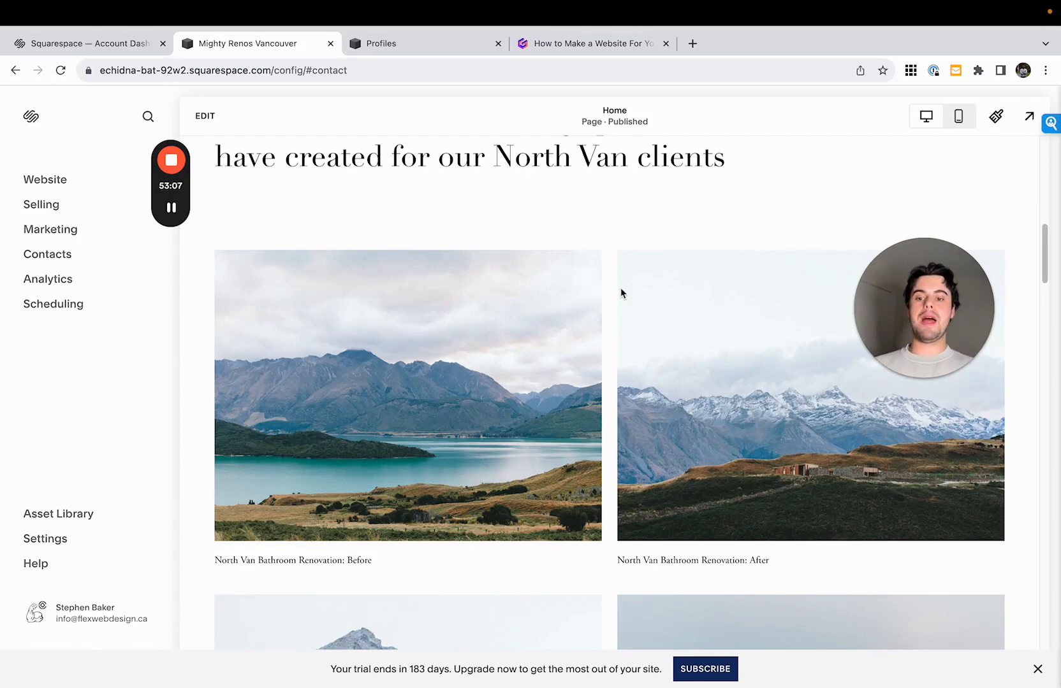
scroll(621, 293, "down", 15)
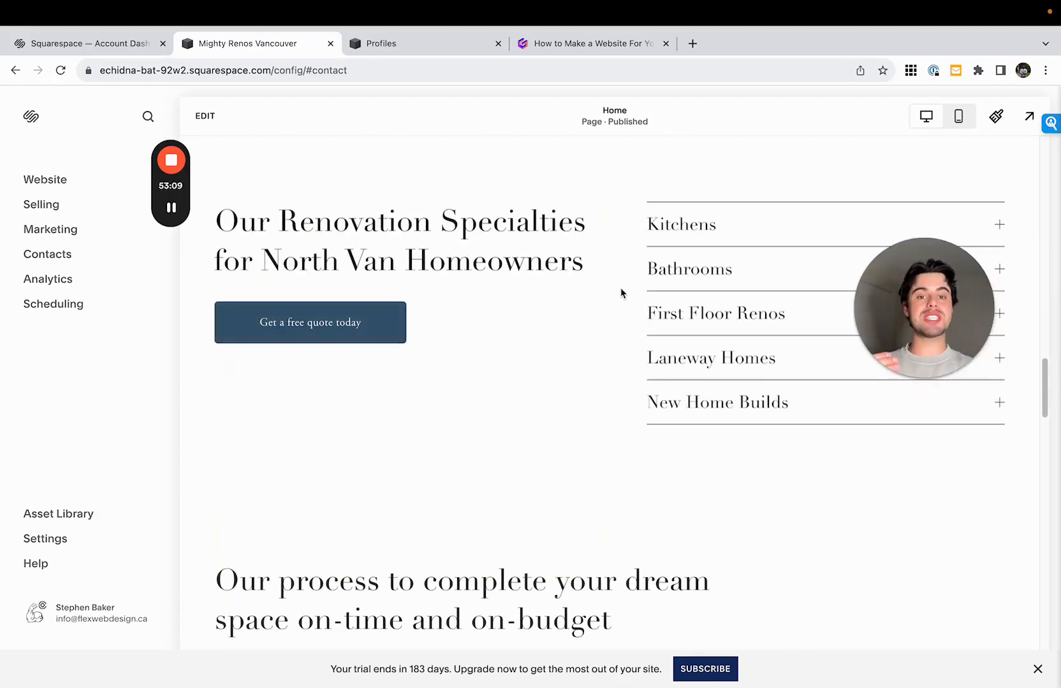
left_click(208, 115)
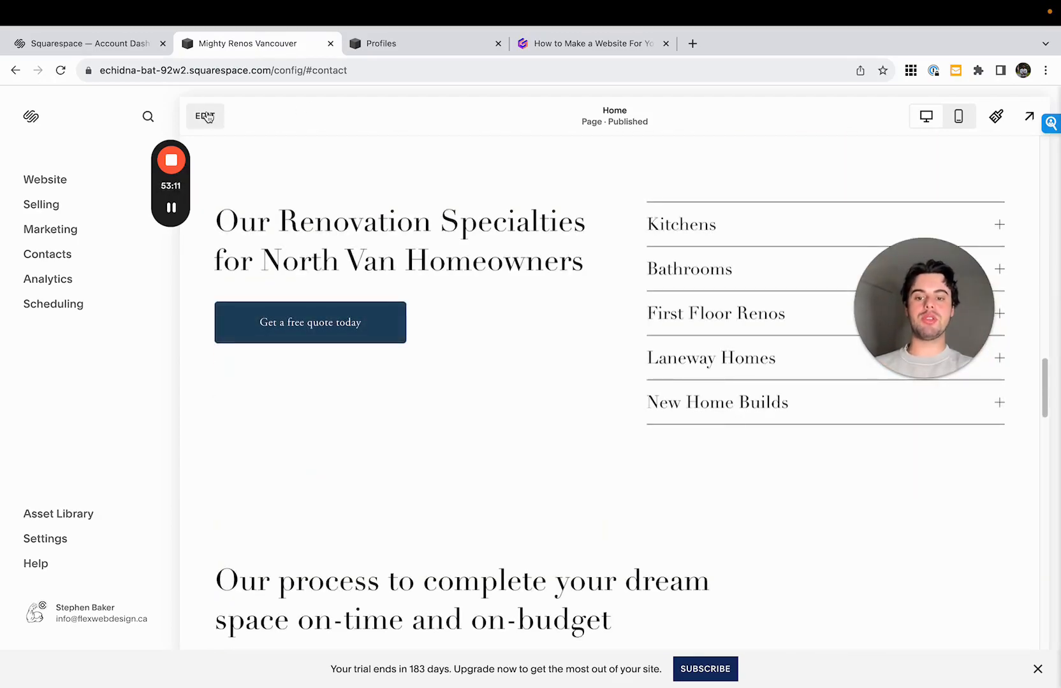
scroll(483, 360, "down", 11)
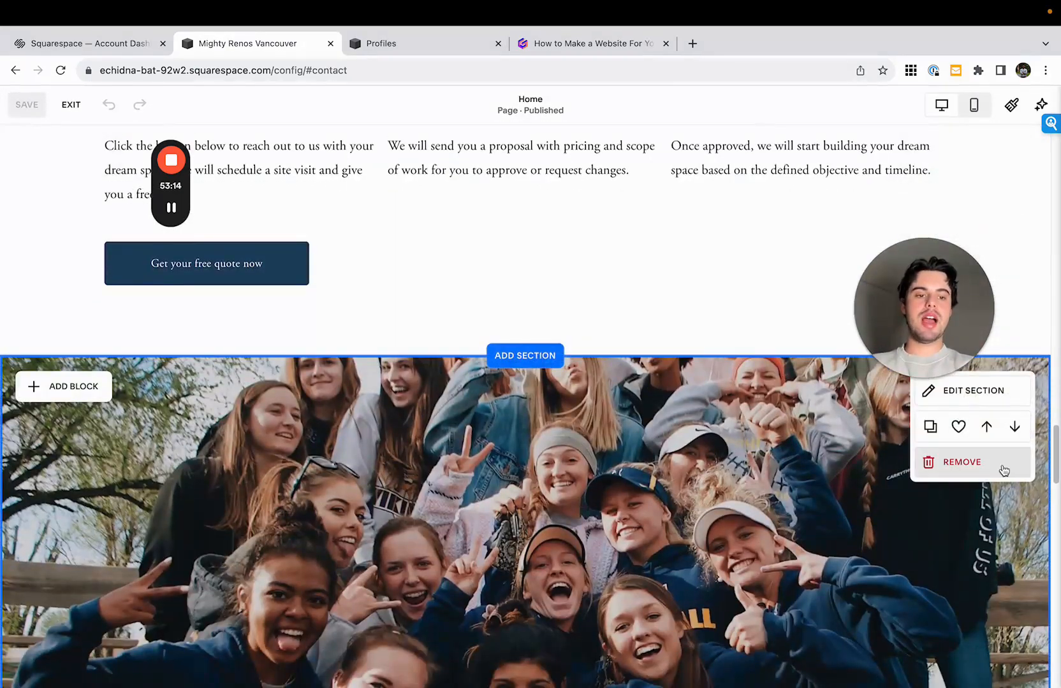
left_click(986, 427)
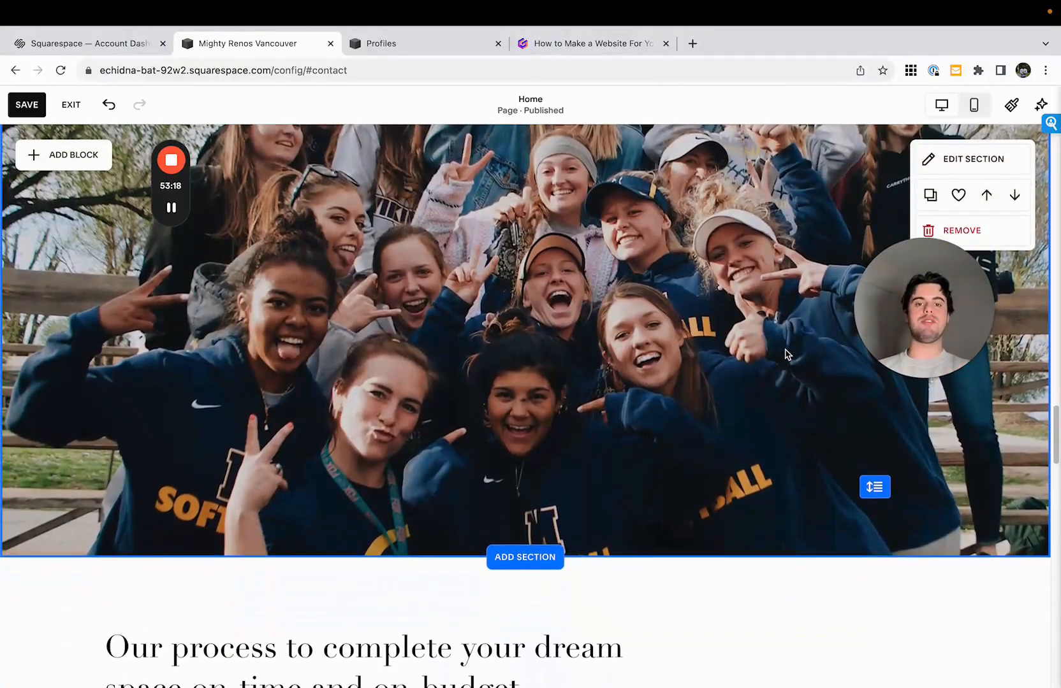
left_click(26, 104)
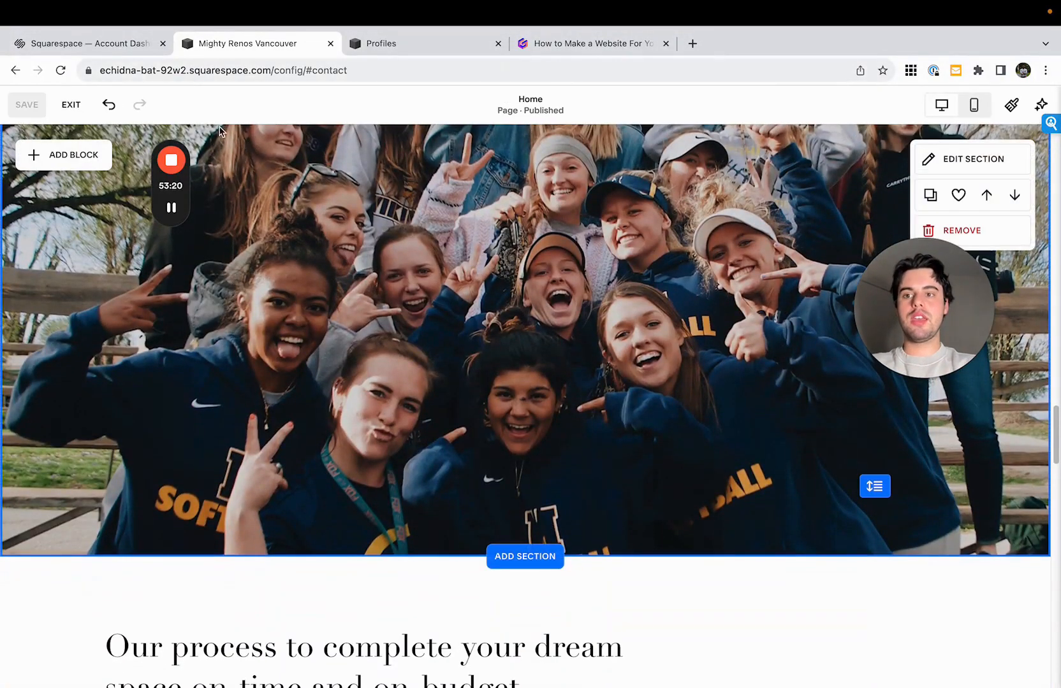
left_click(70, 104)
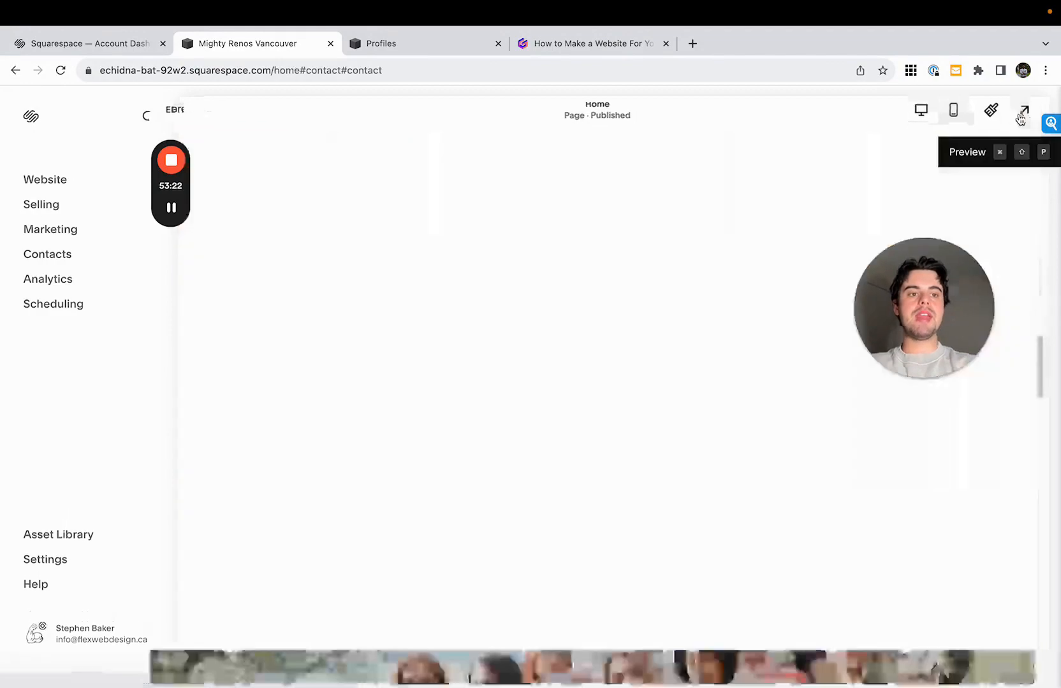
- Preview the site full screen and review the Home page from the hero down to the Renovation Specialties section
left_click(1020, 115)
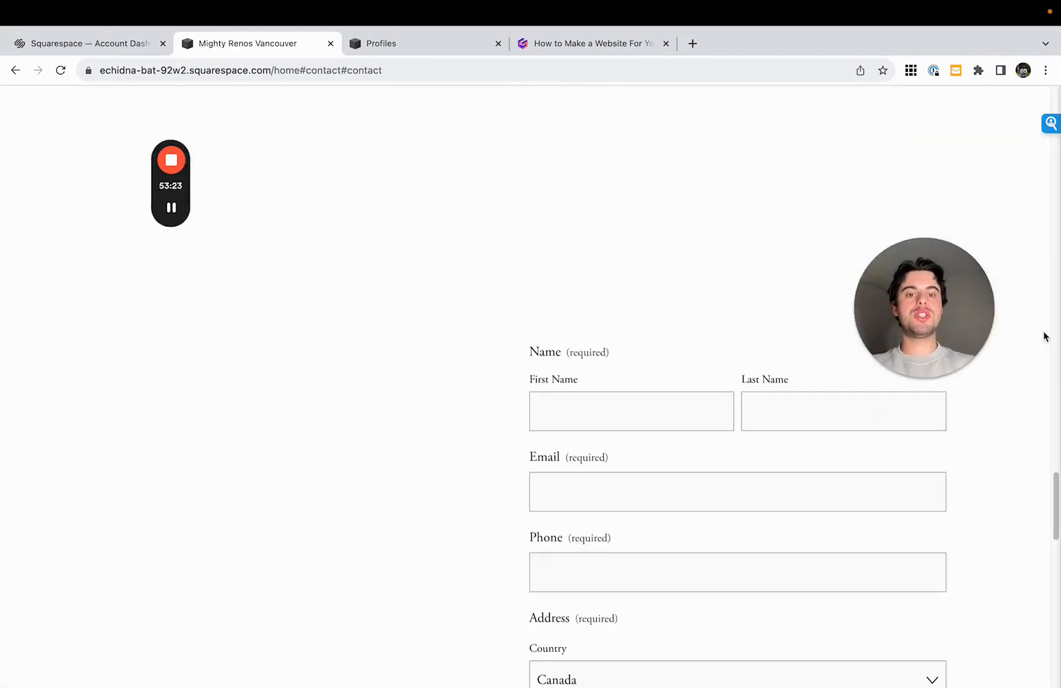
scroll(638, 382, "up", 15)
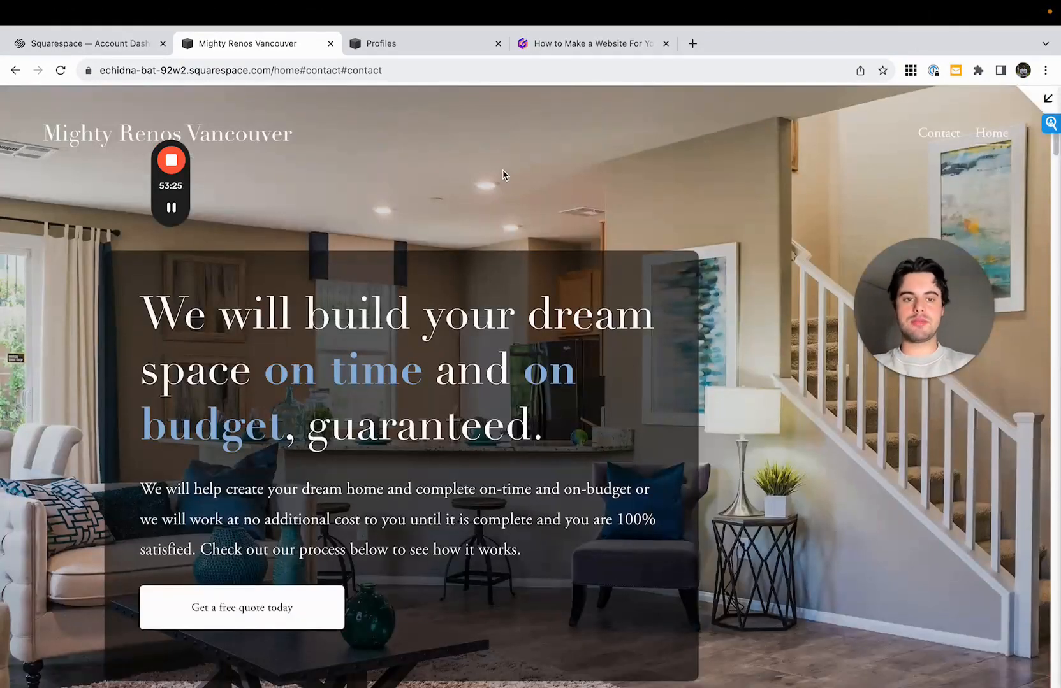
left_click_drag(931, 280, 912, 92)
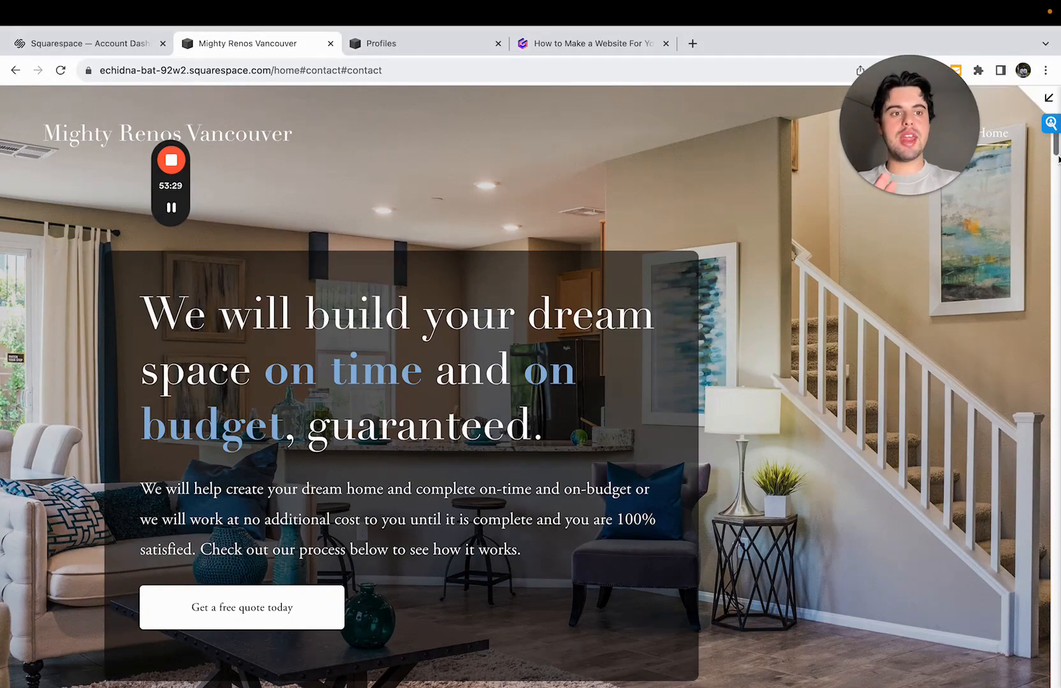
left_click_drag(1056, 152, 1054, 352)
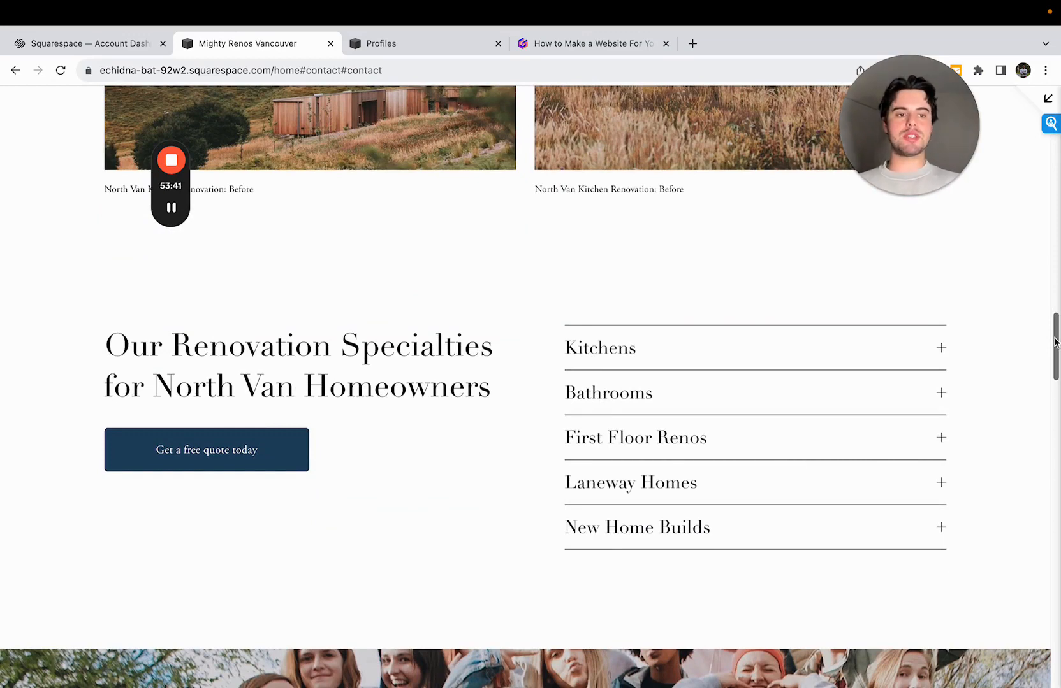
- Review the rest of the previewed Home page below the Renovation Specialties section
left_click_drag(1056, 342, 1057, 456)
left_click_drag(1055, 473, 1051, 561)
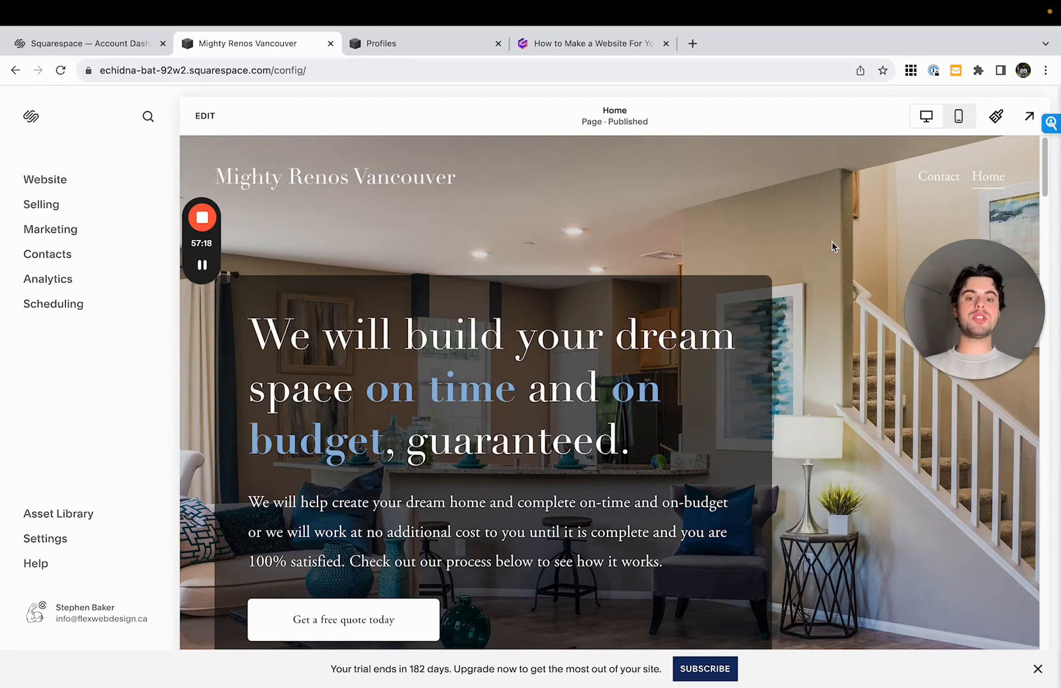
- Switch the Home page to mobile view, start editing it, and check its layout from the hero down to the contact section
left_click(958, 119)
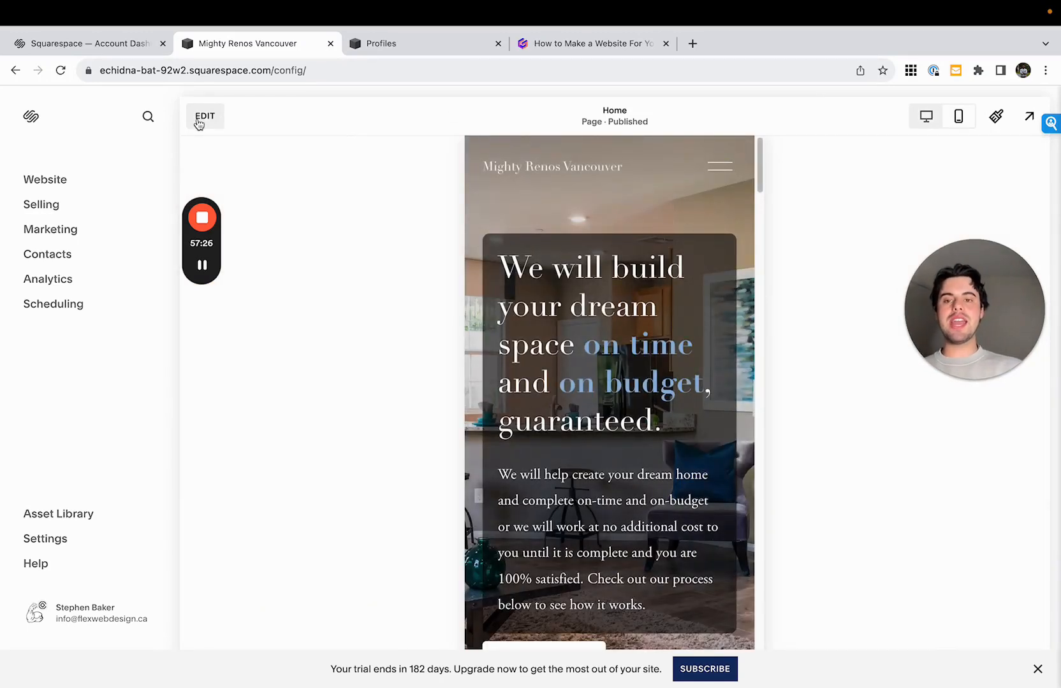
left_click(203, 118)
scroll(678, 167, "down", 2)
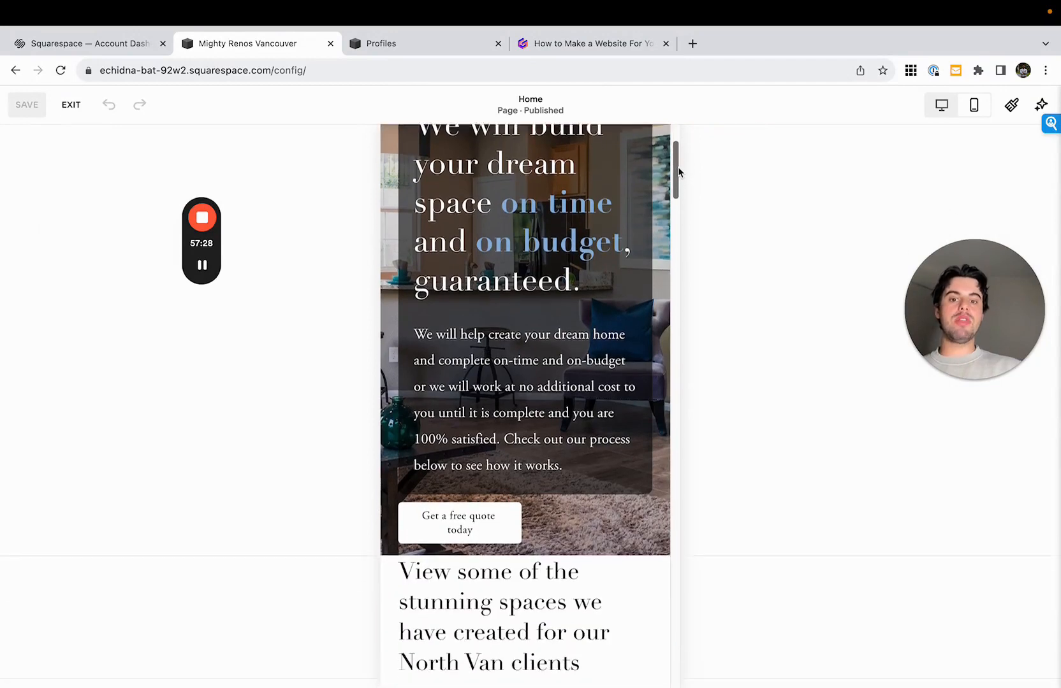
left_click_drag(678, 172, 687, 256)
left_click_drag(665, 308, 688, 412)
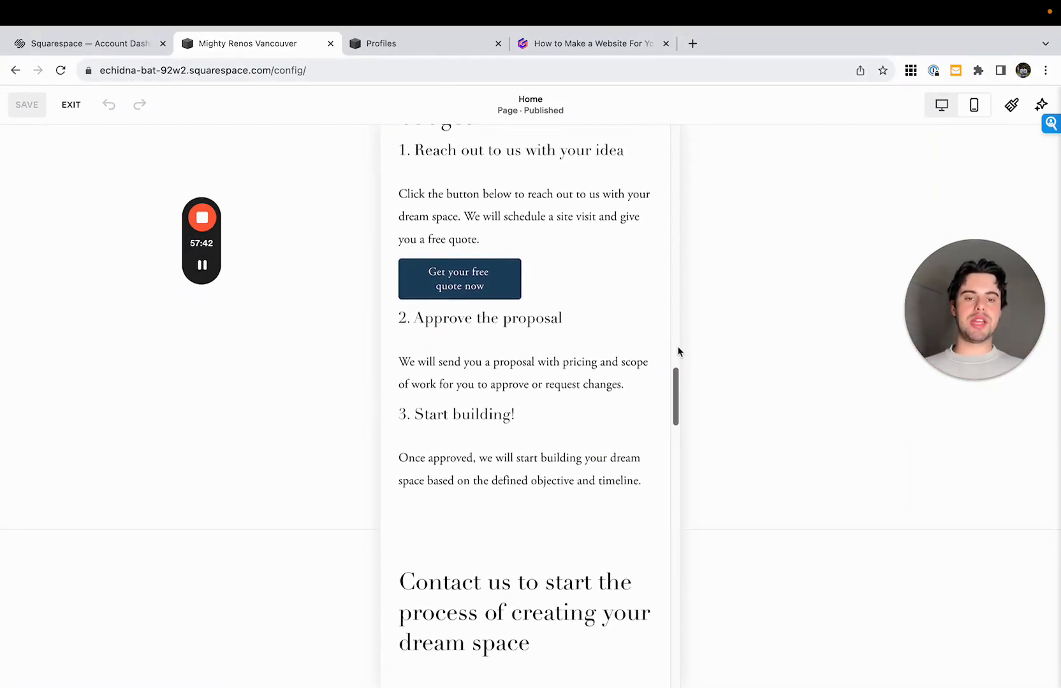
left_click_drag(678, 370, 715, 133)
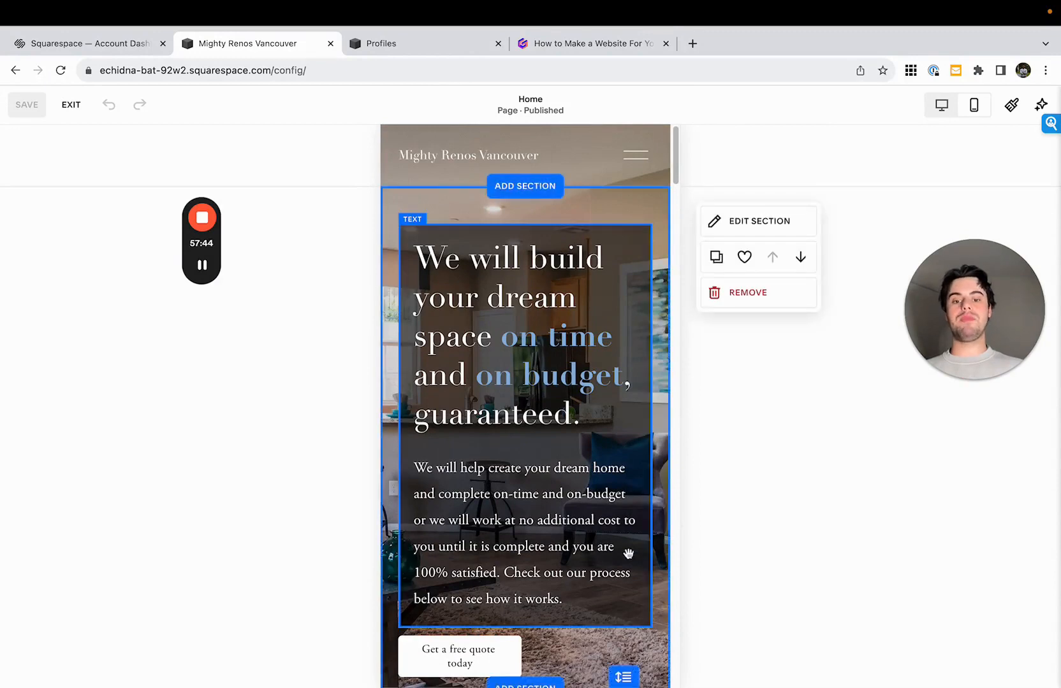
- In the mobile layout, lengthen the hero section and extend its dark text block downward
scroll(627, 554, "down", 3)
left_click_drag(624, 501, 644, 623)
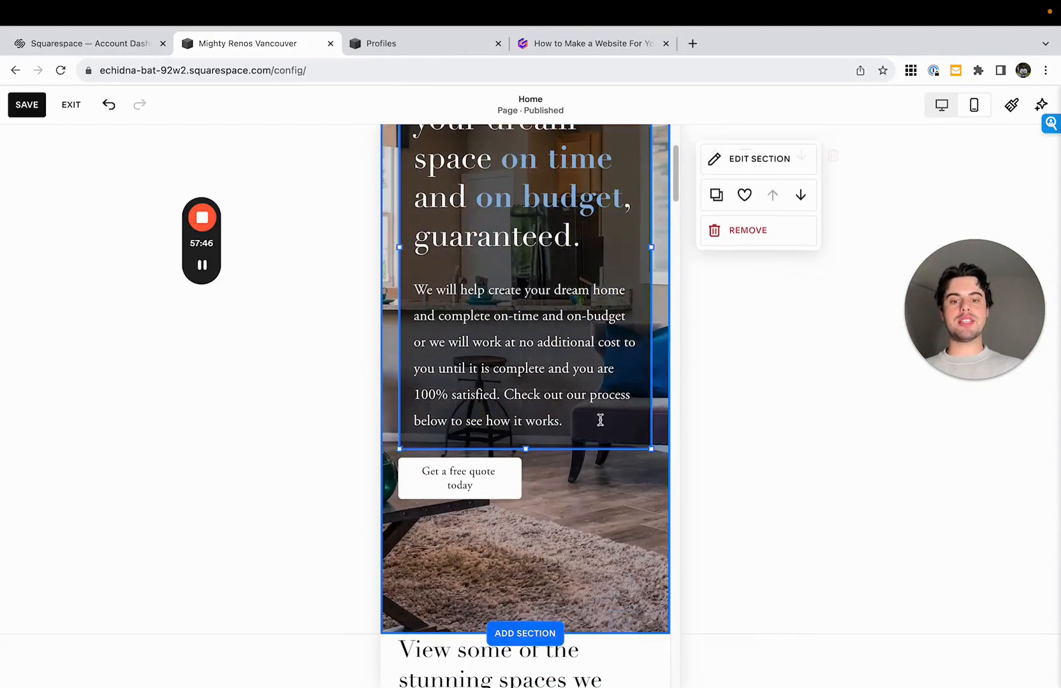
left_click_drag(524, 450, 584, 489)
- Reposition the "Get a free quote today" button within the mobile hero text block and shorten the hero section
left_click(433, 497)
left_click_drag(471, 483, 562, 504)
left_click(602, 486)
scroll(623, 624, "down", 1)
left_click_drag(623, 647, 622, 512)
- Move the mobile "Get your free quote now" button below the process steps and space the three steps' text blocks evenly
left_click_drag(677, 173, 677, 408)
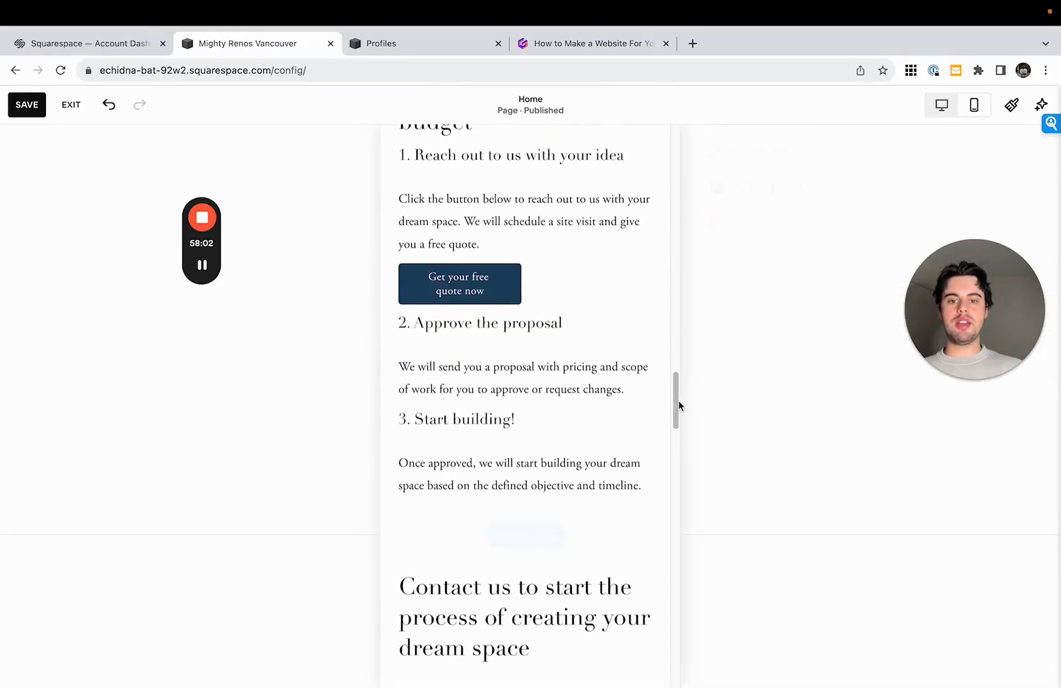
left_click_drag(451, 280, 519, 548)
left_click(536, 274)
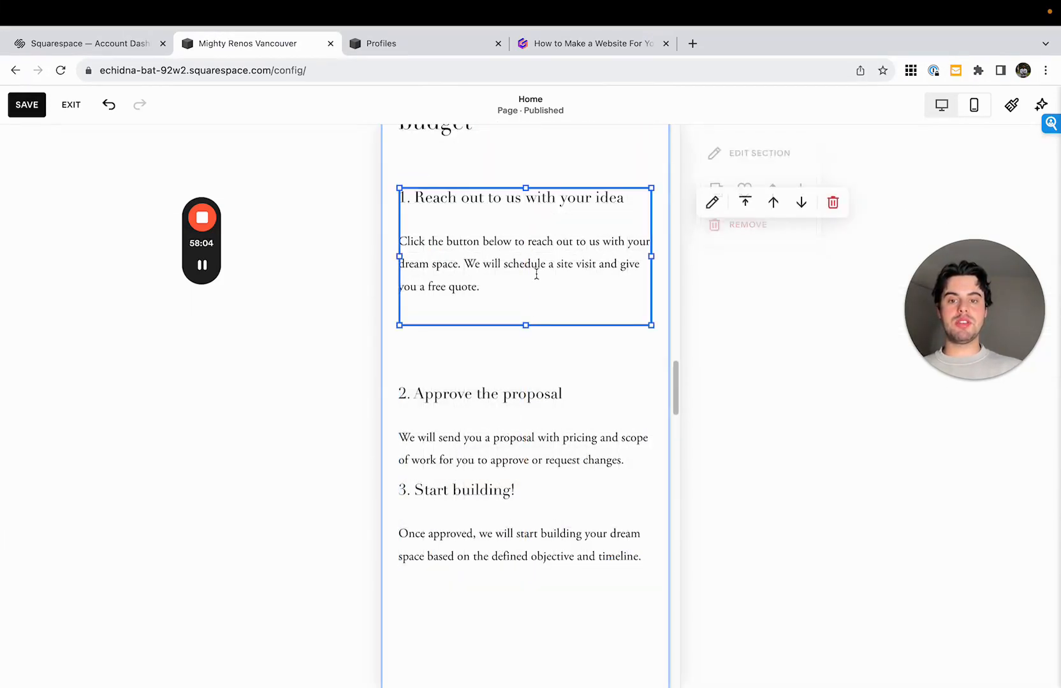
scroll(533, 336, "up", 1)
left_click_drag(534, 336, 531, 331)
left_click(547, 204)
left_click_drag(526, 212, 525, 194)
left_click_drag(529, 253, 528, 232)
left_click_drag(545, 434, 547, 394)
left_click_drag(551, 577, 553, 504)
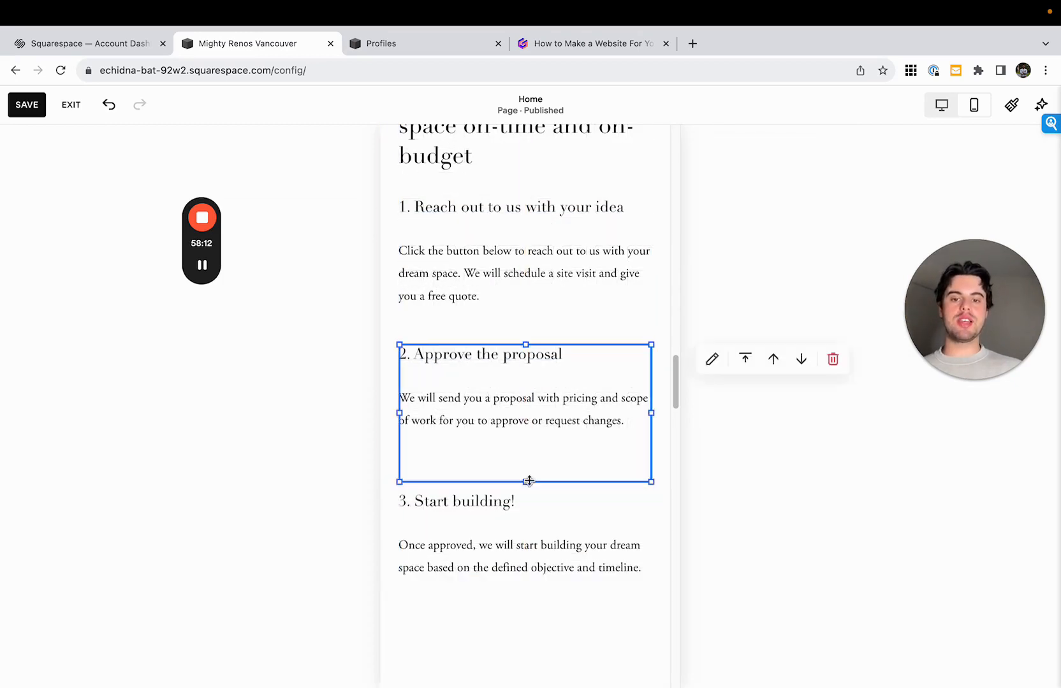
left_click(538, 503)
- Widen the "Get your free quote now" button to fit one line and place it centred just below "3. Start building!"
scroll(563, 599, "down", 3)
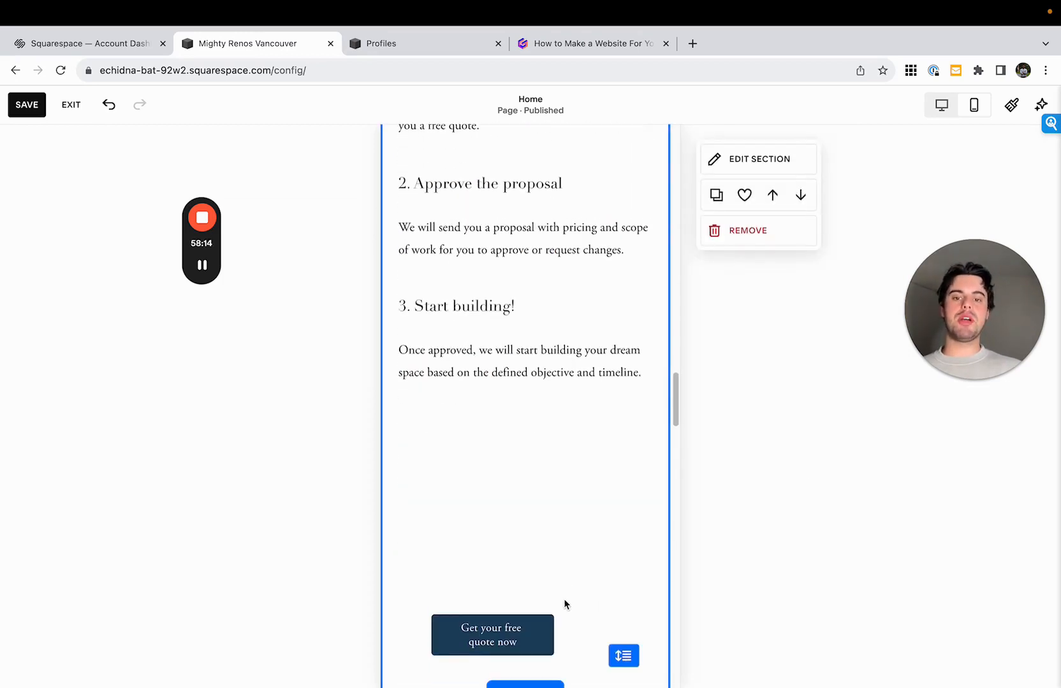
left_click_drag(529, 635, 619, 463)
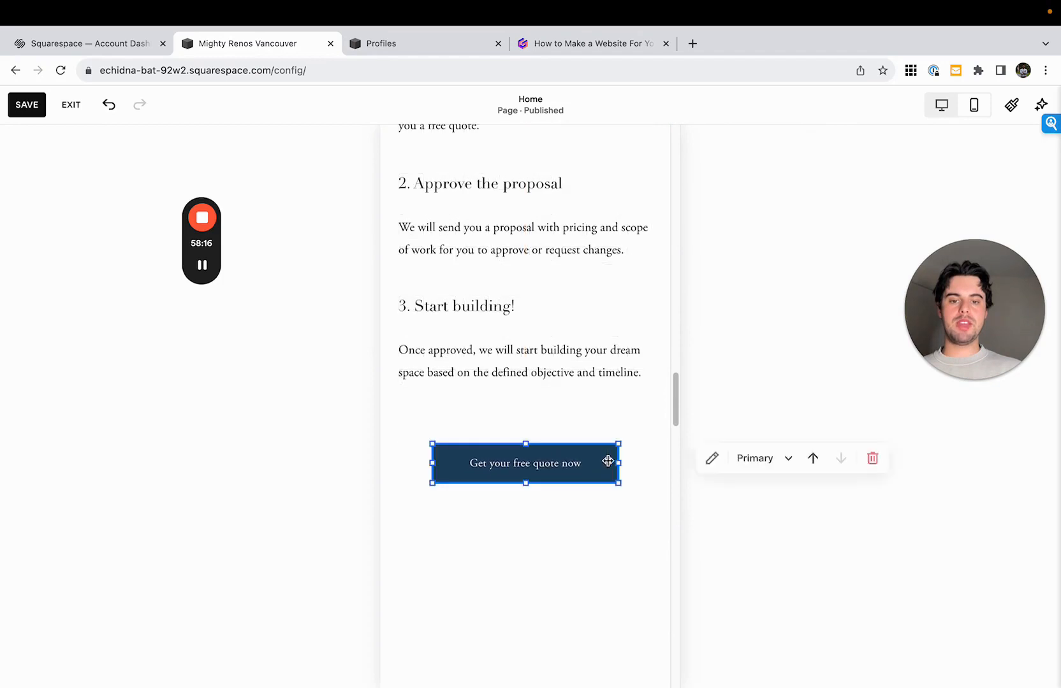
left_click_drag(542, 466, 542, 442)
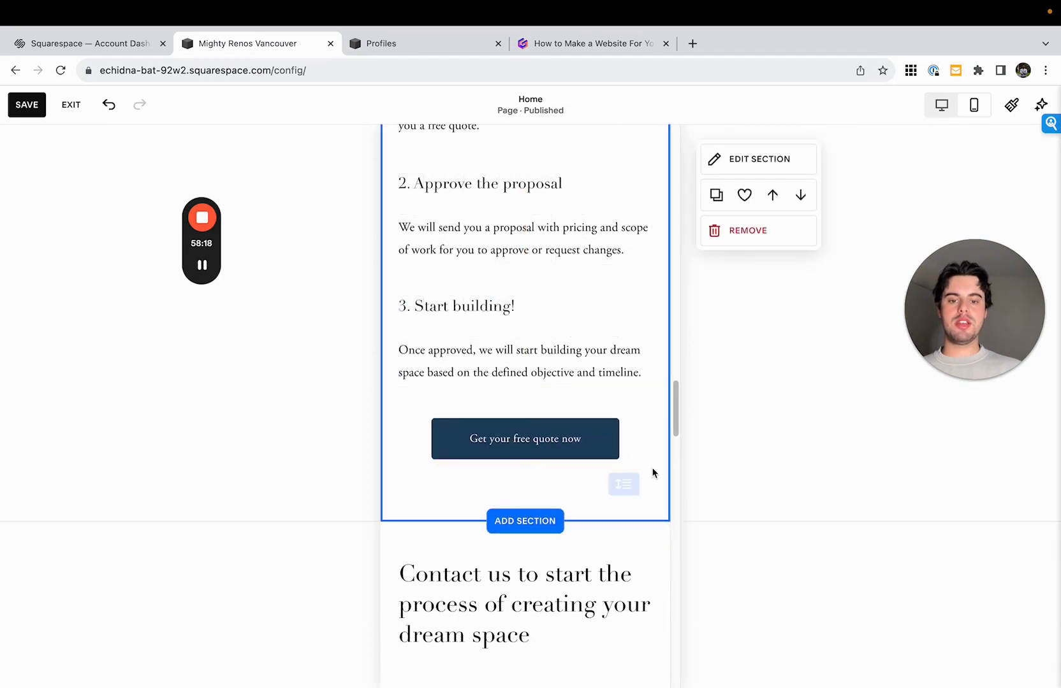
- Close the gap in the mobile contact section by moving the contact details text directly under its heading
left_click_drag(675, 428, 675, 527)
scroll(628, 494, "up", 3)
scroll(626, 493, "up", 5)
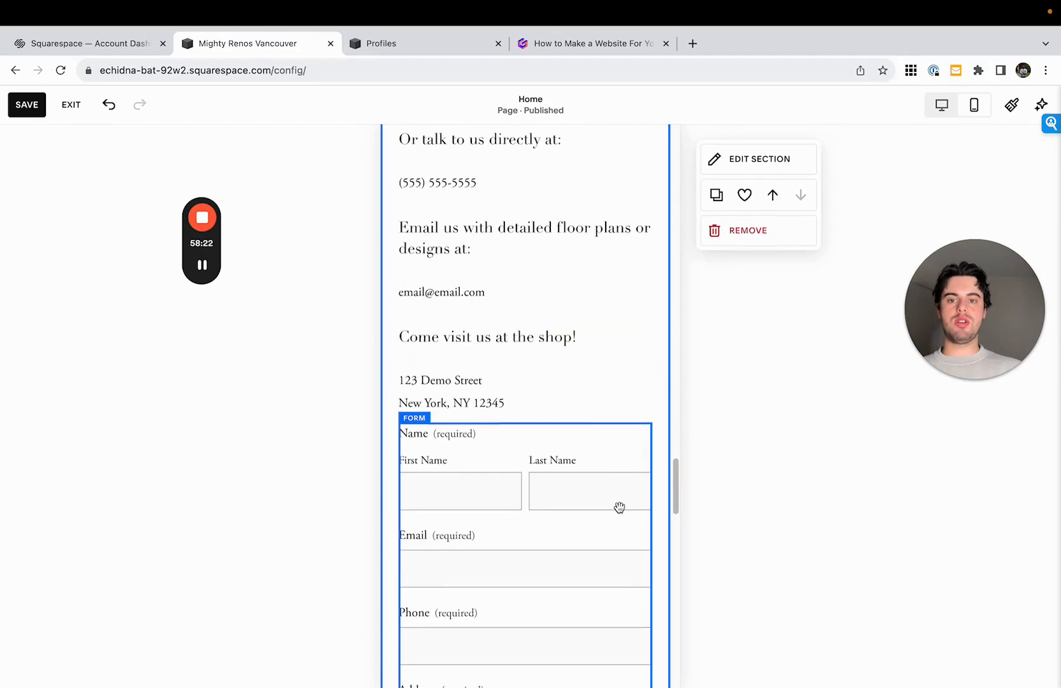
left_click_drag(677, 459, 676, 433)
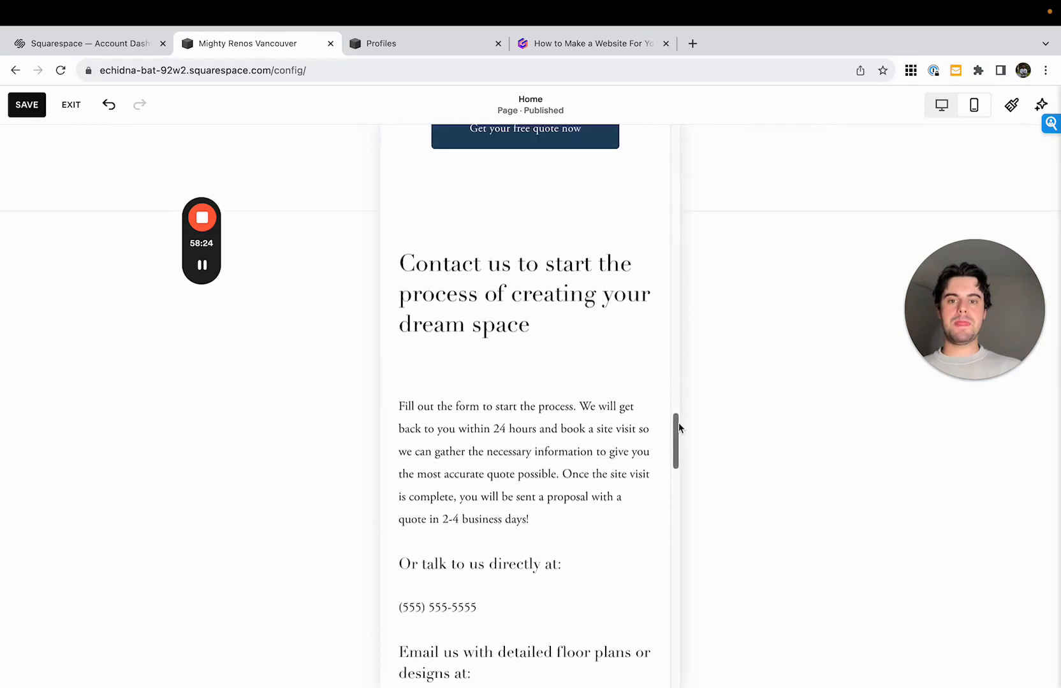
left_click(553, 330)
left_click_drag(542, 404, 591, 357)
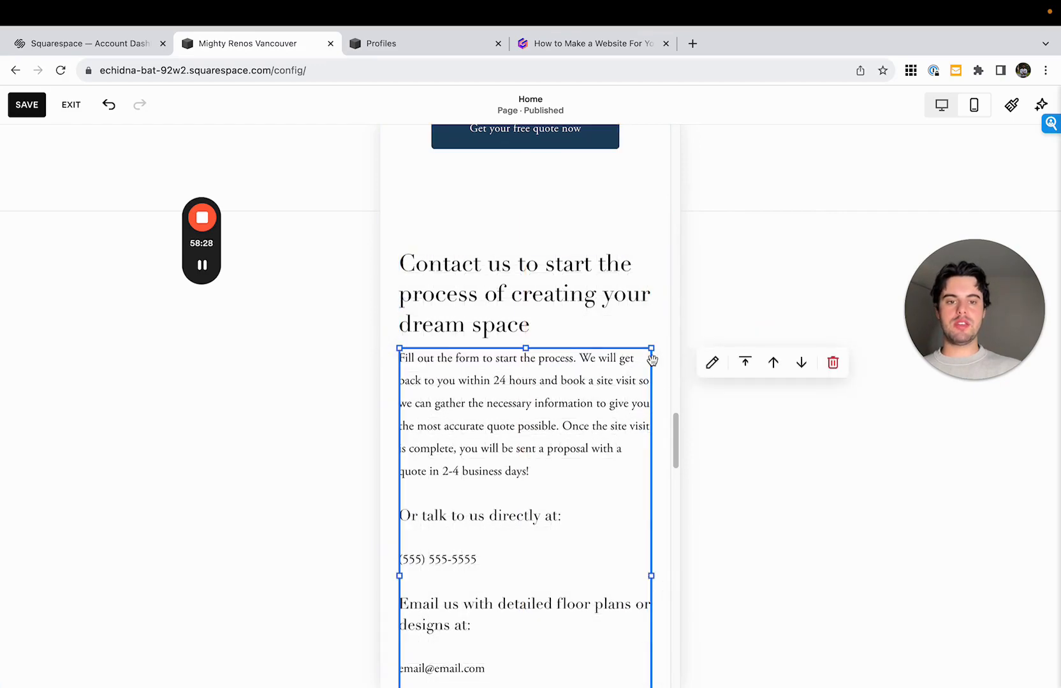
- Try moving the Hours block lower in the mobile site footer, and undo the move
left_click_drag(676, 410, 677, 634)
left_click(591, 456)
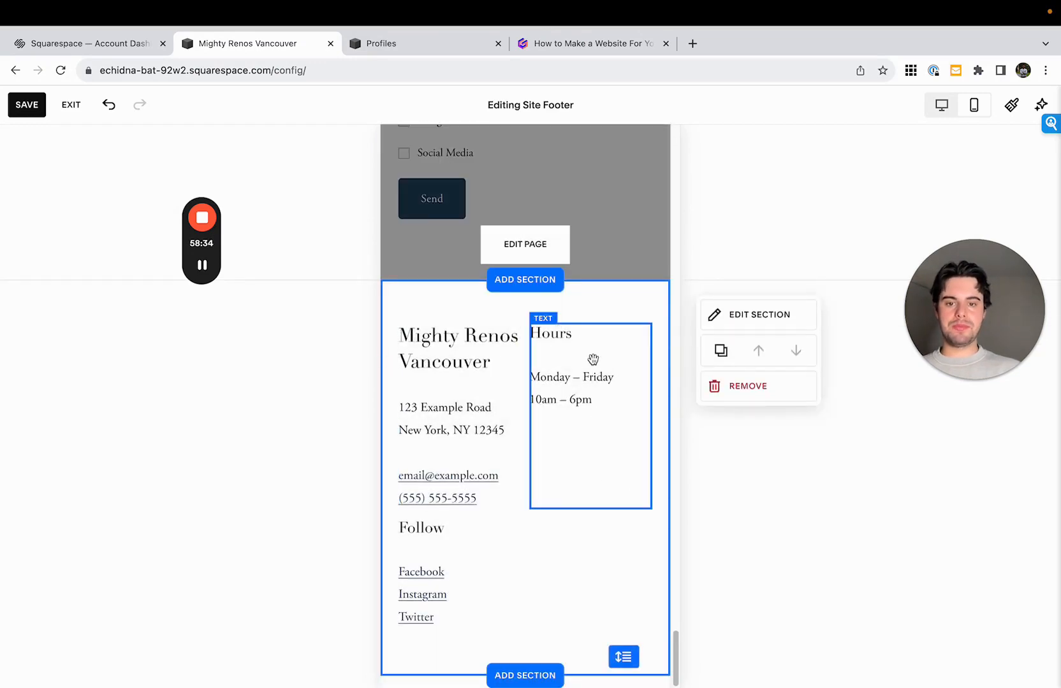
left_click(592, 359)
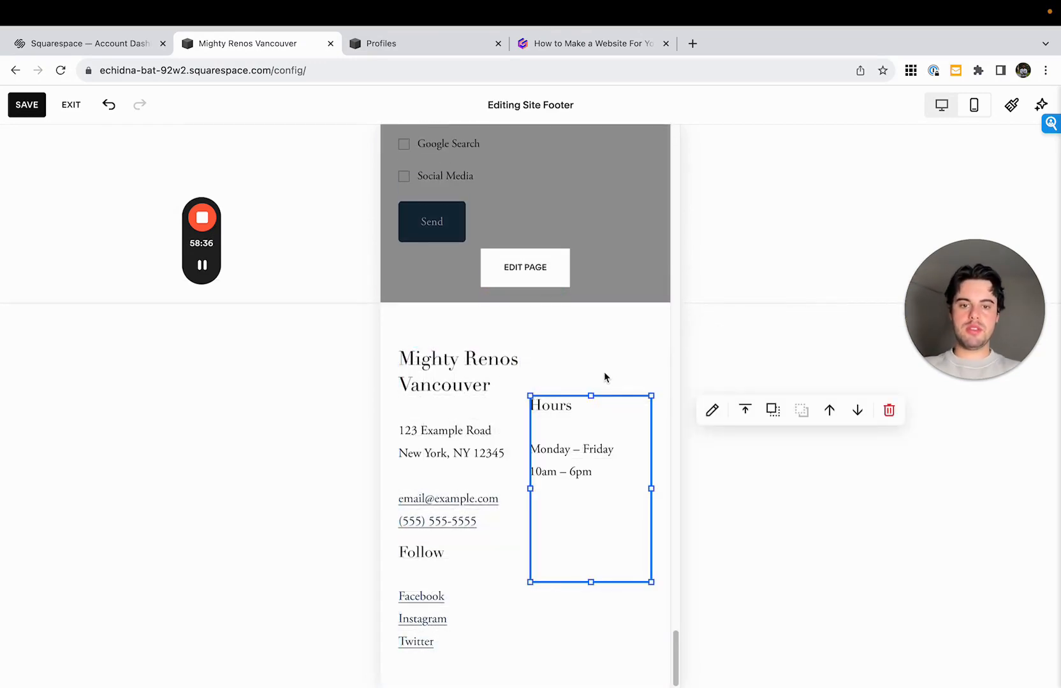
key("super+z")
left_click(606, 336)
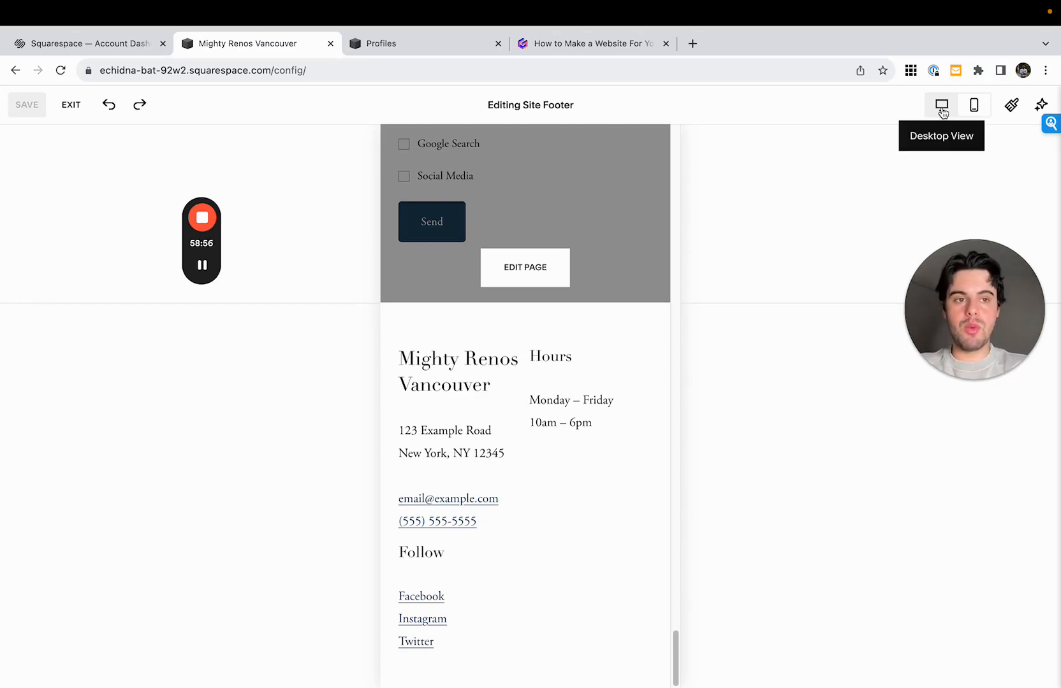
- Take the browser window out of full screen and switch the editor back to desktop view
mouse_move(126, 3)
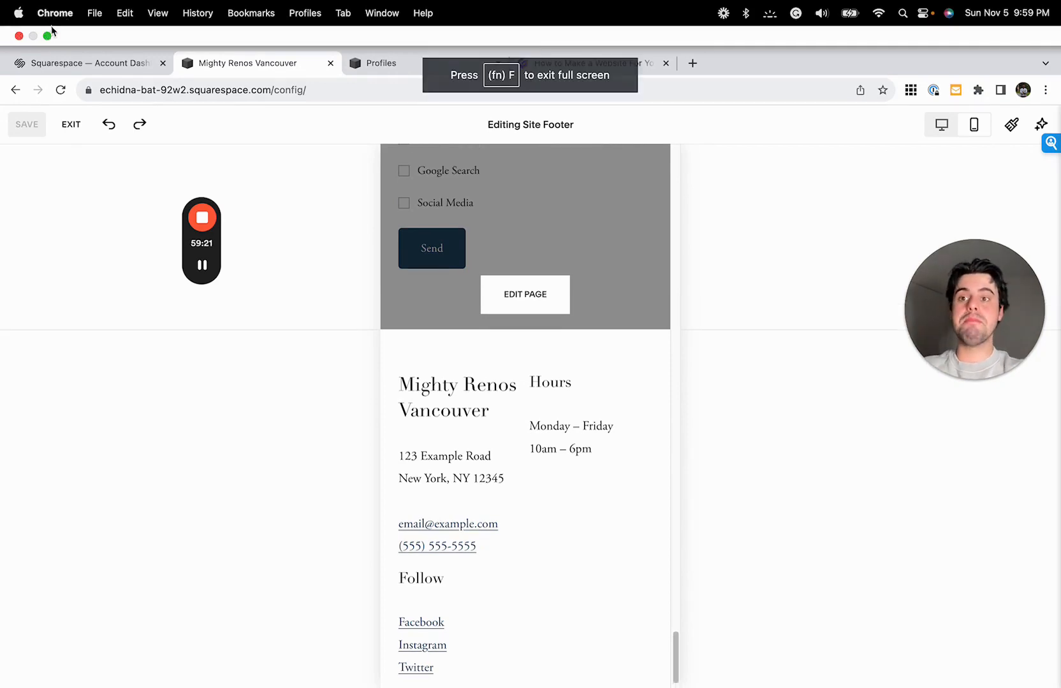
left_click(49, 35)
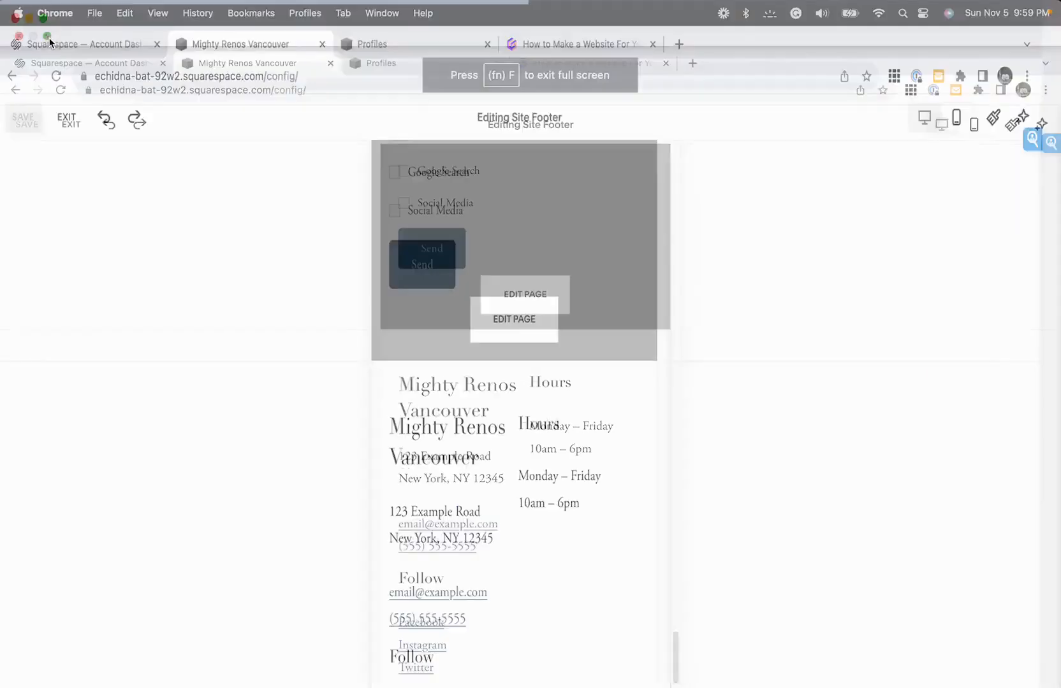
left_click_drag(70, 118, 103, 42)
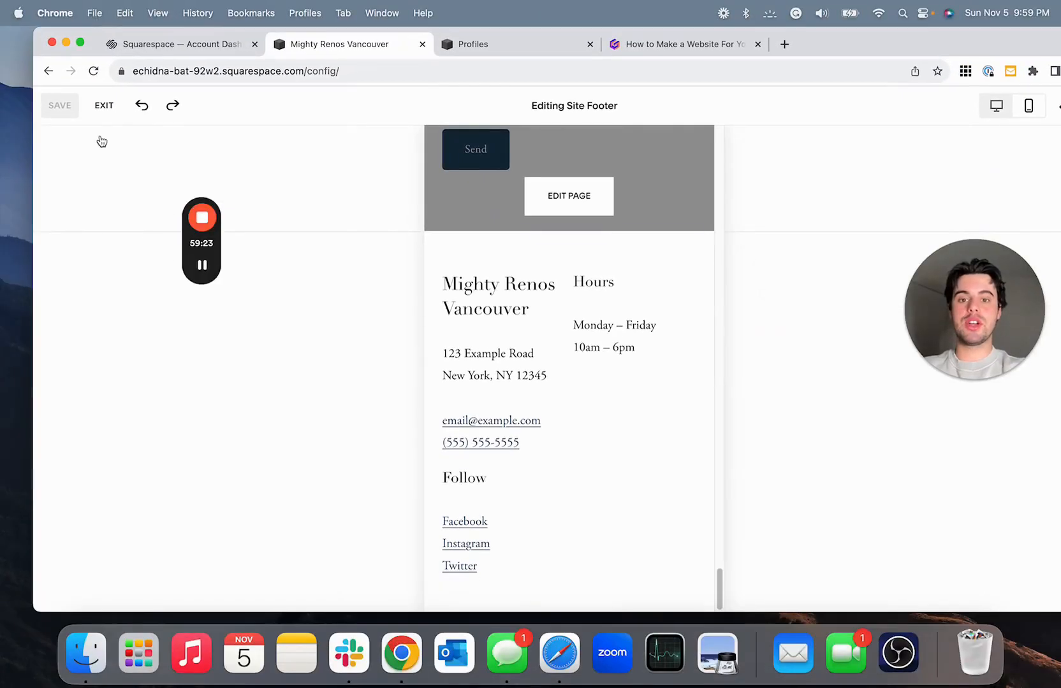
left_click(1003, 109)
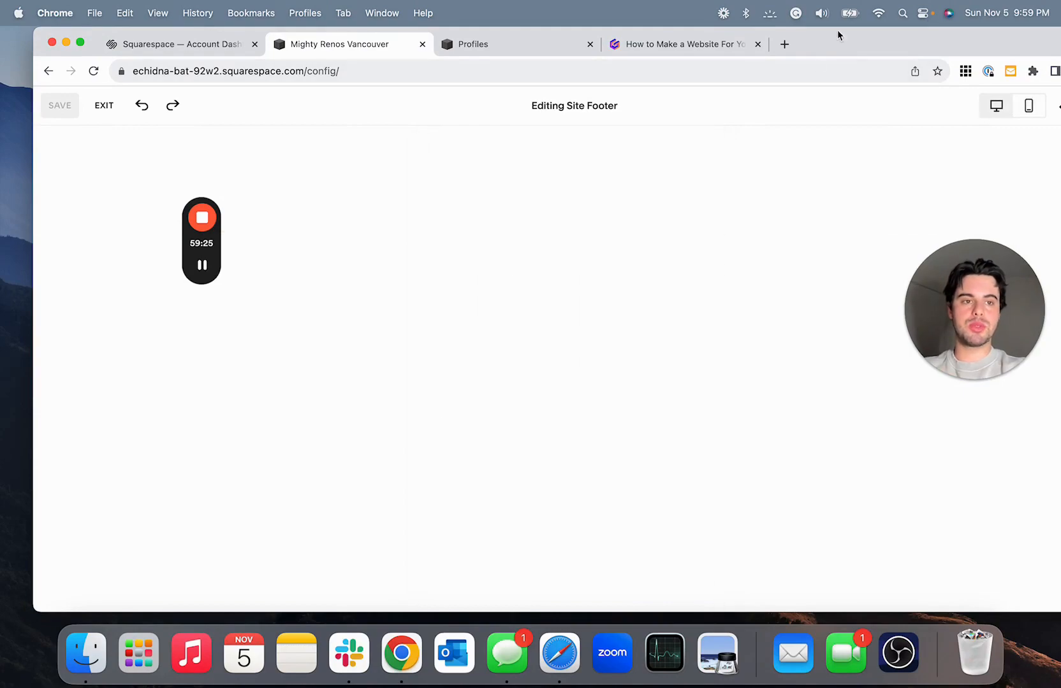
- Return from the footer to editing the Home page hero and narrow the browser window to test its layout at a smaller width
left_click_drag(902, 47, 873, 47)
scroll(744, 191, "up", 10)
scroll(744, 191, "up", 15)
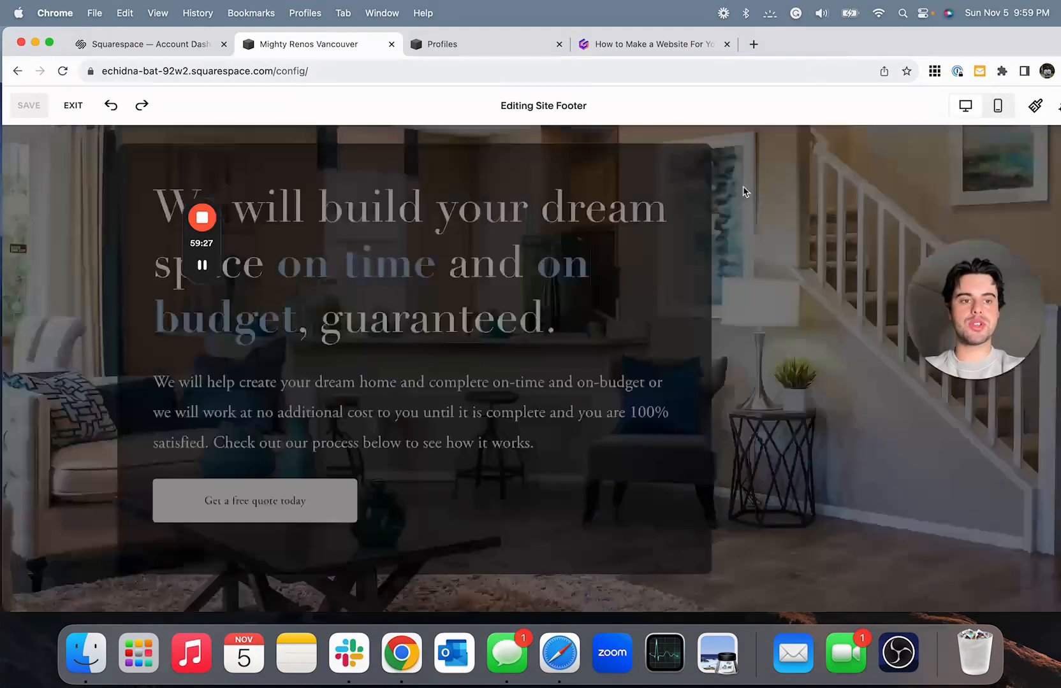
left_click(705, 315)
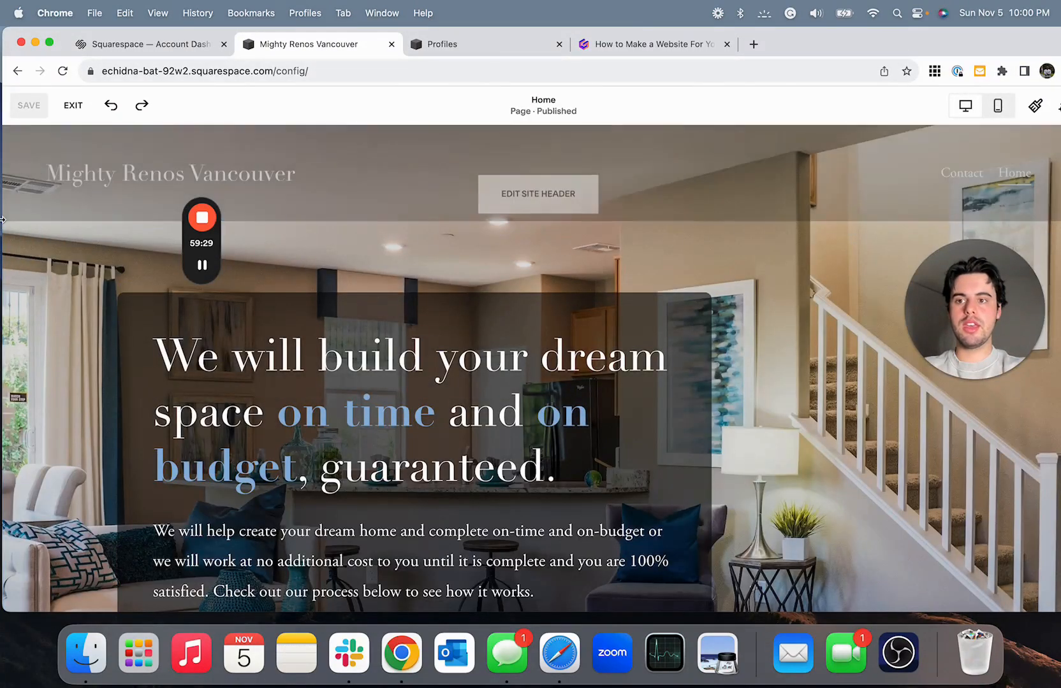
left_click_drag(2, 220, 253, 204)
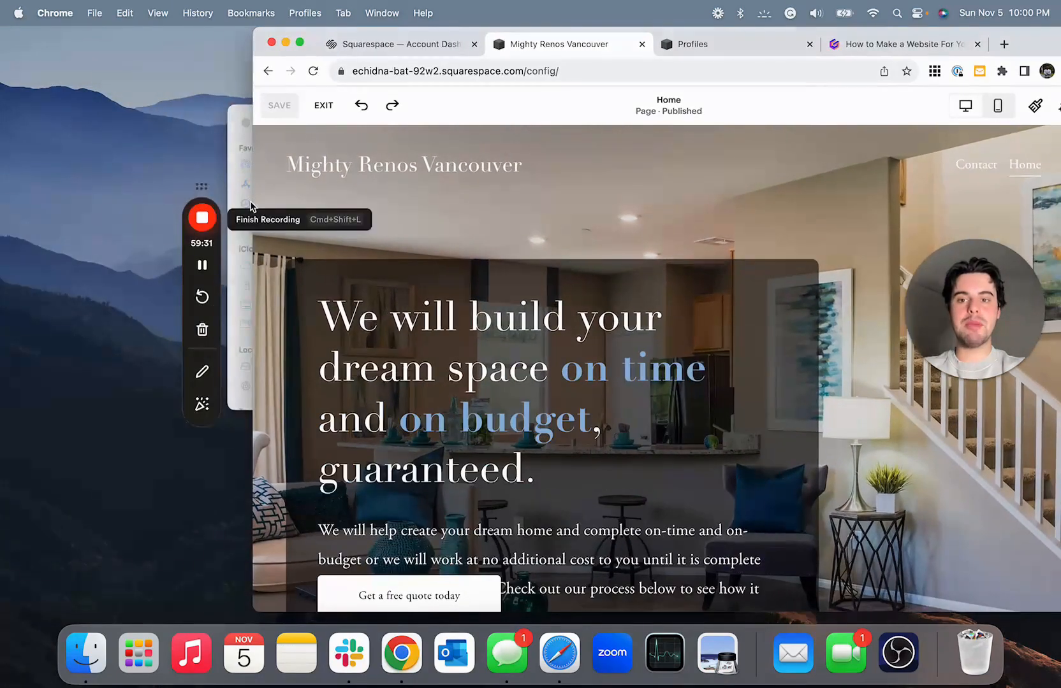
left_click_drag(304, 66, 201, 67)
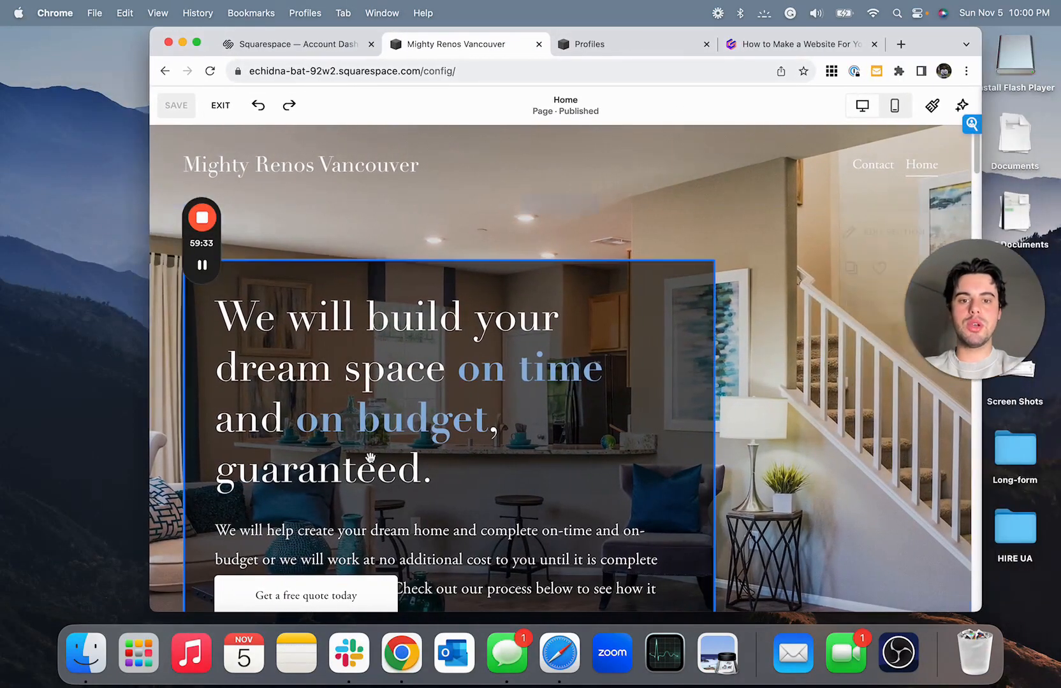
- Lengthen the desktop hero section and its text block, and move the "Get a free quote today" button below the paragraph
scroll(931, 570, "down", 5)
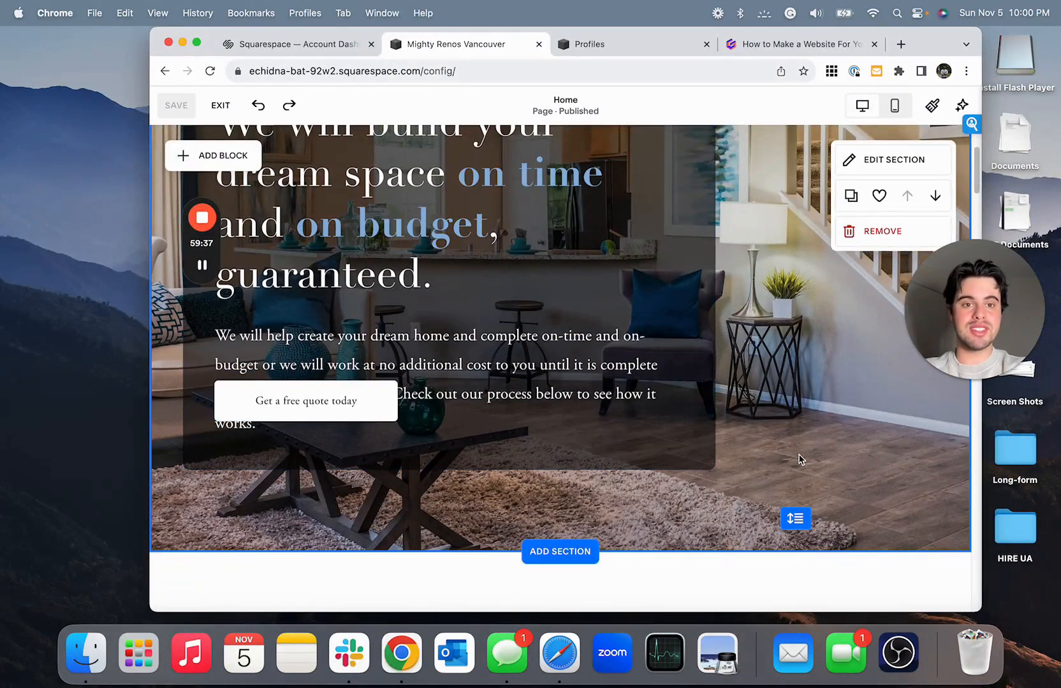
left_click_drag(797, 516, 795, 590)
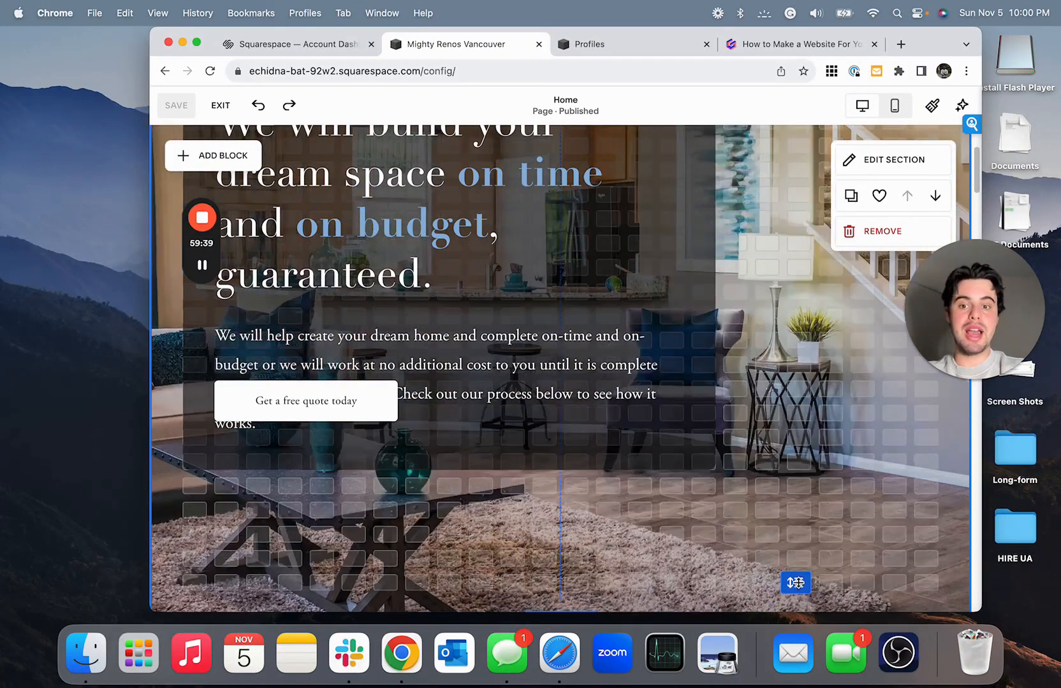
left_click(454, 440)
left_click_drag(451, 471, 450, 515)
left_click_drag(372, 410, 373, 480)
left_click(510, 485)
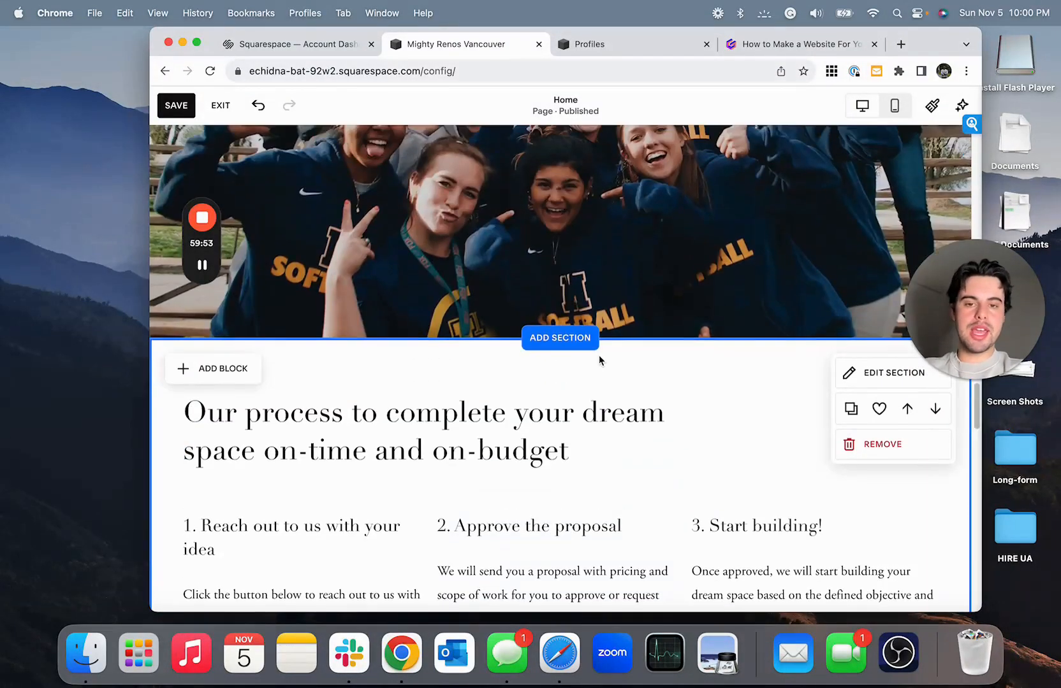
- Check the Home page down to the contact form, widen the browser window, and return to the hero
scroll(599, 360, "down", 15)
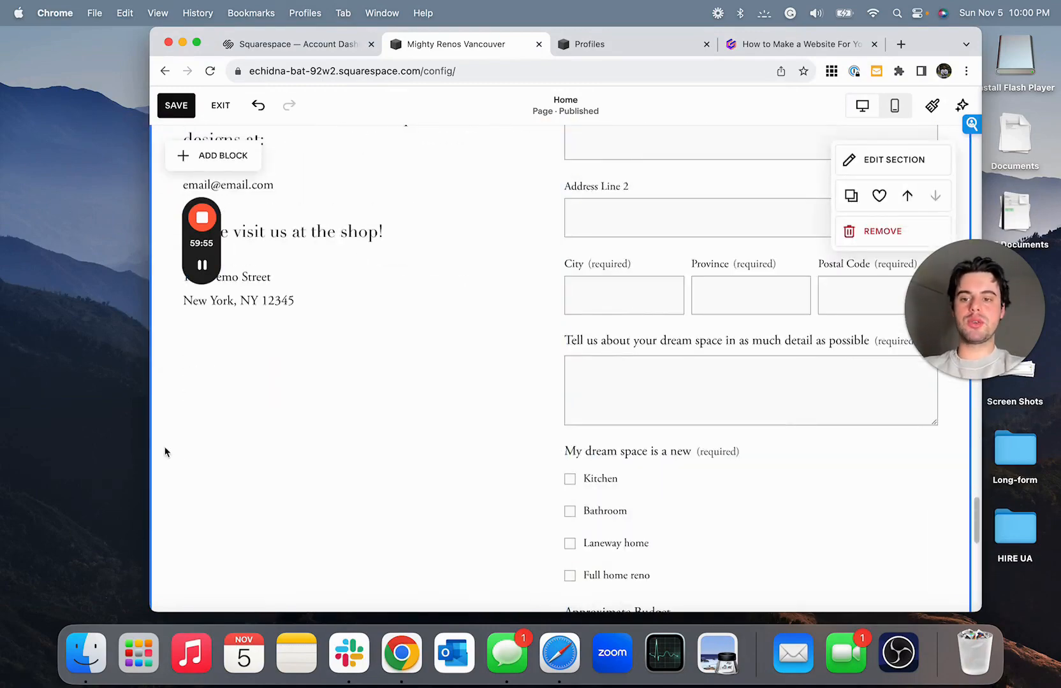
left_click_drag(150, 449, 39, 449)
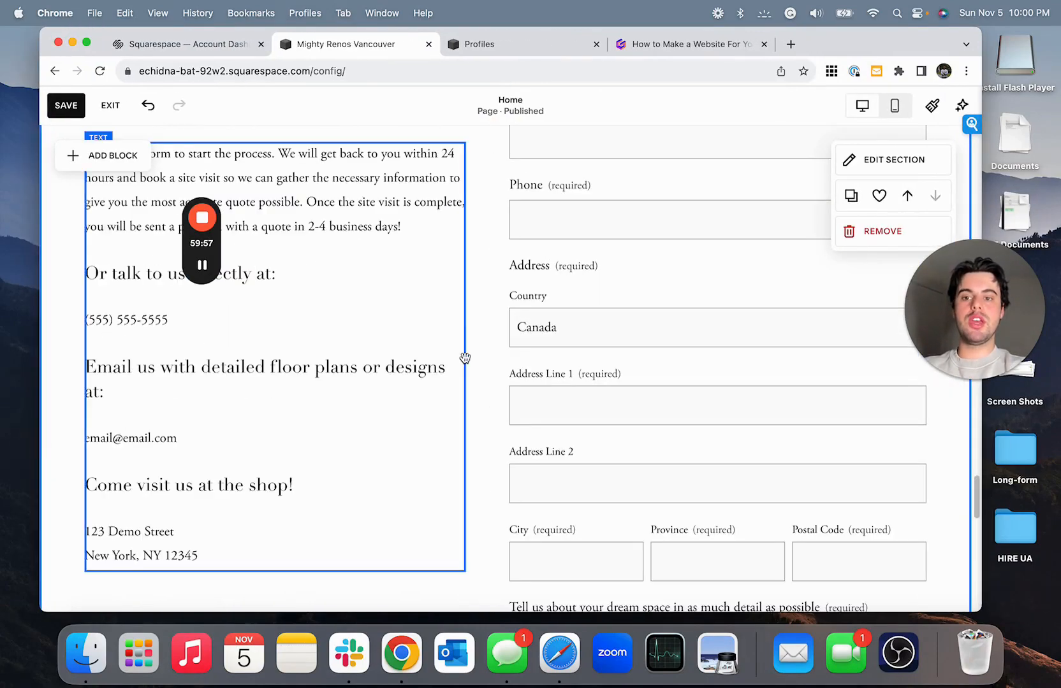
scroll(465, 363, "up", 15)
scroll(465, 362, "up", 20)
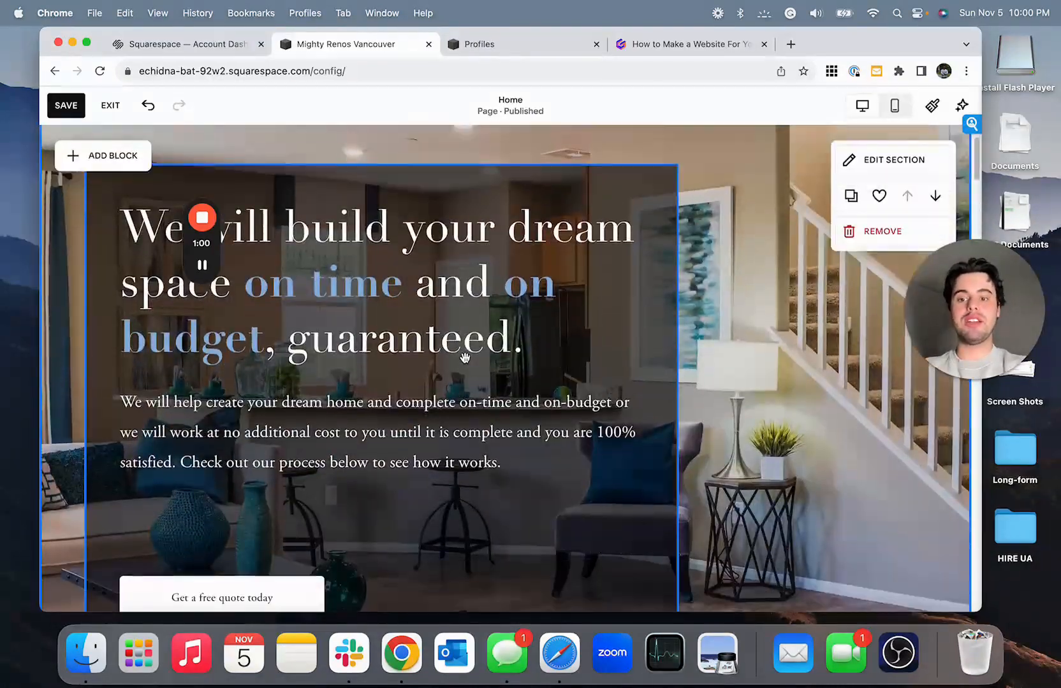
- Move the "Get a free quote today" button closer to the hero paragraph, and shorten the text block and the hero section
scroll(465, 358, "down", 3)
left_click(308, 490)
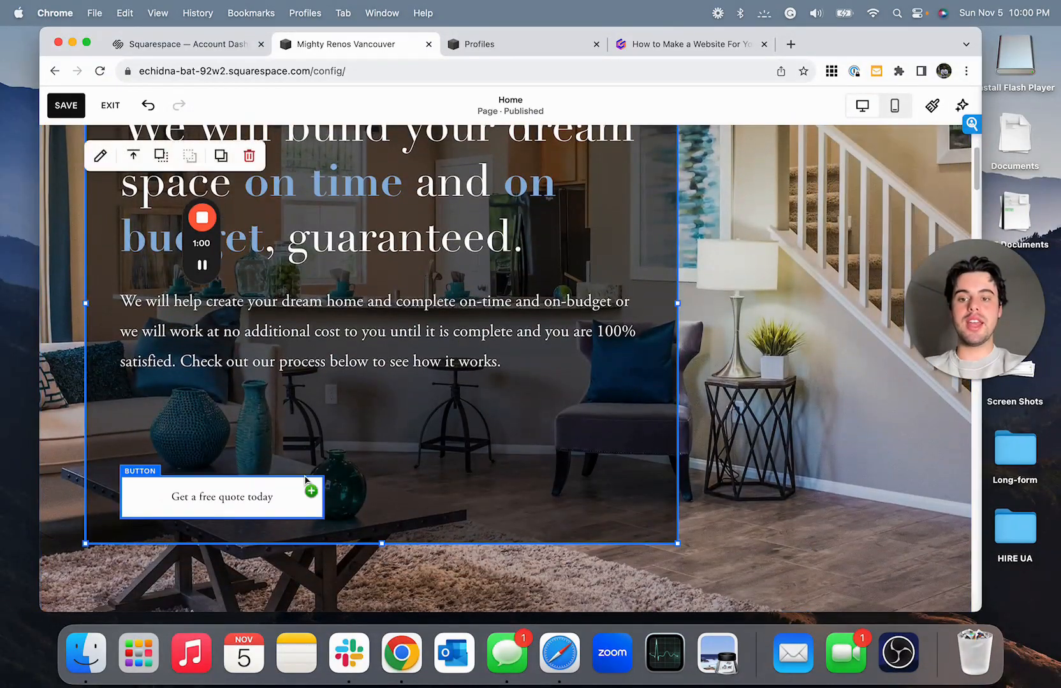
left_click_drag(308, 490, 304, 424)
left_click(421, 532)
left_click_drag(382, 544, 378, 490)
left_click(891, 592)
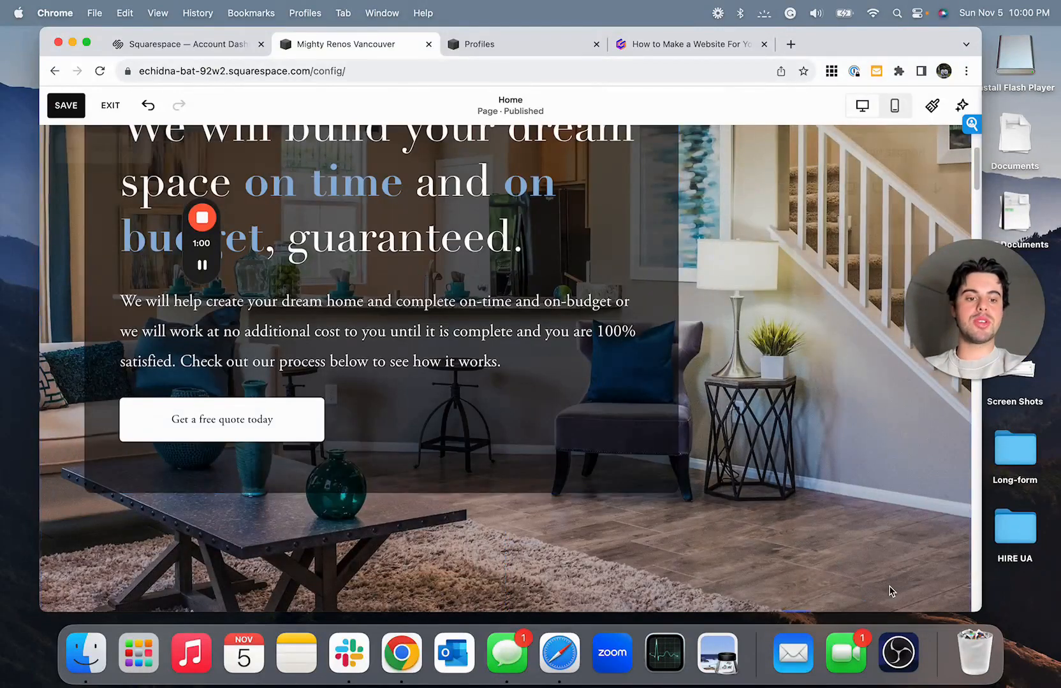
scroll(886, 580, "down", 3)
left_click_drag(795, 535, 795, 511)
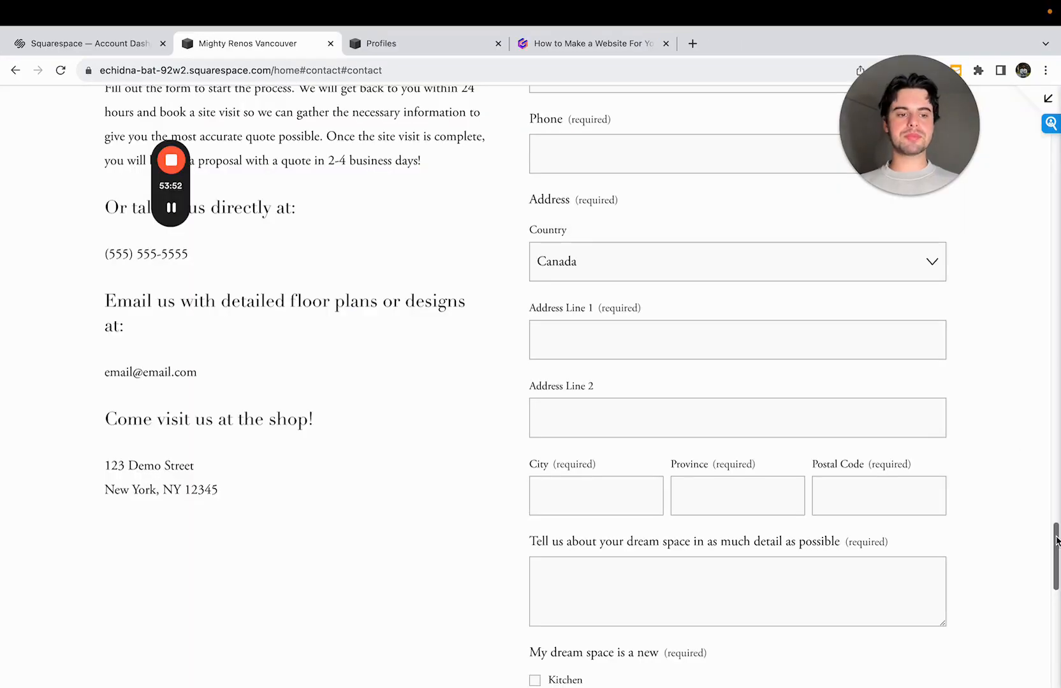
- Leave the full-page view of the Home page and open the list of new domains for sale in the site's domain settings
left_click_drag(1057, 540, 1057, 143)
left_click(1048, 100)
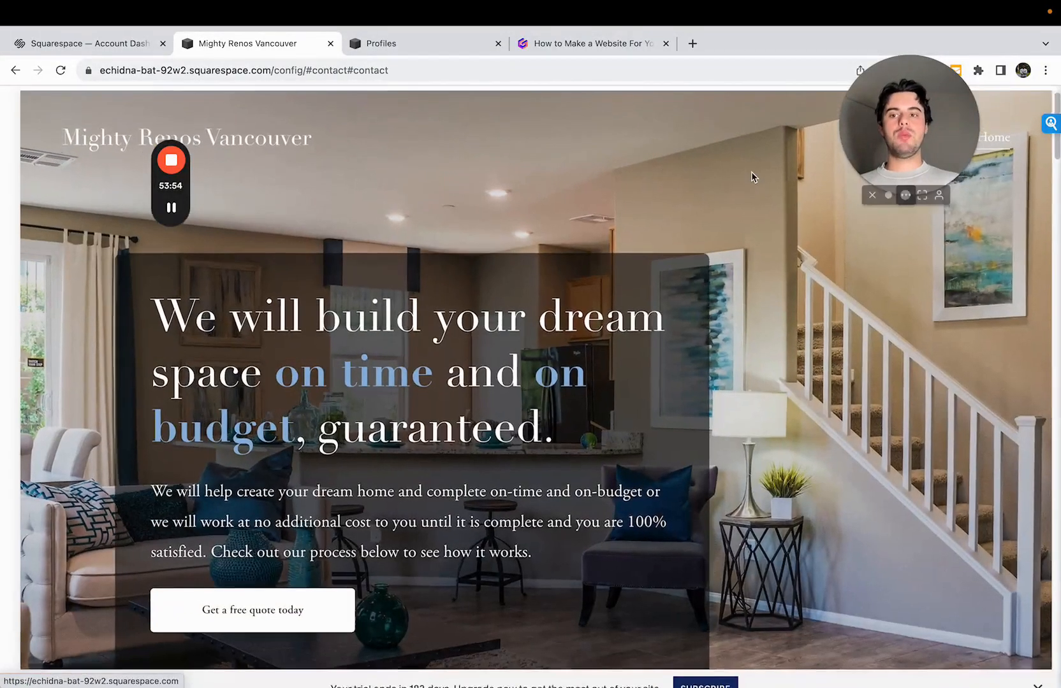
left_click_drag(328, 162, 248, 176)
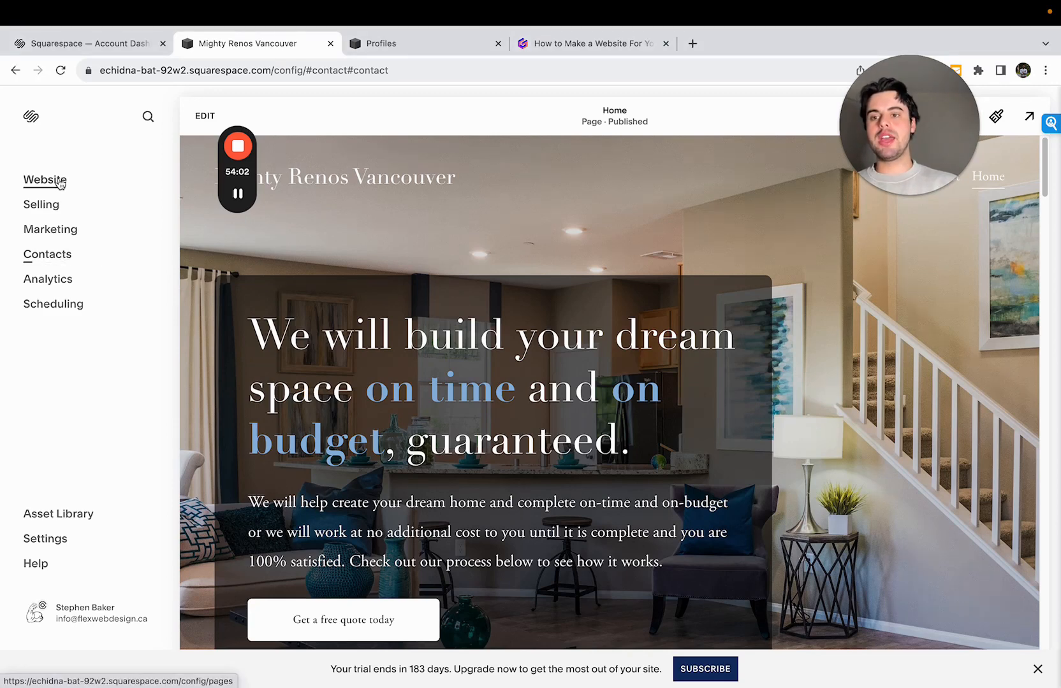
left_click(45, 542)
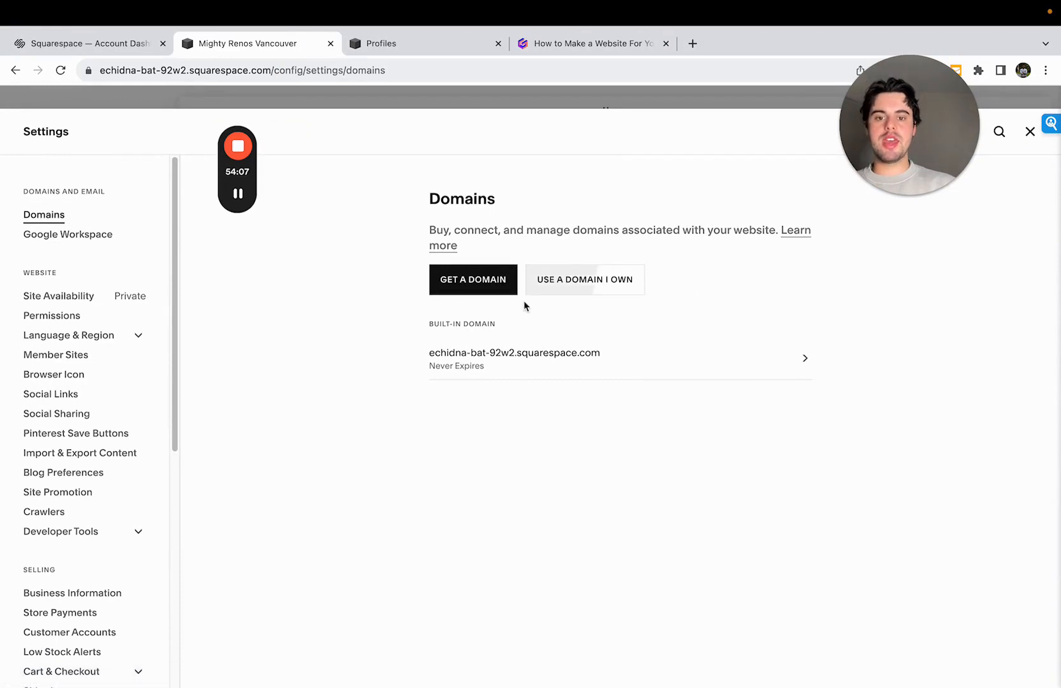
left_click(460, 284)
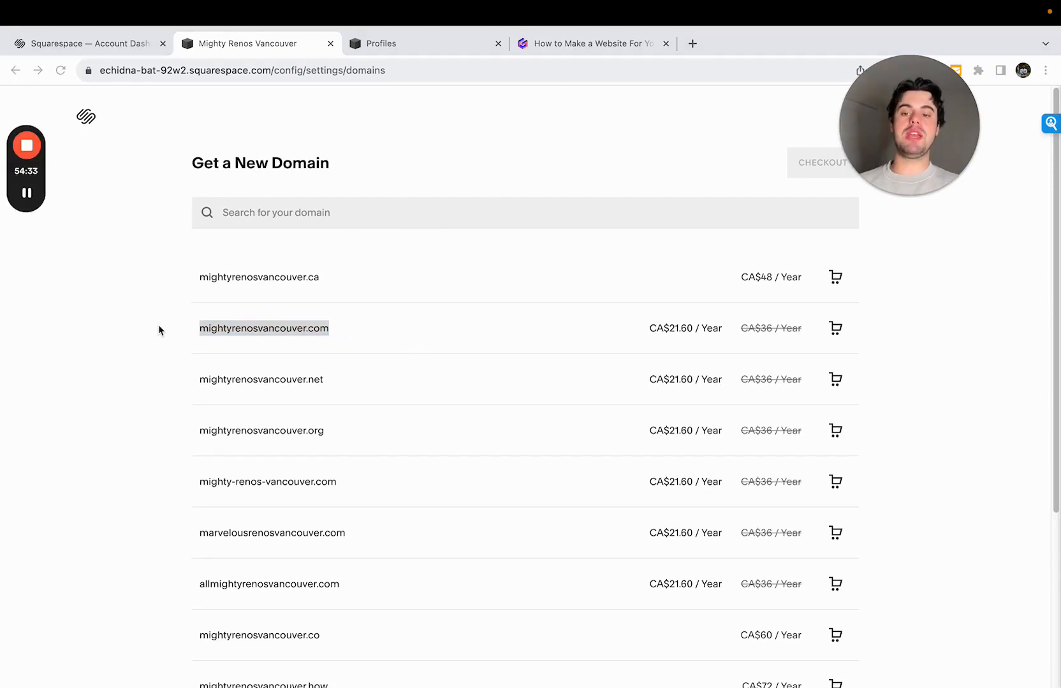
- Add mightyrenosvancouver.ca to the cart, review the registration form at checkout, and leave without buying
left_click(166, 274)
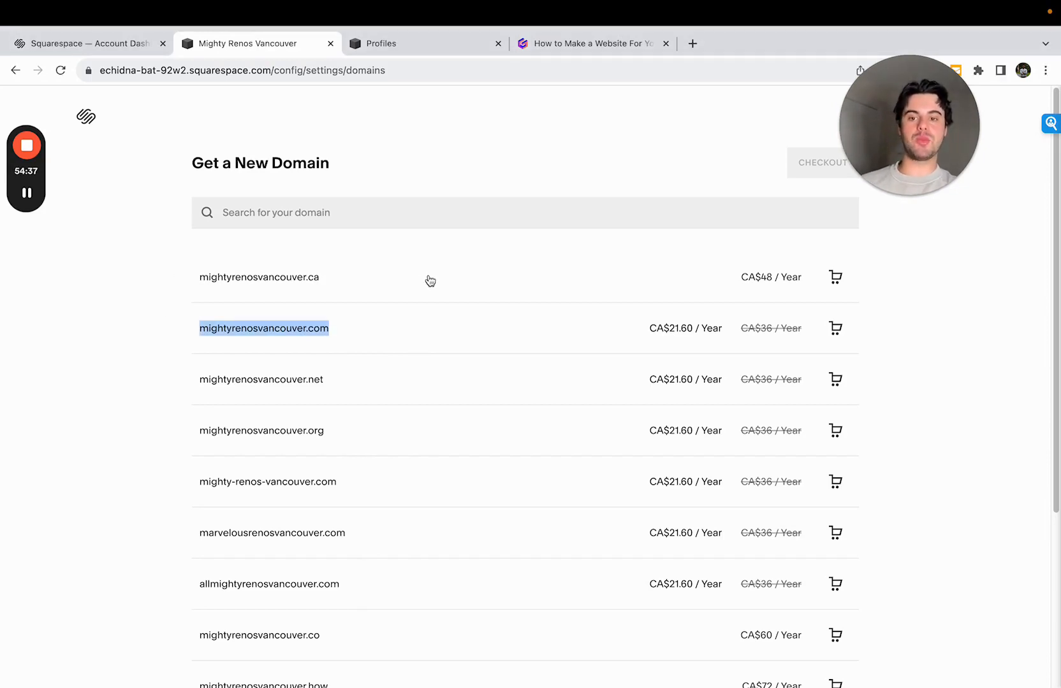
left_click(421, 276)
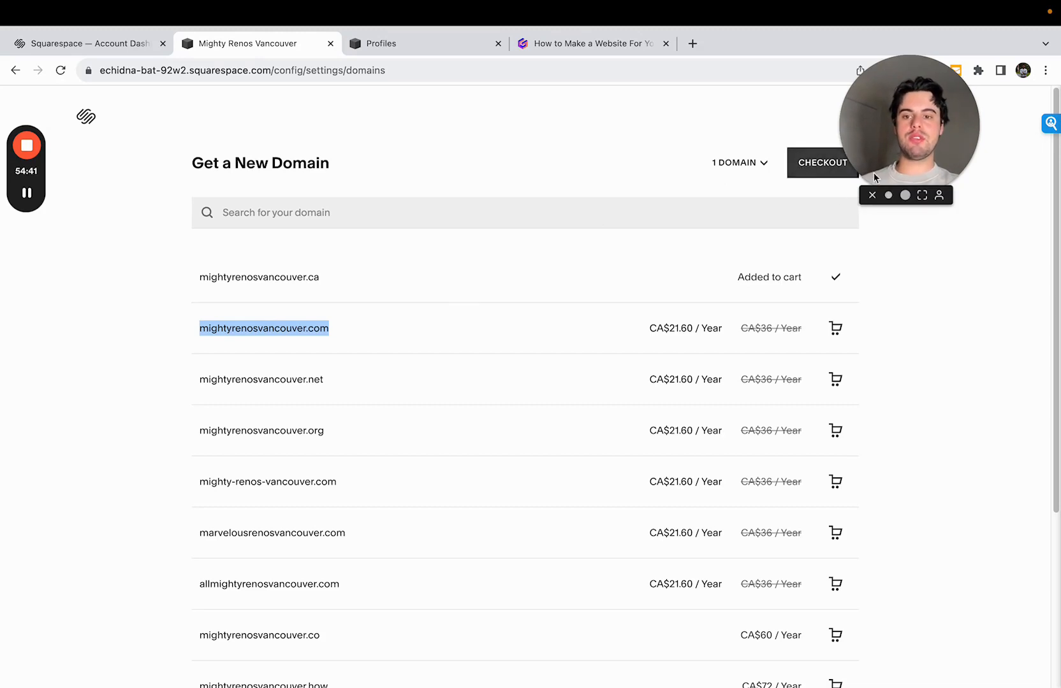
left_click(802, 171)
scroll(416, 438, "down", 3)
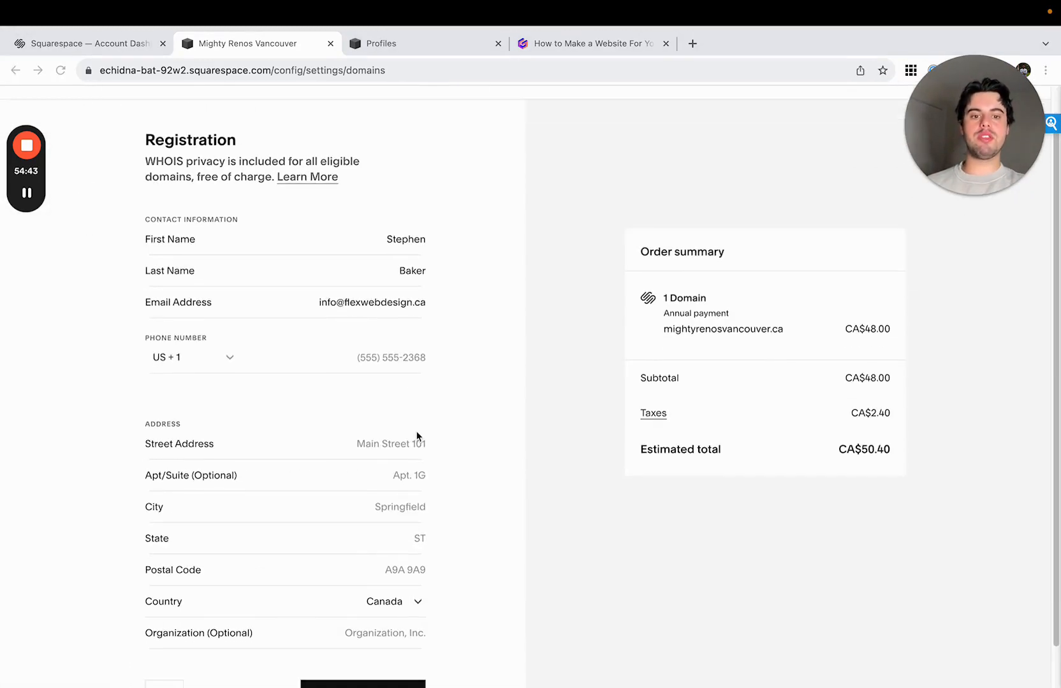
scroll(387, 442, "down", 1)
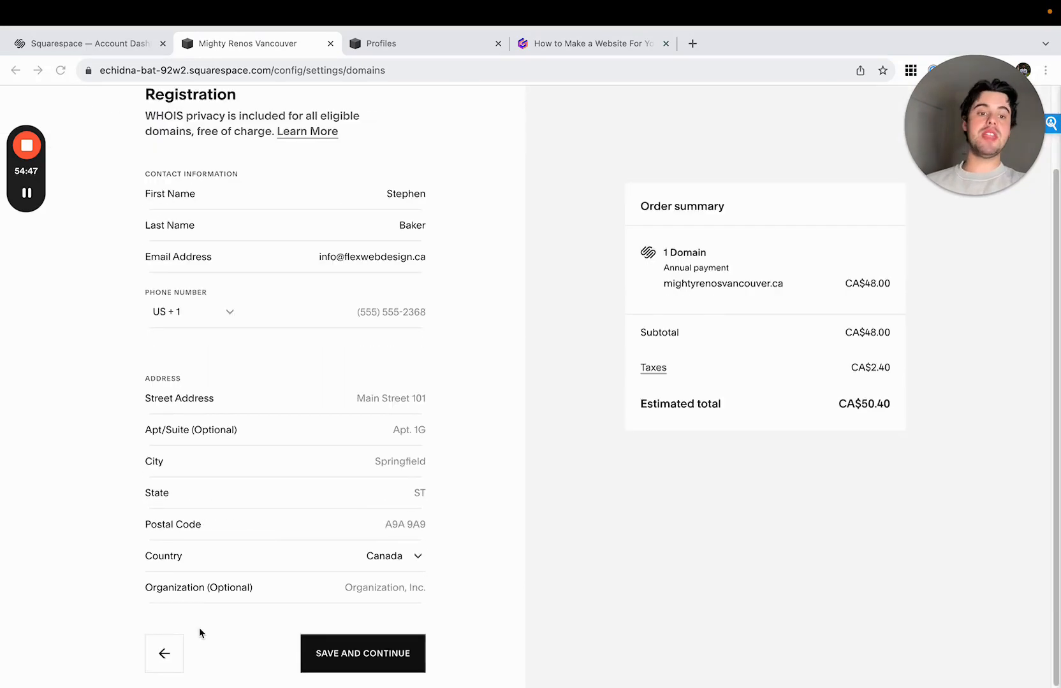
left_click(167, 654)
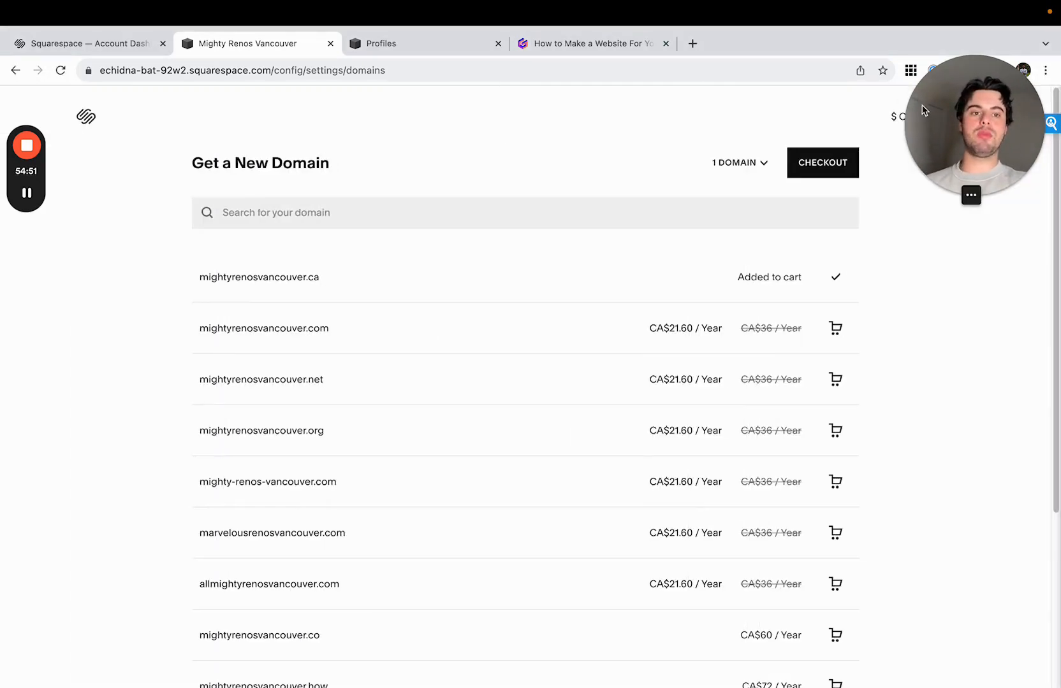
left_click(963, 117)
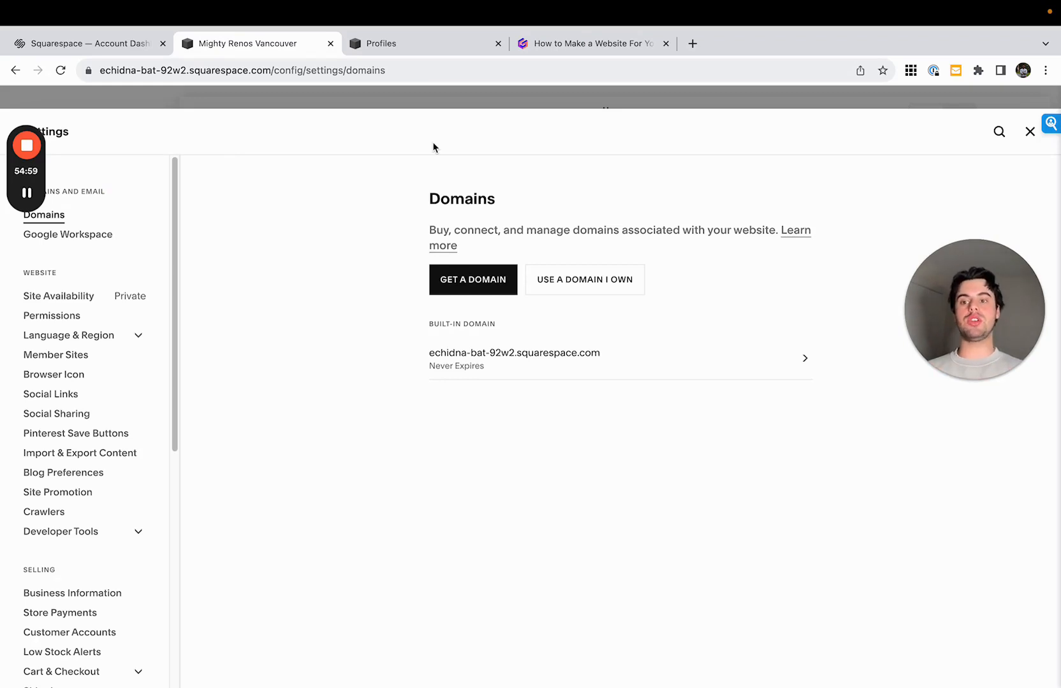
- Open the publishing upgrade from Site Availability and compare the features of the Personal, Business, Basic and Advanced plans
left_click(121, 301)
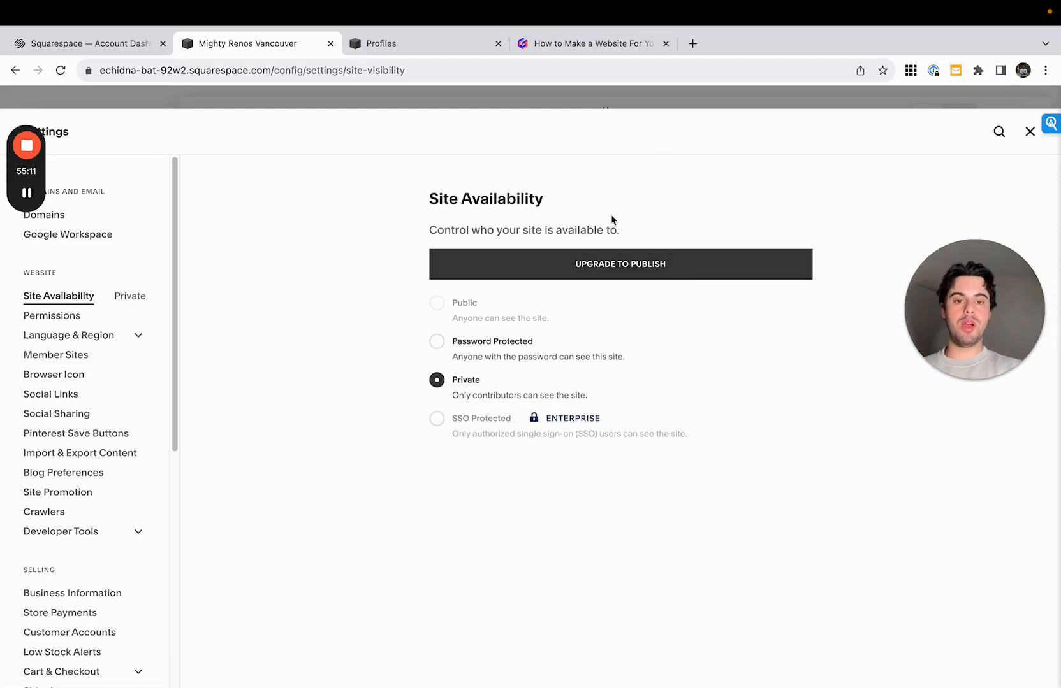
left_click(619, 271)
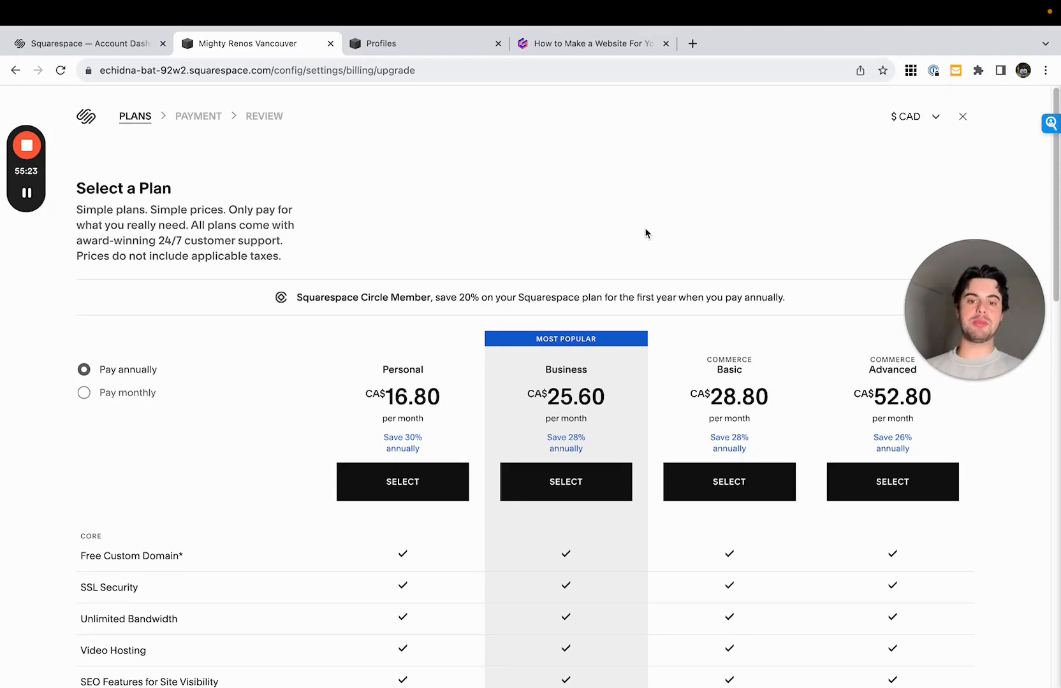
scroll(574, 274, "down", 3)
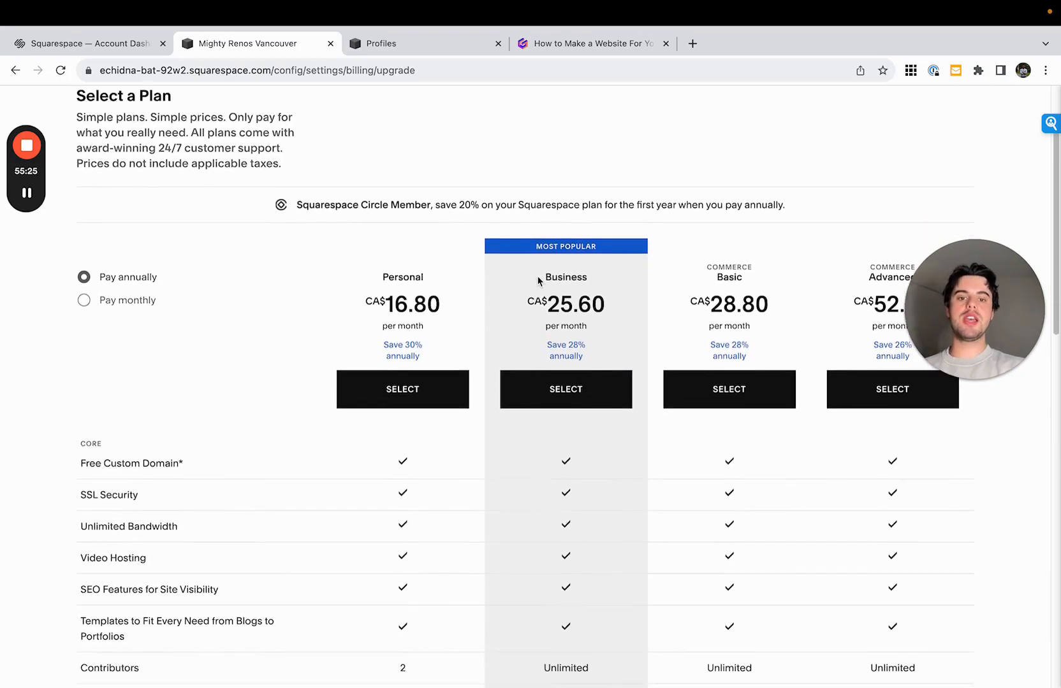
scroll(547, 271, "down", 1)
scroll(550, 273, "up", 1)
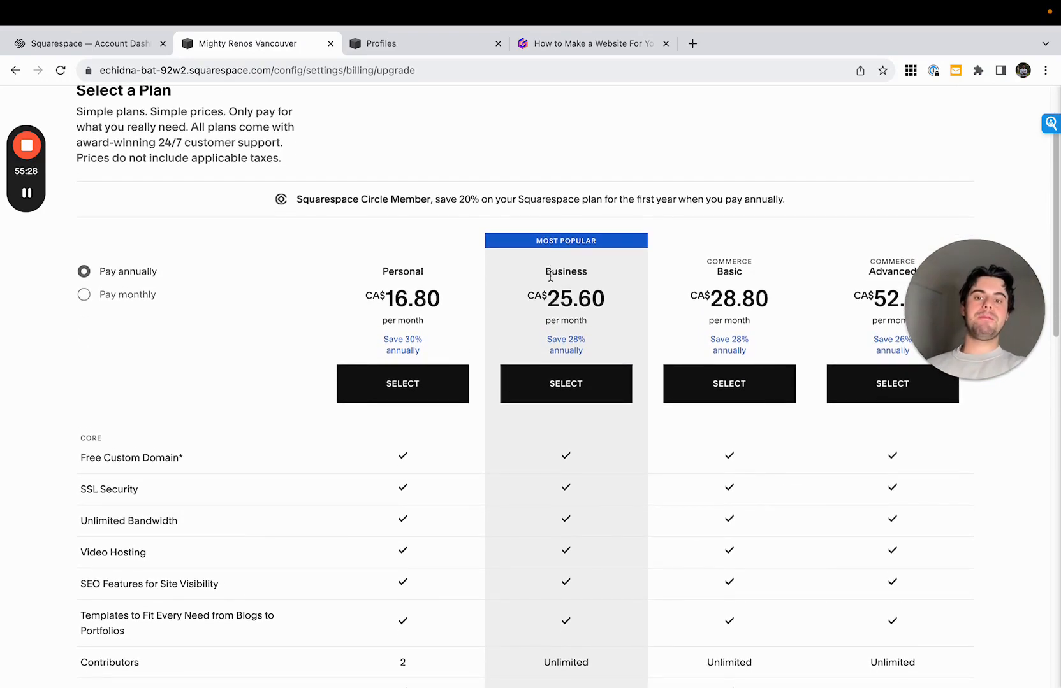
scroll(550, 276, "up", 2)
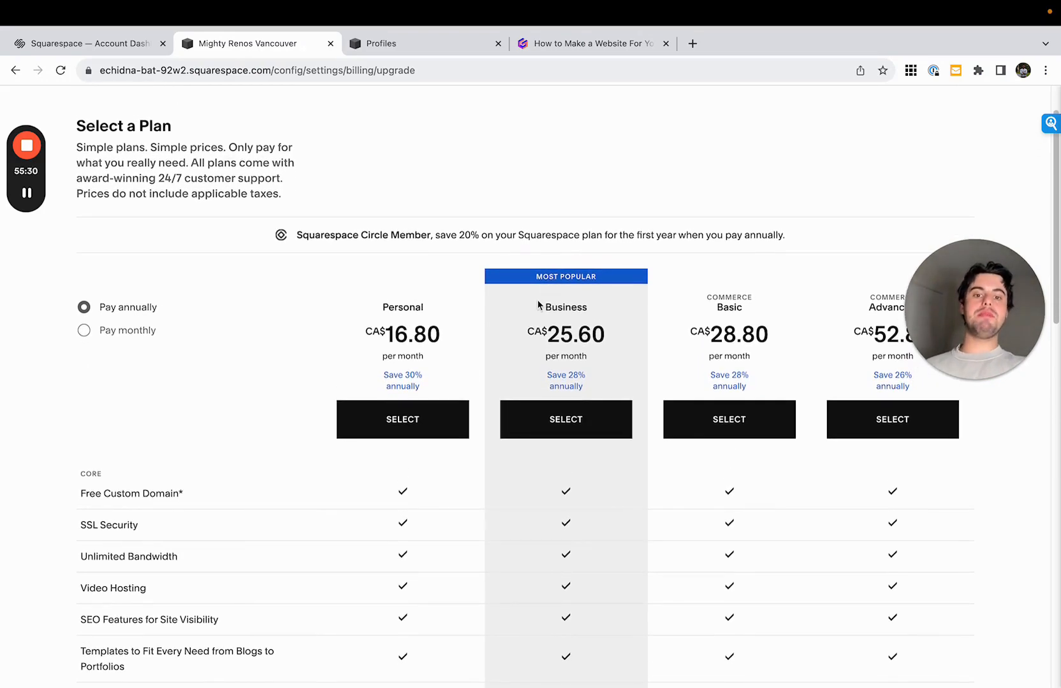
left_click_drag(539, 305, 628, 383)
left_click(628, 383)
scroll(640, 386, "down", 10)
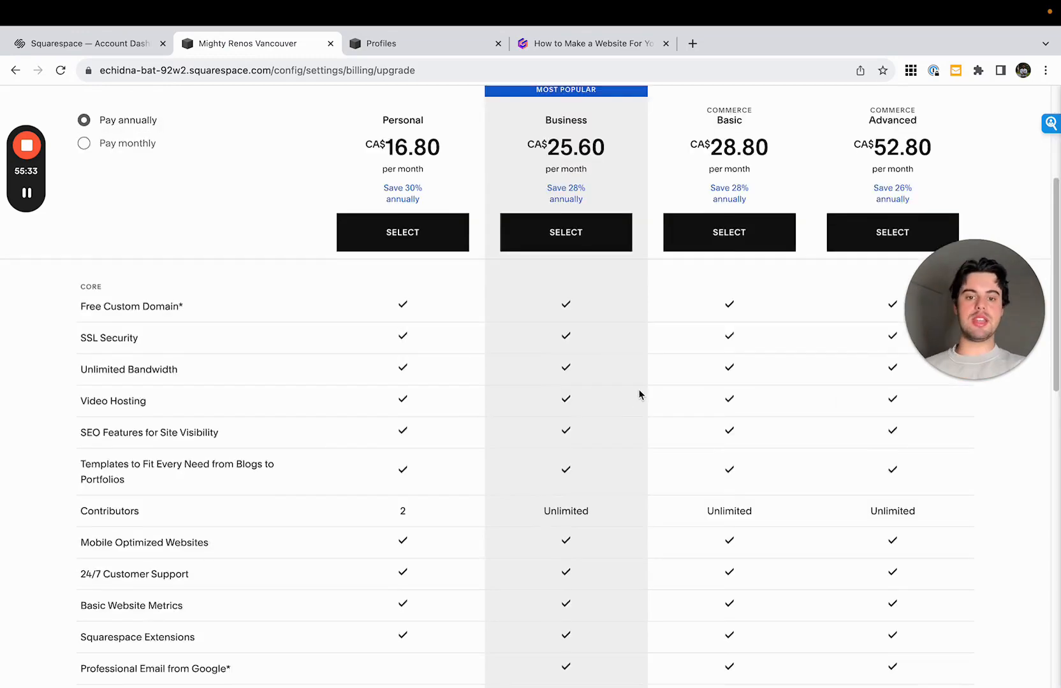
scroll(639, 391, "down", 5)
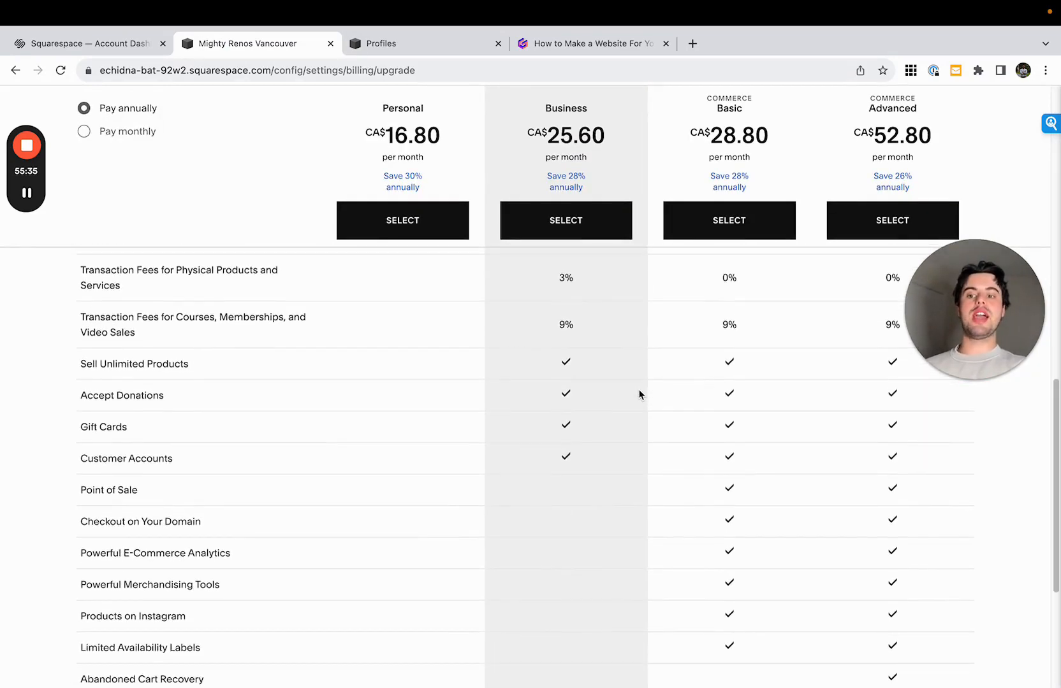
scroll(639, 394, "down", 1)
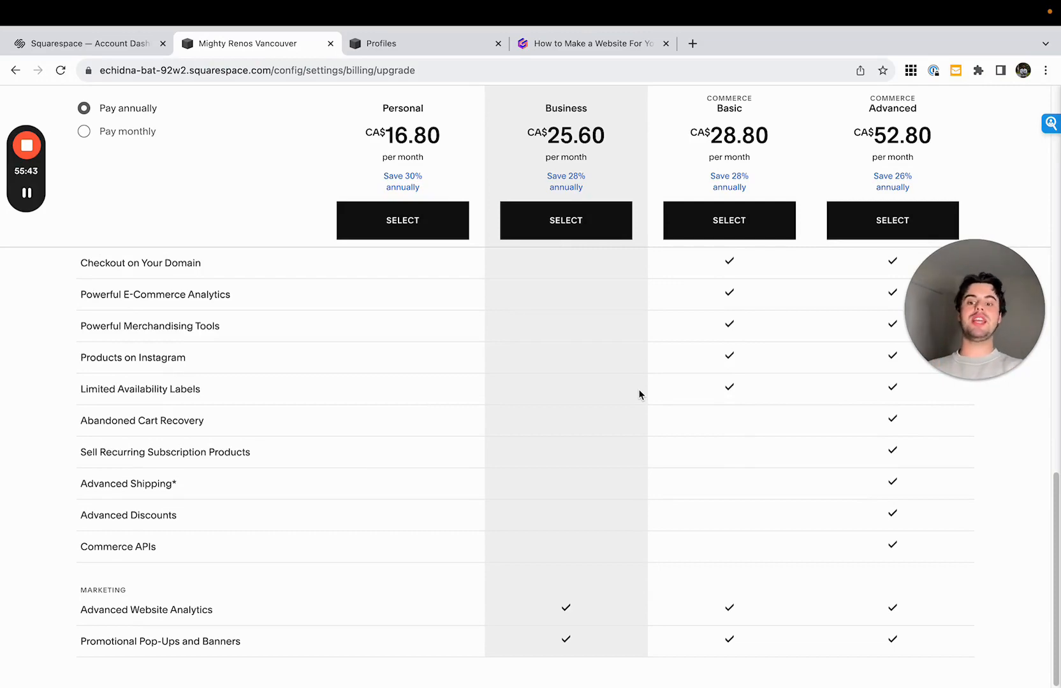
scroll(639, 395, "up", 15)
left_click(963, 119)
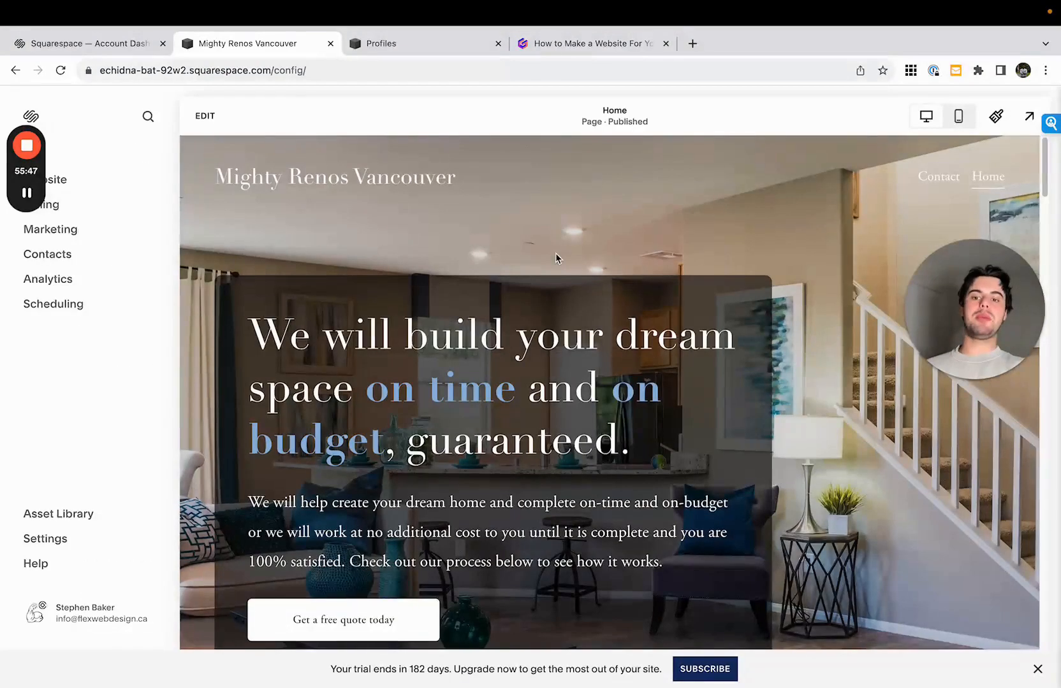
left_click_drag(23, 177, 79, 177)
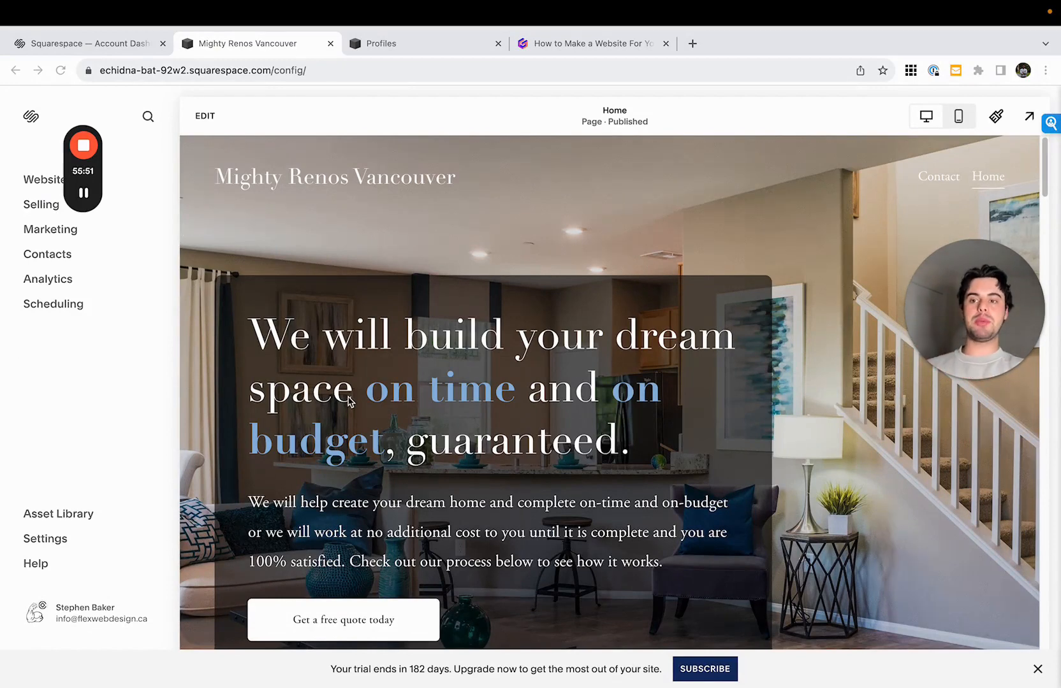
left_click_drag(67, 162, 208, 174)
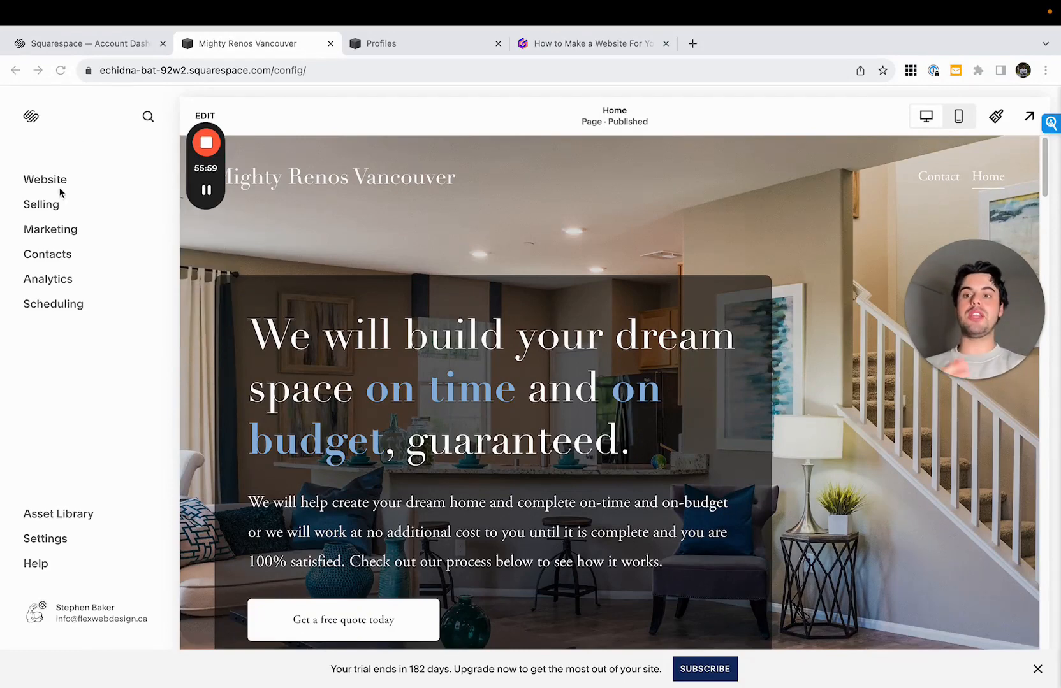
left_click(54, 169)
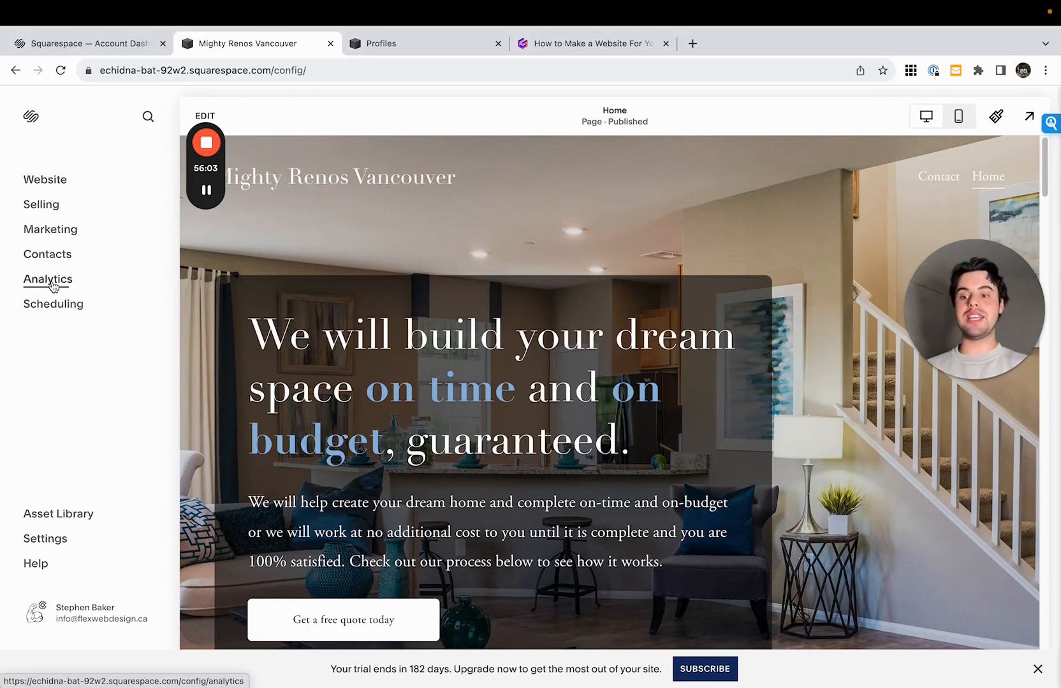
- Try connecting the already owned domain flexwebdesign.ca in the domain settings, and return to the Domains page
left_click(65, 526)
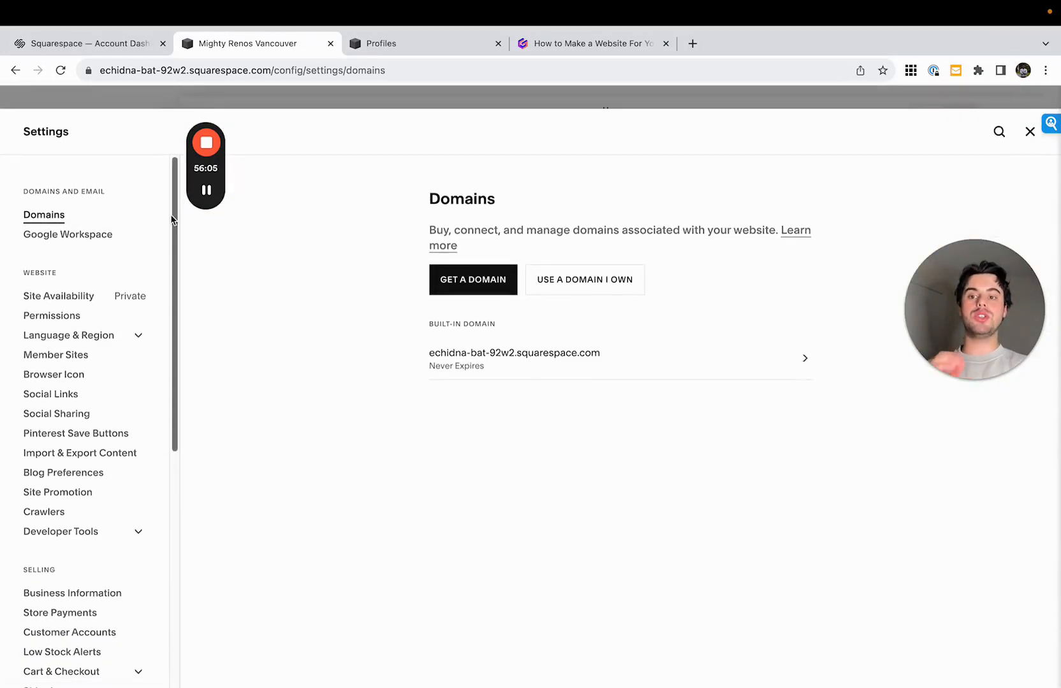
left_click_drag(230, 202, 202, 244)
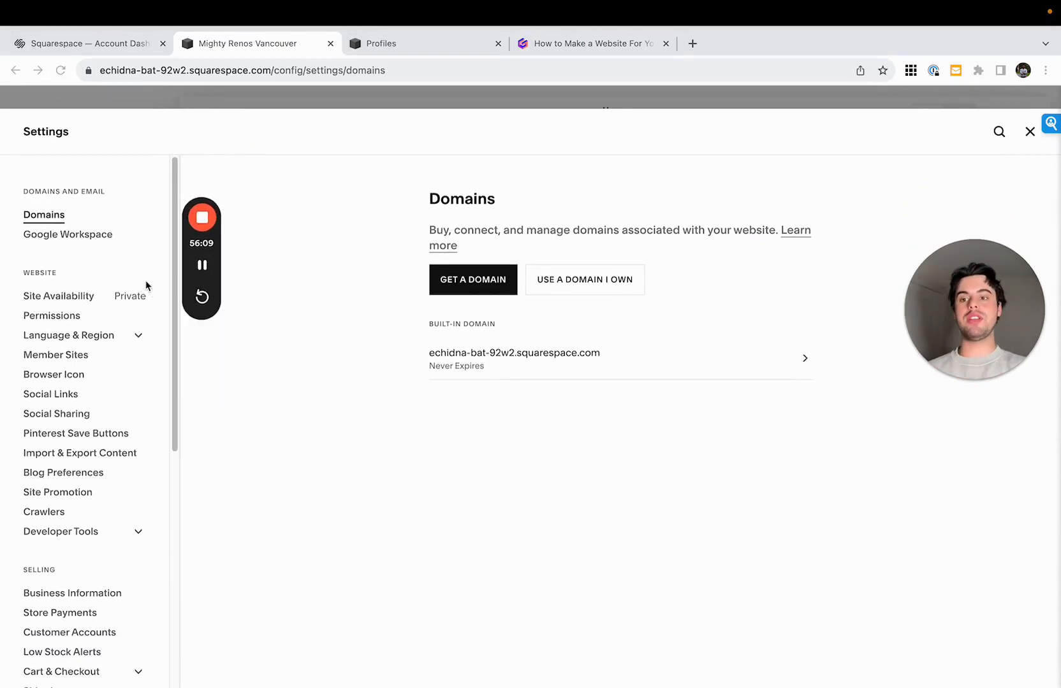
left_click(563, 280)
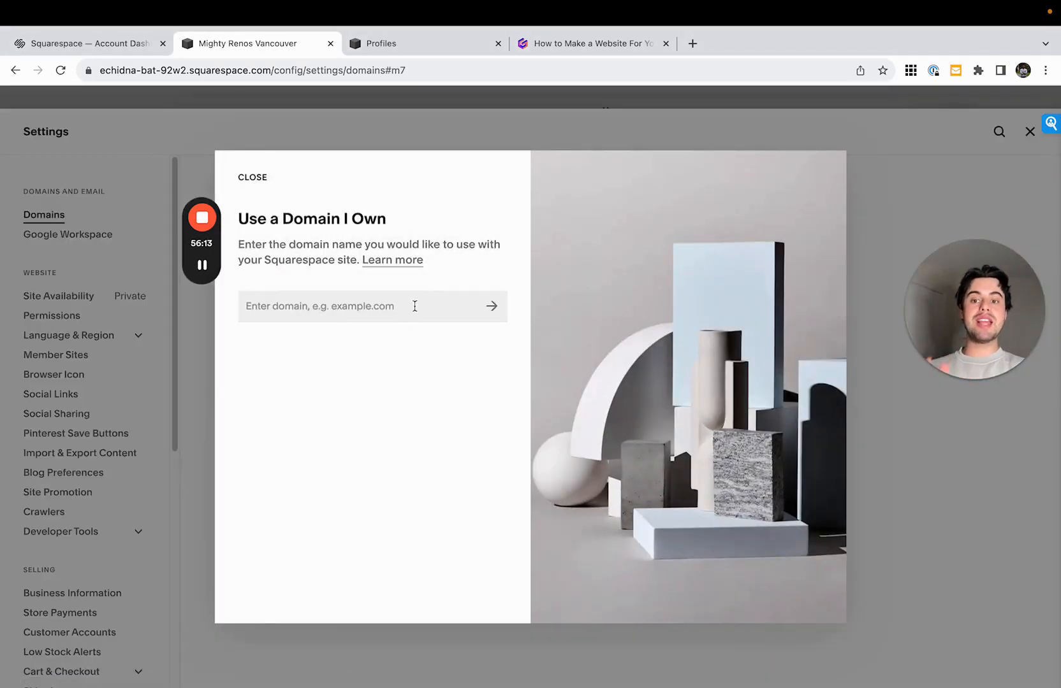
left_click(415, 307)
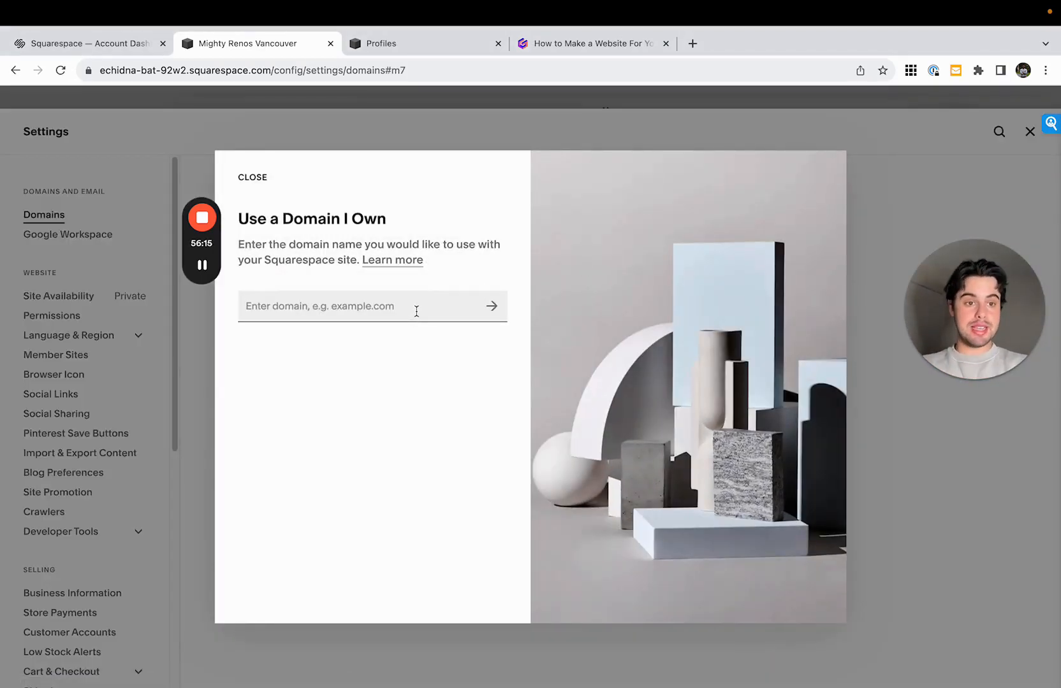
type("flexweb")
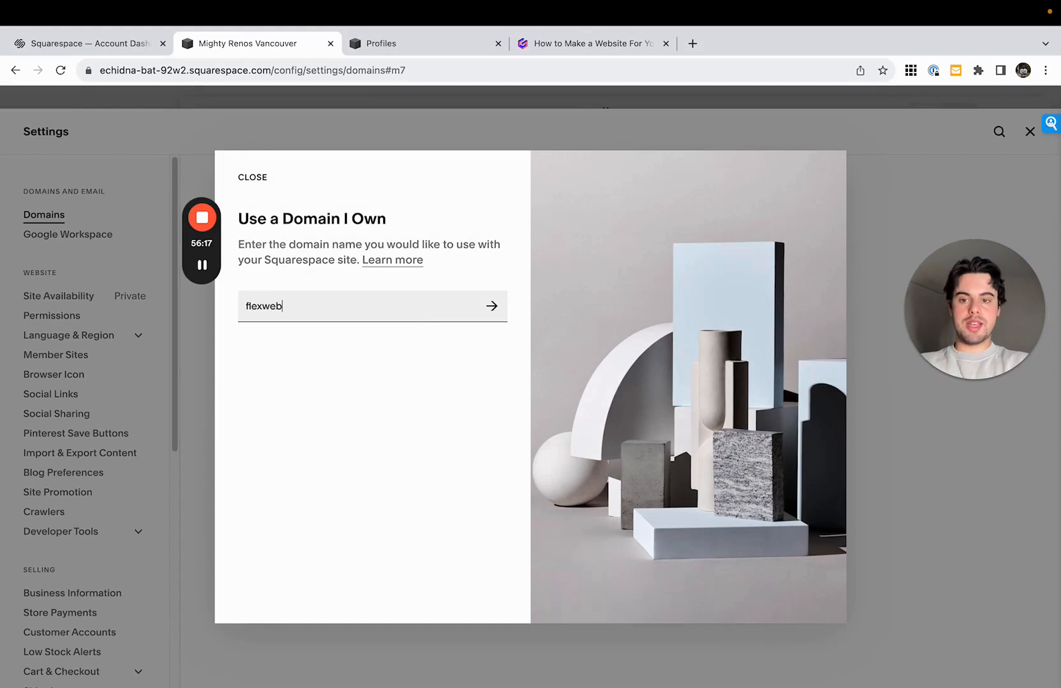
type("design.ca")
key("Return")
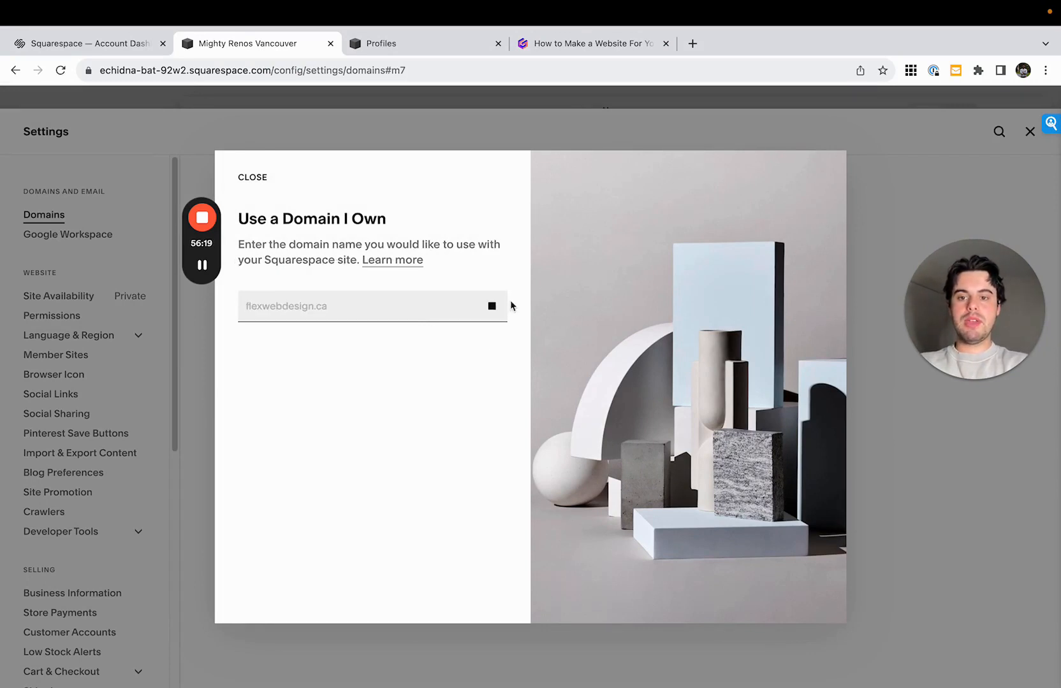
left_click_drag(247, 323, 363, 324)
left_click(430, 327)
left_click(375, 325)
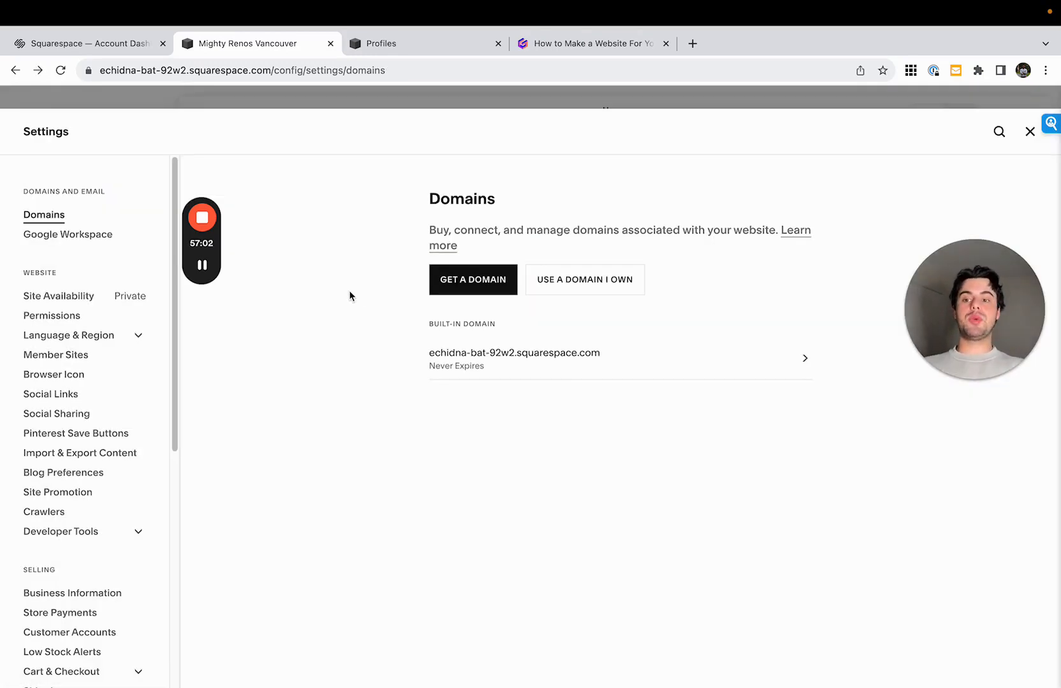
- Check the Site Availability options and close the settings to return to the Home page
left_click(110, 302)
mouse_move(450, 313)
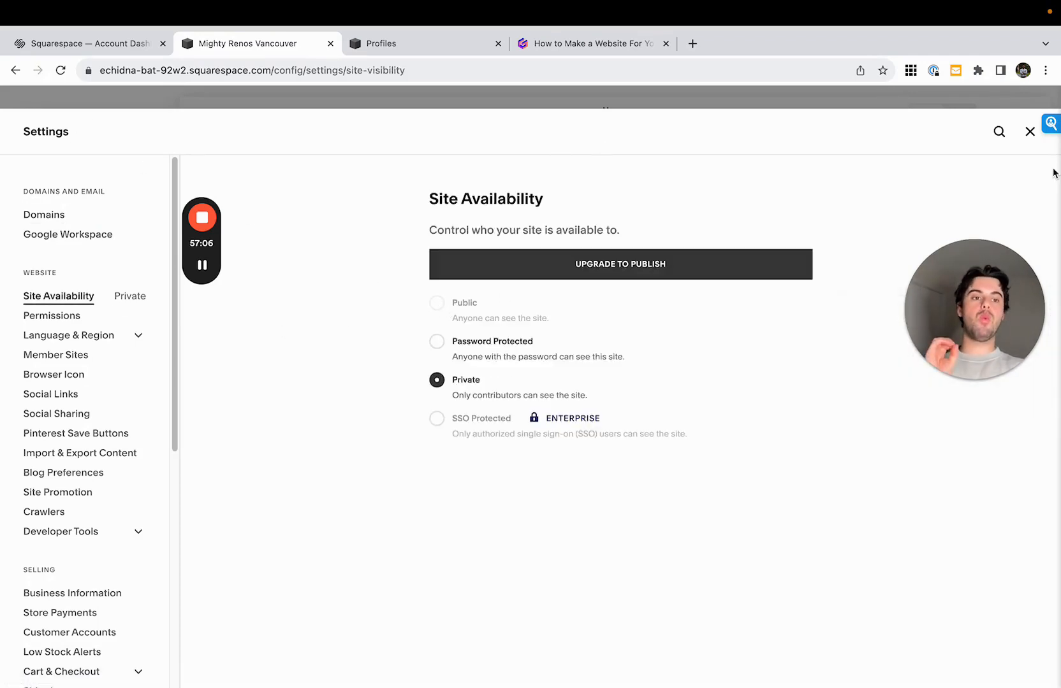
left_click(1030, 132)
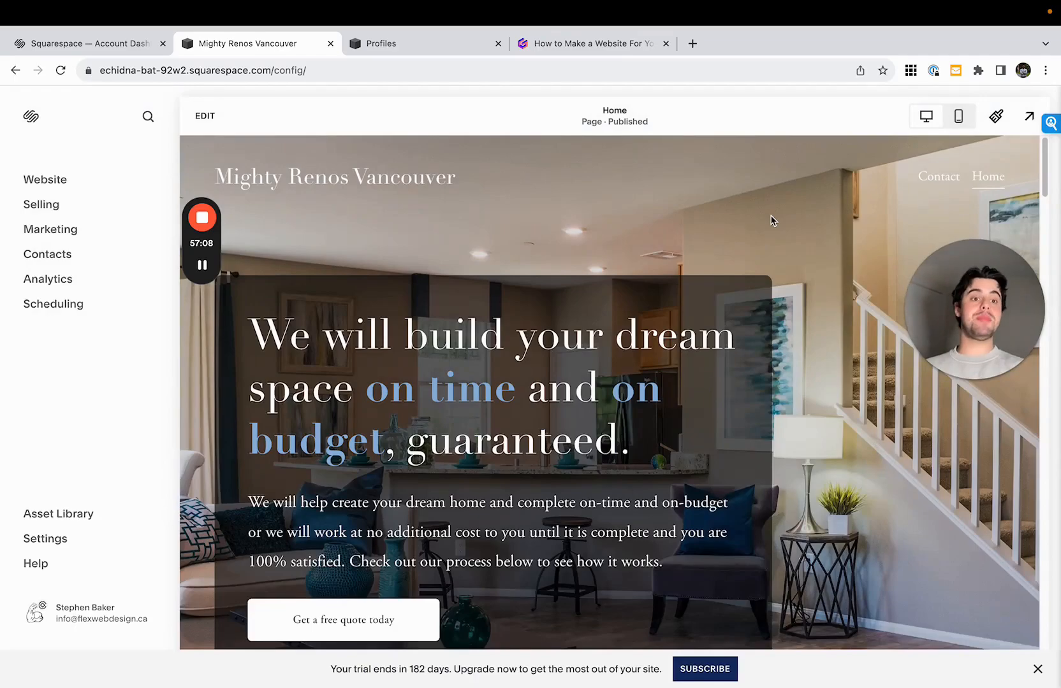